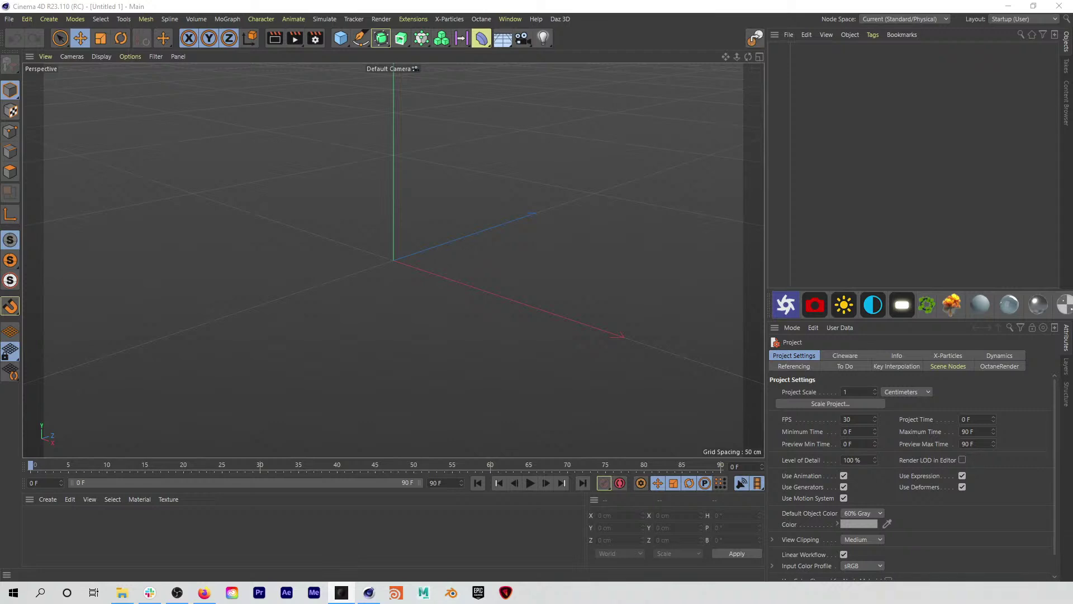
Step: Switch to Rokoko Studio, open the CombiningMocap project and play back take-2
click(341, 592)
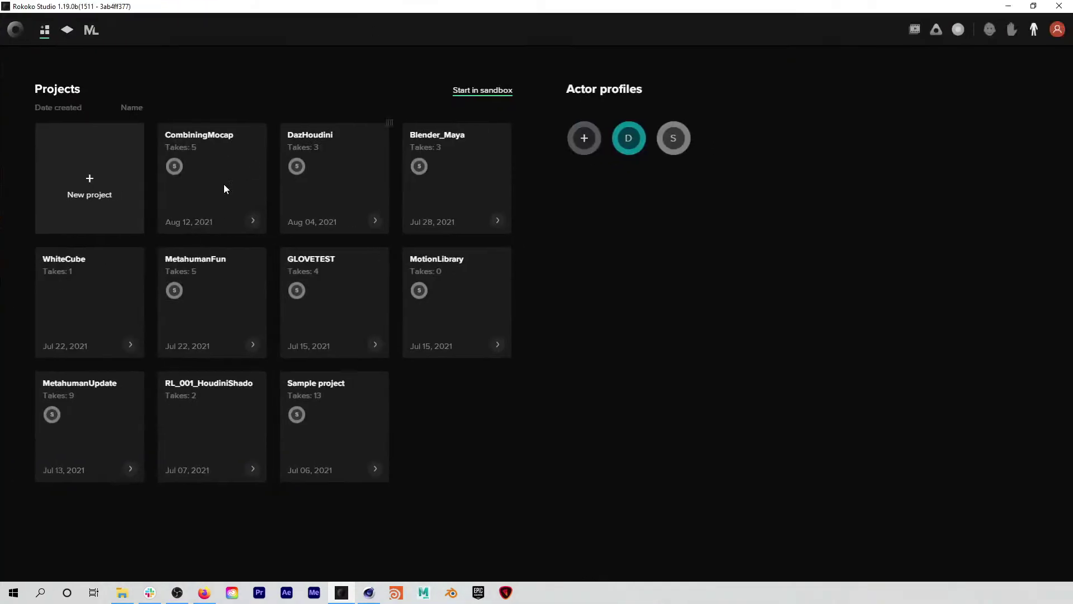
click(223, 184)
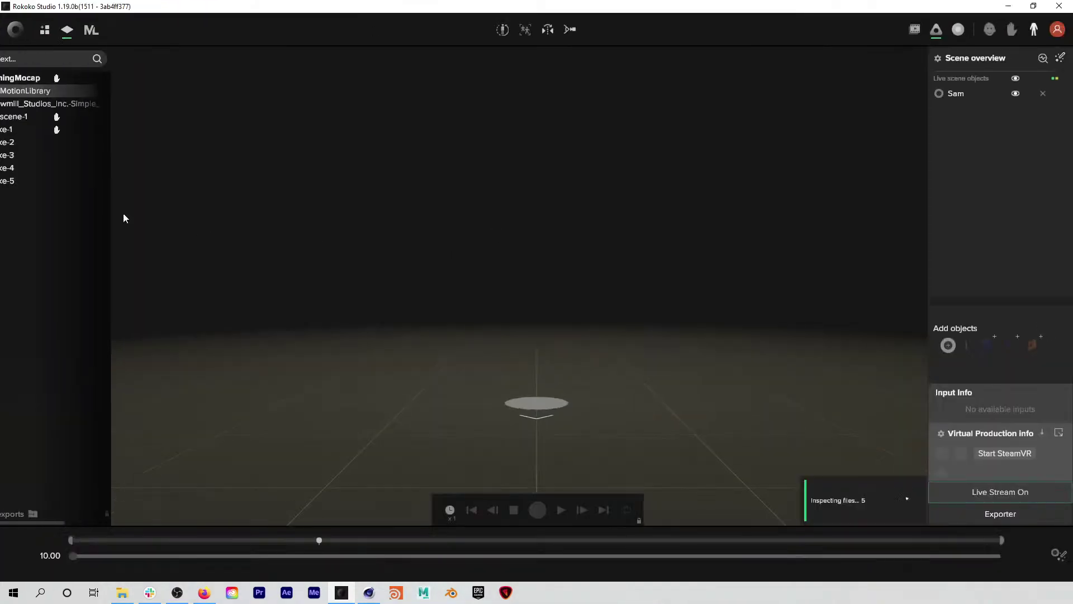
click(49, 143)
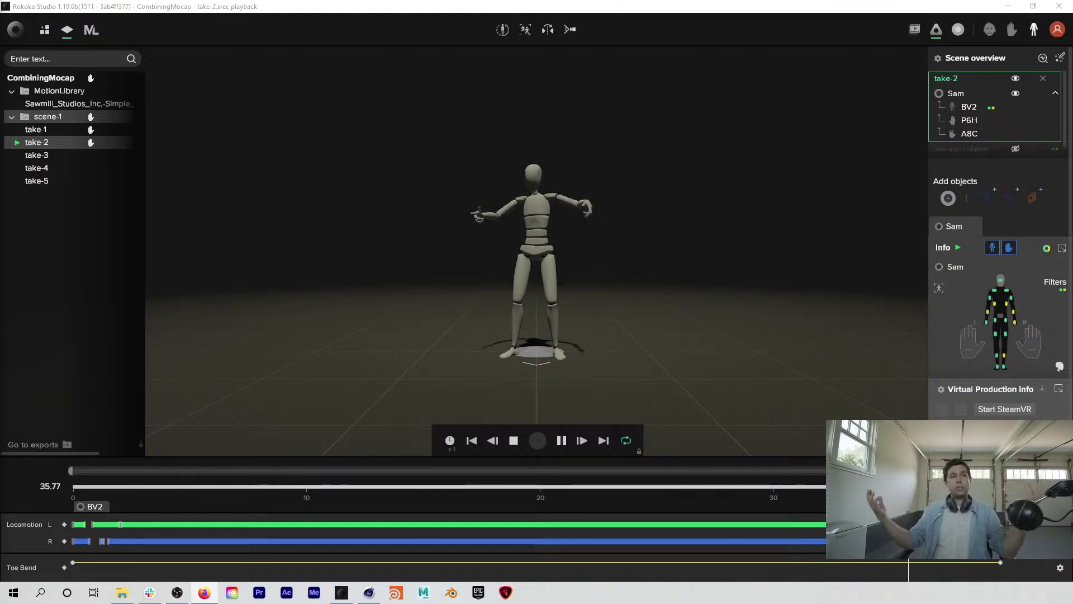
Step: Open the Sample project and play back the UsingComputer take
click(45, 30)
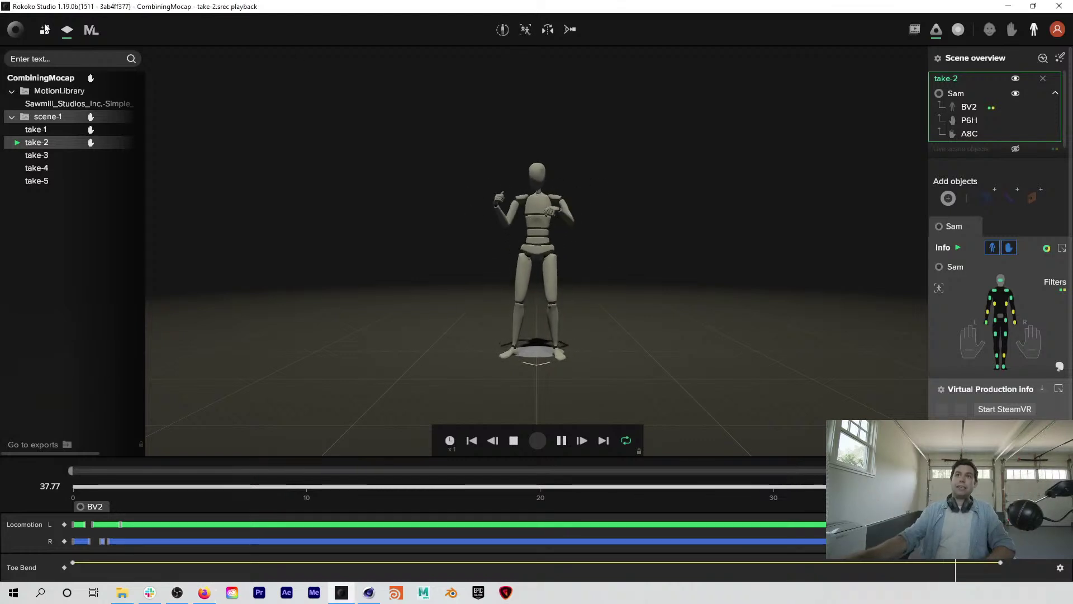
click(338, 418)
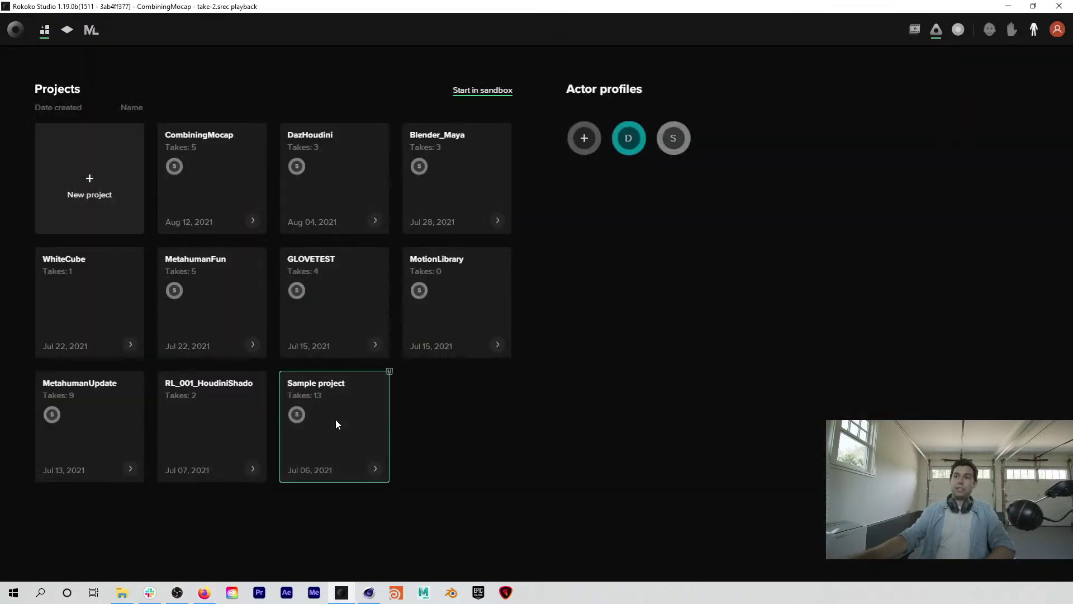
click(66, 257)
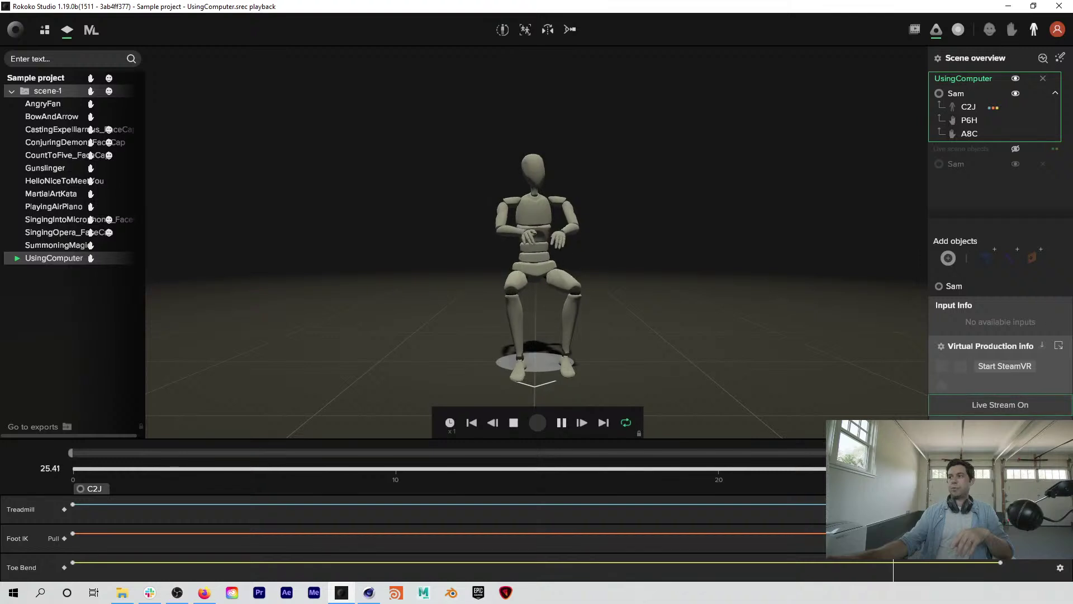
Step: Scrub through the opening seconds of the UsingComputer take and stop the playhead at 5.00 s
click(177, 469)
drag(161, 472, 130, 454)
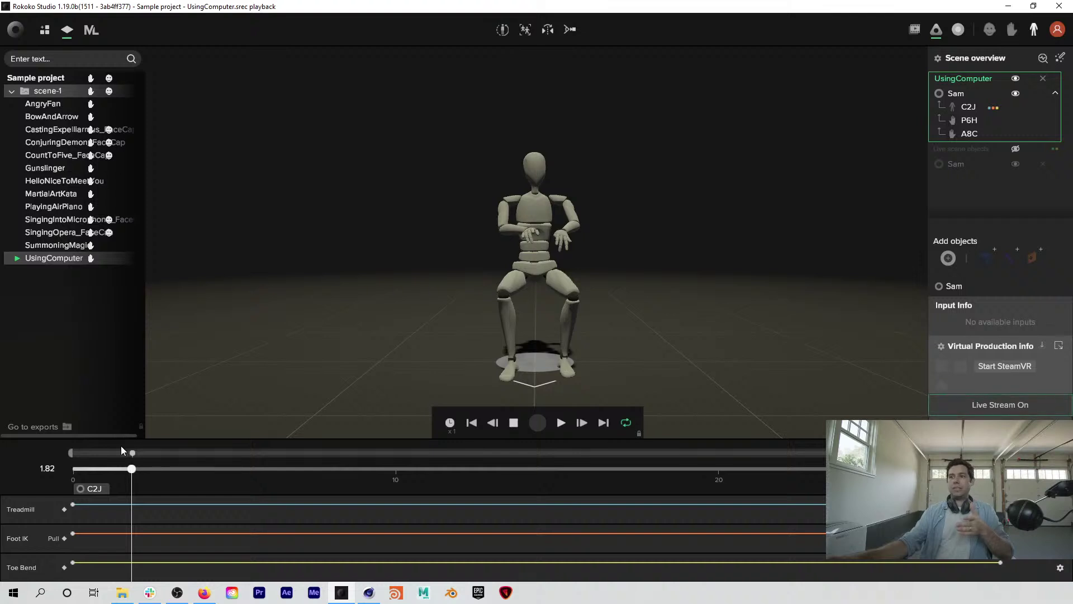
drag(149, 468, 281, 504)
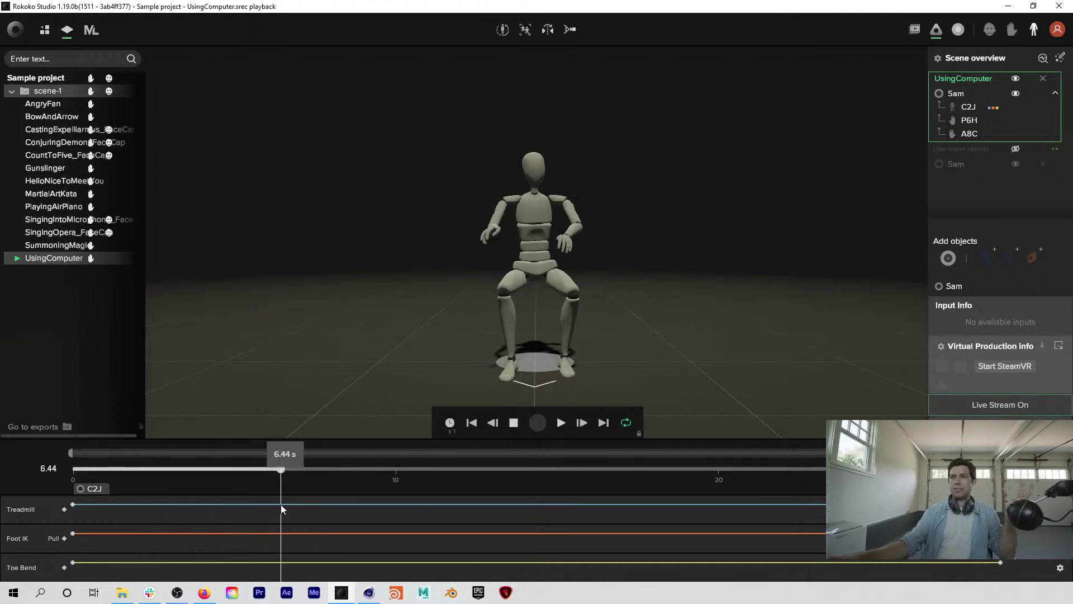
drag(267, 469, 234, 466)
click(233, 467)
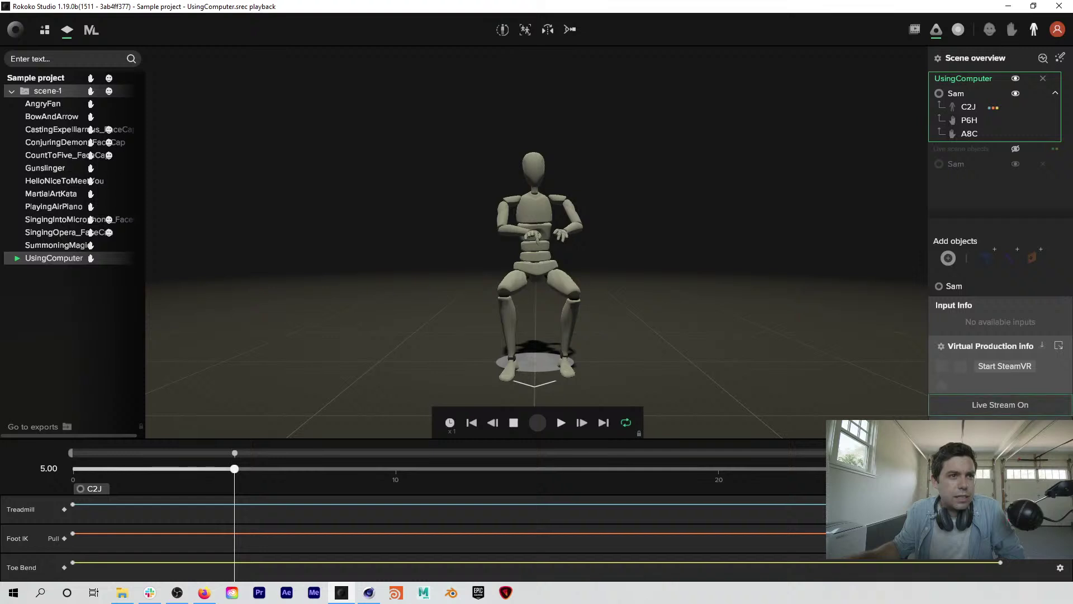
Step: Return to the CombiningMocap project and play back take-5
key(alt+Tab)
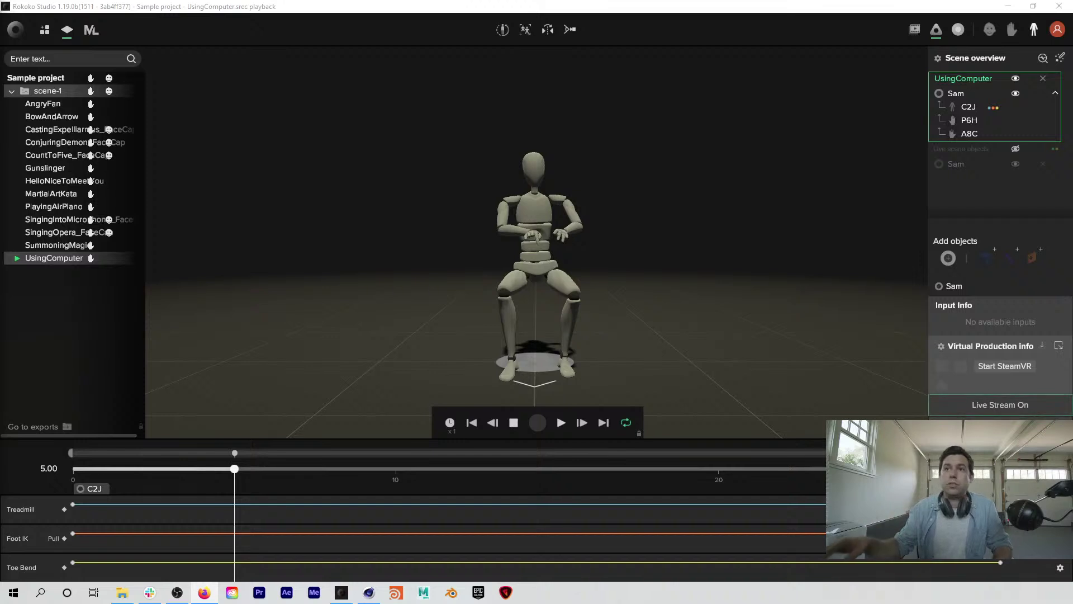
click(45, 31)
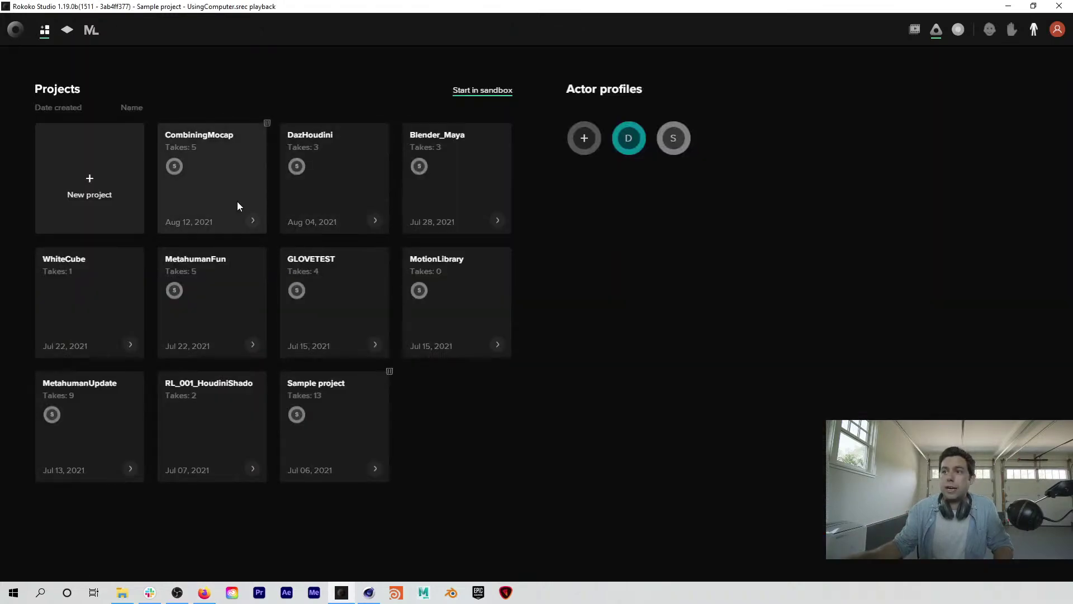
click(218, 161)
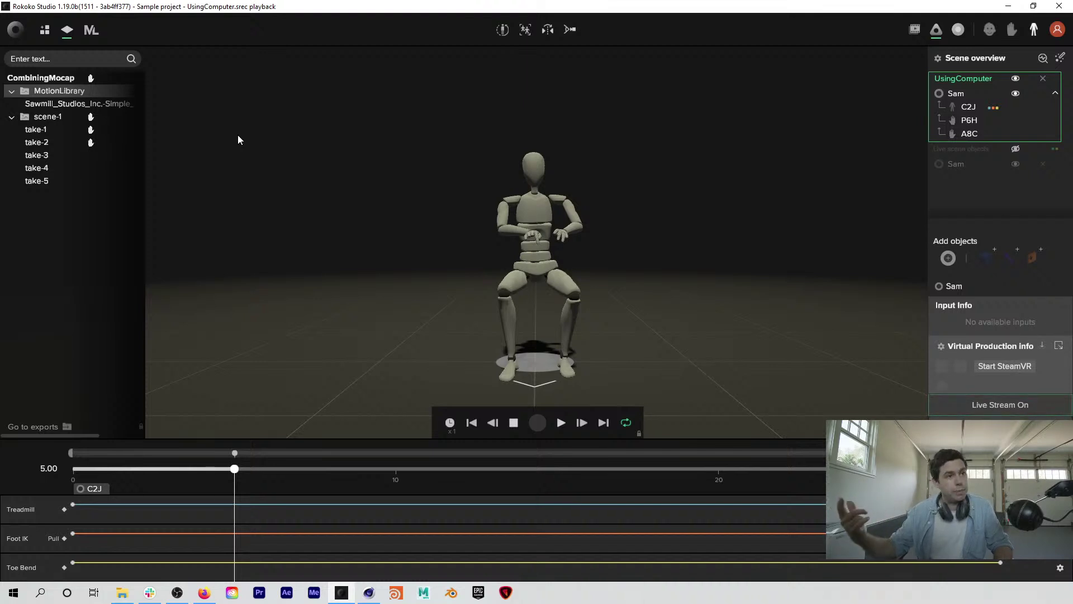
double_click(34, 181)
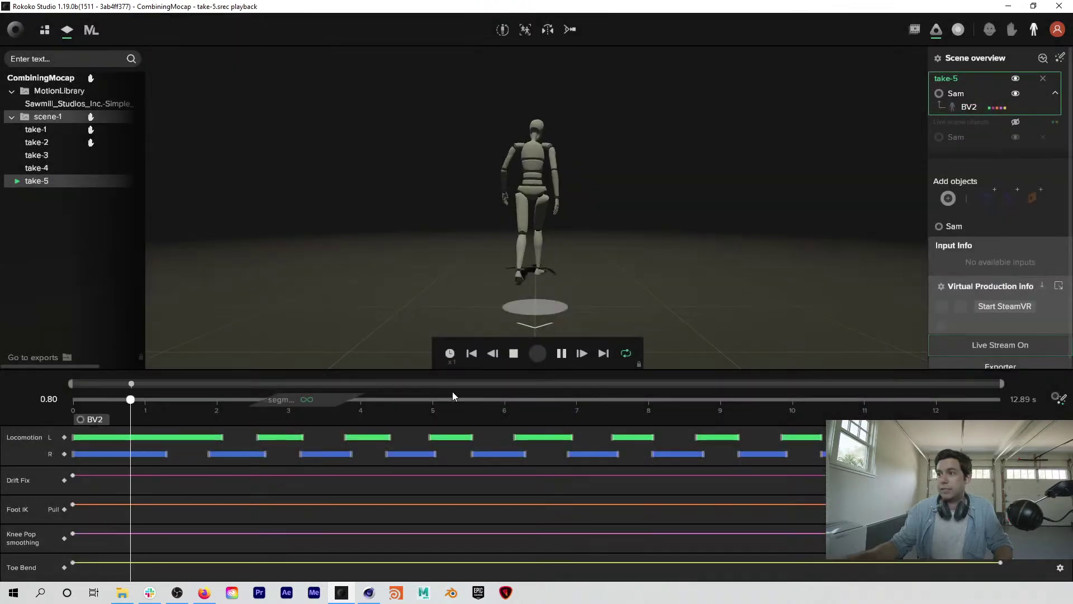
Step: Inspect the walk in take-5 from the side while scrubbing around the looped segment
drag(562, 247, 542, 232)
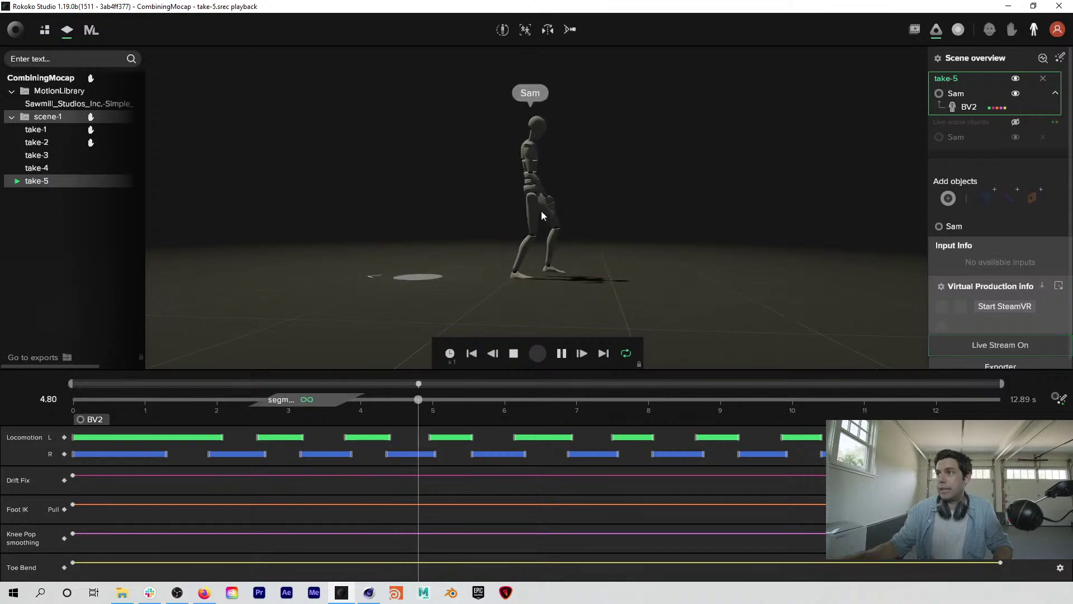
drag(530, 400, 321, 433)
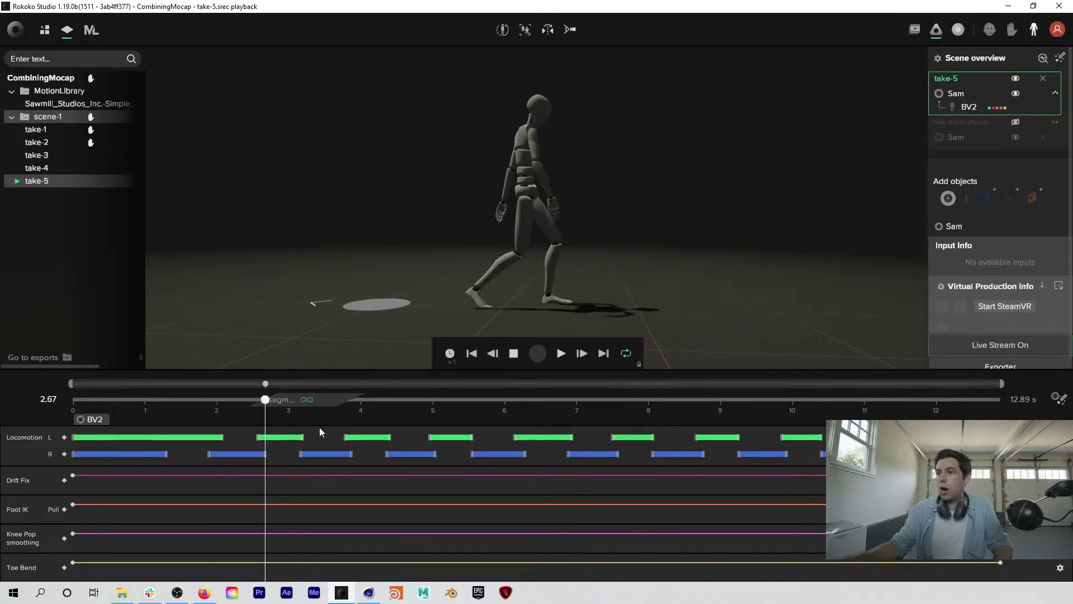
scroll(552, 244, down, 2)
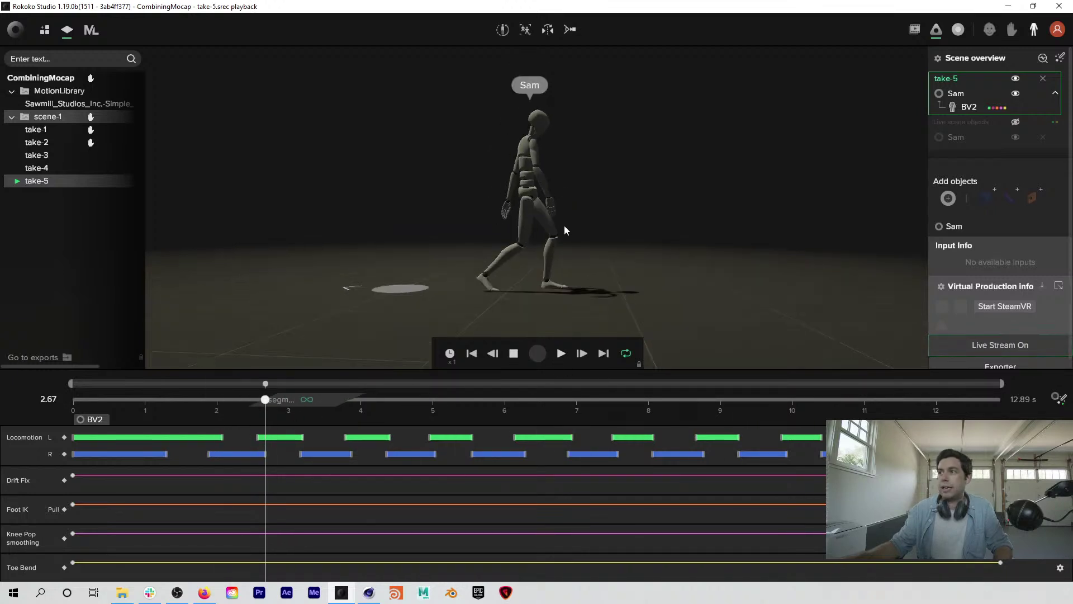
middle_drag(593, 211, 590, 218)
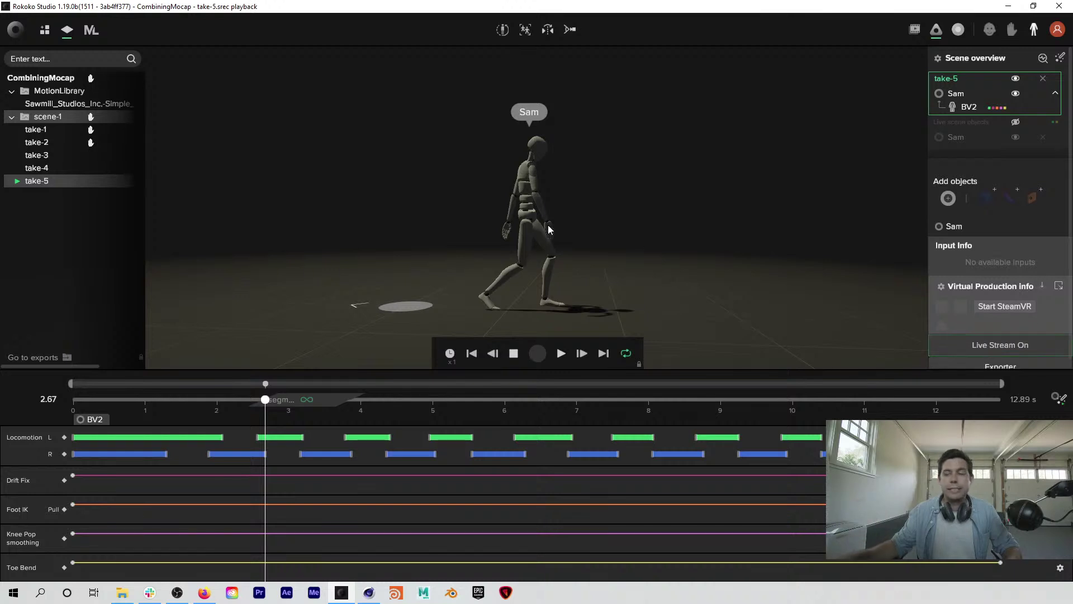
drag(269, 401, 327, 401)
Step: Play back take-2 from scene-1 and select its actor in a front view
click(44, 145)
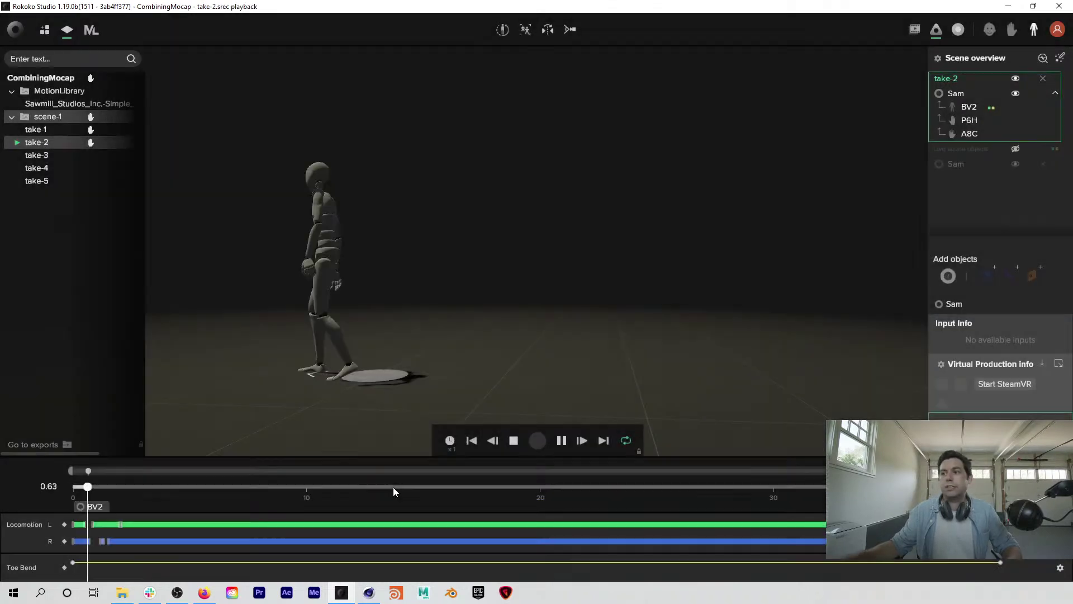
drag(418, 336, 454, 350)
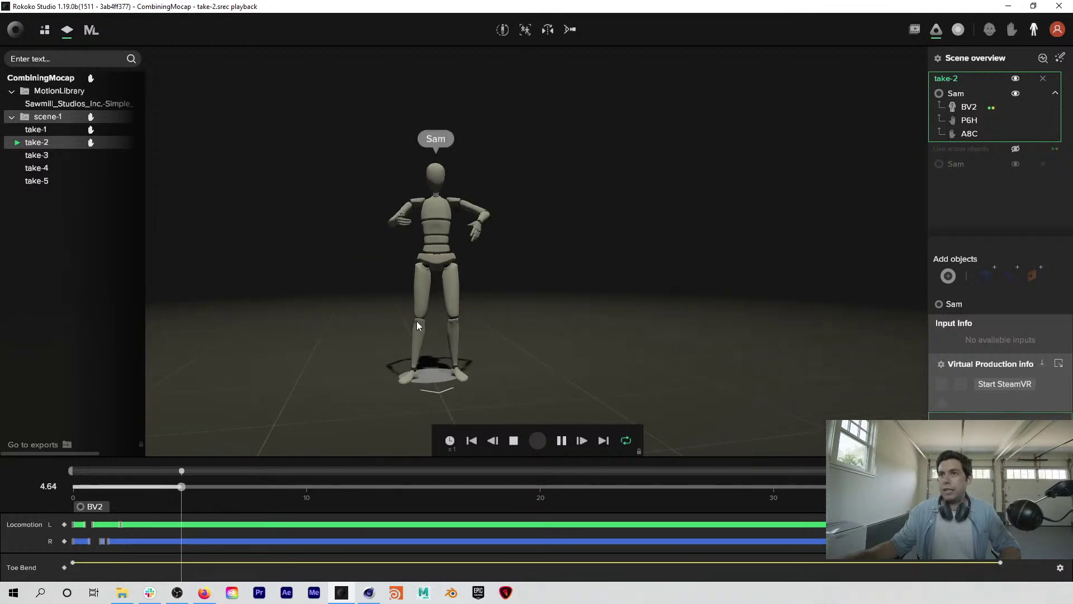
click(439, 316)
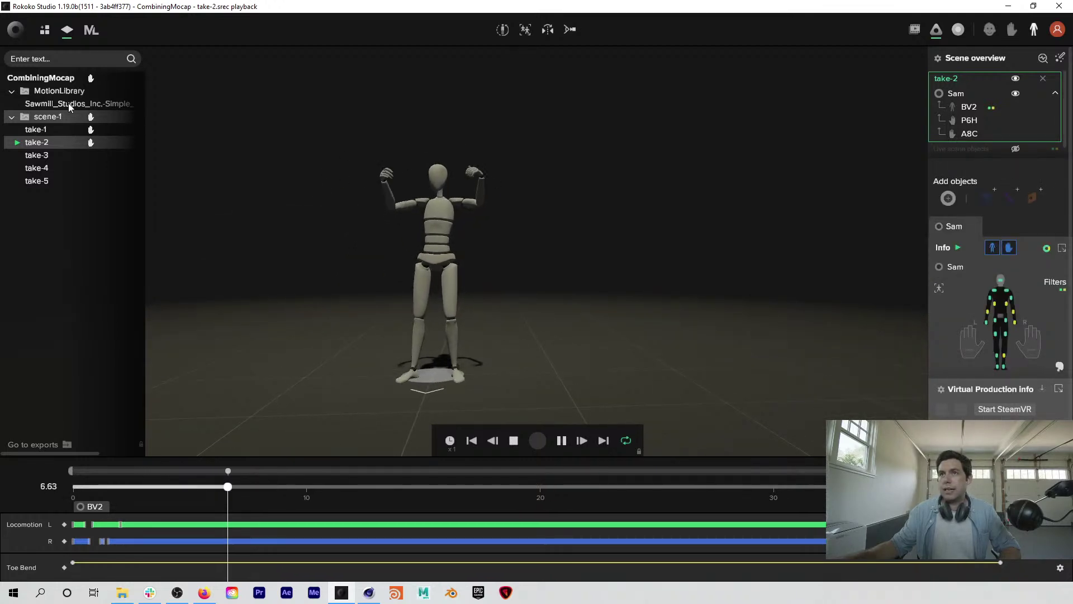
click(45, 30)
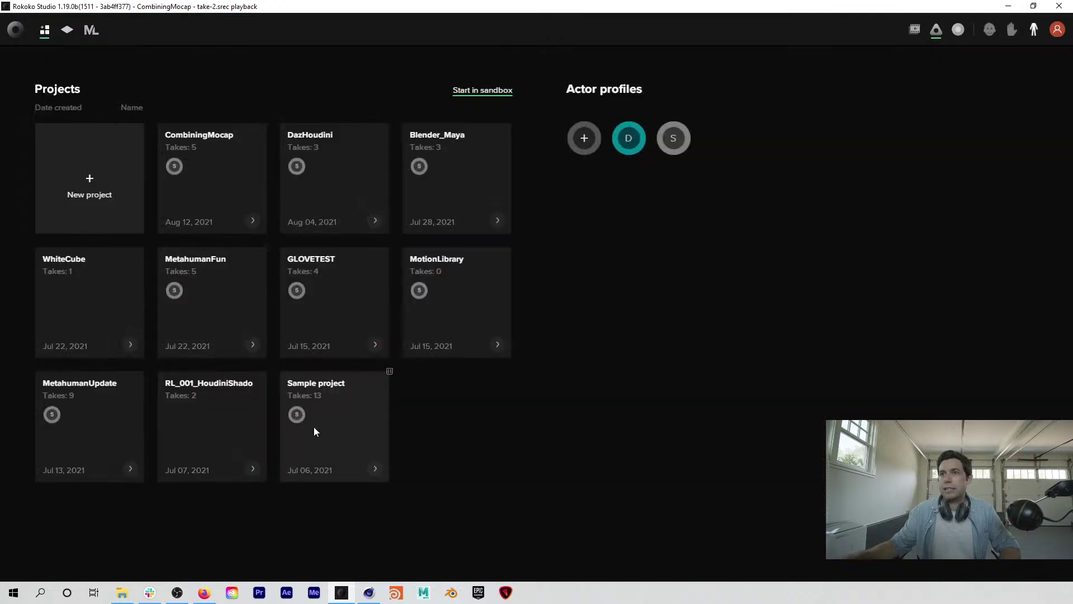
click(342, 433)
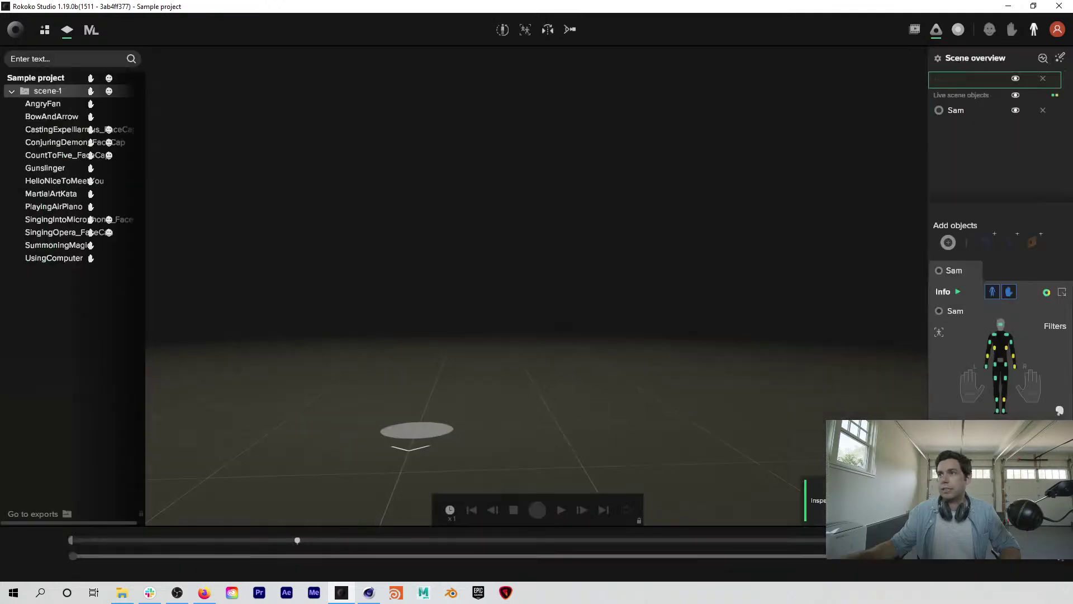
click(45, 30)
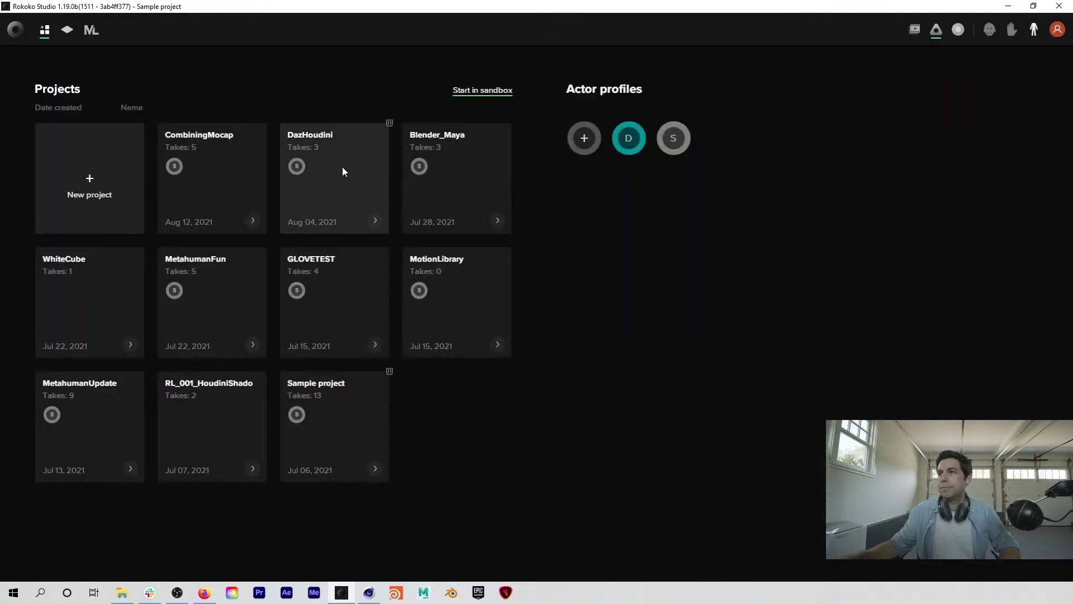
Step: Open the Blender_Maya project and play back take-1, viewing the actor's movement from different angles
click(478, 173)
click(64, 103)
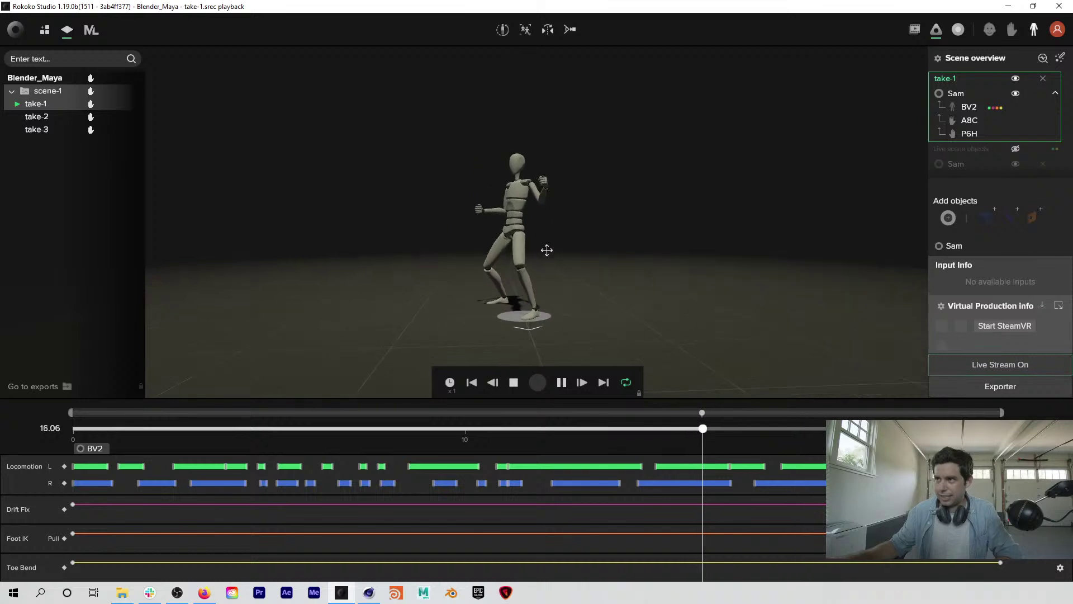
drag(520, 250, 526, 254)
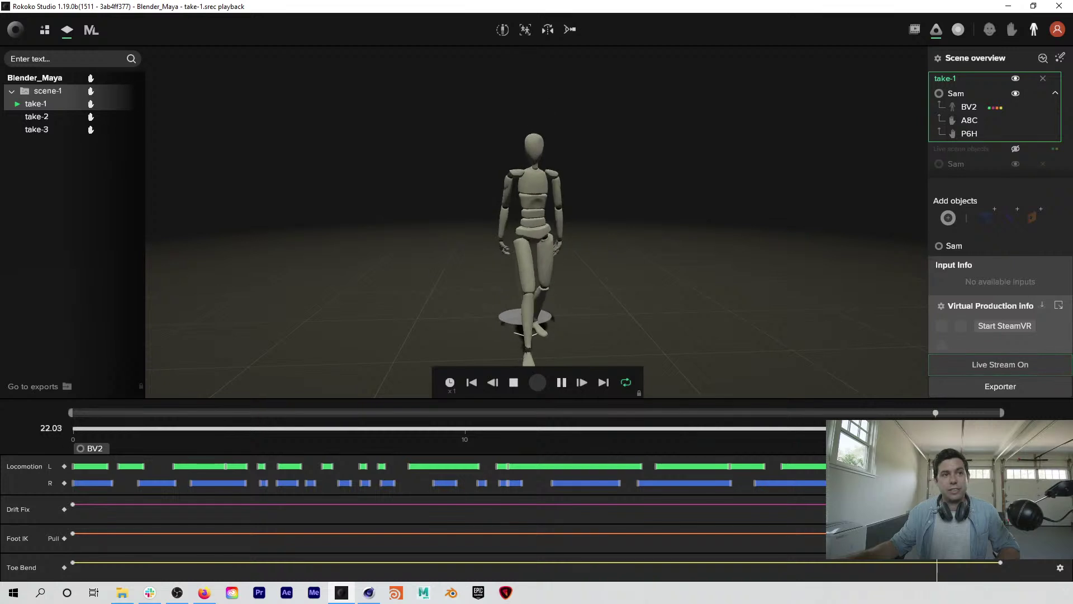
right_drag(571, 265, 569, 249)
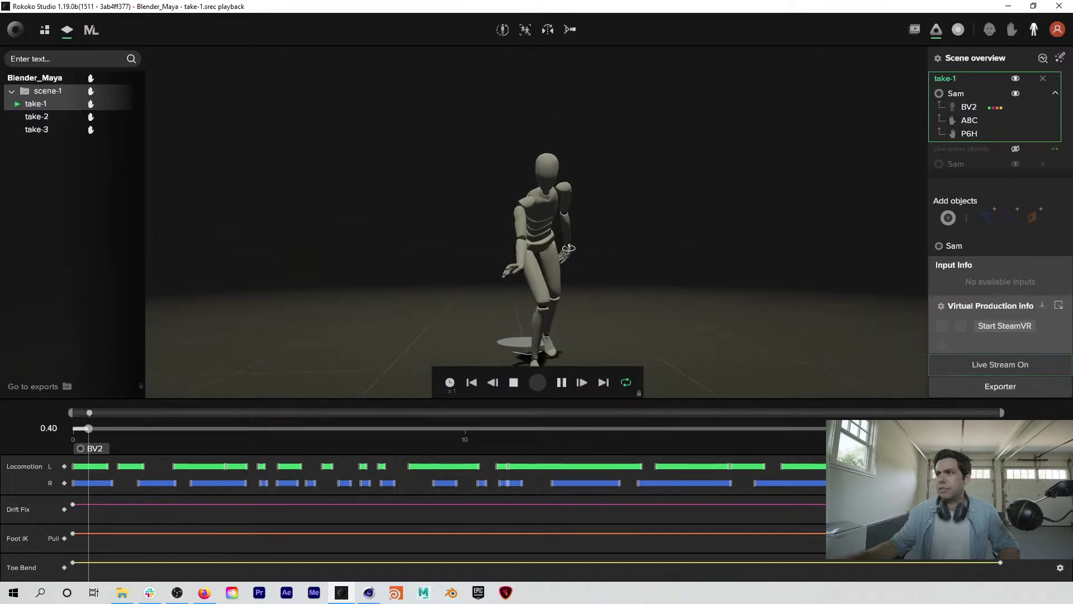
Step: Scrub take-1 back to an early moment and review the footwork by playing and pausing the motion
click(224, 429)
drag(225, 430, 201, 433)
click(561, 382)
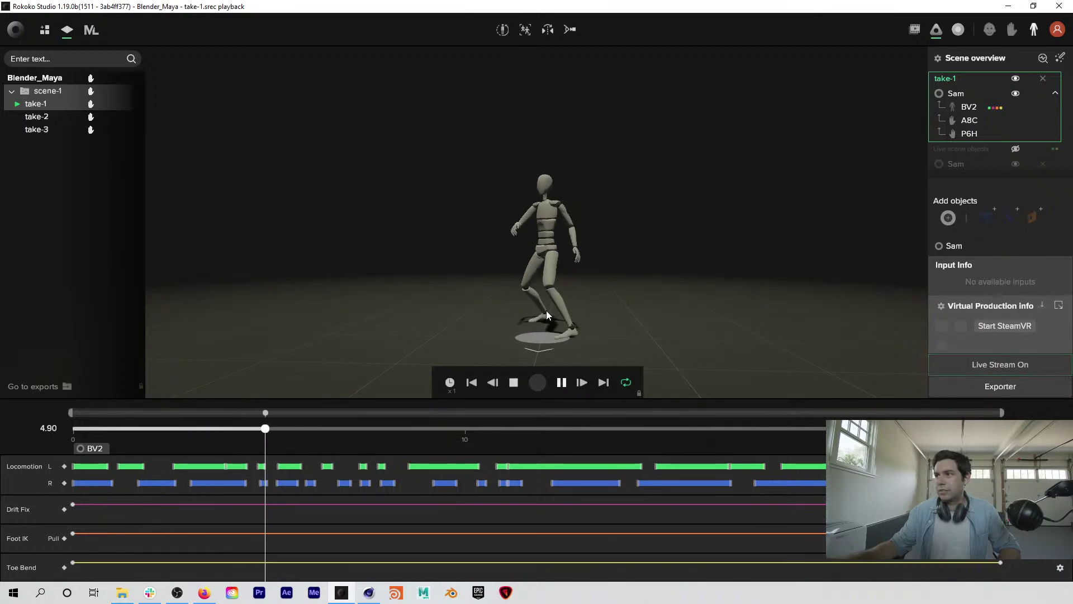
click(562, 383)
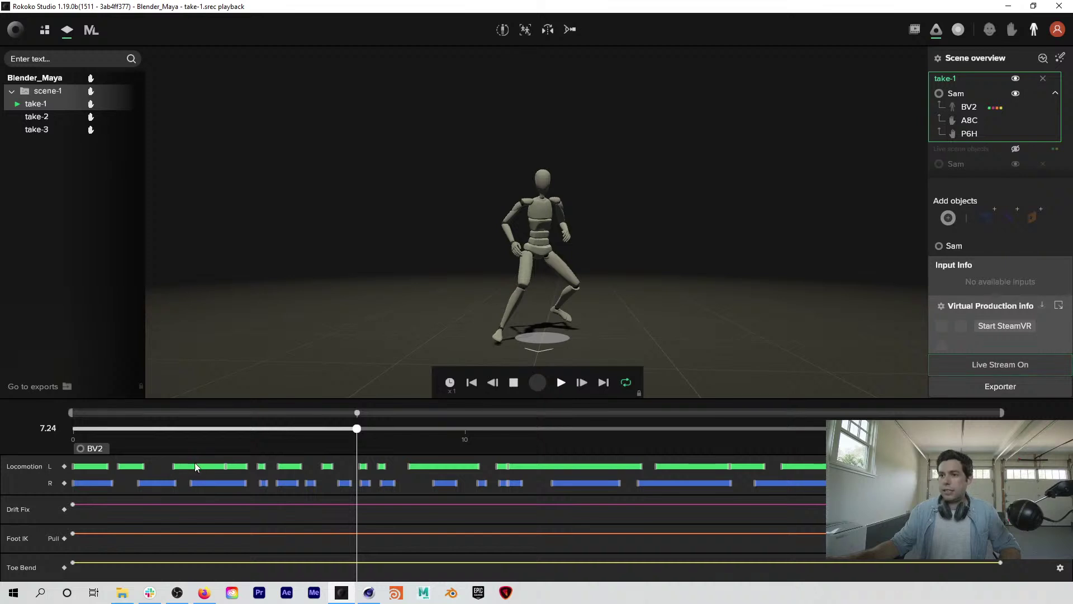
click(561, 383)
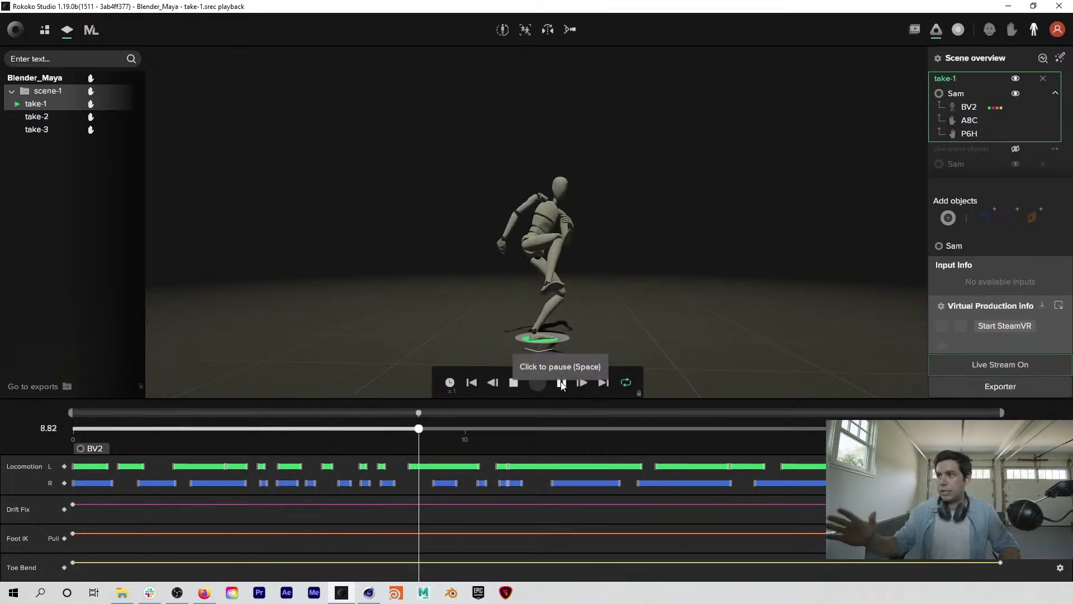
click(561, 383)
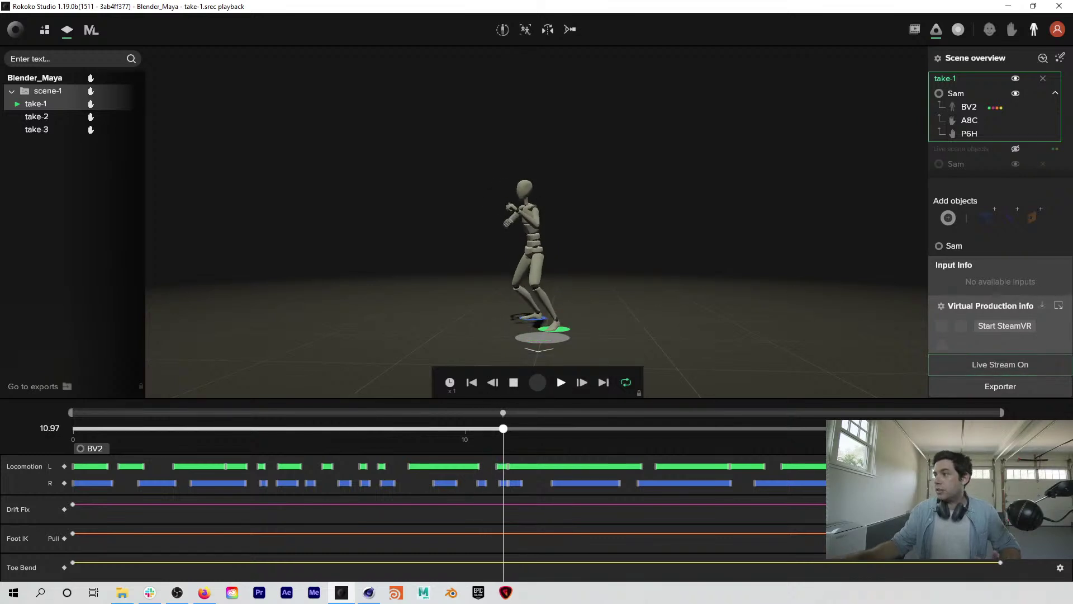
Step: Apply the Treadmill filter to take-1's BV2 body track in place of Locomotion, process the changes and play back the result
click(1056, 430)
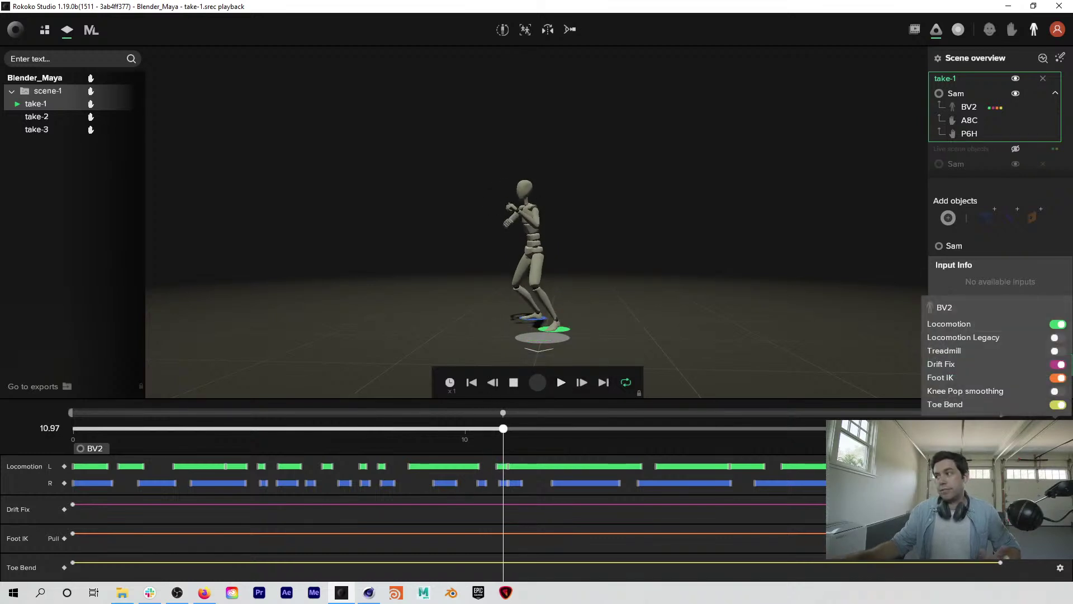
click(1056, 351)
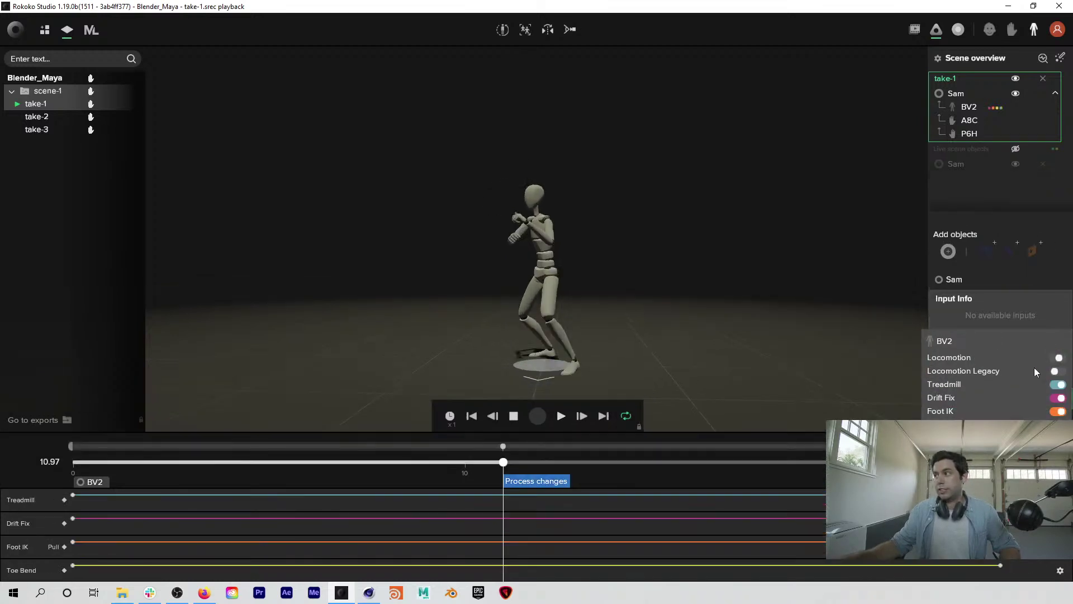
click(553, 478)
click(541, 484)
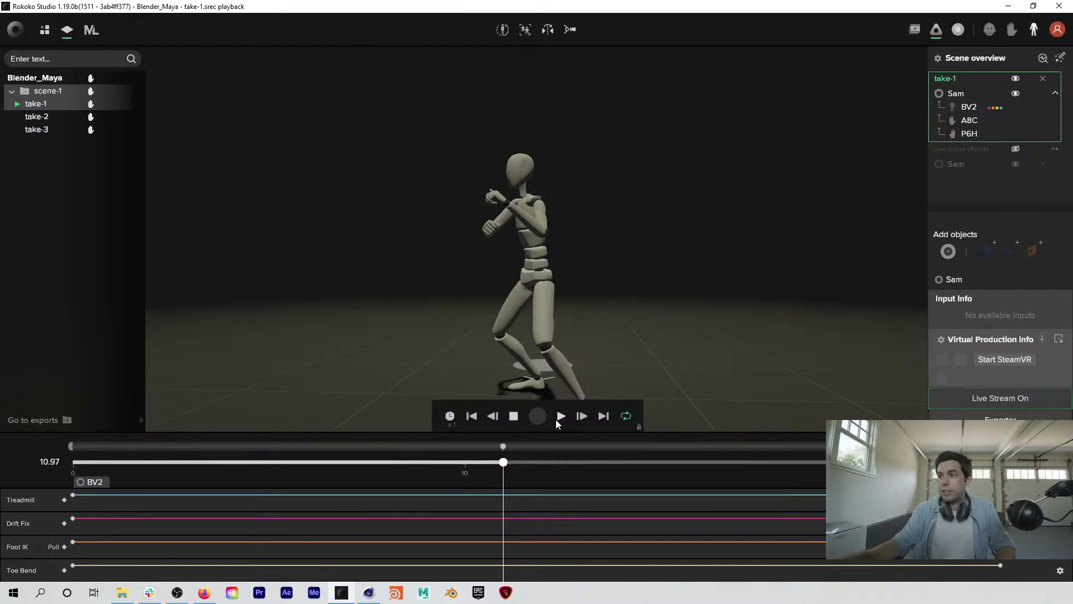
click(562, 414)
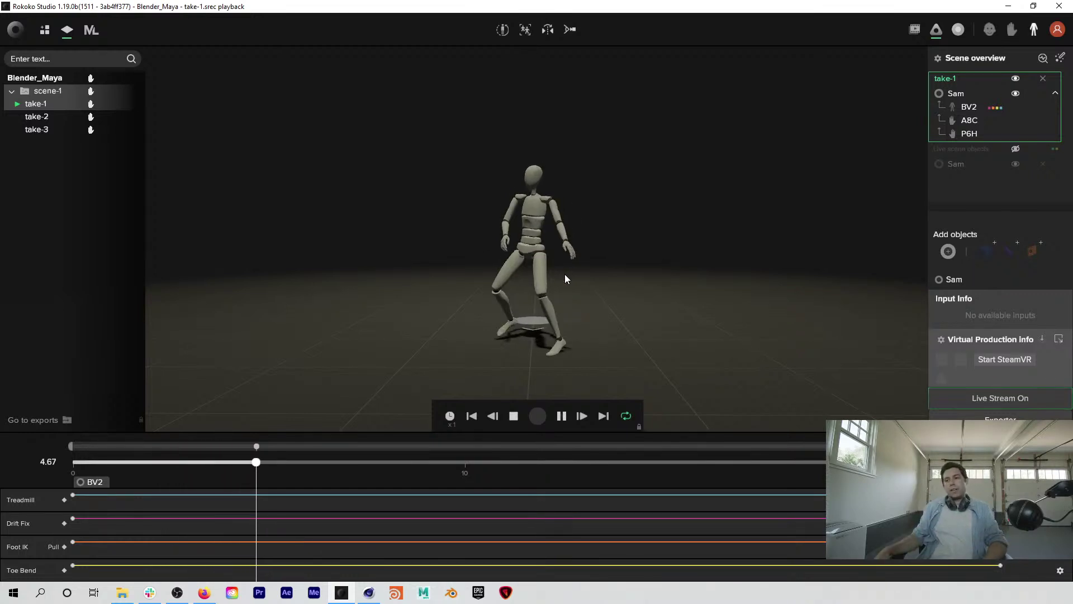
click(562, 415)
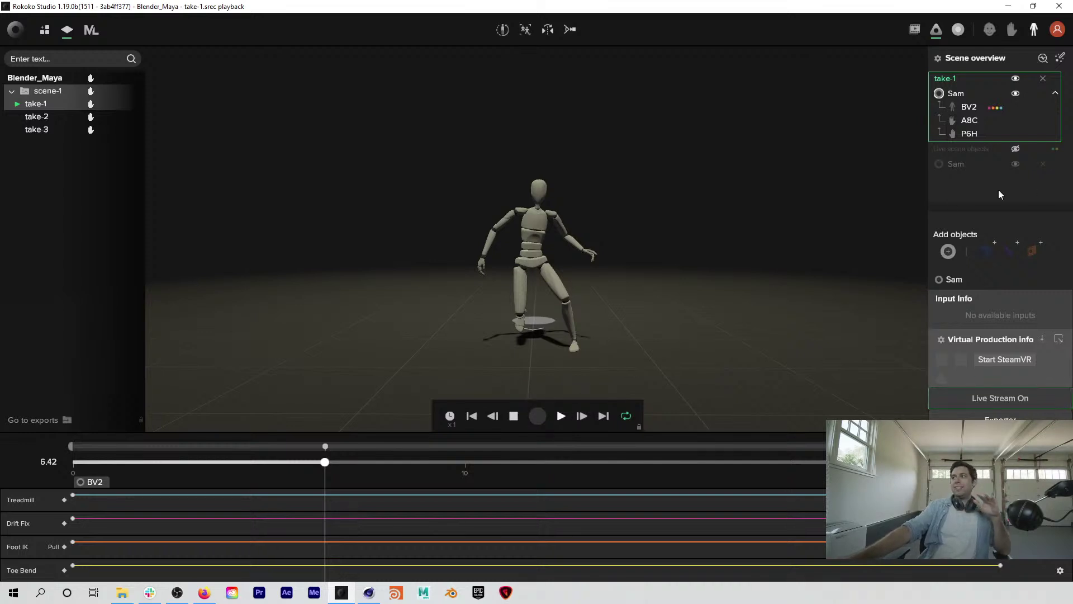
Step: Review the filters available for take-1's BV2 track and the scene's default filter settings
click(1060, 571)
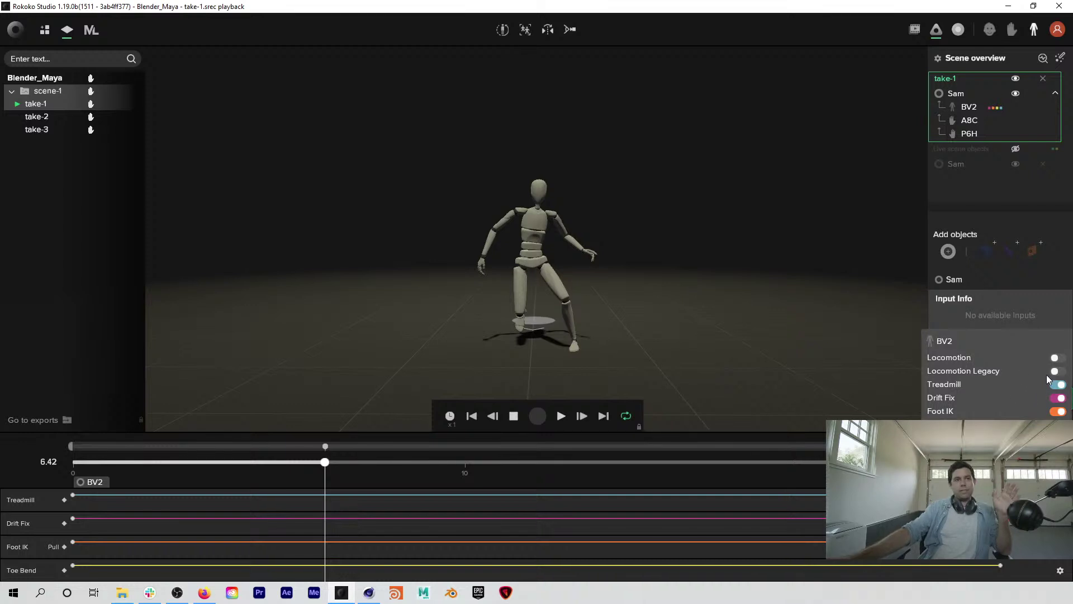
click(798, 324)
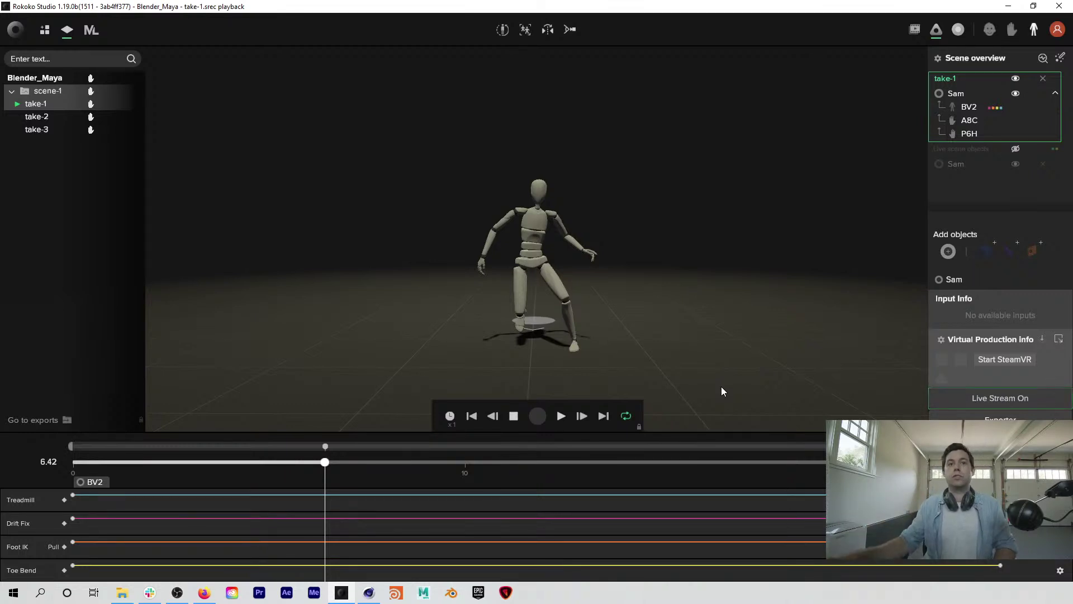
click(1061, 58)
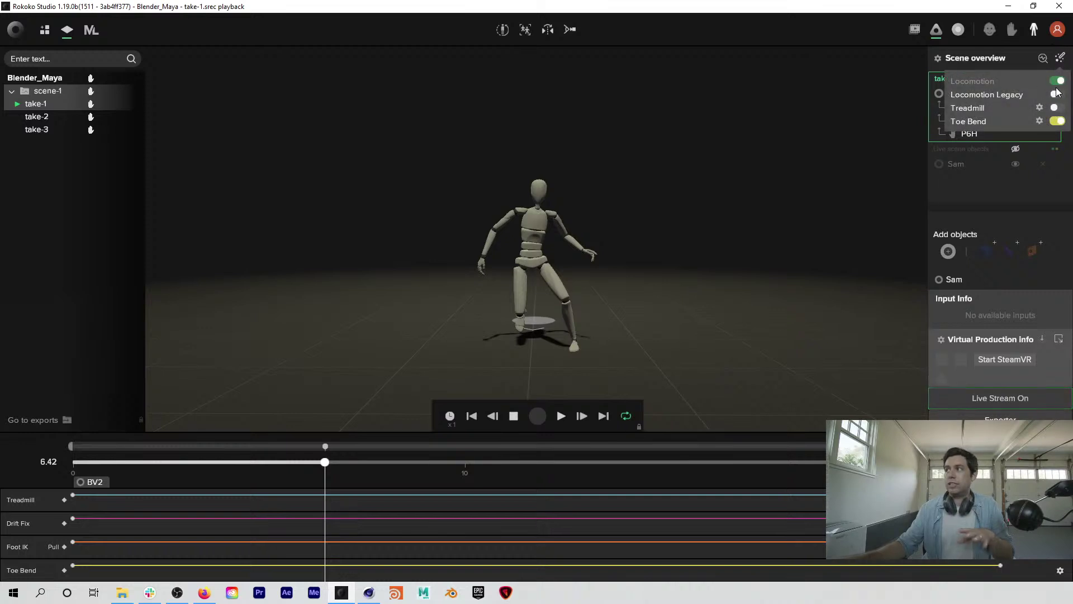
click(790, 217)
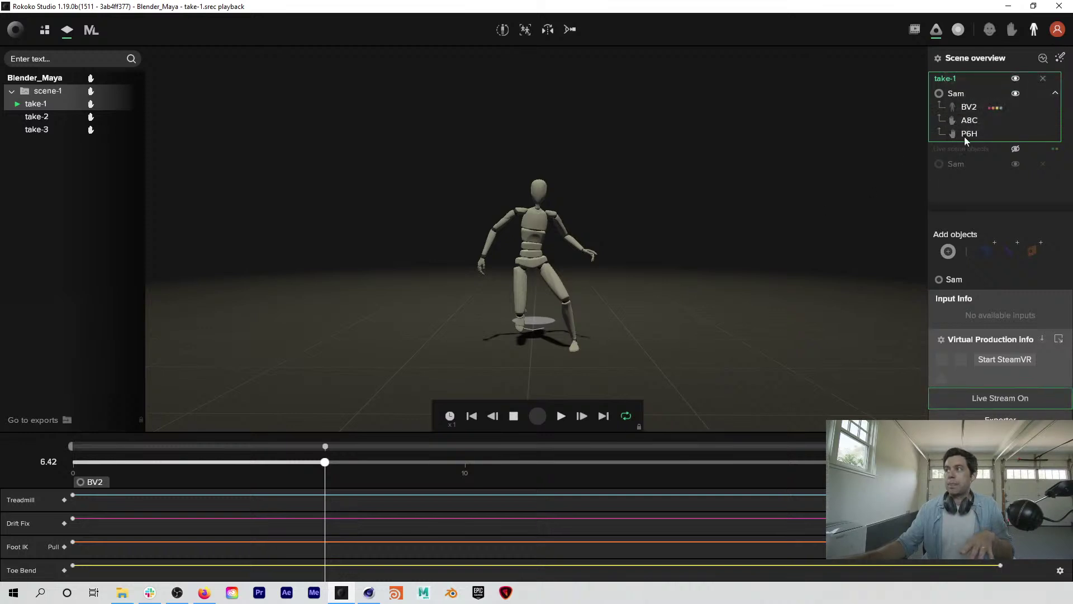
click(1060, 59)
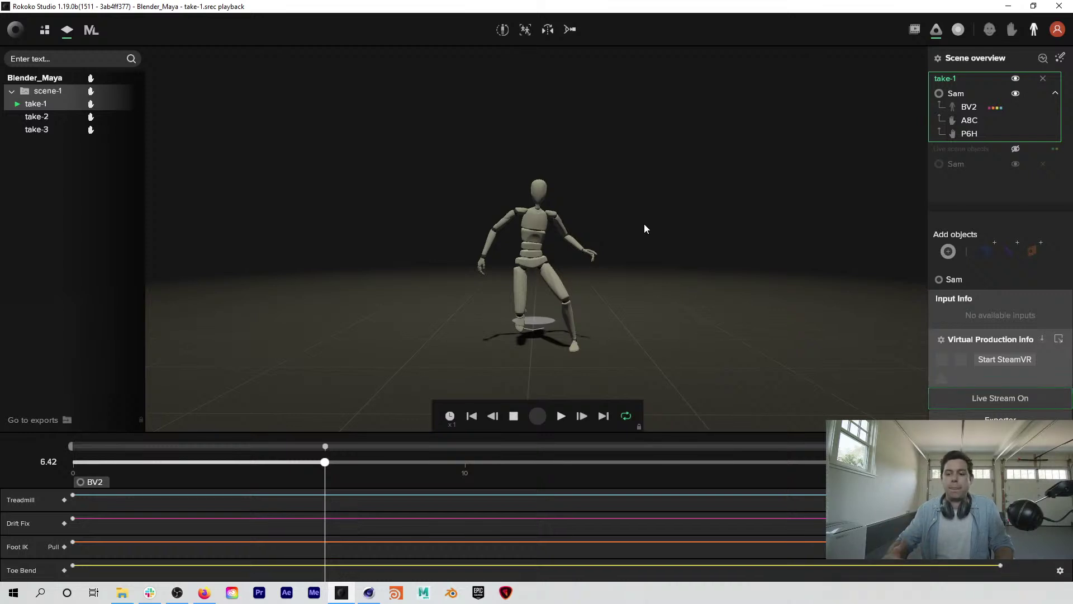
Step: Open the CombiningMocap project and play back take-2 from scene-1, pausing it partway through
click(44, 30)
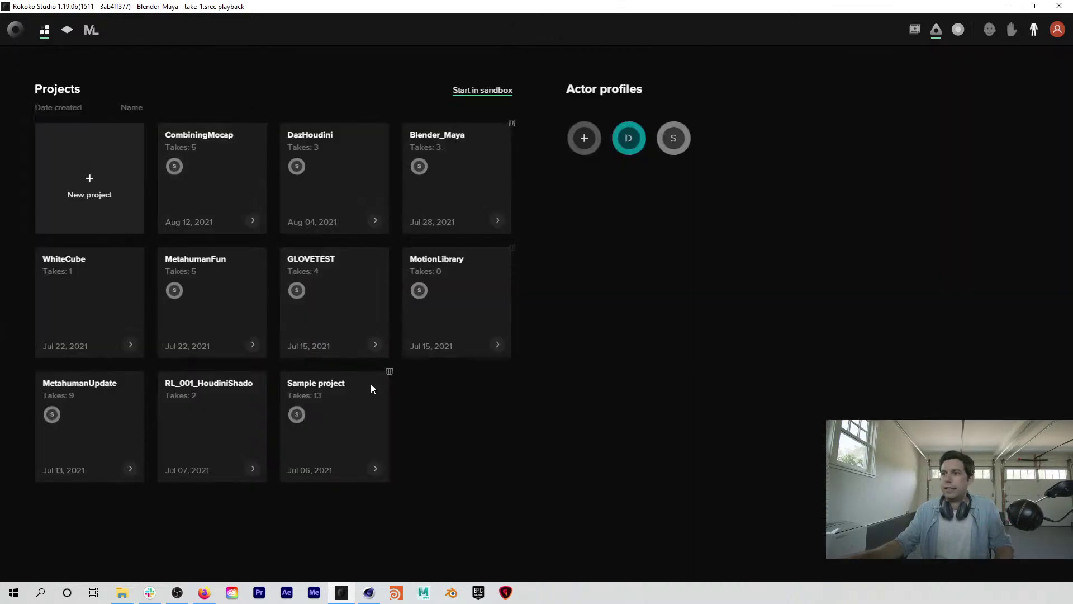
click(200, 152)
click(59, 142)
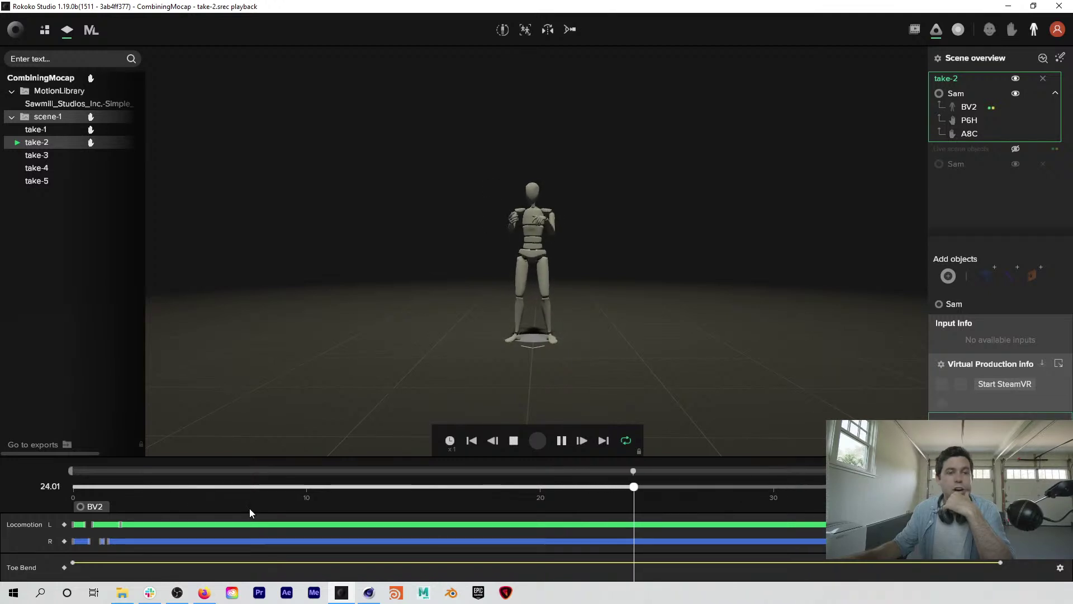
click(561, 440)
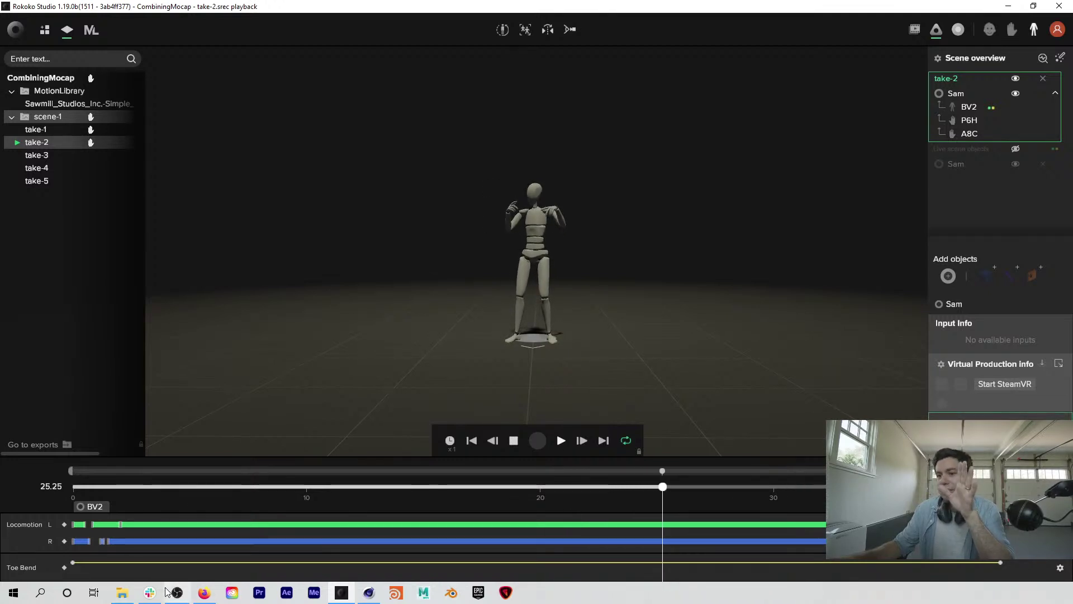
Step: Watch the Prev2 video several times, rewinding it to the start, and close the player
click(209, 601)
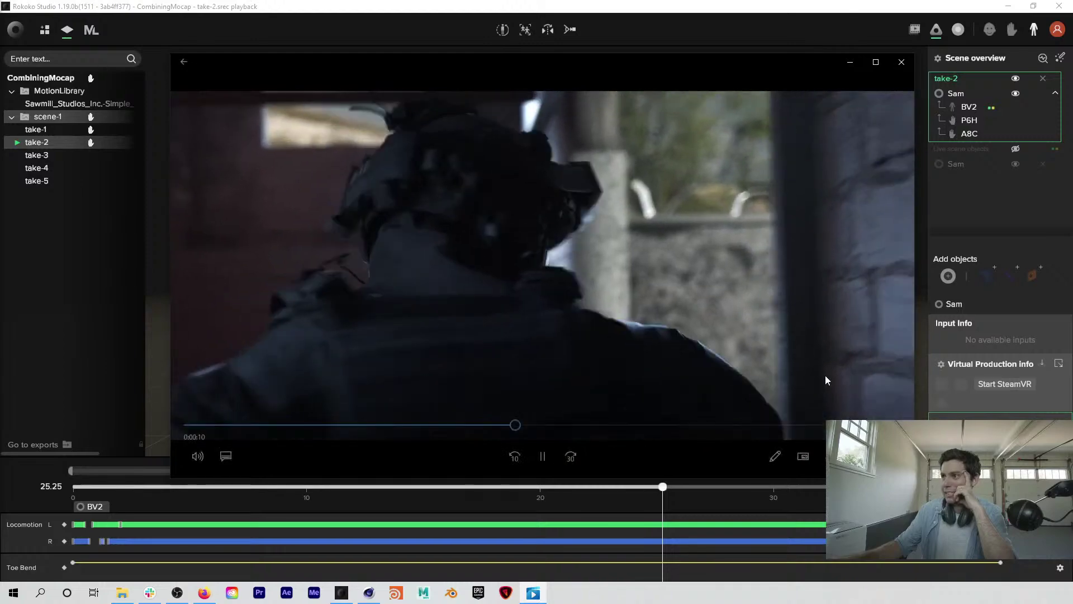
click(860, 455)
click(17, 541)
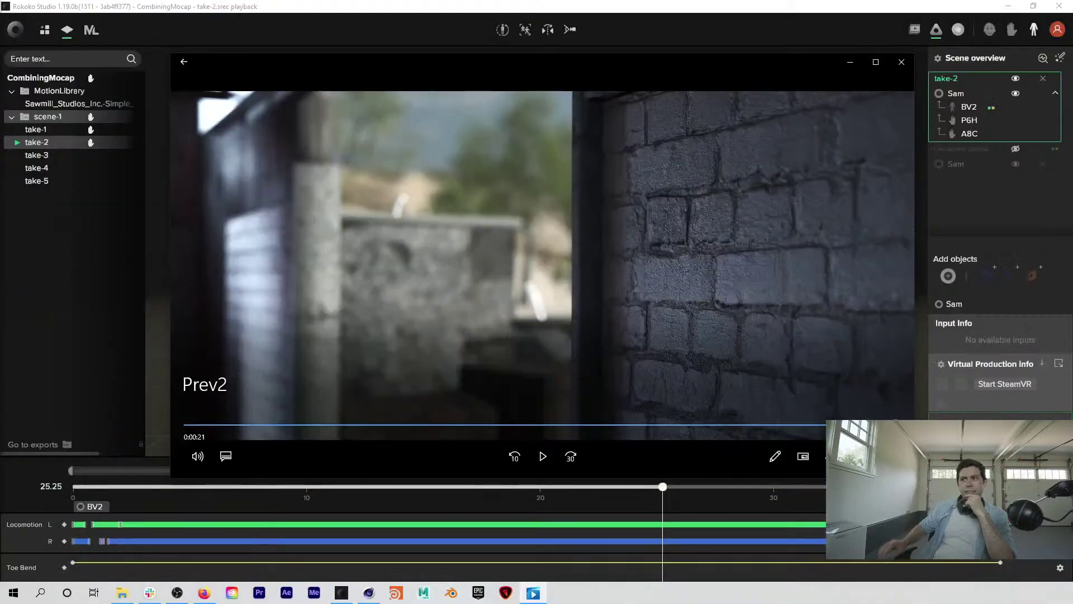
drag(577, 425, 341, 412)
drag(406, 413, 189, 425)
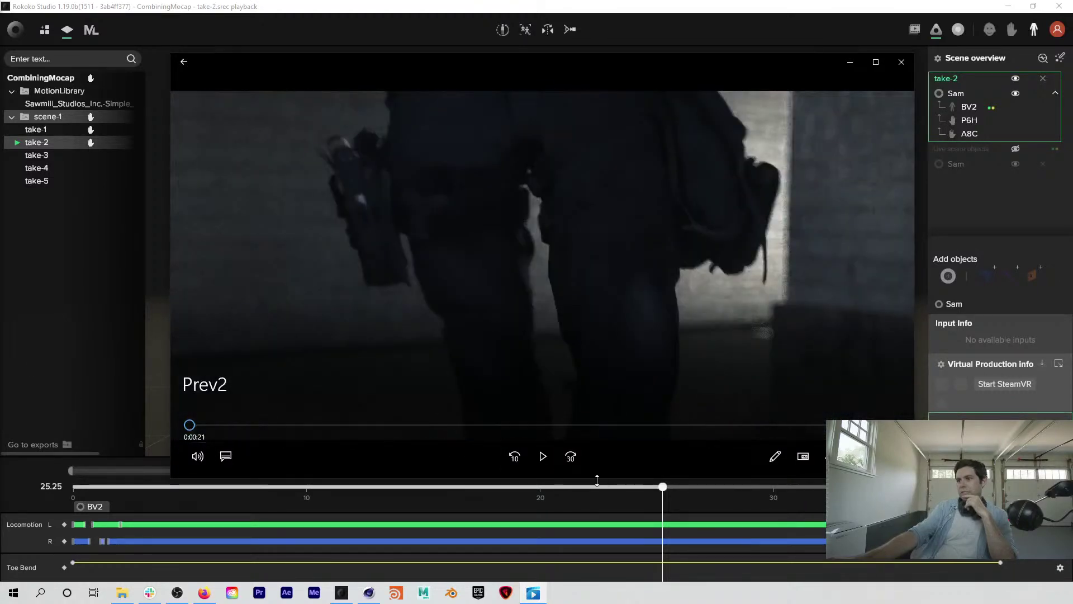
click(535, 450)
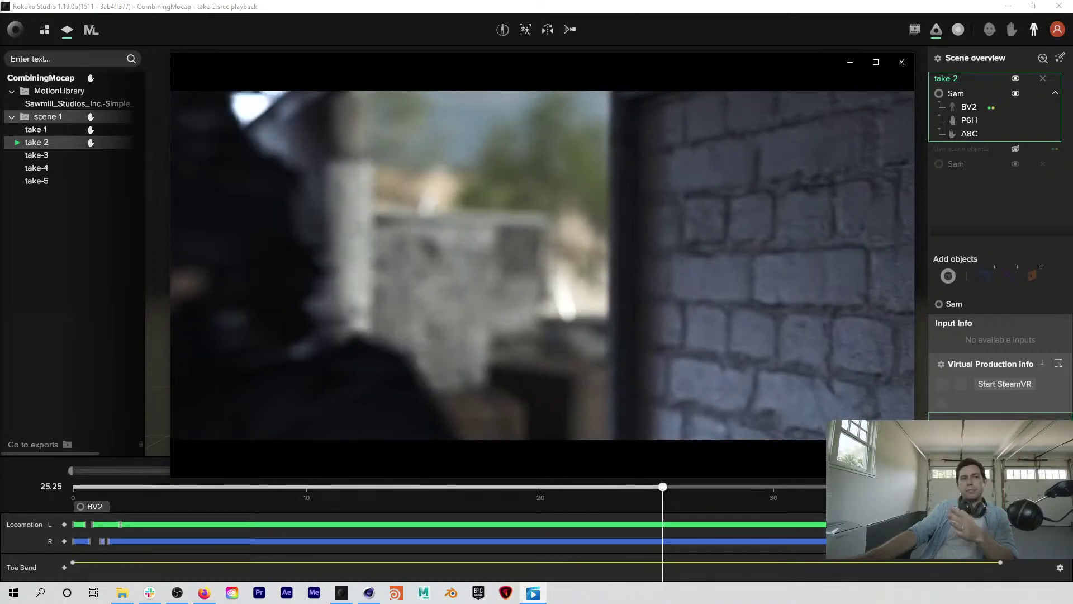
click(657, 305)
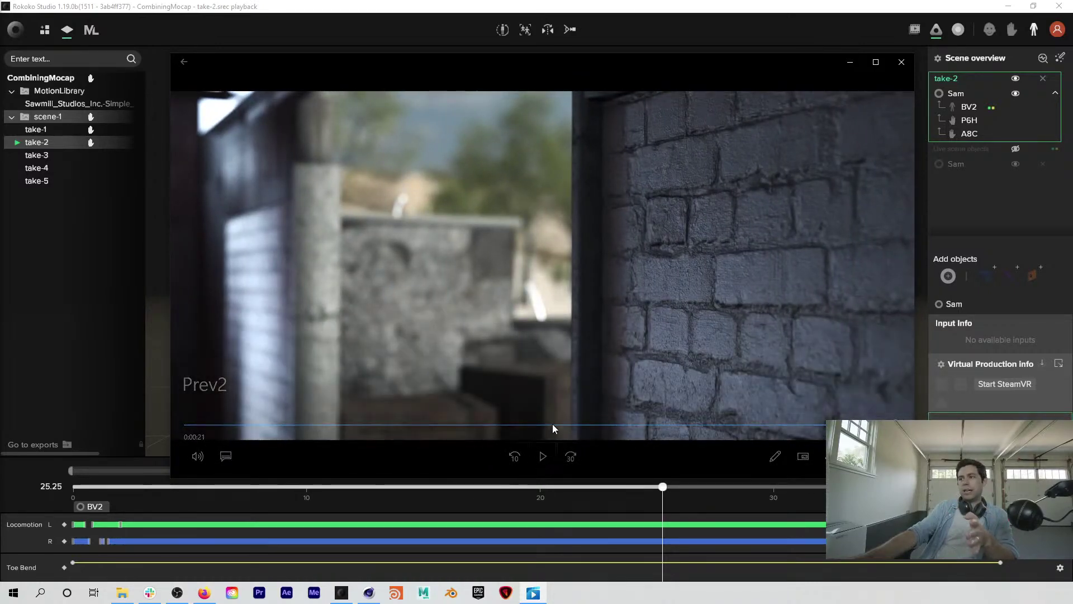
click(552, 426)
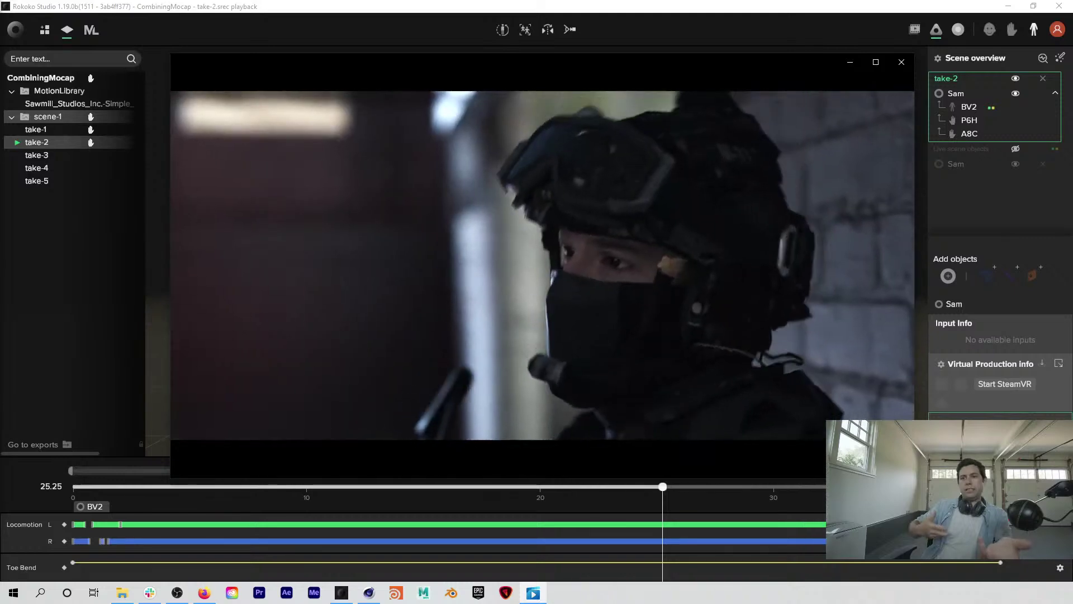
mouse_move(563, 235)
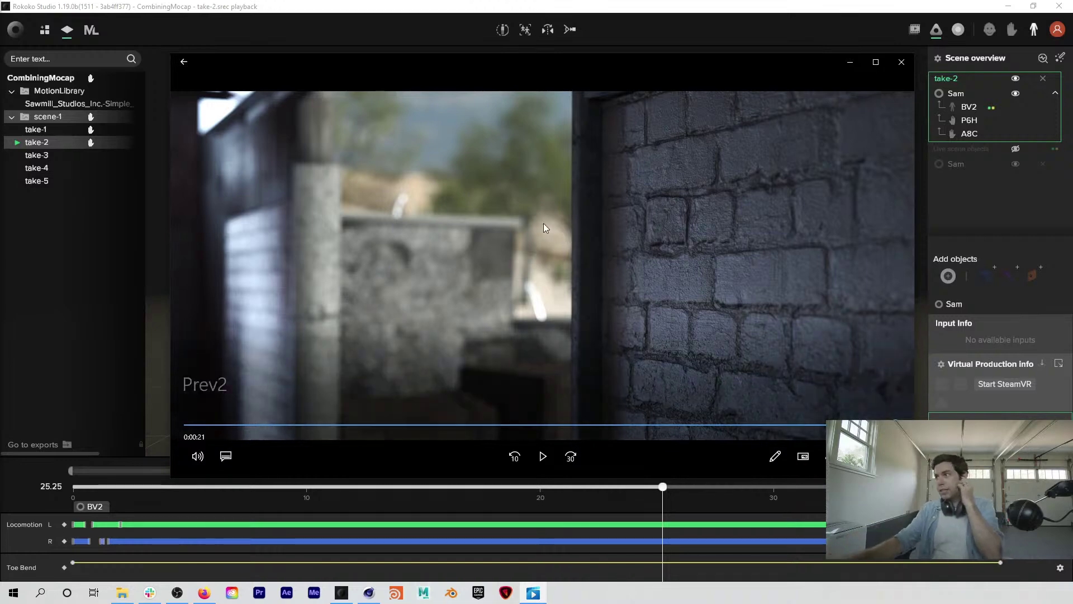
click(549, 453)
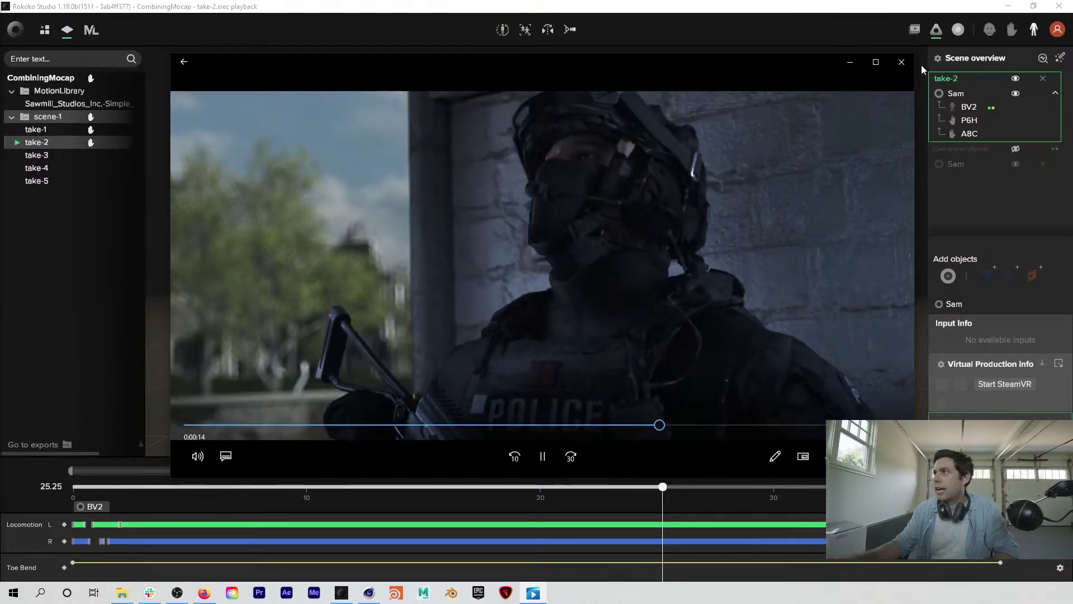
click(901, 62)
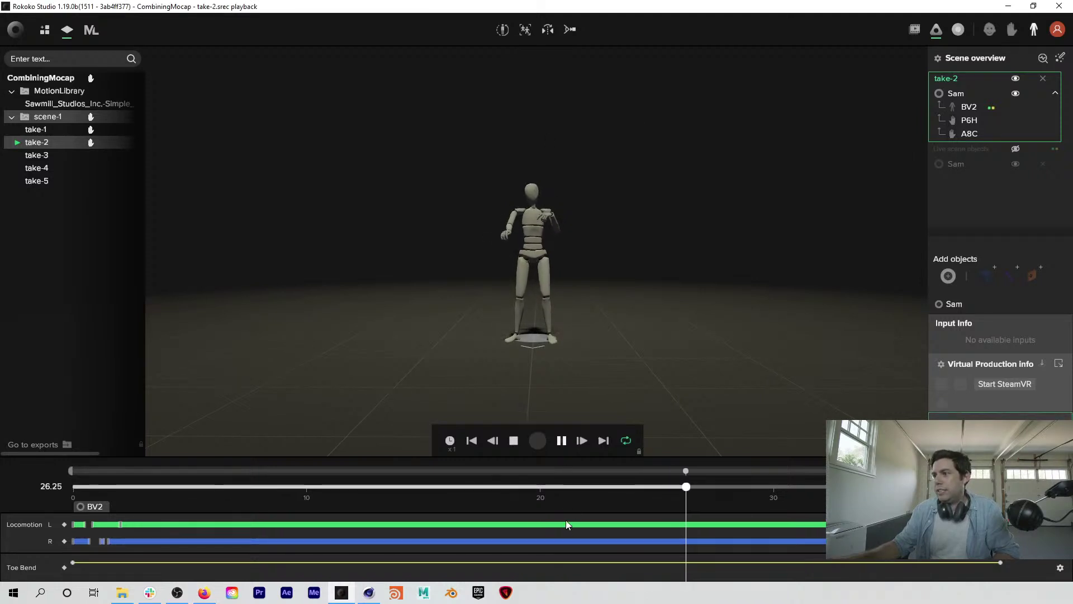
Step: Review take-2 by scrubbing across its whole length and playing the opening seconds with pauses
drag(583, 486, 124, 486)
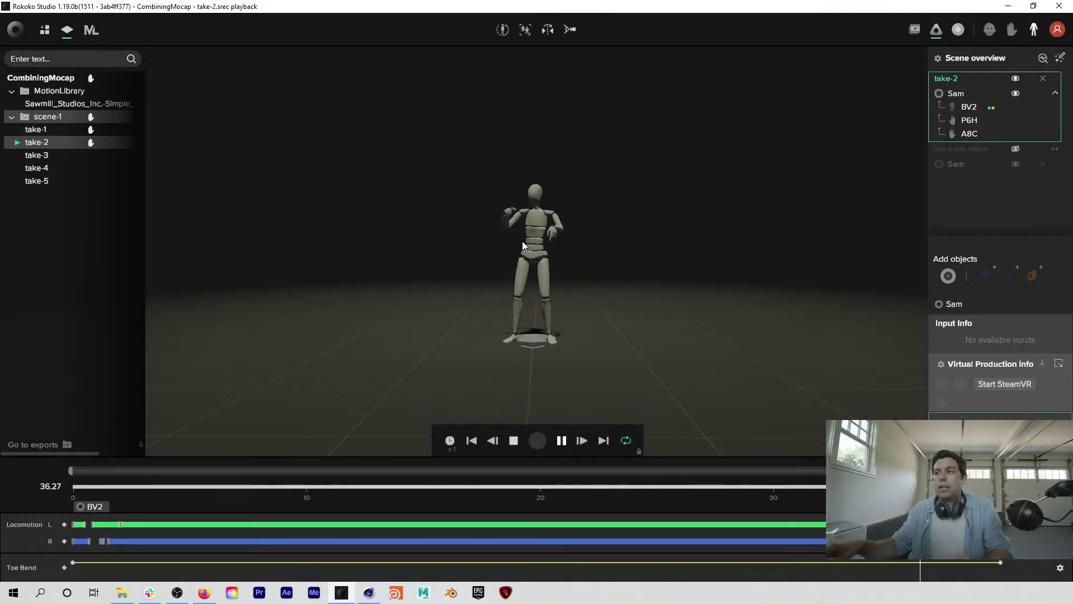
click(562, 441)
drag(565, 486, 129, 487)
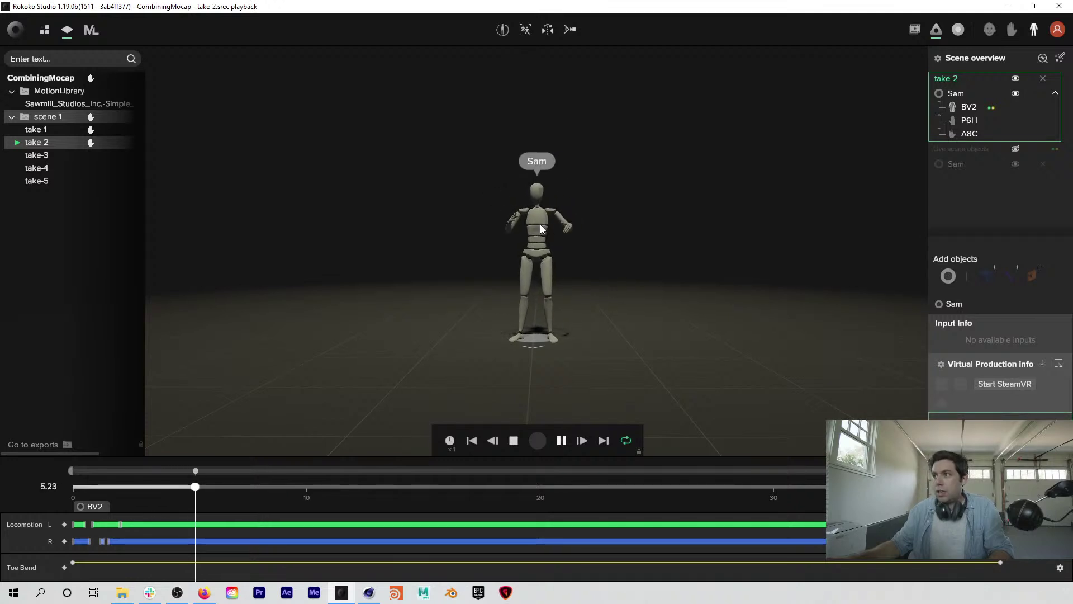
click(262, 487)
drag(264, 490, 873, 486)
drag(956, 487, 125, 539)
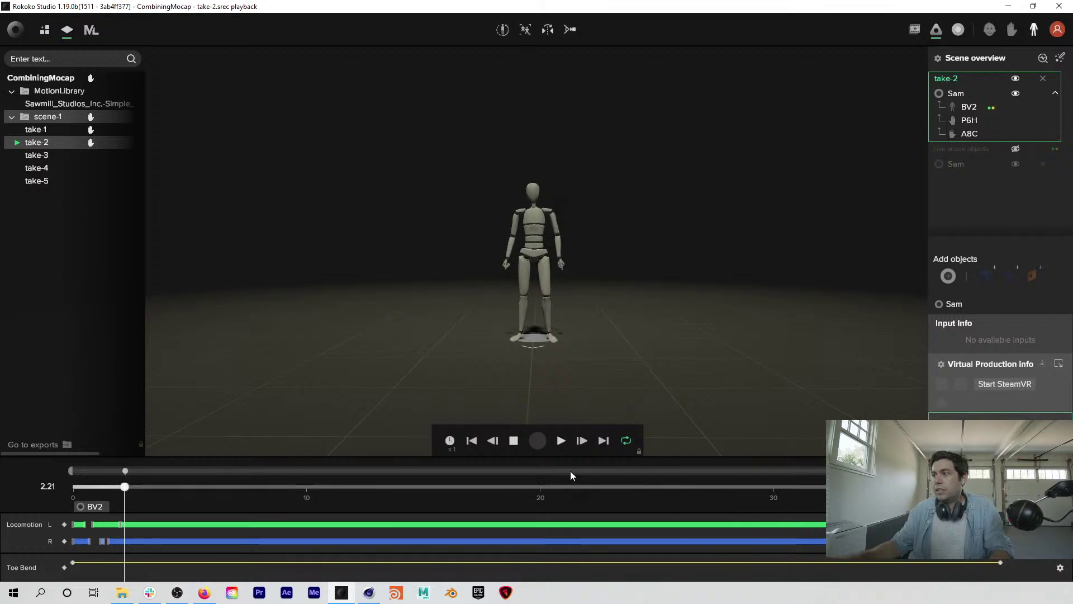
click(561, 443)
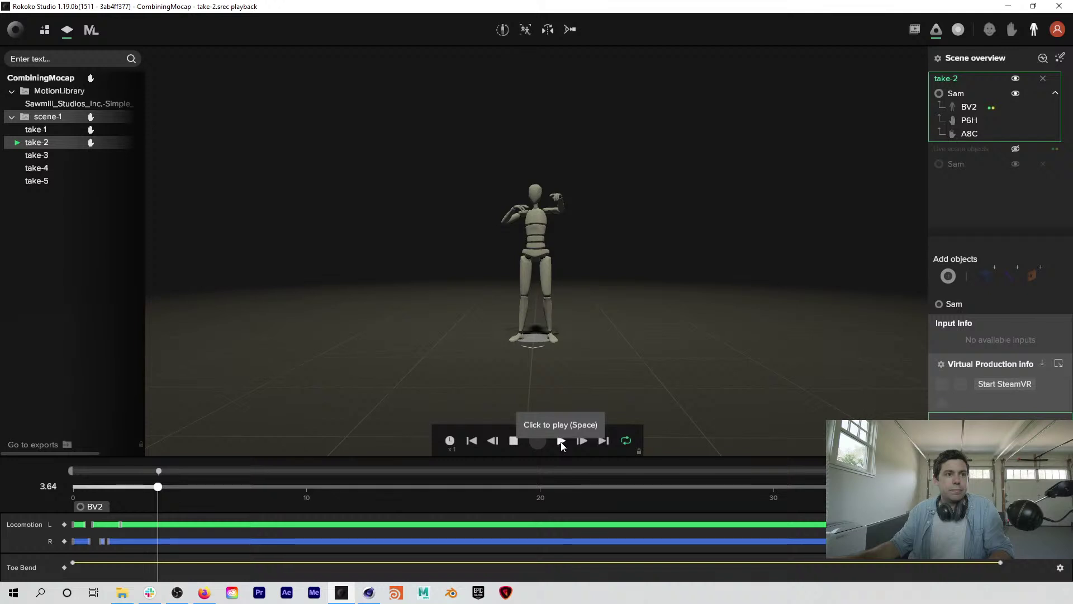
click(561, 441)
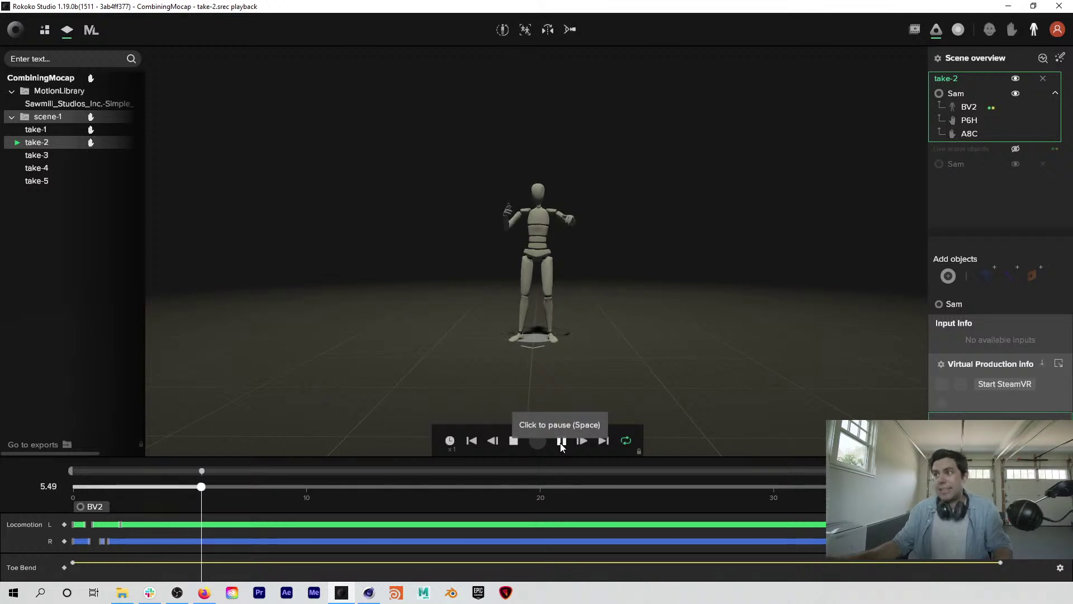
click(561, 442)
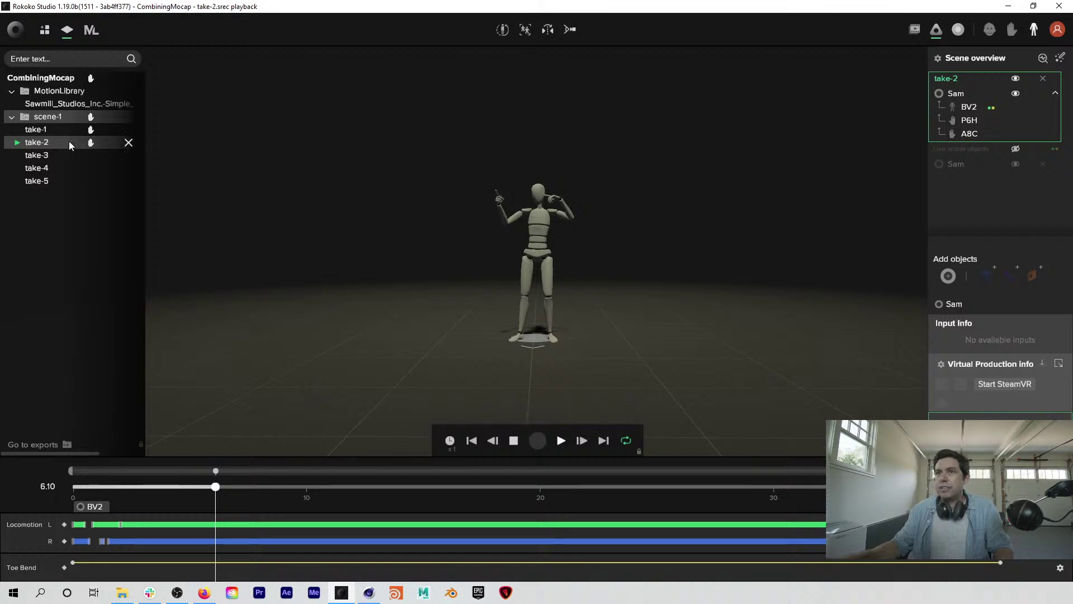
Step: Examine the actor's arm and hand movement in take-2 up close between about 6 and 8 seconds
right_click(40, 144)
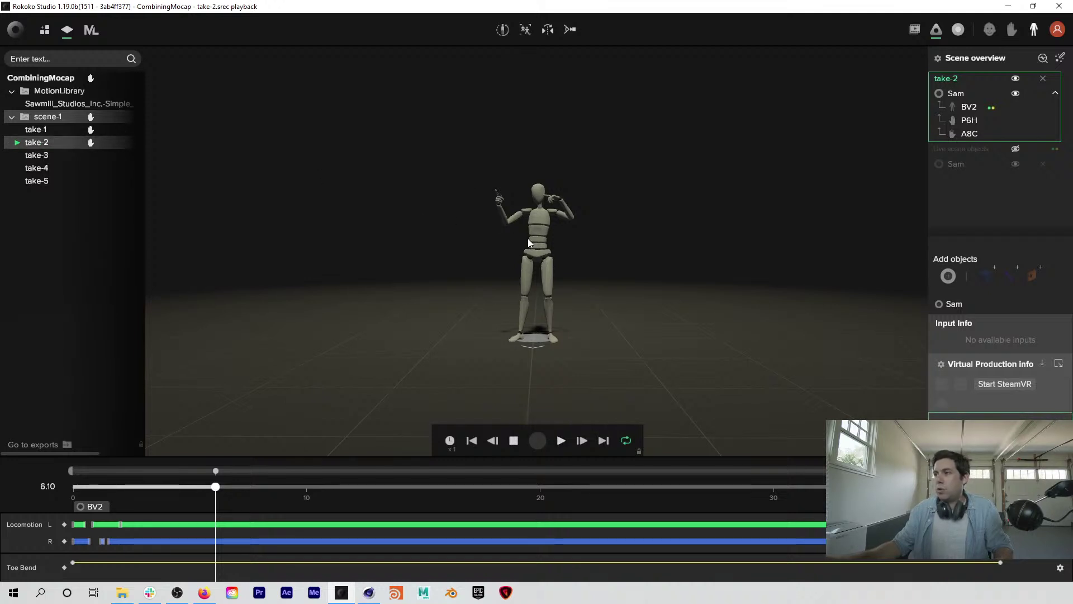
scroll(541, 225, up, 3)
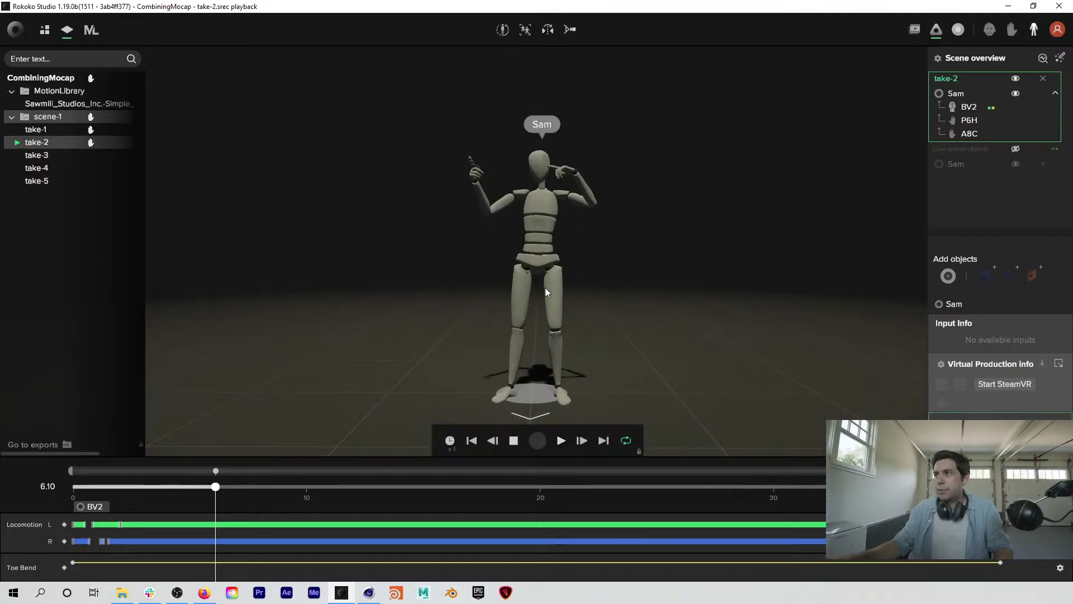
click(561, 441)
click(268, 486)
drag(277, 488, 224, 487)
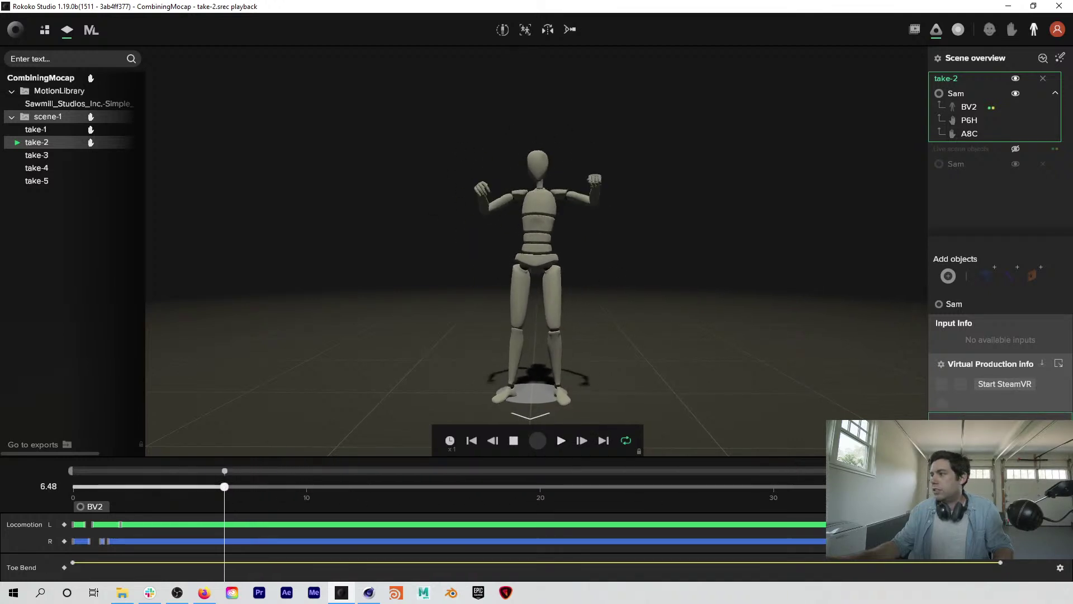
Step: Enable the Drift Fix filter on take-2's BV2 track alongside Locomotion and process the changes
click(1060, 507)
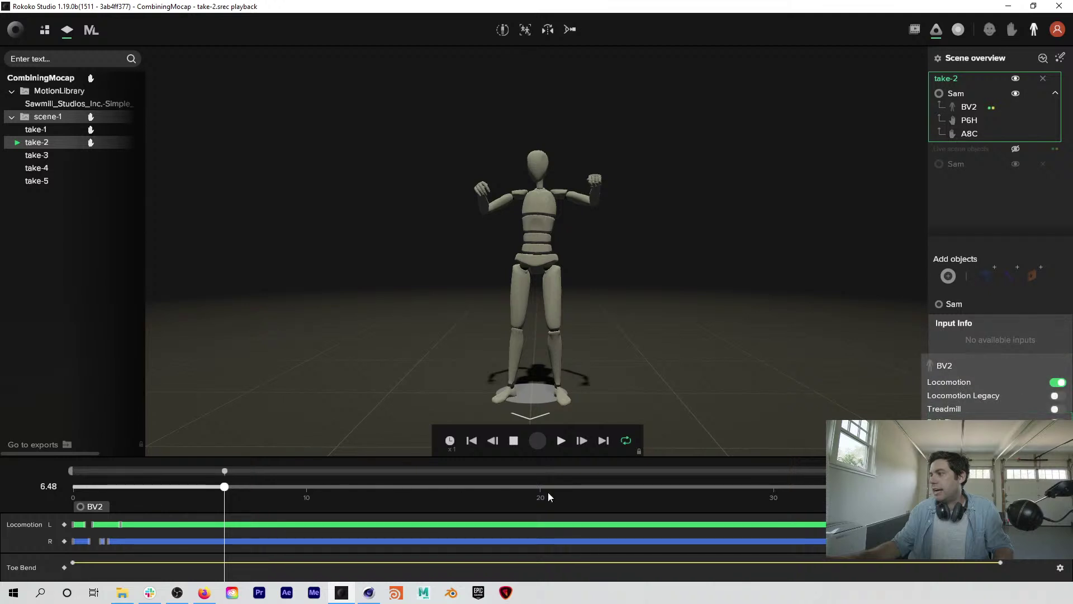
mouse_move(224, 486)
mouse_down()
mouse_move(450, 485)
mouse_move(320, 480)
mouse_move(230, 497)
mouse_move(507, 518)
mouse_move(847, 509)
mouse_move(707, 481)
mouse_move(109, 482)
mouse_move(241, 477)
mouse_up()
click(1060, 568)
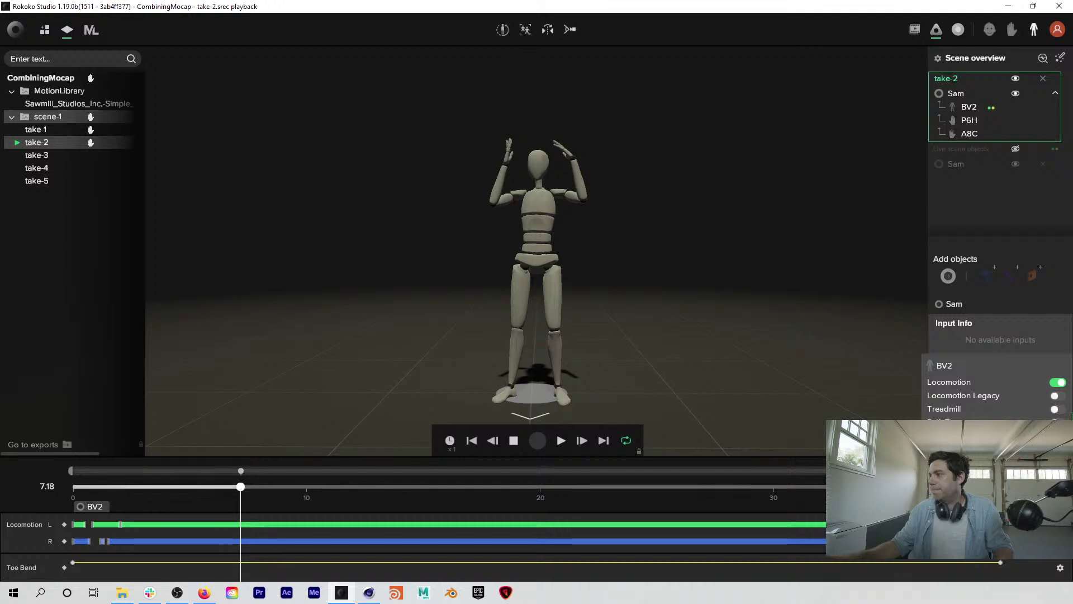
click(1058, 423)
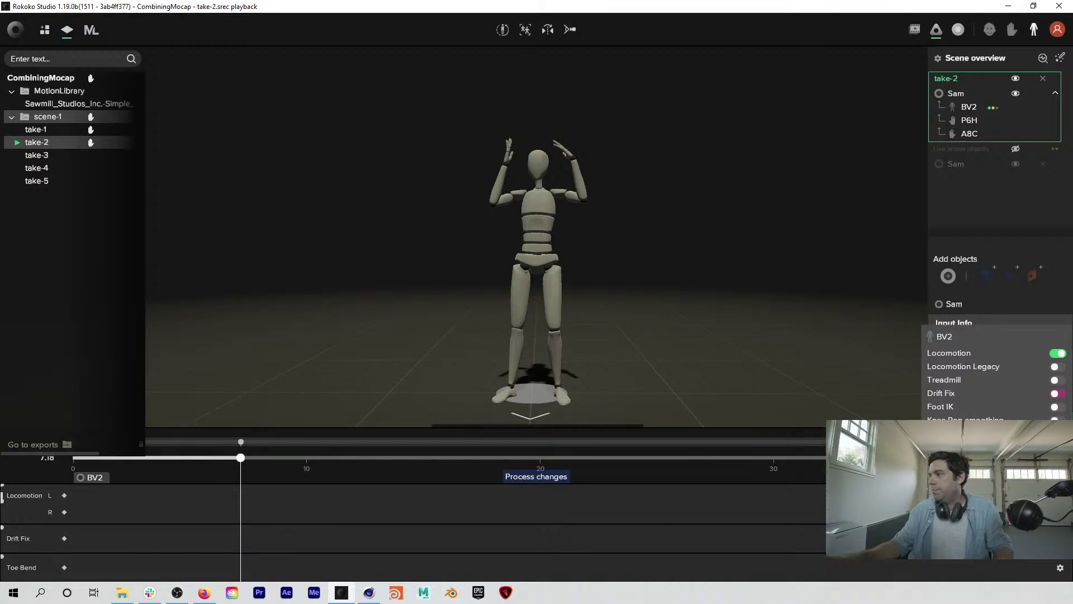
click(537, 476)
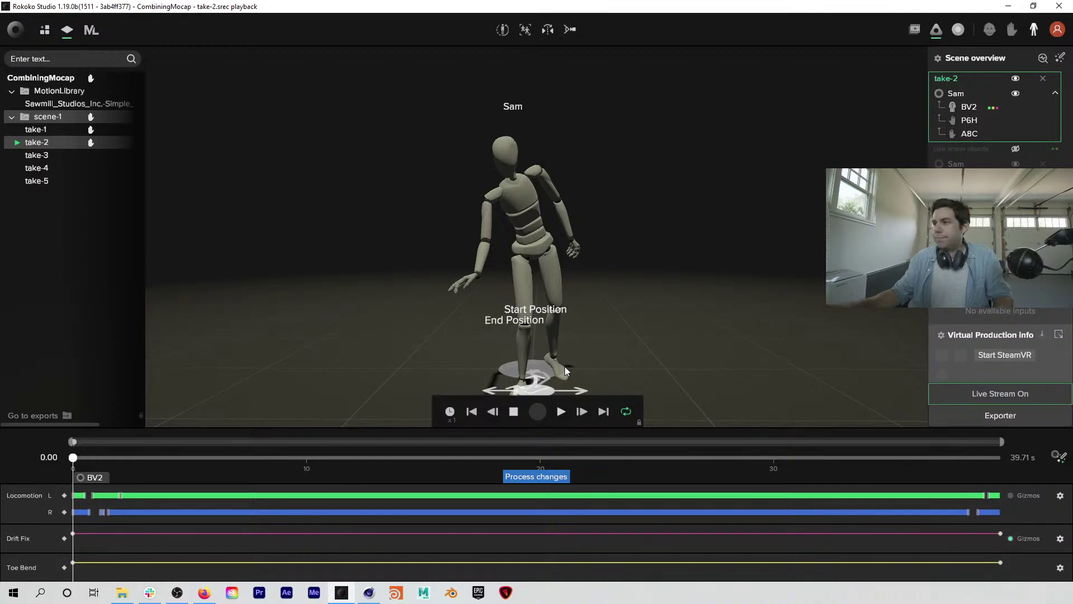
Step: Check the walk at the beginning of take-2 with the Drift Fix gizmos hidden, and show them again
drag(603, 366, 587, 372)
drag(536, 349, 560, 327)
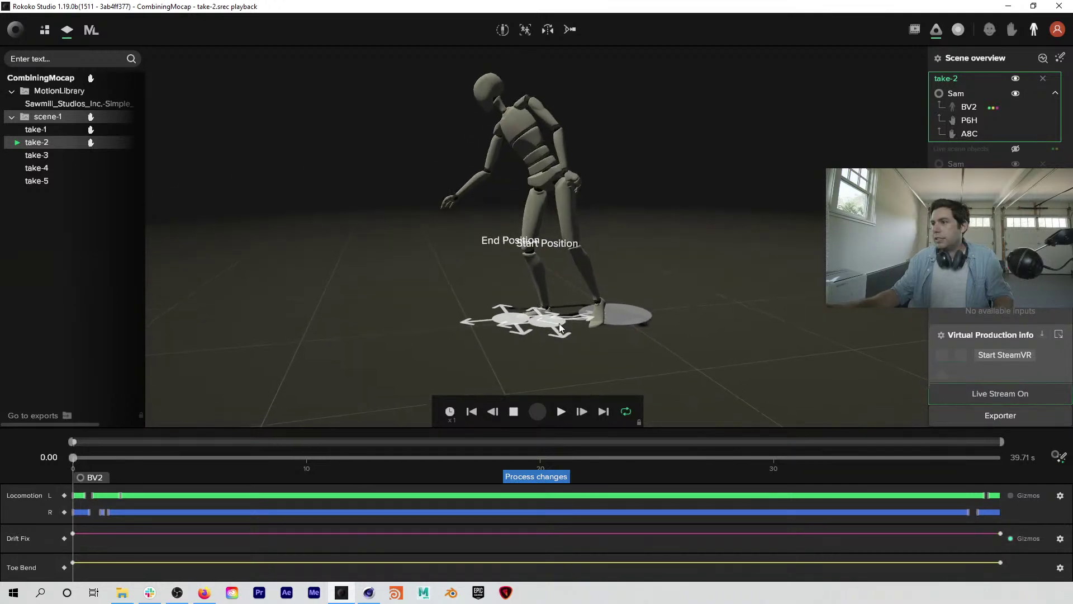
click(1010, 539)
drag(313, 463, 97, 459)
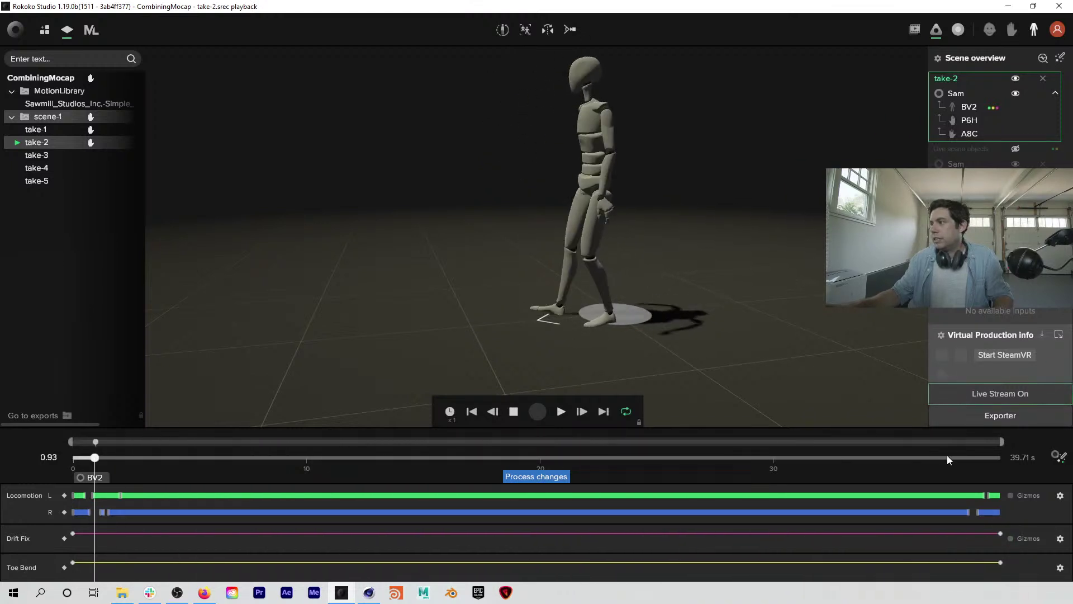
click(1010, 539)
Step: Move the Drift Fix End Position onto the Start Position, process the changes and scrub through the result
drag(510, 317, 528, 317)
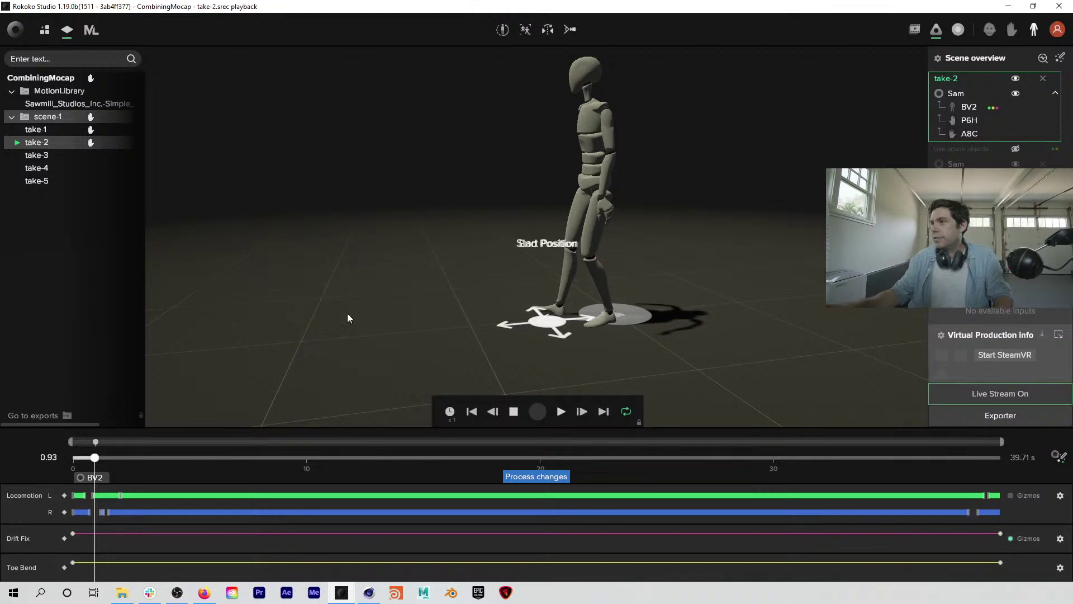
click(548, 476)
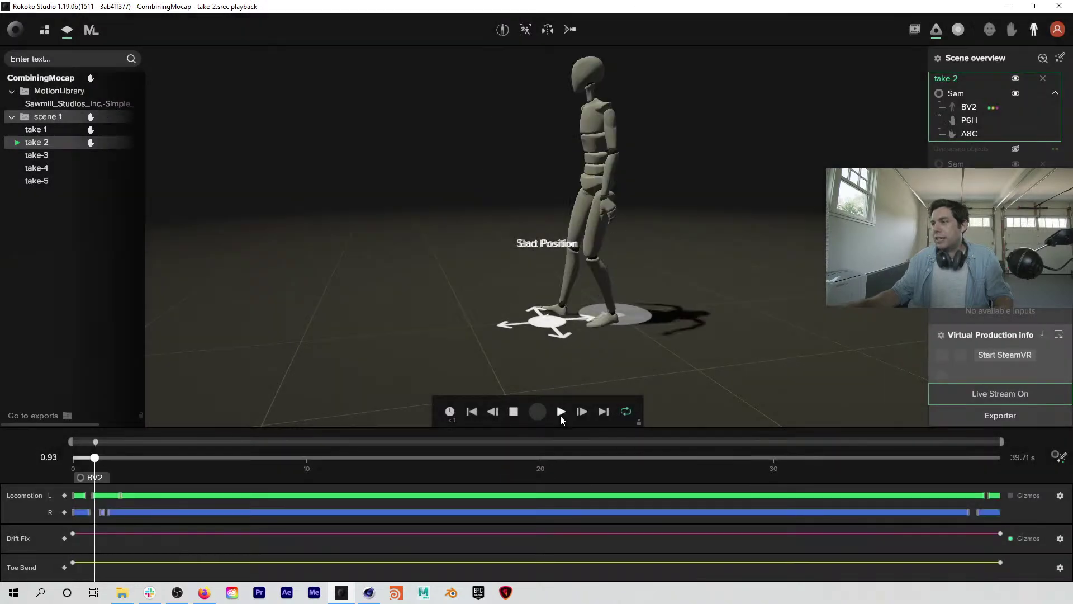
drag(140, 457, 412, 450)
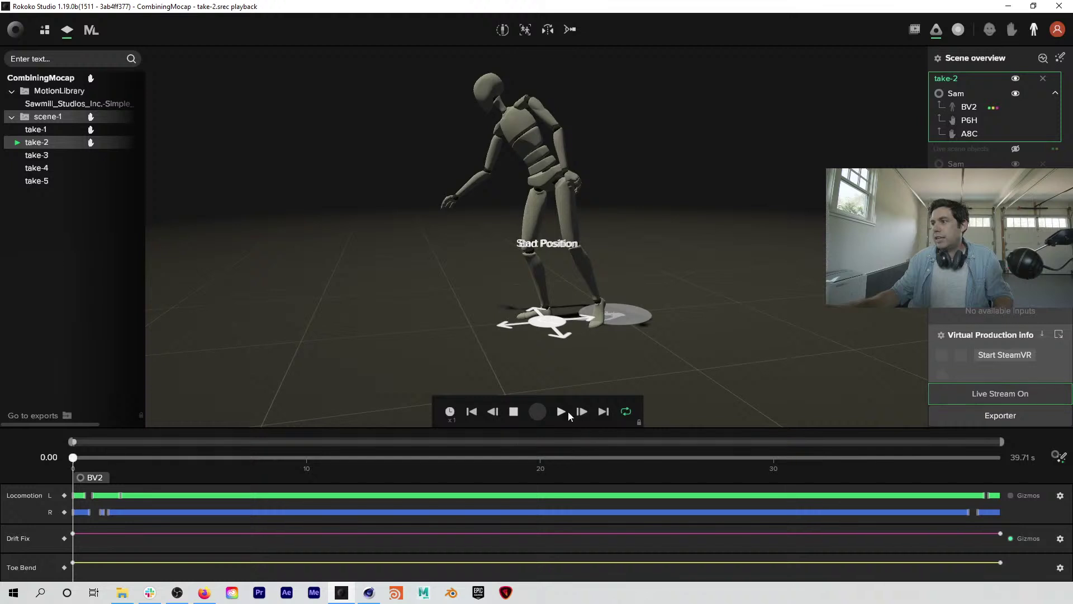
Step: Play the first second of take-2 and nudge the Drift Fix End Position toward the Start Position
click(561, 412)
click(561, 411)
right_drag(609, 338, 532, 330)
drag(540, 334, 555, 330)
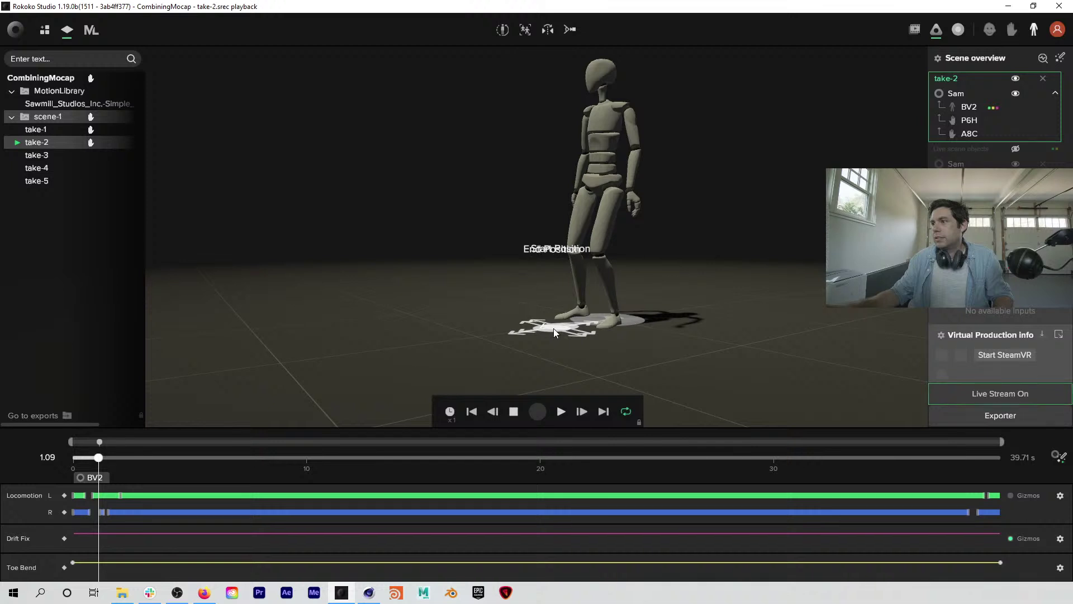
Step: Enable the Foot IK filter on take-2's BV2 track and process the changes
click(1061, 457)
click(1057, 408)
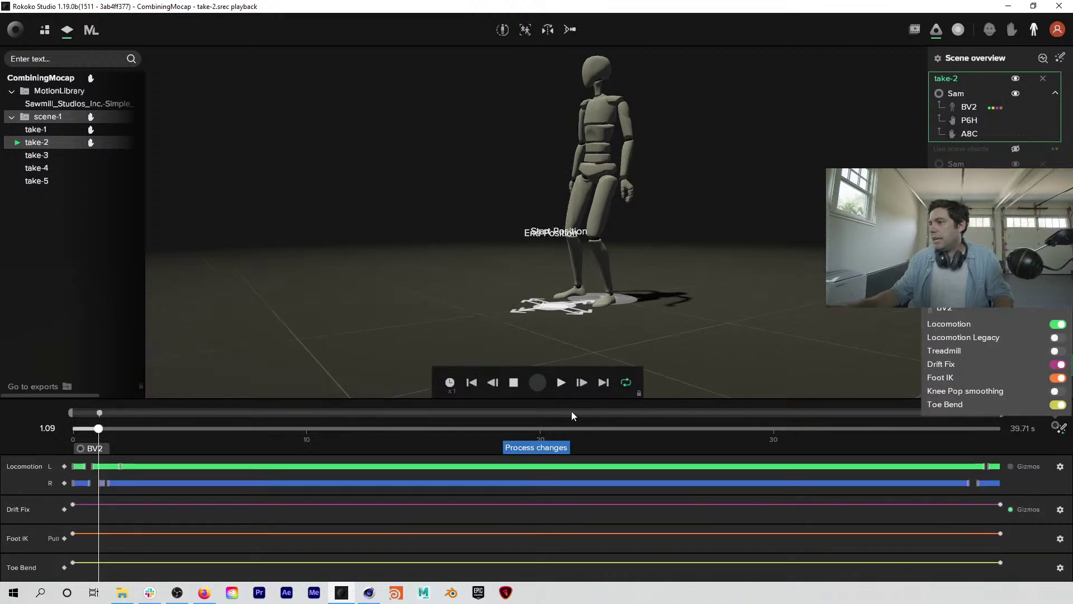
click(537, 446)
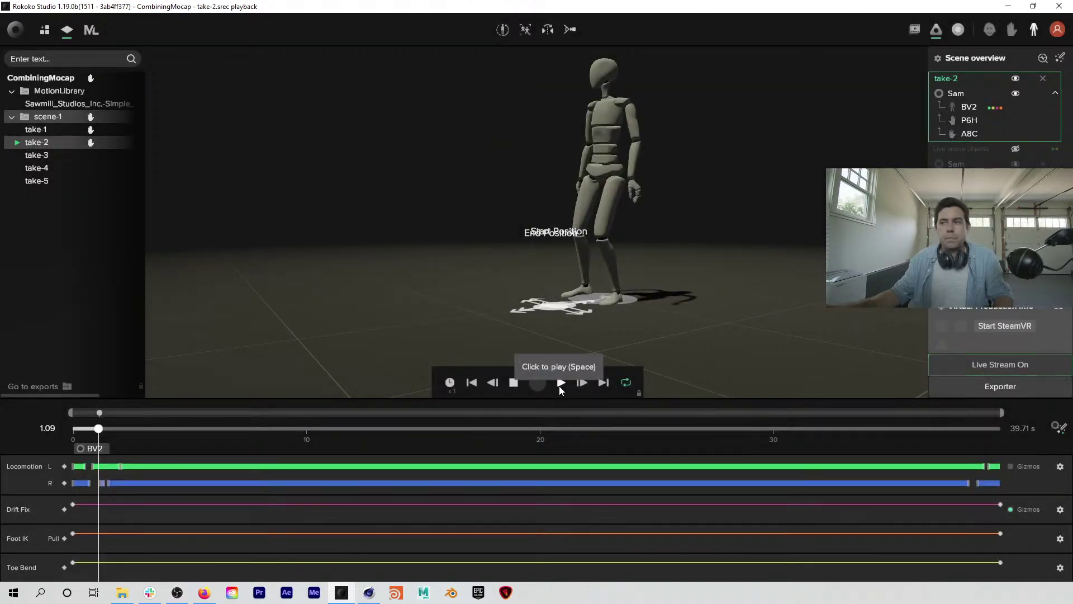
Step: Review take-2's foot contacts with the Locomotion gizmos shown, playing and scrubbing between about 9 and 14 seconds
click(560, 384)
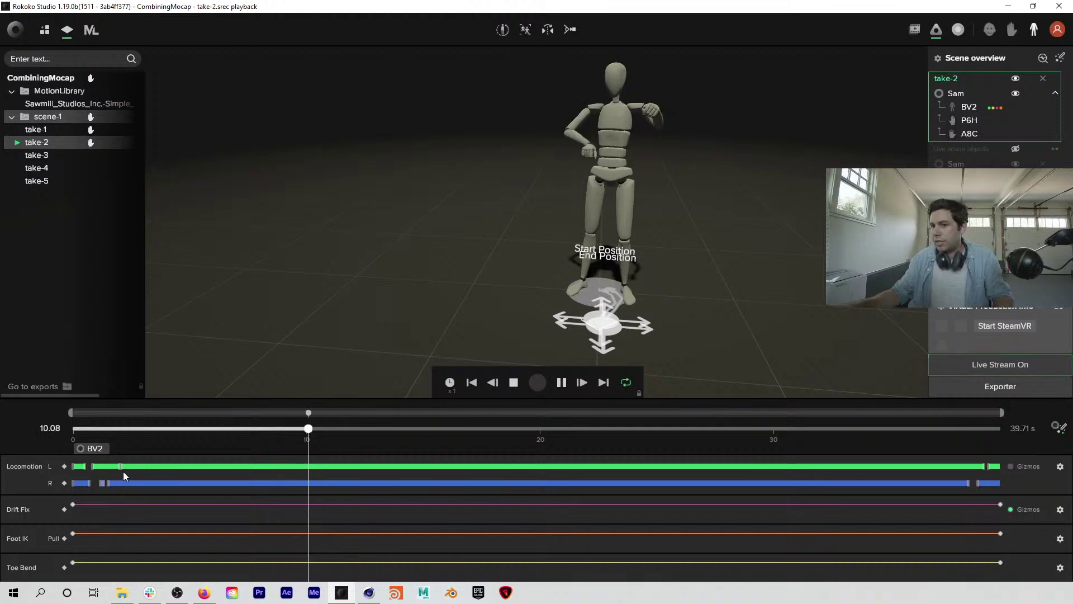
click(1010, 466)
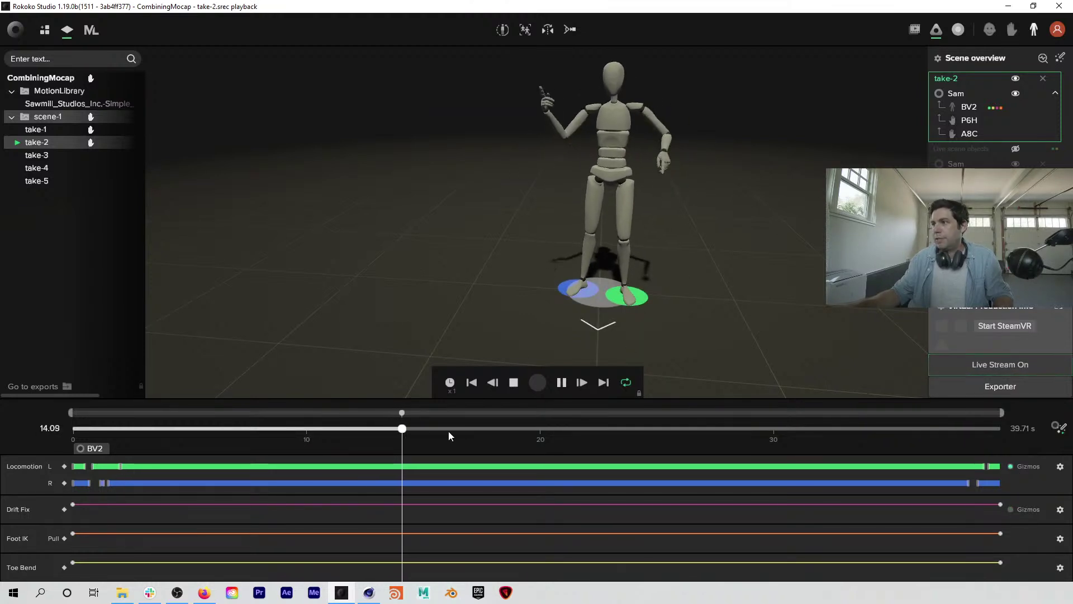
drag(436, 429, 279, 459)
alt+drag(558, 246, 578, 233)
alt+drag(597, 188, 556, 230)
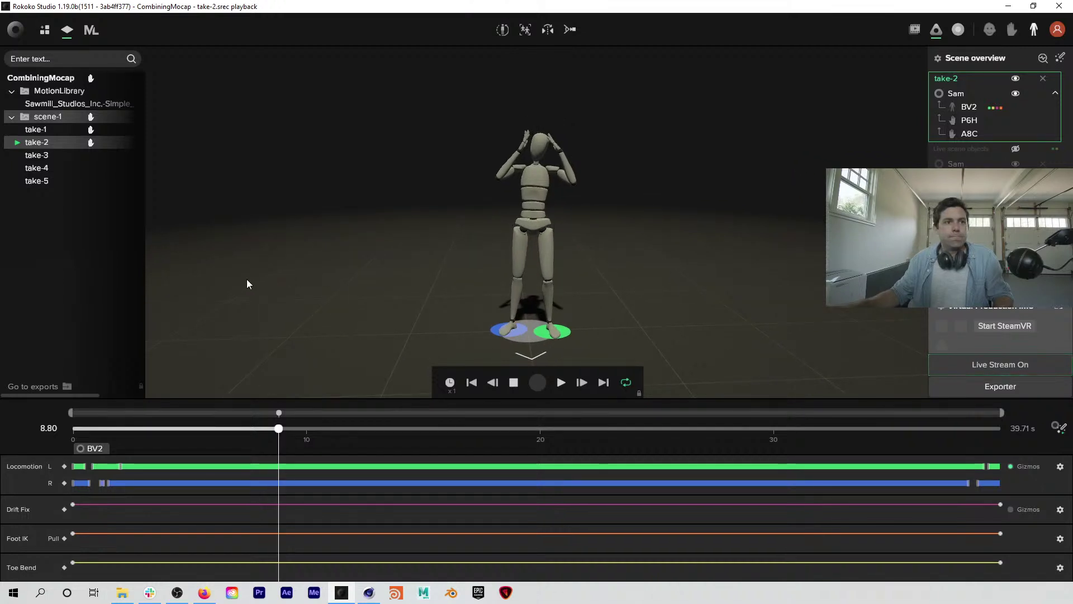
drag(280, 449, 301, 438)
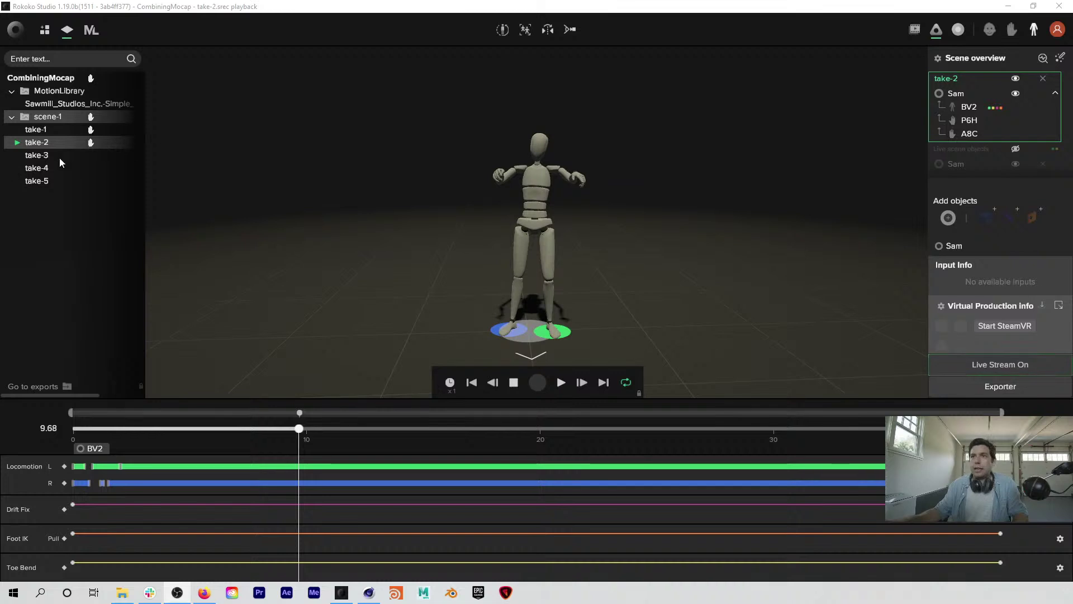
Step: Export take-2 as a binary FBX with the Maya HumanIK skeleton at 30 FPS into the CombiningMocap Export folder
right_click(50, 142)
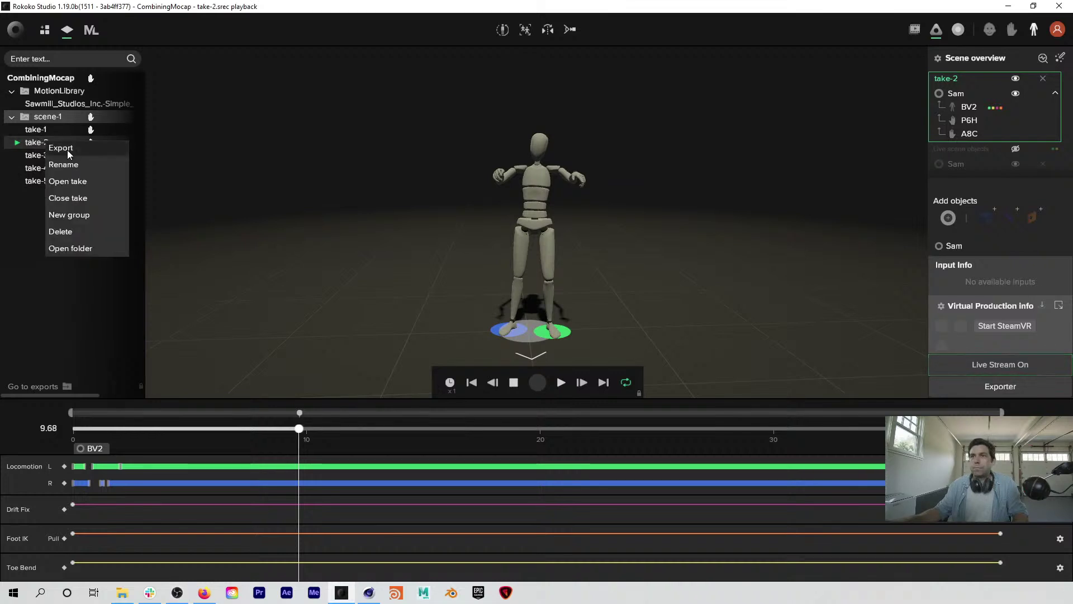
click(70, 146)
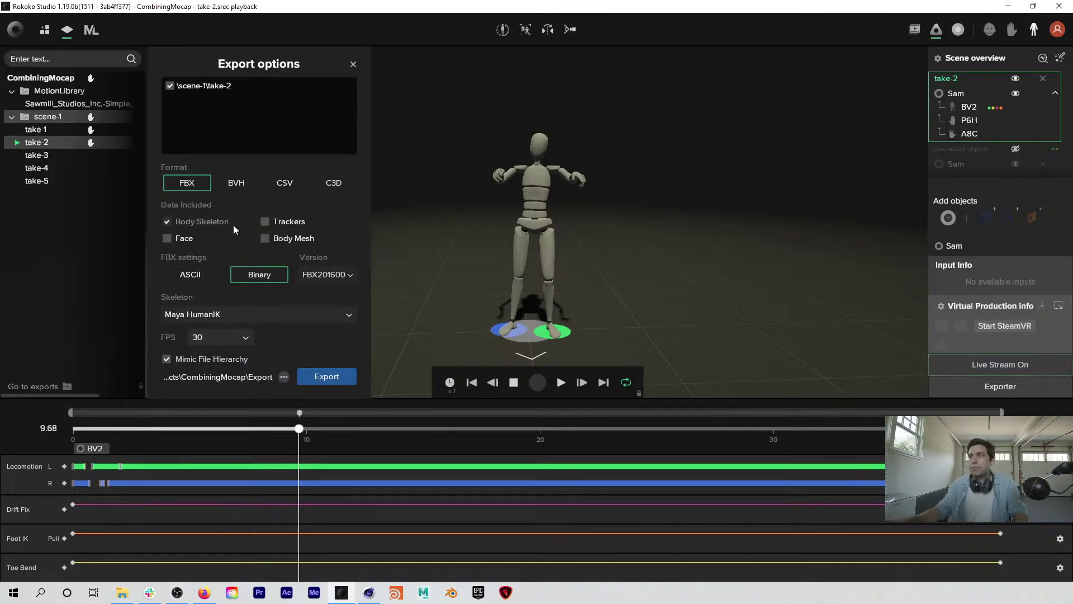
click(330, 378)
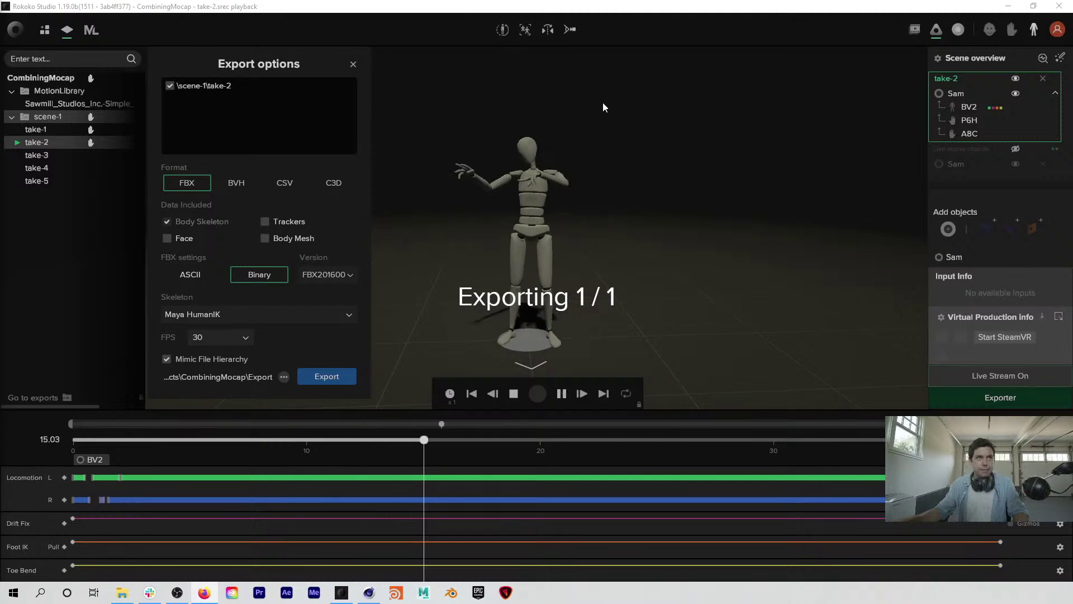
Step: Bring the Sketchfab browser window onto this screen, maximized, and search for "dune buggy" models limited to downloadable ones
drag(0, 102, 603, 103)
double_click(769, 19)
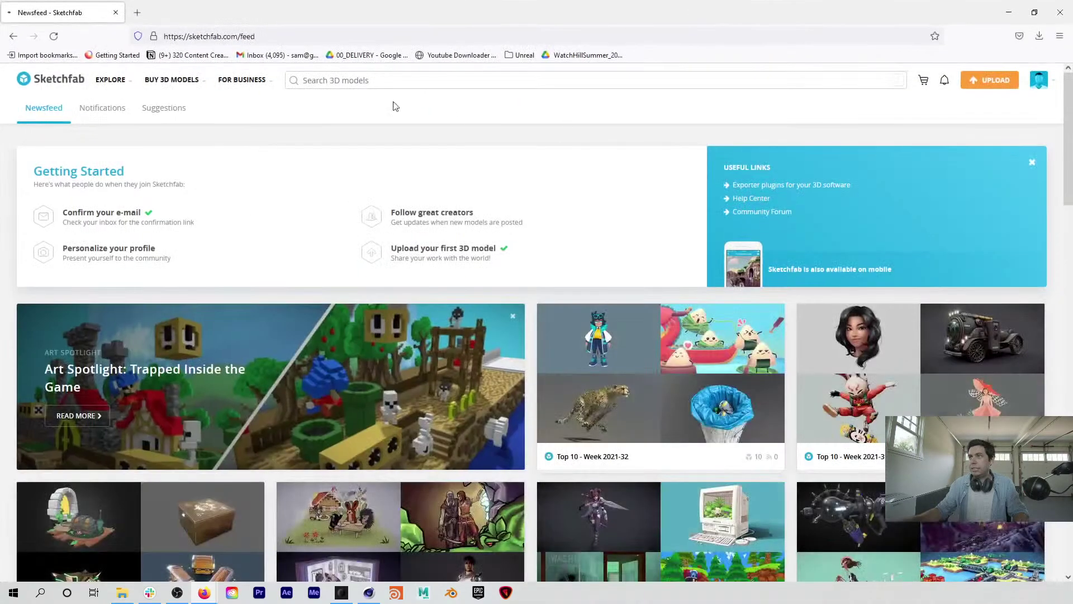
click(402, 79)
text(dune bu)
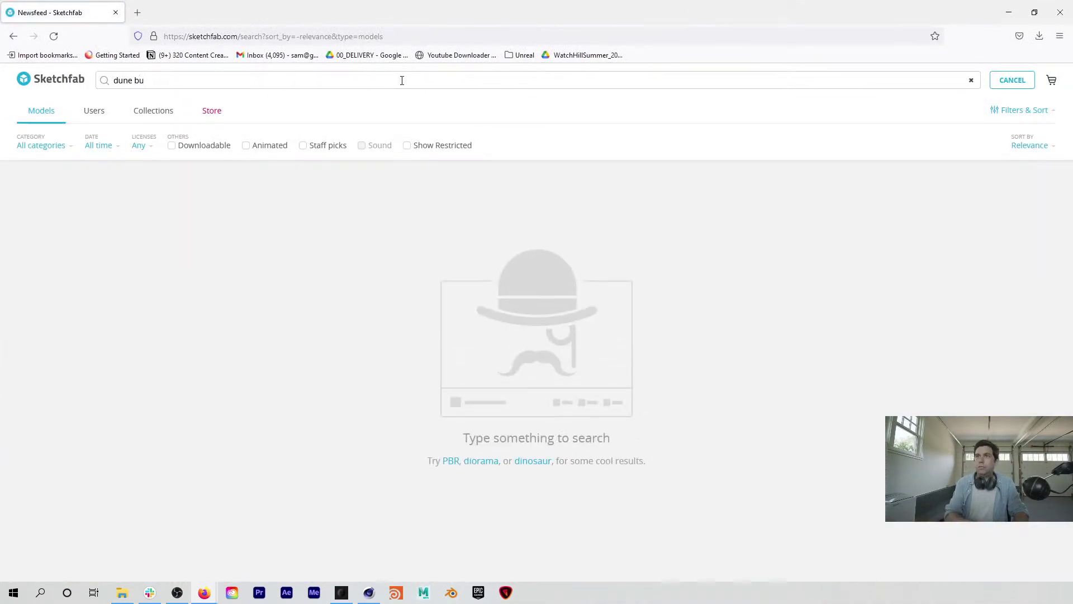
text(ggy)
key(Return)
click(172, 146)
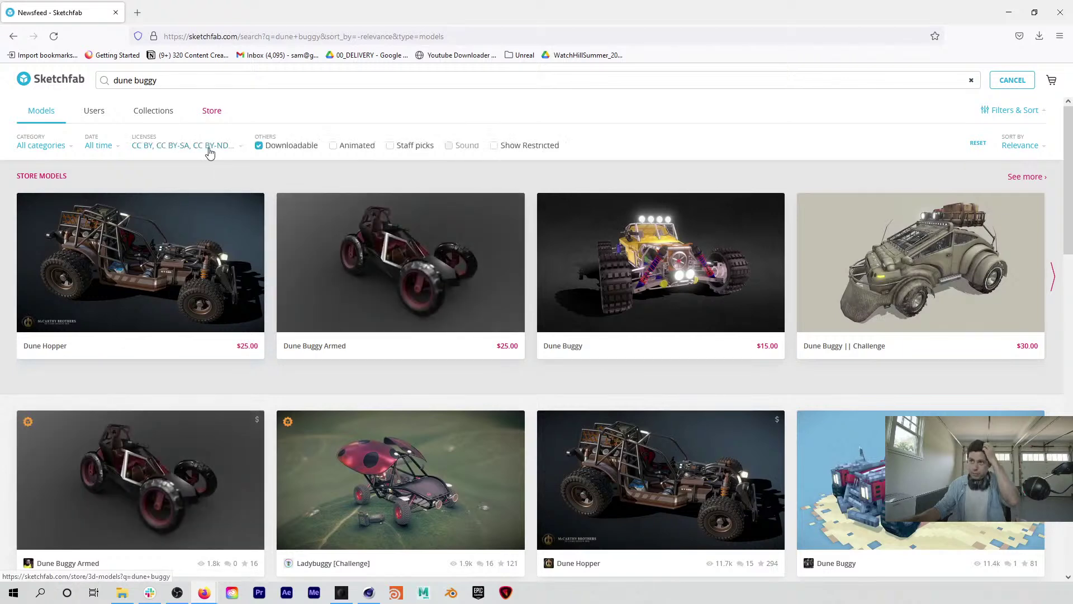
Step: Browse the dune buggy search results and compare which vehicles are offered as free downloads
scroll(568, 246, down, 3)
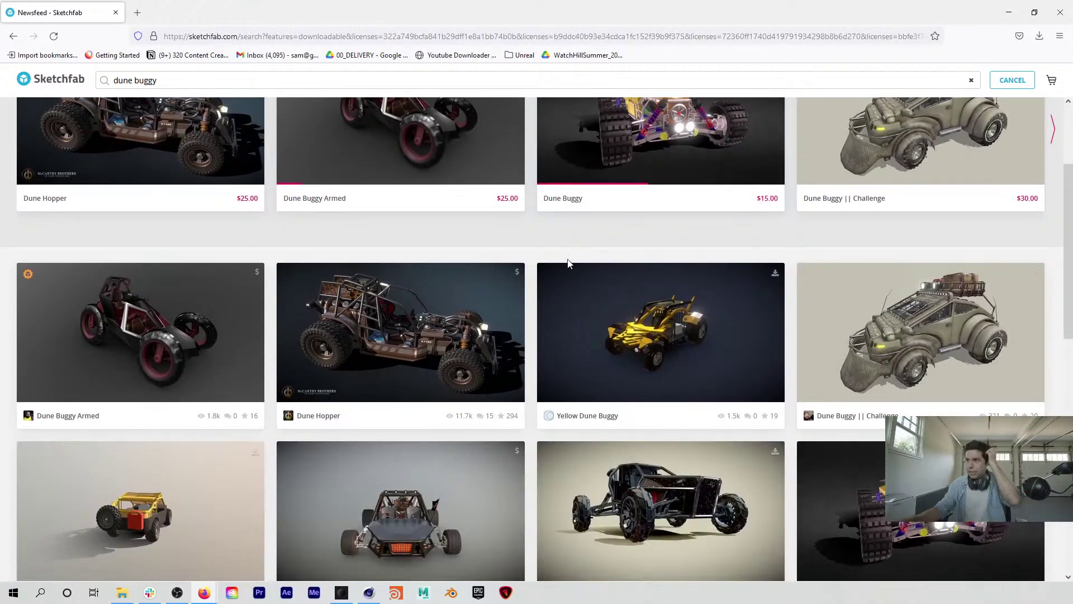
scroll(420, 341, up, 3)
scroll(699, 403, down, 3)
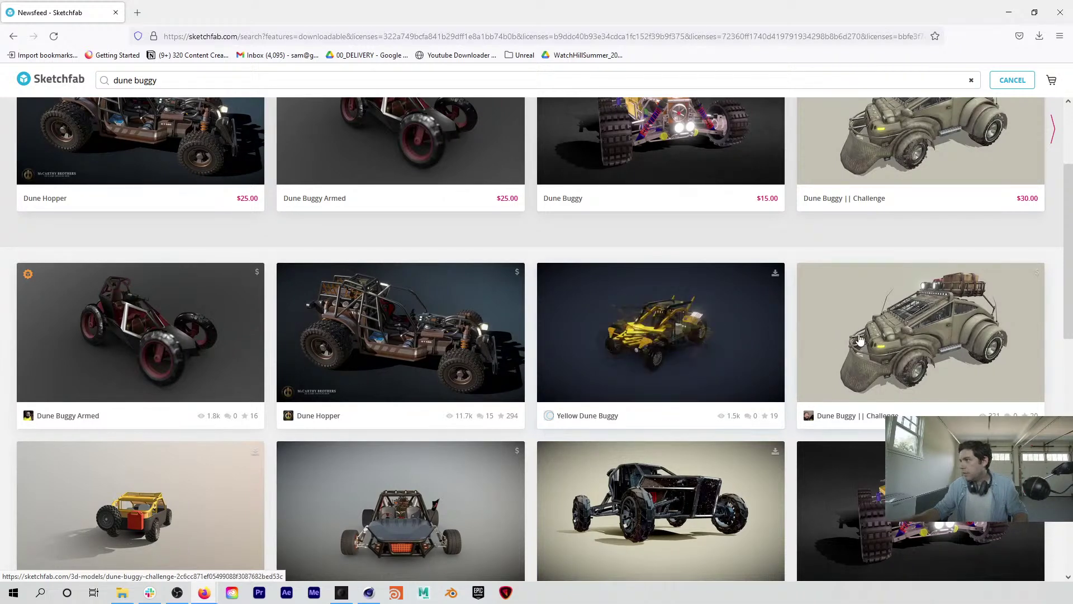
scroll(615, 319, up, 3)
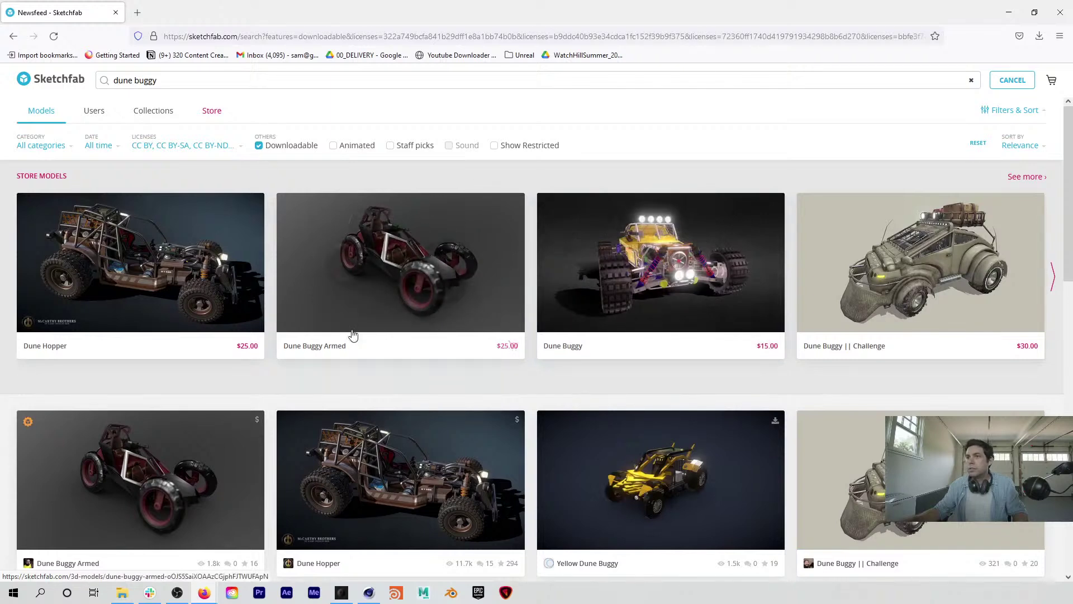
scroll(223, 313, down, 6)
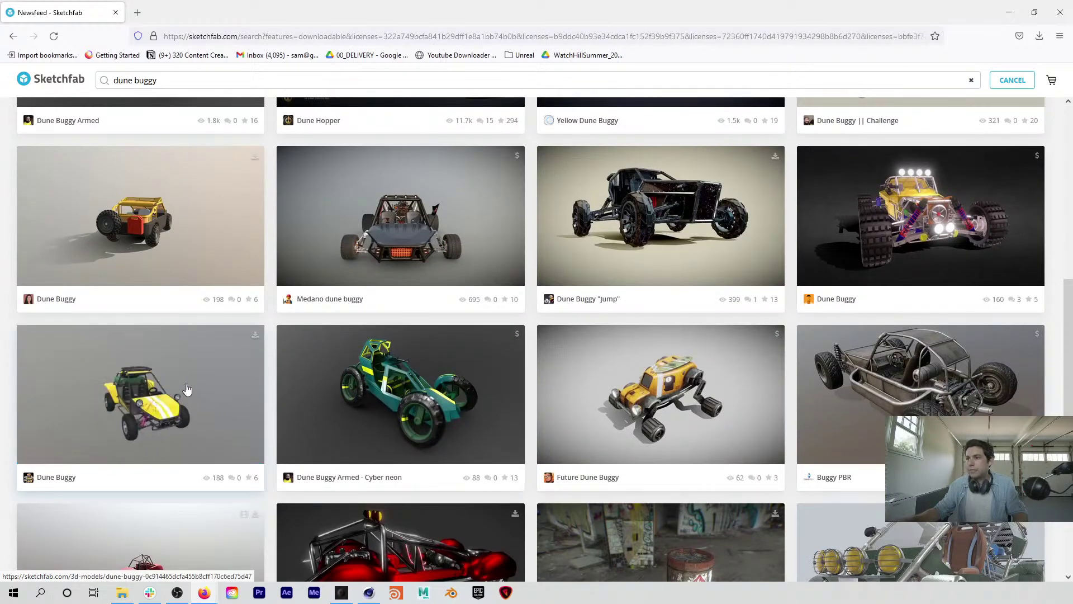
scroll(657, 391, down, 4)
scroll(657, 392, up, 2)
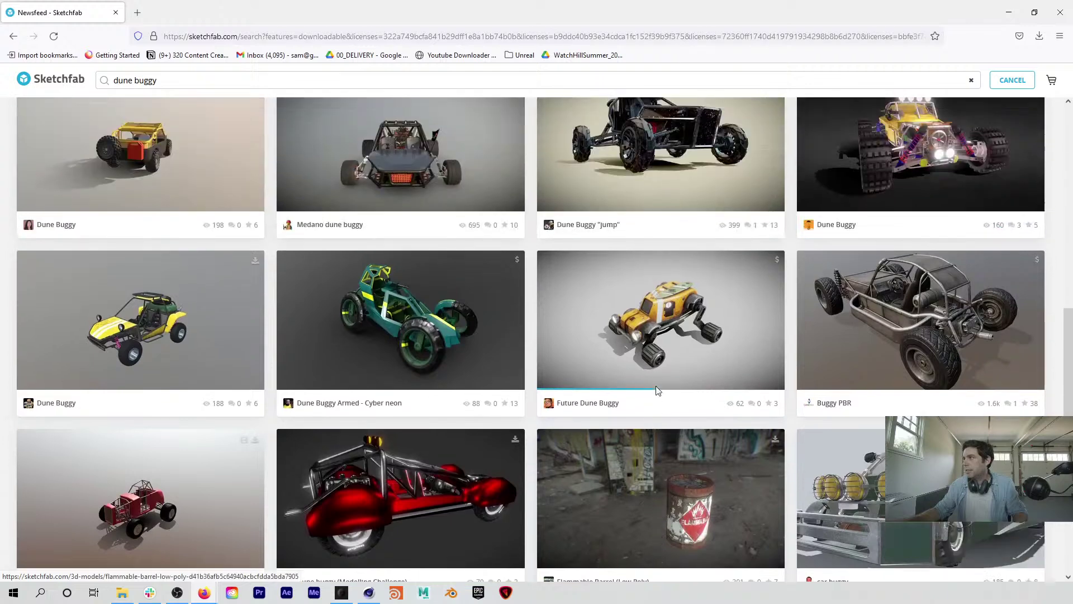
scroll(385, 373, down, 2)
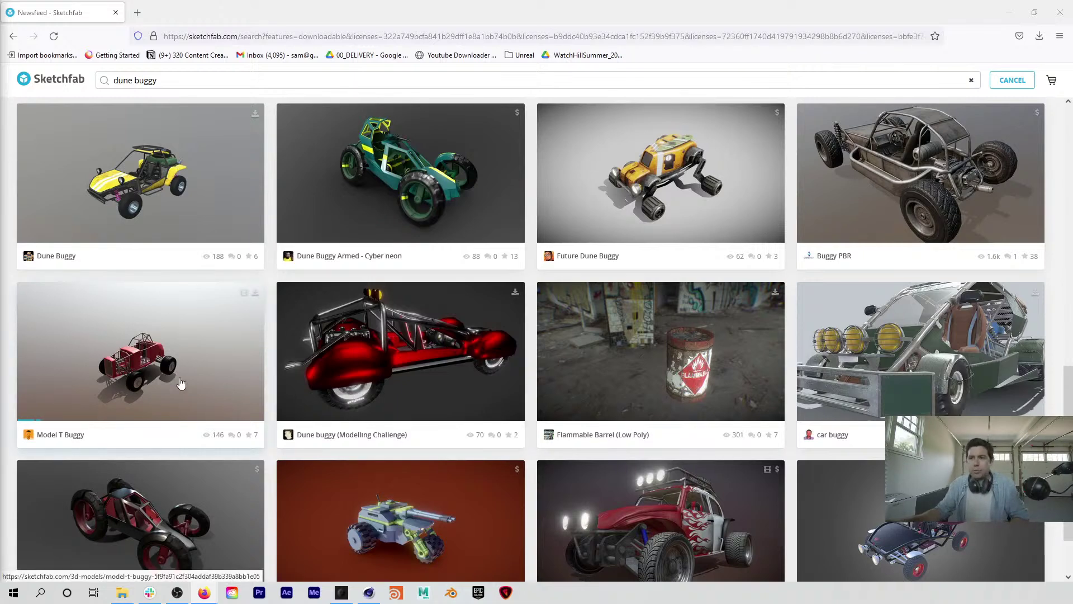
scroll(179, 380, down, 2)
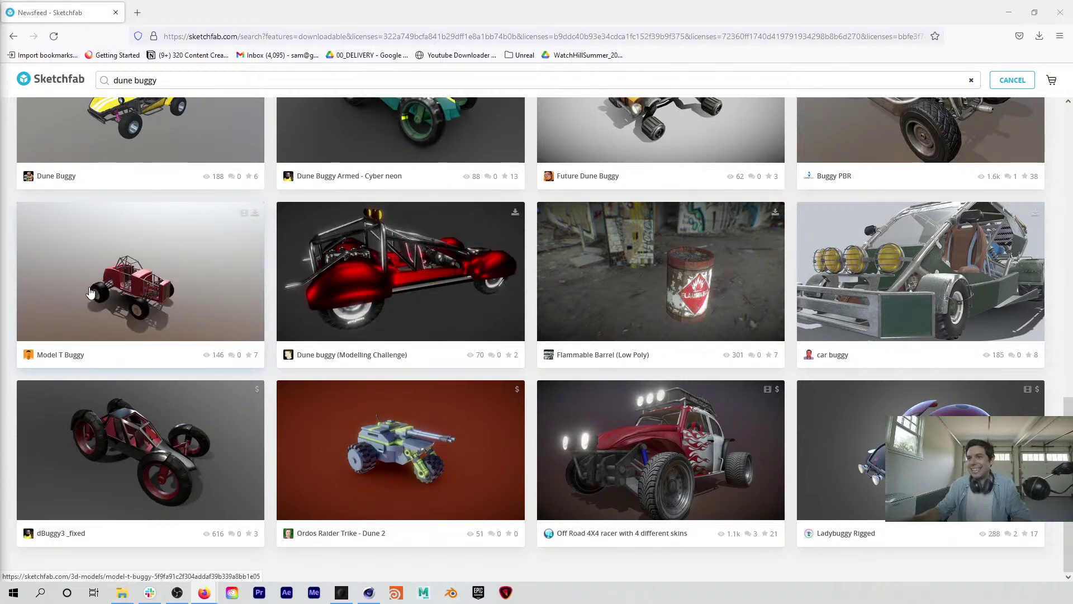
scroll(93, 293, up, 5)
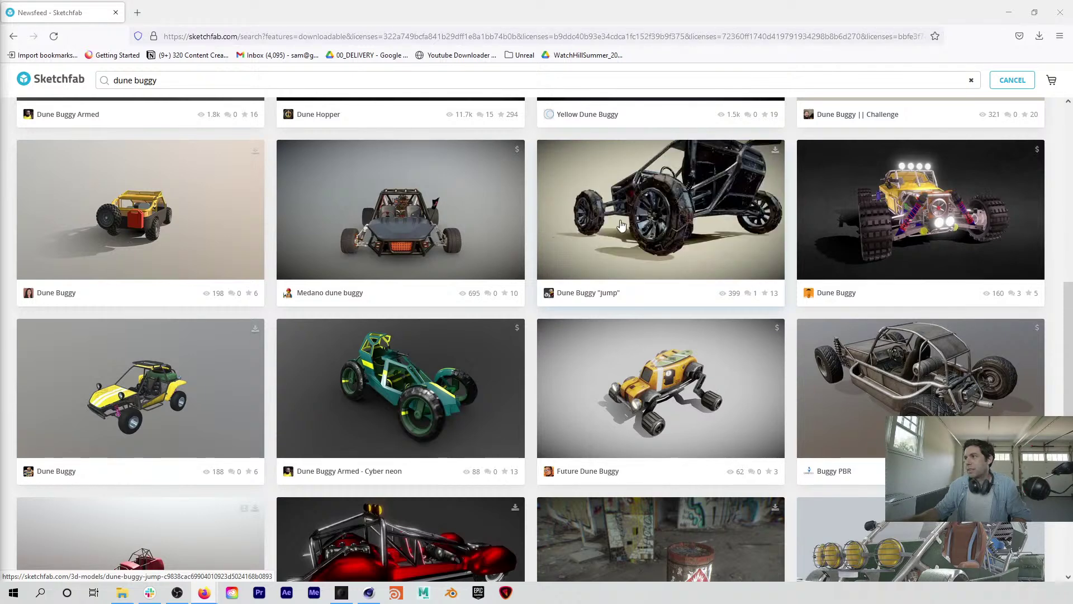
Step: Inspect the Dune Buggy "jump" model from several angles, close it, and view the yellow Dune Buggy with white stripes
click(717, 161)
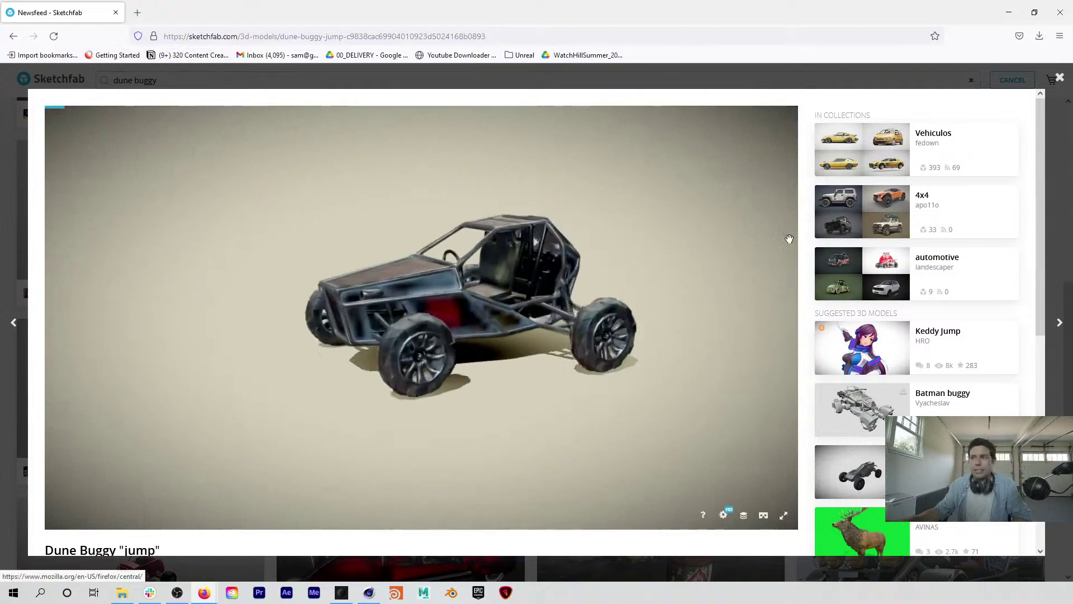
drag(438, 257, 505, 257)
drag(593, 268, 513, 249)
click(8, 166)
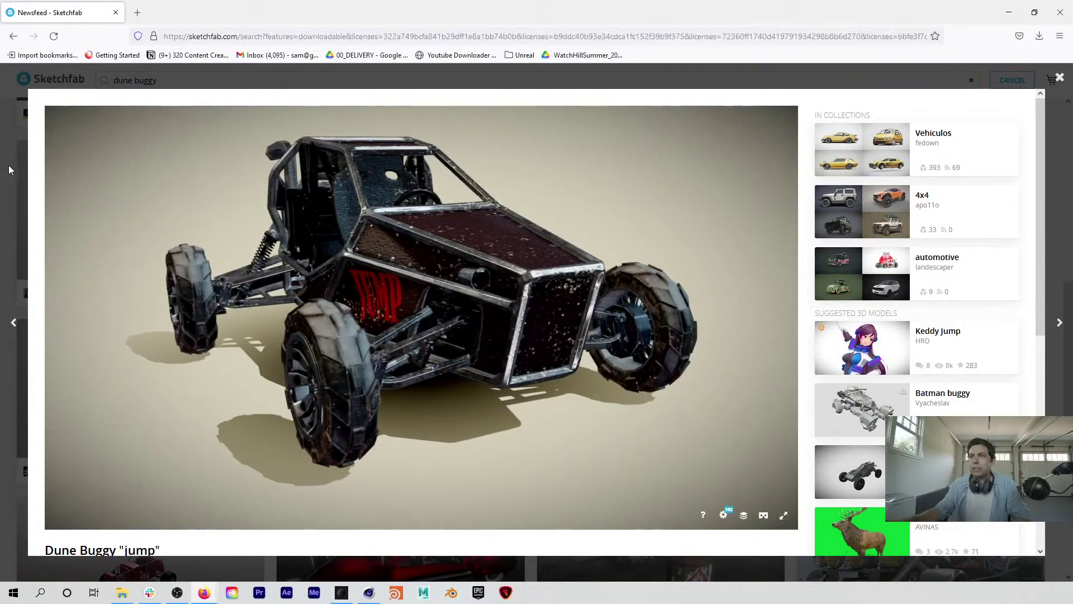
click(209, 417)
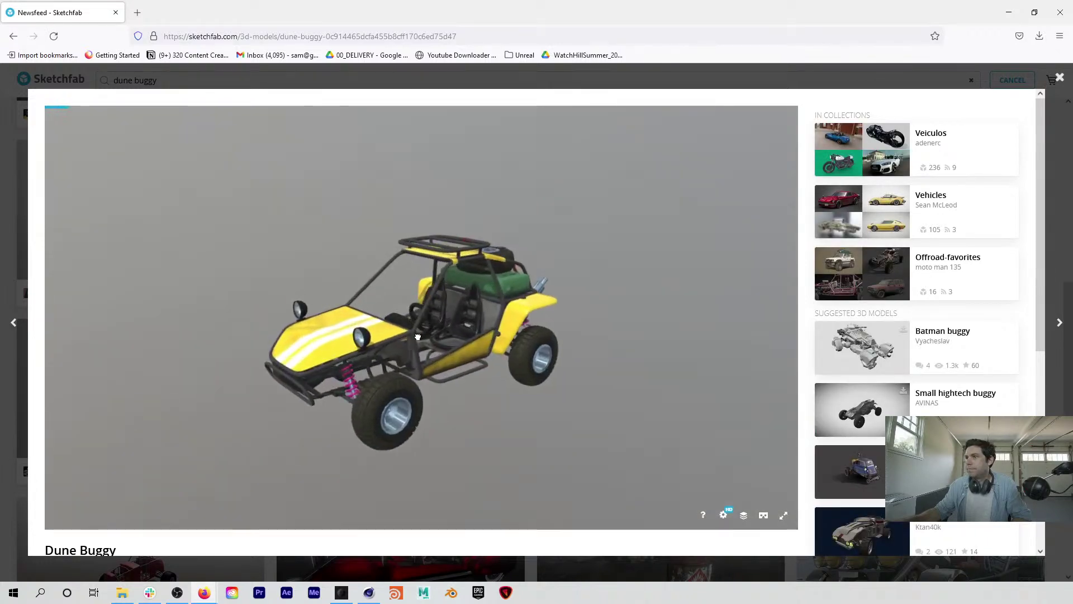
drag(417, 337, 443, 337)
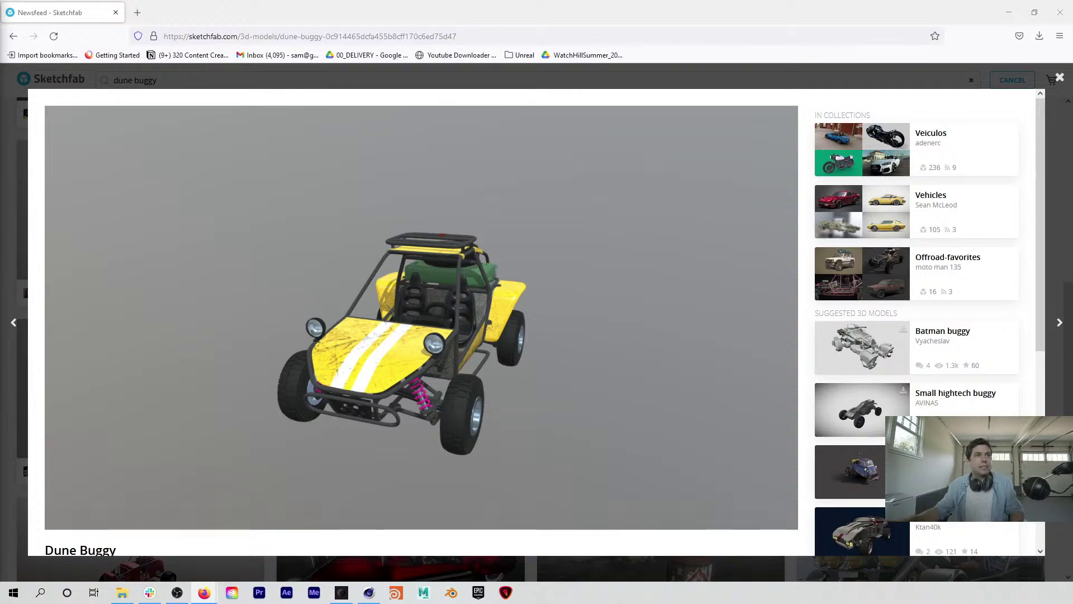
Step: Bring up the Downloads folder window and move it off this screen
key(alt+Tab)
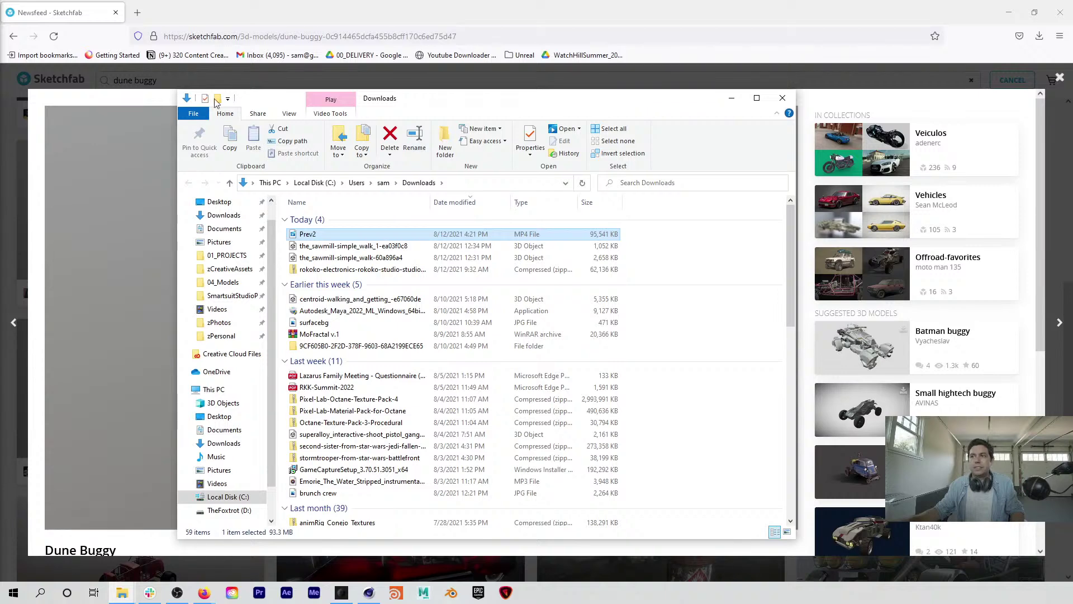
drag(472, 102, 0, 114)
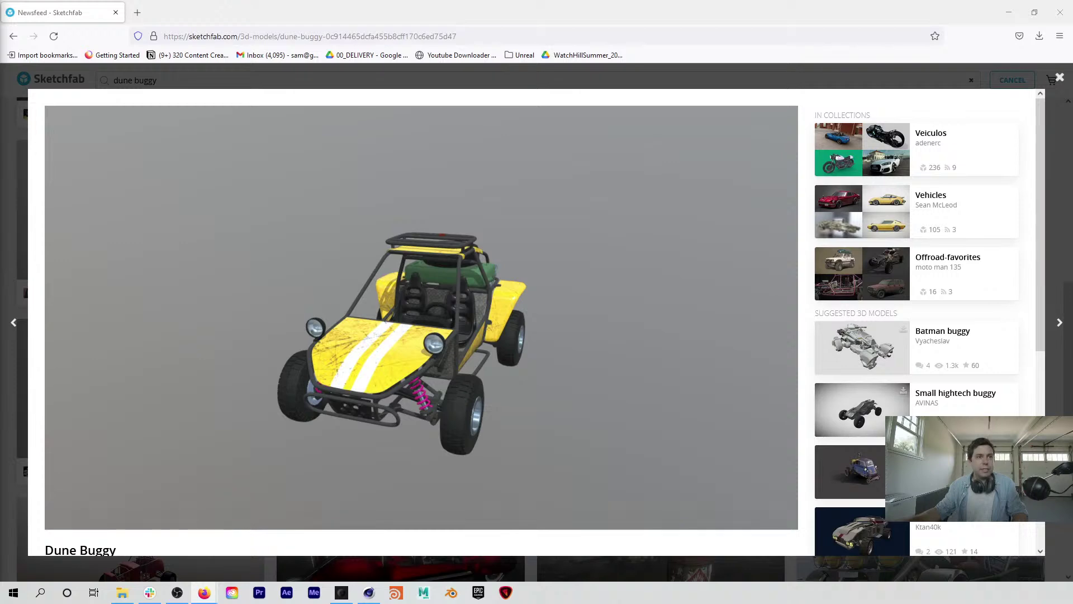
Step: Examine the yellow Dune Buggy up close and from afar, check its triangle count and license, and close its page
drag(535, 340, 455, 361)
scroll(465, 335, up, 5)
scroll(425, 341, down, 5)
scroll(275, 487, down, 3)
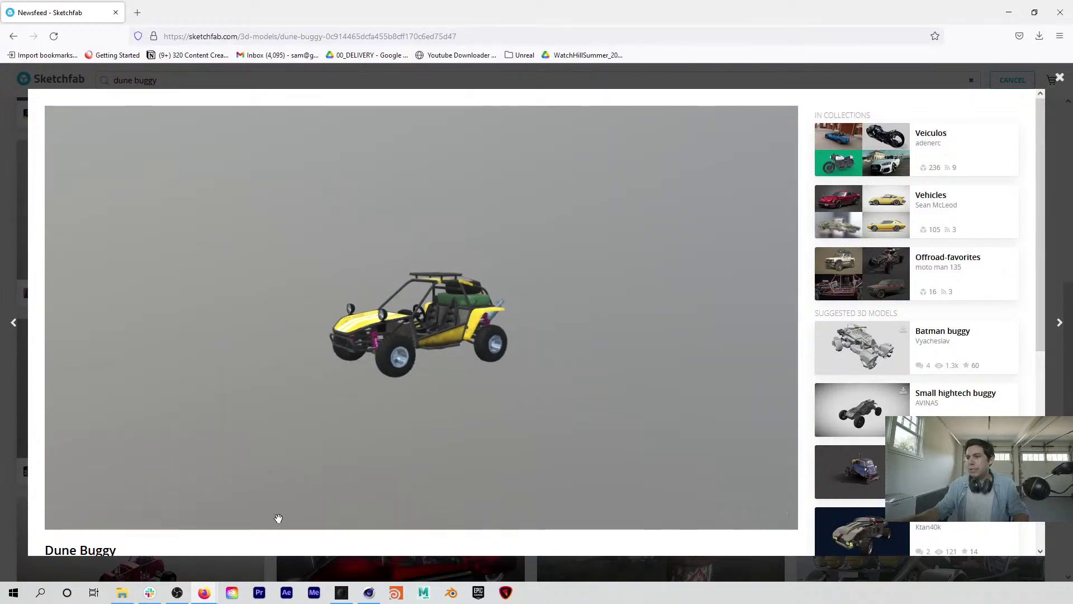
scroll(278, 515, down, 5)
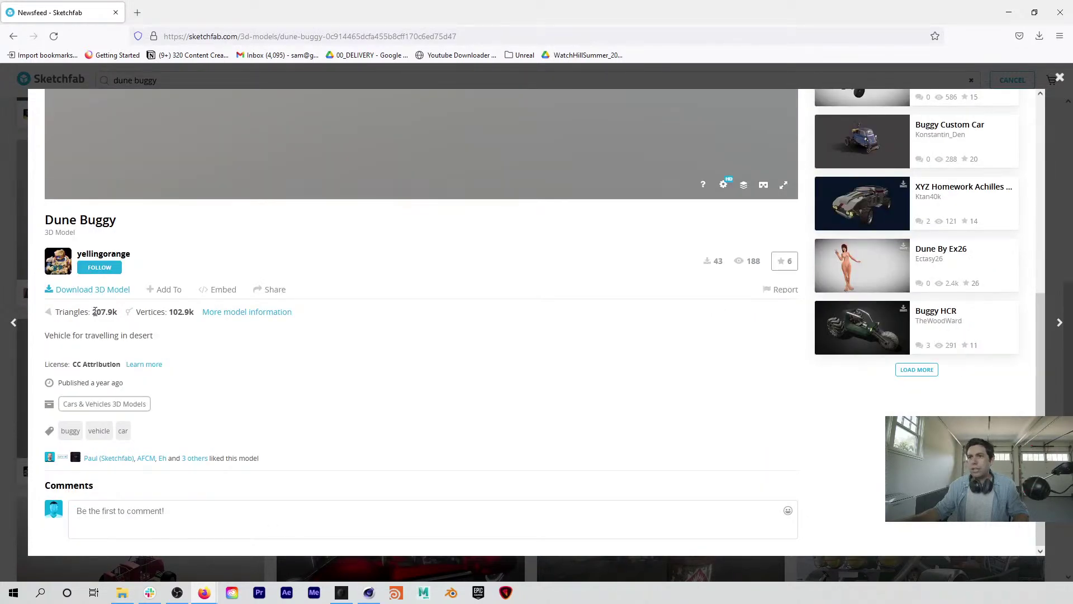
click(20, 350)
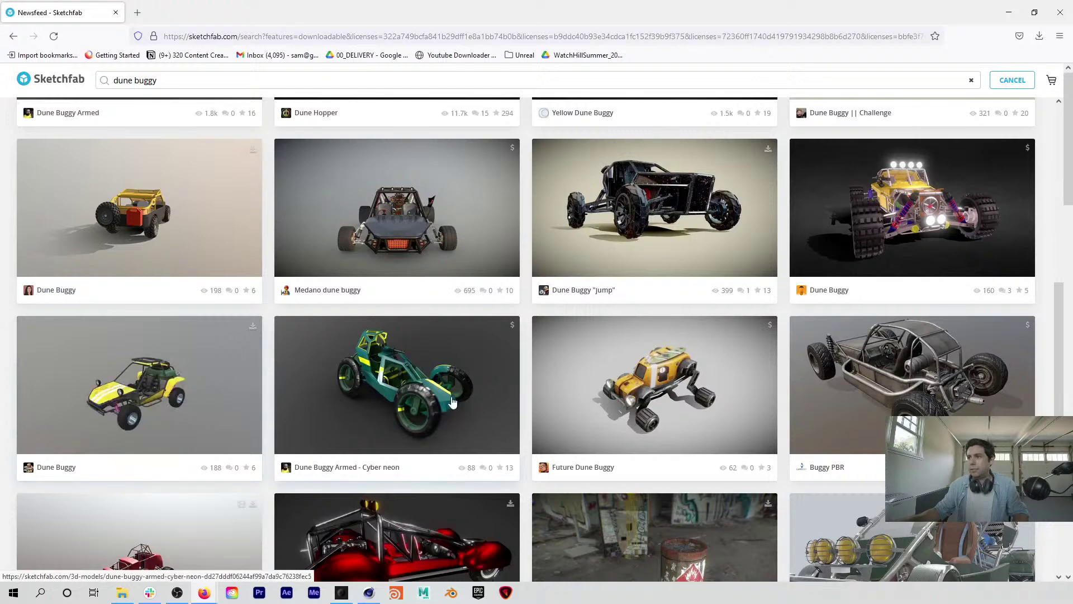
Step: Open the Dune Buggy "jump" model's page and download the model in its original OBJ format, saving the zip file
click(612, 256)
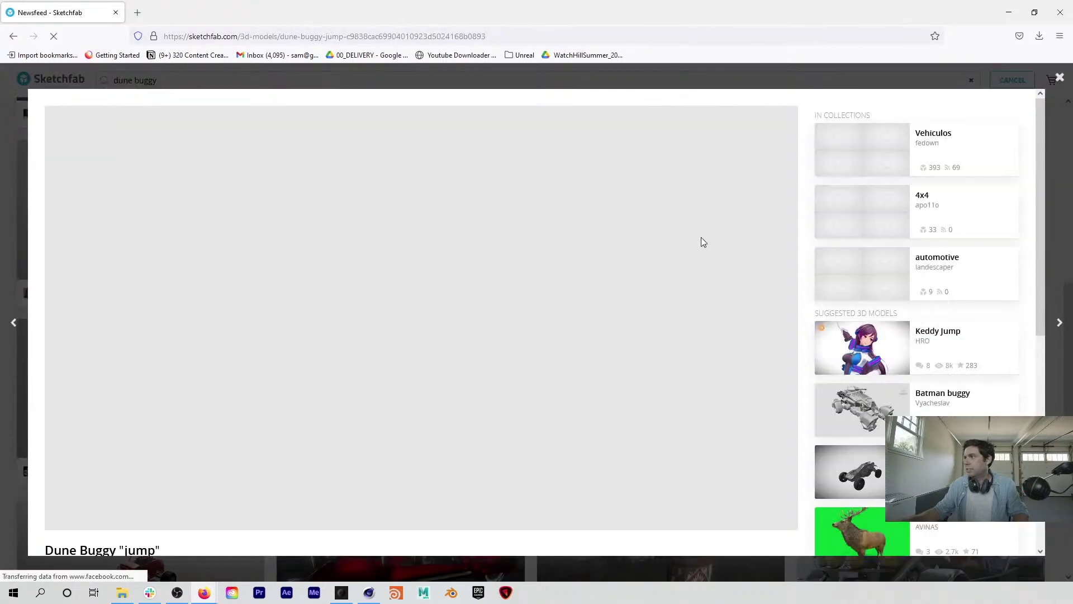
scroll(247, 549, down, 6)
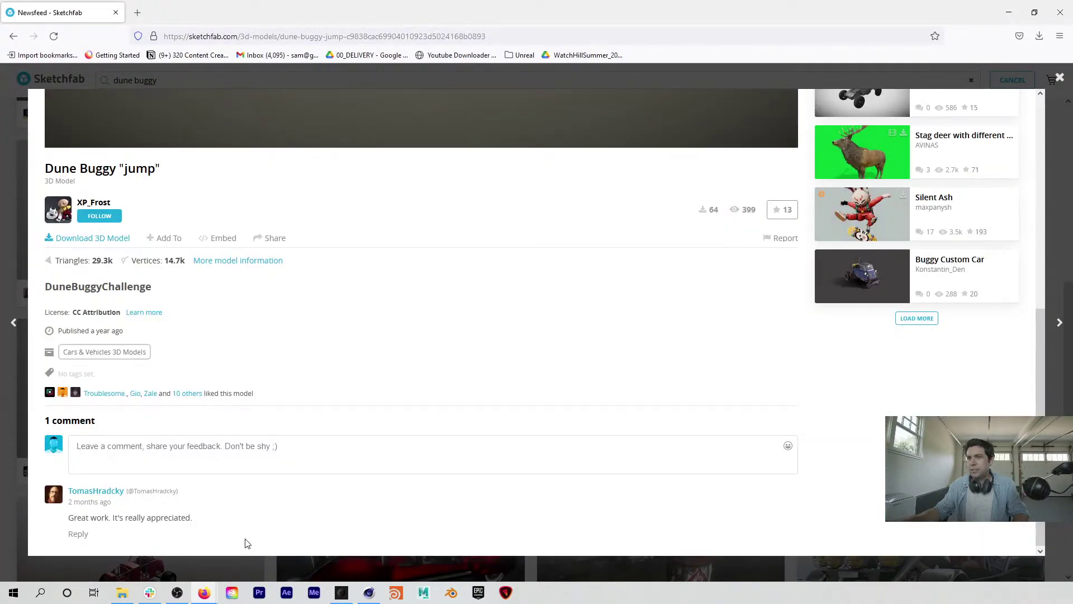
scroll(247, 540, up, 6)
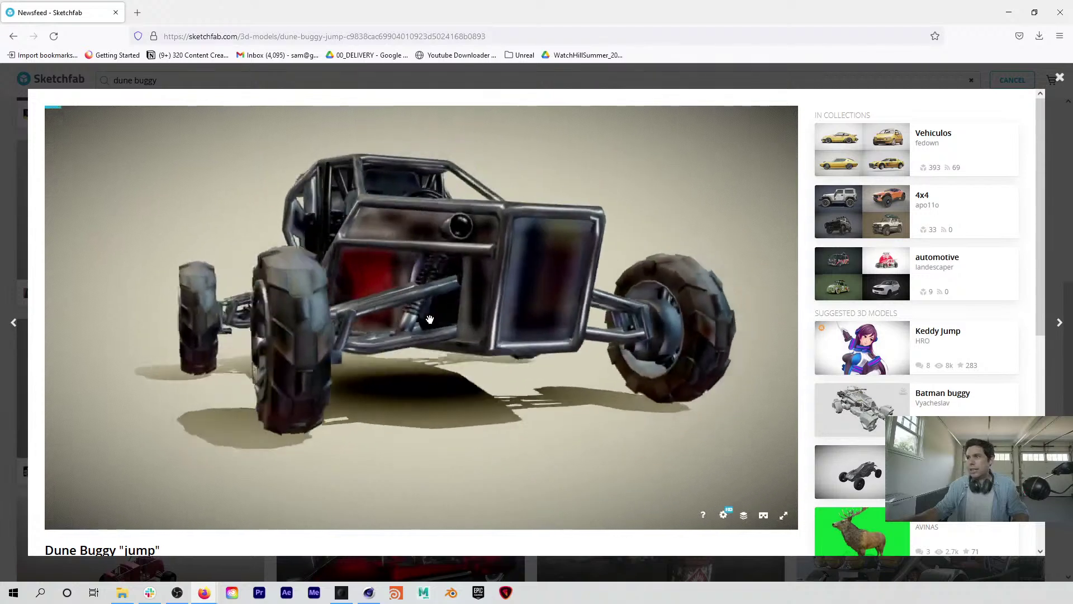
scroll(338, 536, down, 6)
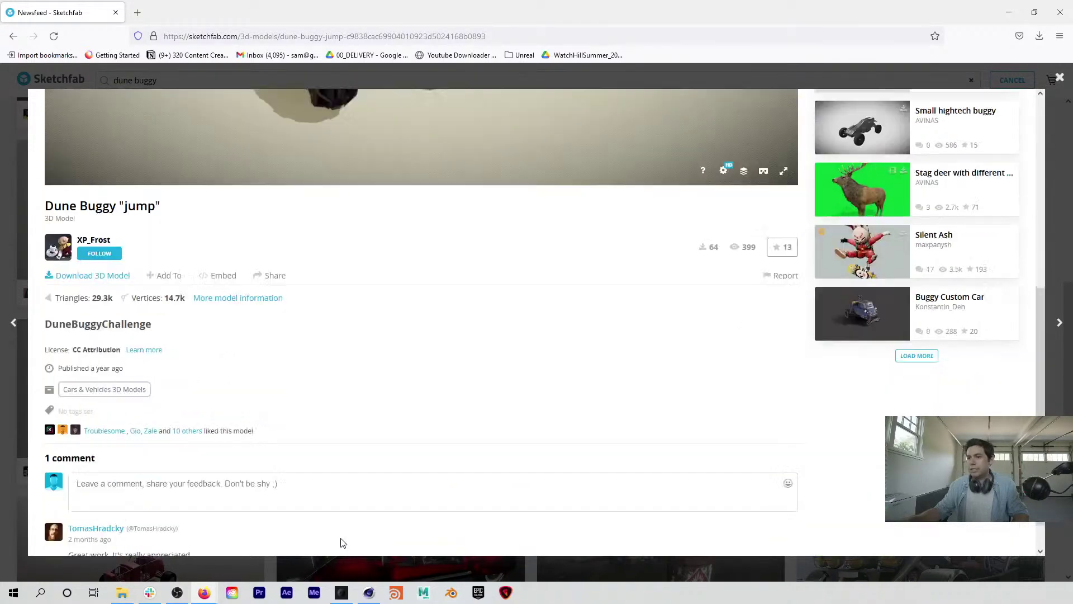
click(94, 252)
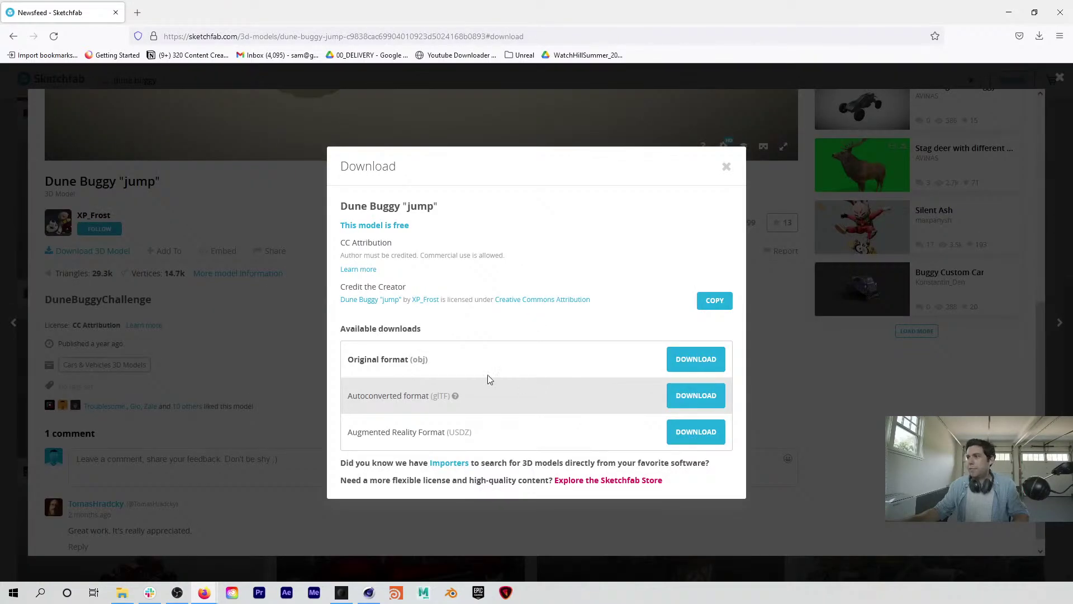
click(697, 360)
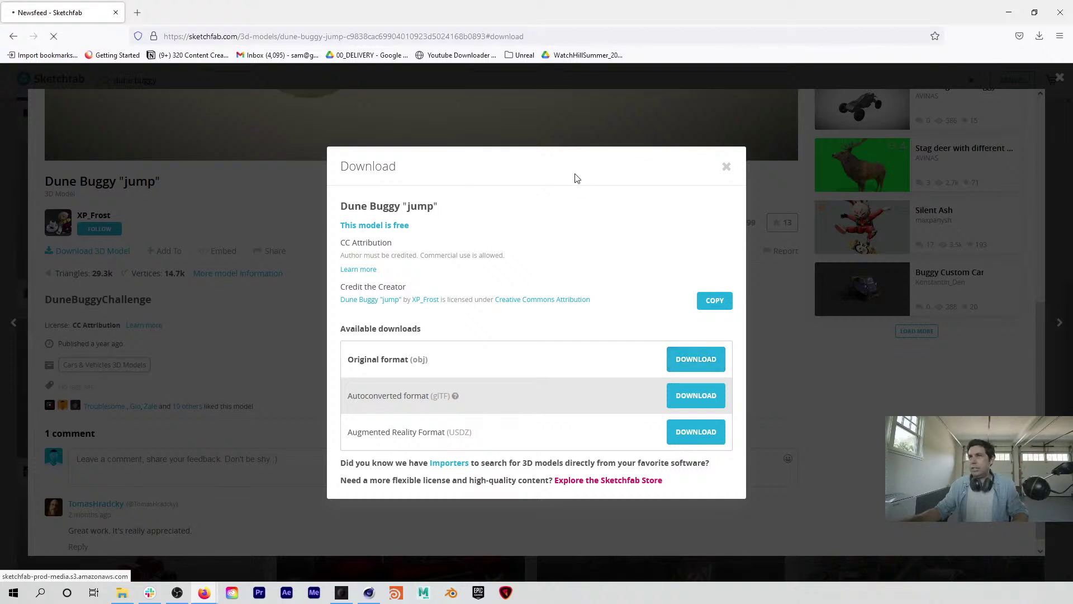
click(570, 392)
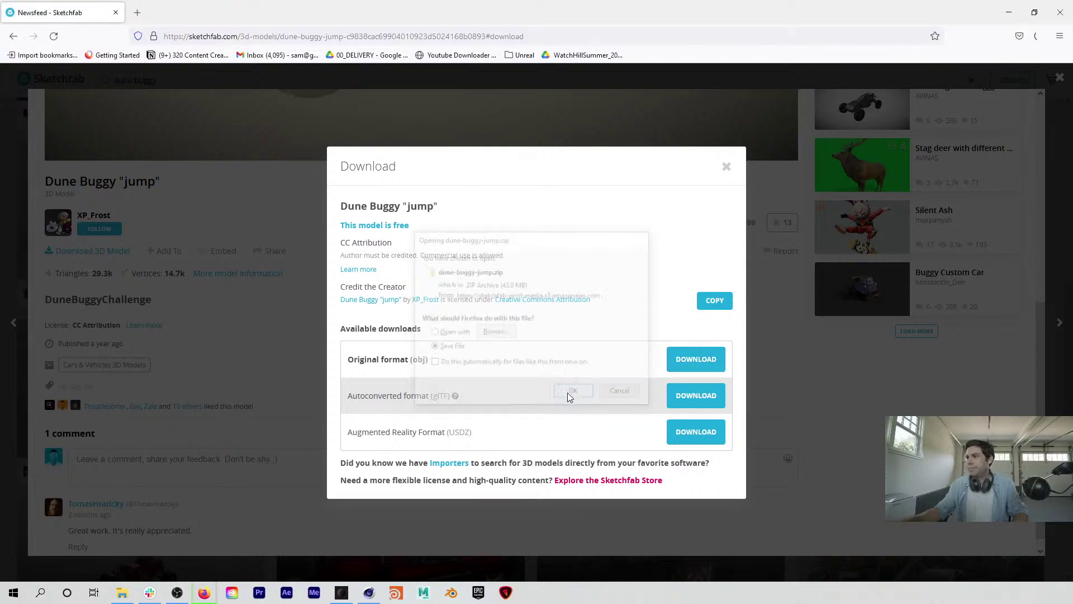
click(1010, 14)
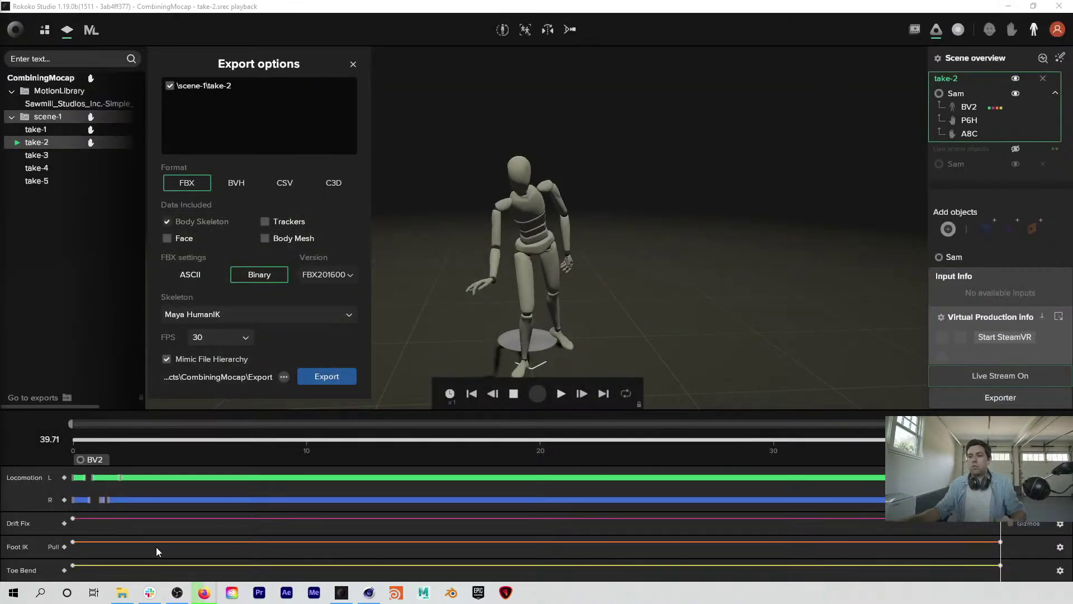
mouse_move(206, 595)
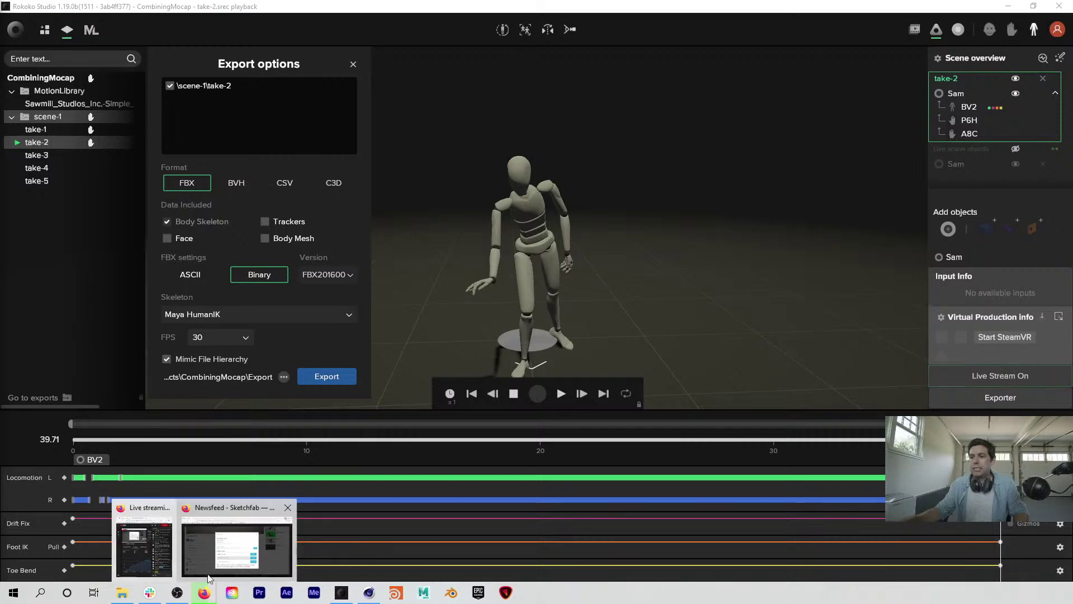
click(233, 559)
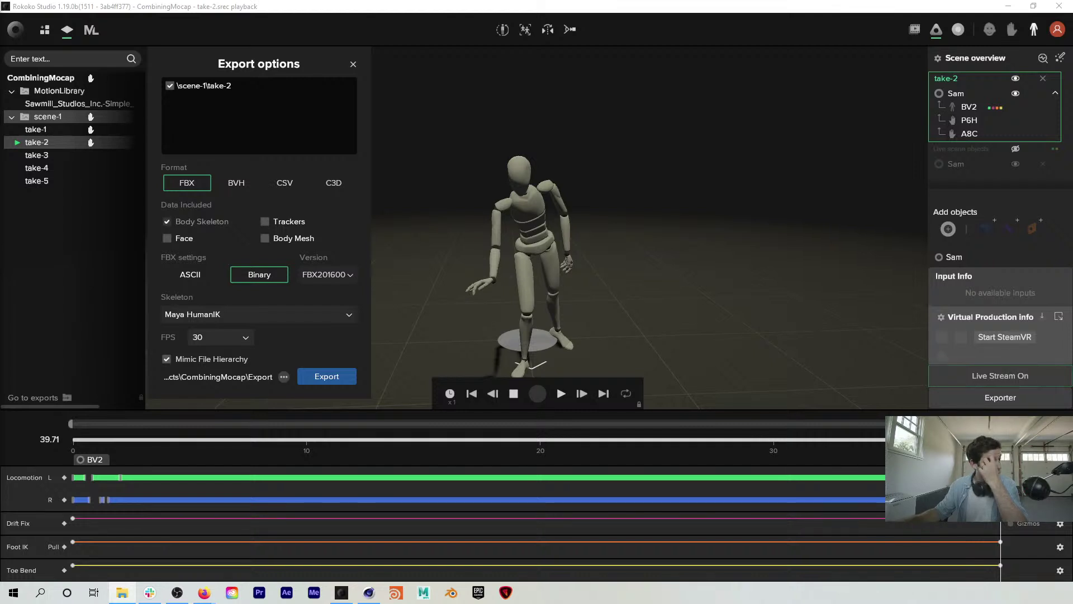
Step: Switch to Cinema 4D and import the character FBX into the empty scene with the default import settings
click(368, 592)
drag(1, 305, 543, 282)
click(527, 438)
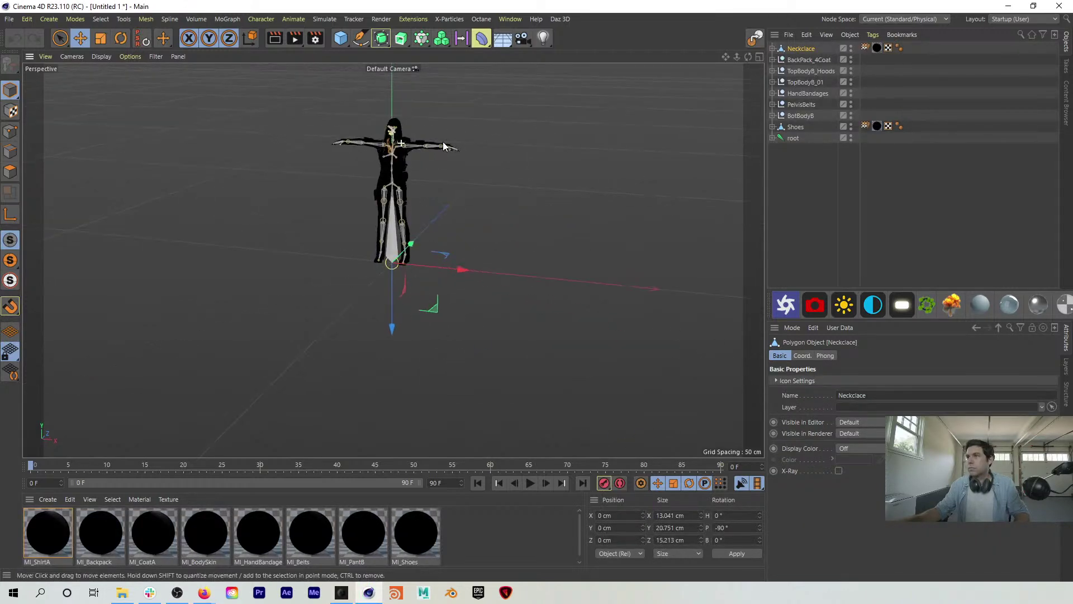
Step: Identify the backpack on the imported character and hide the BackPack_4Coat group
alt+right_drag(394, 130, 516, 100)
alt+drag(407, 213, 488, 243)
click(490, 243)
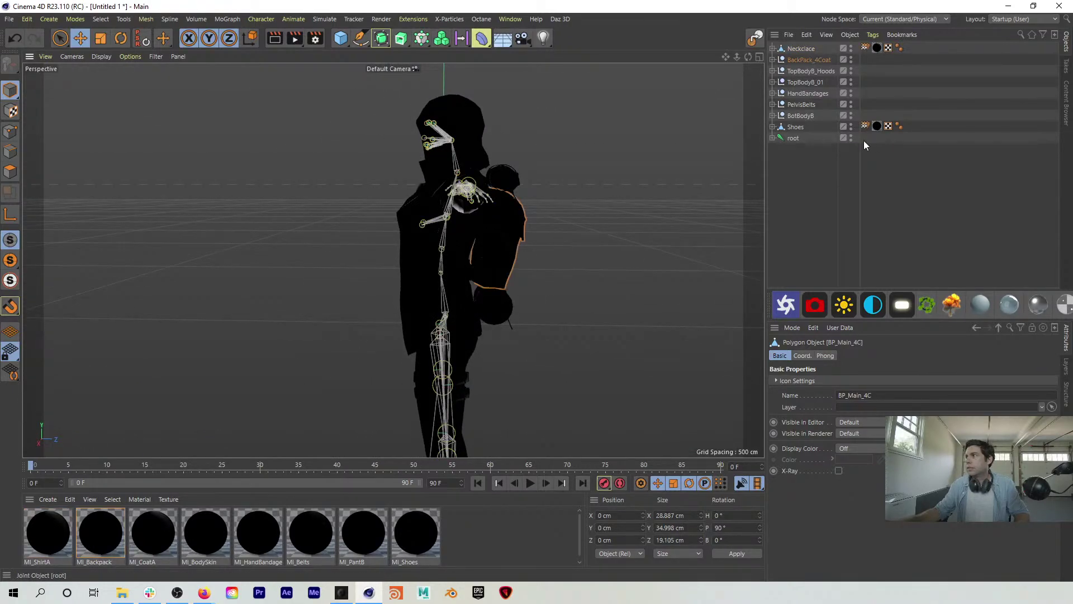
click(803, 60)
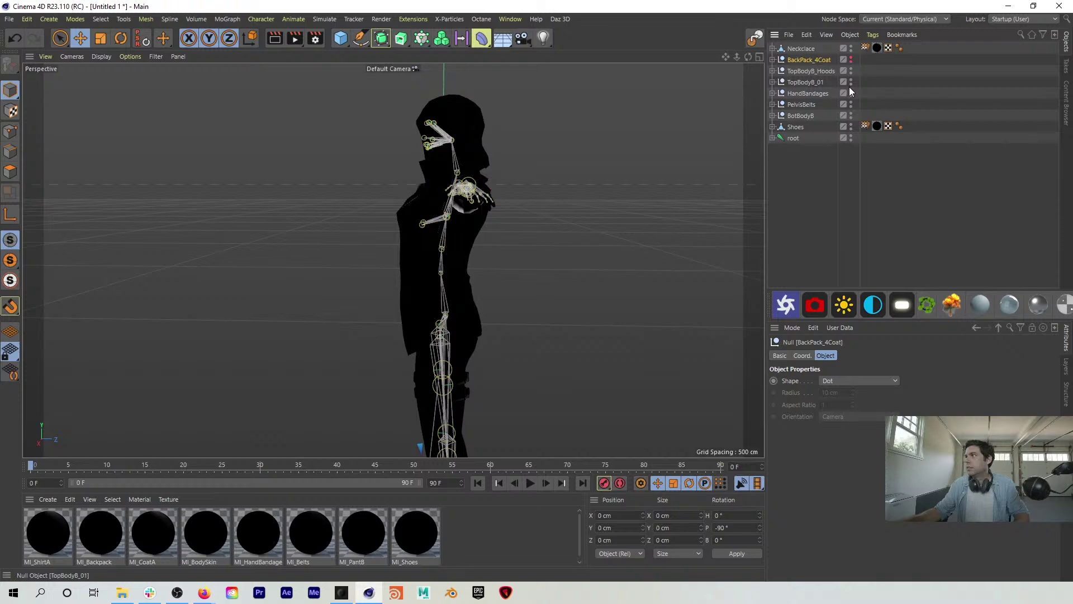
alt+drag(424, 226, 601, 239)
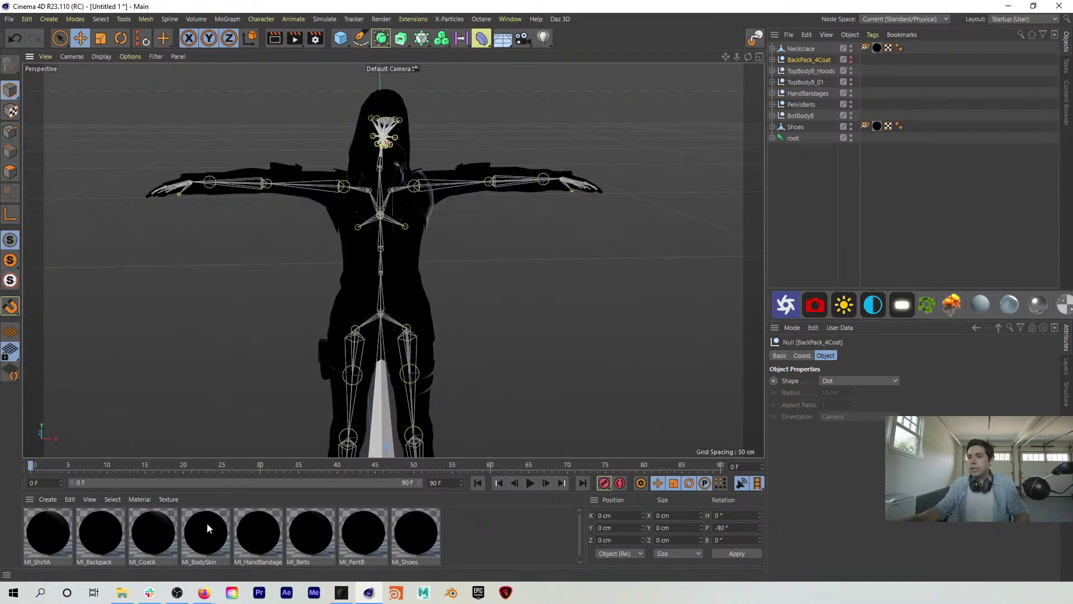
Step: Relink all of the character's missing texture assets by searching the 04_Models folder in zCreativeAssets
click(511, 19)
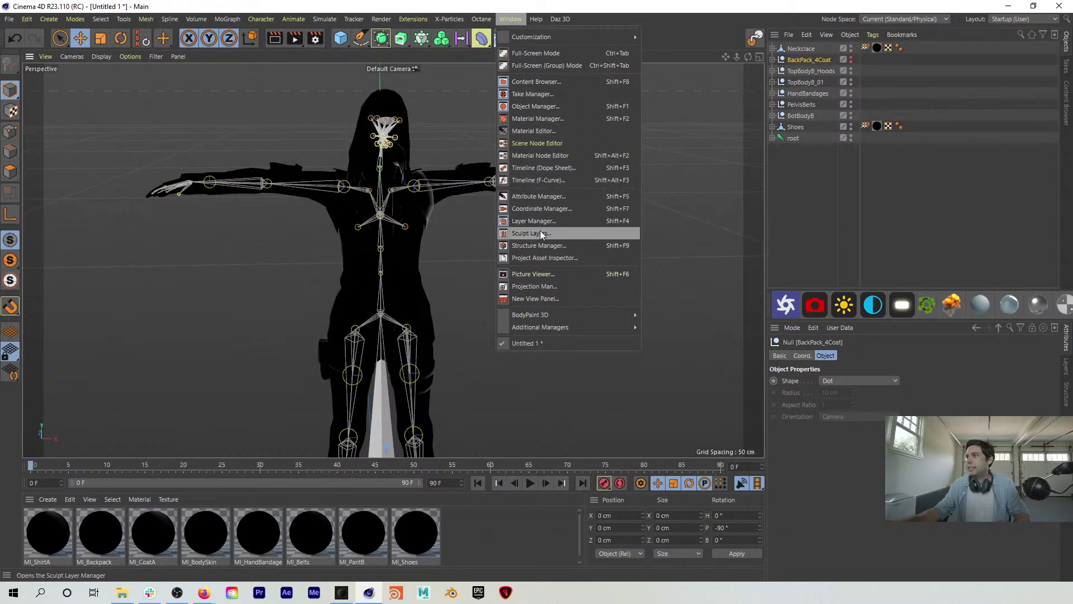
click(537, 258)
click(525, 343)
key(ctrl+a)
right_click(514, 329)
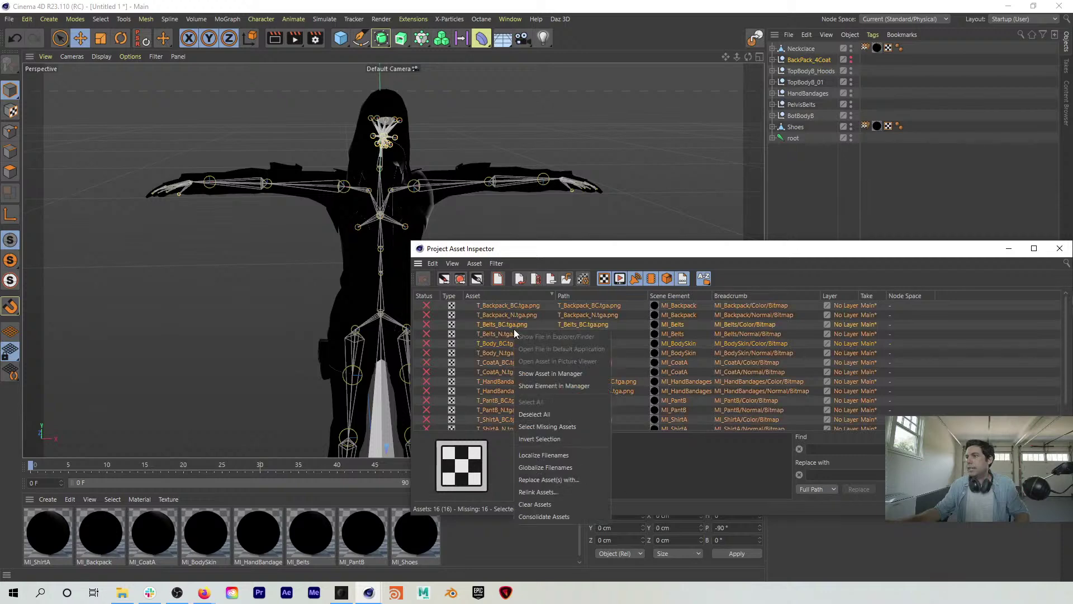
click(538, 491)
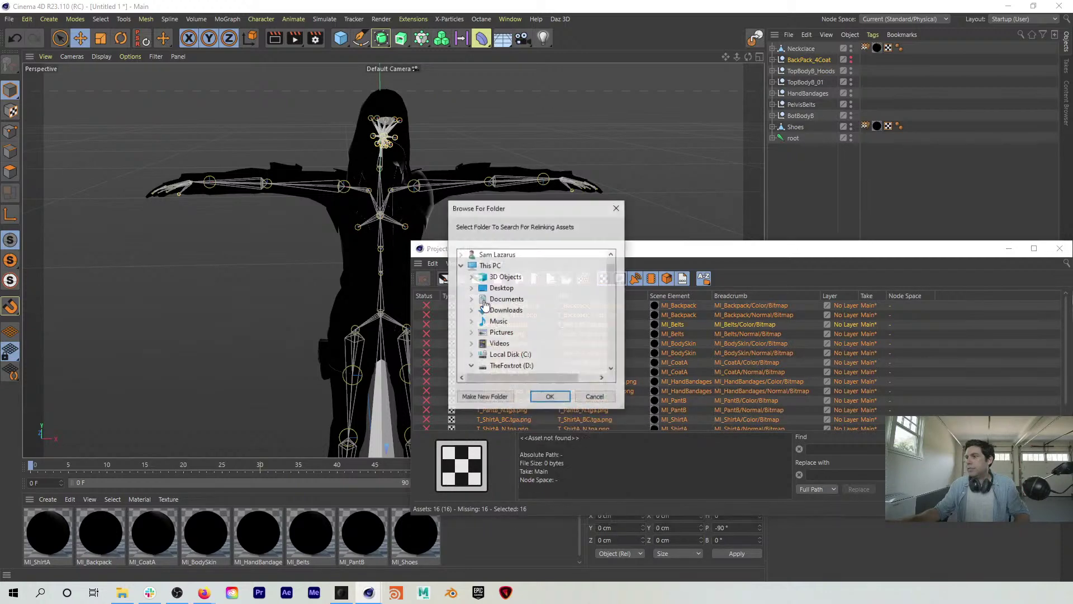
scroll(557, 348, down, 9)
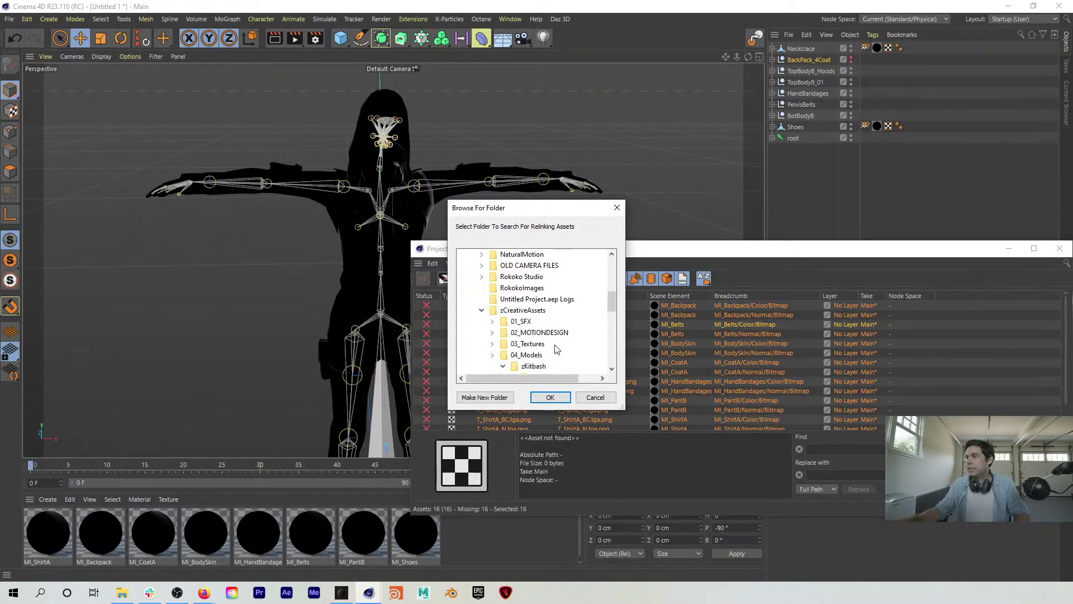
scroll(565, 324, up, 7)
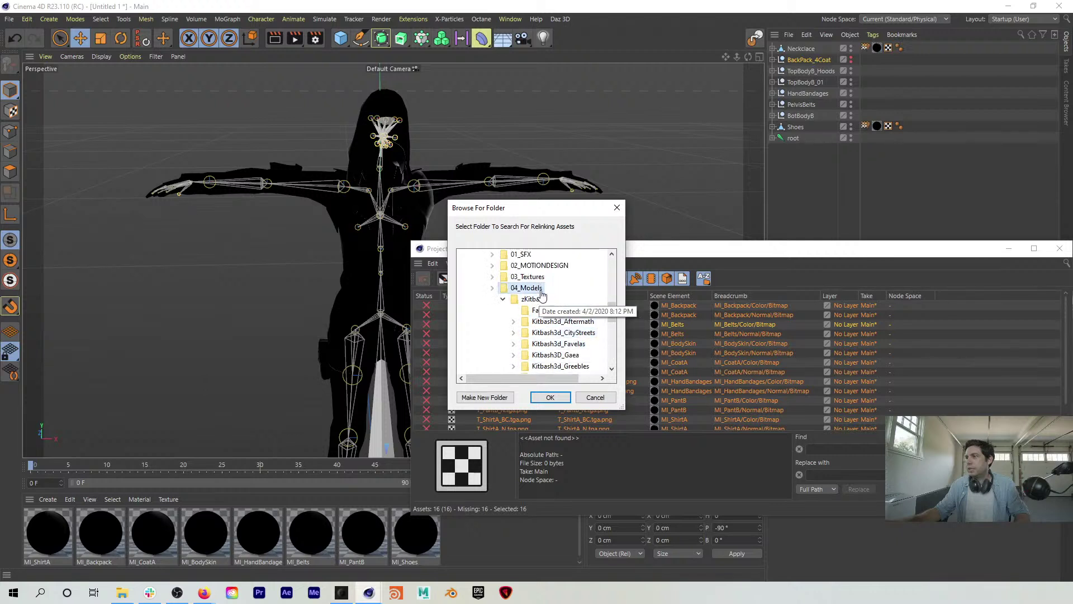
click(502, 299)
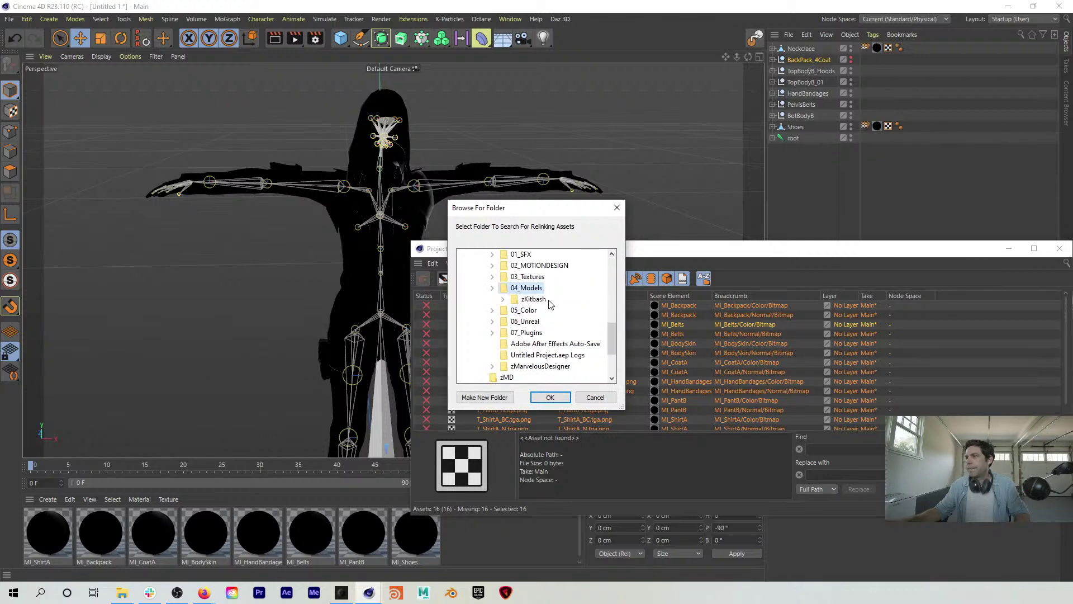
scroll(552, 306, up, 1)
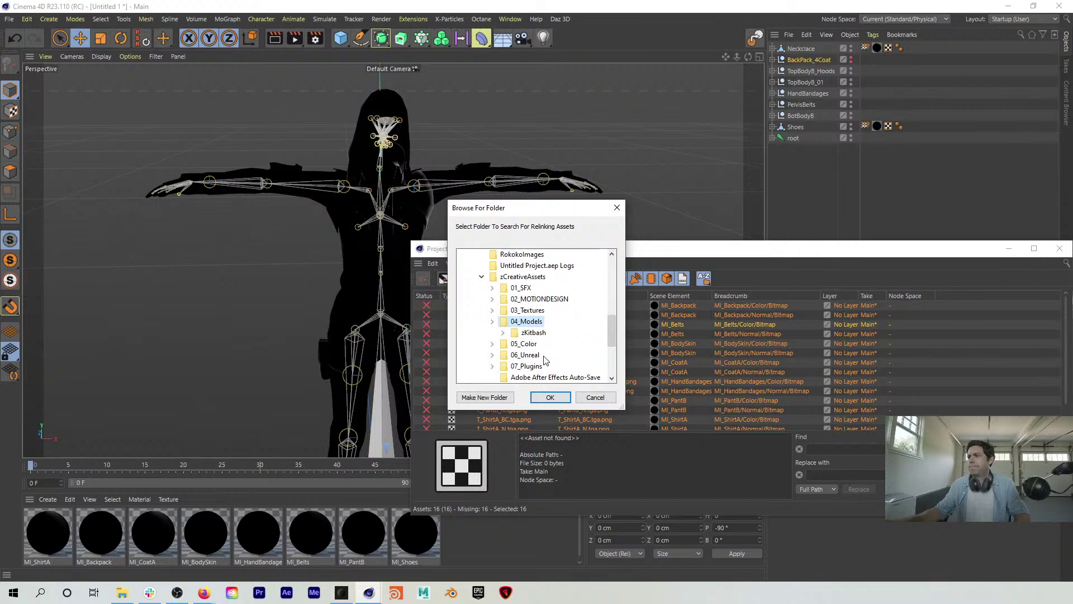
click(550, 397)
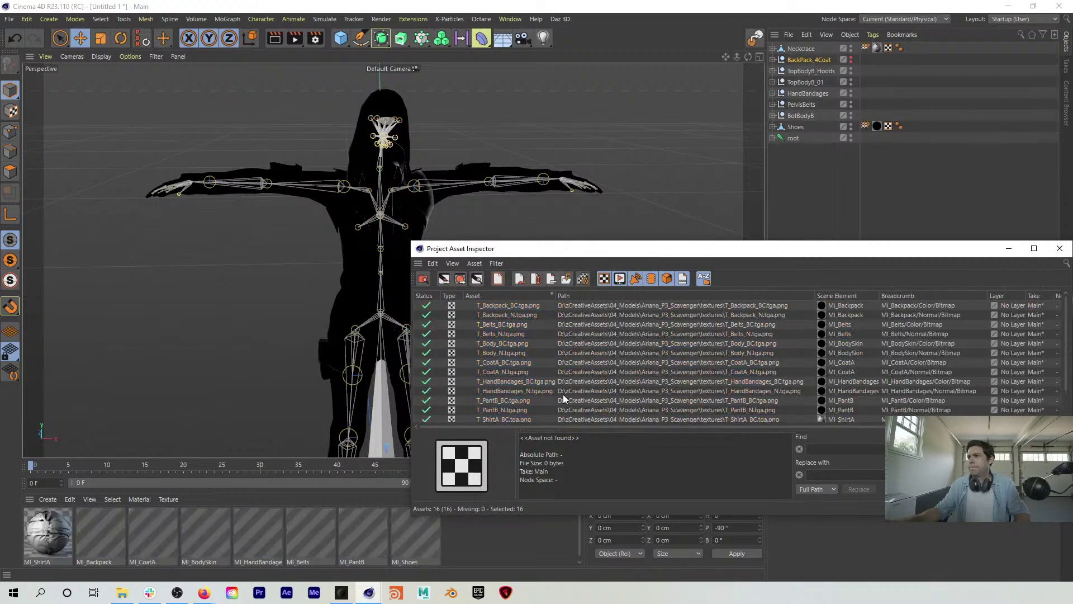
click(1060, 249)
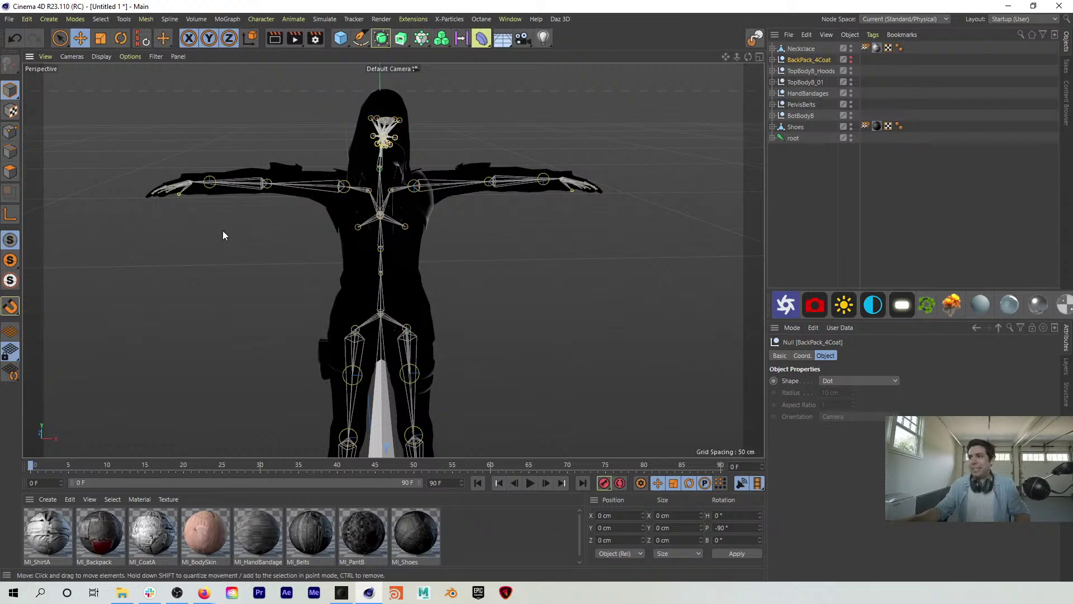
Step: Examine the textured character up close and from afar, and check the Neckclace and Shoes objects
alt+drag(393, 185, 363, 149)
scroll(362, 149, up, 6)
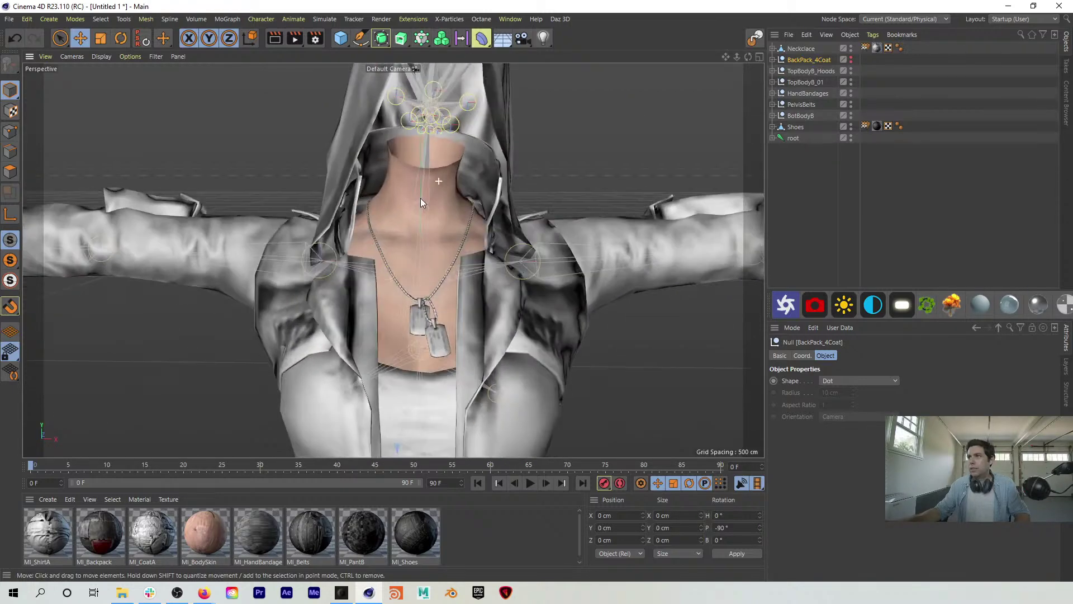
scroll(417, 183, down, 4)
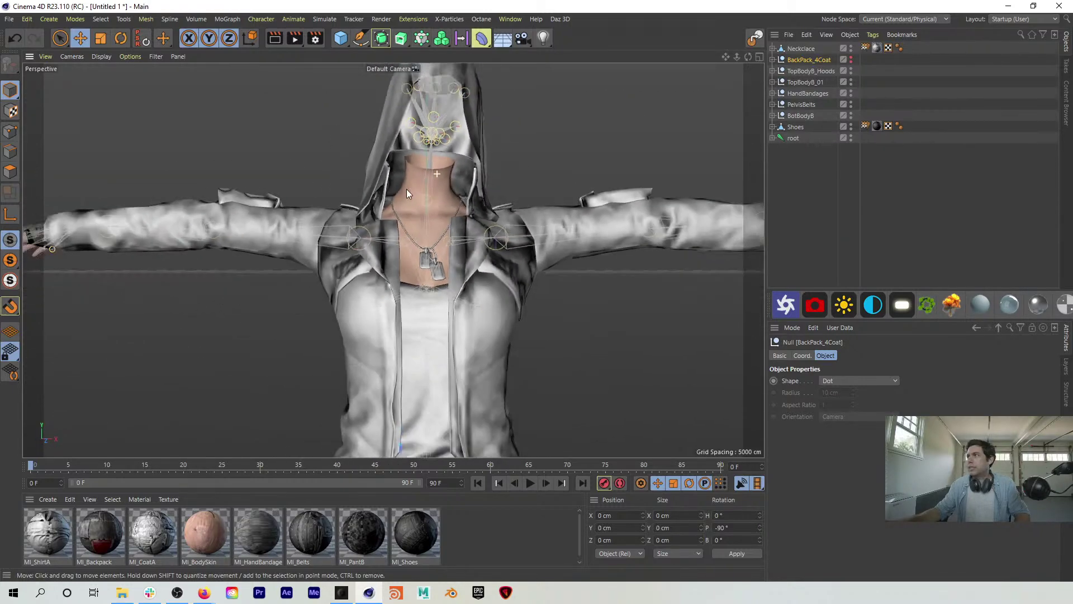
click(819, 152)
click(805, 49)
click(796, 126)
alt+drag(427, 168, 461, 222)
alt+right_drag(460, 222, 441, 255)
alt+drag(441, 255, 400, 252)
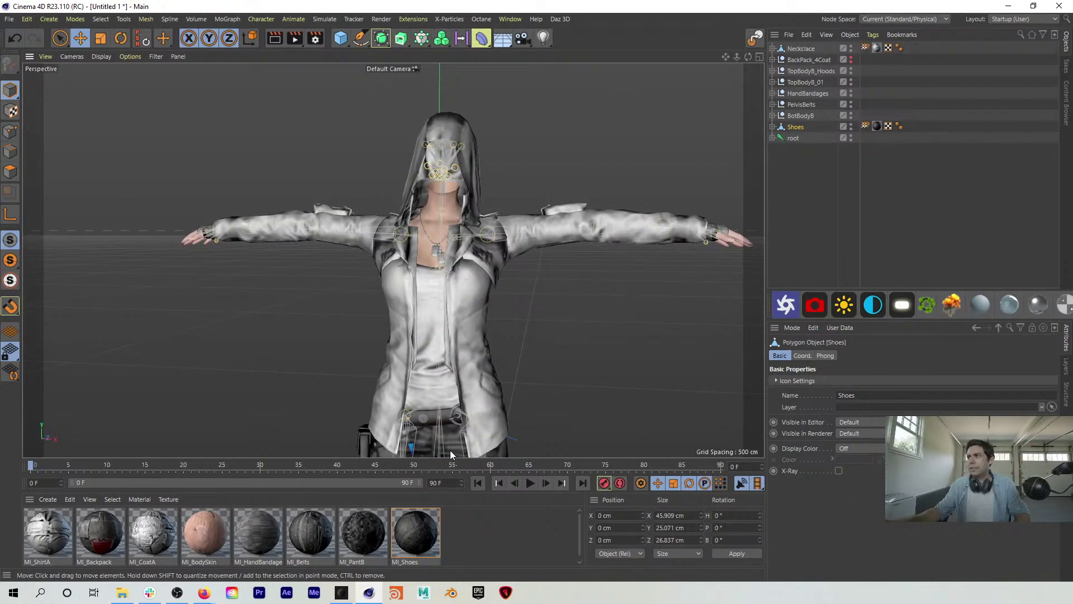
Step: Delete all of the imported character's meshes, groups and joints from the scene
drag(824, 200, 813, 28)
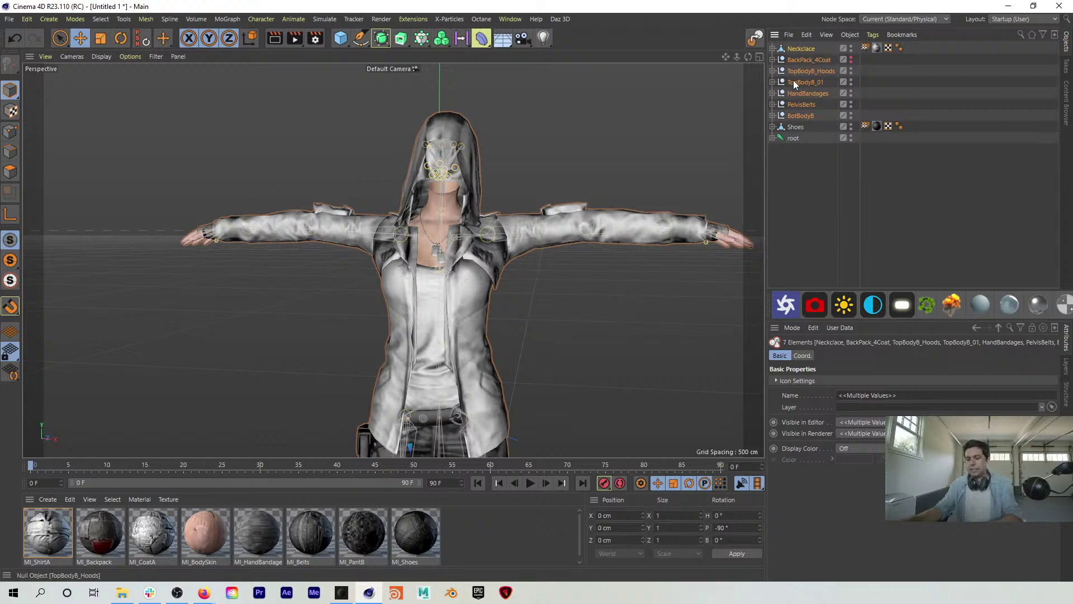
key(Delete)
key(ctrl+a)
key(Delete)
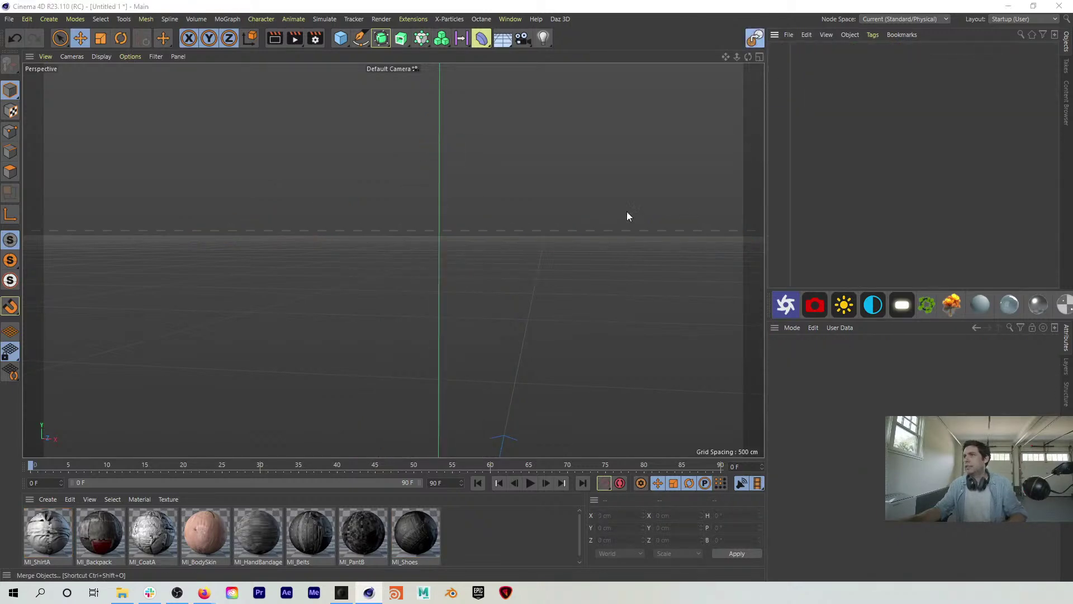
Step: Import the character FBX version that includes the head and weapons, using the default FBX import settings
key(ctrl+shift+o)
click(497, 296)
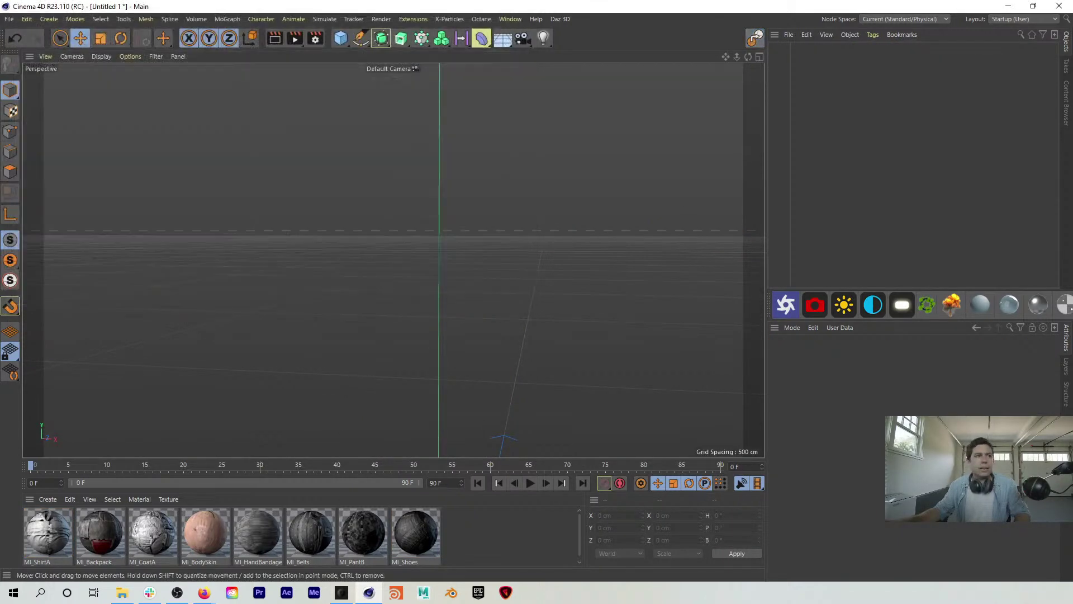
drag(0, 137, 364, 85)
drag(289, 260, 82, 237)
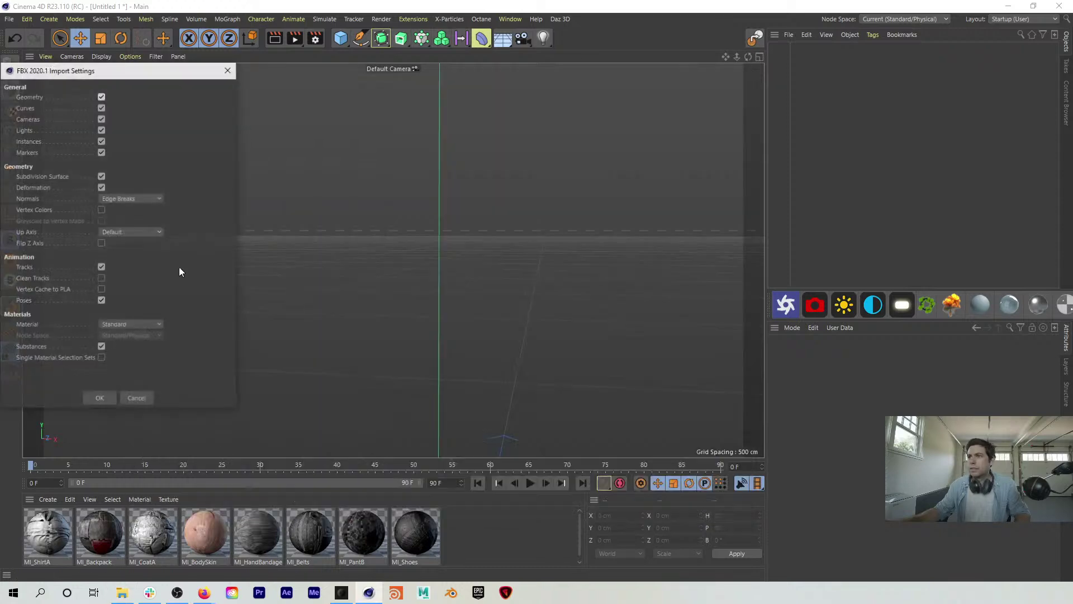
click(133, 396)
alt+drag(383, 342, 456, 246)
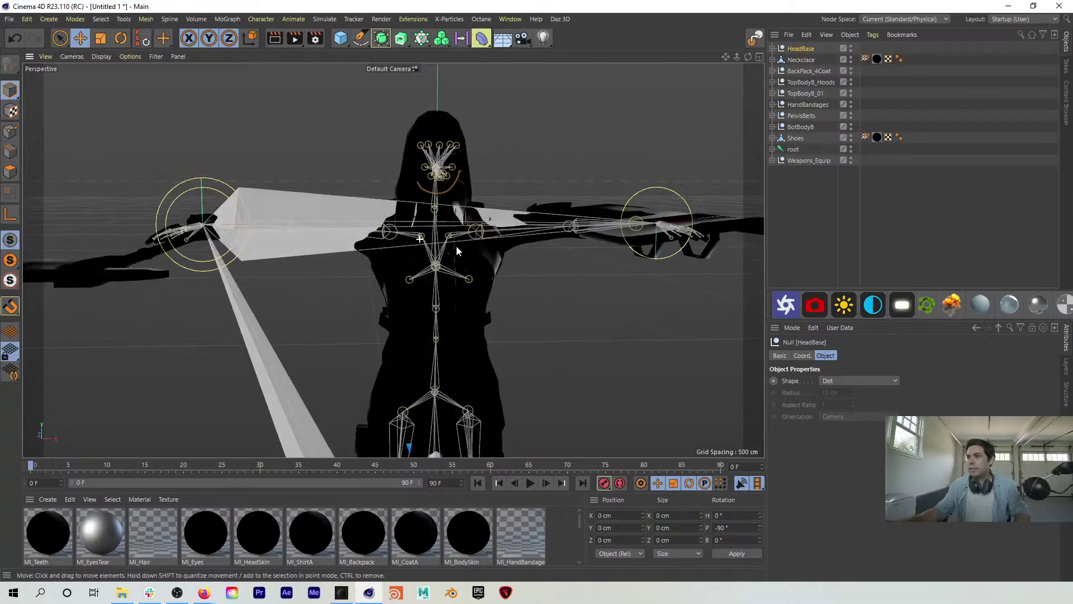
Step: Try to relink all of the project's texture assets to the scavenger character's texture files
click(510, 19)
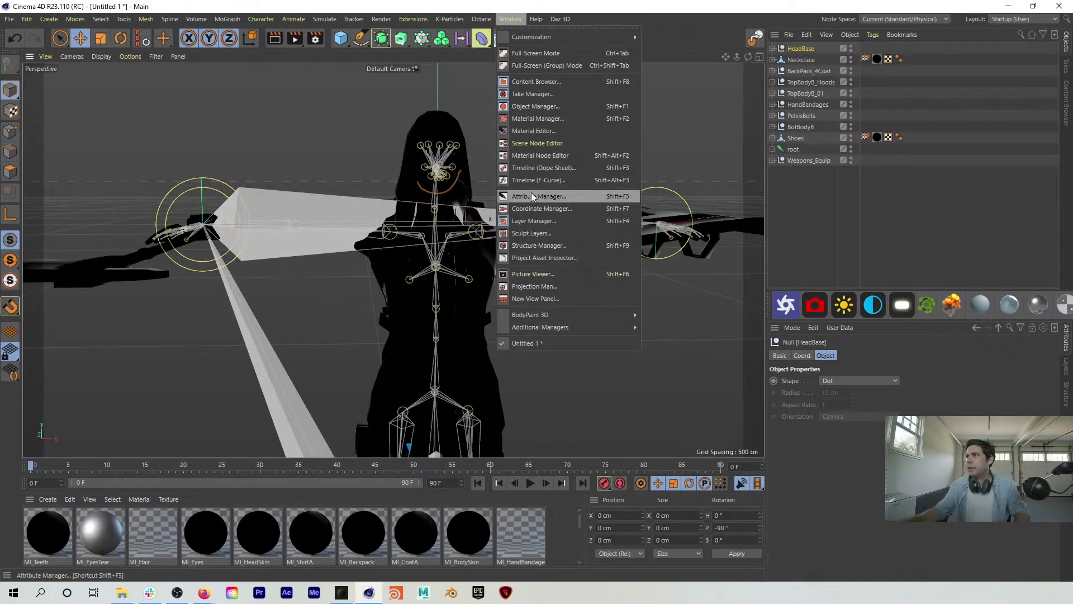
click(534, 258)
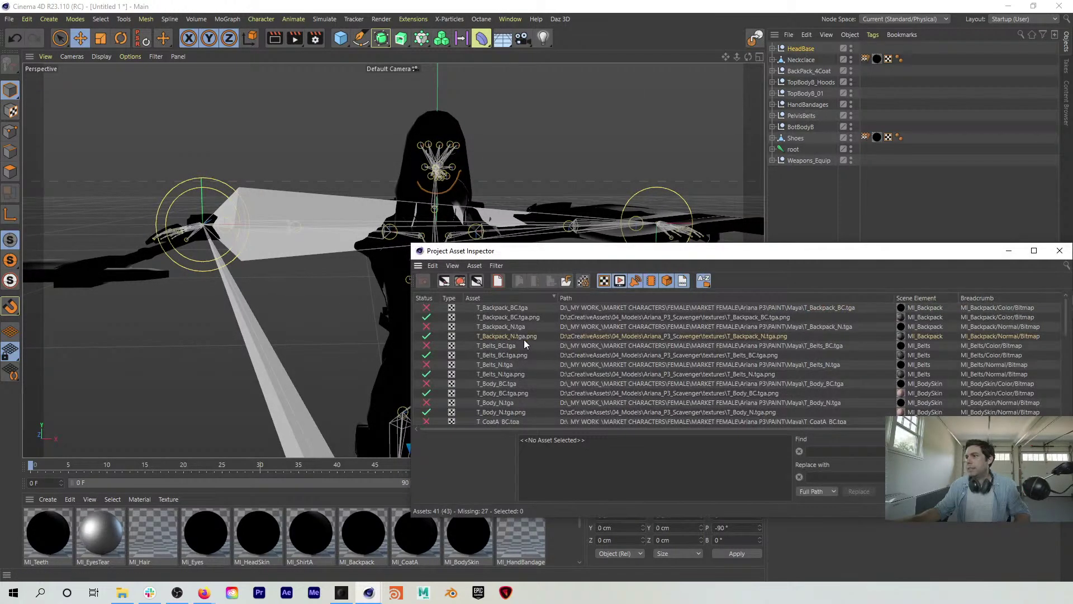
key(ctrl+a)
right_click(505, 329)
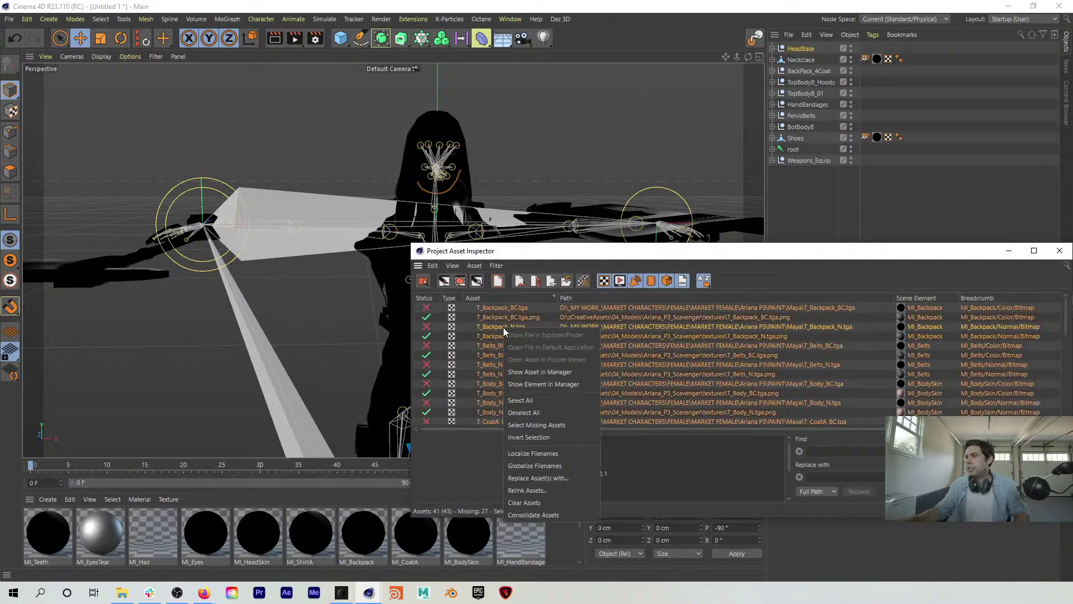
click(542, 489)
scroll(581, 345, down, 10)
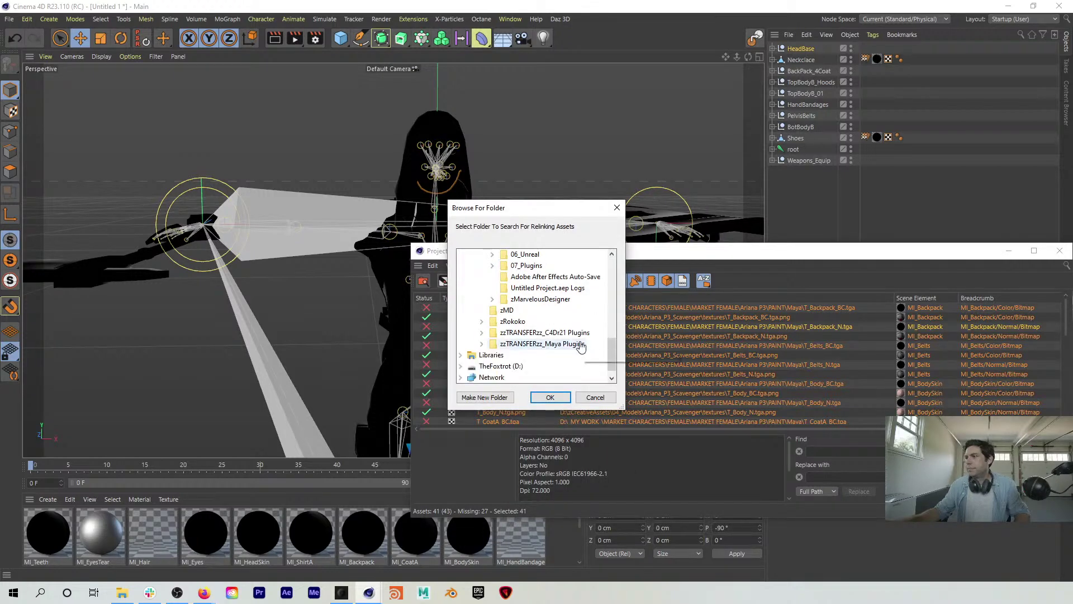
click(550, 397)
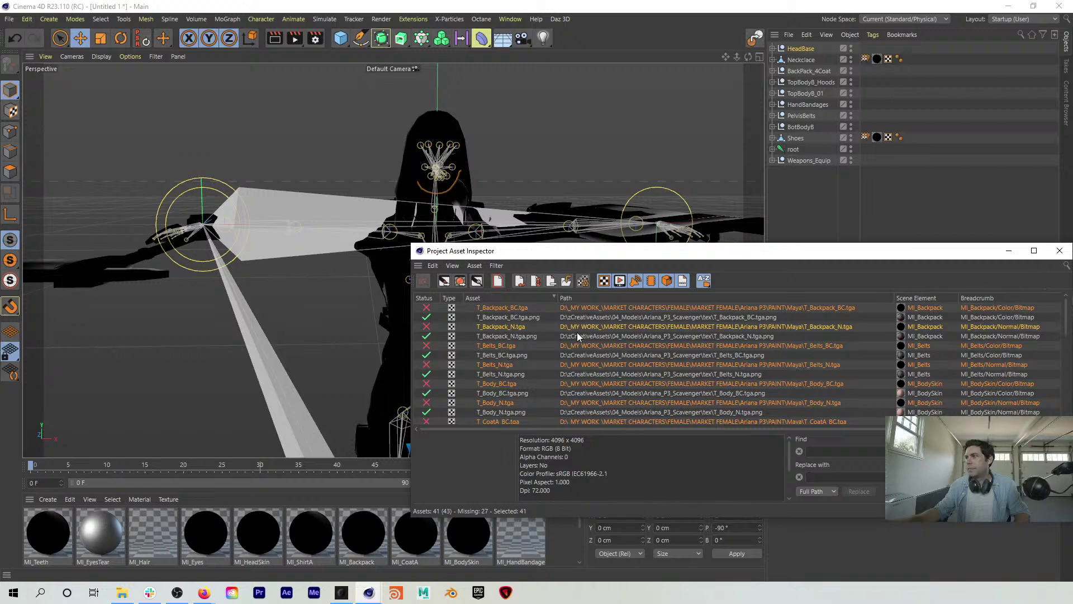
click(508, 325)
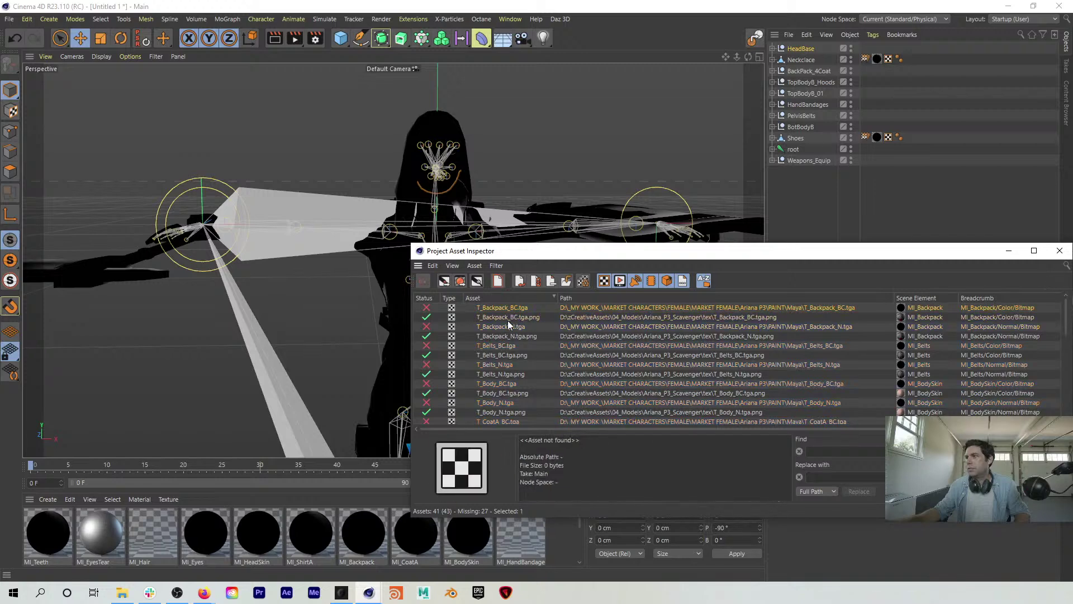
click(1053, 256)
Step: Create a new project and import the ArianaP3_A_Tpose FBX with the default import settings
key(ctrl+n)
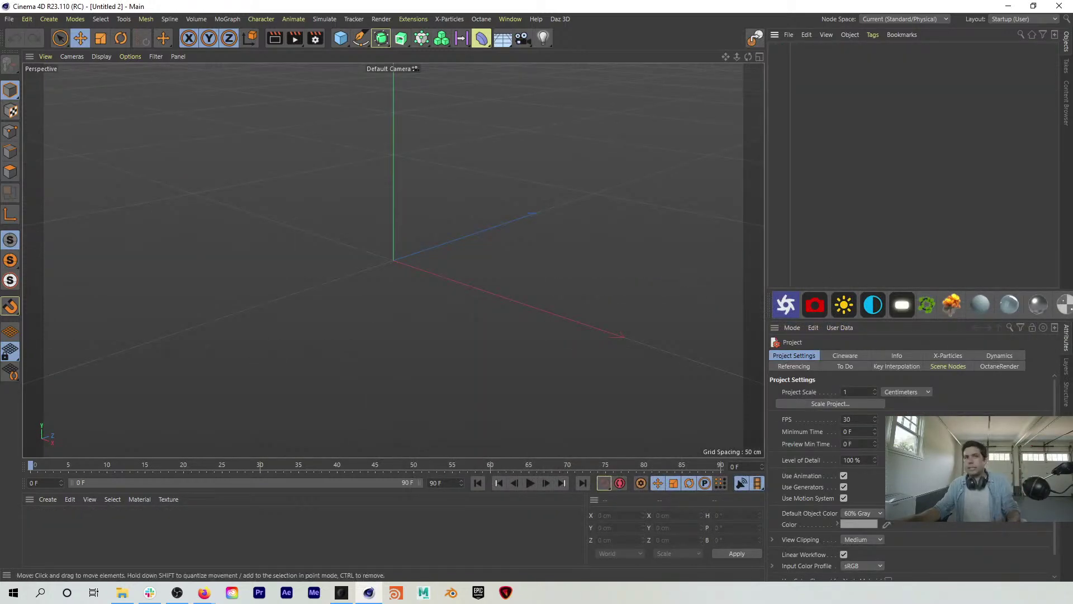
click(122, 592)
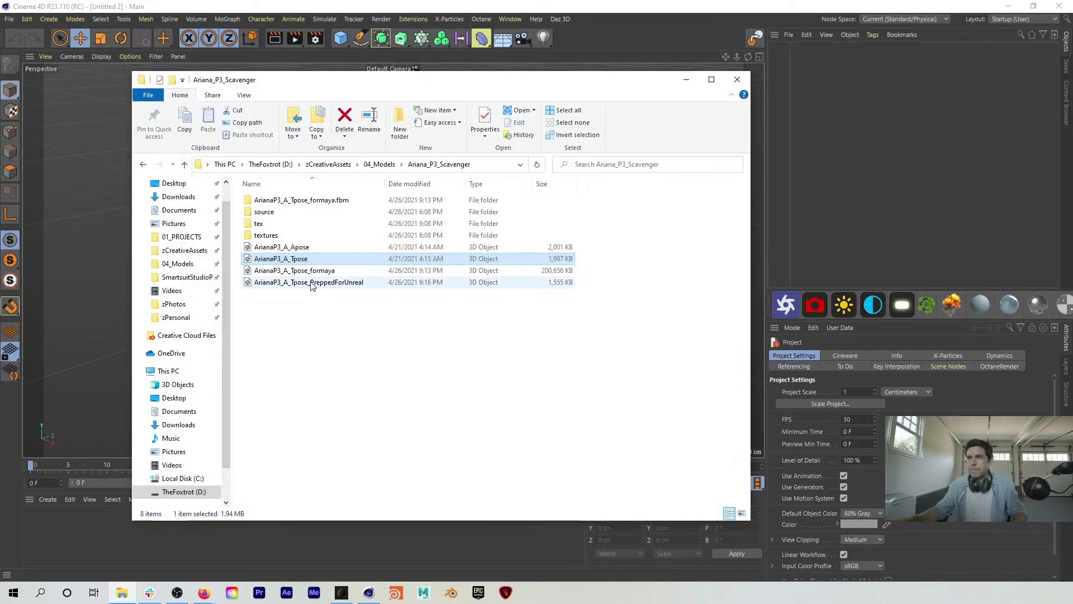
drag(289, 260, 103, 238)
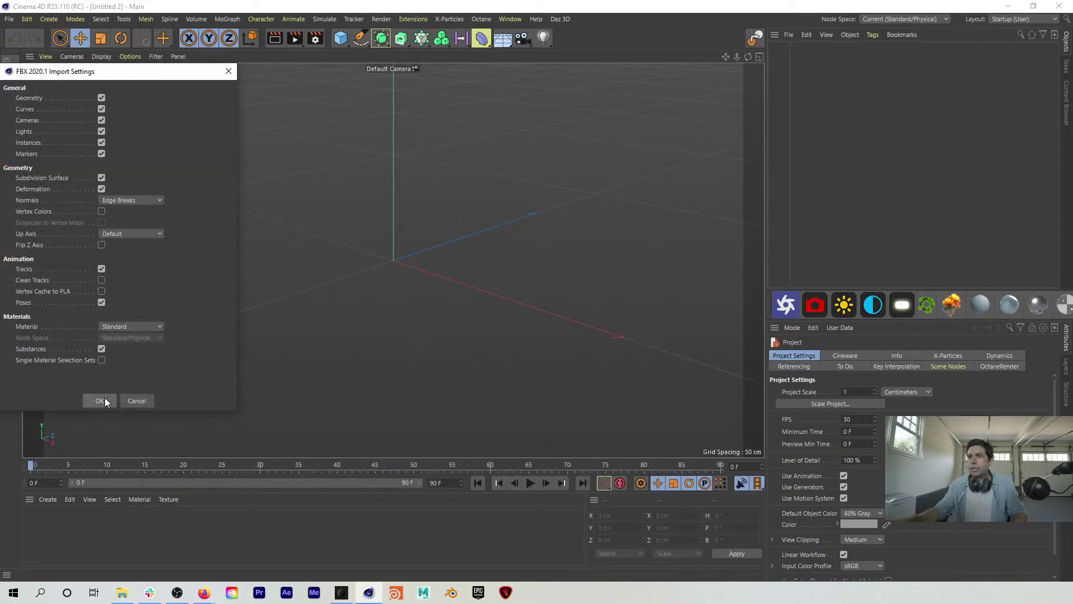
click(100, 401)
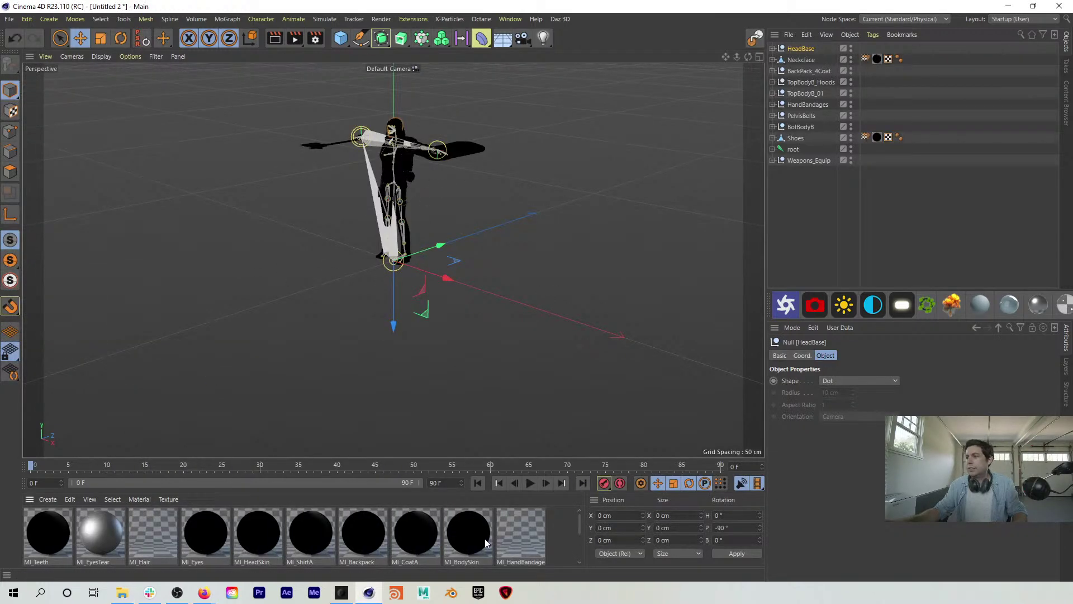
Step: Try to relink all of the new project's missing texture assets by searching the Ariana_P3_Scavenger folder in 04_Models
key(ctrl+a)
click(510, 19)
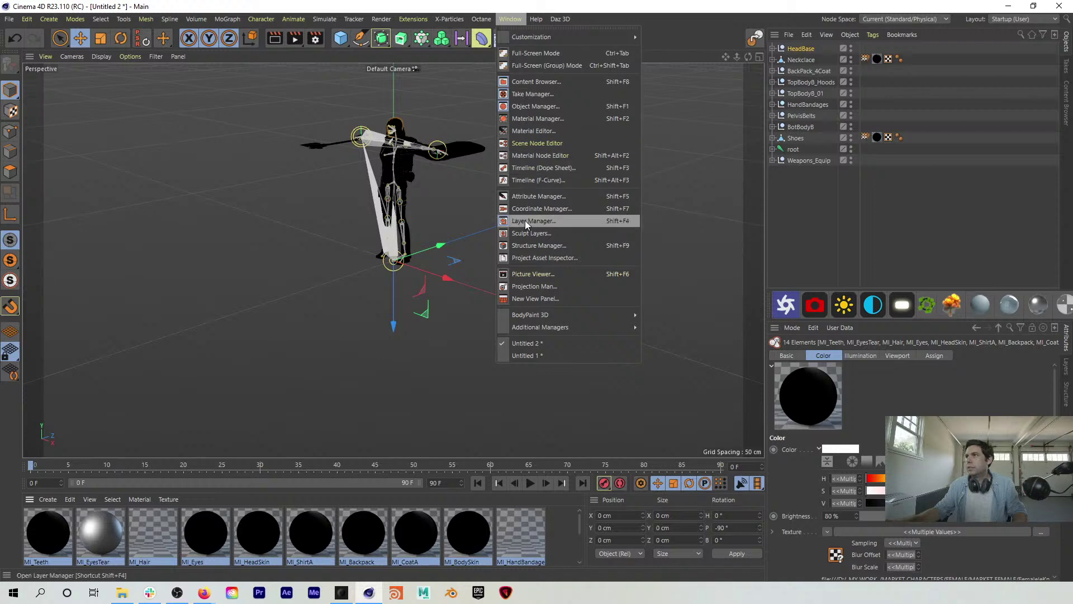
click(525, 258)
right_click(504, 325)
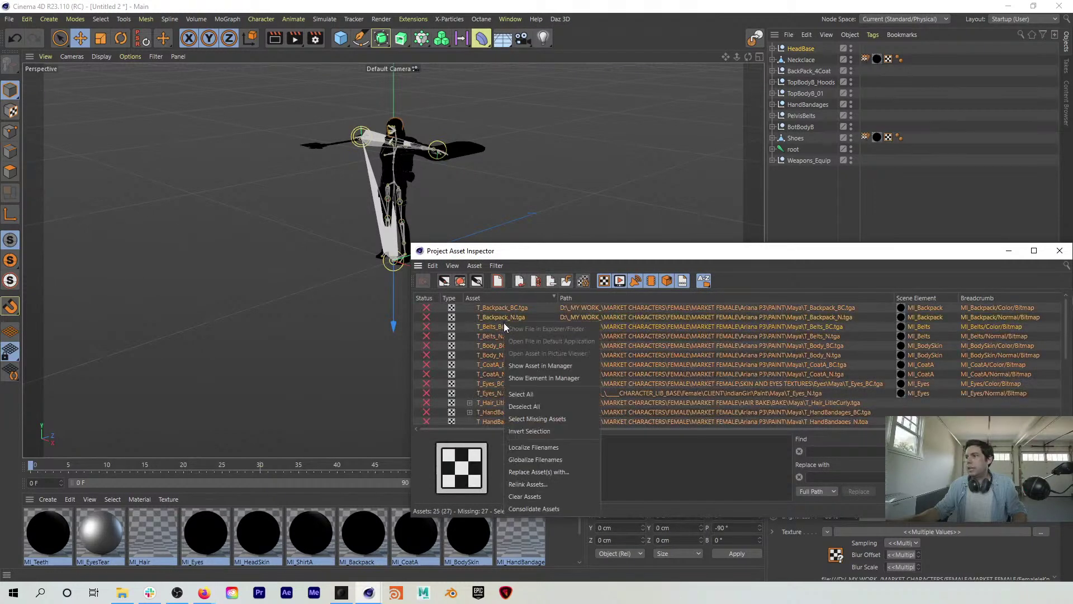
click(517, 484)
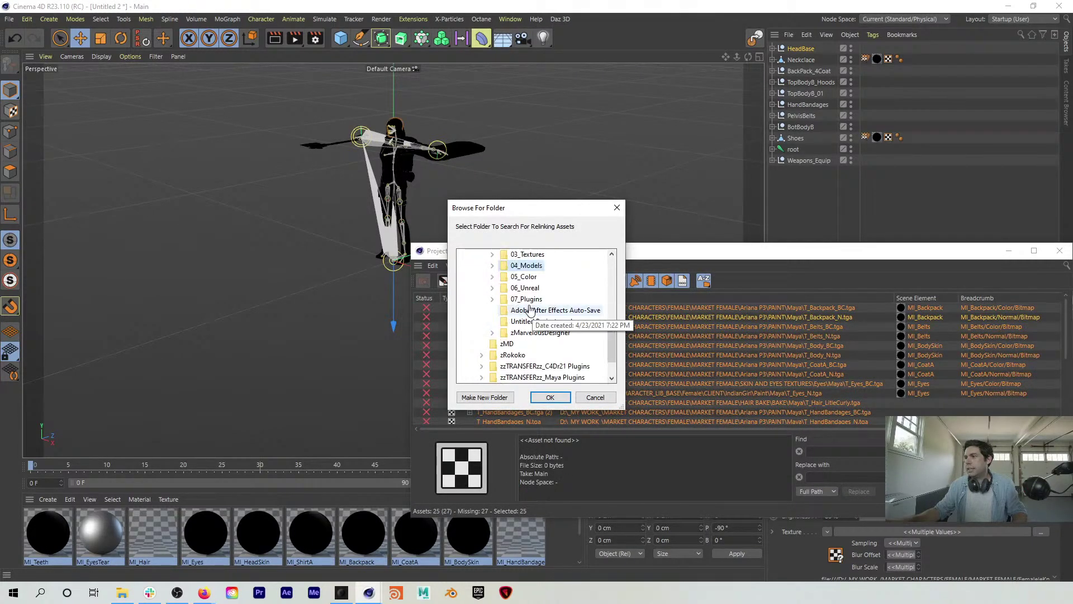
double_click(526, 265)
scroll(576, 338, down, 1)
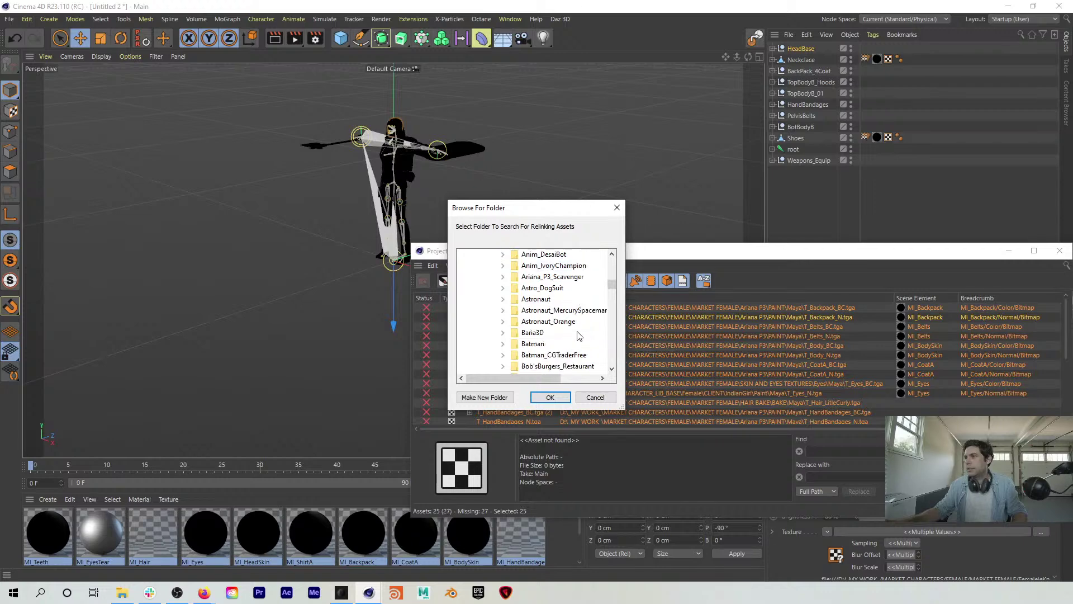
double_click(562, 277)
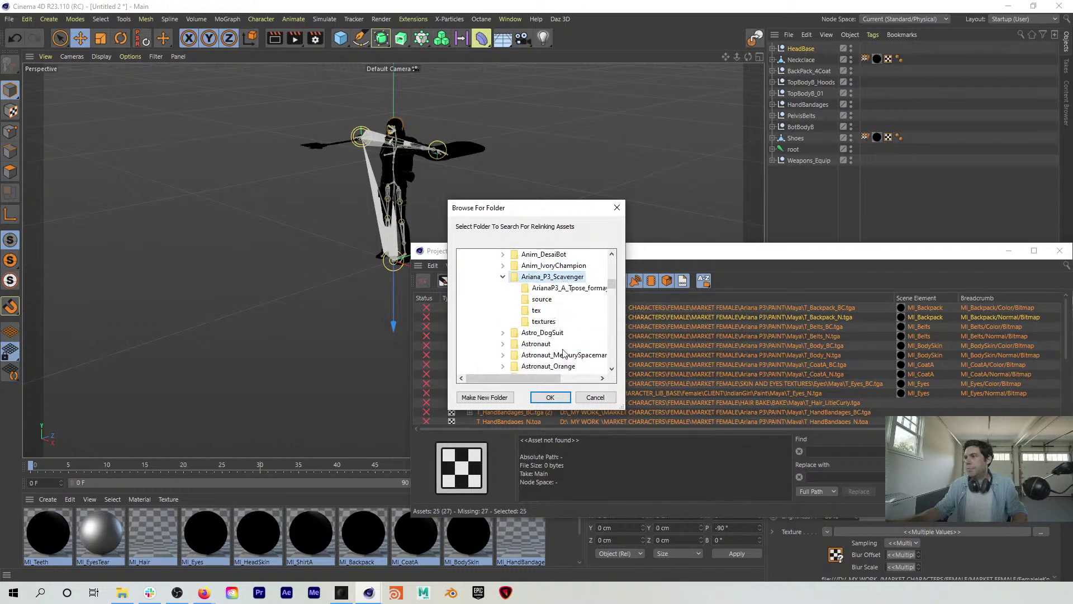
click(550, 397)
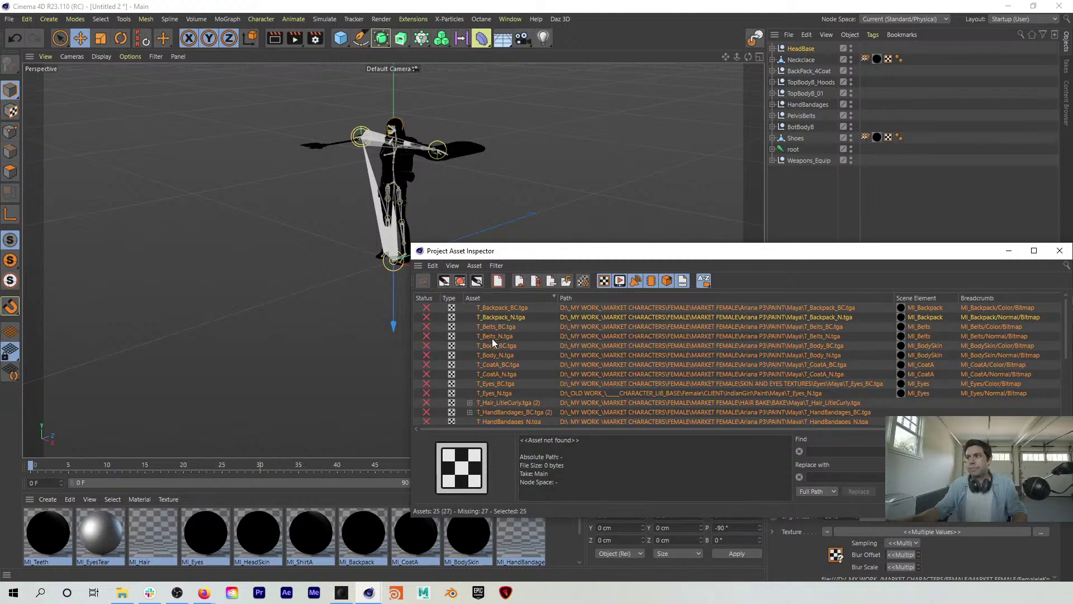
Step: Examine the full list of missing texture assets and their stored paths
drag(526, 249, 425, 221)
click(397, 317)
scroll(402, 350, down, 5)
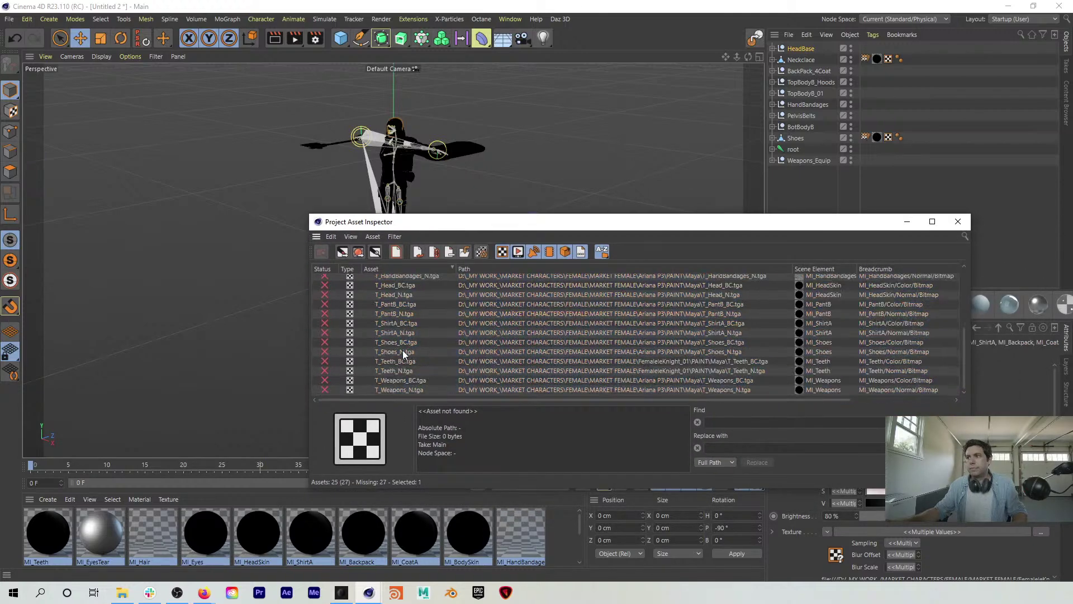
scroll(400, 302, up, 5)
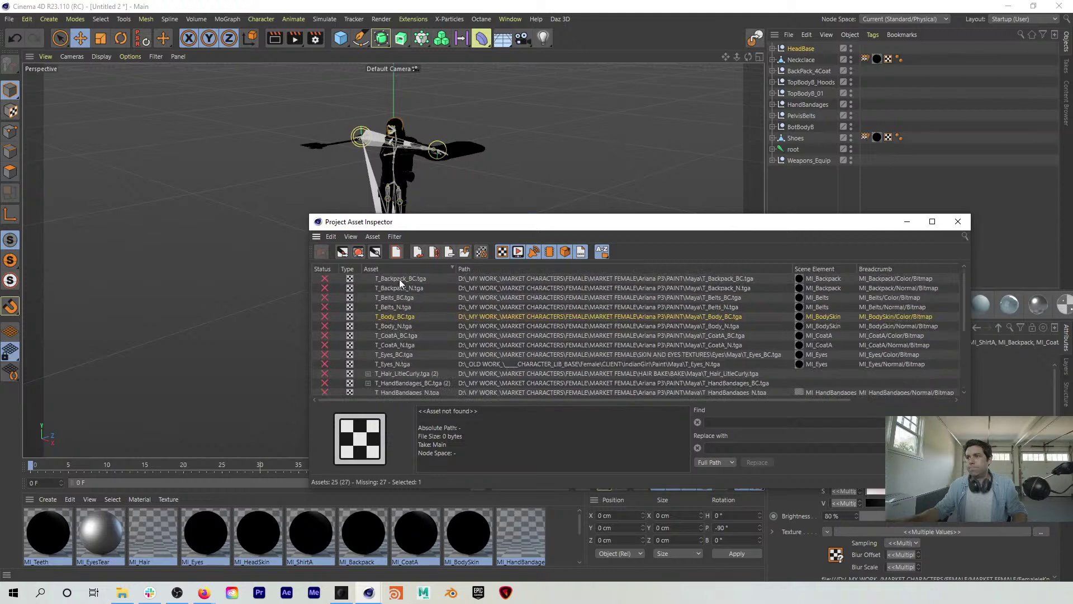
scroll(412, 319, down, 5)
scroll(409, 369, up, 5)
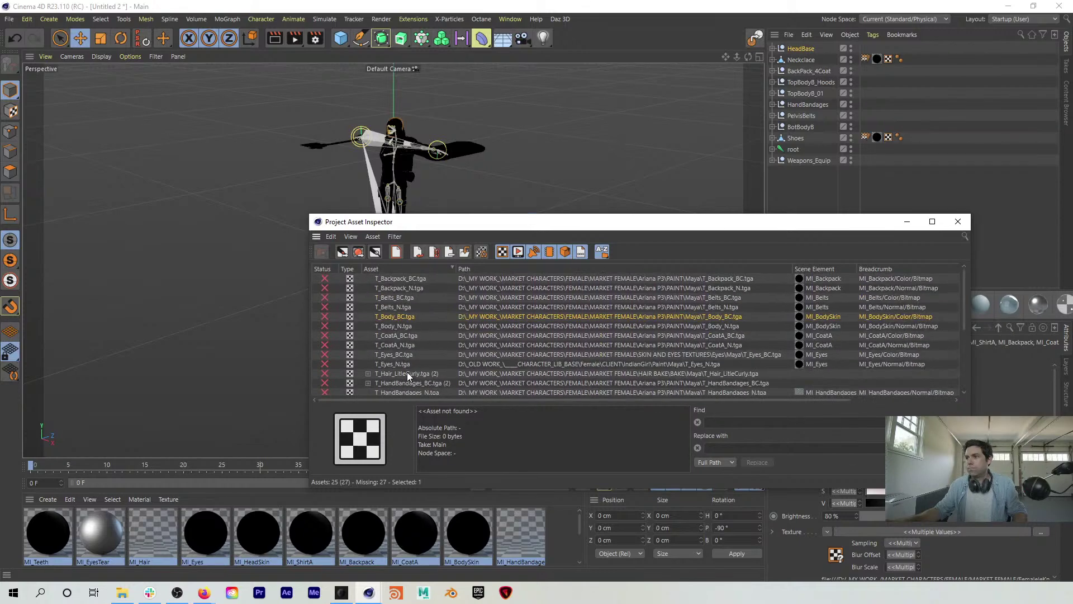
right_click(402, 279)
click(397, 280)
key(ctrl+a)
right_click(399, 293)
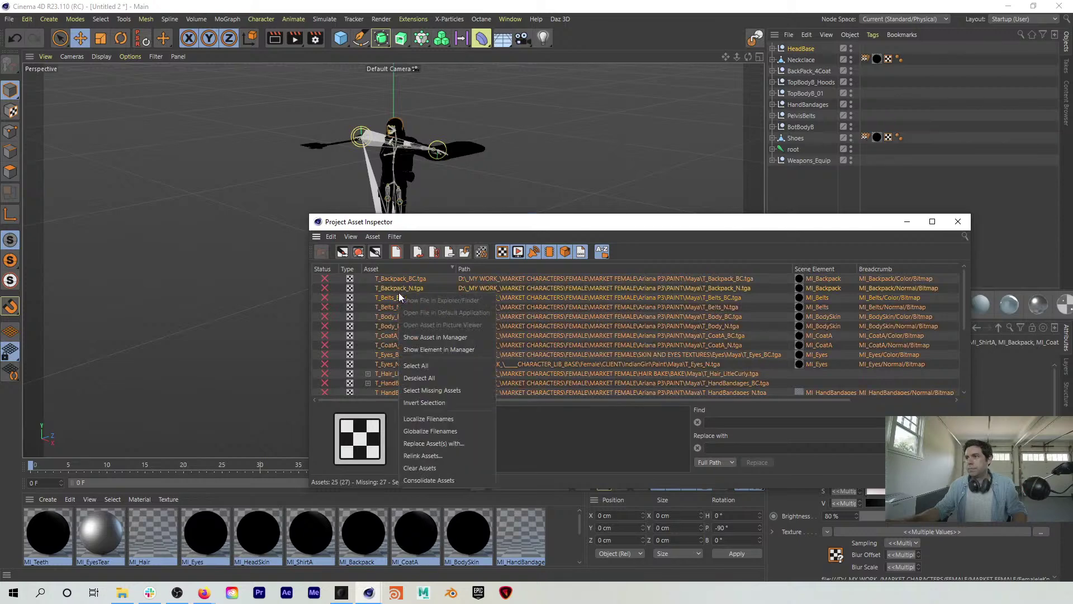
click(424, 456)
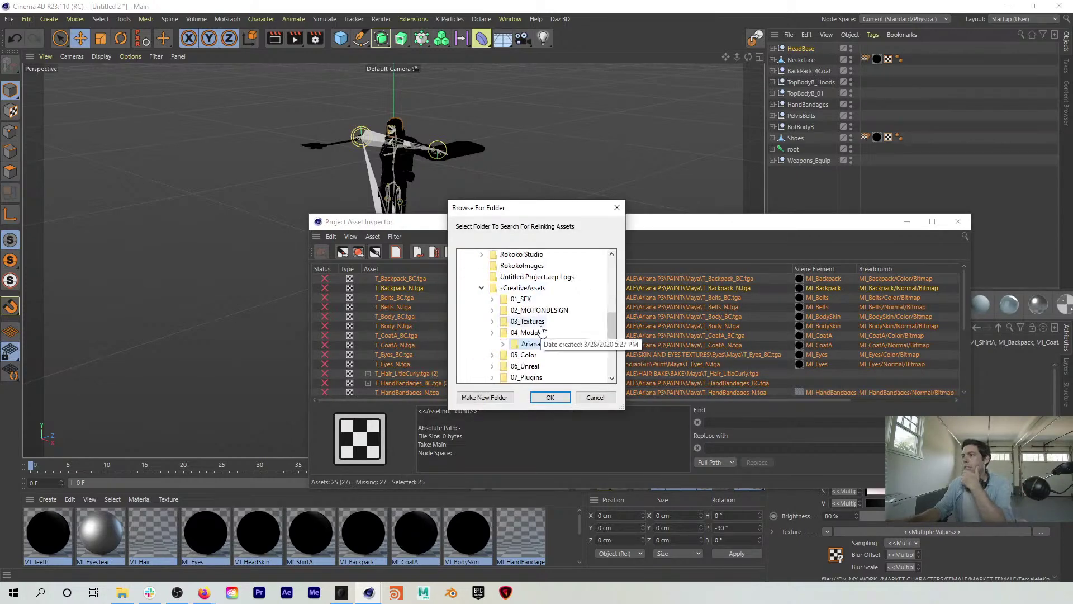
click(596, 398)
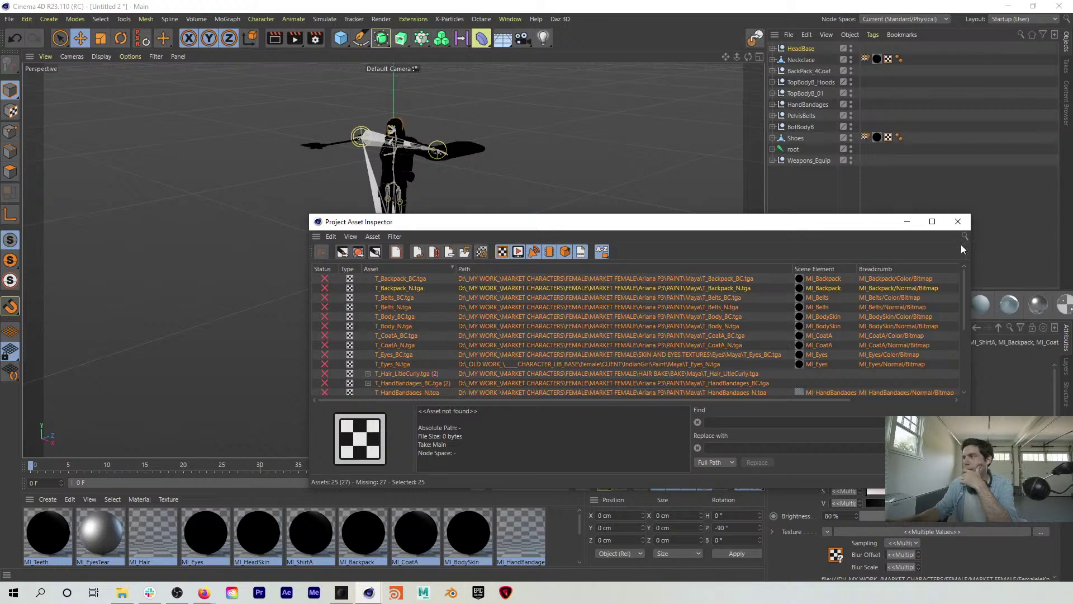
click(958, 221)
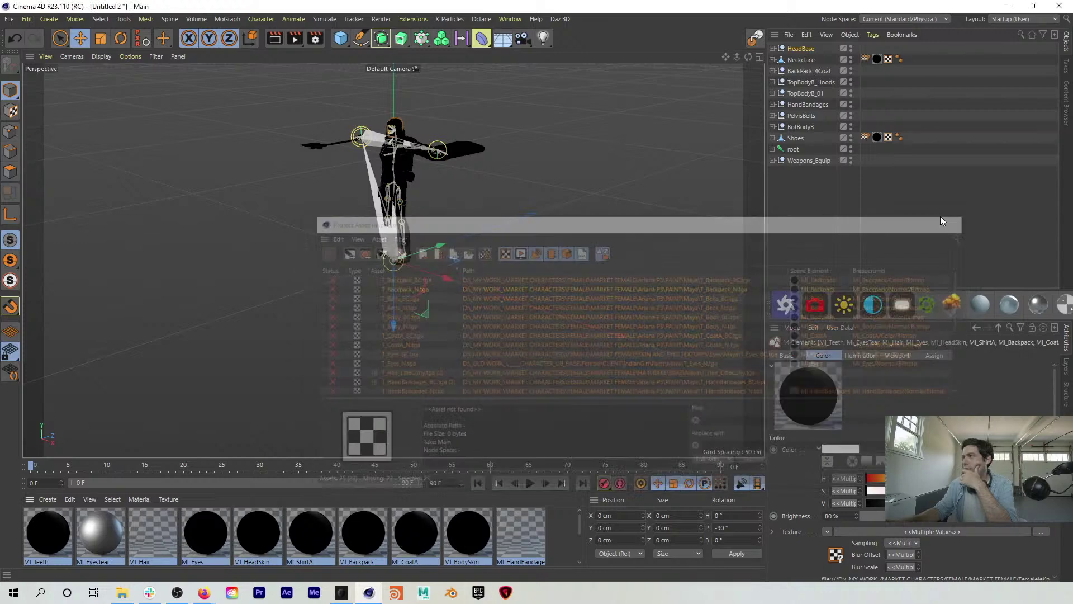
Step: Hide the BackPack_4Coat group and start choosing a replacement color texture file for the MI_Teeth material
click(850, 70)
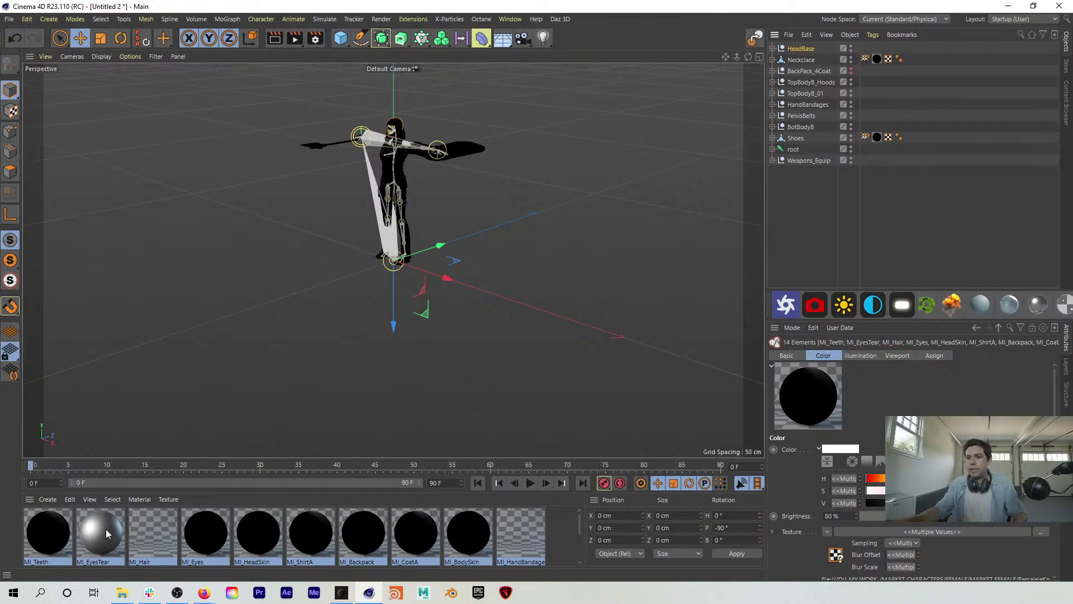
click(44, 534)
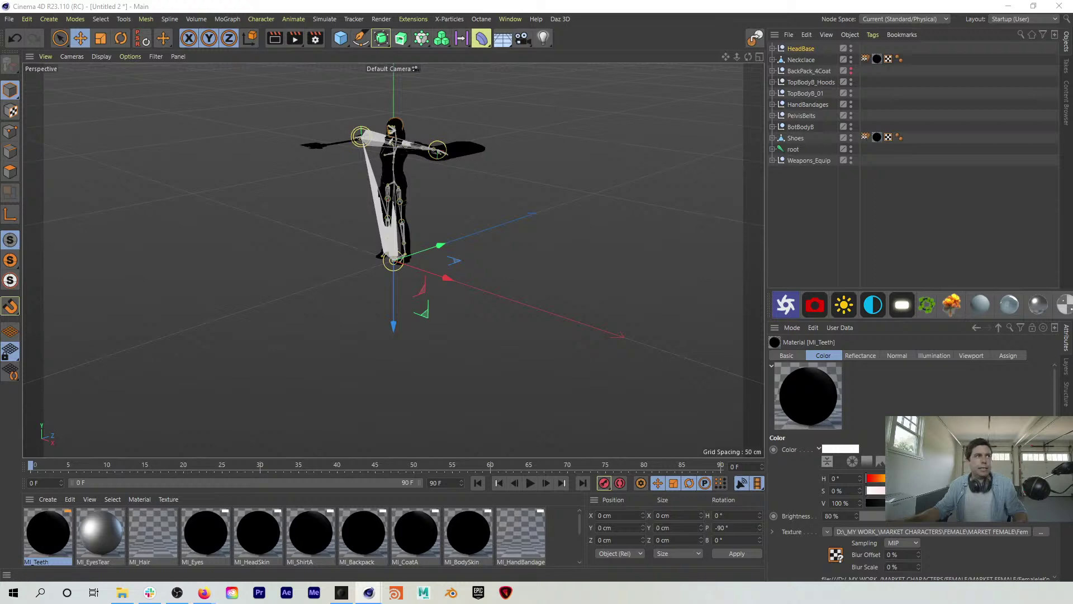
double_click(45, 534)
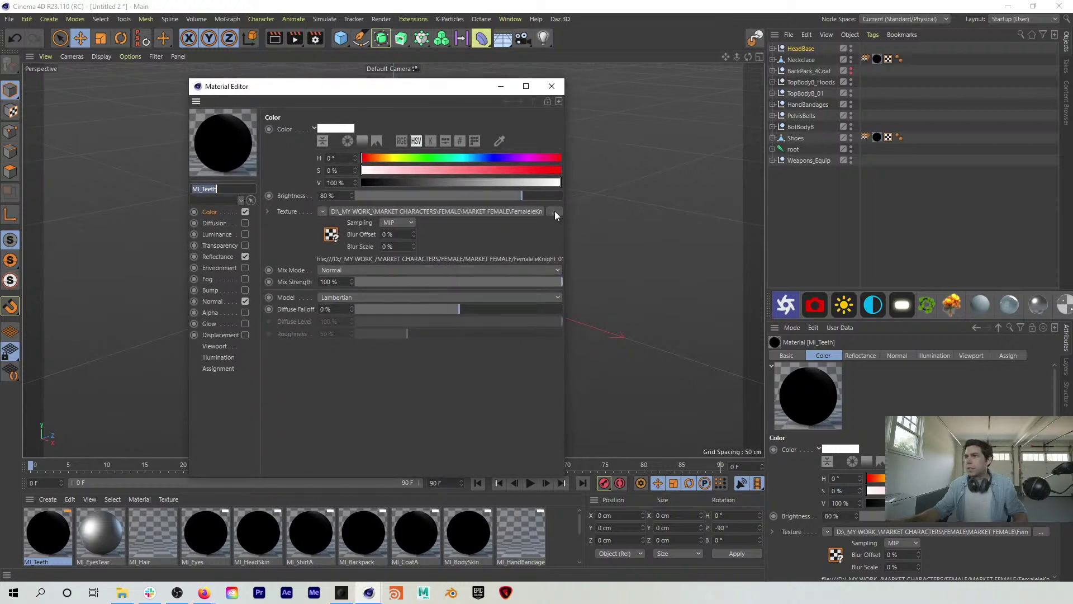
click(556, 212)
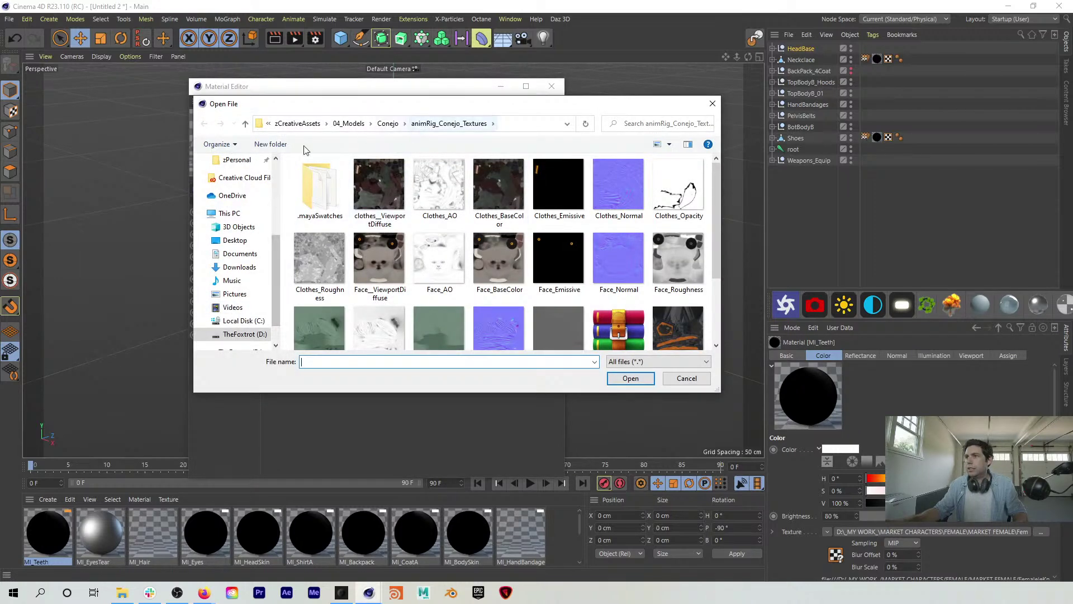
Step: Browse to the Ariana_P3_Scavenger folder in 04_Models and look through its tex subfolder for a teeth texture
scroll(234, 226, up, 4)
click(235, 262)
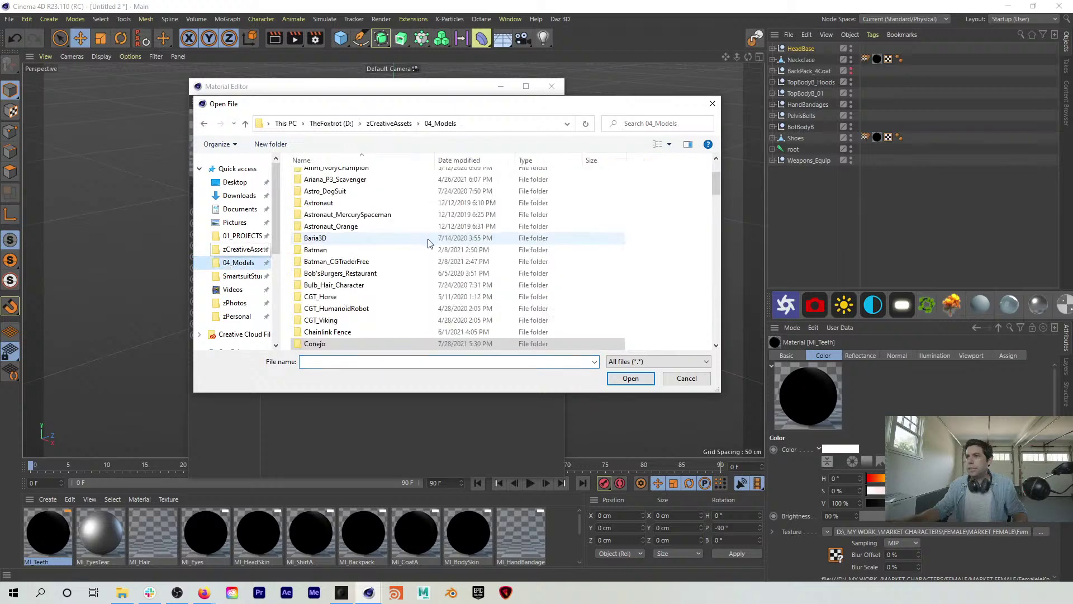
scroll(370, 273, down, 1)
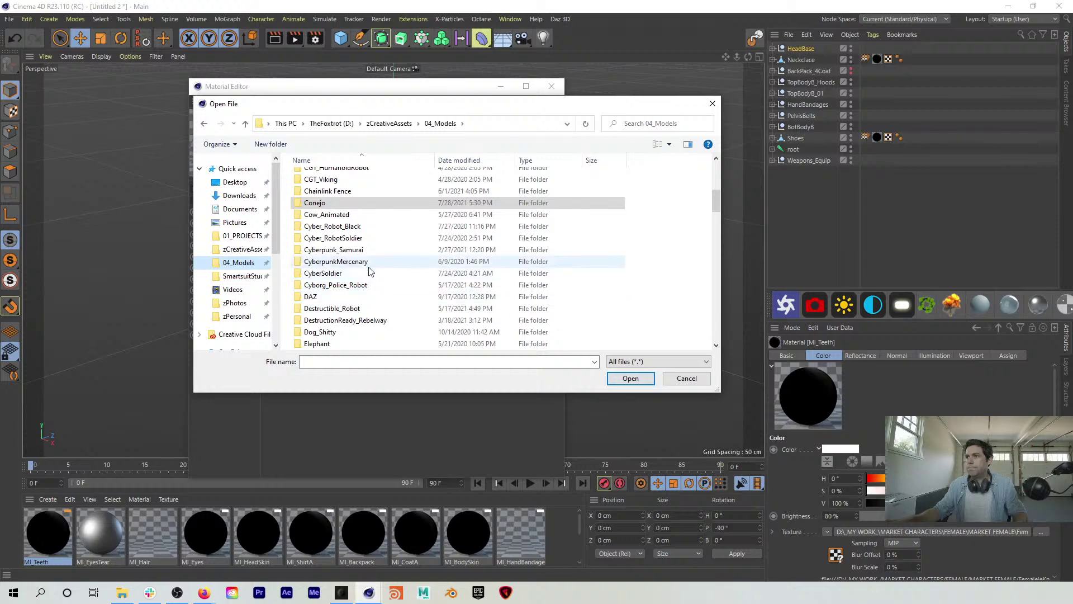
scroll(351, 260, up, 5)
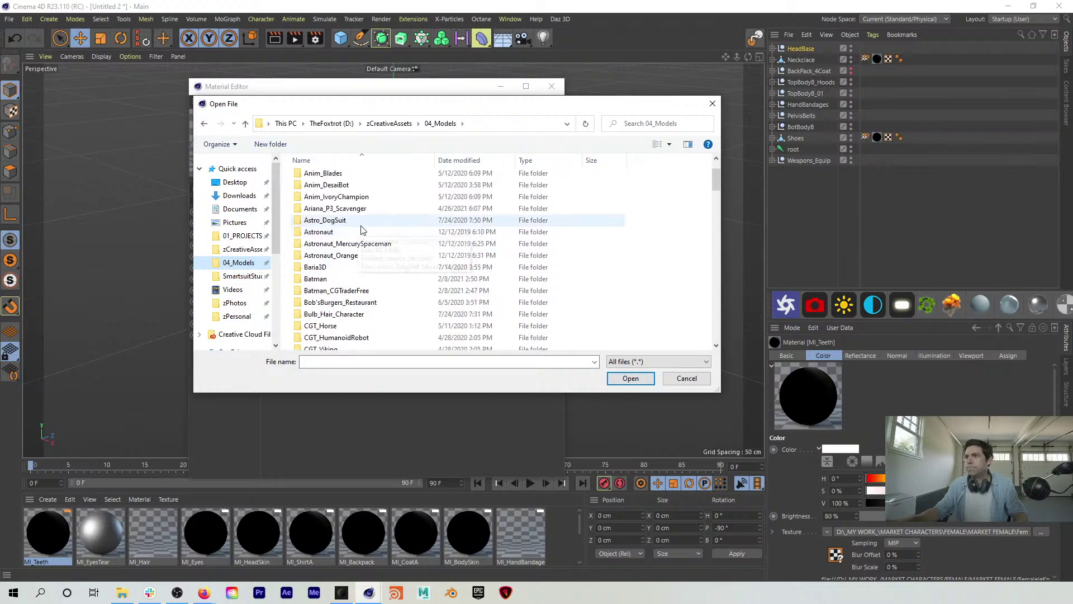
double_click(350, 210)
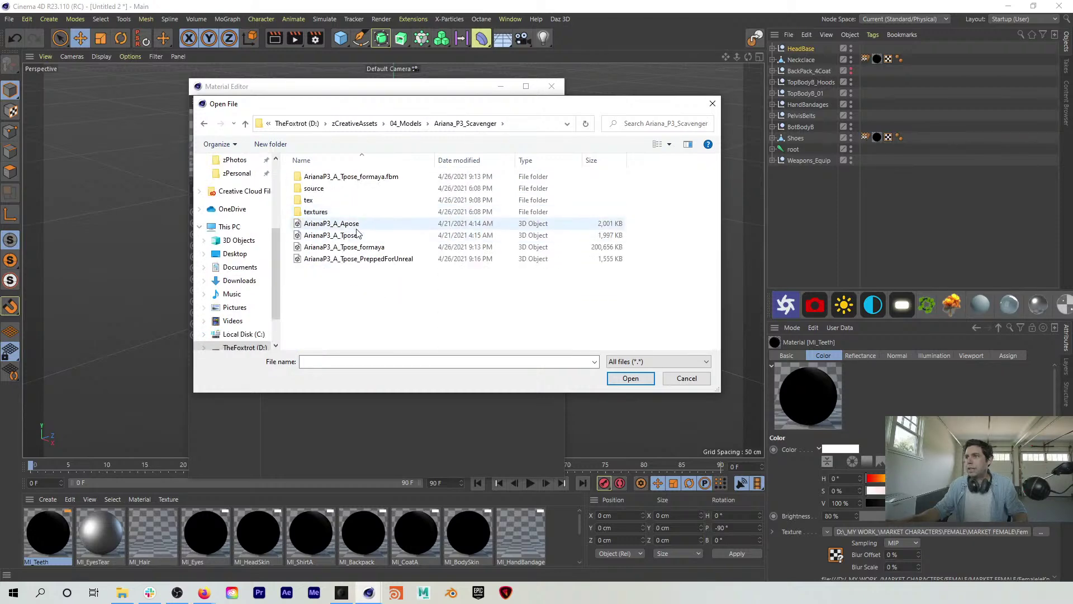
double_click(340, 200)
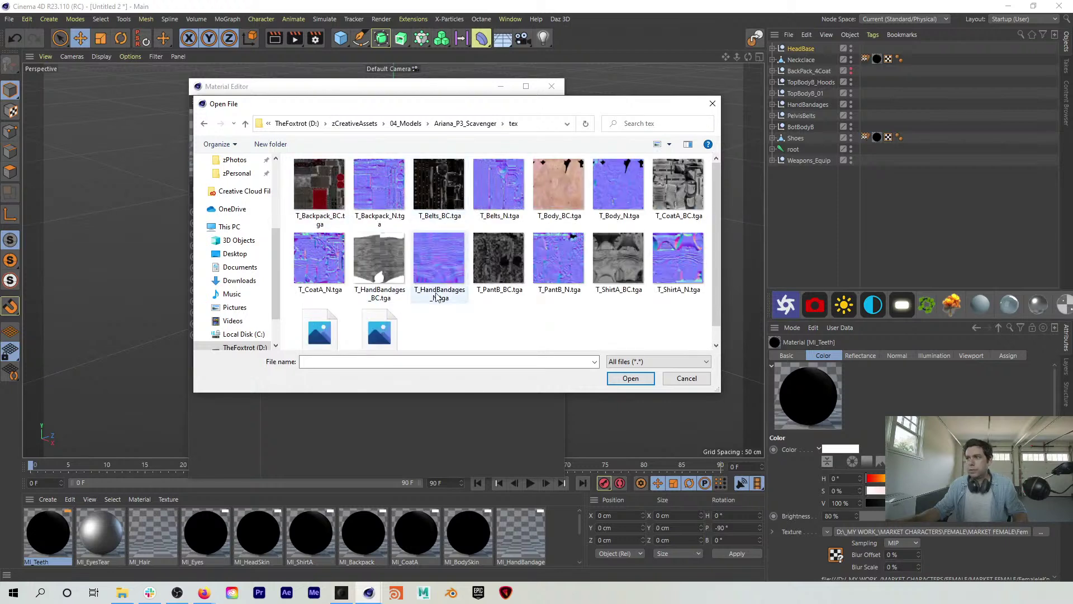
scroll(439, 330, down, 1)
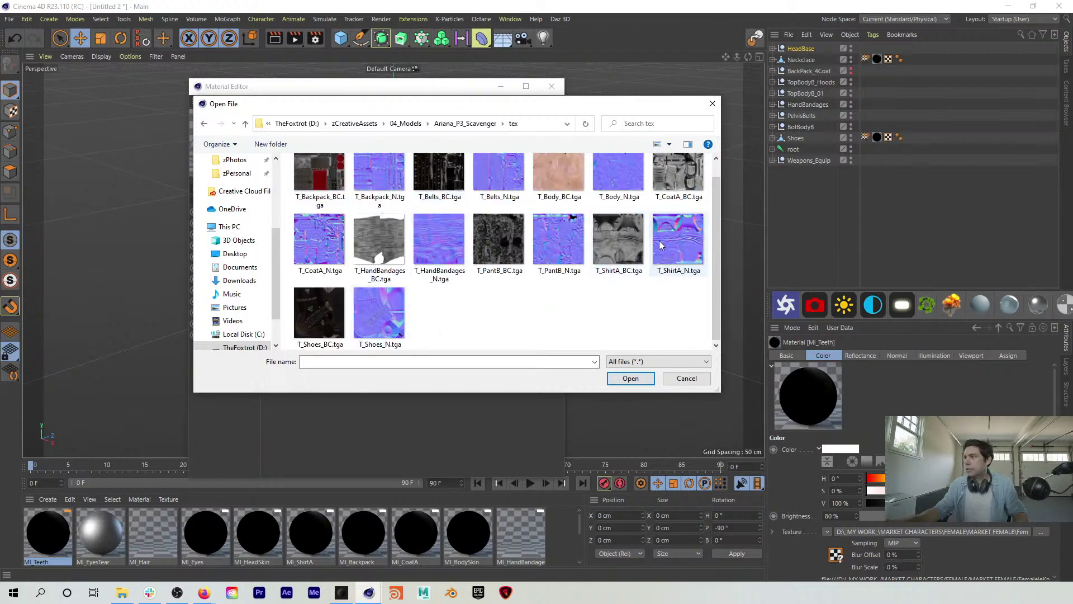
scroll(490, 247, up, 1)
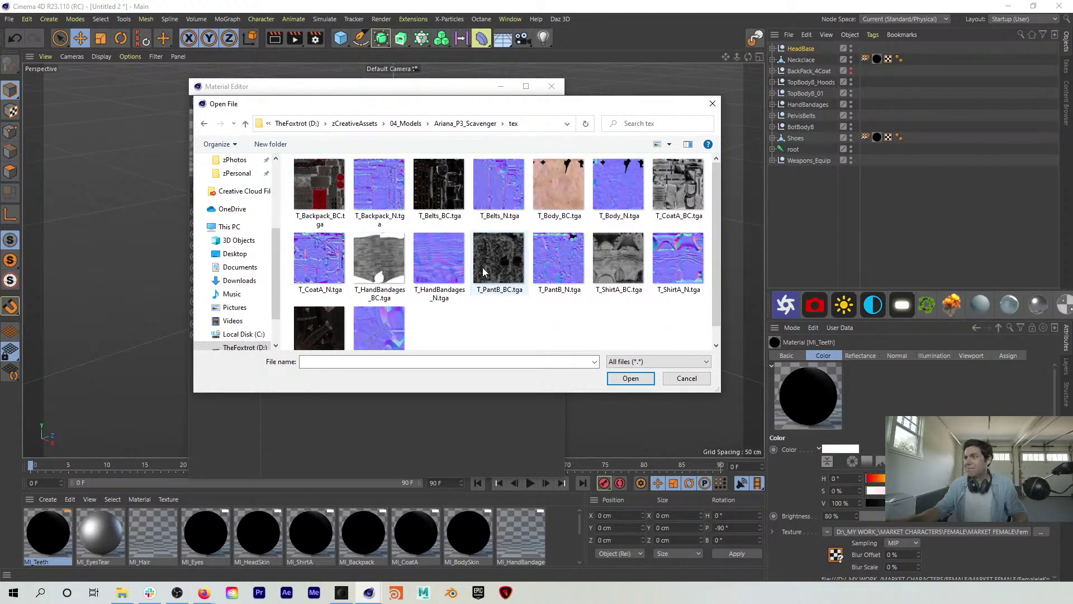
Step: Load T_Teeth_BC.tga from the Ariana_P3_Scavenger textures folder as MI_Teeth's color texture, copying it to the project location
key(alt+Left)
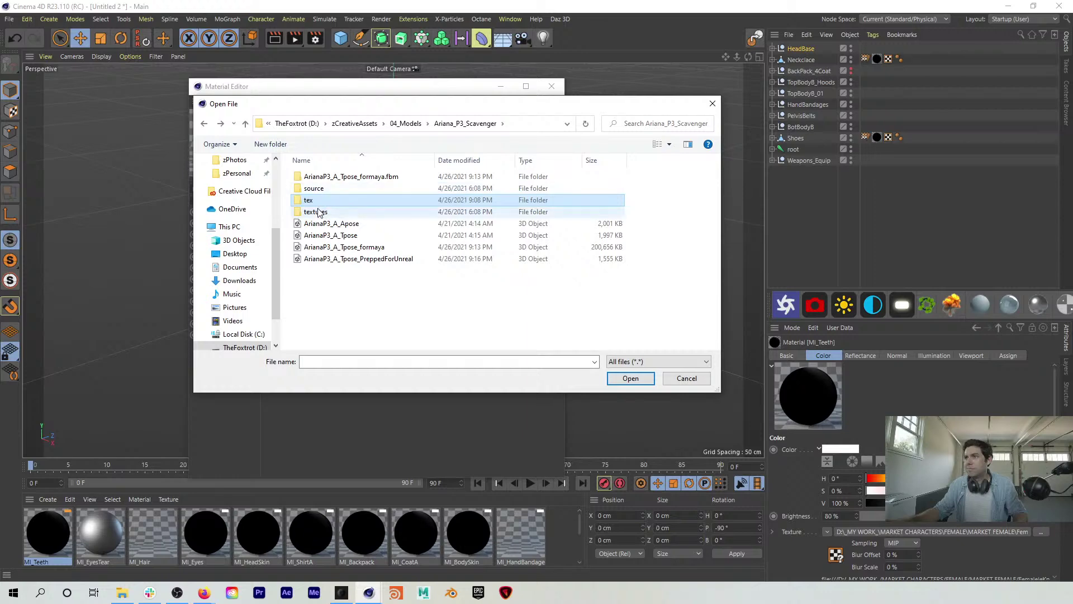
double_click(317, 212)
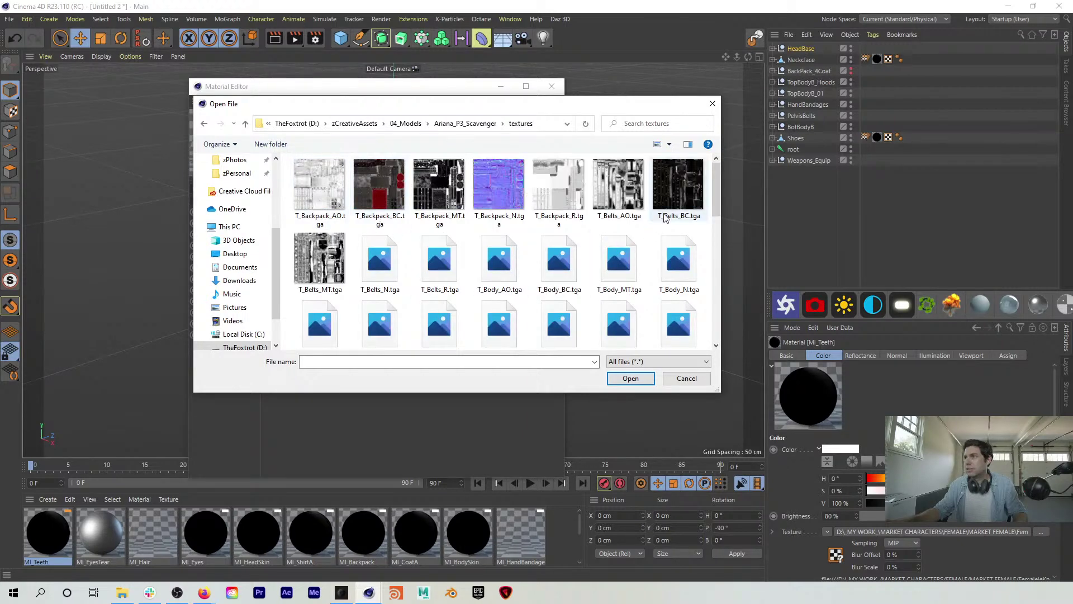
drag(713, 183, 717, 312)
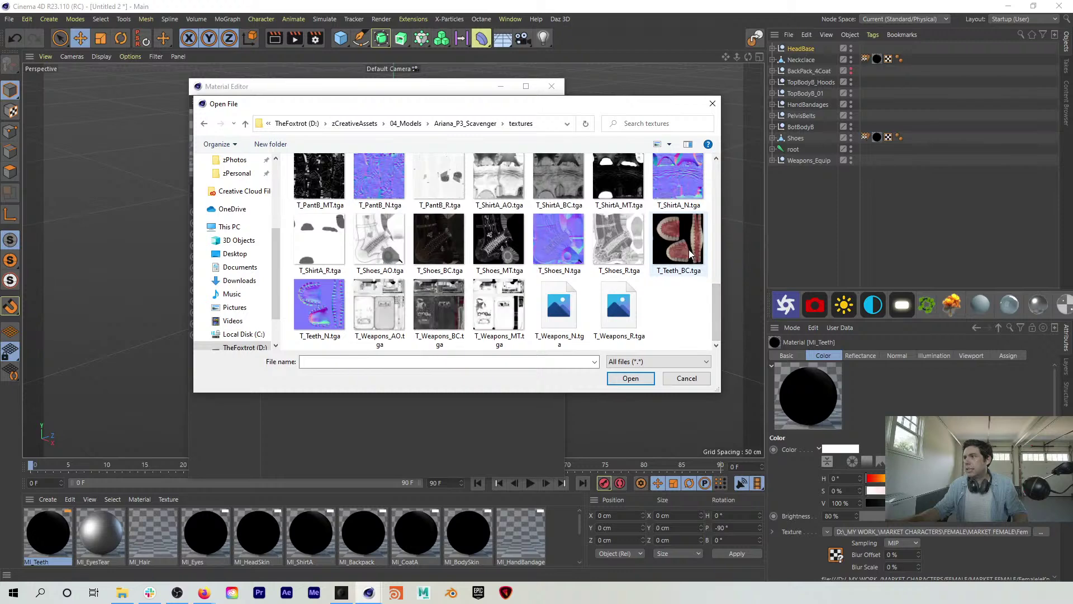
double_click(686, 245)
click(573, 348)
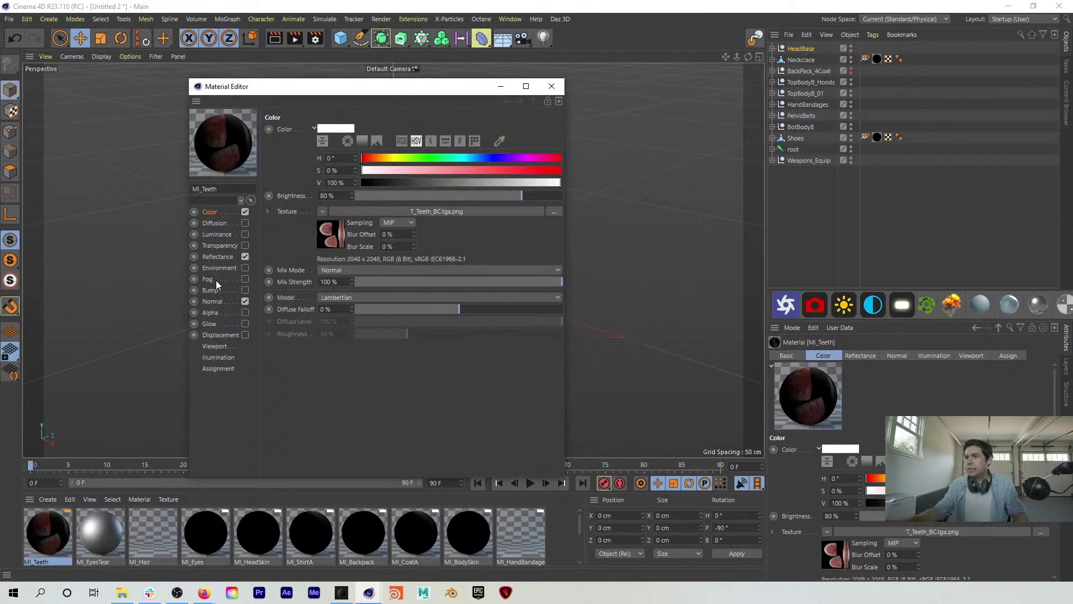
Step: Replace MI_Teeth's missing normal texture with T_Teeth_N.tga, copying the image to the project location
click(213, 301)
click(556, 199)
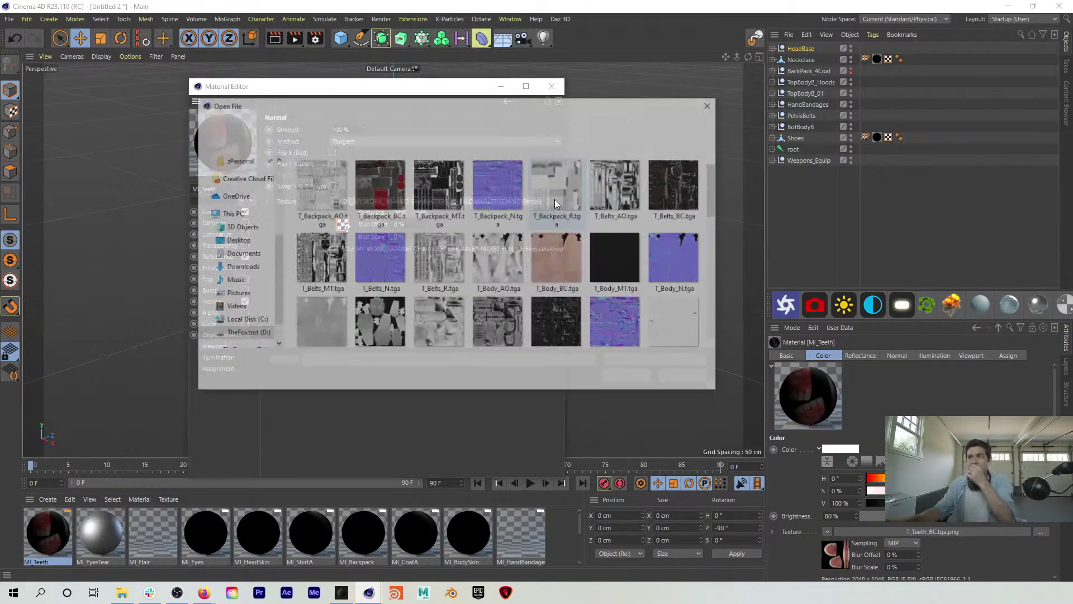
scroll(554, 263, down, 5)
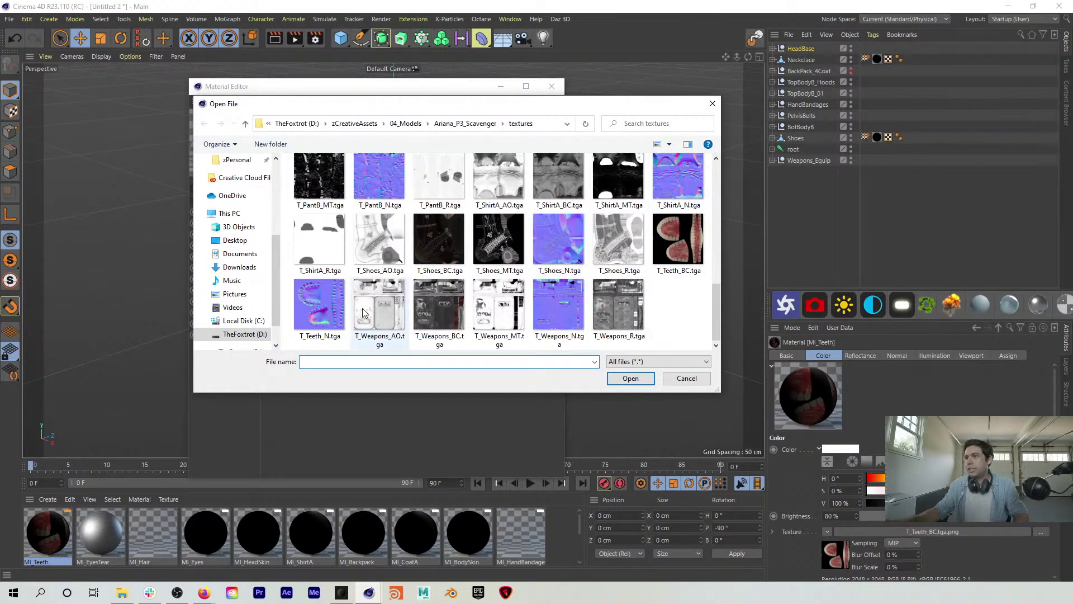
double_click(319, 305)
click(568, 347)
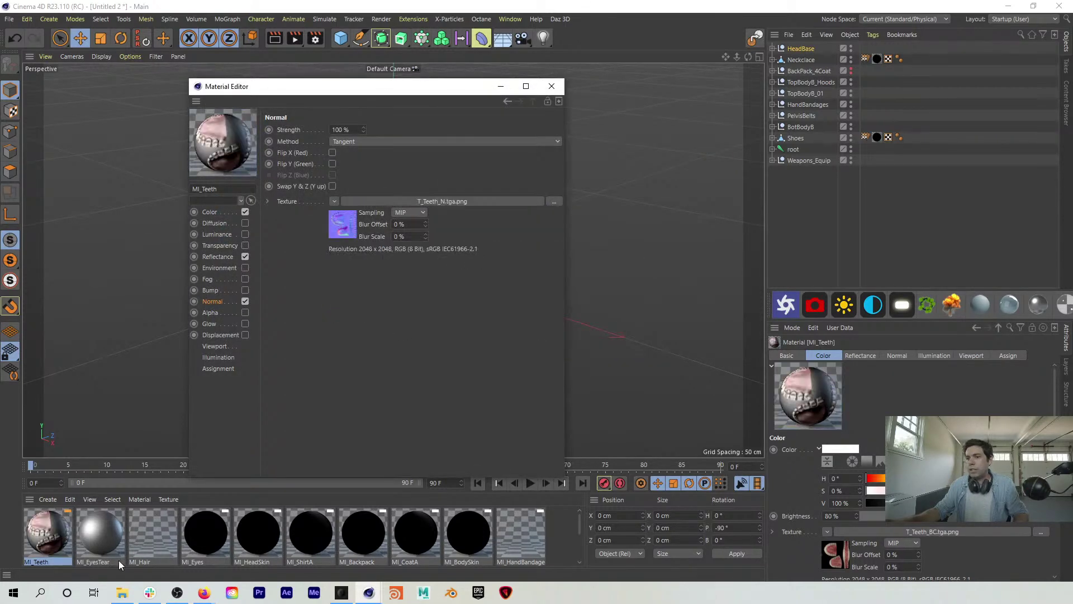
Step: Select the MI_Eyes material and look through the textures folder for a matching normal map
click(197, 541)
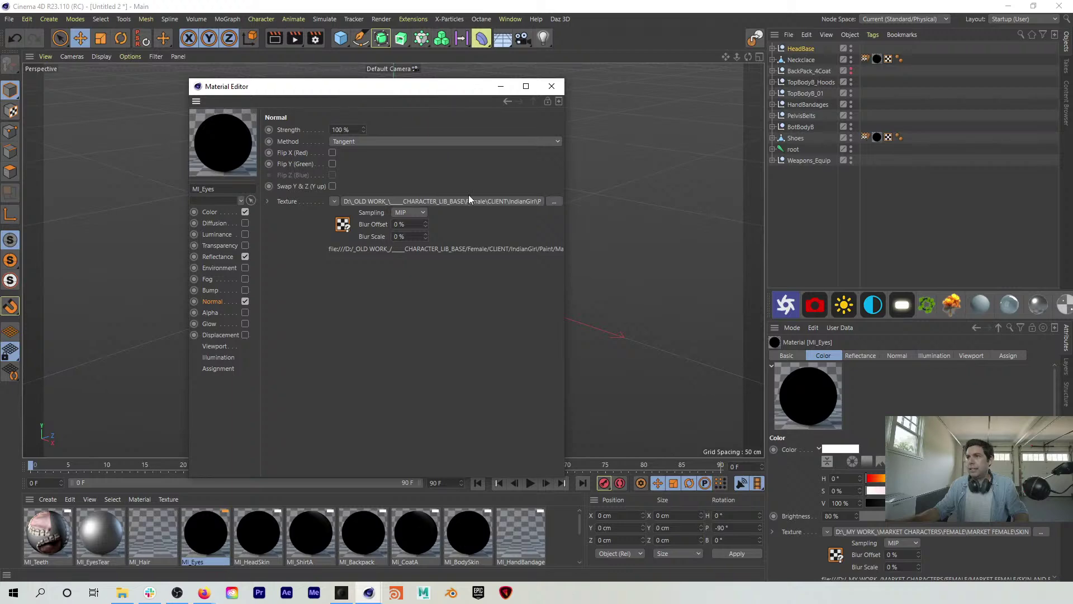
click(551, 201)
scroll(556, 270, down, 1)
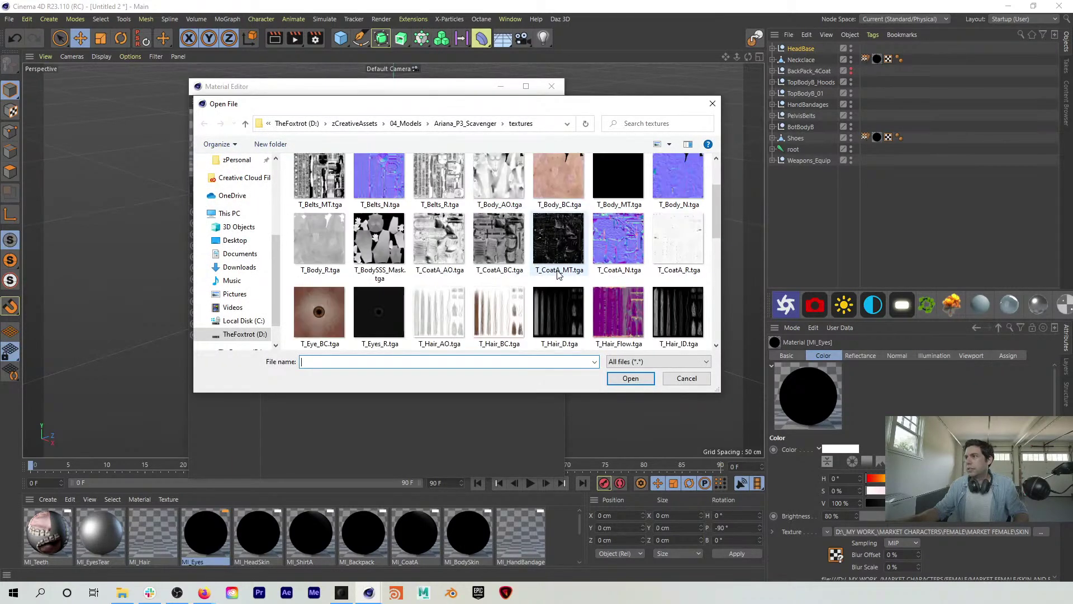
scroll(501, 319, down, 1)
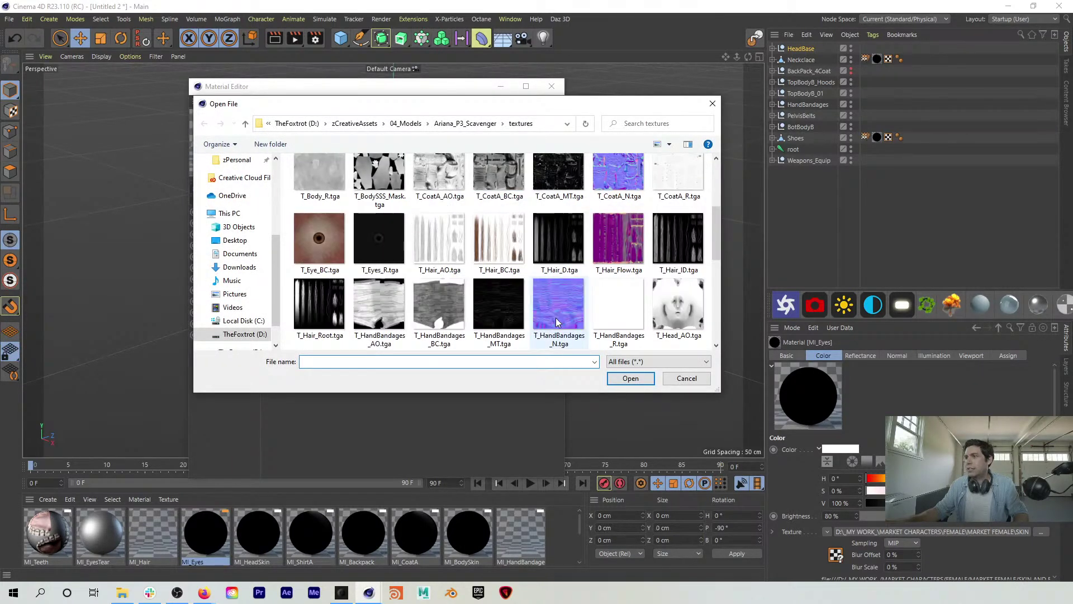
click(687, 378)
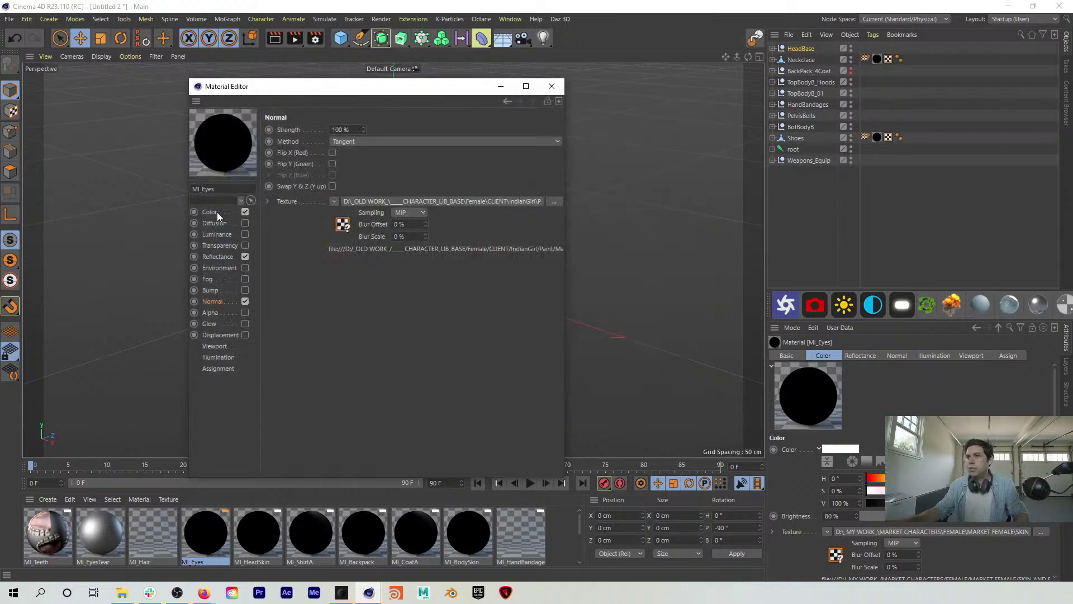
Step: Load T_Eye_BC.tga as MI_Eyes's color texture, copying the image to the project location
click(554, 211)
scroll(518, 286, down, 1)
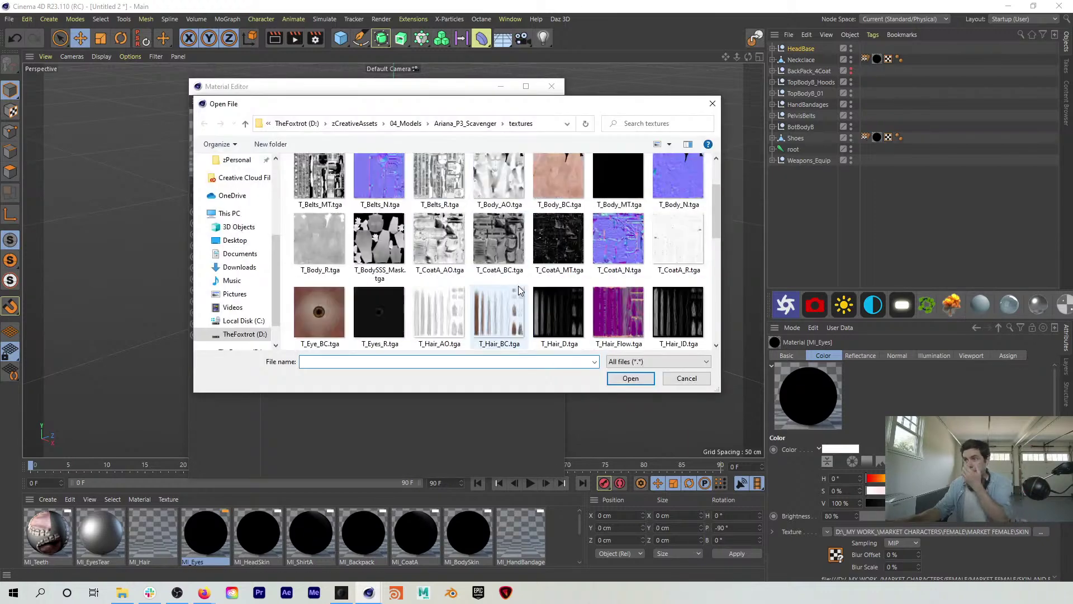
double_click(324, 302)
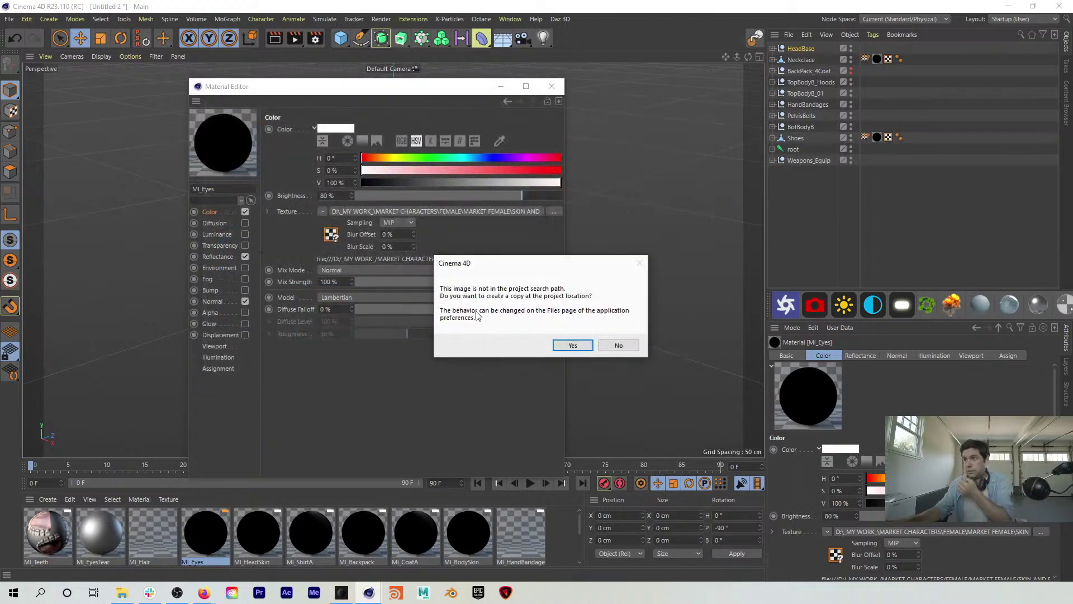
click(575, 347)
Step: Load T_Head_BC.tga as the color texture of the MI_HeadSkin material, copying it to the project location
click(263, 534)
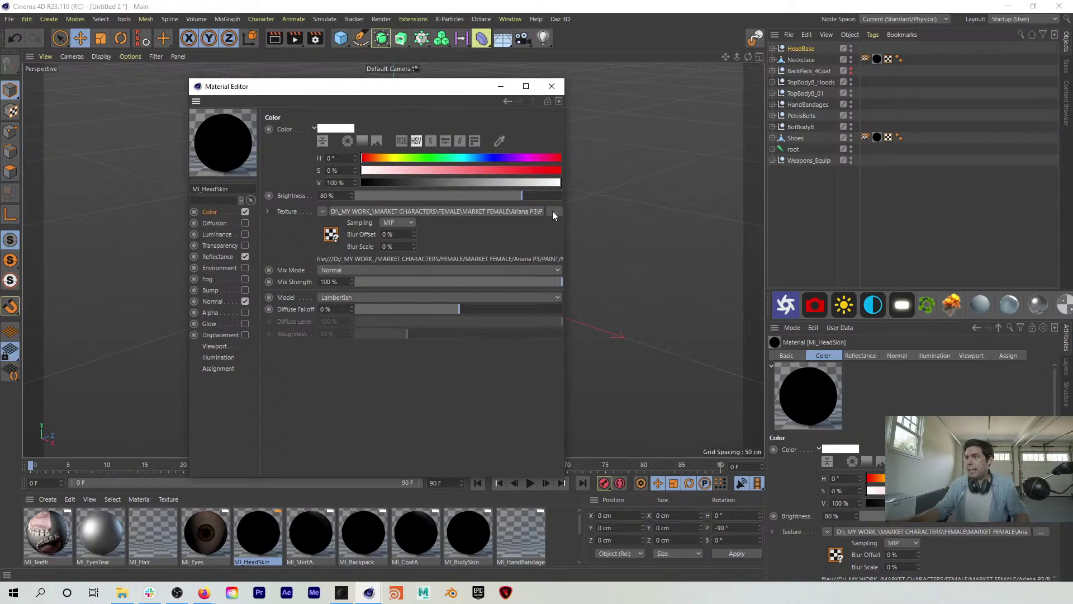
click(554, 212)
scroll(565, 263, down, 3)
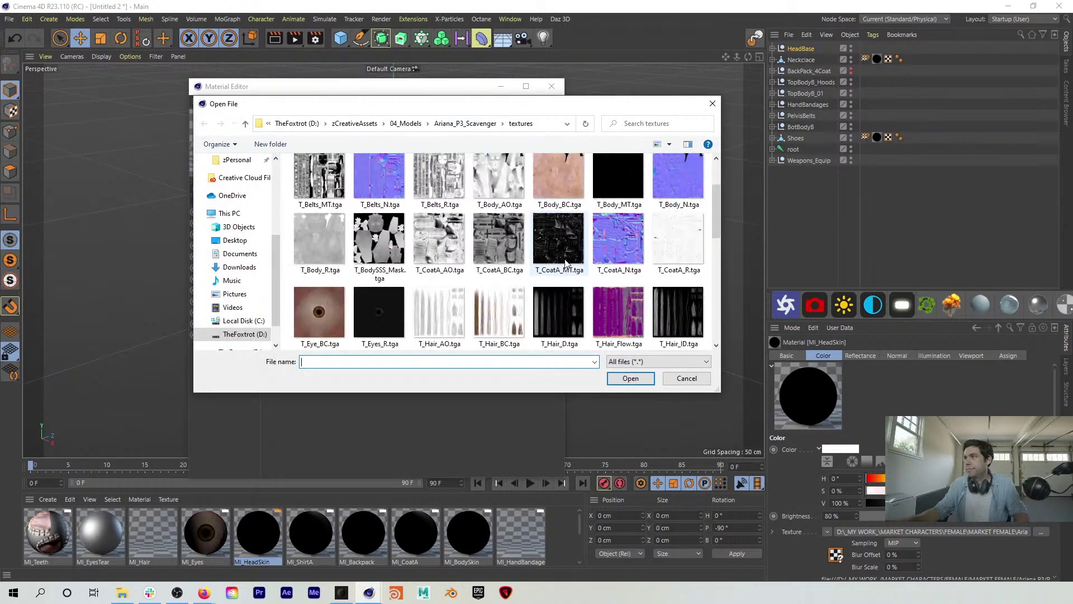
scroll(565, 265, down, 1)
click(334, 294)
click(630, 378)
click(570, 343)
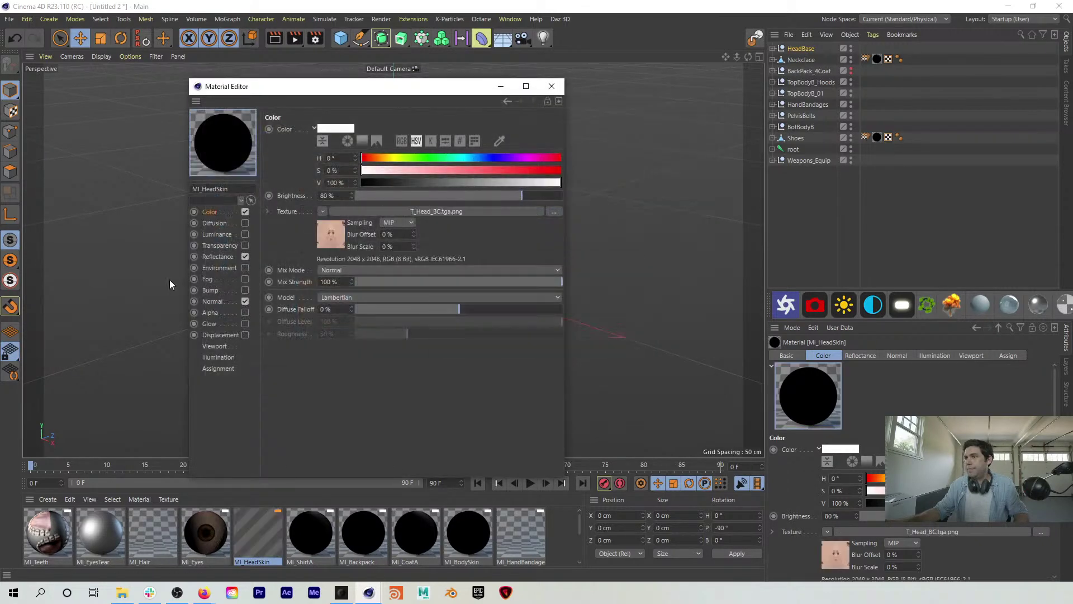
Step: Replace MI_HeadSkin's missing normal texture with T_Head_N.tga, copying the image to the project location
click(215, 302)
click(551, 202)
scroll(465, 284, down, 2)
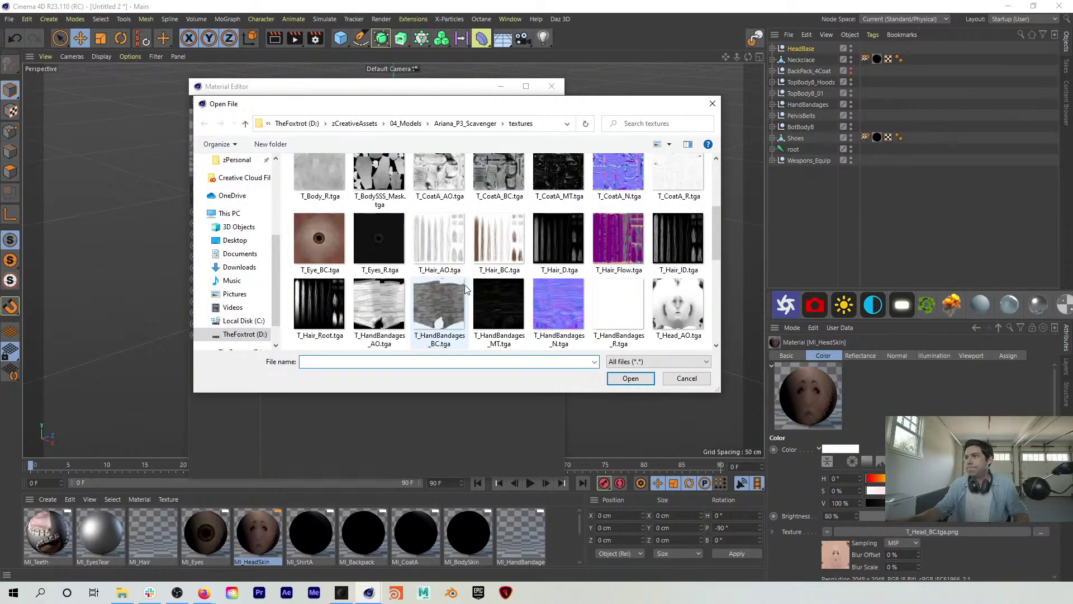
scroll(464, 283, down, 1)
click(435, 313)
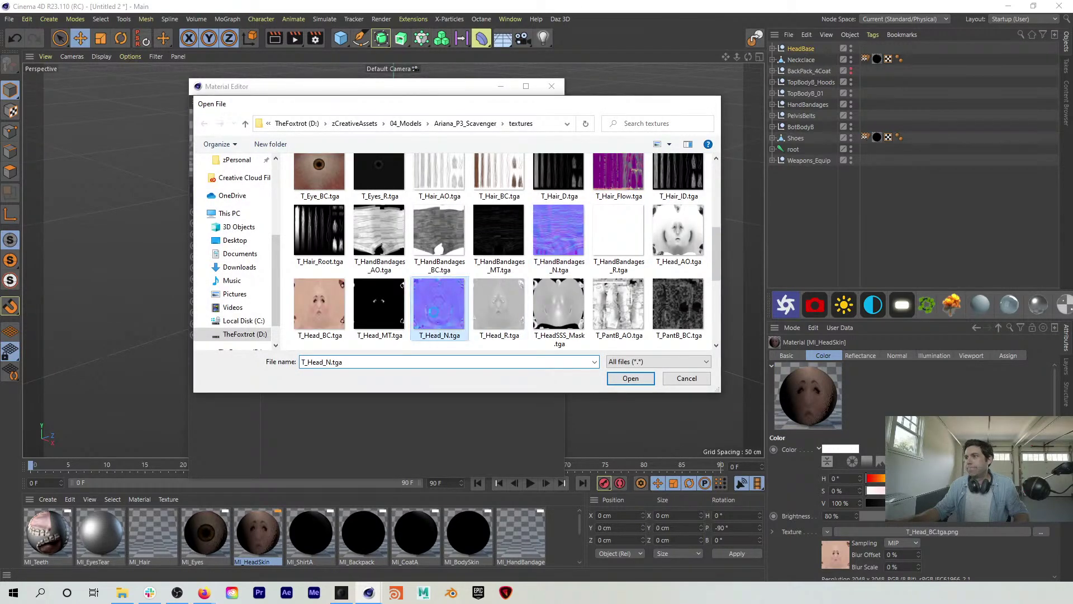
double_click(434, 312)
click(573, 345)
Step: Move the Material Editor off the character and load T_ShirtA_N.tga as MI_ShirtA's normal texture, copying it to the project location
drag(405, 93, 653, 135)
scroll(441, 120, up, 5)
alt+drag(483, 139, 459, 138)
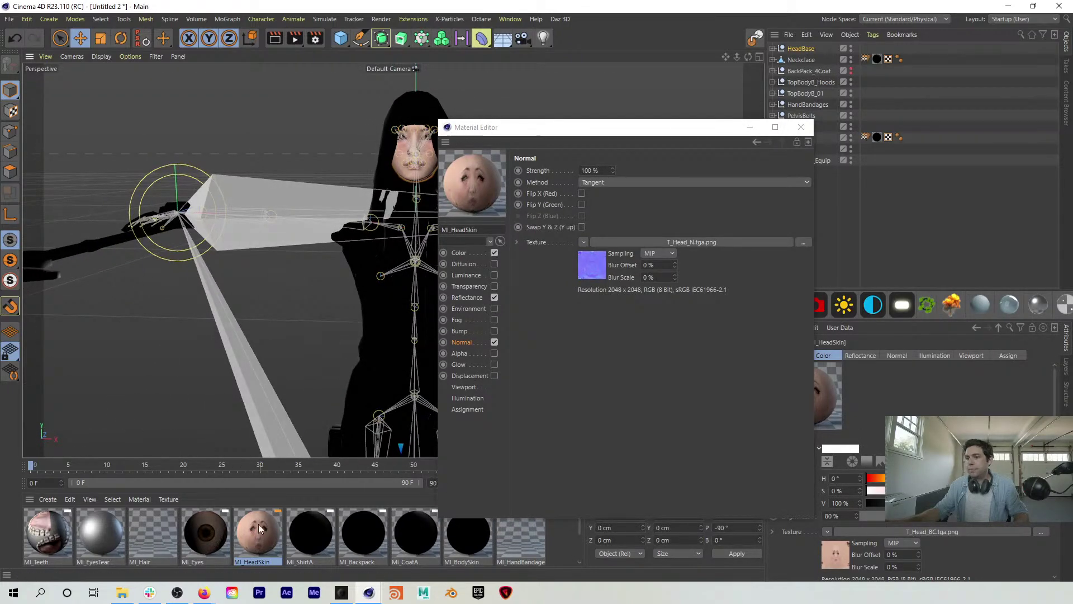
click(310, 533)
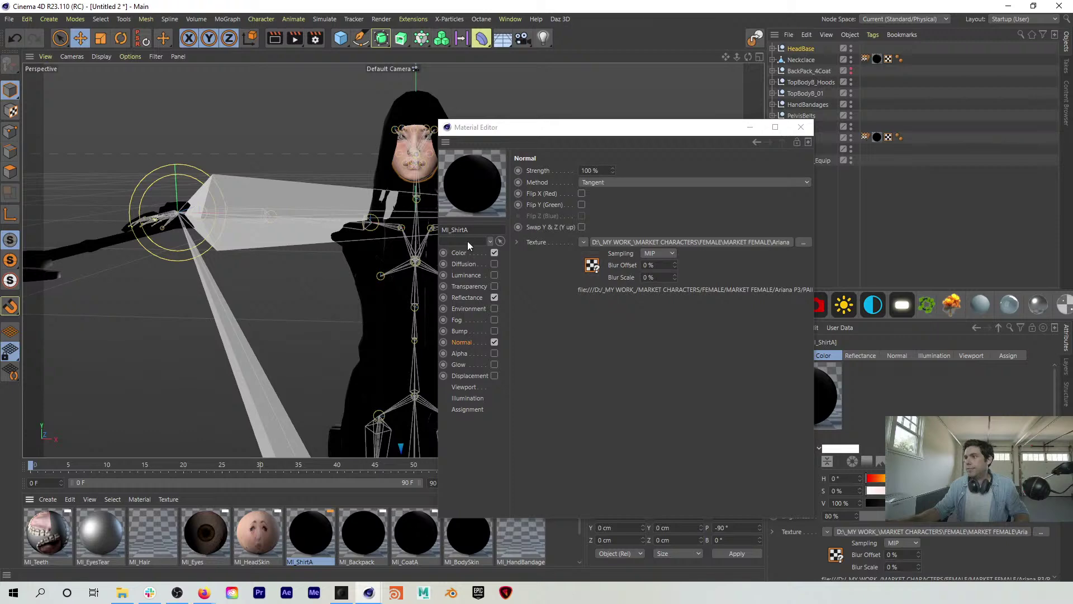
click(804, 242)
scroll(793, 361, down, 3)
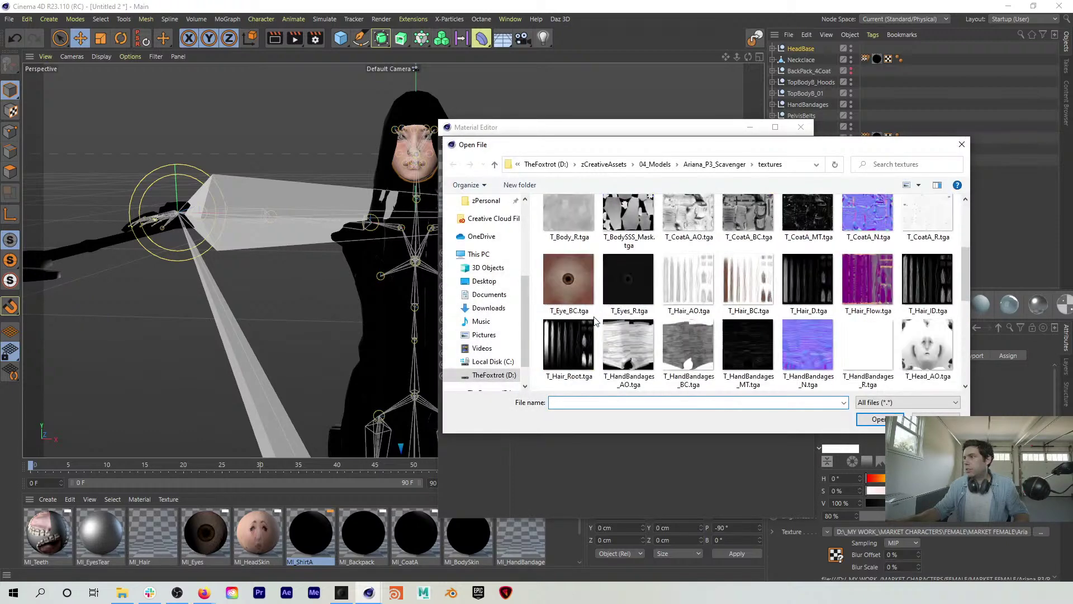
scroll(792, 360, down, 2)
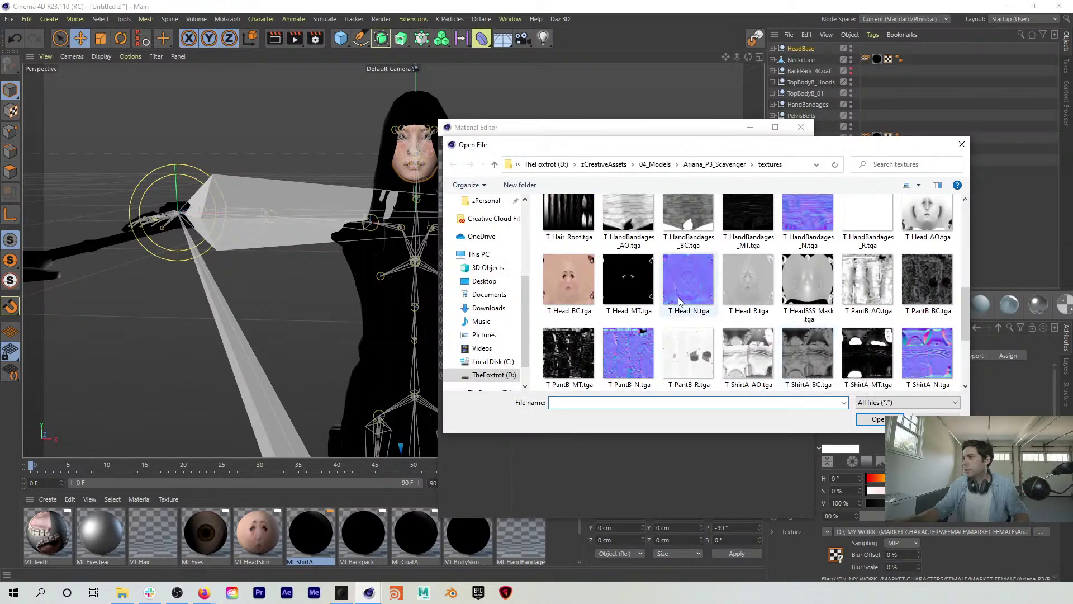
double_click(942, 357)
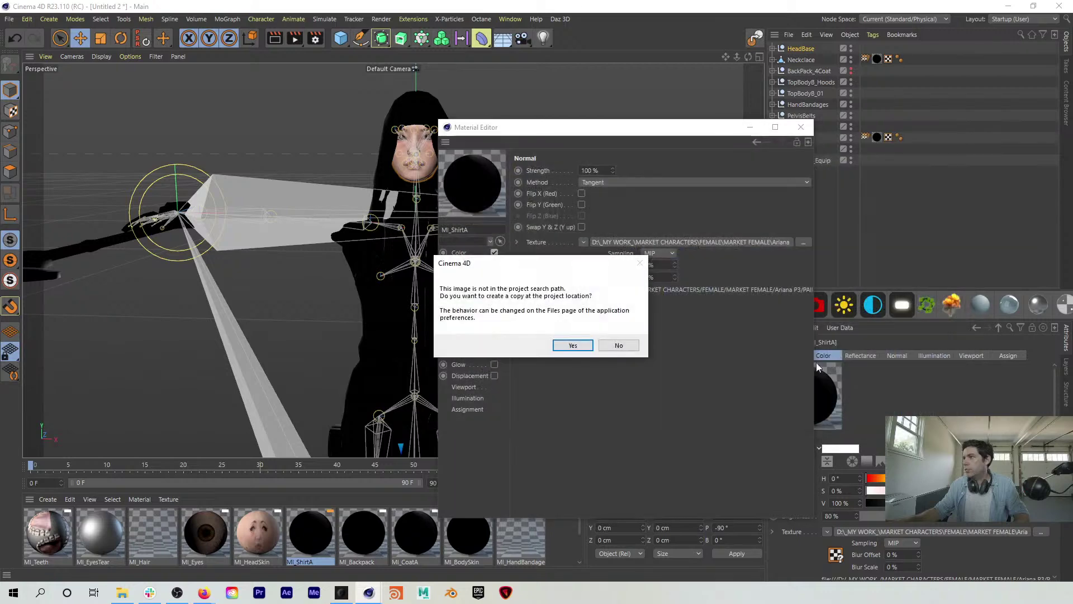
click(572, 344)
Step: Load T_ShirtA_BC.tga as the color texture of MI_ShirtA, copying the image to the project location
click(463, 253)
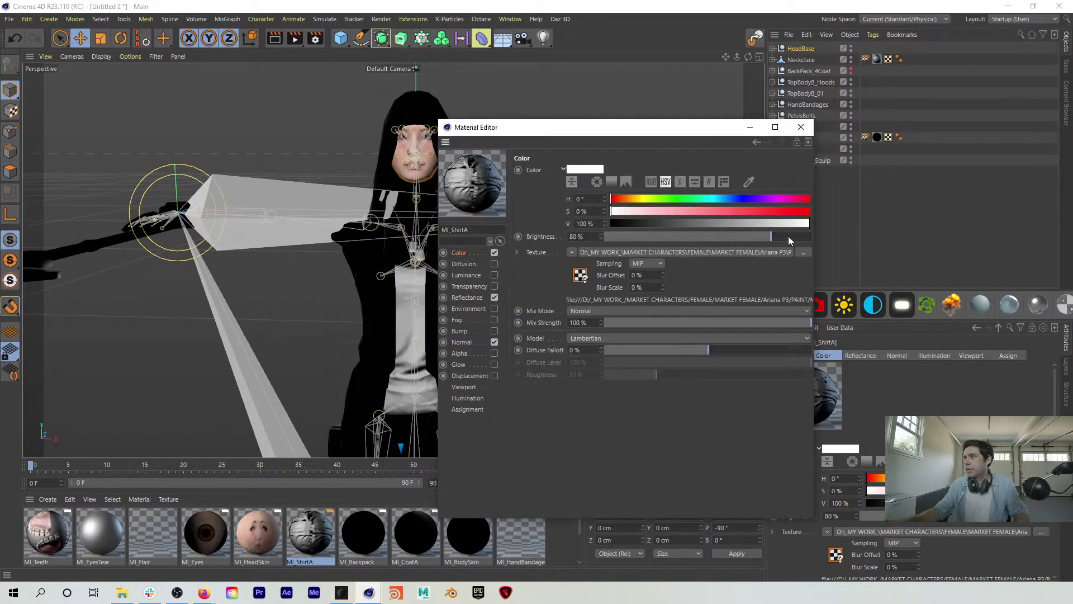
click(803, 252)
scroll(734, 321, down, 3)
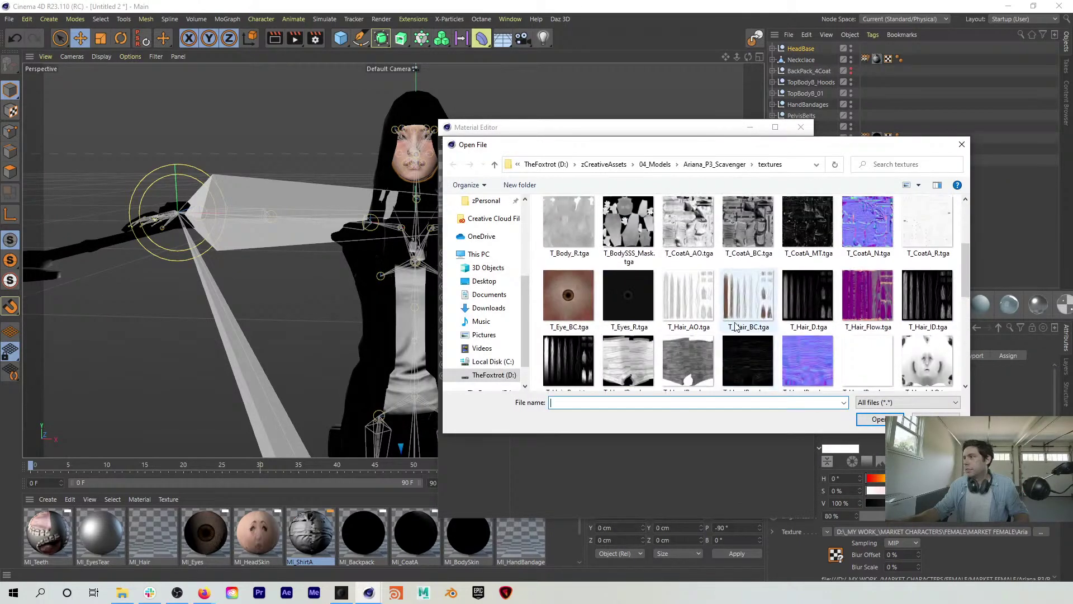
scroll(858, 328, down, 2)
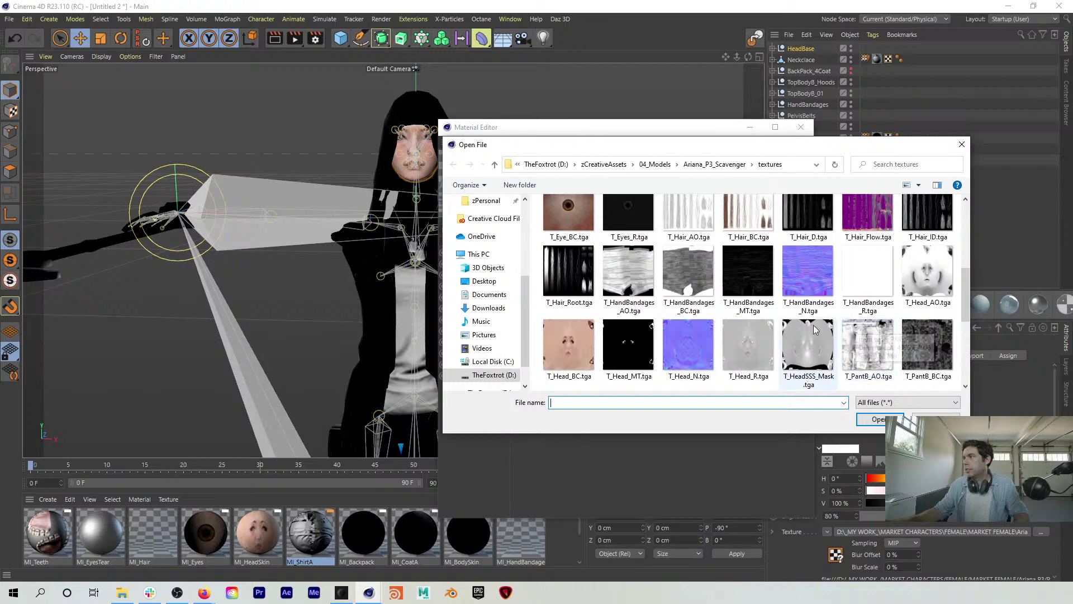
scroll(799, 344, down, 1)
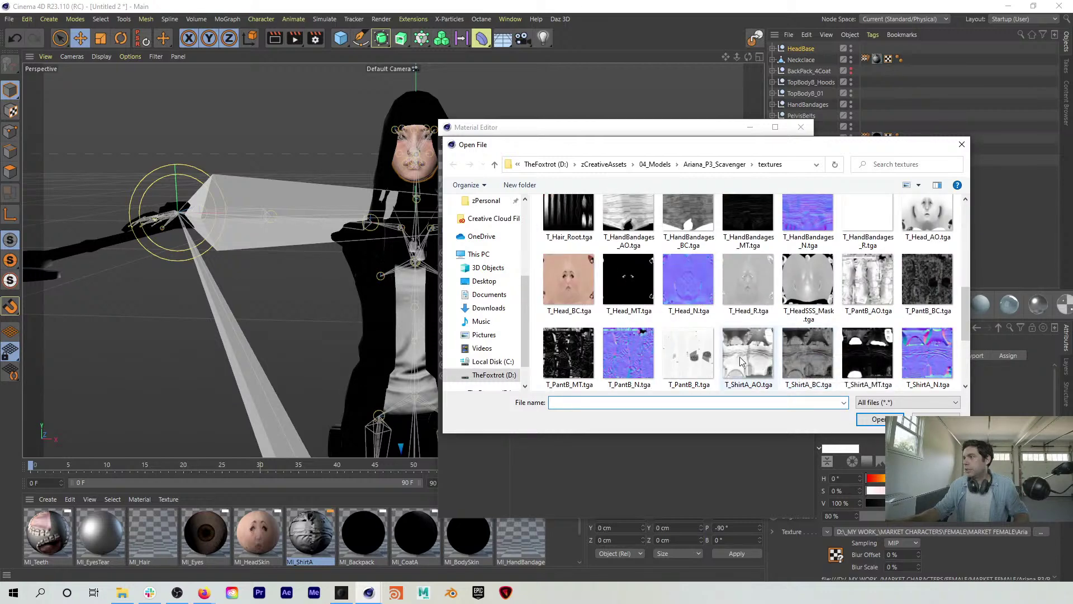
click(813, 365)
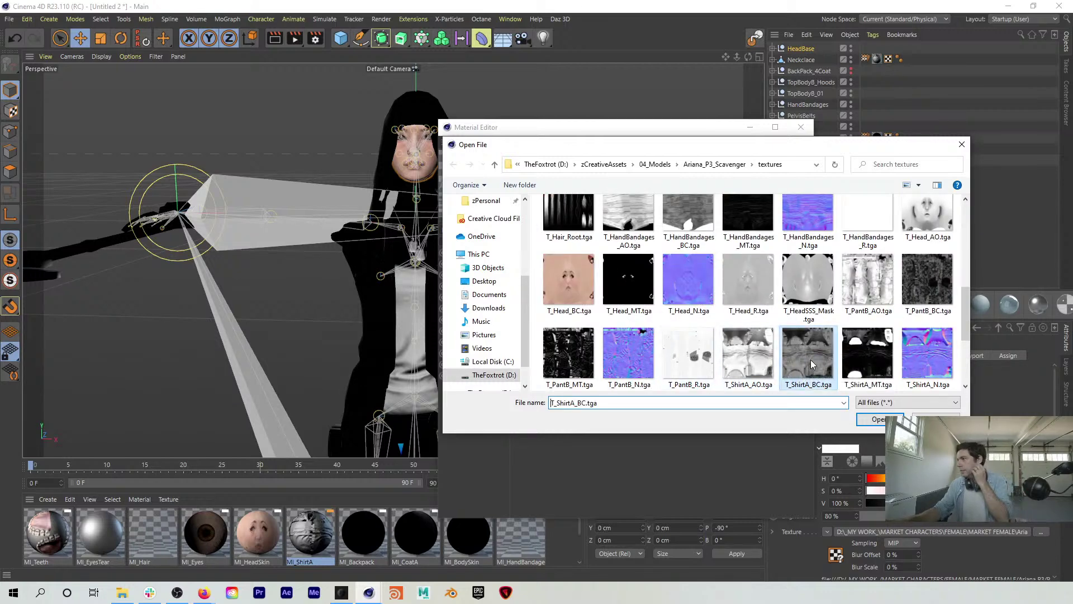
click(877, 420)
click(569, 347)
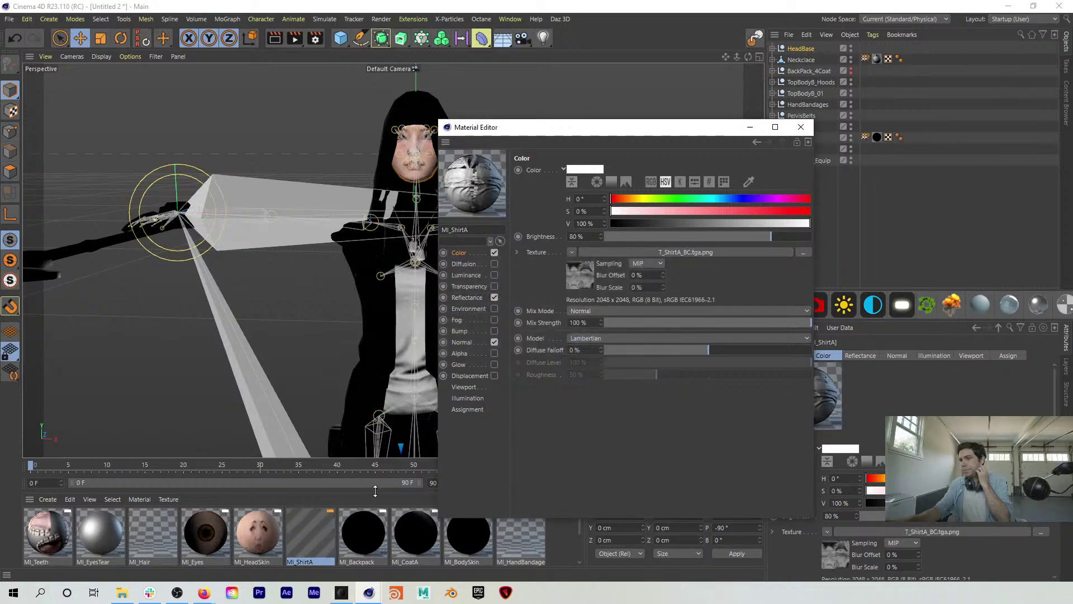
Step: Replace MI_CoatA's missing color texture with T_CoatA_BC.tga, copying the image to the project location
click(424, 539)
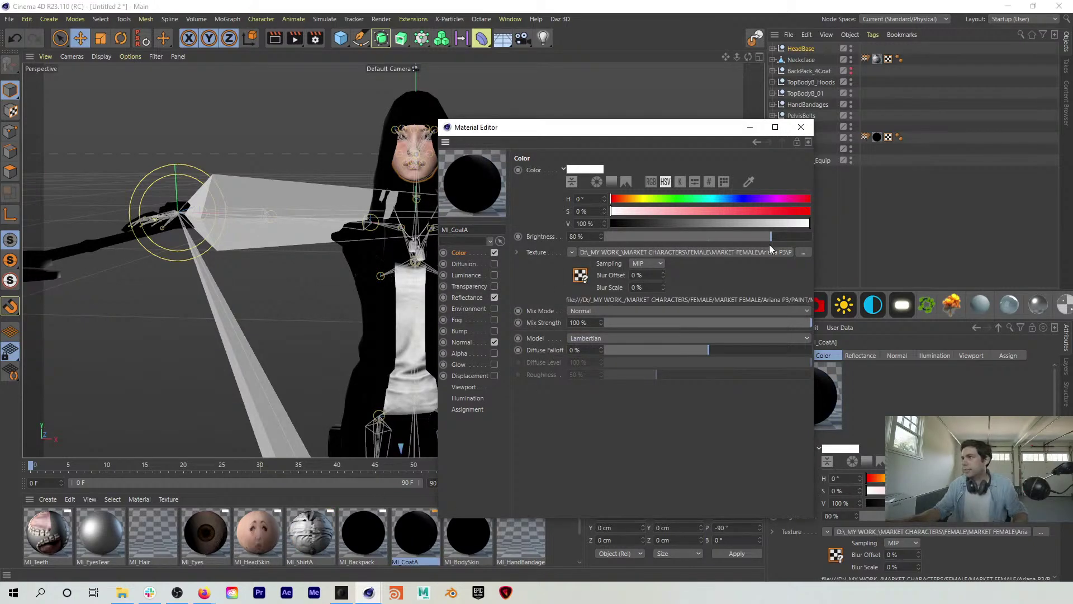
click(803, 252)
scroll(813, 287, down, 2)
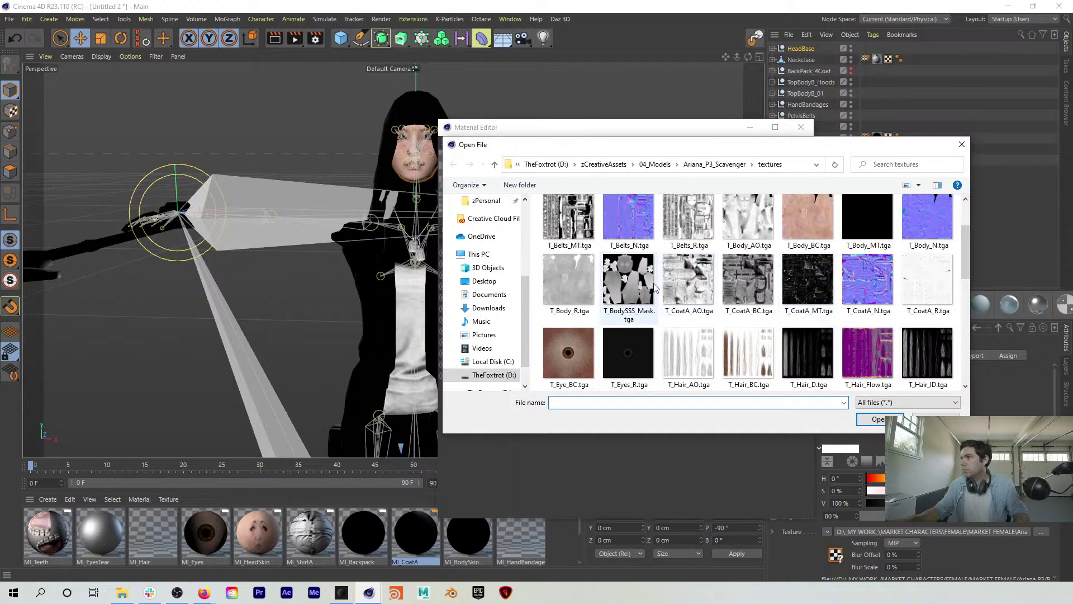
click(874, 419)
click(574, 346)
Step: Load T_CoatA_N.tga as MI_CoatA's normal texture, copying the image to the project location
click(470, 342)
click(803, 241)
scroll(812, 287, down, 2)
click(868, 280)
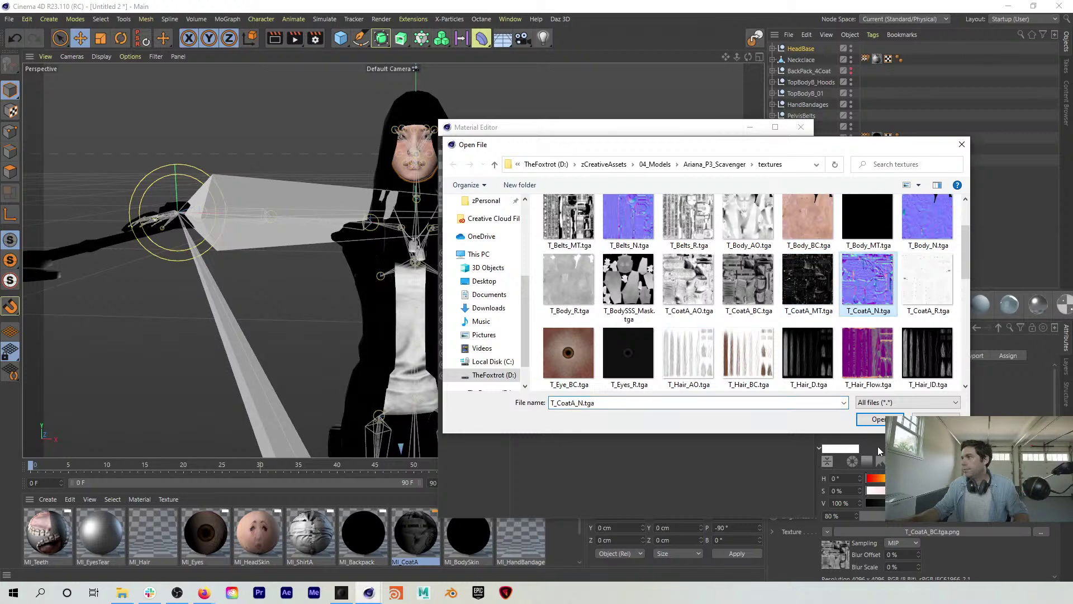
click(872, 419)
click(574, 343)
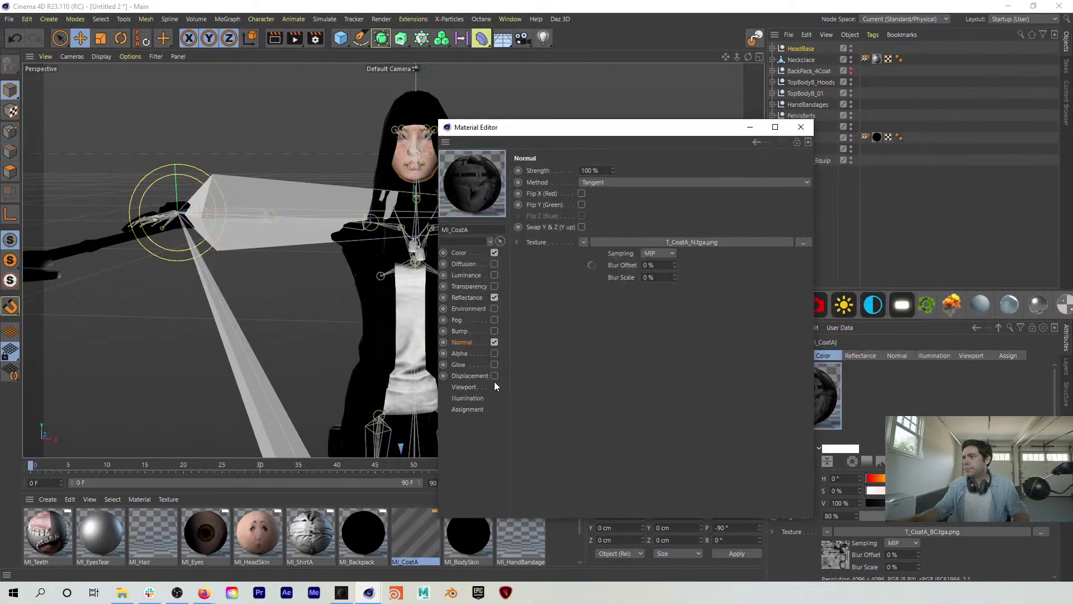
Step: Load T_Body_N.tga as the normal texture of the MI_BodySkin material, copying it to the project location
click(468, 544)
click(803, 242)
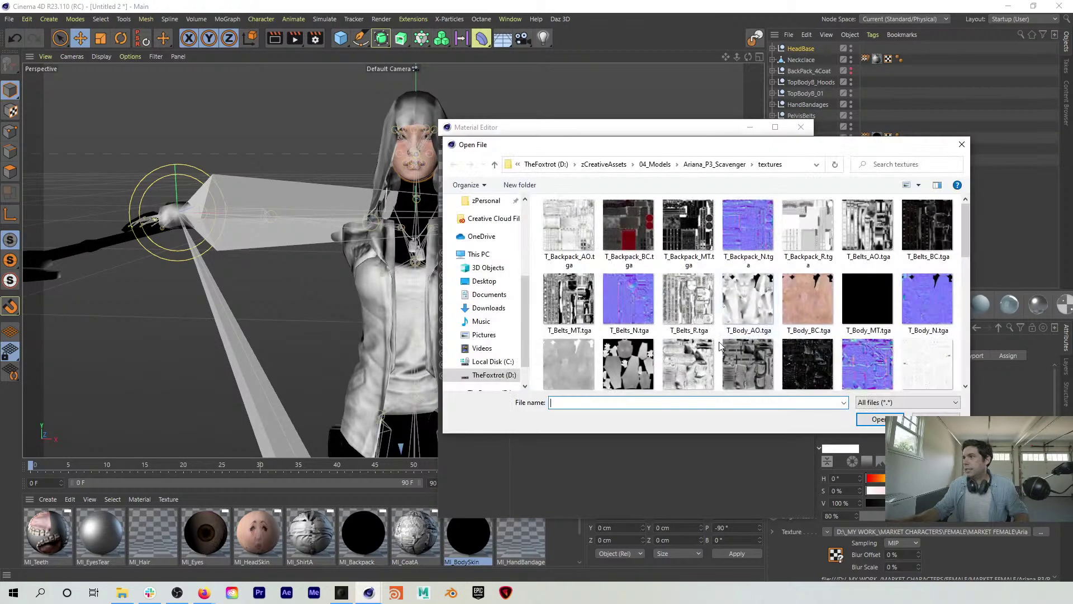
click(939, 305)
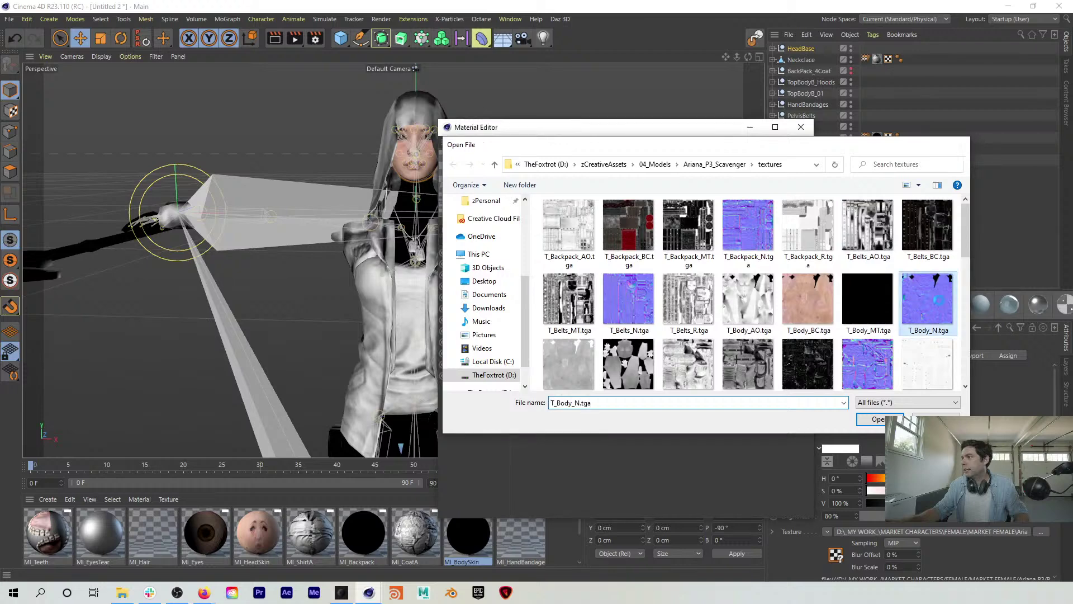
double_click(939, 300)
click(573, 342)
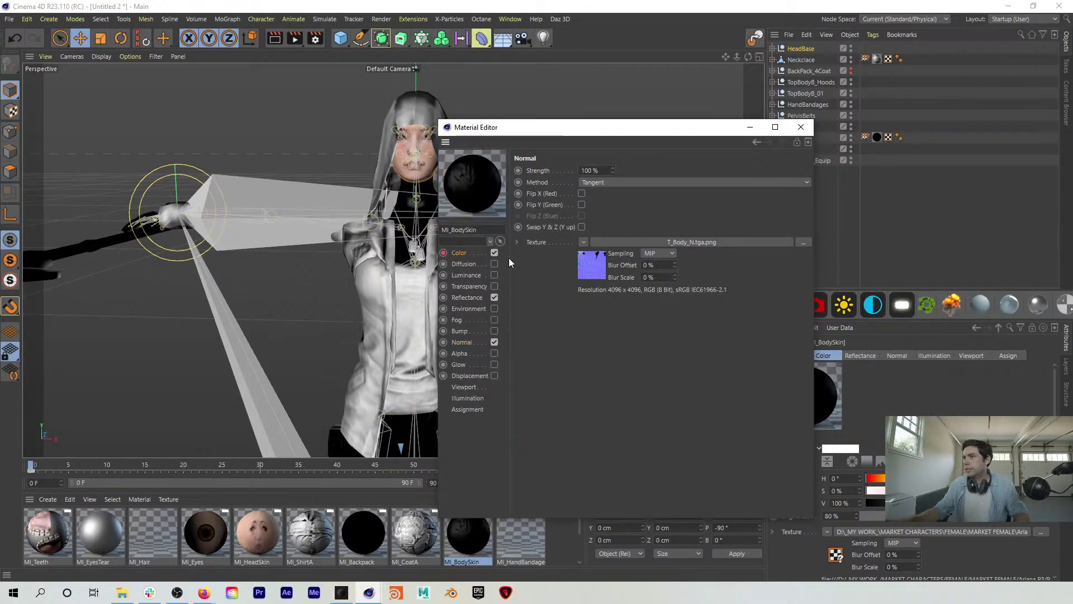
Step: Load T_Body_BC.tga from the Ariana_P3_Scavenger textures folder into MI_BodySkin's normal texture slot, copying it to the project location
click(810, 244)
scroll(684, 295, down, 3)
scroll(718, 299, up, 1)
scroll(718, 299, up, 1)
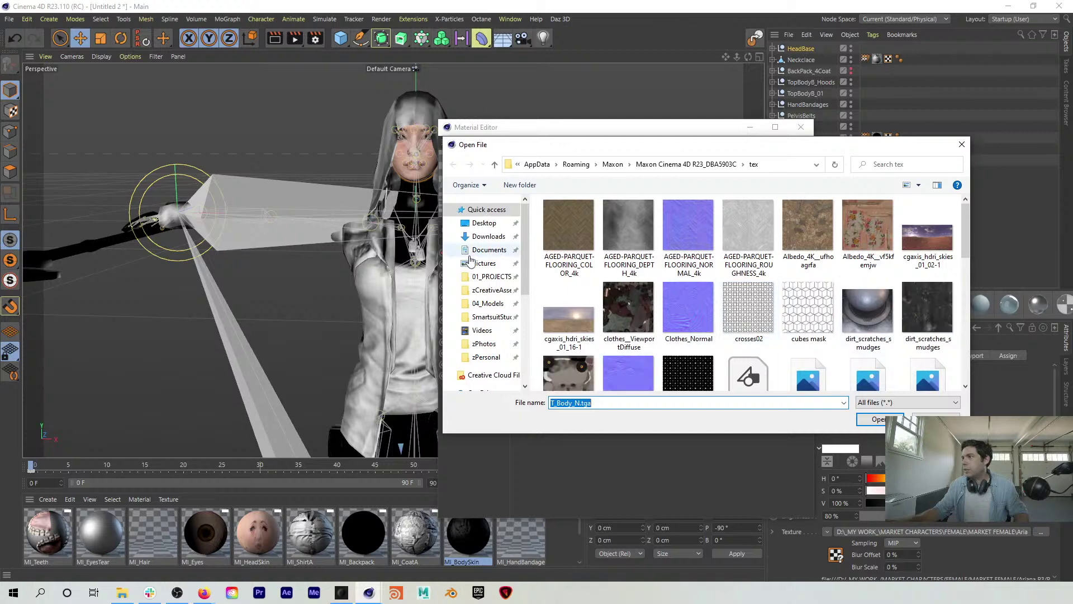
click(511, 288)
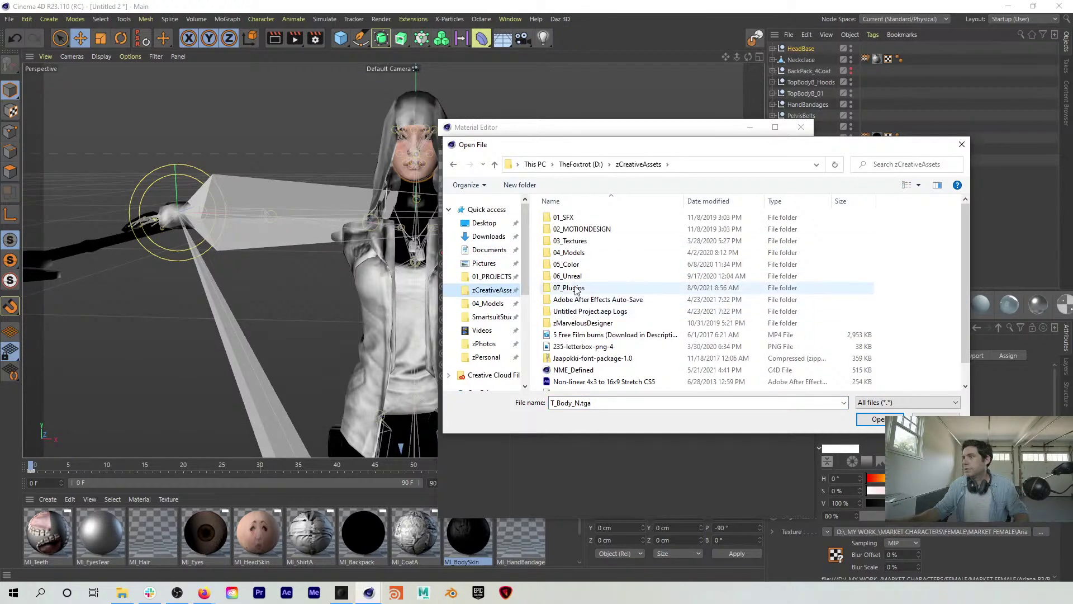
double_click(578, 254)
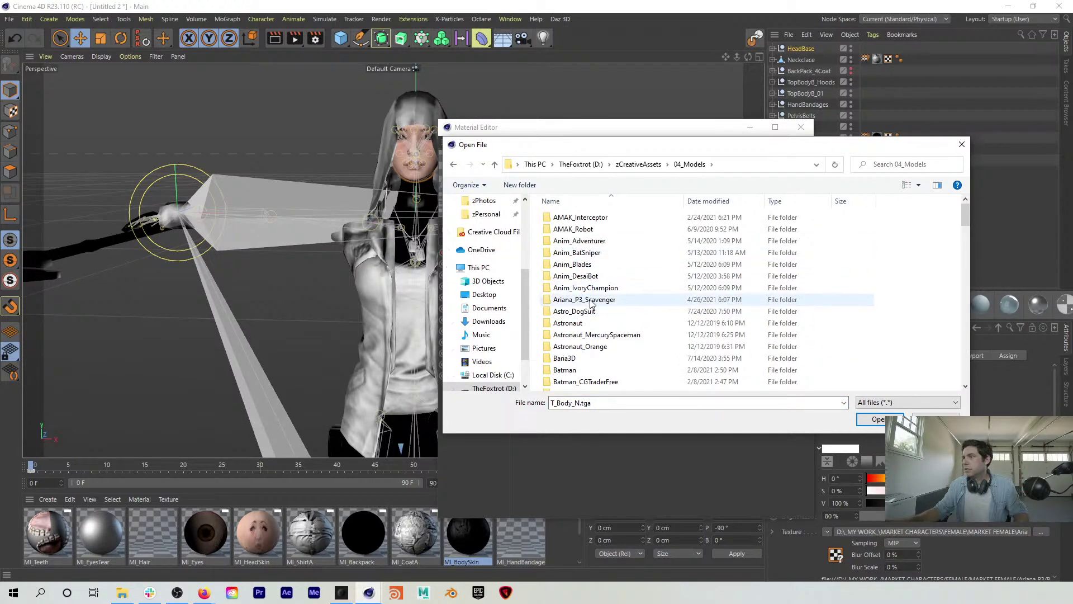
double_click(584, 300)
double_click(576, 252)
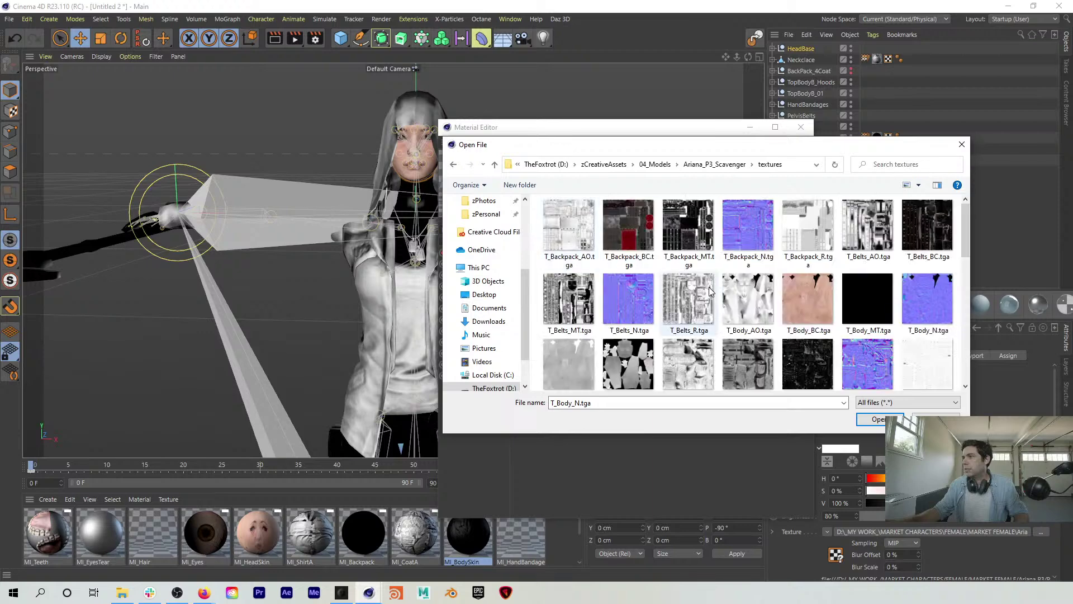
click(813, 305)
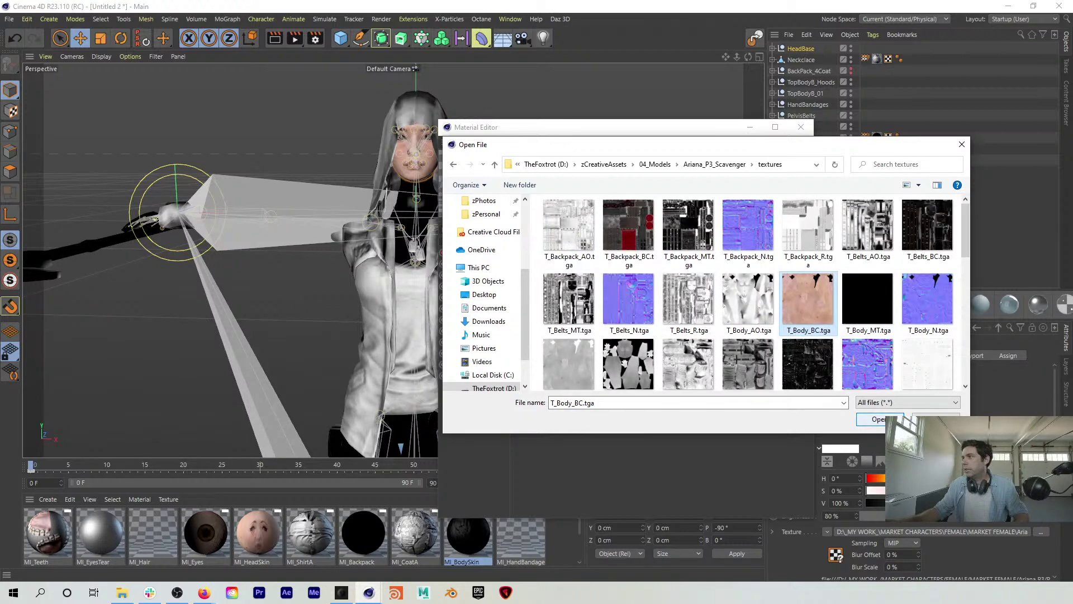
click(891, 420)
click(580, 347)
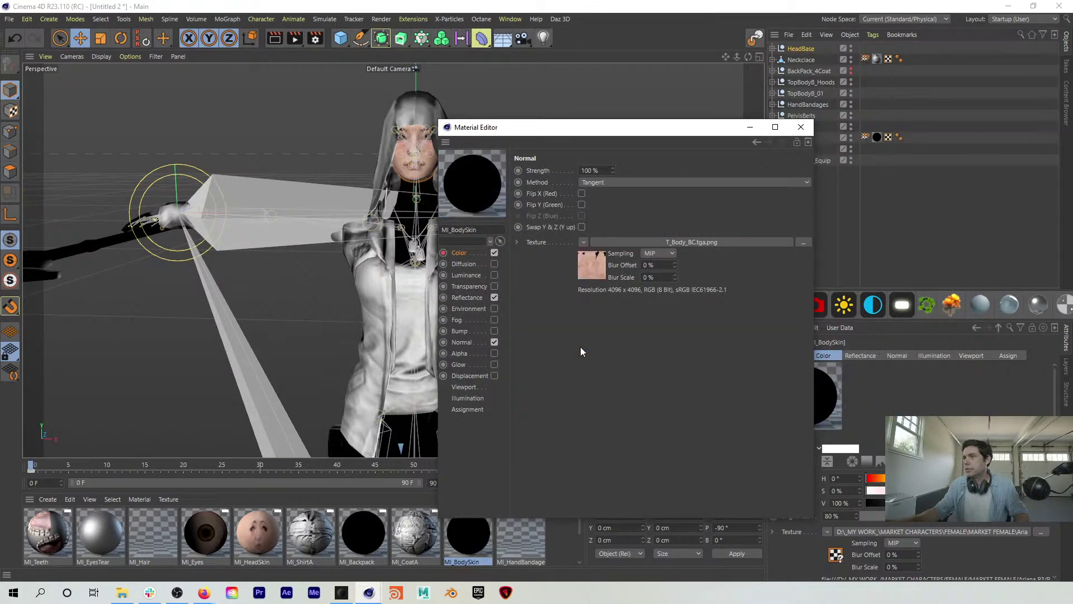
Step: Replace the wrong image in MI_BodySkin's normal channel with T_Body_N.tga from the Ariana_P3_Scavenger textures folder, copying it to the project location
mouse_move(174, 222)
alt+mouse_down()
mouse_move(253, 253)
mouse_move(169, 237)
alt+mouse_up()
click(458, 253)
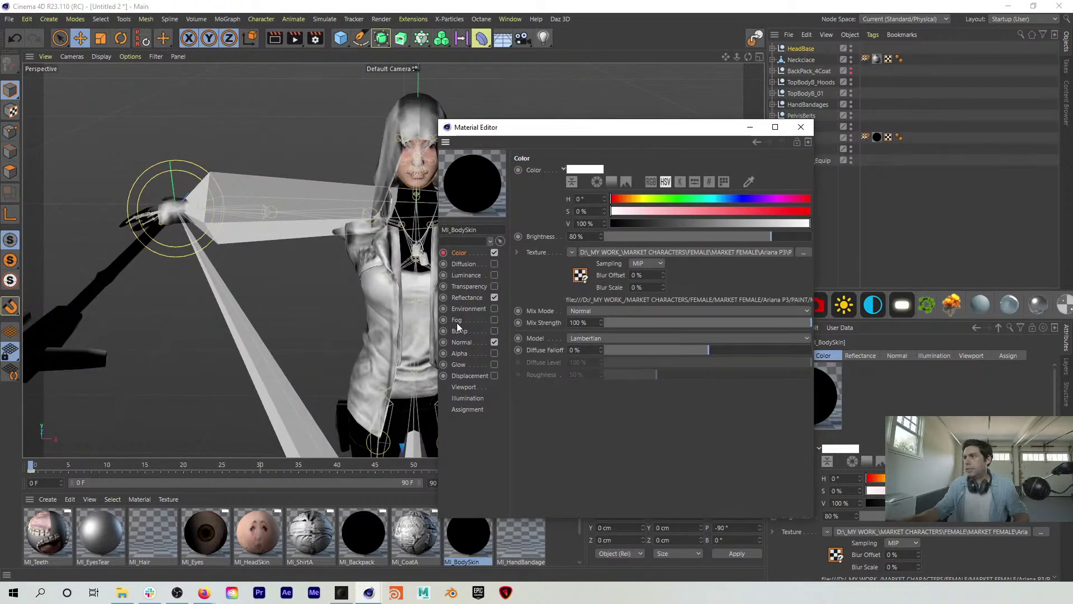
click(461, 342)
click(801, 245)
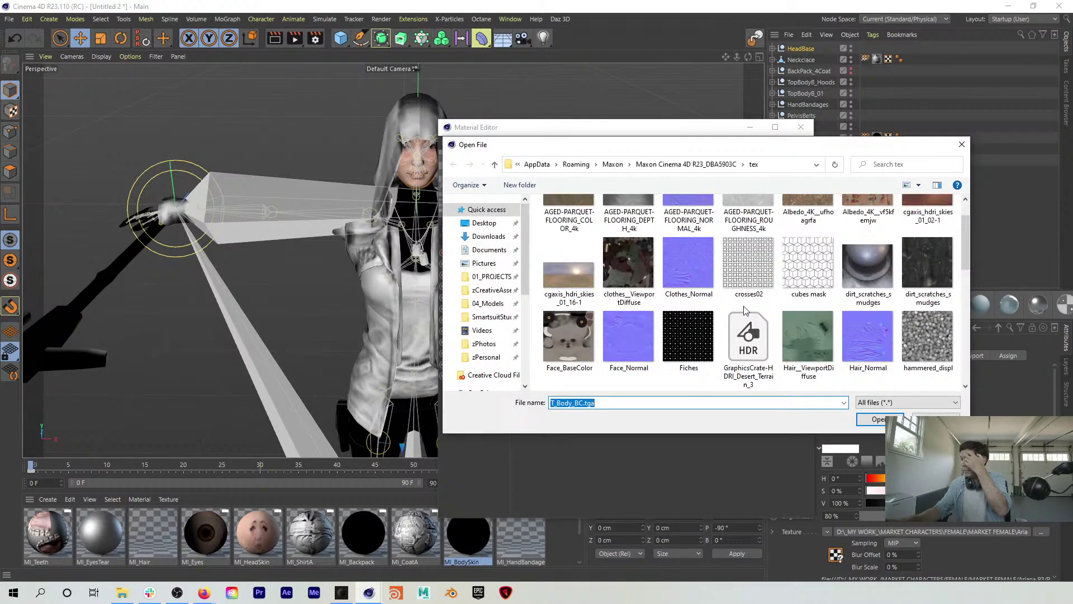
scroll(744, 310, up, 2)
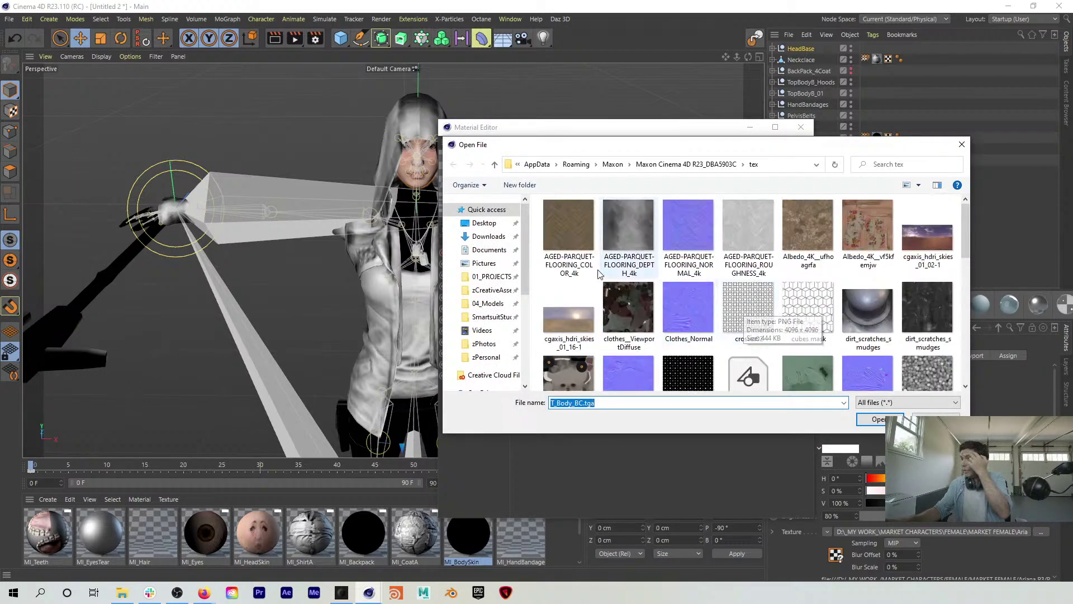
click(488, 290)
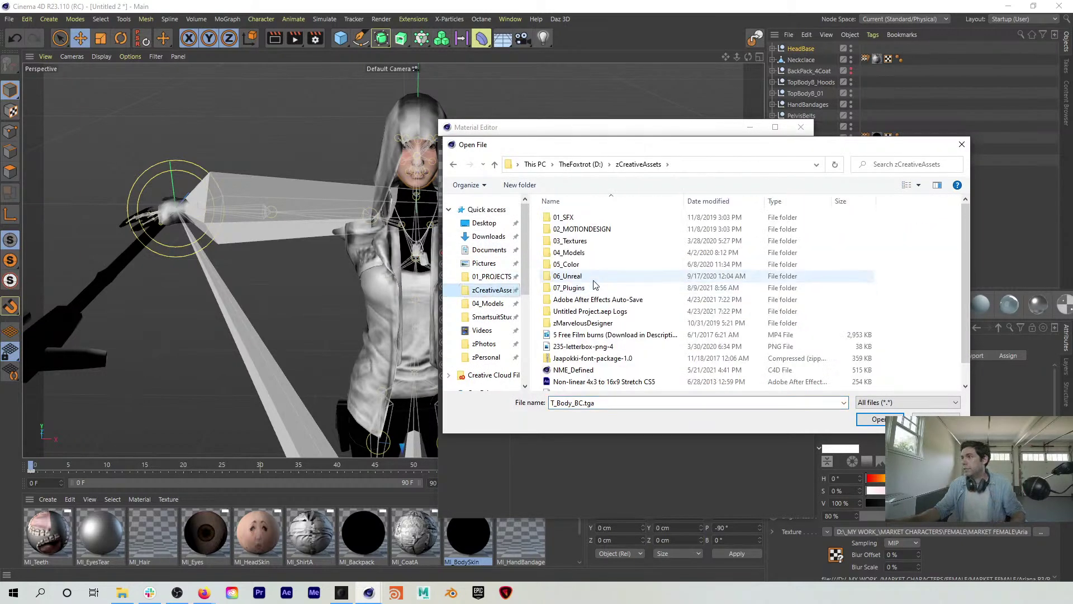
double_click(584, 253)
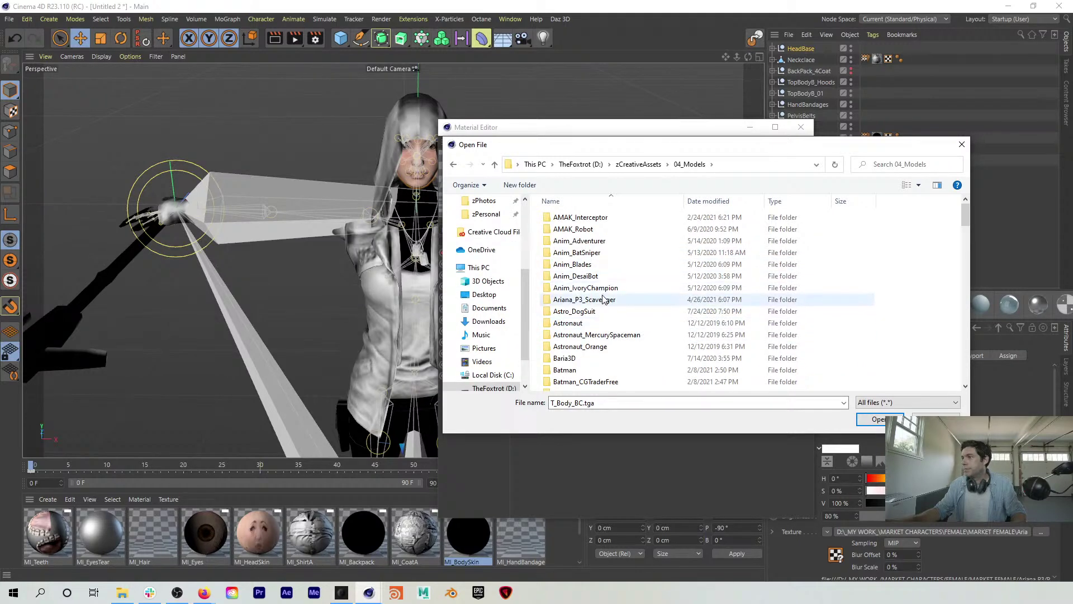
double_click(584, 300)
double_click(576, 252)
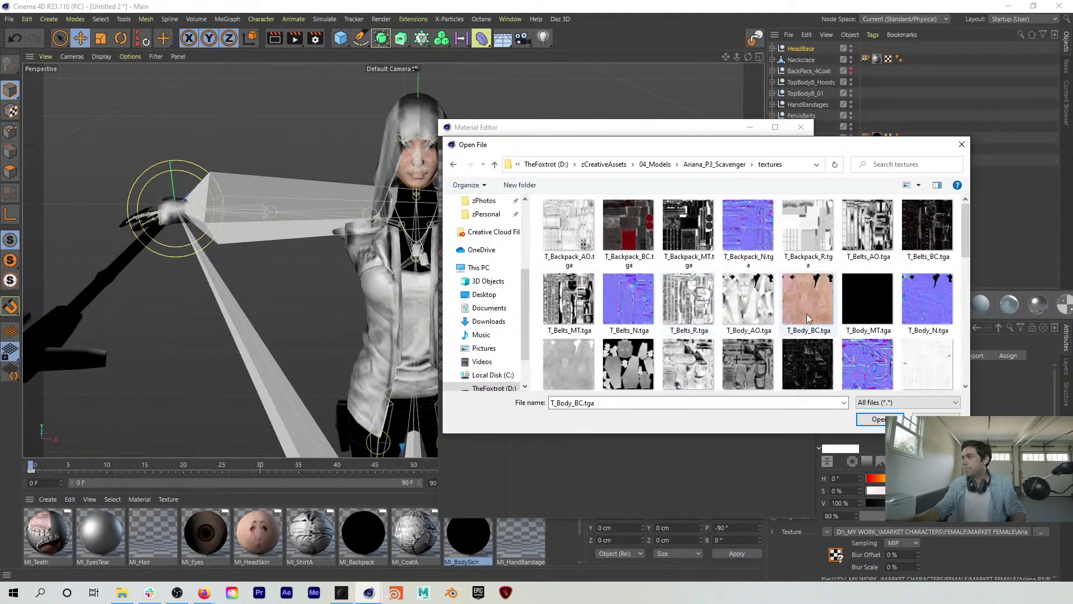
double_click(938, 304)
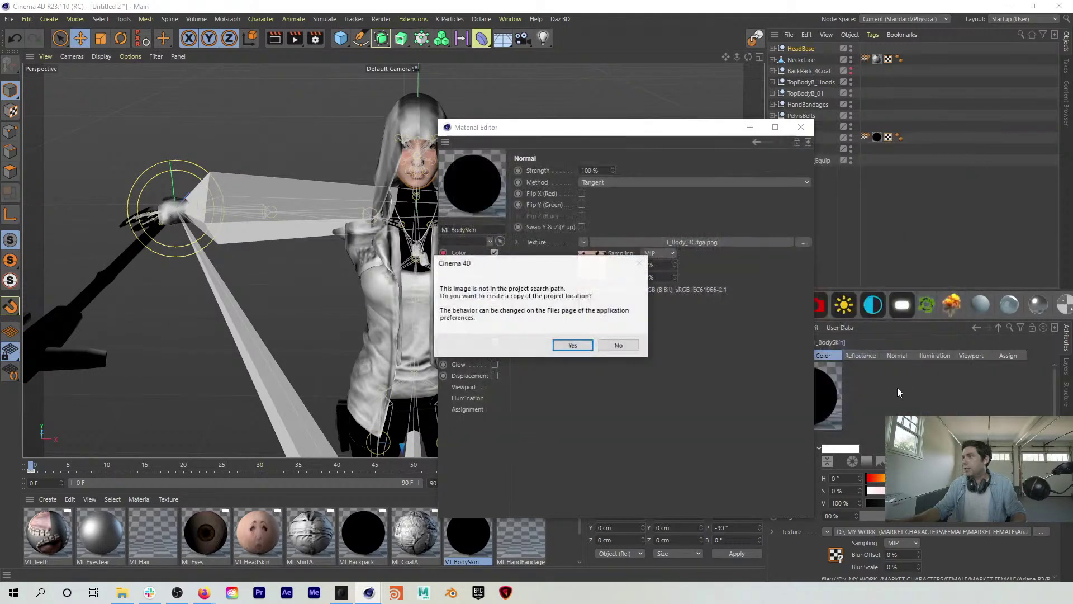
click(572, 345)
Step: Load T_Body_BC.tga as MI_BodySkin's color texture, copying the image to the project location
click(460, 254)
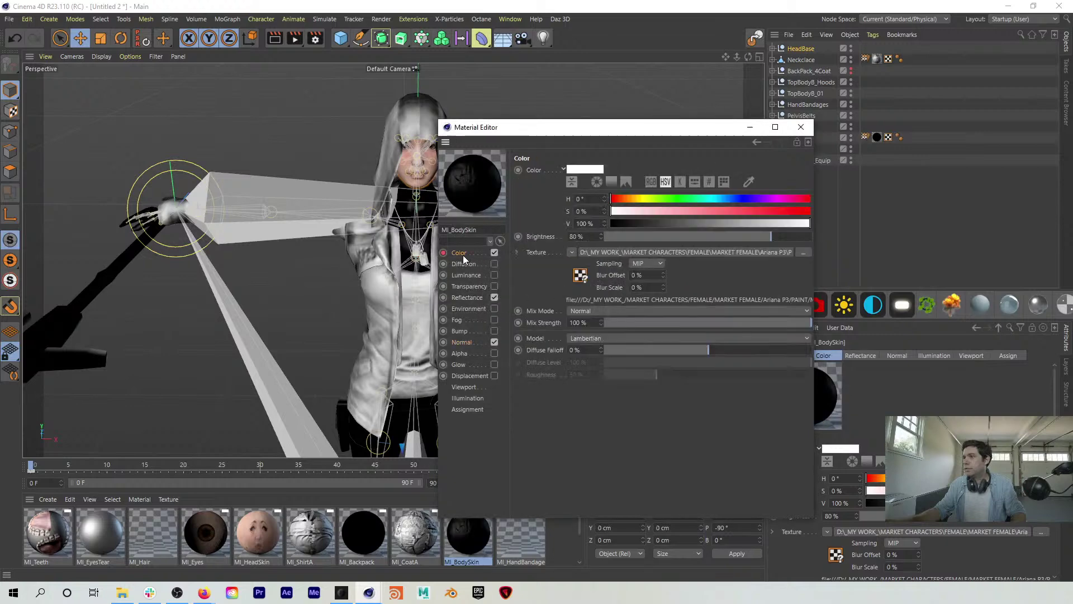
click(803, 254)
double_click(805, 294)
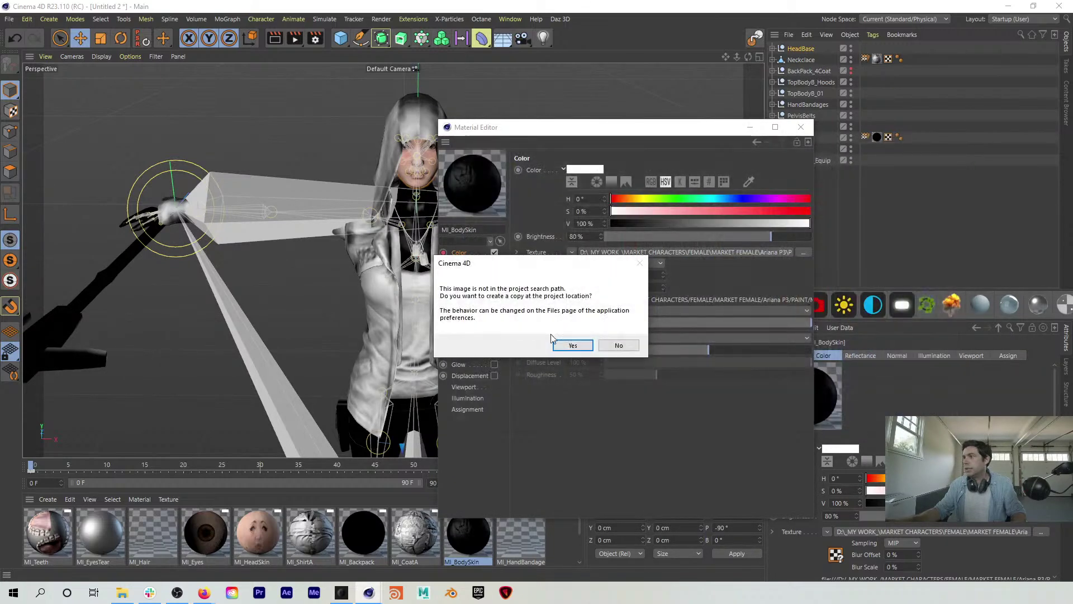
click(573, 345)
Step: Load T_HandBandages_BC.tga as the color texture of the MI_HandBandages material, copying it to the project location
click(512, 539)
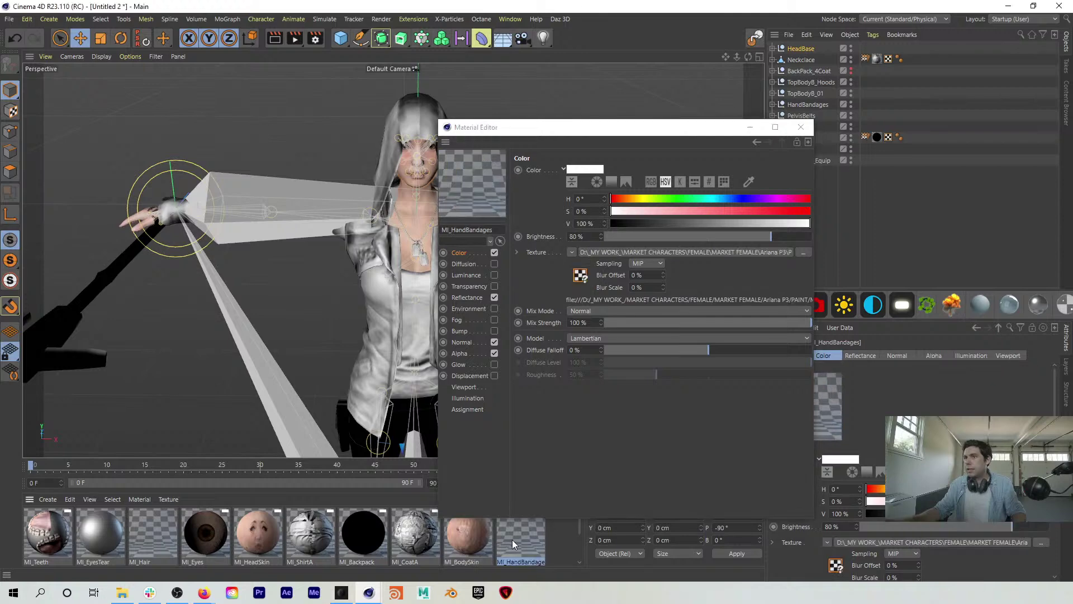
click(800, 254)
scroll(728, 334, down, 2)
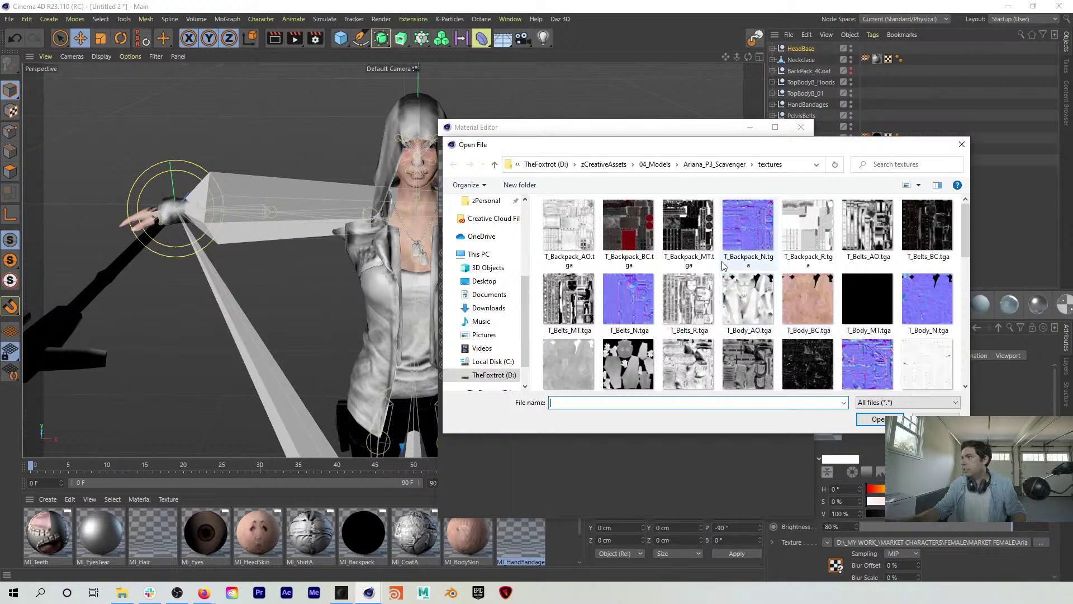
scroll(726, 324, down, 1)
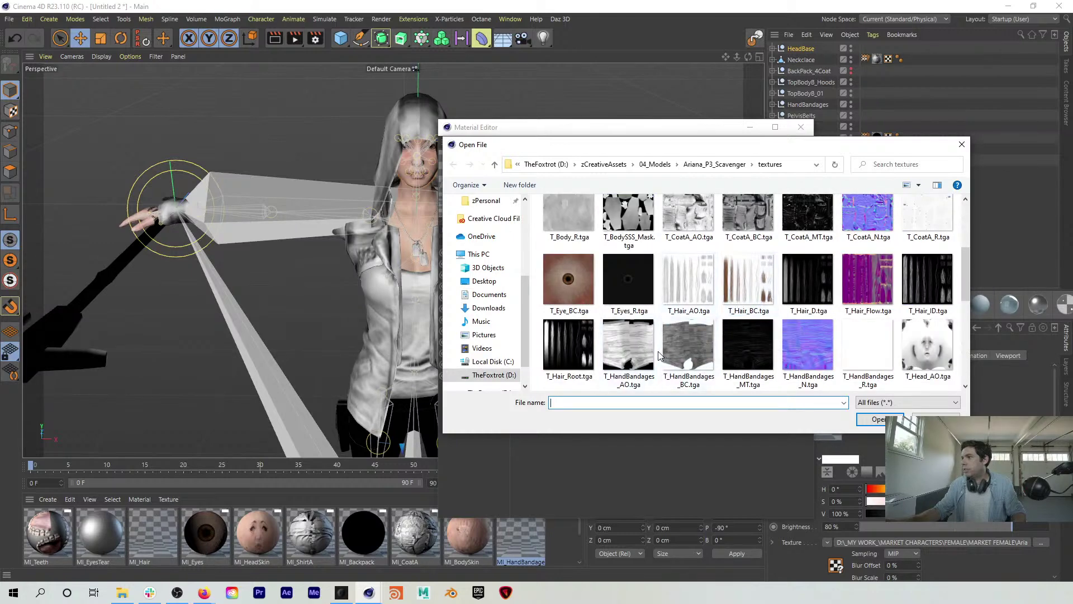
double_click(687, 347)
click(573, 345)
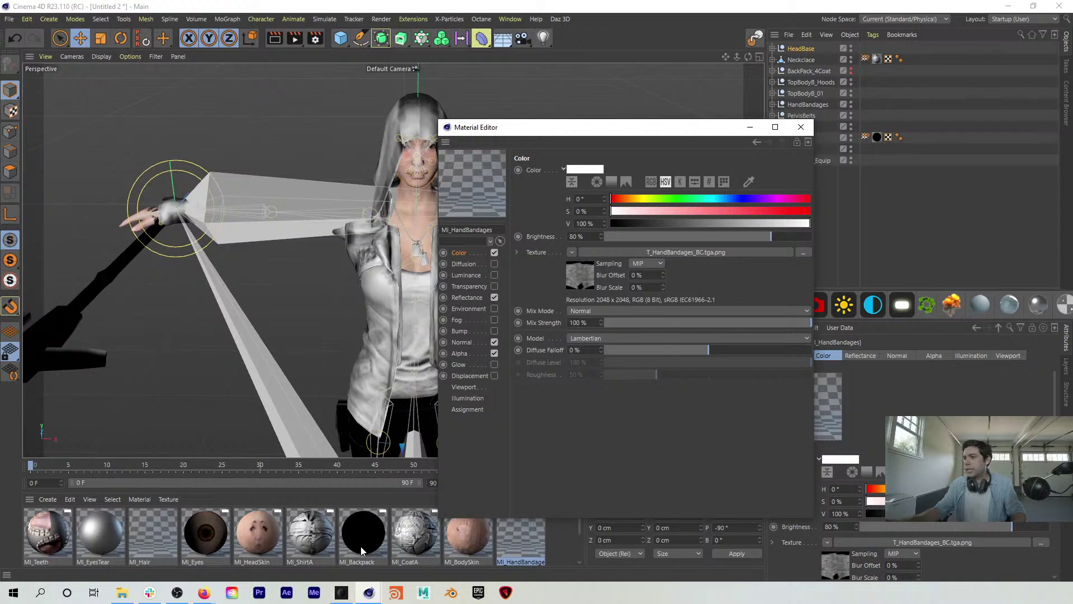
Step: Load T_Belts_BC.tga from the Ariana_P3_Scavenger textures folder as MI_Belts' color texture, without copying it to the project location
scroll(361, 551, down, 2)
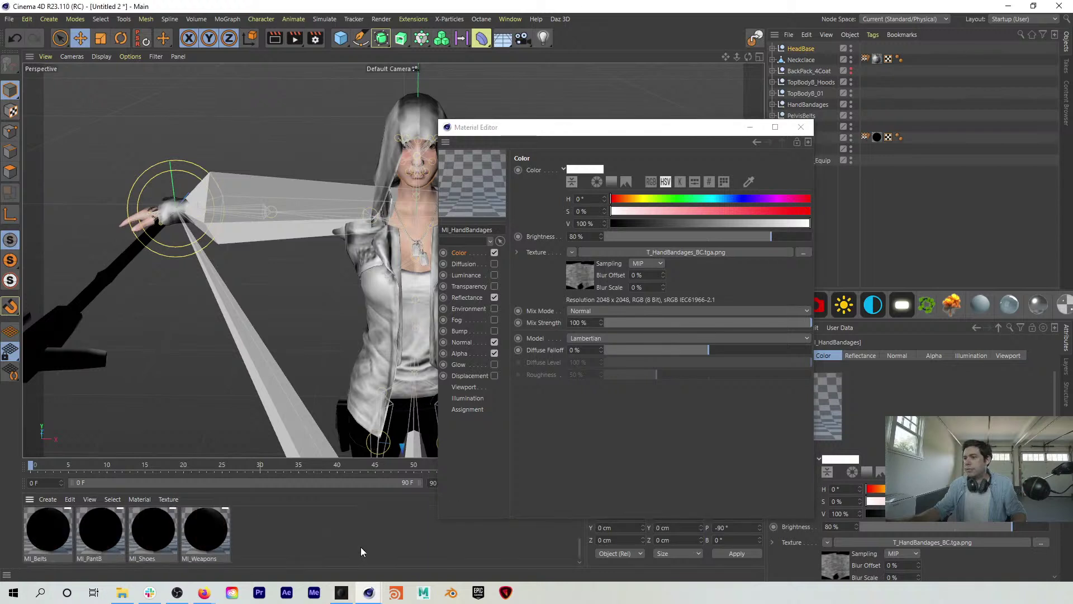
click(58, 539)
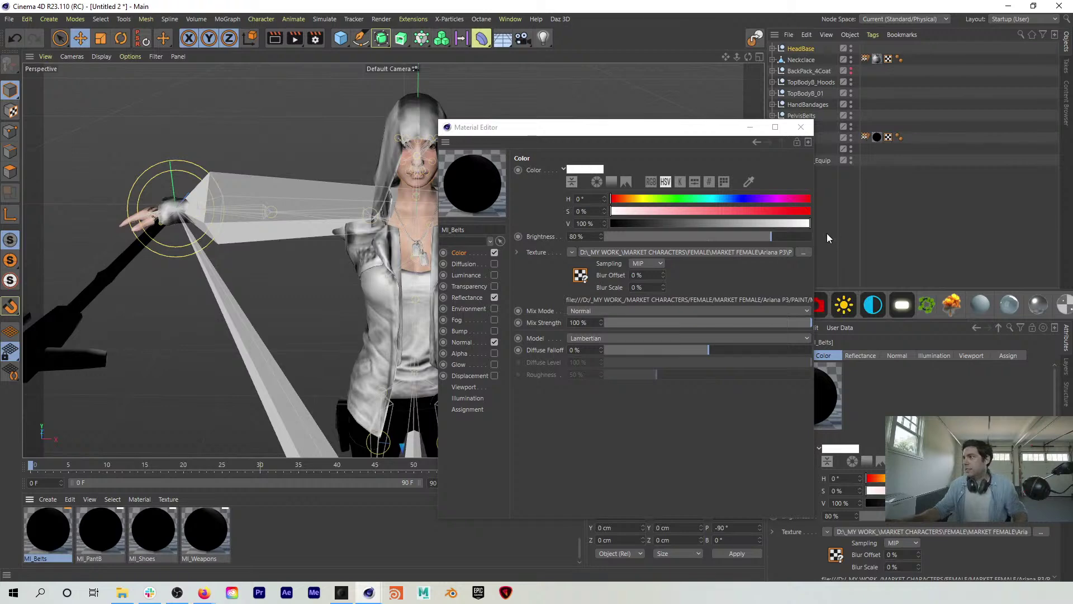
click(801, 254)
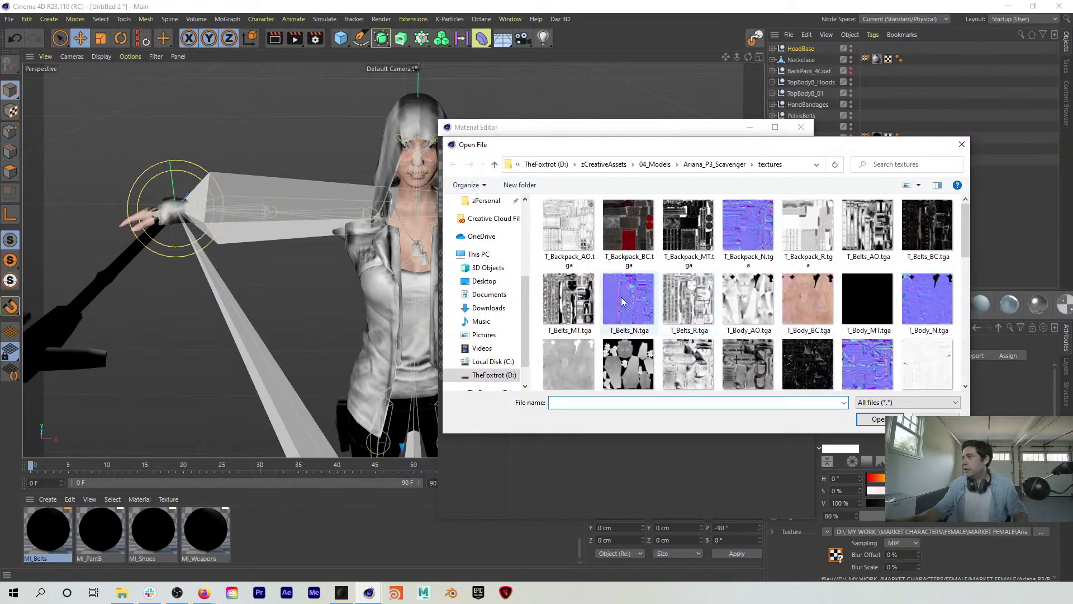
click(937, 251)
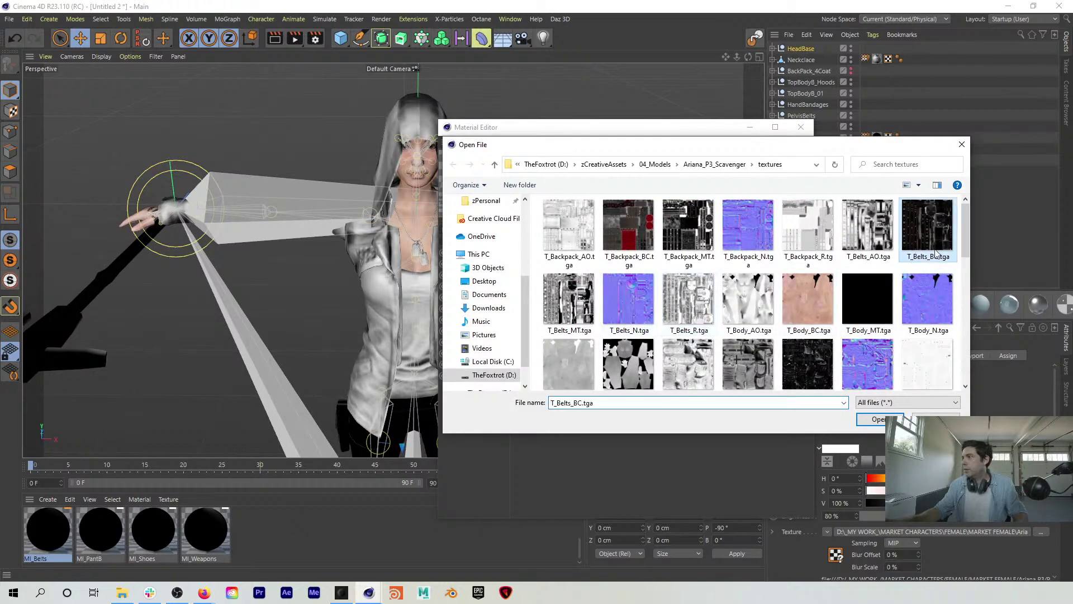
click(879, 420)
click(618, 343)
Step: Load T_PantB_BC.tga as the color texture of the MI_PantB material, copying the image to the project location
click(115, 523)
click(804, 249)
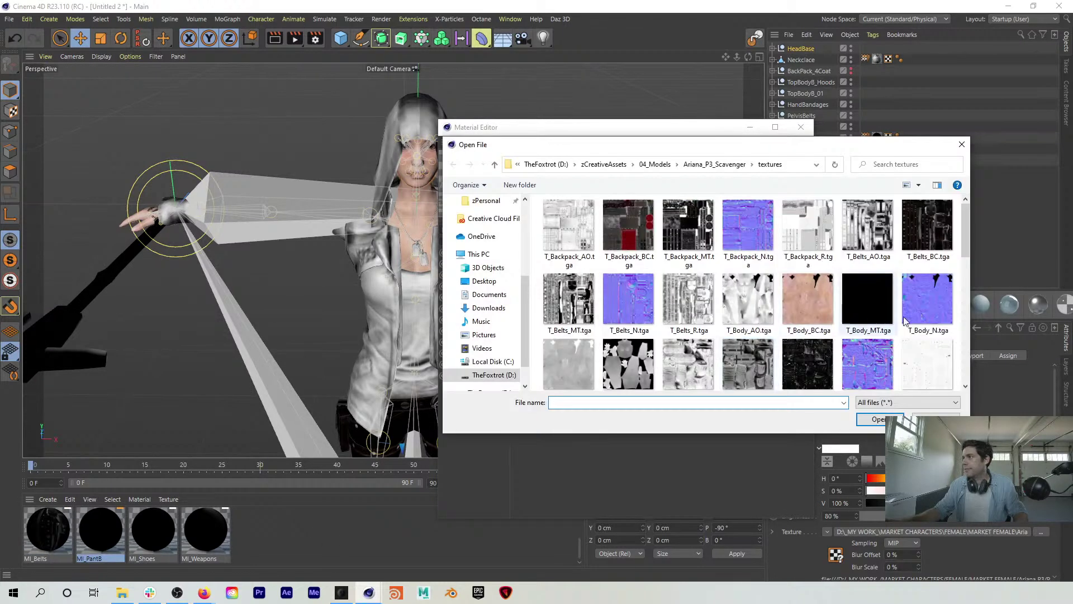
scroll(891, 328, down, 3)
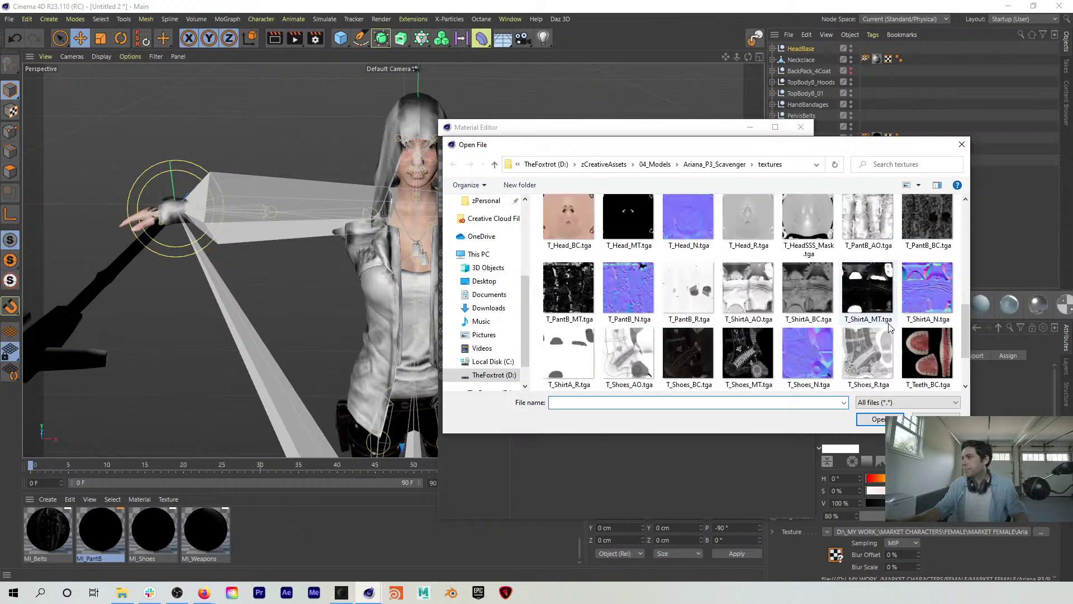
double_click(927, 219)
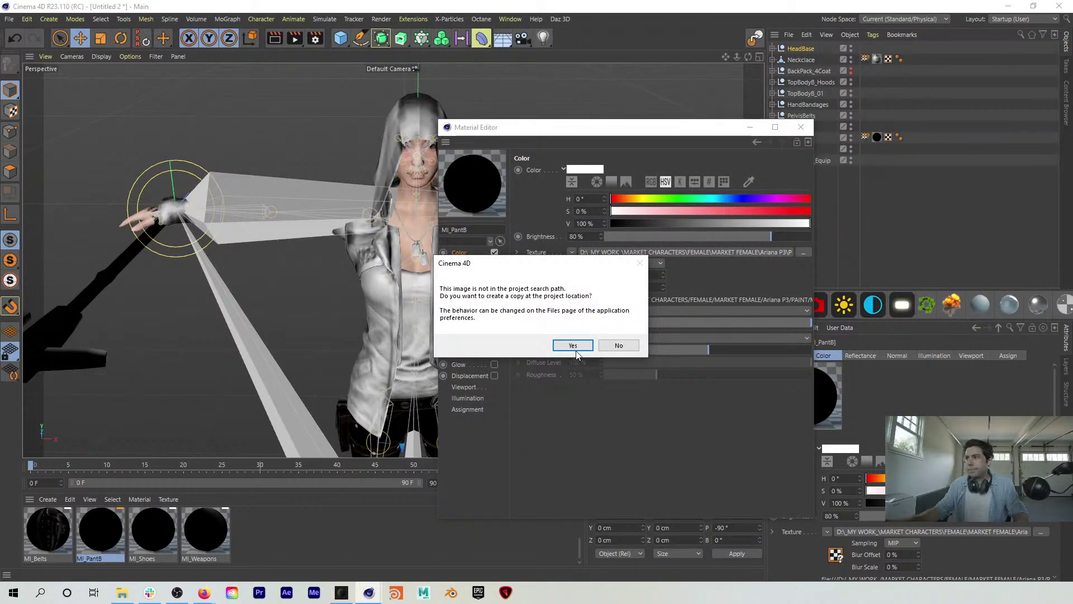
click(573, 346)
Step: Load T_Shoes_BC.tga as MI_Shoes' color texture, copying it to the project location, and close the Material Editor
click(162, 528)
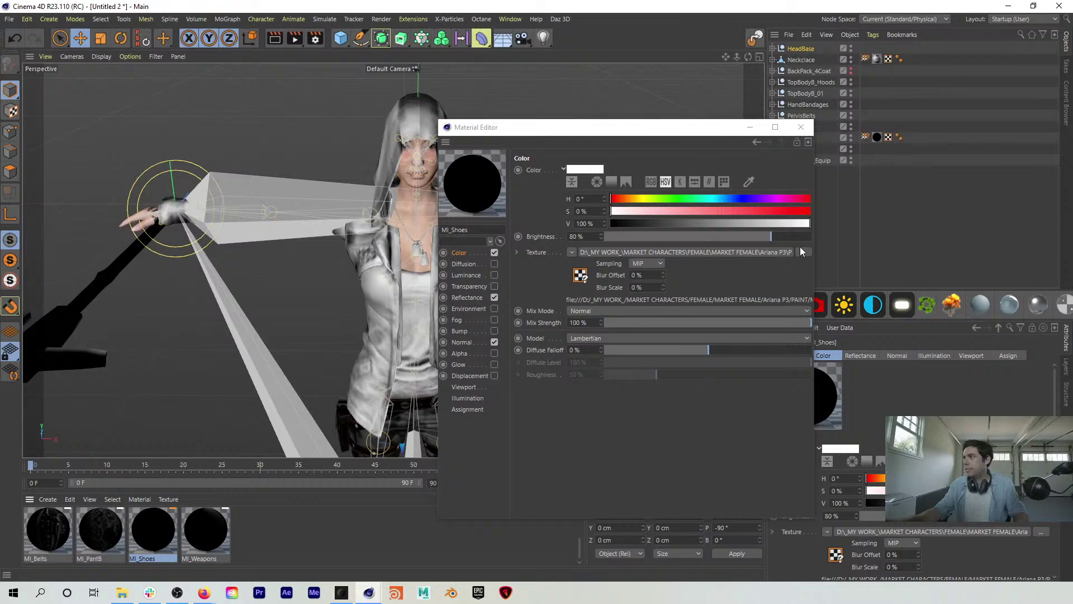
click(802, 252)
scroll(800, 330, down, 10)
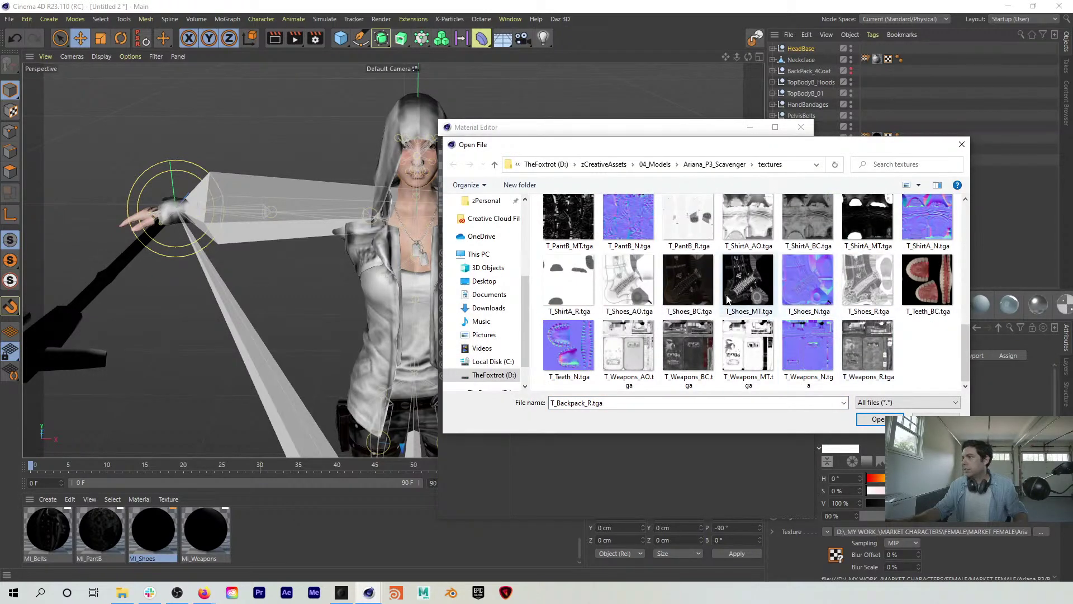
double_click(700, 289)
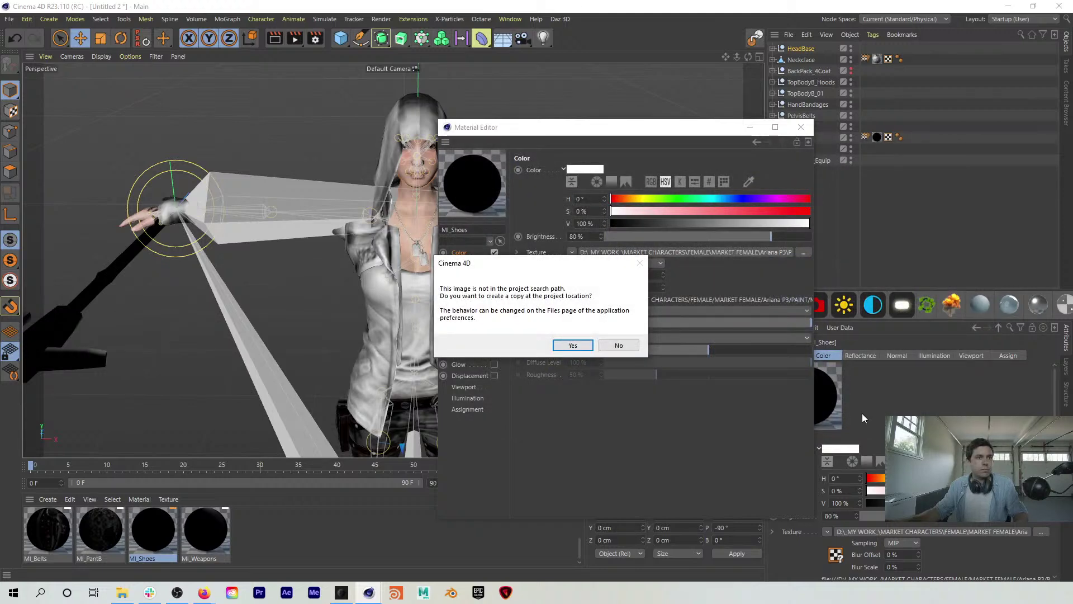
click(573, 345)
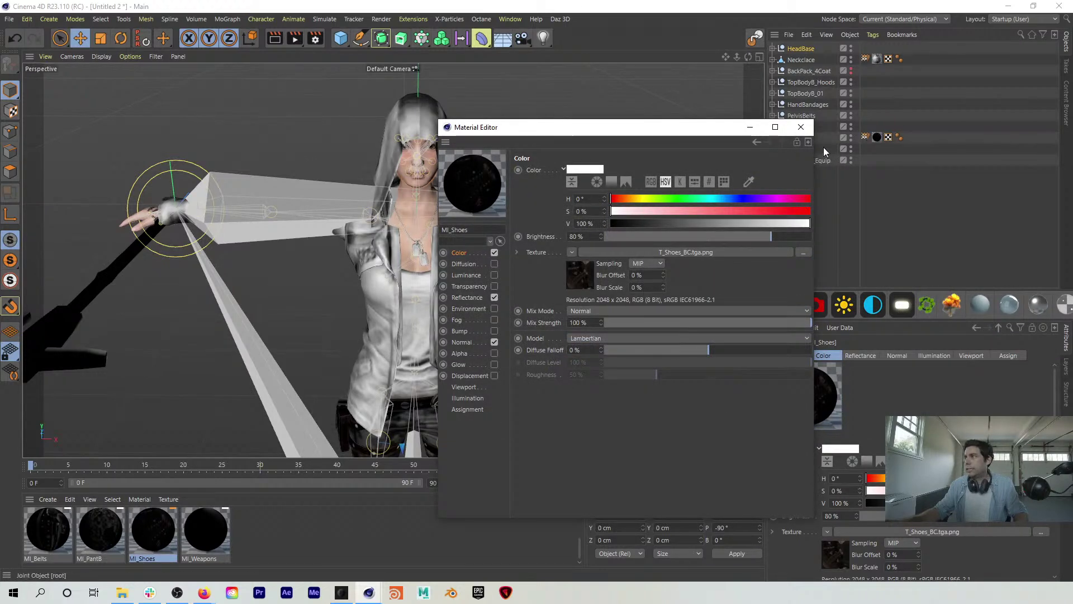
click(800, 127)
Step: Delete the Shield_Equiped mesh and the black weapon mesh at the character's opposite hand
alt+drag(367, 216, 316, 213)
click(317, 214)
click(264, 203)
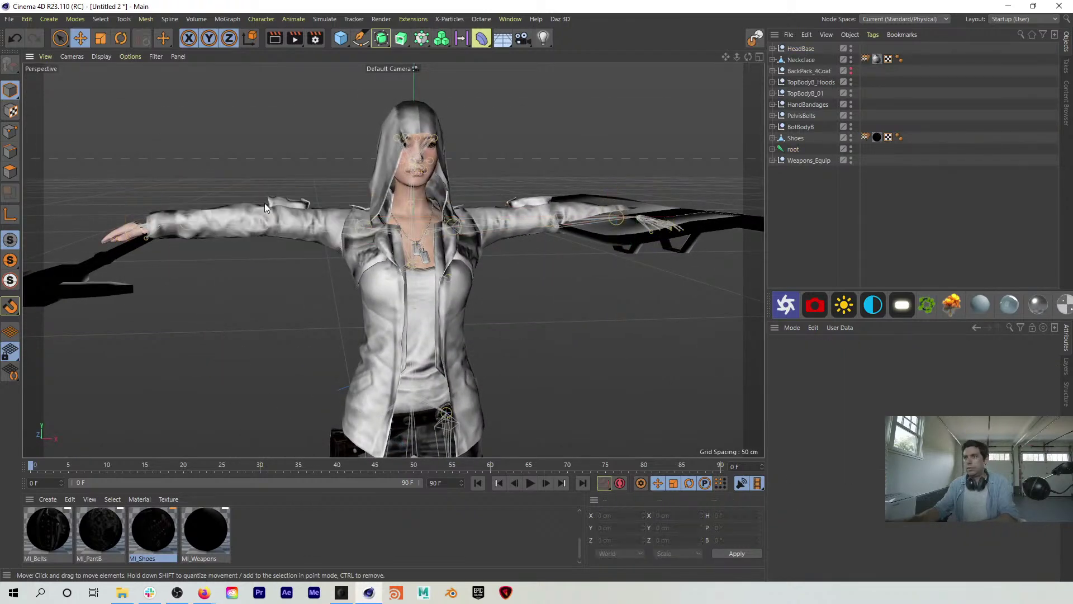
click(640, 239)
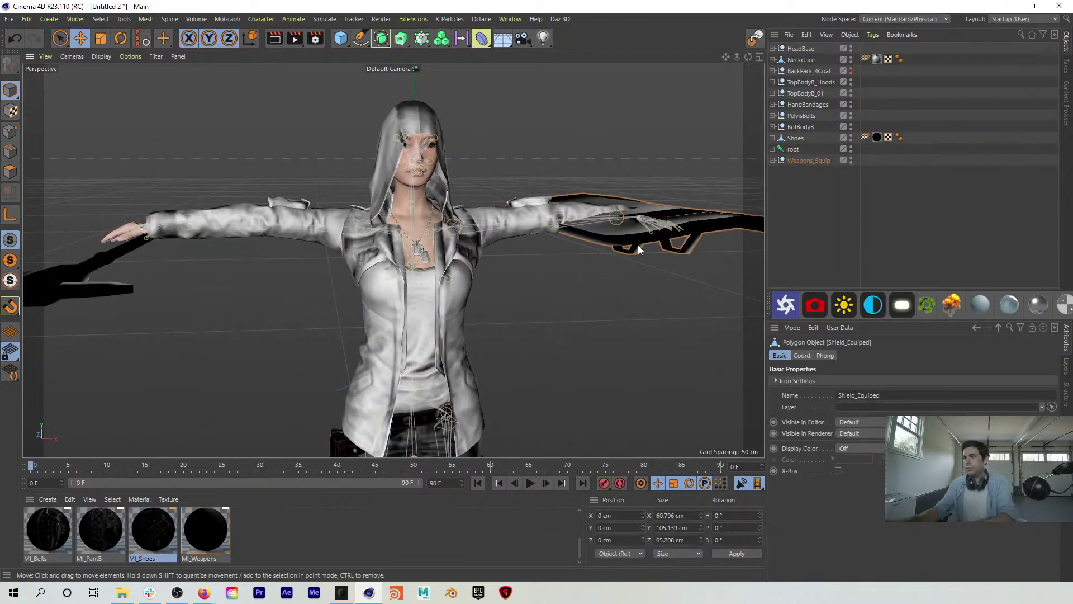
key(Delete)
click(102, 270)
key(Delete)
Step: Examine the retextured character in the viewport, from the full body up to the head and torso
alt+middle_drag(440, 328, 447, 68)
alt+drag(451, 381, 454, 367)
alt+right_drag(454, 367, 383, 364)
alt+middle_drag(384, 363, 451, 283)
mouse_move(452, 284)
alt+mouse_down()
mouse_move(342, 309)
mouse_move(517, 307)
mouse_move(462, 307)
mouse_move(436, 290)
alt+mouse_up()
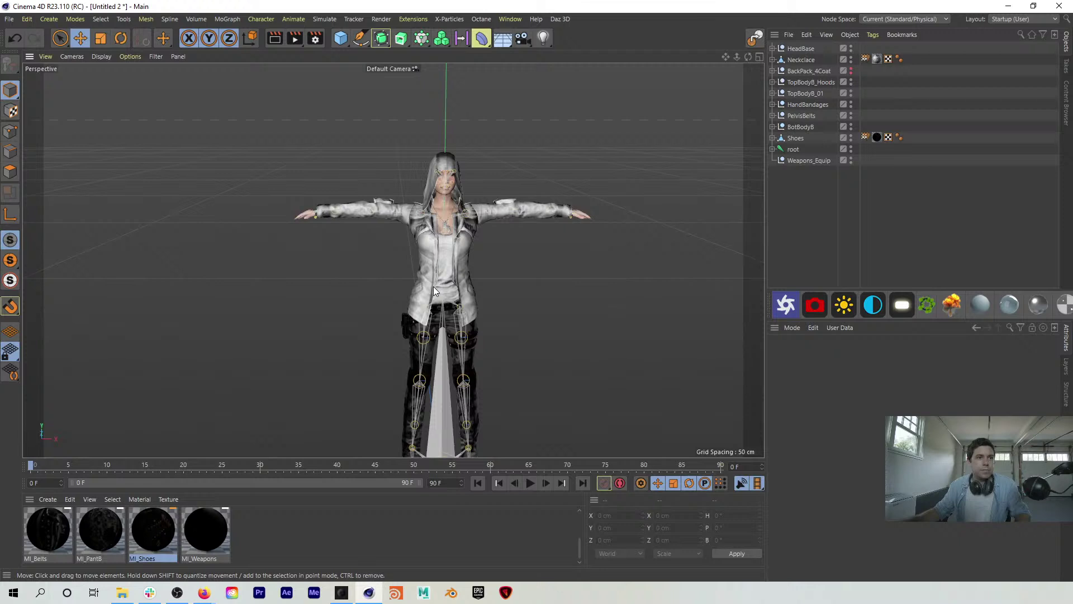
scroll(512, 173, up, 3)
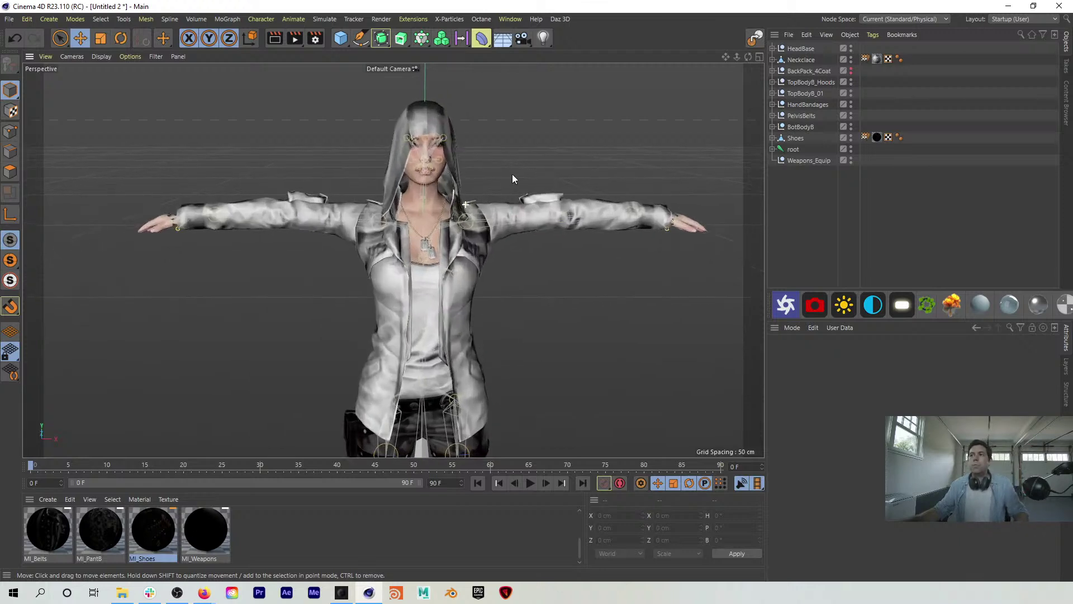
scroll(427, 161, up, 3)
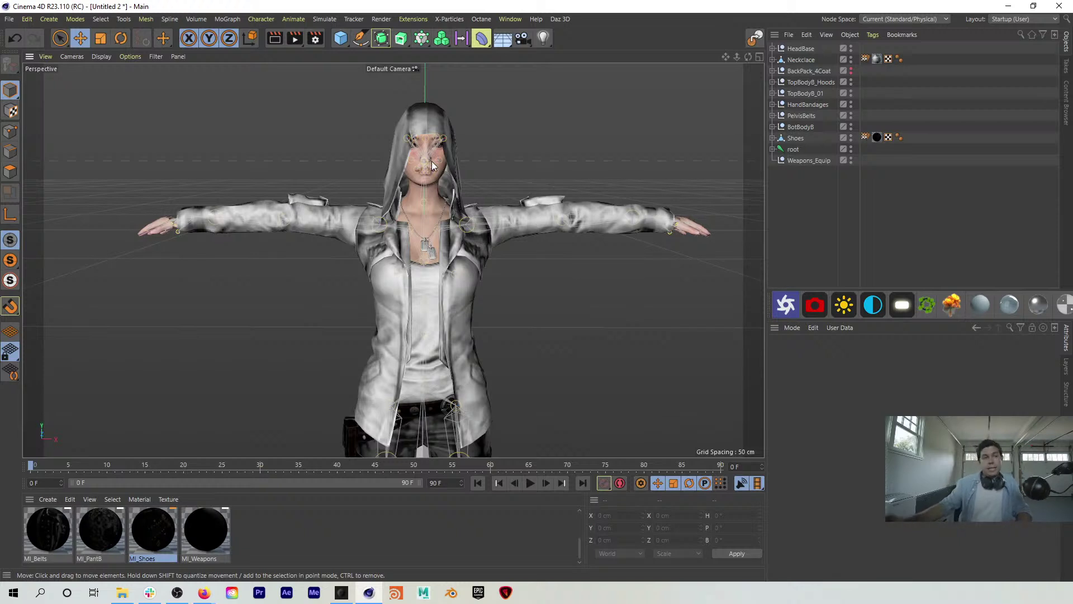
scroll(452, 190, up, 2)
scroll(452, 190, down, 5)
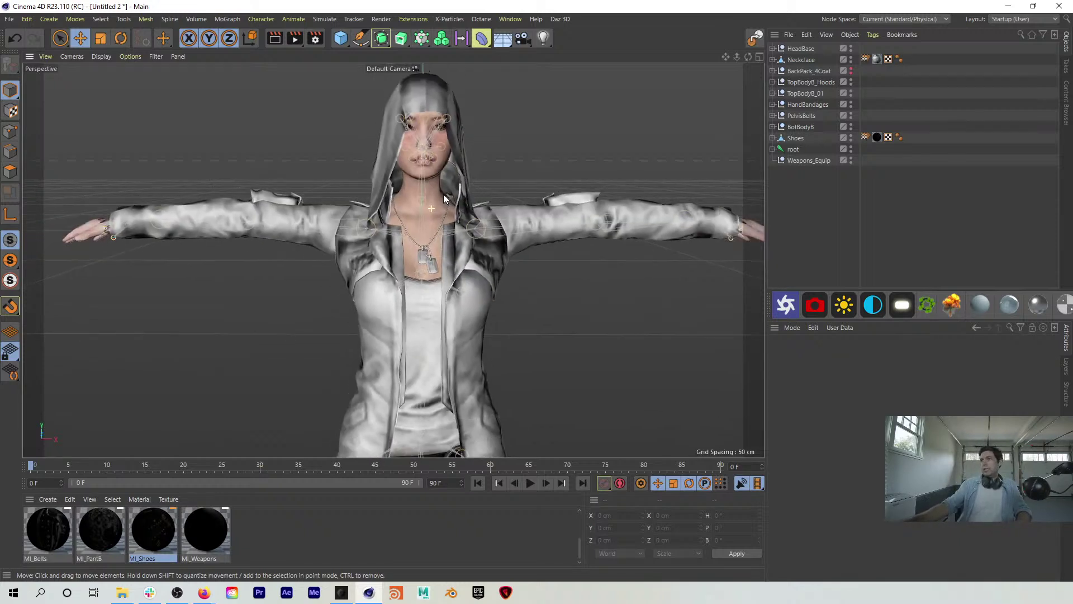
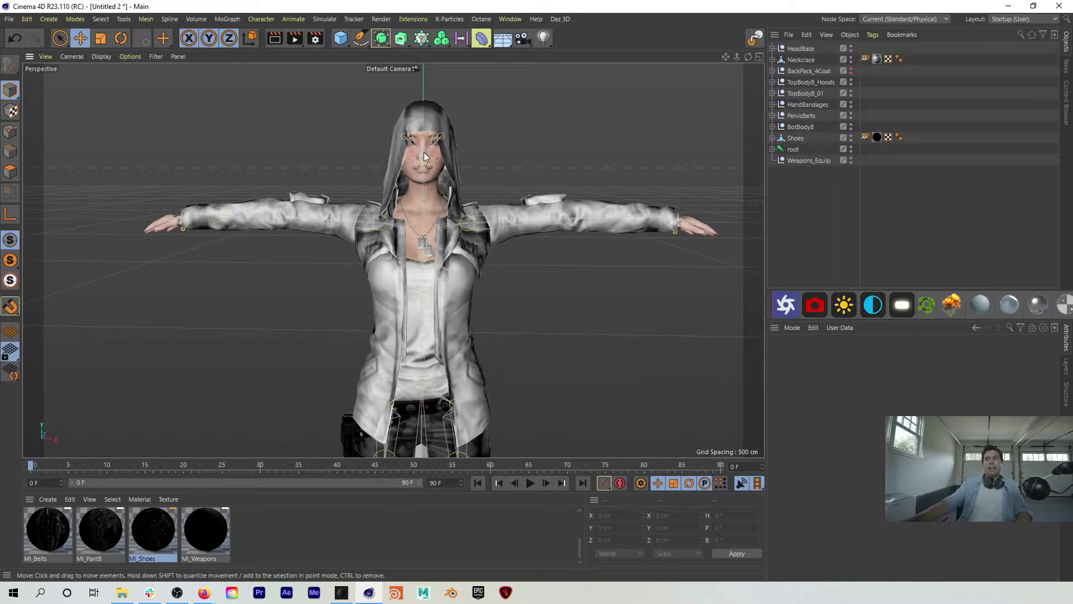
Step: Delete the leftover Weapons_Equip null from the object hierarchy
click(791, 159)
key(Delete)
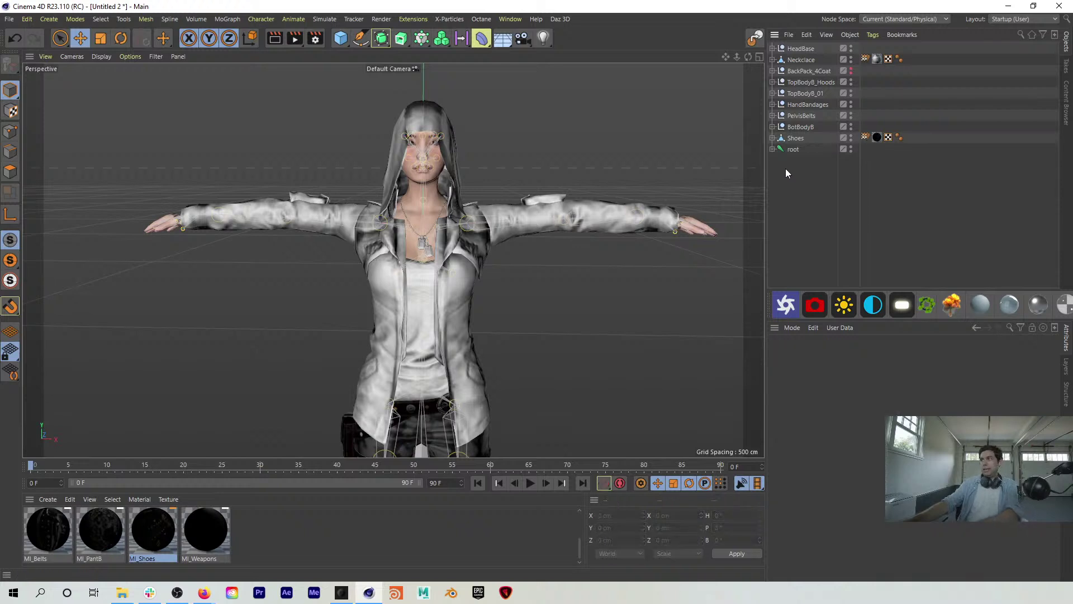
click(801, 50)
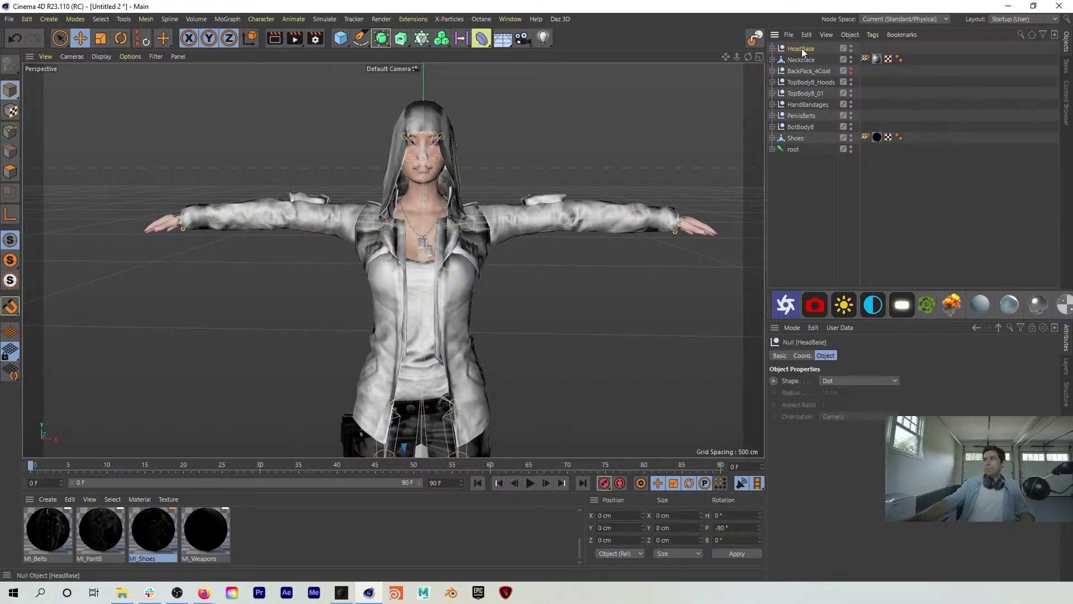
click(816, 179)
click(848, 50)
click(815, 210)
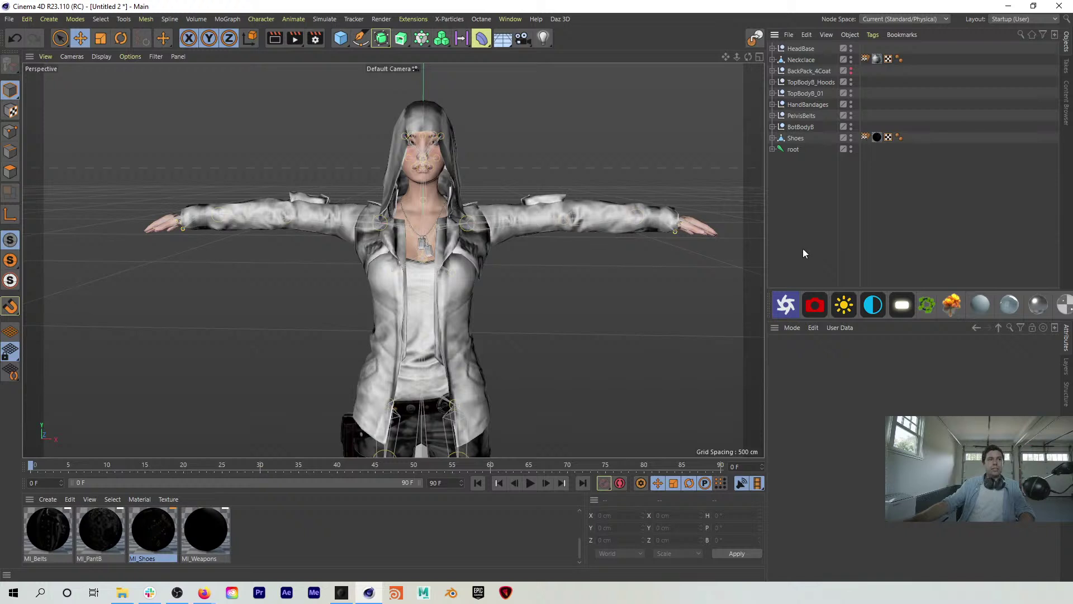
drag(789, 211, 802, 45)
click(796, 195)
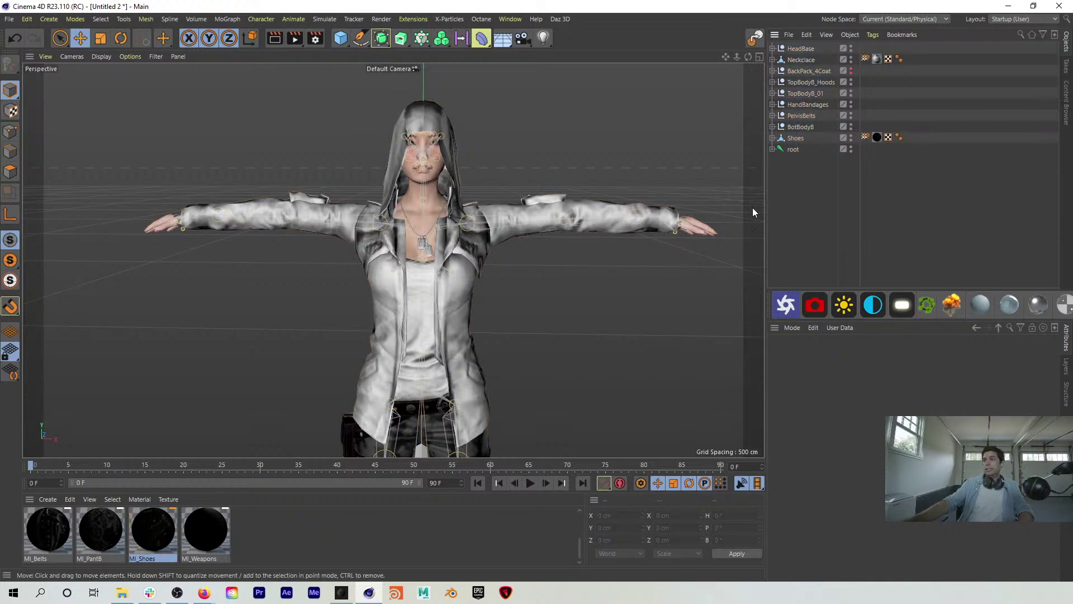
Step: Add a Rokoko Tag to the character's root joint
click(795, 150)
click(809, 206)
click(793, 150)
right_click(790, 151)
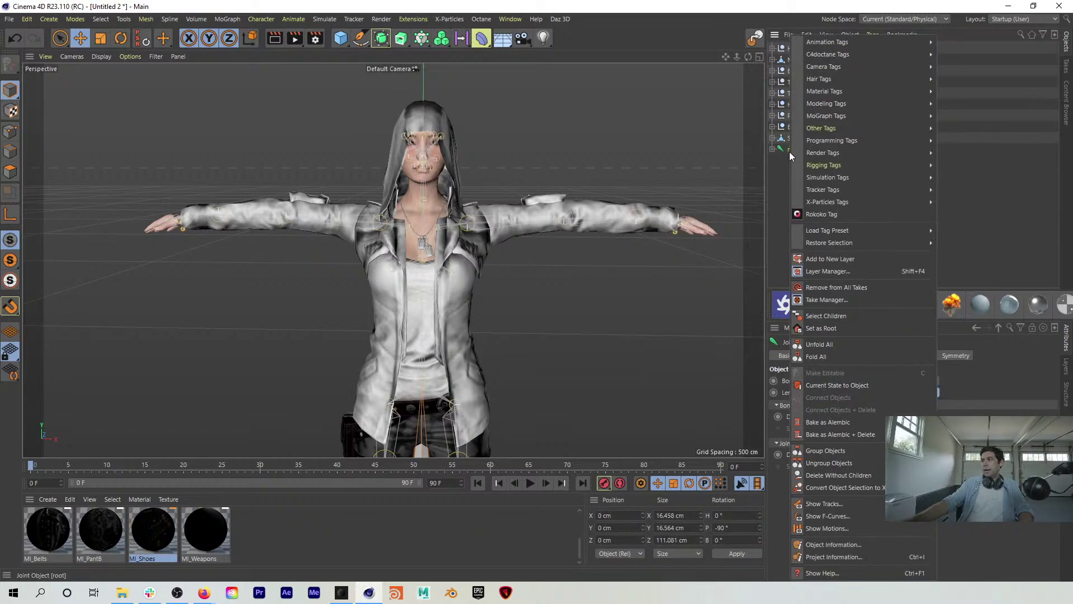
click(831, 214)
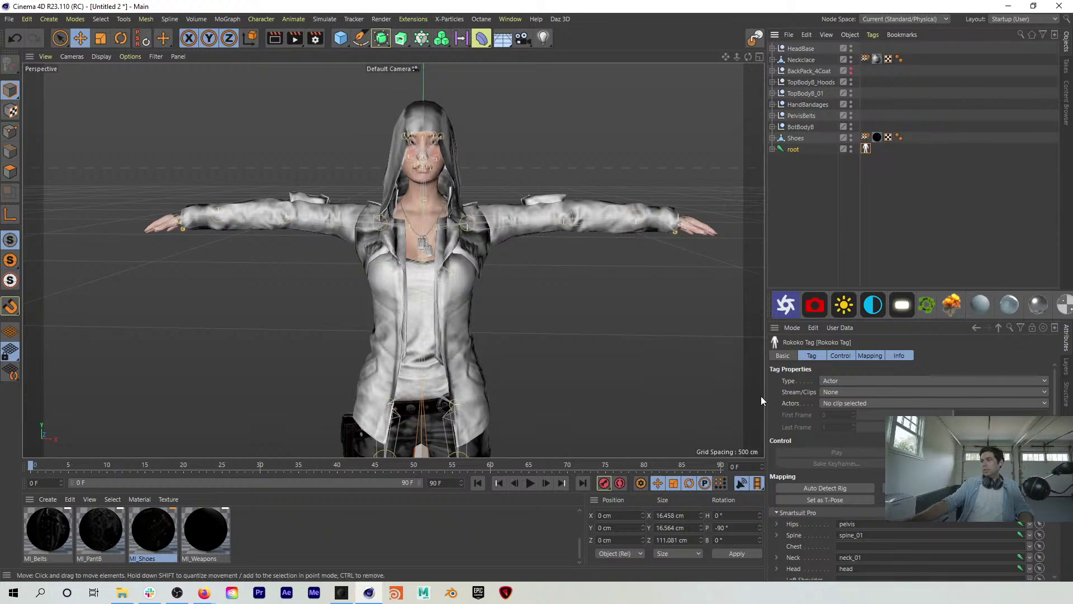
Step: Review the Rokoko Tag's detected joint mapping for Smartsuit Pro, Smartglove Left and Smartglove Right
scroll(807, 536, down, 10)
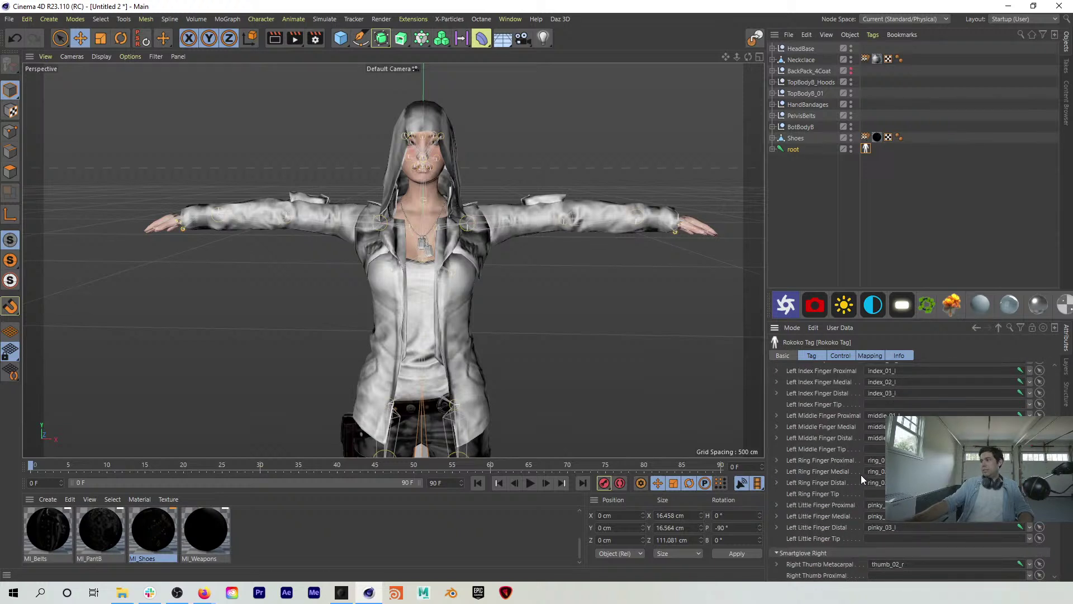
scroll(835, 498, down, 8)
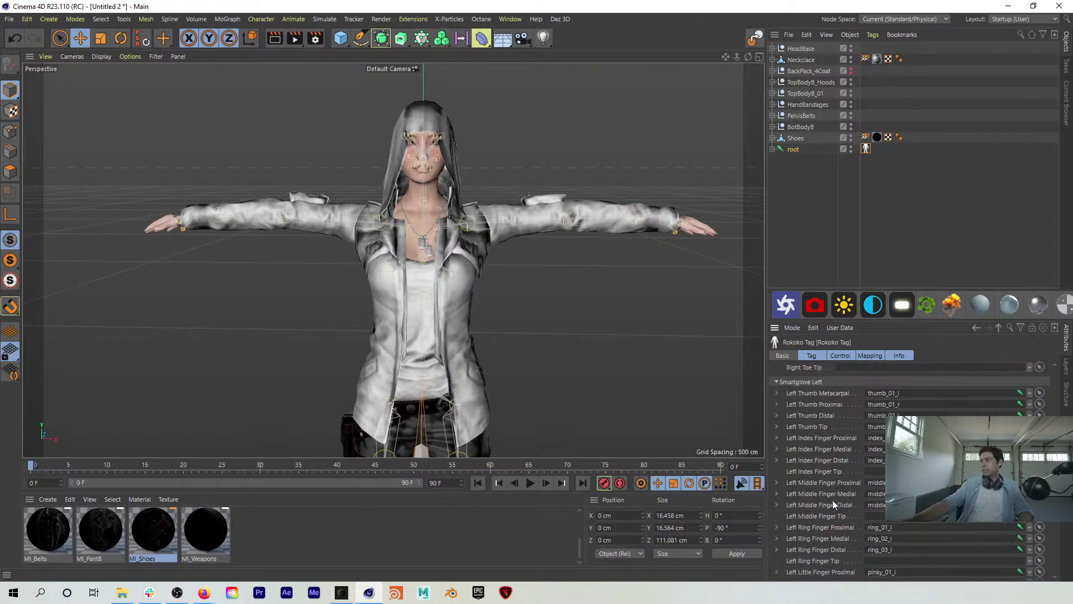
scroll(824, 504, up, 5)
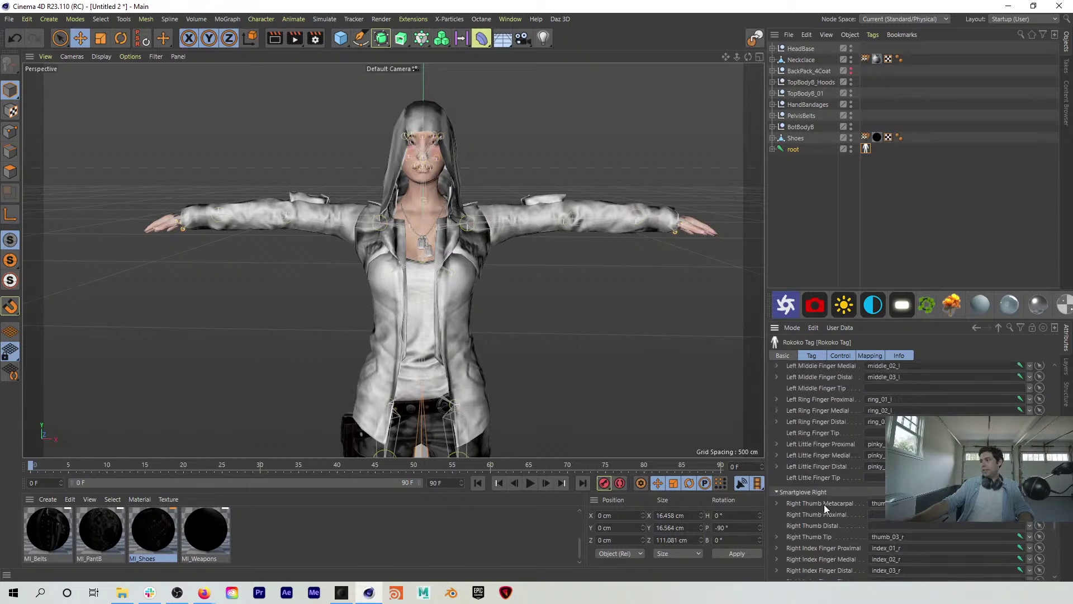
scroll(849, 472, up, 6)
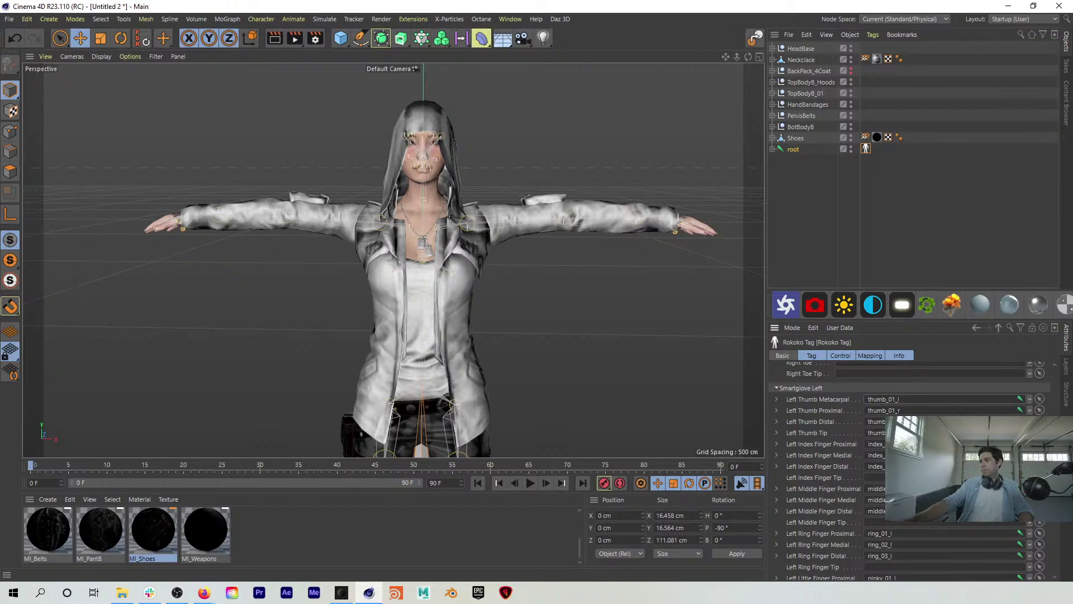
scroll(852, 543, down, 10)
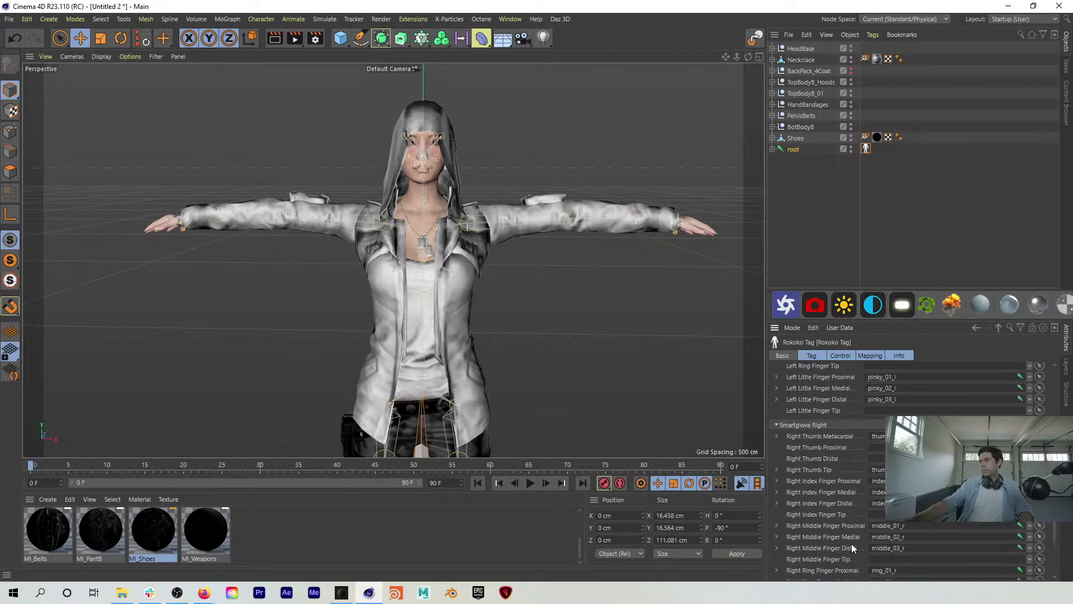
scroll(841, 523, up, 8)
scroll(833, 505, up, 8)
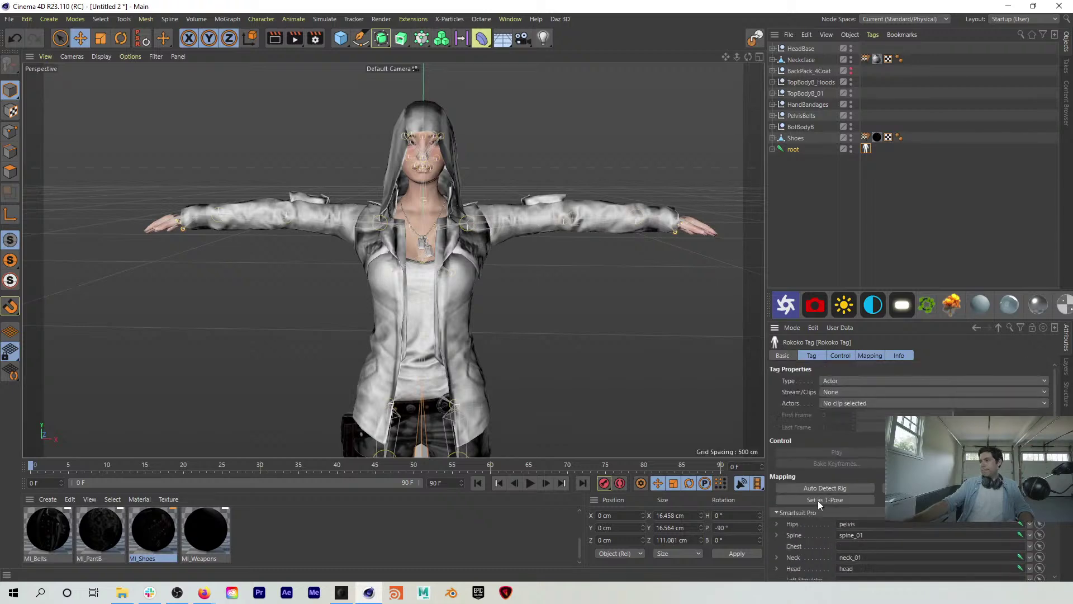
scroll(819, 552, down, 4)
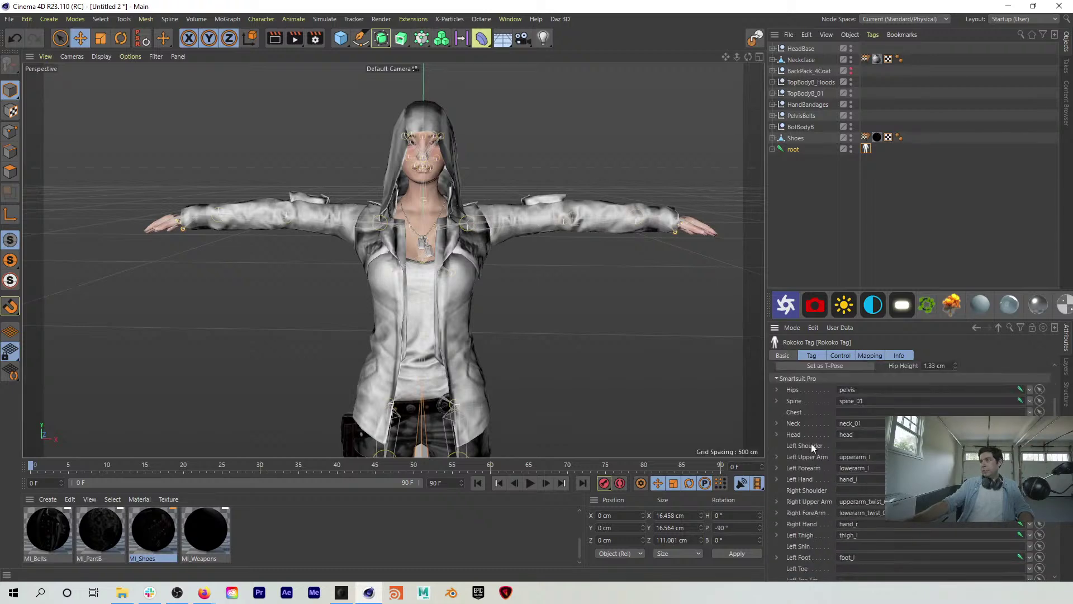
drag(795, 2, 794, 4)
drag(799, 232, 762, 4)
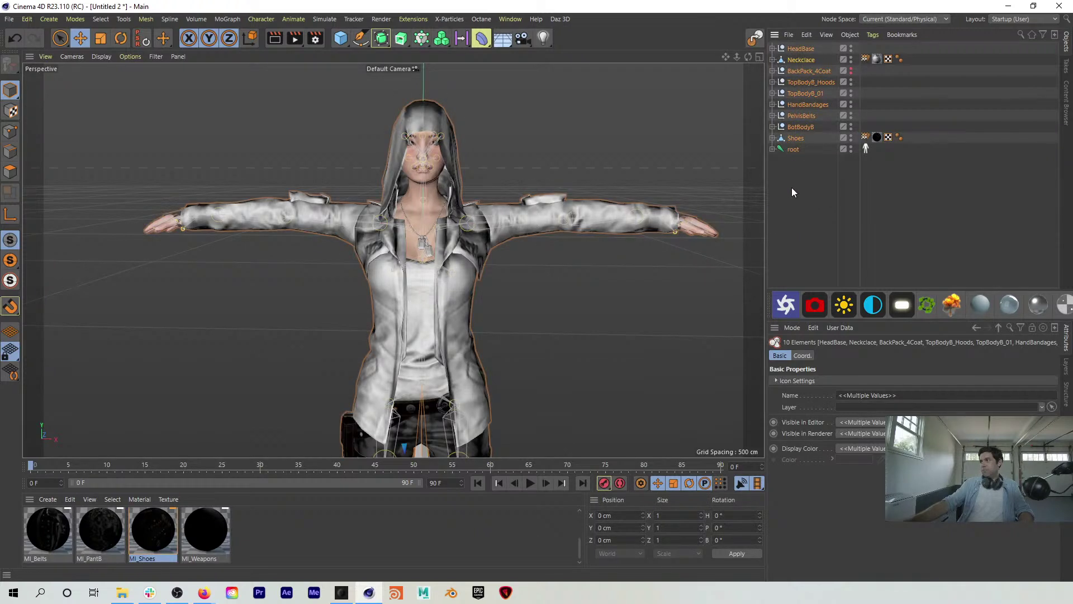
click(792, 187)
drag(792, 191, 781, 21)
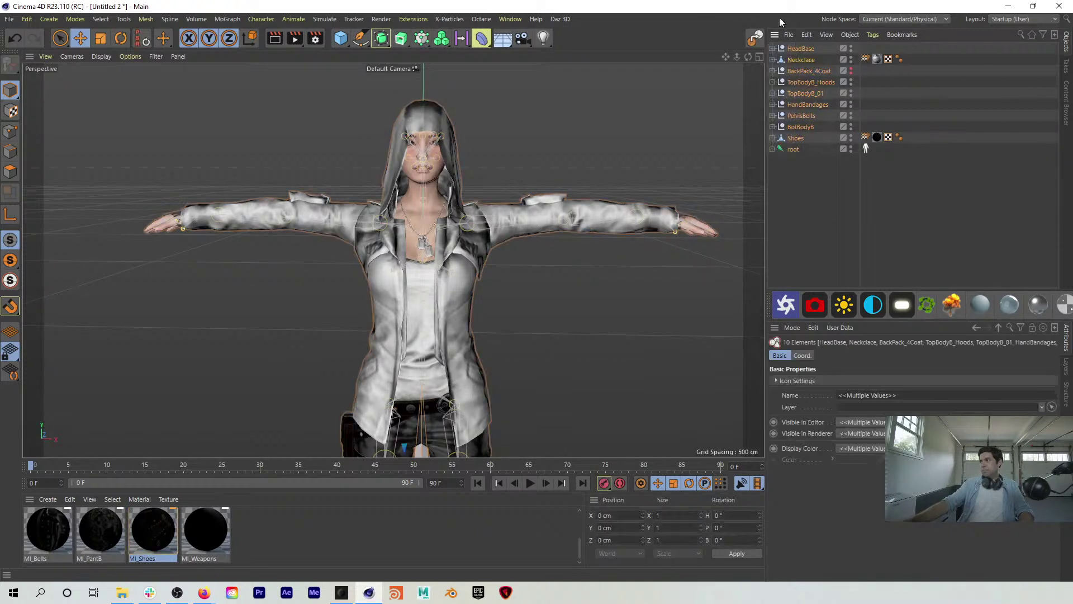
click(817, 182)
Step: Expand the root joint hierarchy and assign spine_03 to the Chest slot of the Rokoko Tag
click(866, 148)
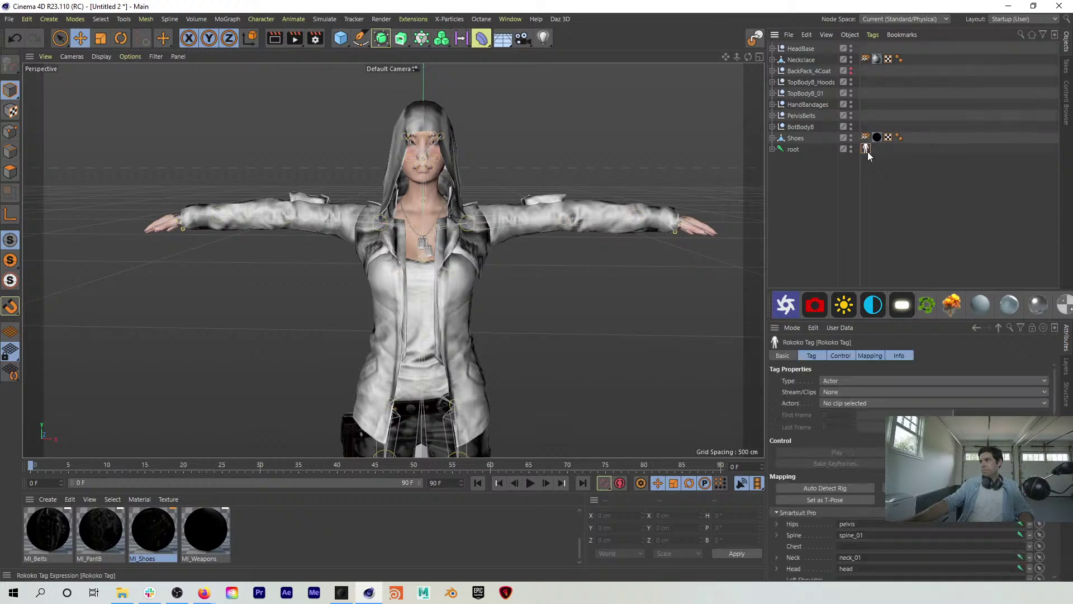
scroll(797, 531, down, 4)
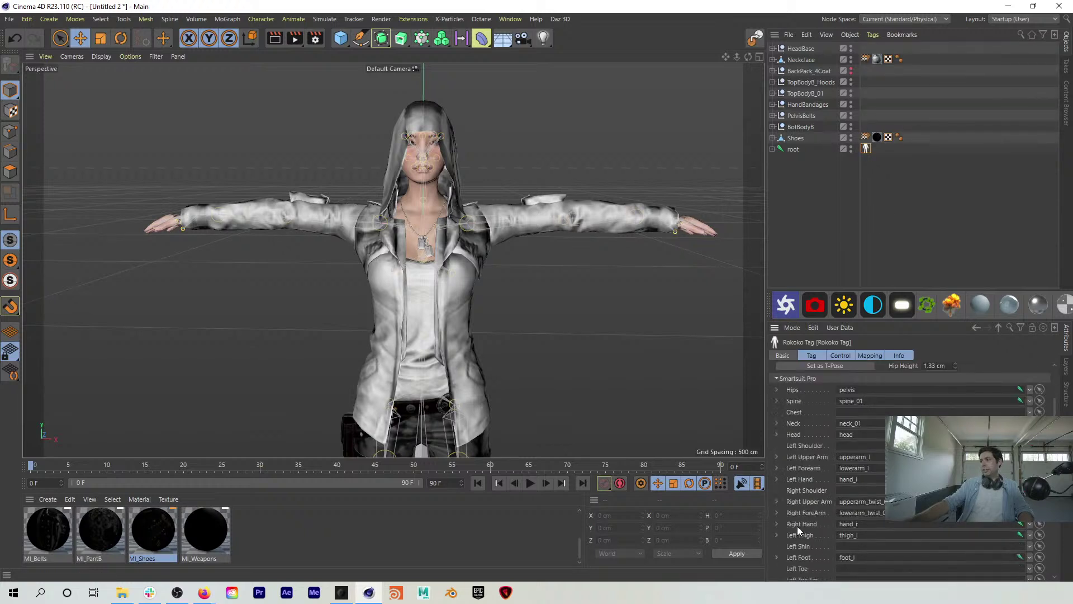
click(773, 149)
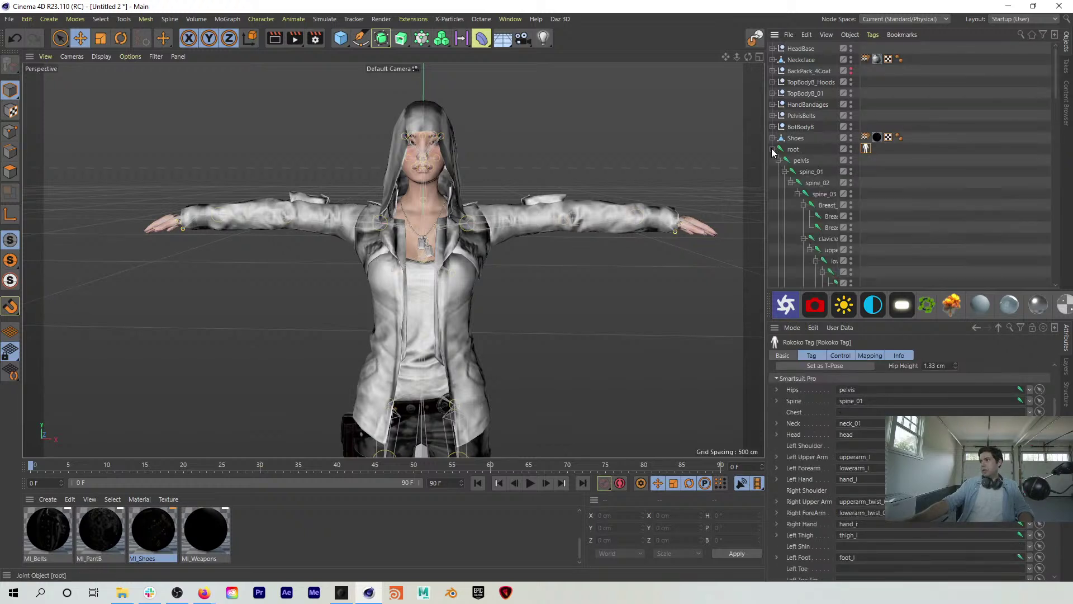
click(824, 194)
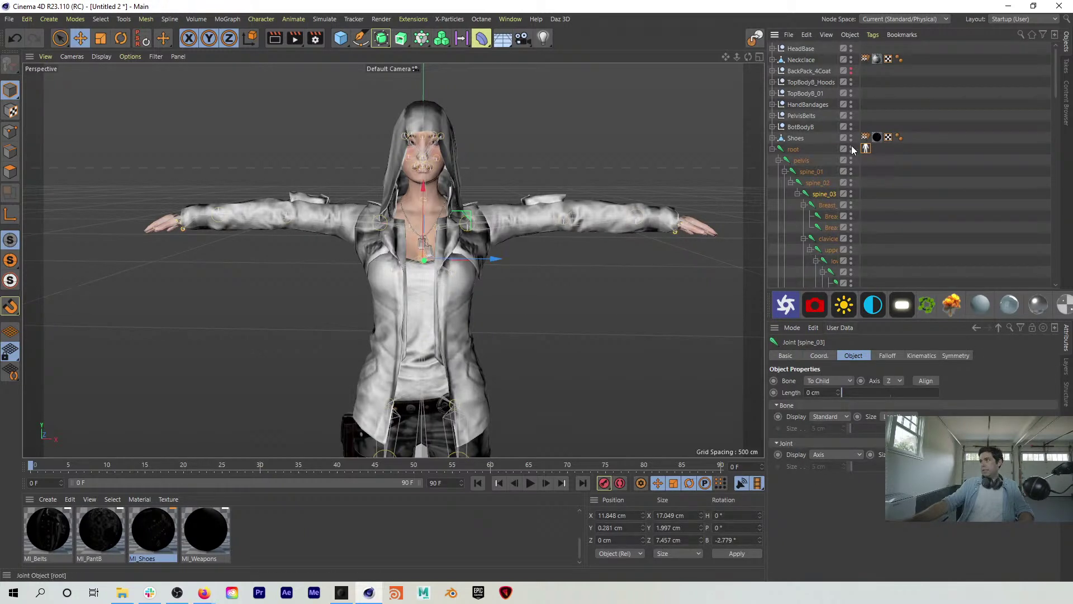
click(866, 149)
drag(934, 575, 865, 549)
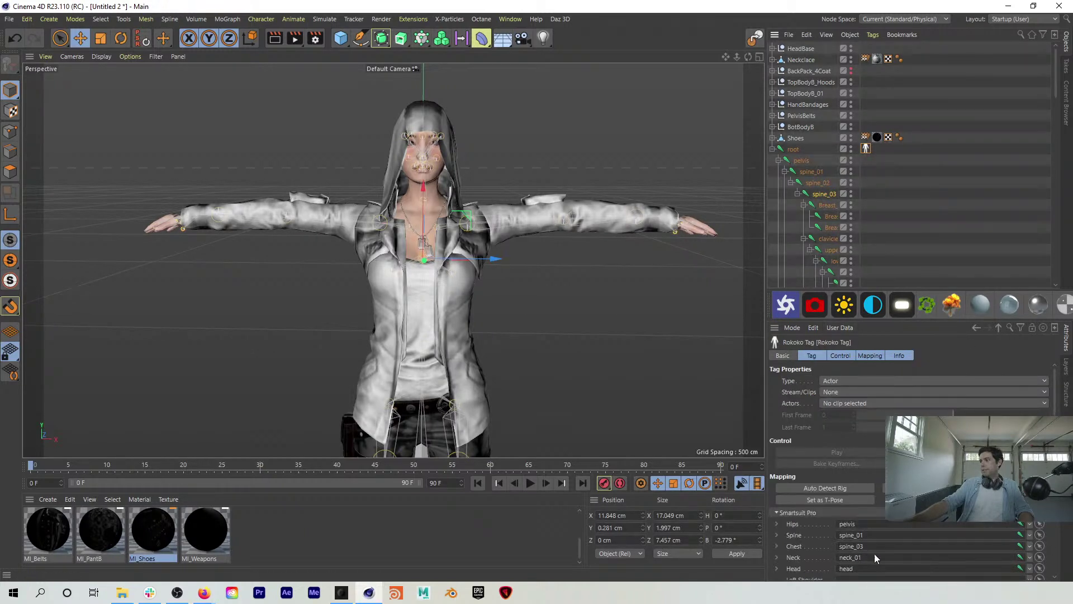
Step: Widen the object name column and assign clavicle_l to the Rokoko Tag's Left Shoulder slot
scroll(819, 538, down, 3)
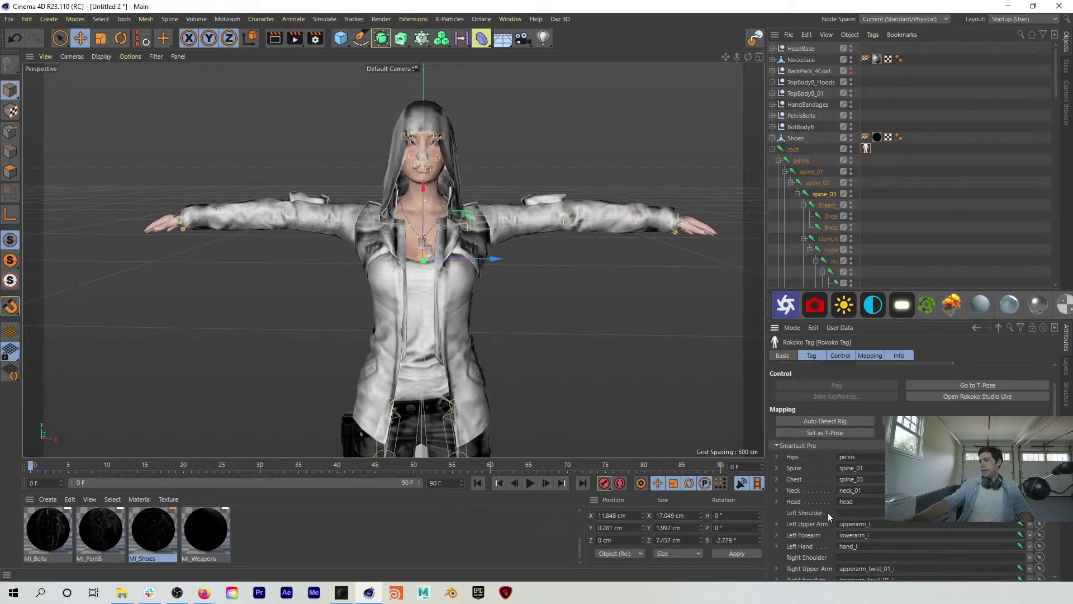
mouse_move(827, 238)
mouse_down()
mouse_move(820, 255)
mouse_move(820, 240)
mouse_up()
drag(859, 48, 894, 49)
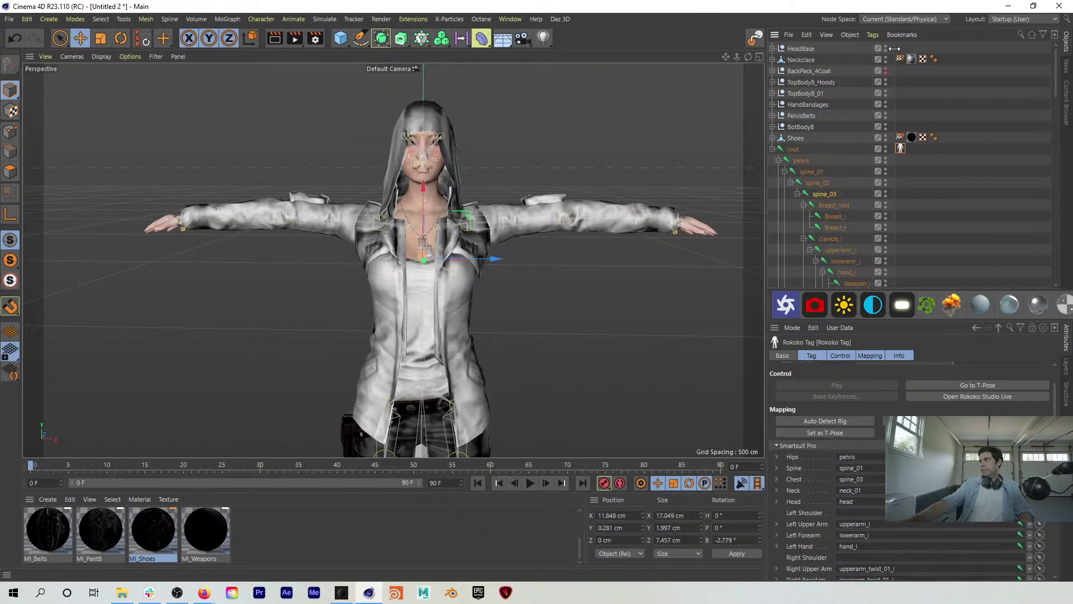
drag(830, 238, 861, 512)
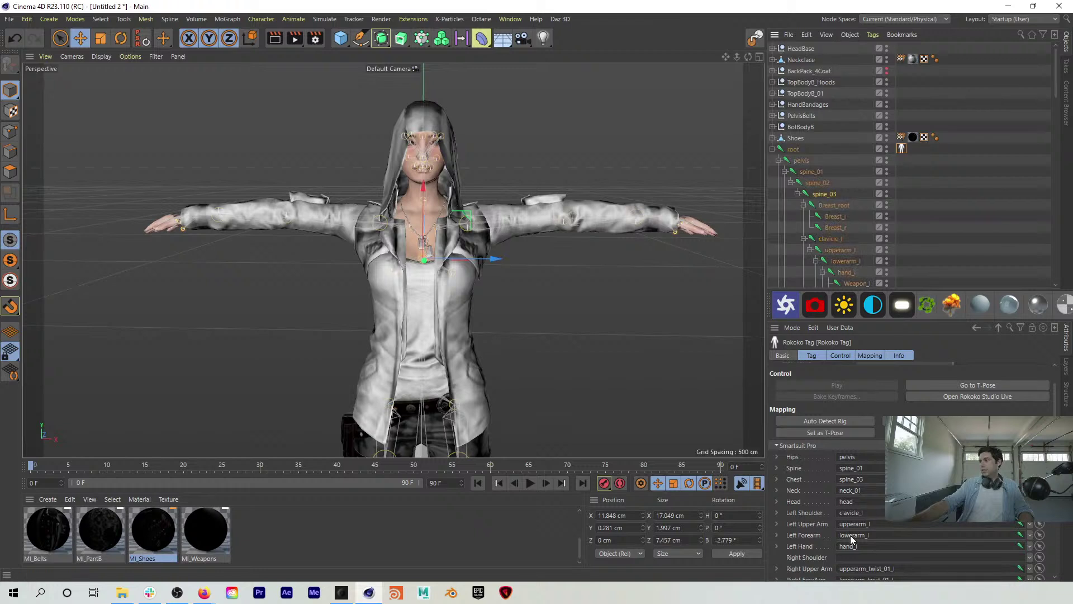
Step: Assign clavicle_r, upperarm_r and lowerarm_r to the Right Shoulder, Right Upper Arm and Right ForeArm slots
scroll(818, 538, down, 3)
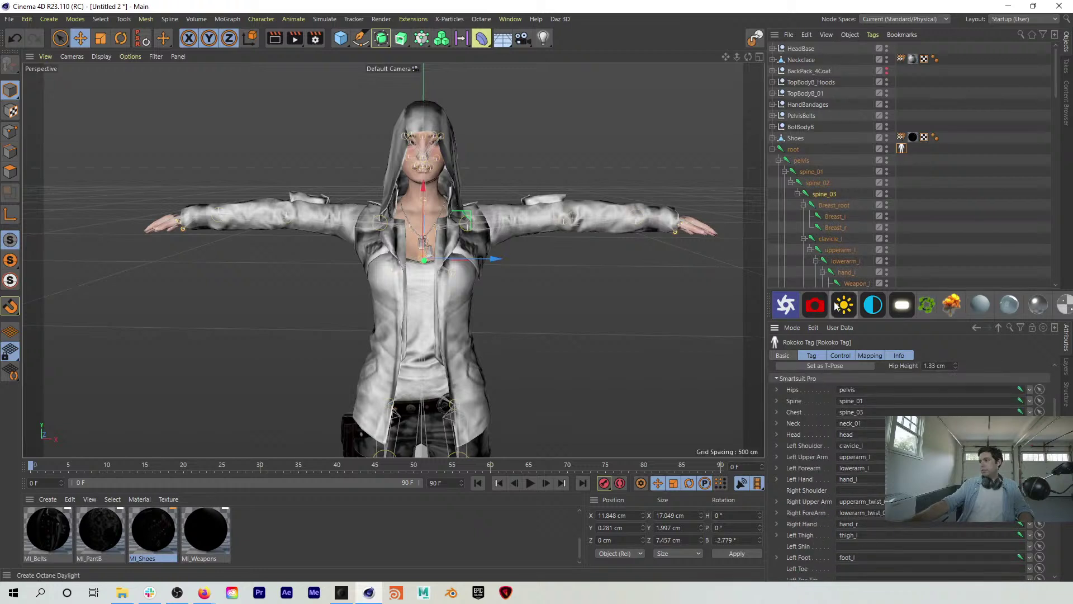
scroll(860, 246, down, 5)
drag(840, 221, 844, 491)
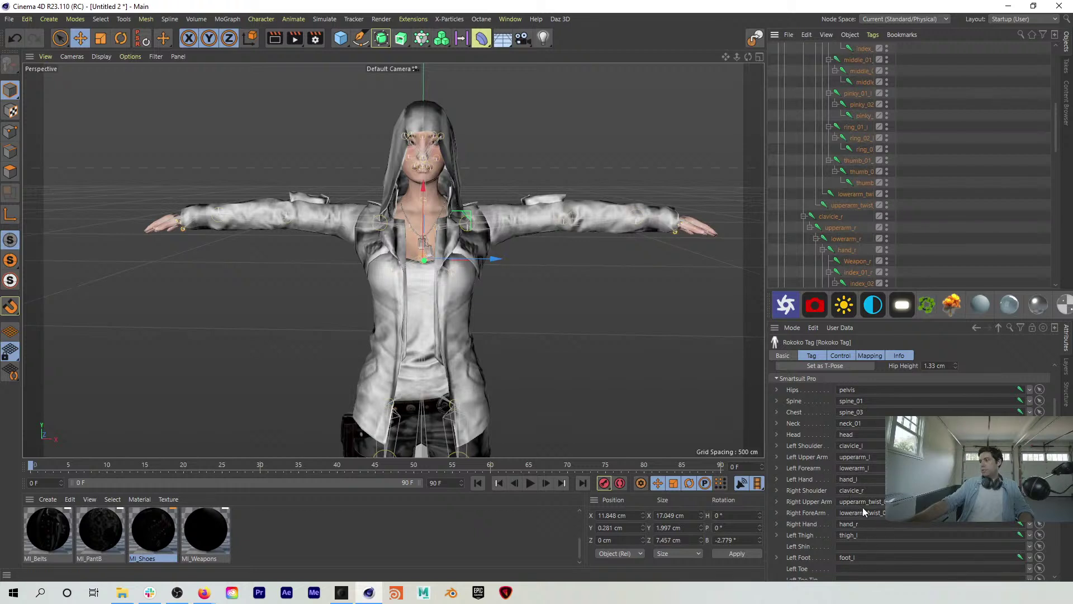
drag(844, 227, 868, 502)
drag(846, 239, 872, 516)
Step: Assign thigh_l, calf_l and ball_l to the Left Thigh, Left Shin and Left Toe slots
scroll(820, 488, down, 2)
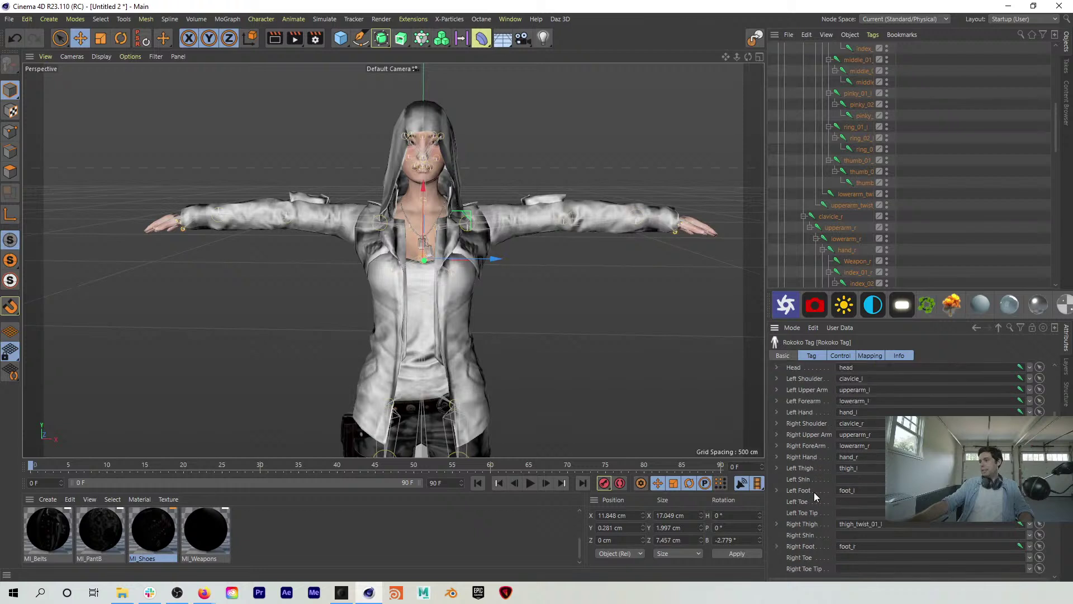
scroll(836, 224, down, 8)
scroll(836, 224, down, 8)
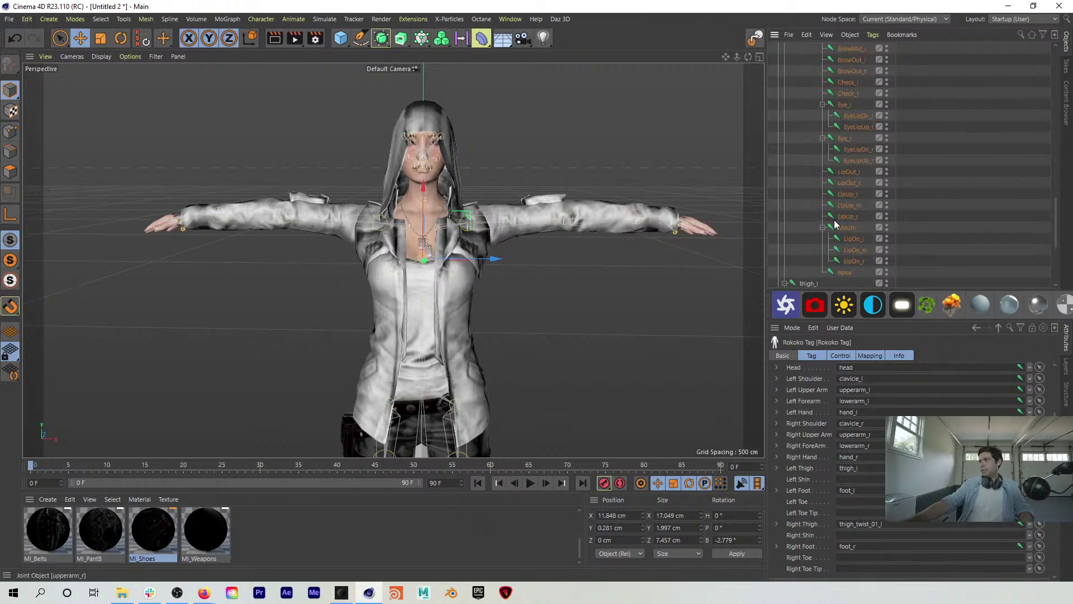
drag(808, 150, 859, 472)
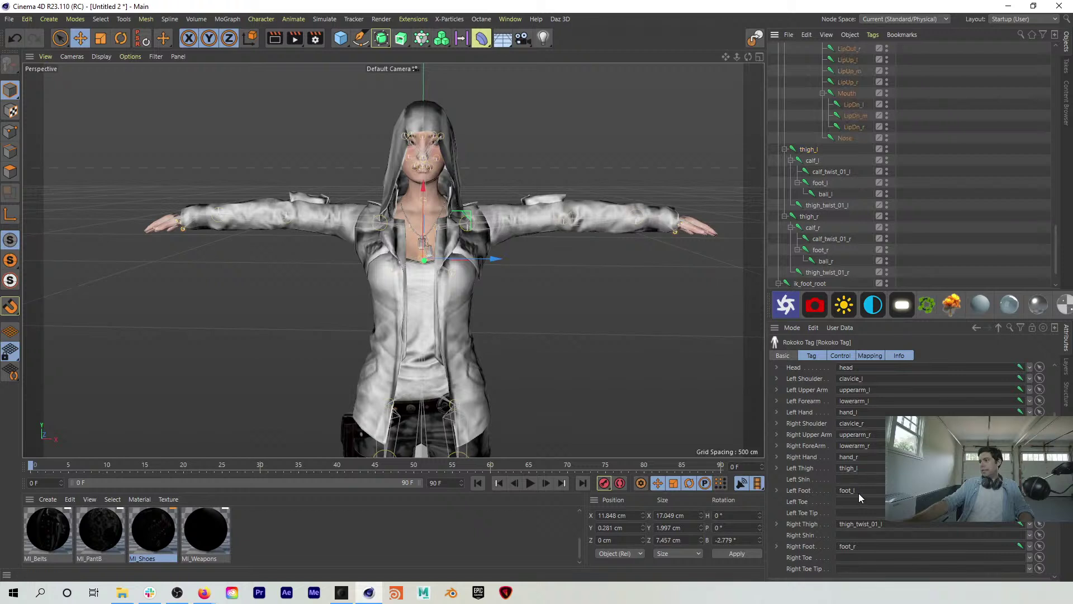
drag(820, 165, 860, 479)
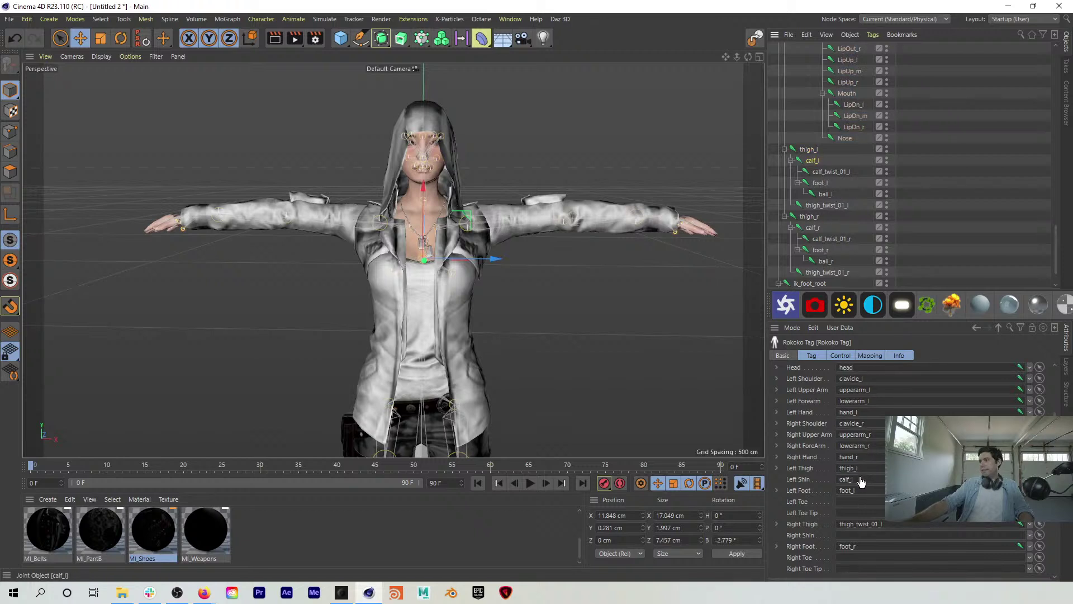
drag(825, 194, 842, 506)
Step: Assign thigh_r, calf_r and ball_r to the Right Thigh, Right Shin and Right Toe slots
drag(809, 216, 846, 527)
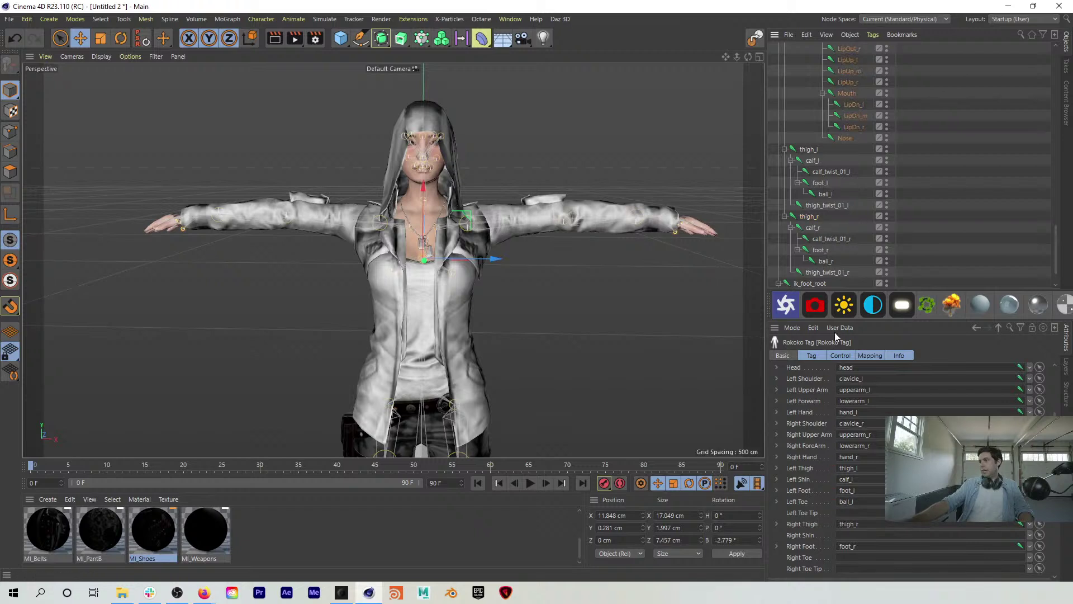
drag(815, 229, 865, 537)
drag(825, 261, 868, 529)
Step: Compare the Smartglove Left finger mapping with the finger joints under hand_l in the hierarchy
scroll(813, 528, down, 5)
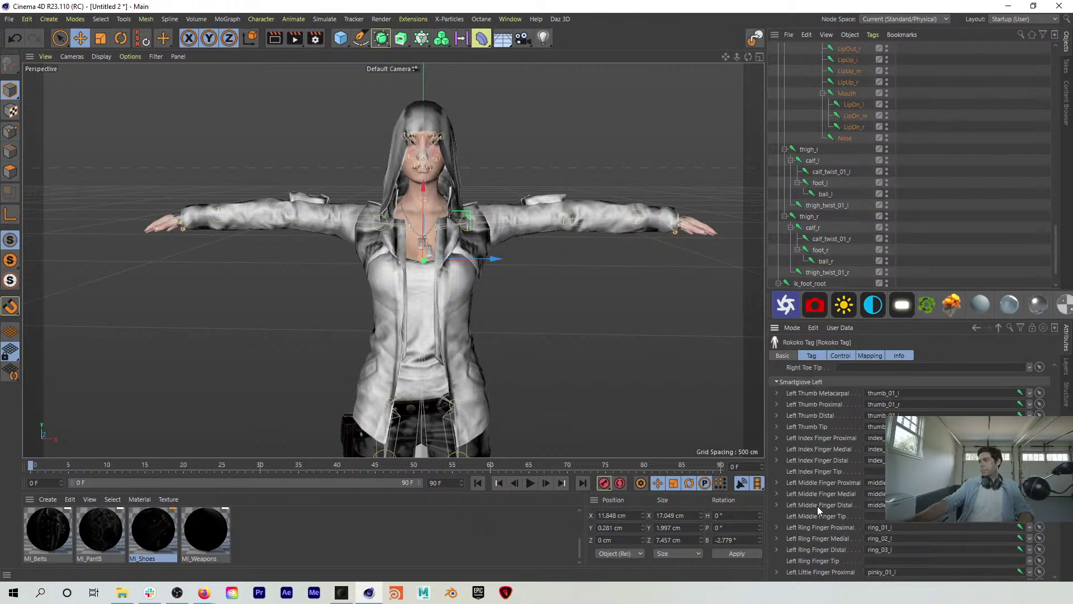
scroll(833, 223, up, 15)
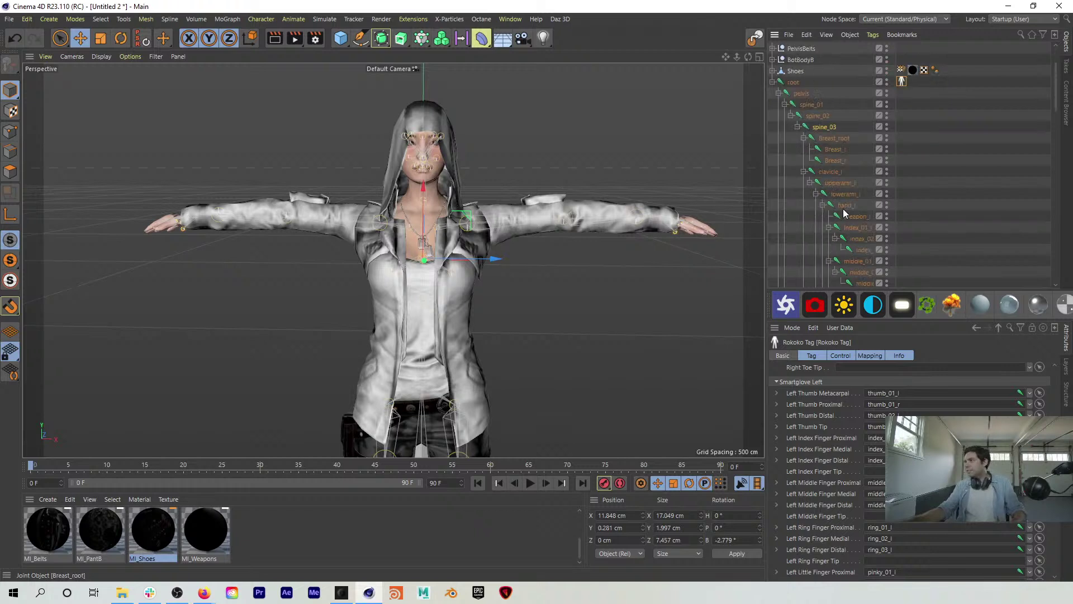
drag(894, 54, 945, 54)
scroll(893, 194, down, 6)
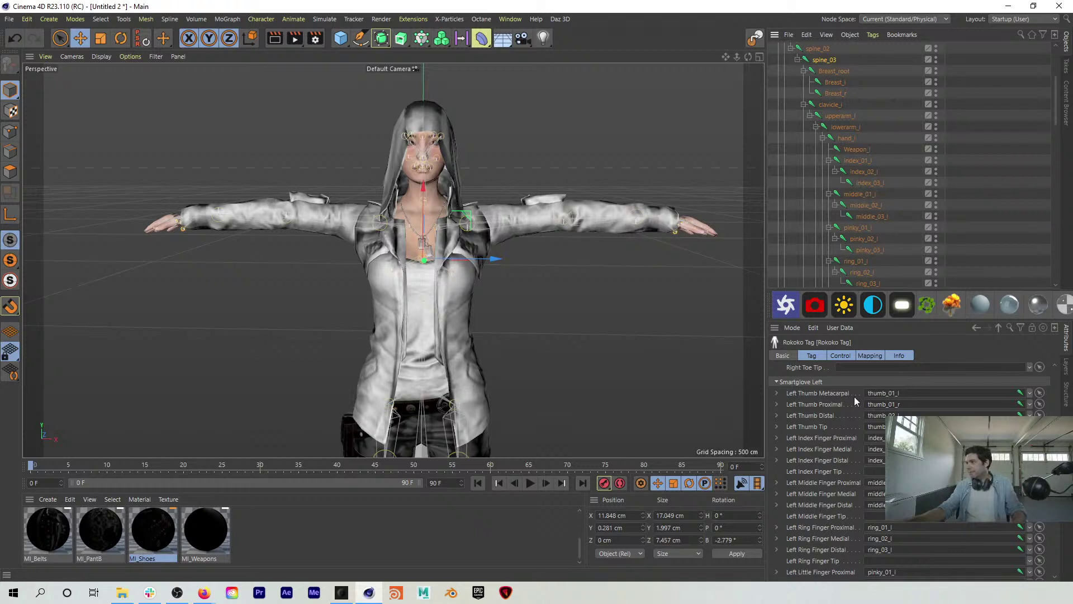
scroll(841, 462, down, 3)
scroll(841, 461, down, 3)
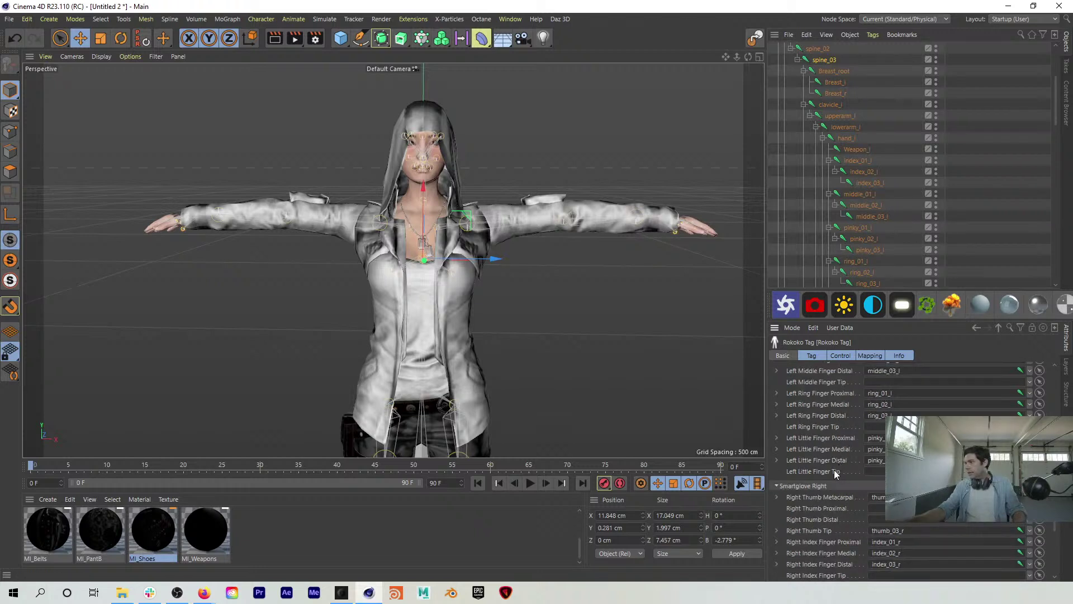
scroll(834, 467, up, 6)
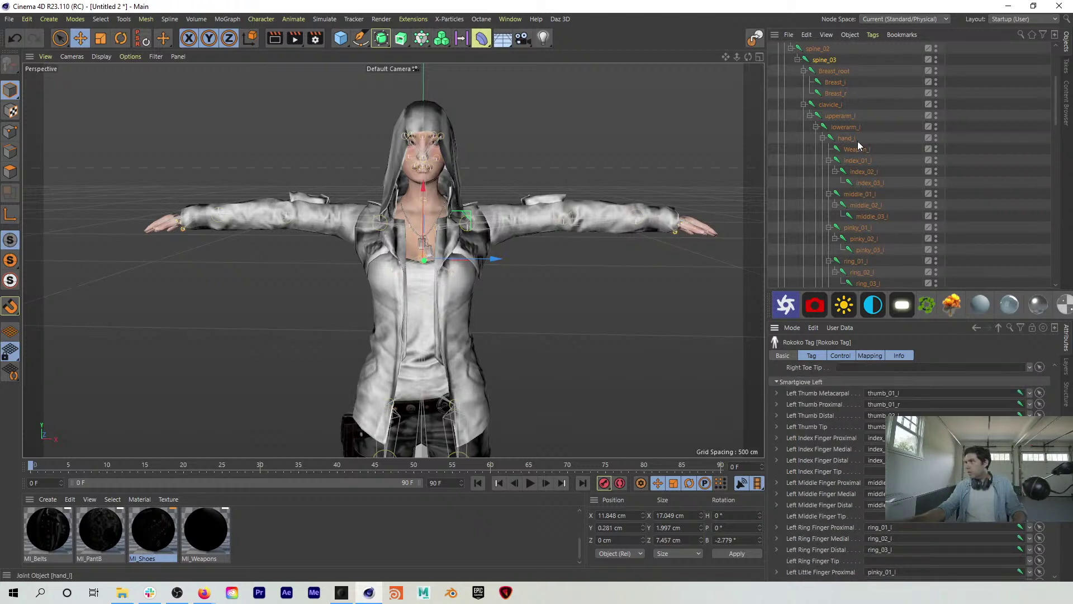
scroll(867, 222, down, 3)
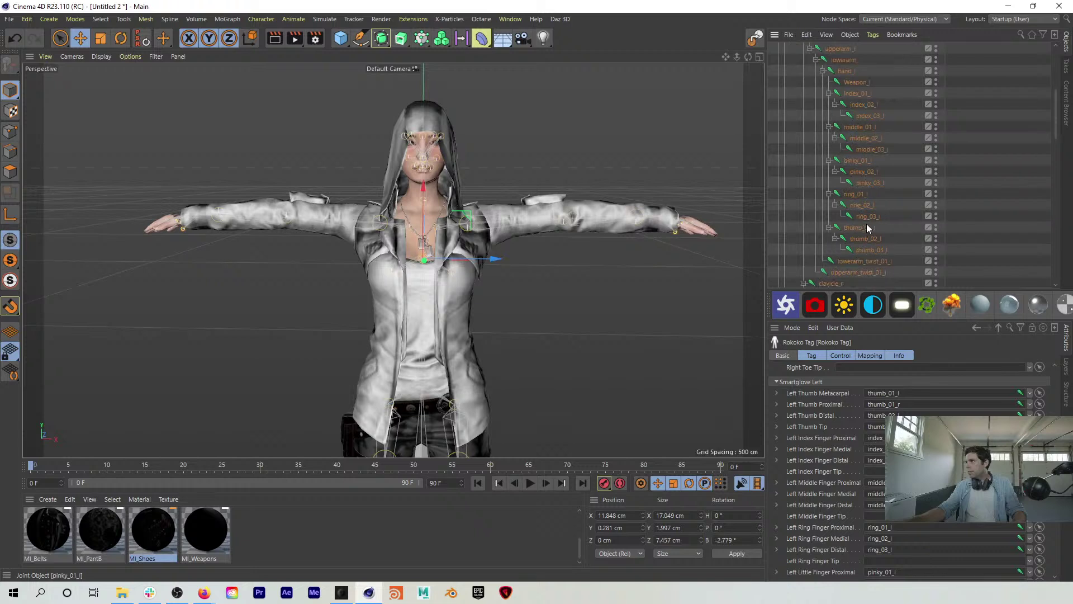
click(866, 227)
scroll(887, 148, up, 5)
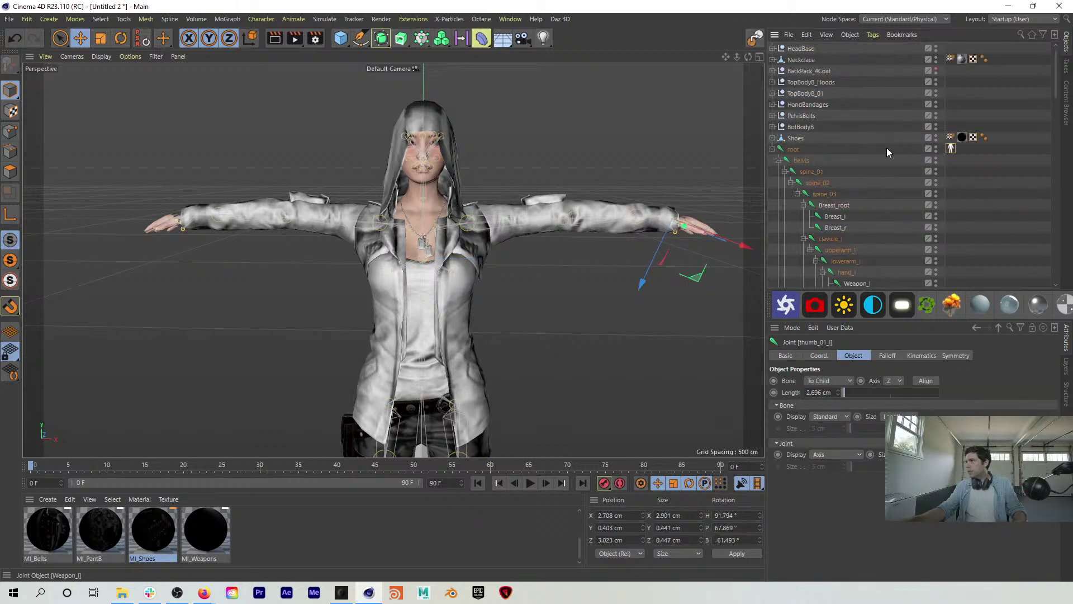
Step: In the Smartglove Right mapping, clear Right Thumb Metacarpal and assign thumb_01_r to Right Thumb Proximal and thumb_02_r to Right Thumb Distal
click(947, 138)
scroll(868, 206, down, 10)
scroll(867, 212, down, 6)
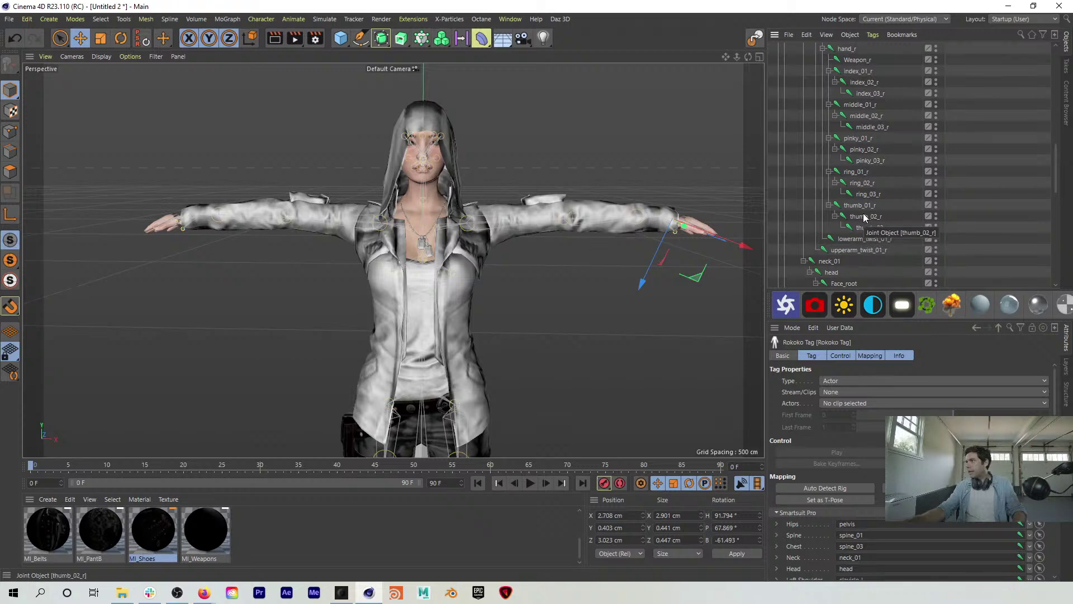
scroll(802, 540, down, 10)
scroll(801, 540, down, 9)
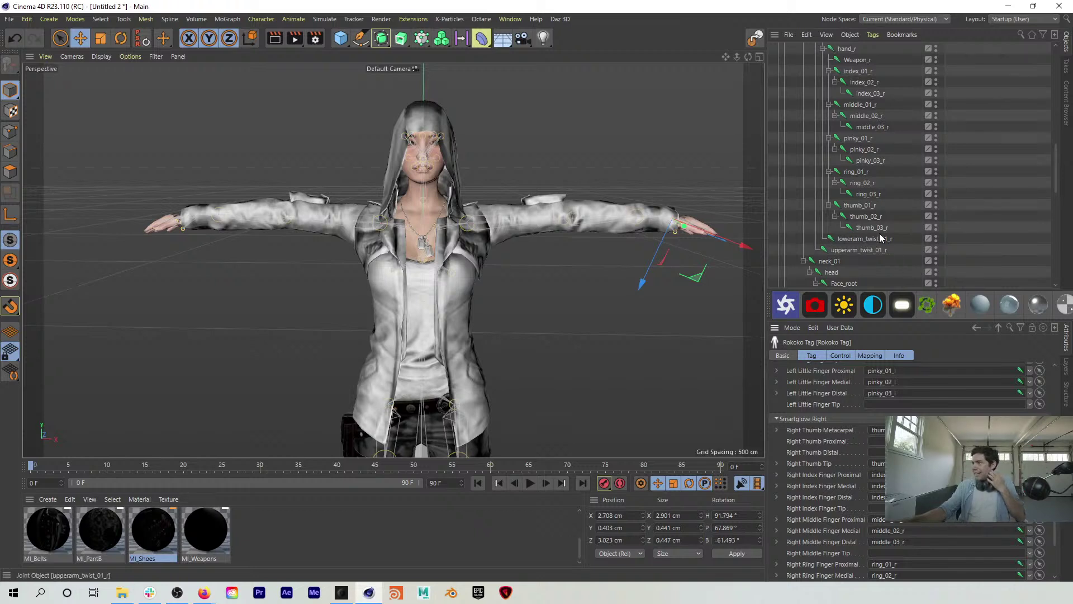
click(870, 206)
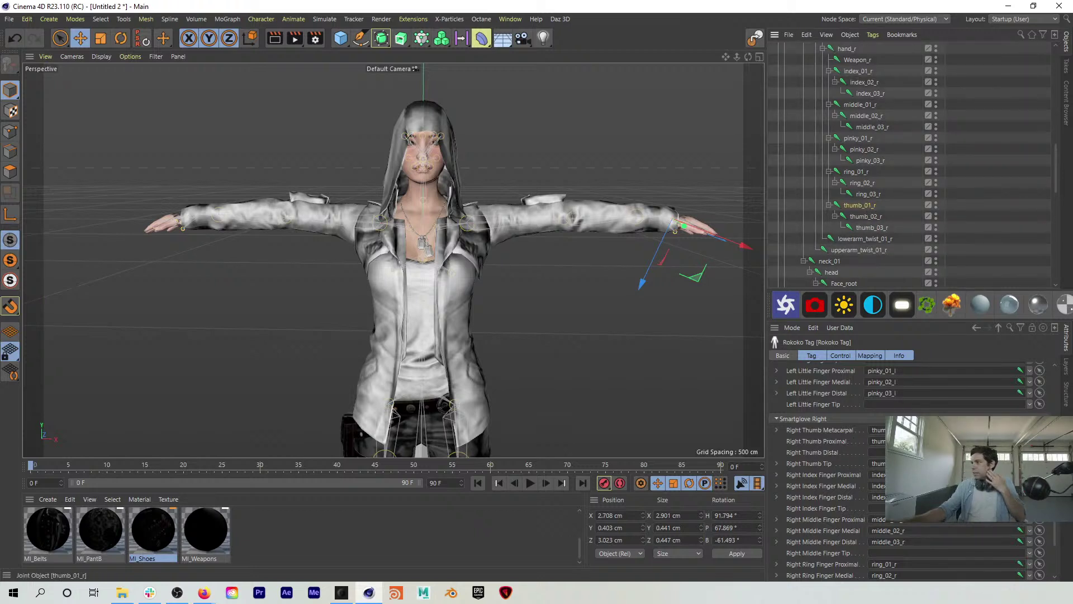
click(866, 217)
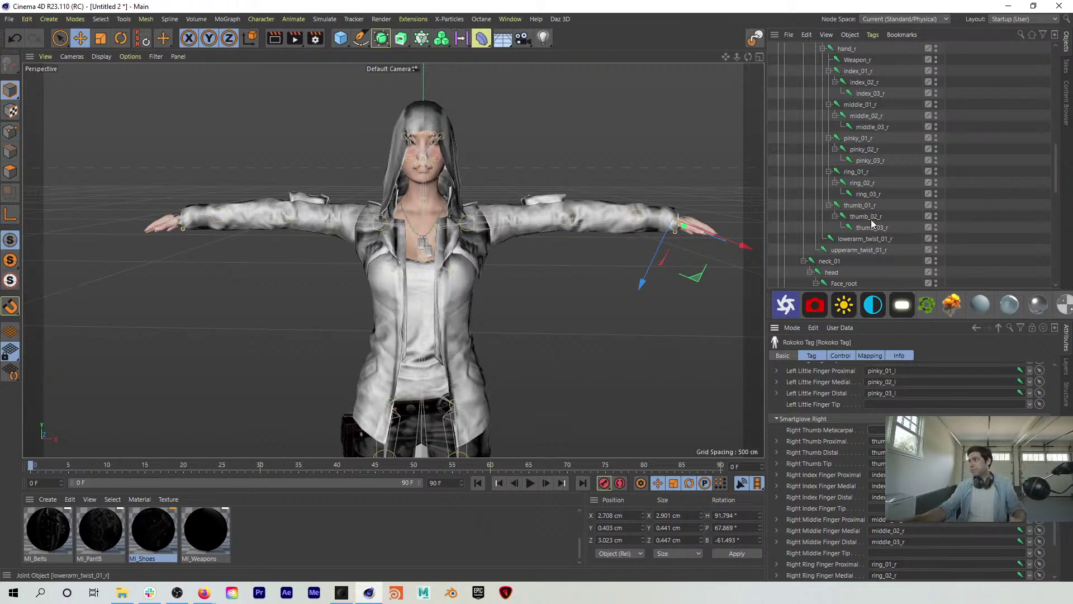
Step: Try shifting the right index finger mapping to index_01_r for Medial, index_02_r for Distal and index_03_r for Tip, with Proximal cleared
drag(864, 73, 908, 489)
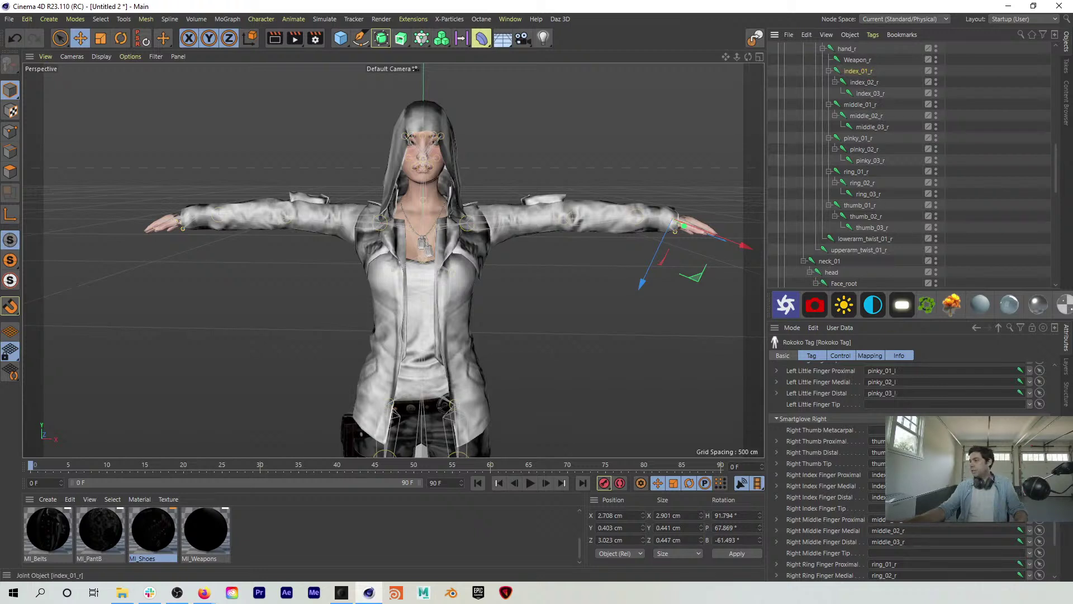
drag(899, 446, 898, 441)
drag(865, 84, 897, 452)
drag(868, 93, 895, 508)
click(1029, 474)
click(1034, 481)
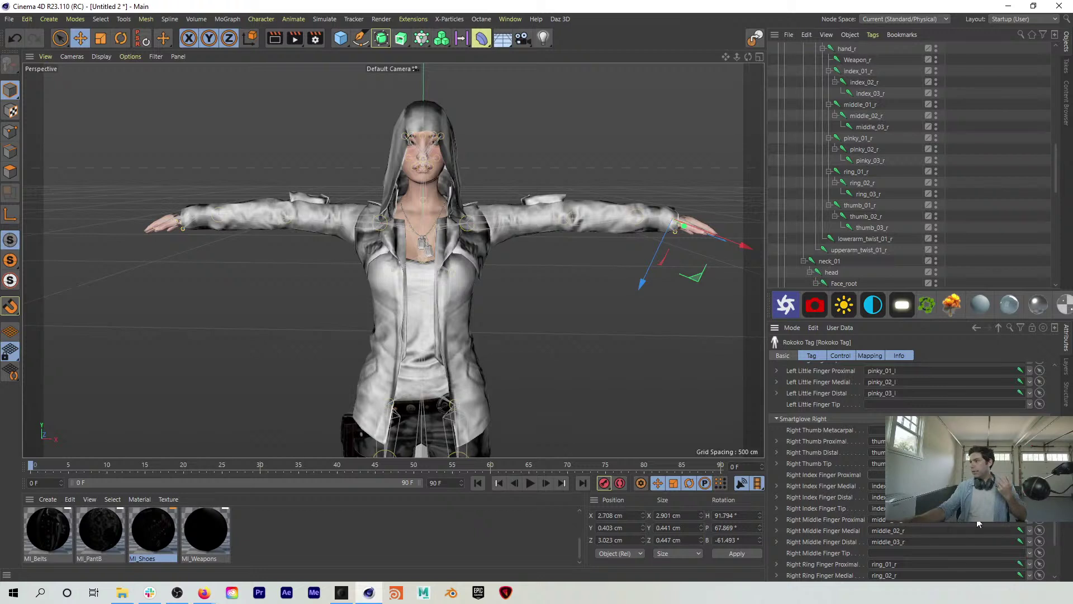
Step: Clear the Right Middle Finger Proximal slot and try assigning middle_01_r to Right Middle Finger Medial
click(1029, 519)
click(1034, 526)
scroll(820, 527, down, 3)
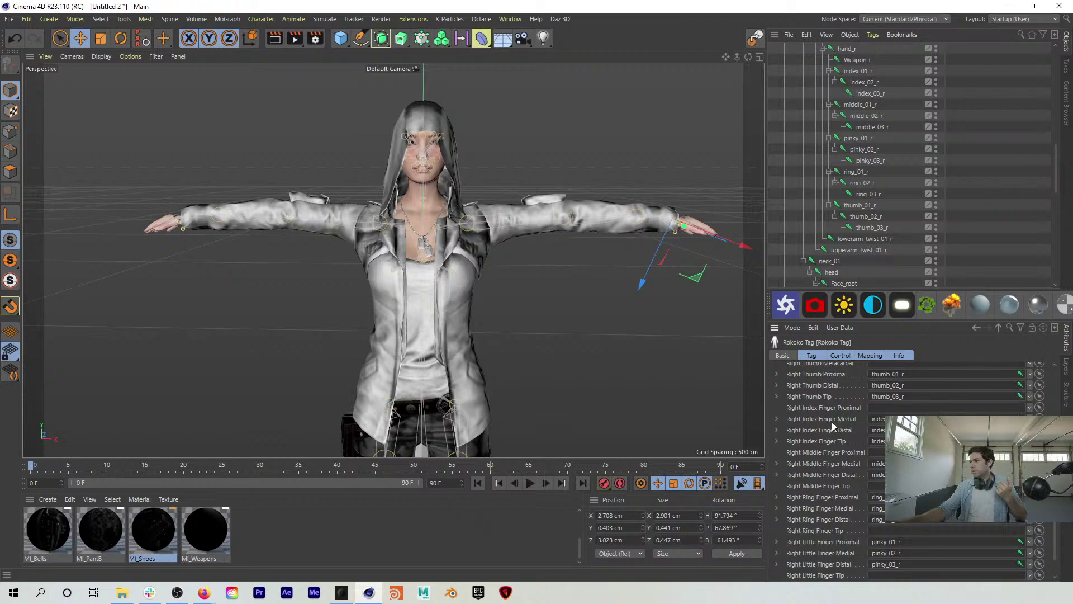
drag(868, 104, 936, 464)
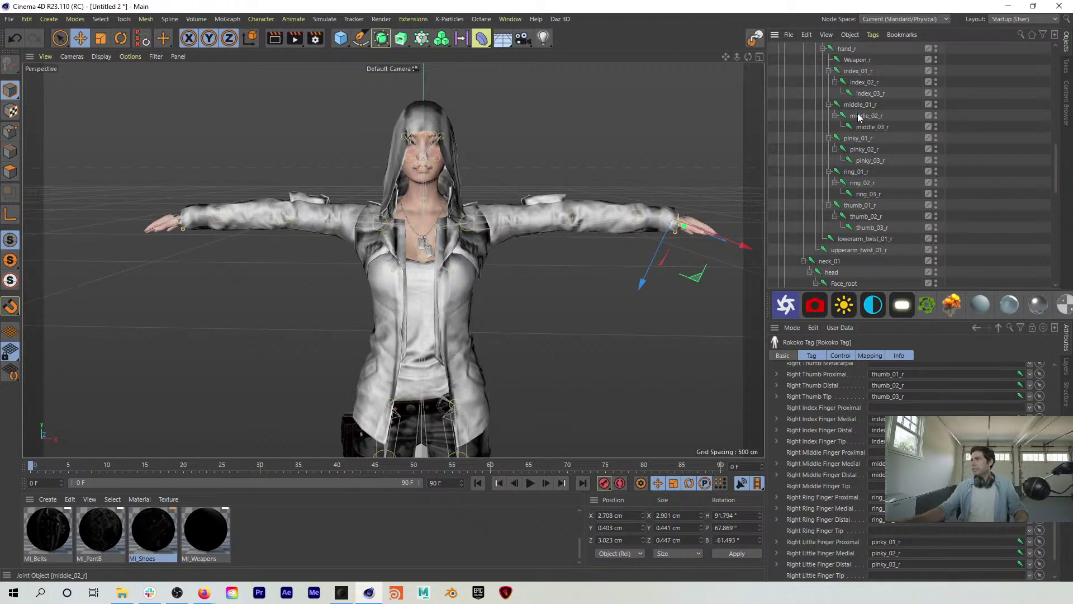
Step: Restore the right index and middle finger mappings with joints 01, 02 and 03 as Proximal, Medial and Distal, leaving Index Finger Tip empty
drag(859, 73, 888, 408)
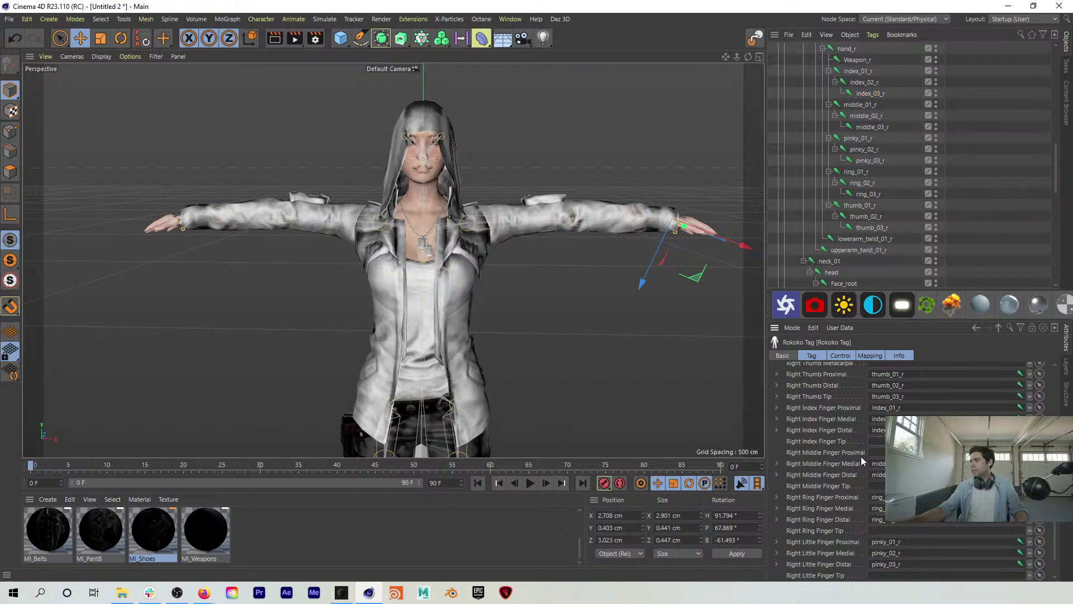
drag(860, 105, 878, 452)
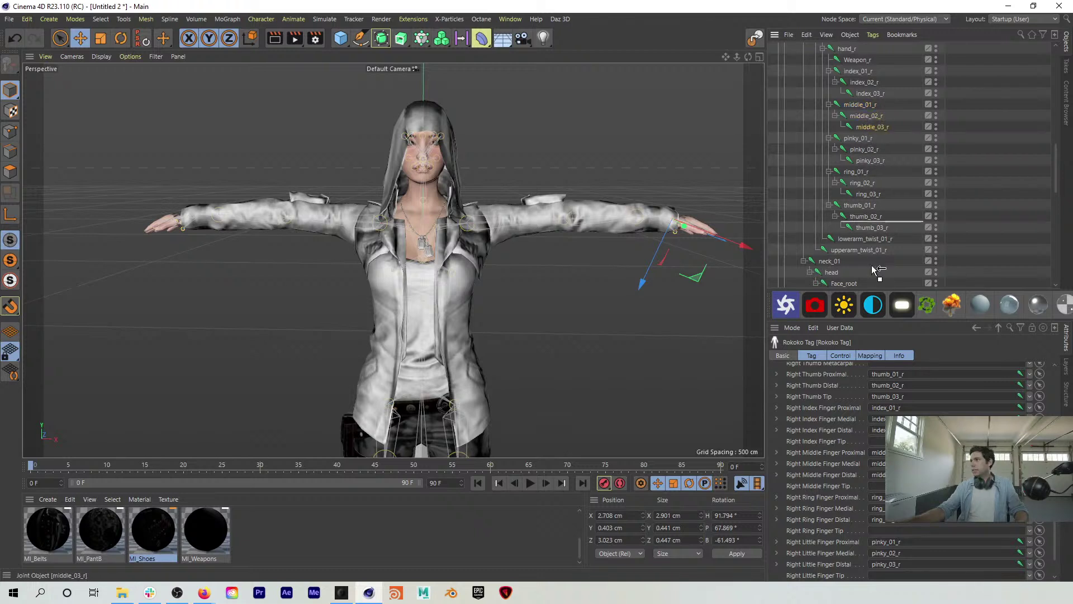
scroll(840, 506, down, 3)
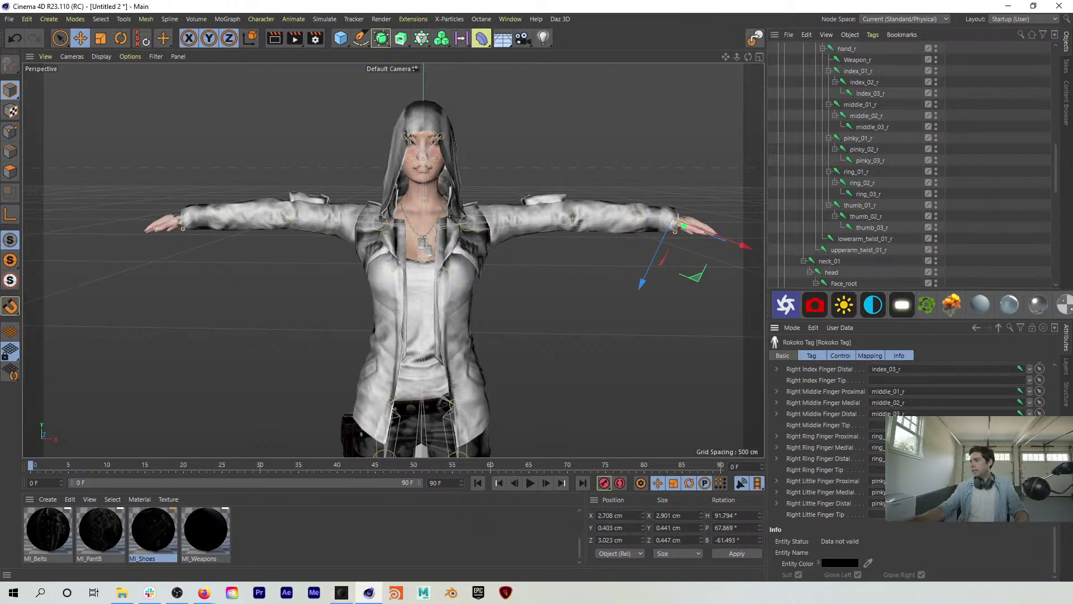
Step: In the Smartglove Left mapping, clear Left Thumb Metacarpal and assign thumb_01_l to Left Thumb Proximal
scroll(819, 485, up, 10)
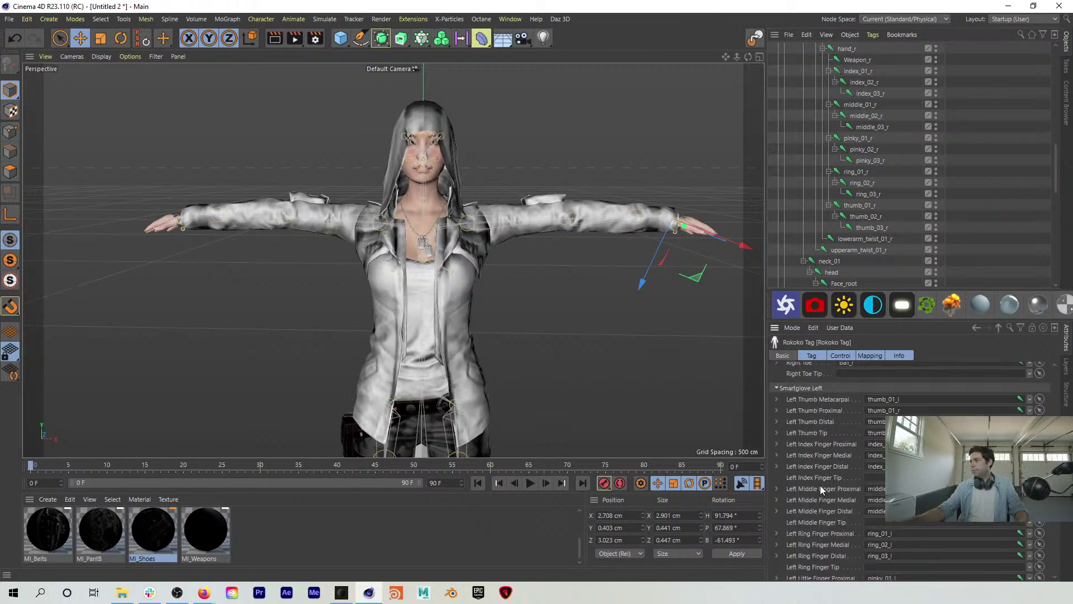
click(1029, 399)
click(1036, 407)
scroll(864, 214, up, 8)
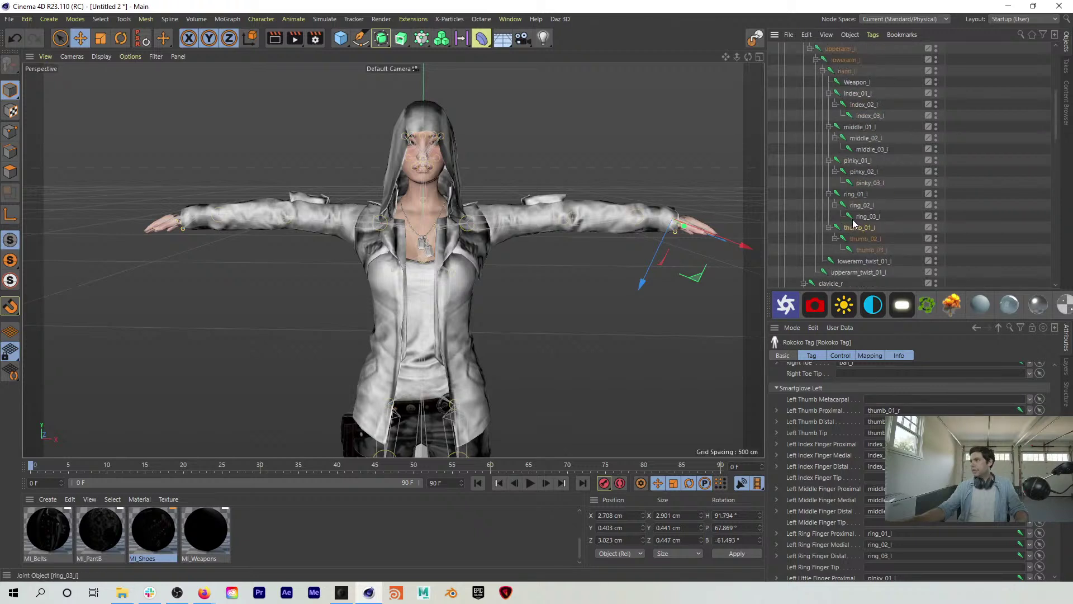
click(858, 227)
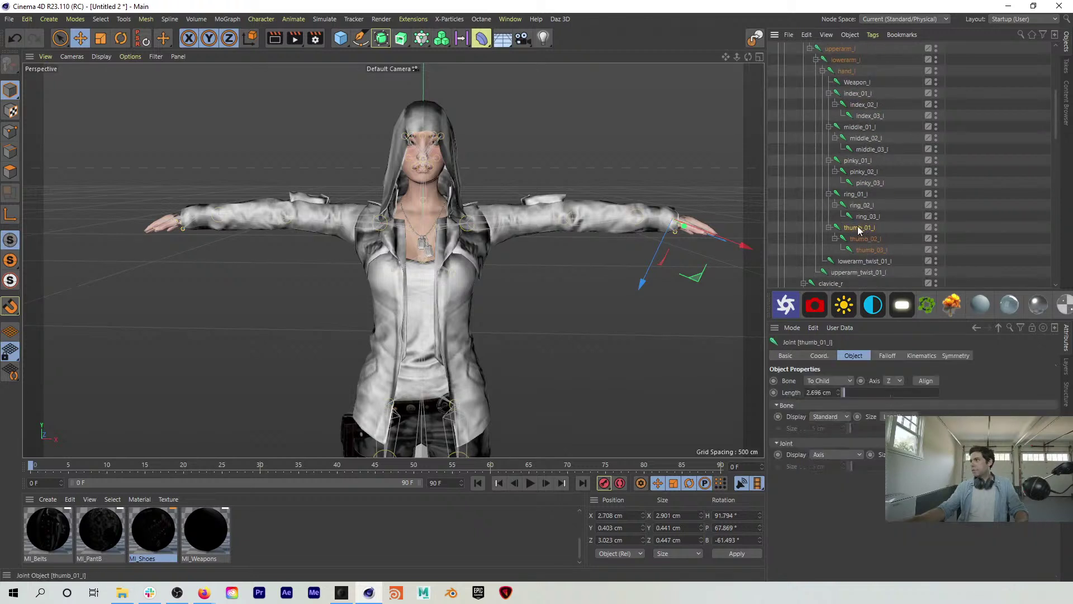
scroll(881, 91, up, 5)
click(951, 81)
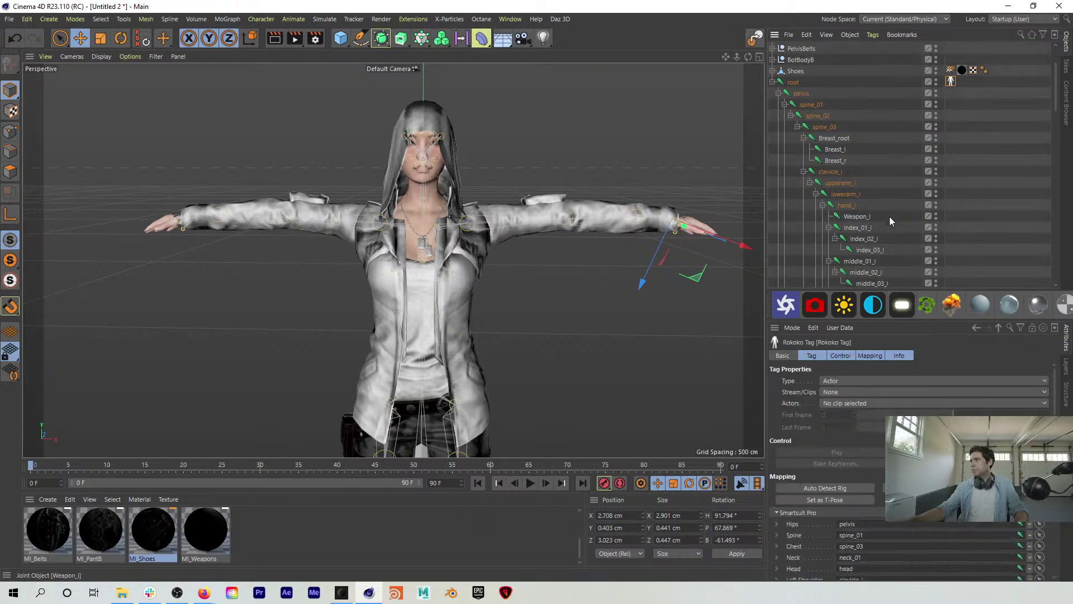
scroll(893, 214, down, 5)
scroll(800, 556, down, 10)
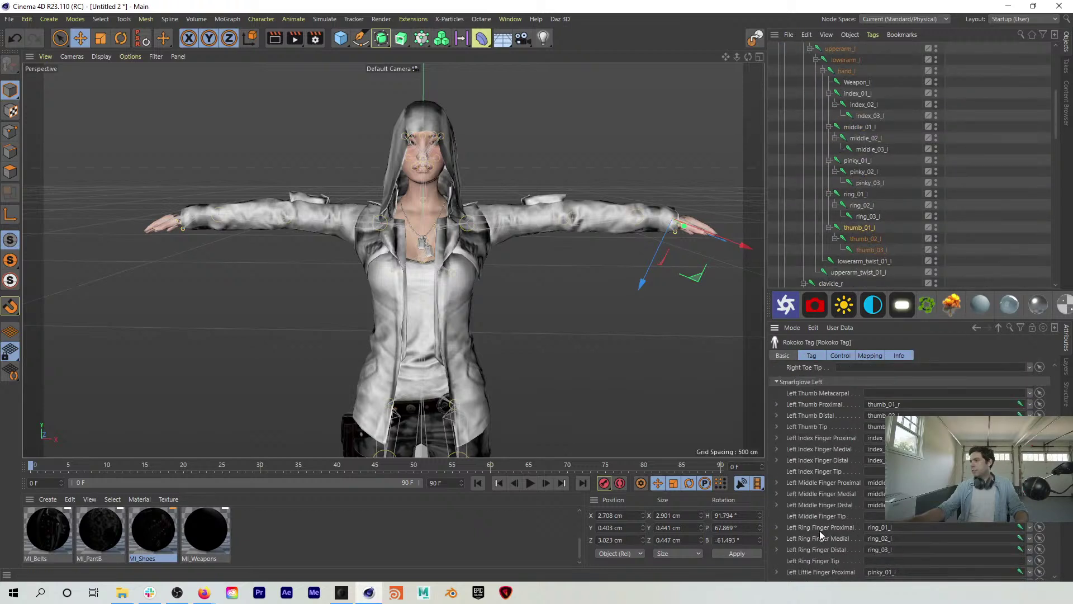
drag(858, 229, 898, 407)
Step: Try shifting the left index finger joints index_01_l and index_02_l one slot toward the tip, with Left Index Finger Proximal cleared
drag(858, 93, 876, 427)
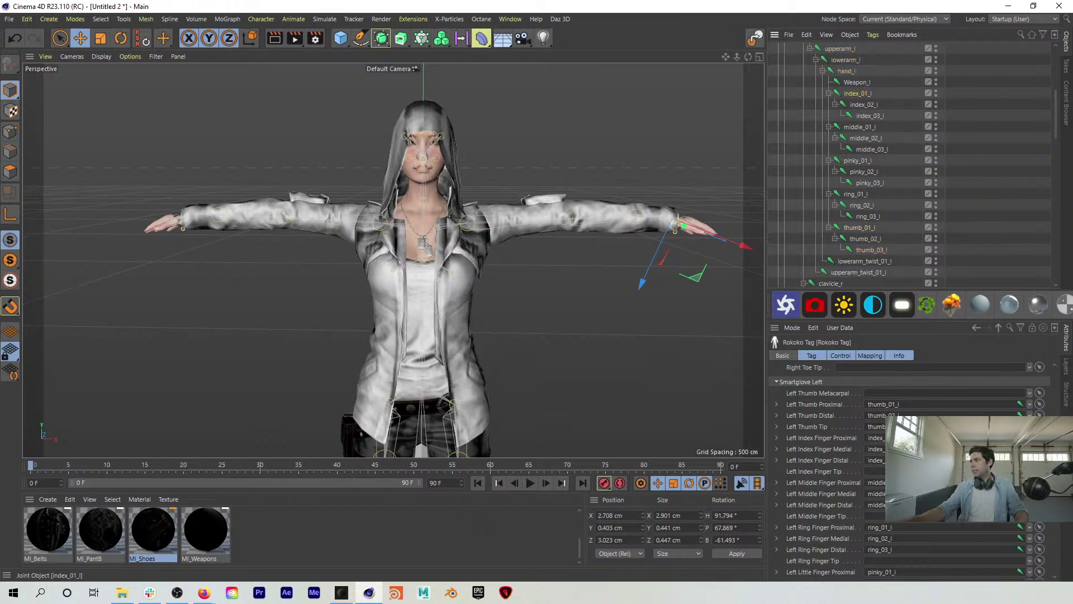
drag(869, 104, 895, 427)
click(1030, 437)
click(1039, 447)
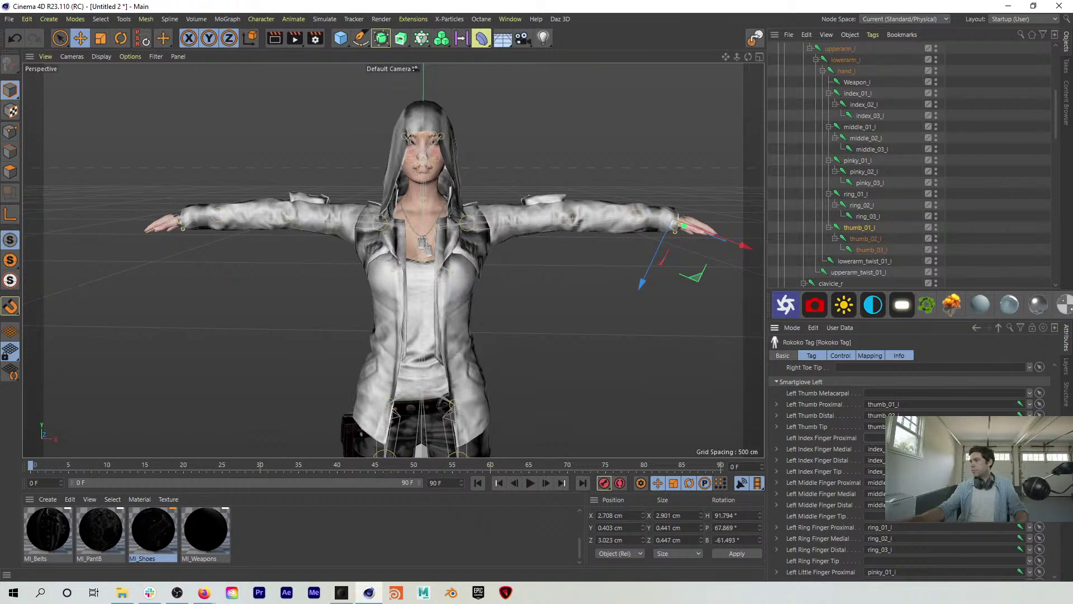
Step: Clear the Left Middle Finger Proximal slot and try shifting the left middle finger joints one slot toward the tip
click(1030, 483)
click(1038, 491)
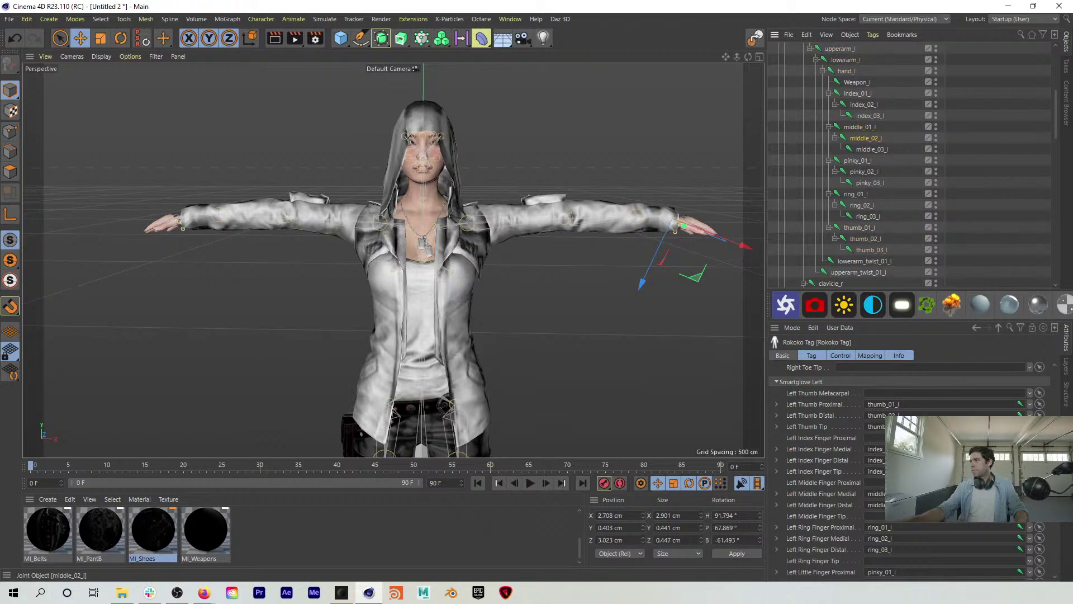
drag(880, 150, 896, 524)
drag(912, 507, 911, 505)
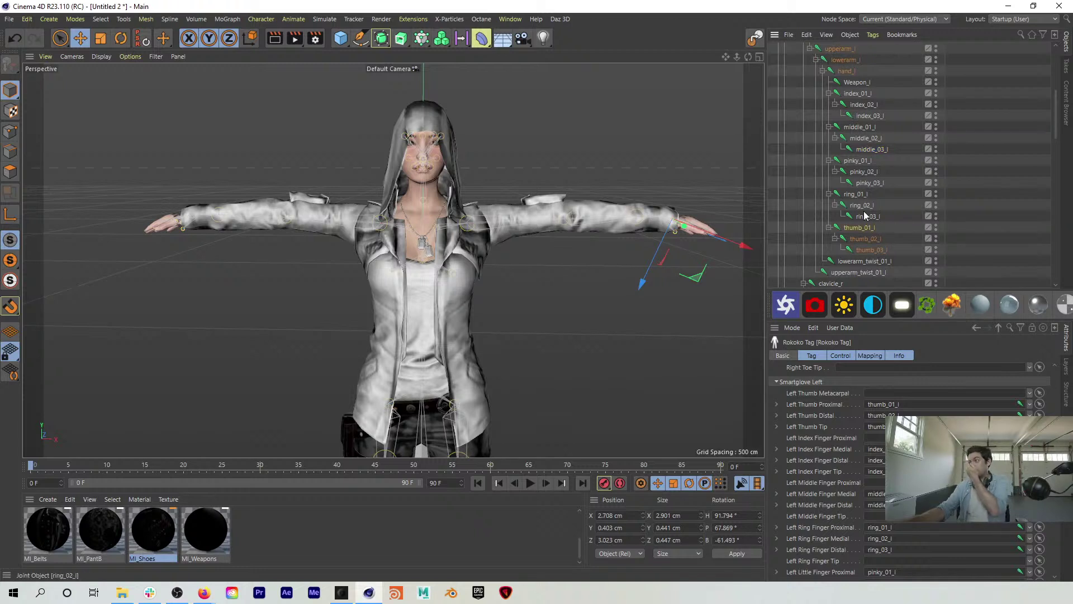
Step: Restore the left middle and index finger mappings with joints 01, 02 and 03 as Proximal, Medial and Distal
drag(865, 139, 877, 483)
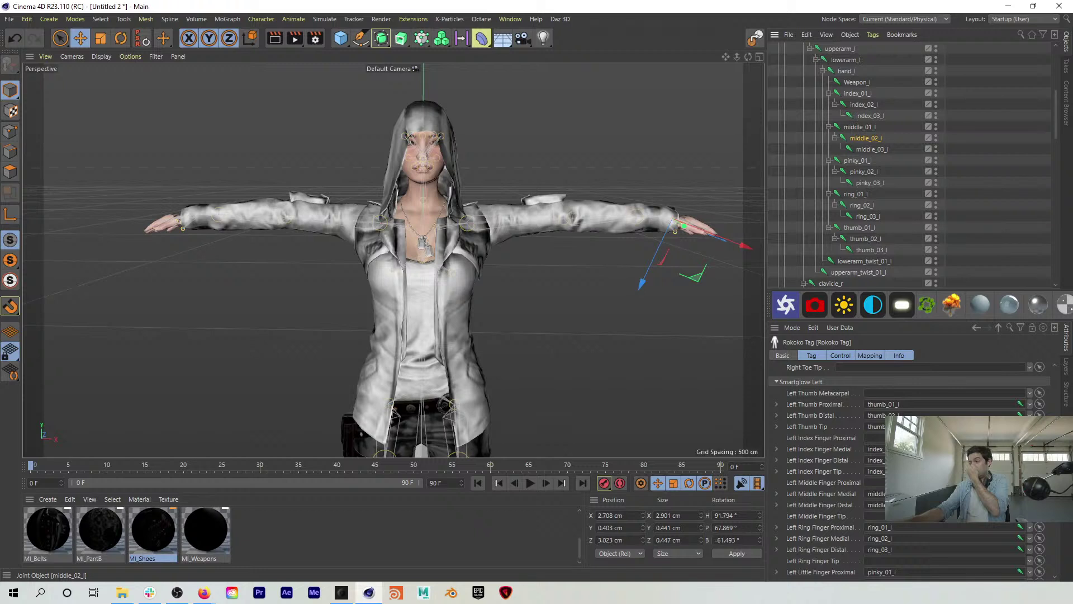
drag(861, 128, 877, 483)
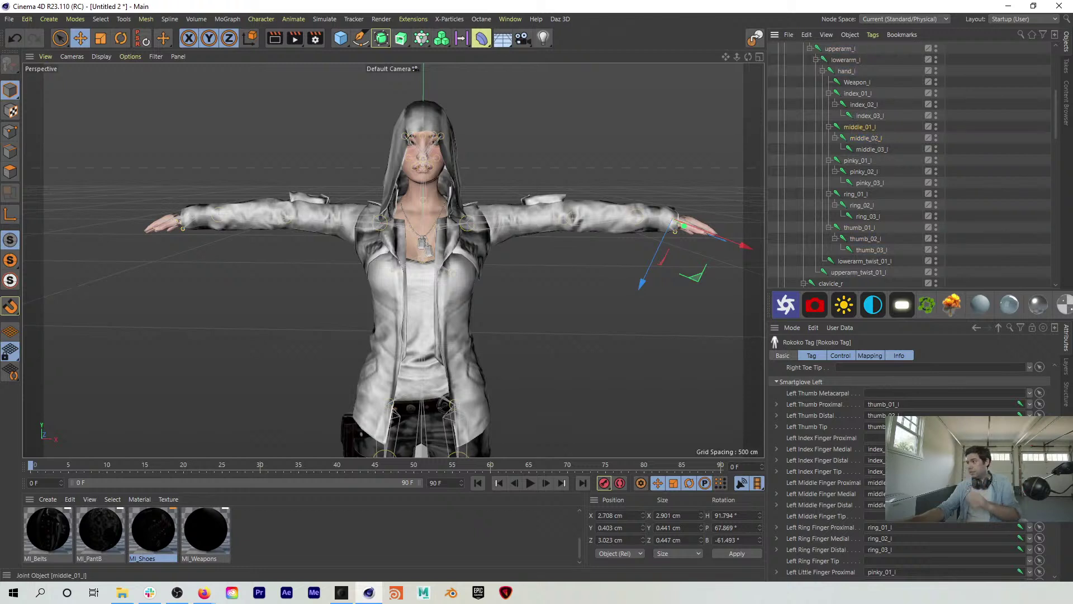
drag(860, 94, 876, 438)
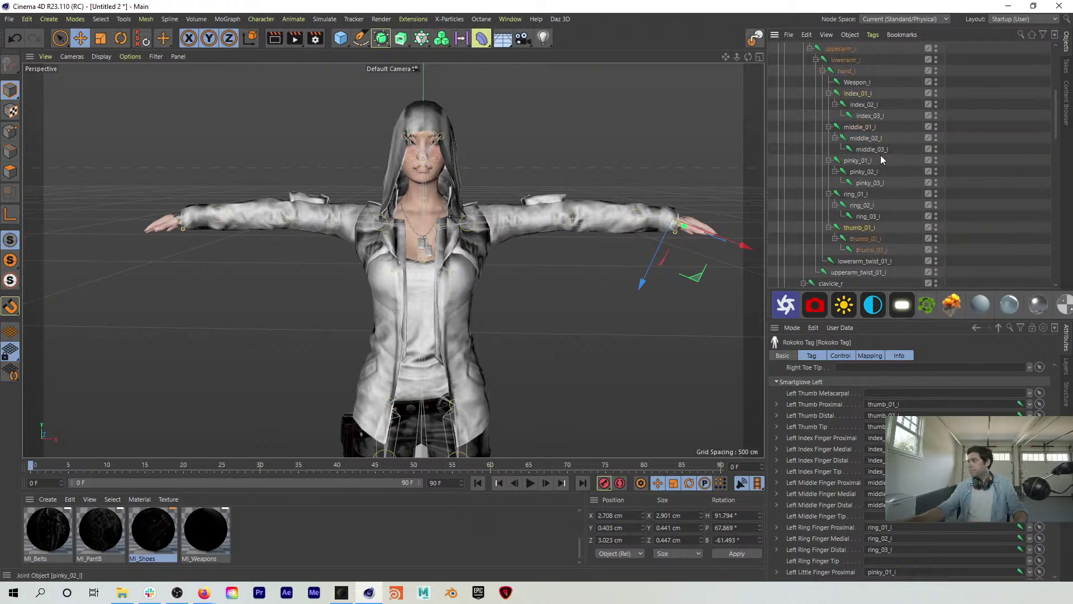
drag(868, 103, 884, 450)
drag(864, 118, 889, 459)
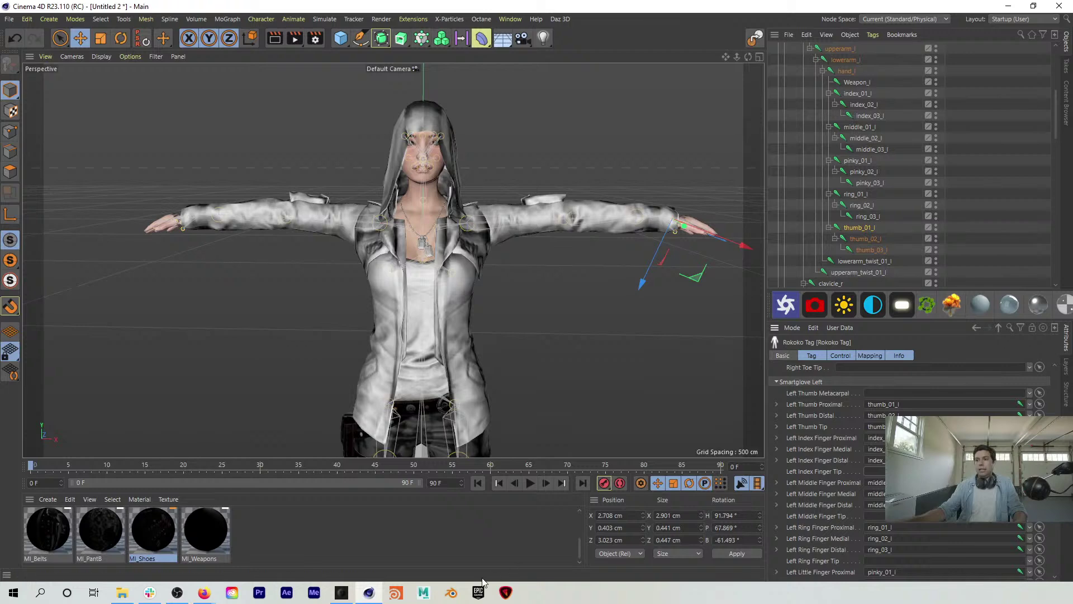
Step: Switch to Rokoko Studio to check the take-2 scene and its live stream setting, then return to Cinema 4D
mouse_move(348, 597)
click(335, 553)
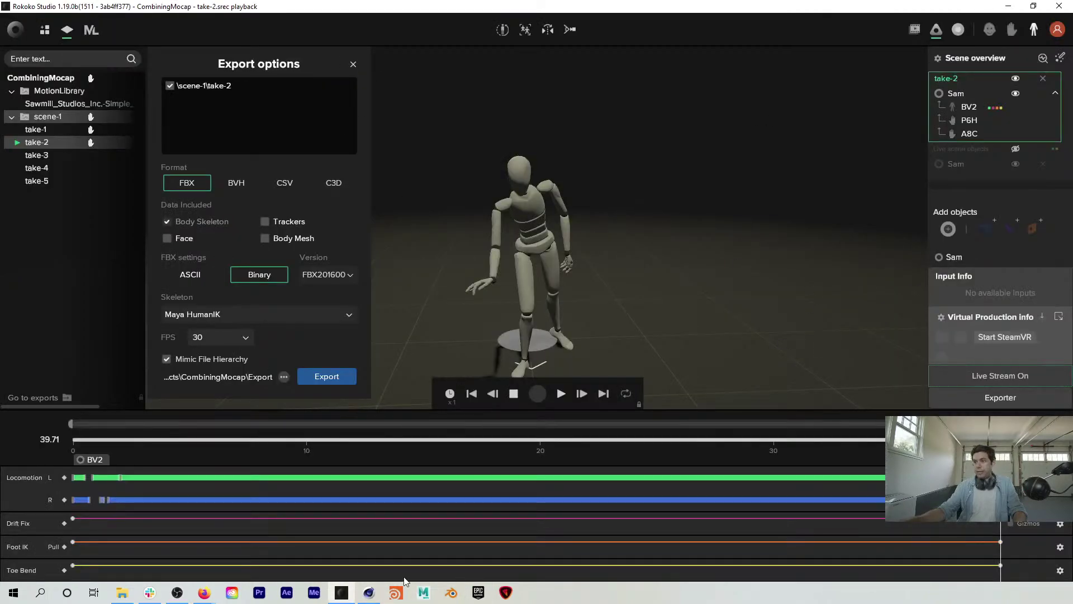
click(368, 593)
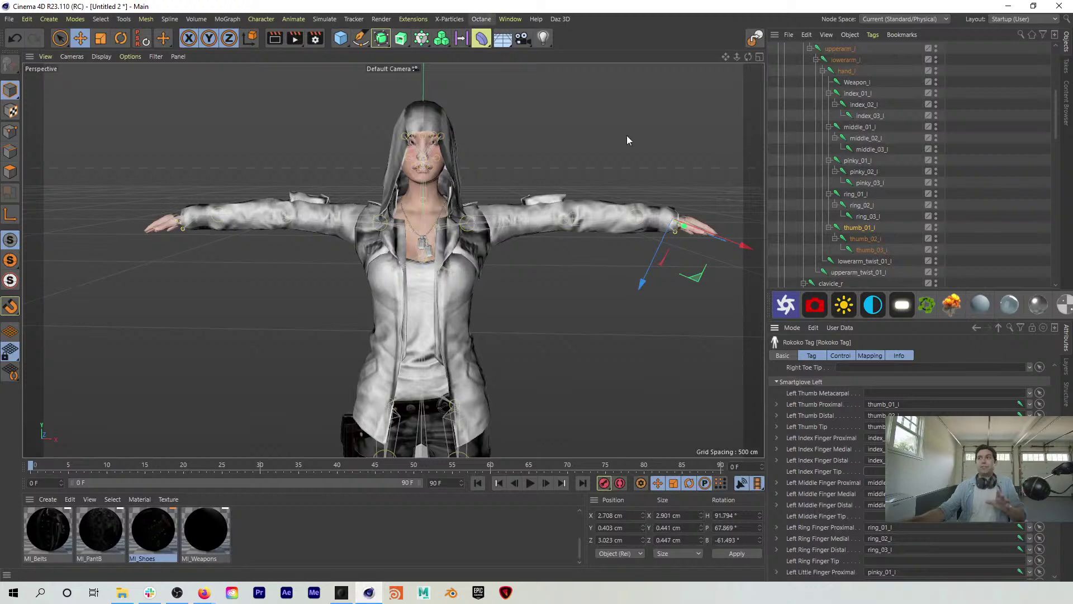
Step: Deselect the current objects and open the properties of the Rokoko Tag on the root joint
click(992, 138)
scroll(993, 170, up, 6)
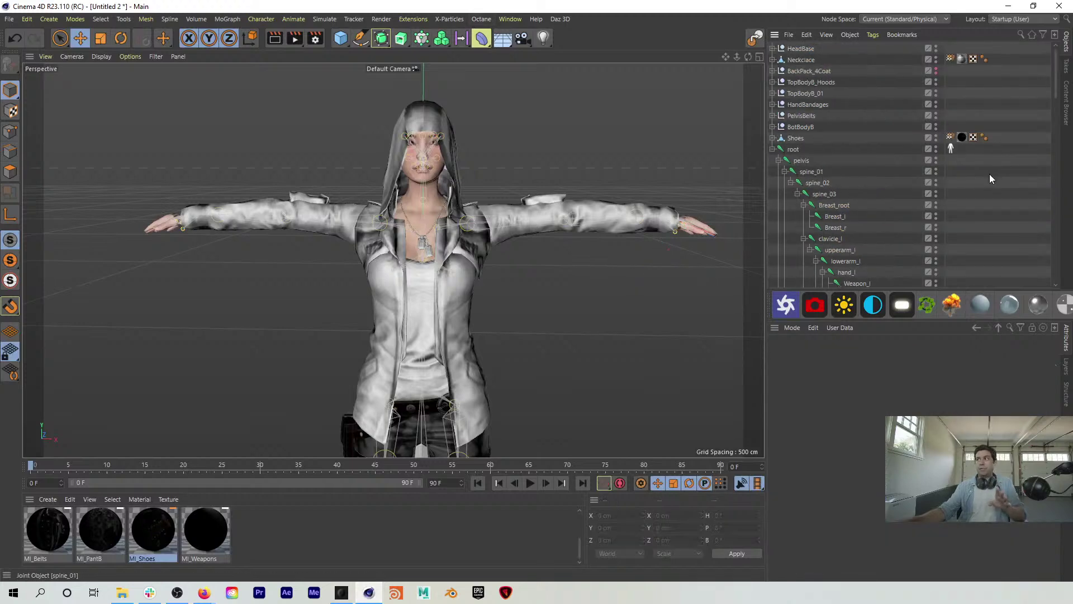
click(951, 149)
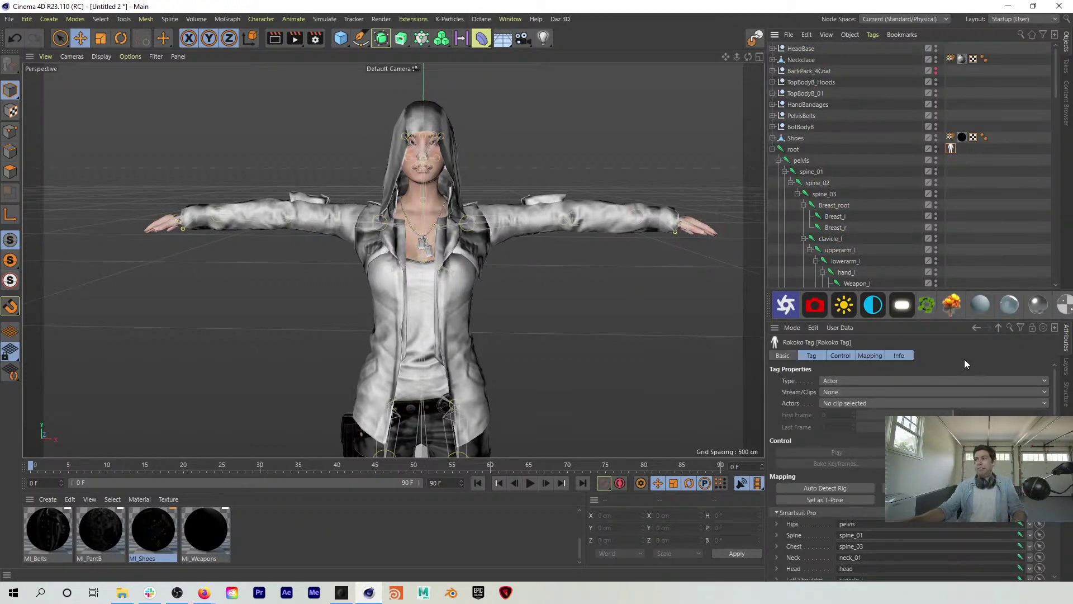
Step: Save the scene as DrivingtheCar in the 210812_OfficeHours_Combining project folder
key(ctrl+s)
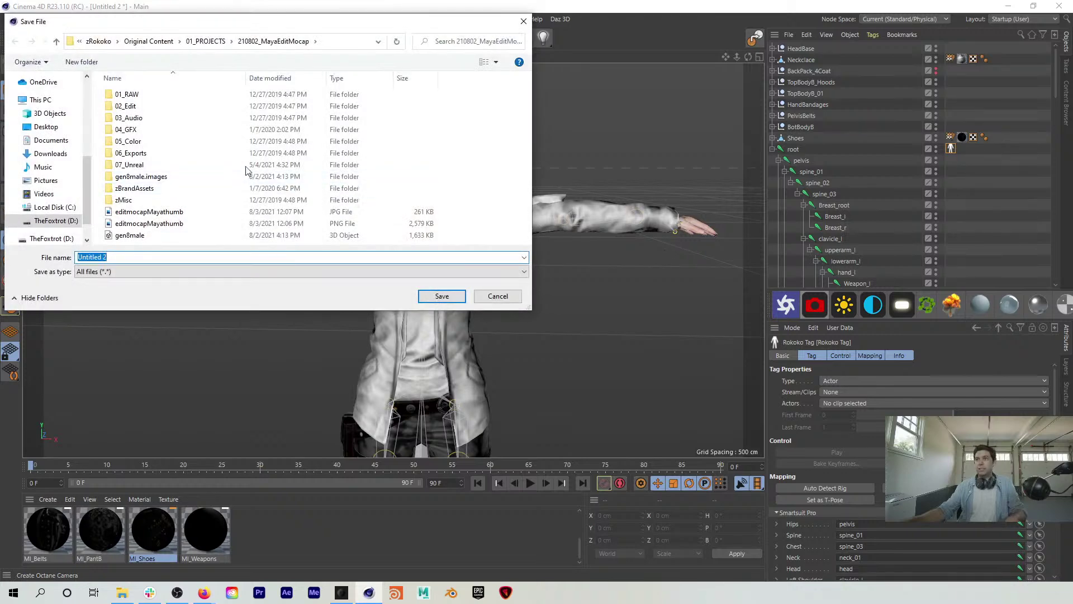
click(207, 42)
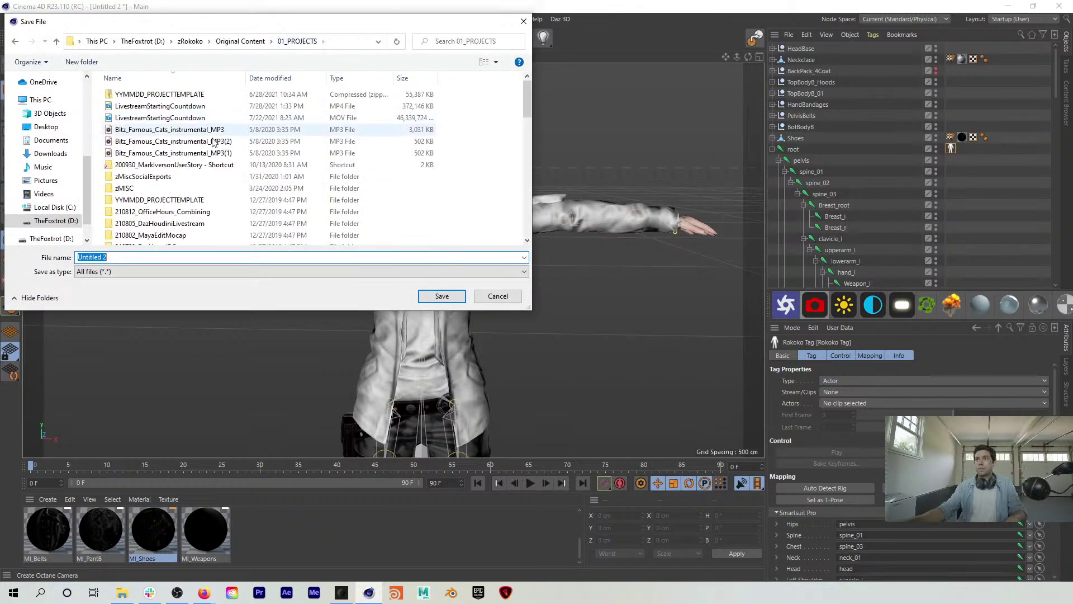
double_click(162, 212)
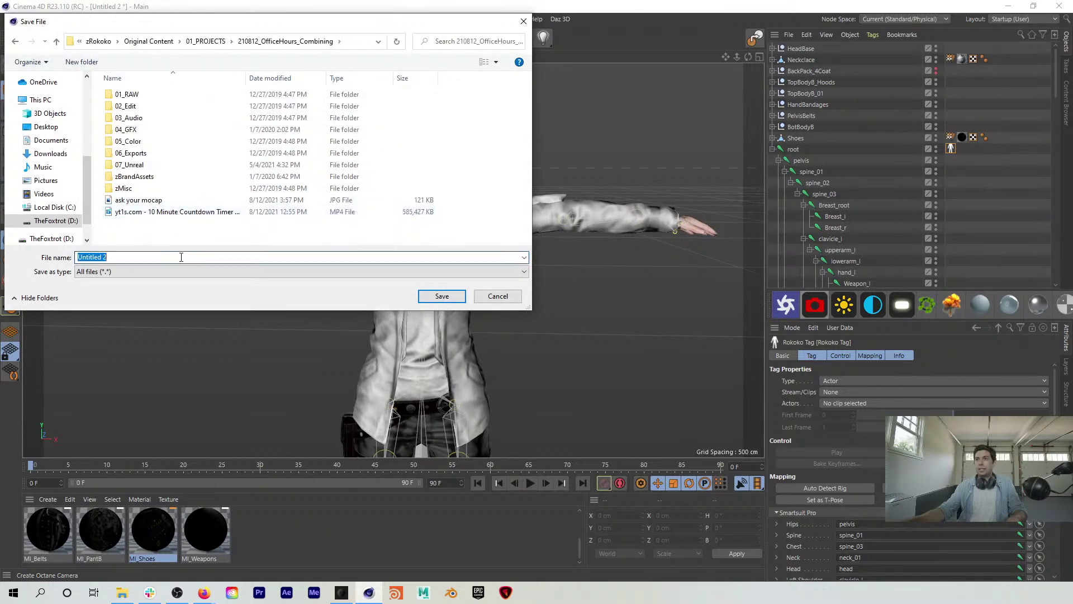
text(Driv)
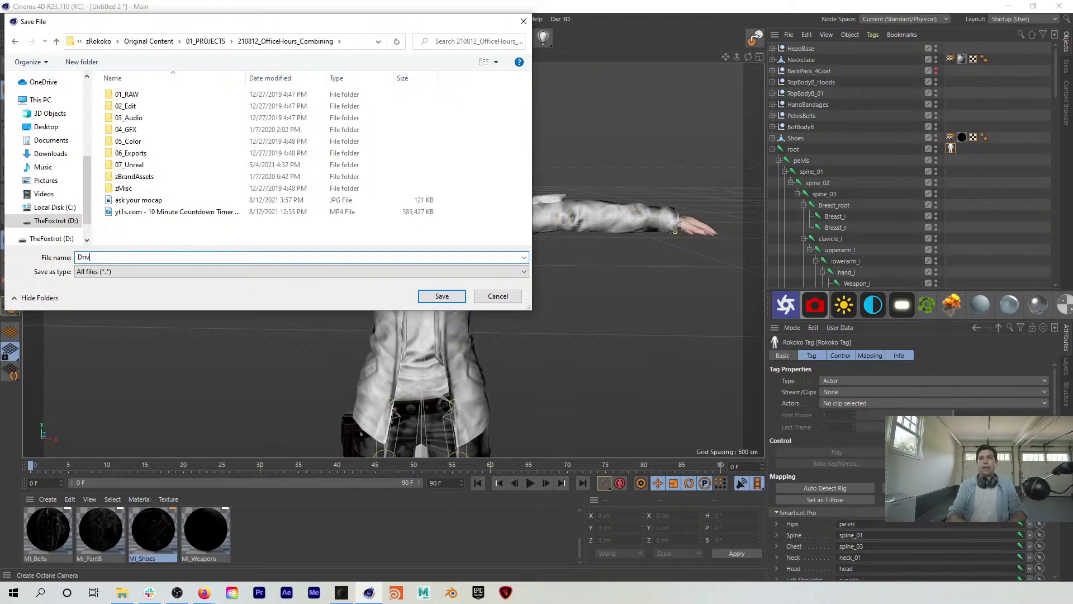
text(ingtheDar)
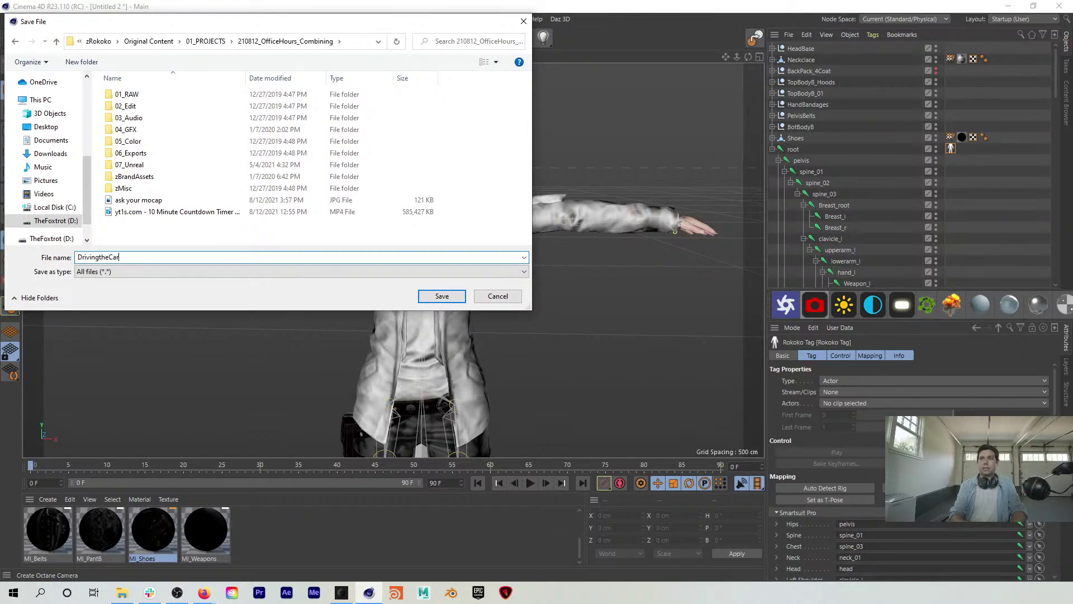
key(Return)
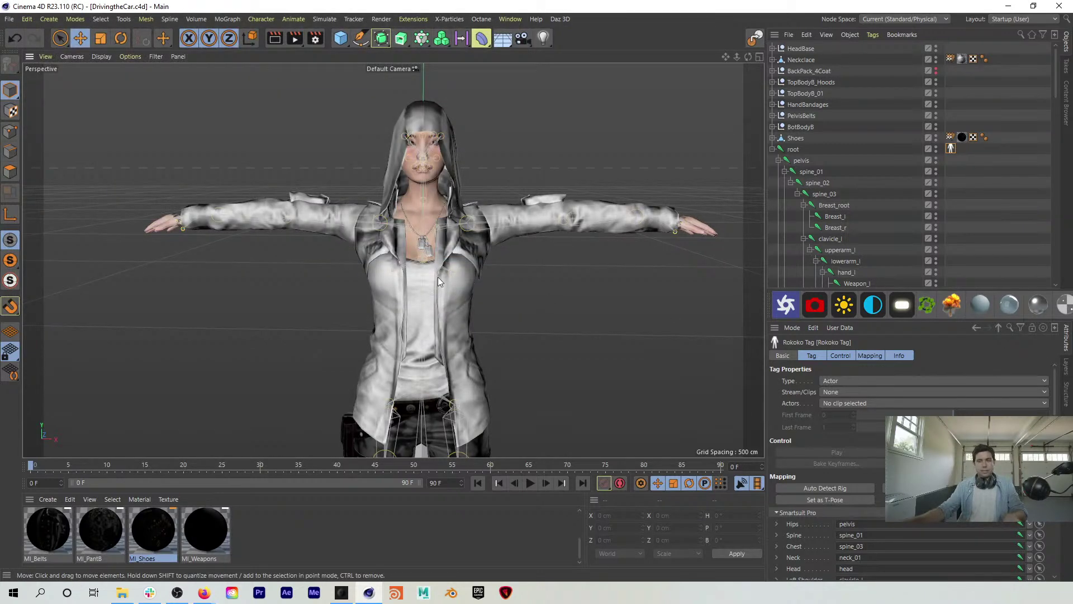
Step: Save another copy of the scene as arianascavenger in the Ariana_P3_Scavenger folder under 04_Models
key(ctrl+shift+s)
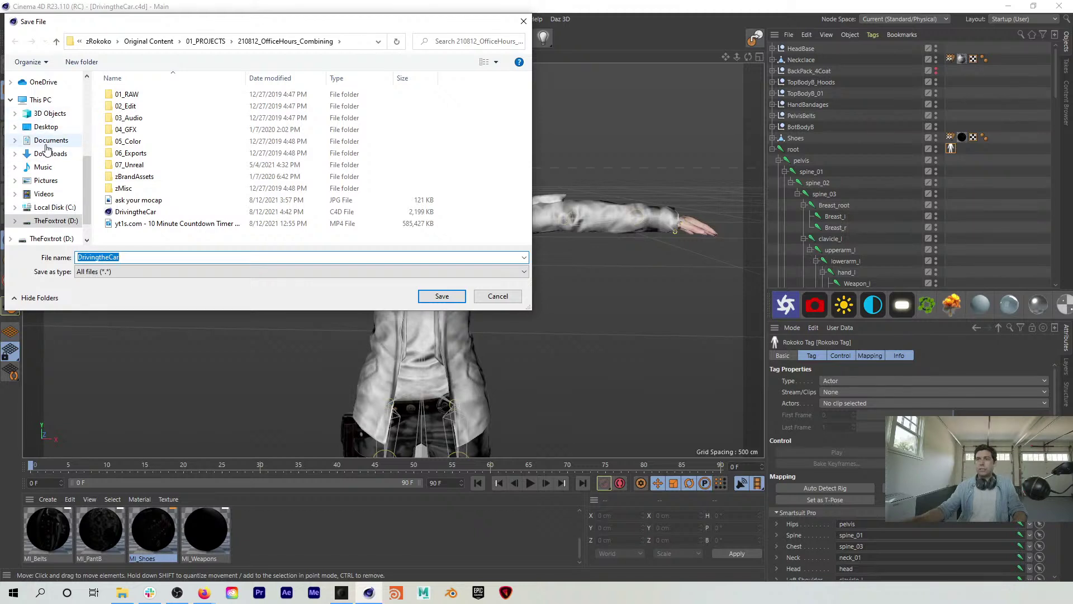
scroll(50, 140, up, 3)
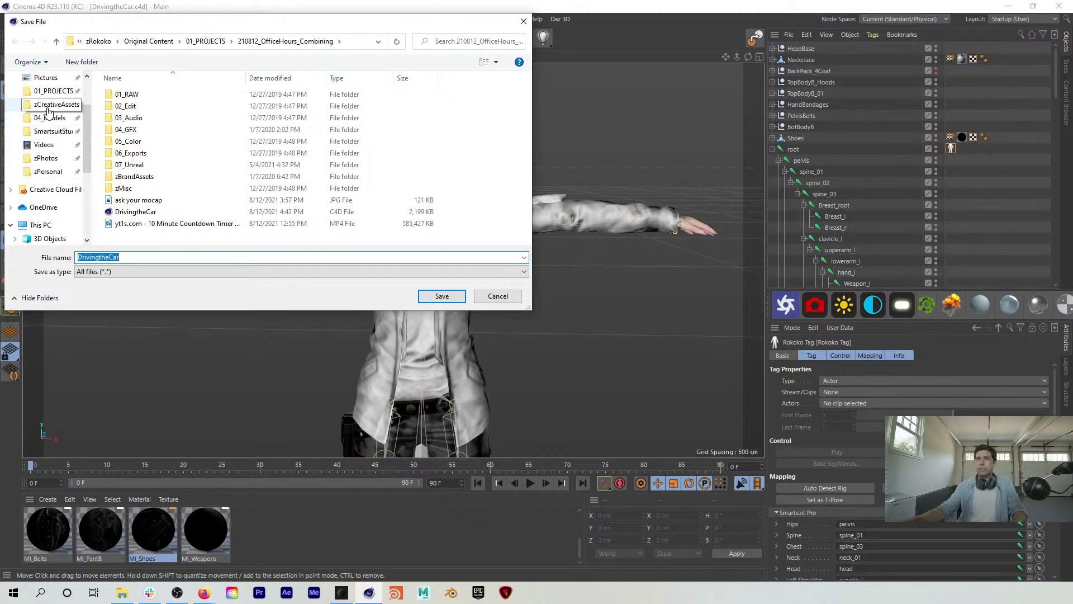
click(50, 117)
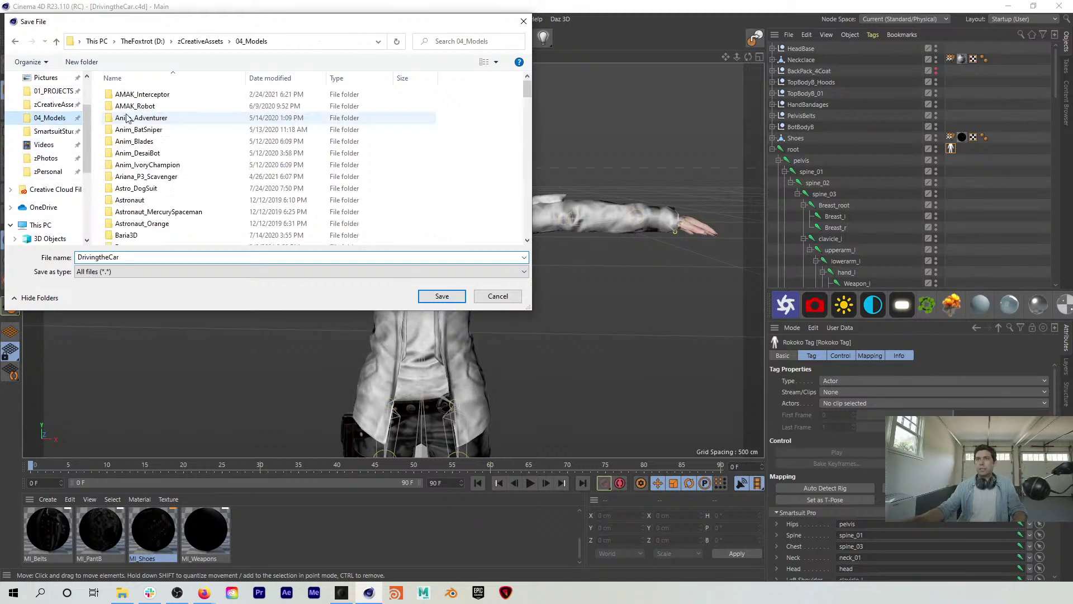
double_click(146, 176)
click(140, 256)
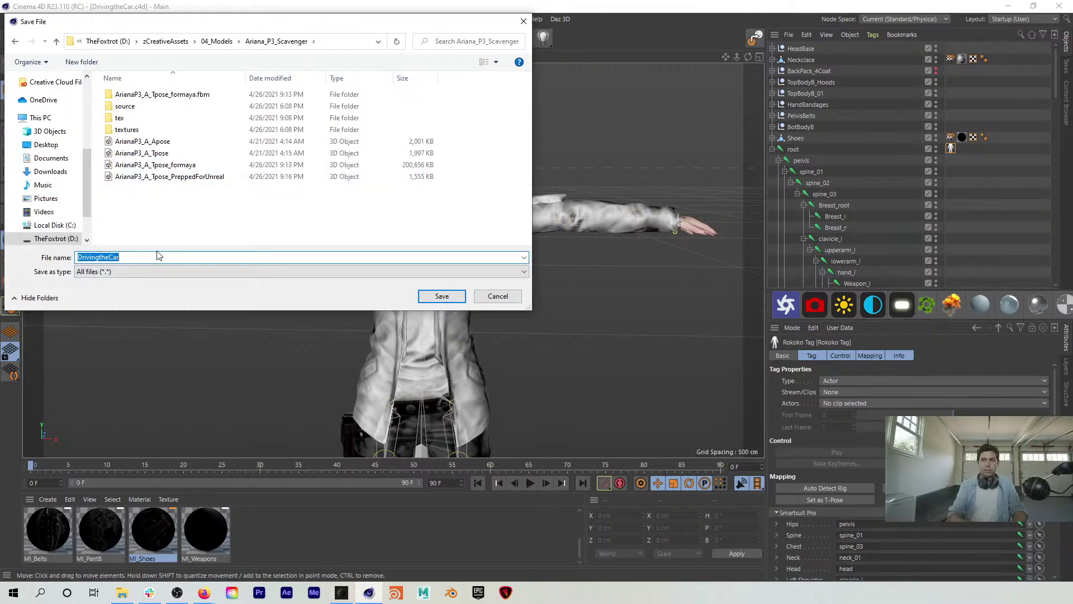
text(arianac)
key(BackSpace)
text(scave)
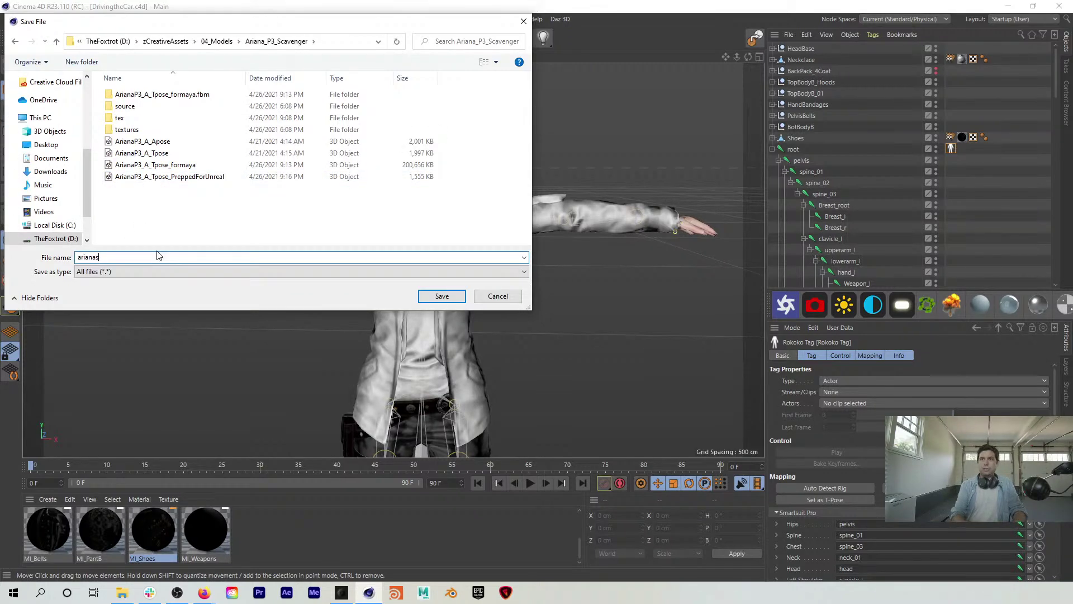
key(Return)
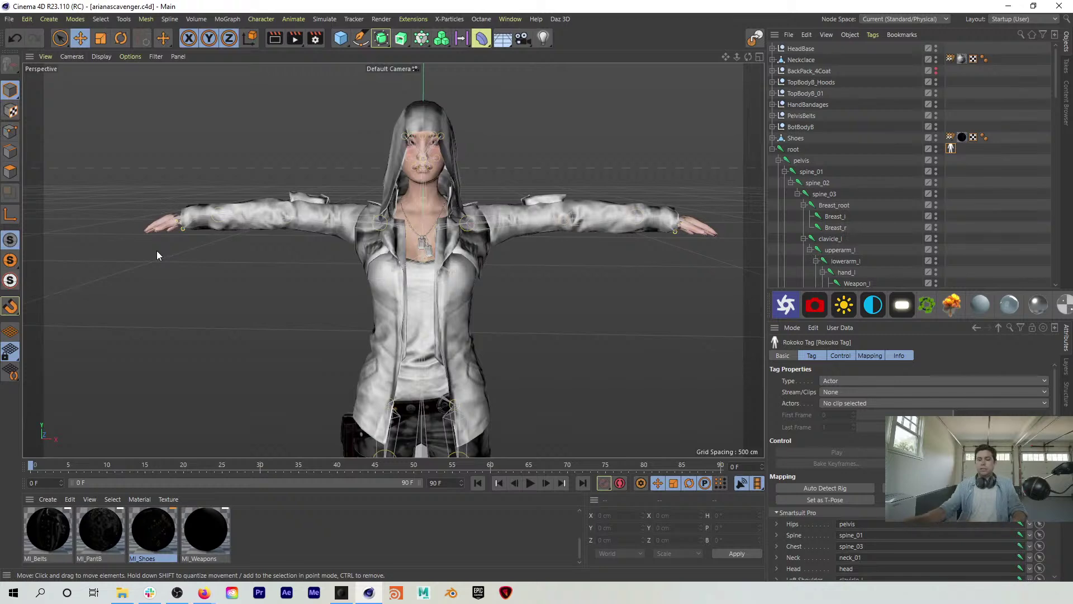
Step: Save the scene over the existing DrivingtheCar file in 210812_OfficeHours_Combining to continue working in that file
key(ctrl+shift+s)
scroll(44, 193, up, 5)
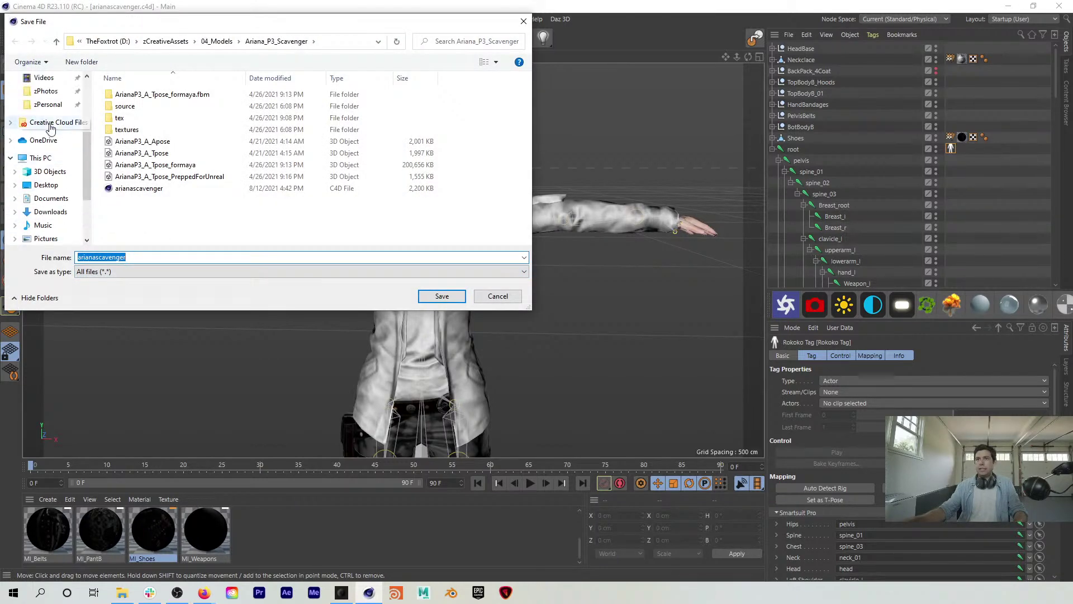
scroll(45, 120, up, 2)
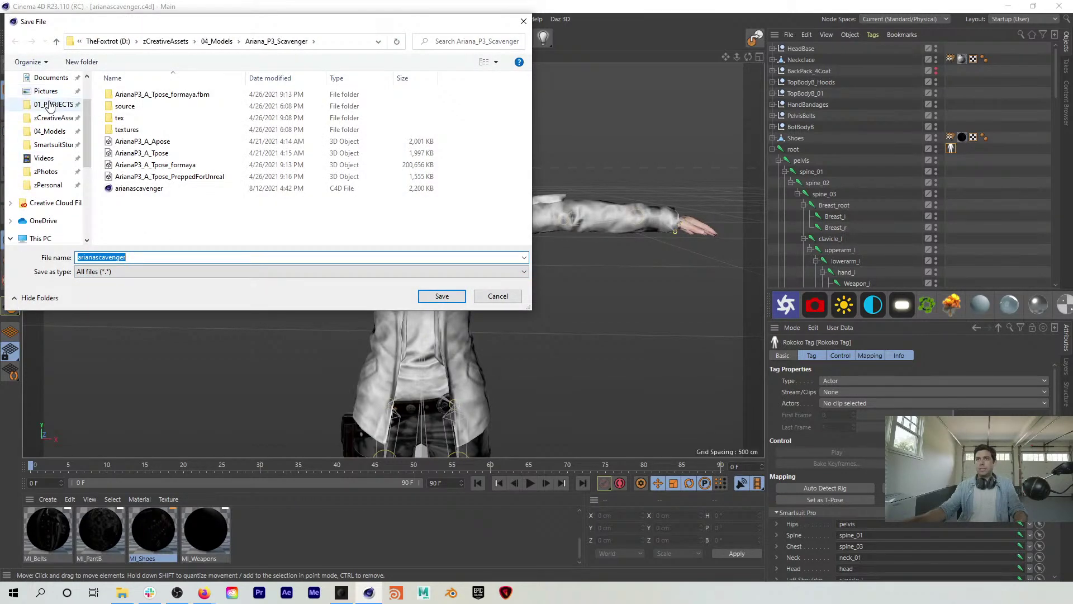
click(51, 104)
double_click(158, 212)
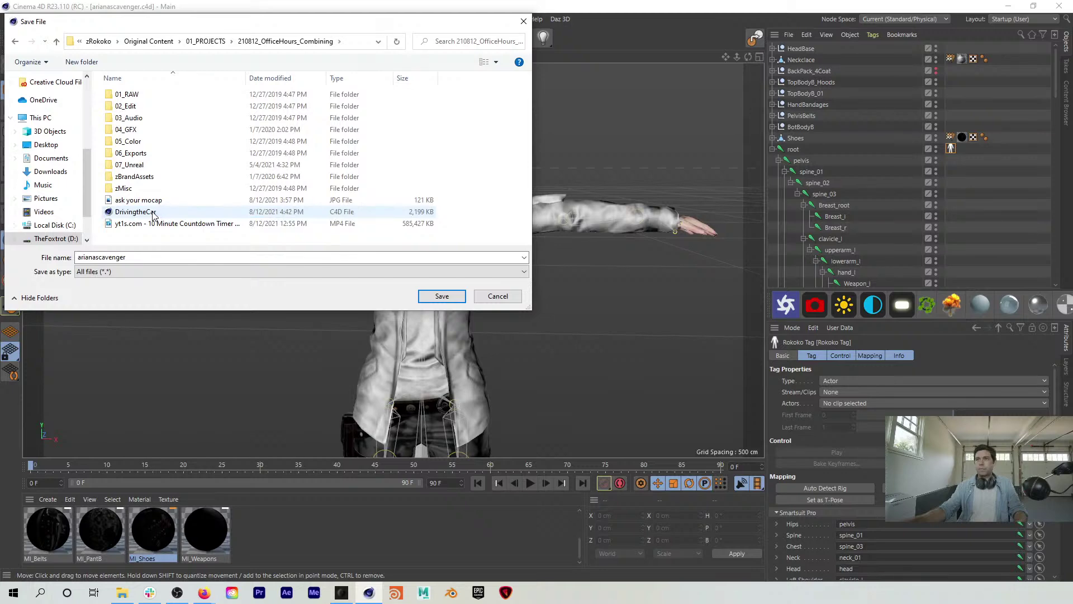
click(146, 213)
click(441, 296)
click(564, 297)
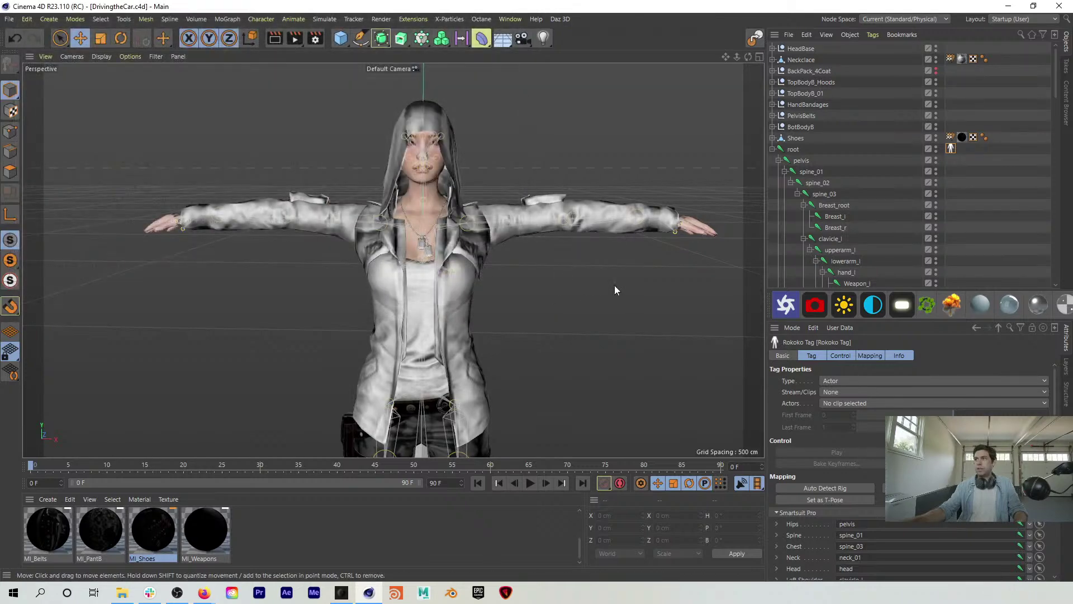
scroll(431, 246, up, 4)
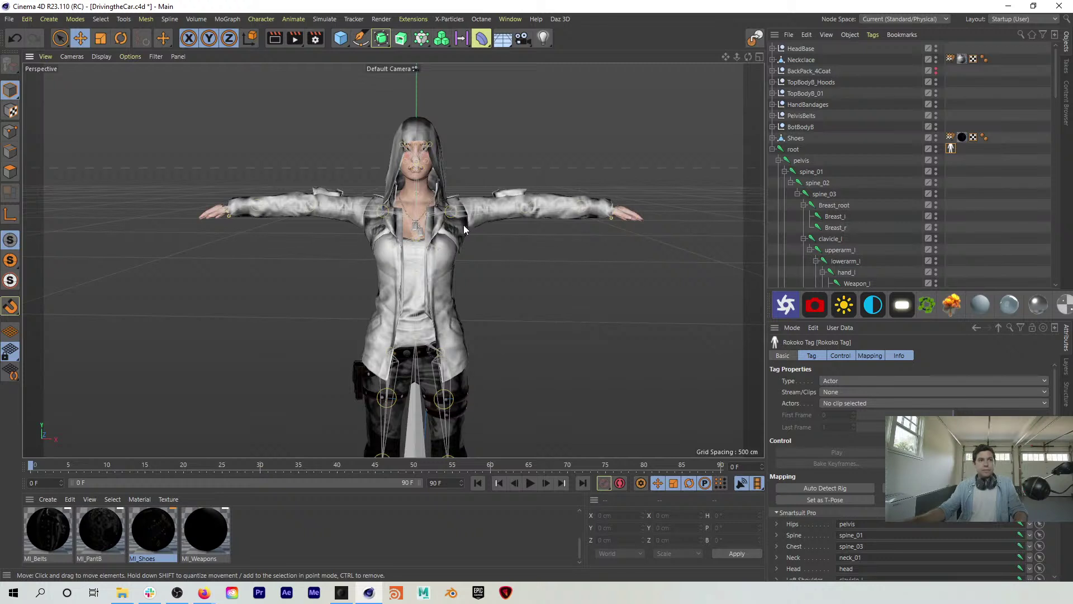
alt+drag(408, 253, 414, 194)
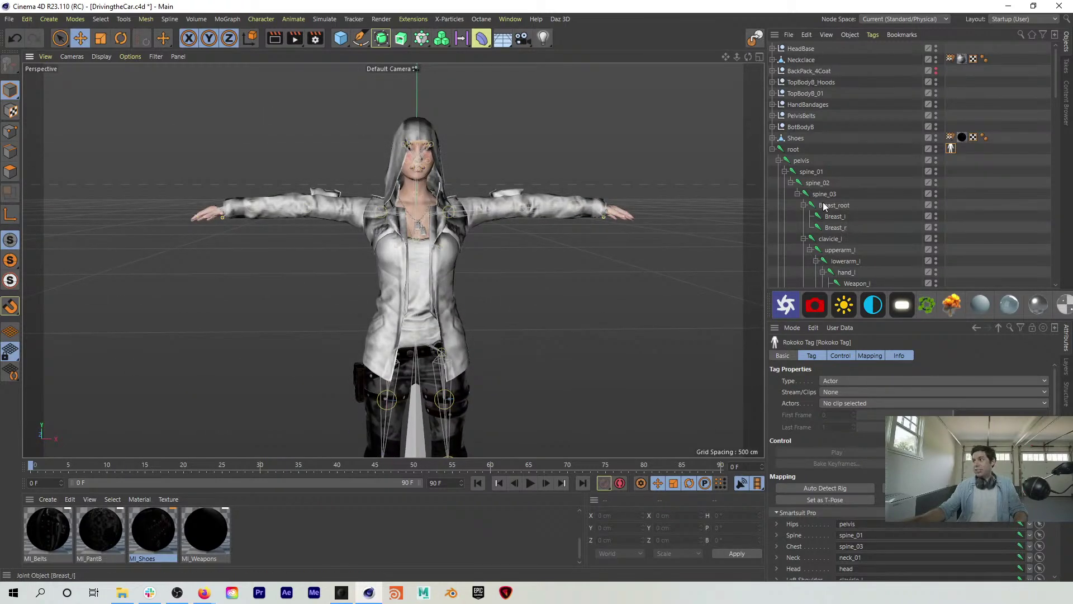
click(780, 160)
click(780, 160)
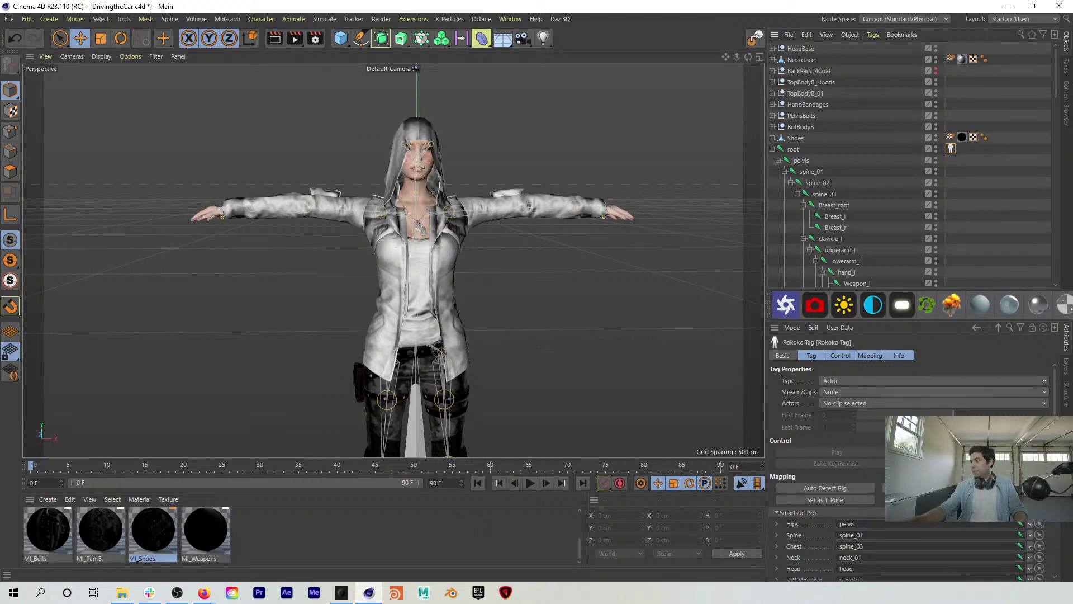
Step: Bring the Rokoko Studio Live window over the viewport and set the character's current pose as the T-pose
drag(962, 448, 465, 194)
click(846, 500)
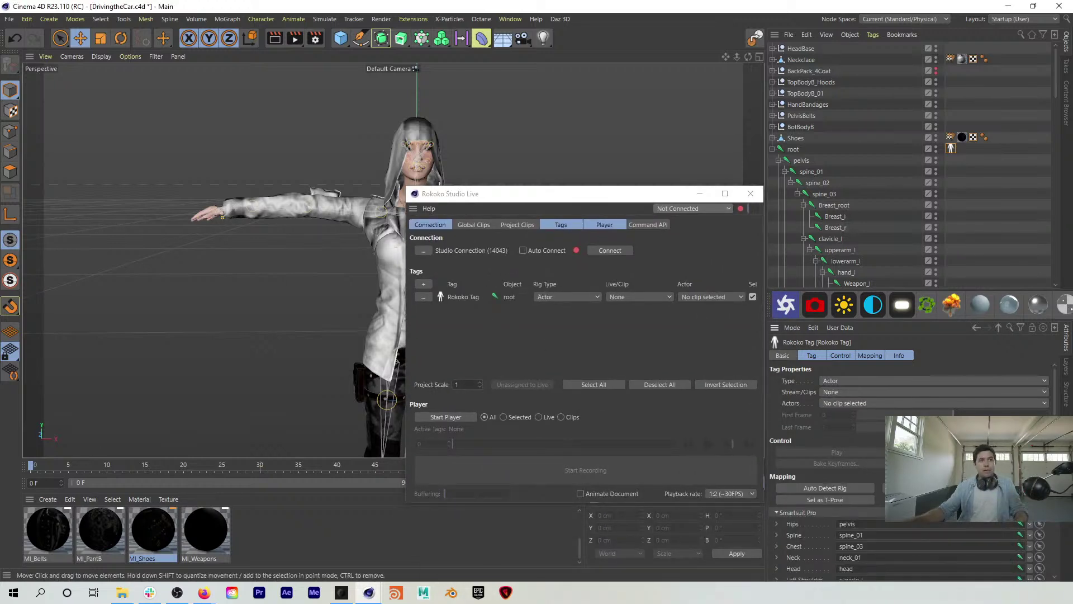
Step: Switch to Rokoko Studio, dismiss the export options and play take-2 from its start with looping on
click(341, 592)
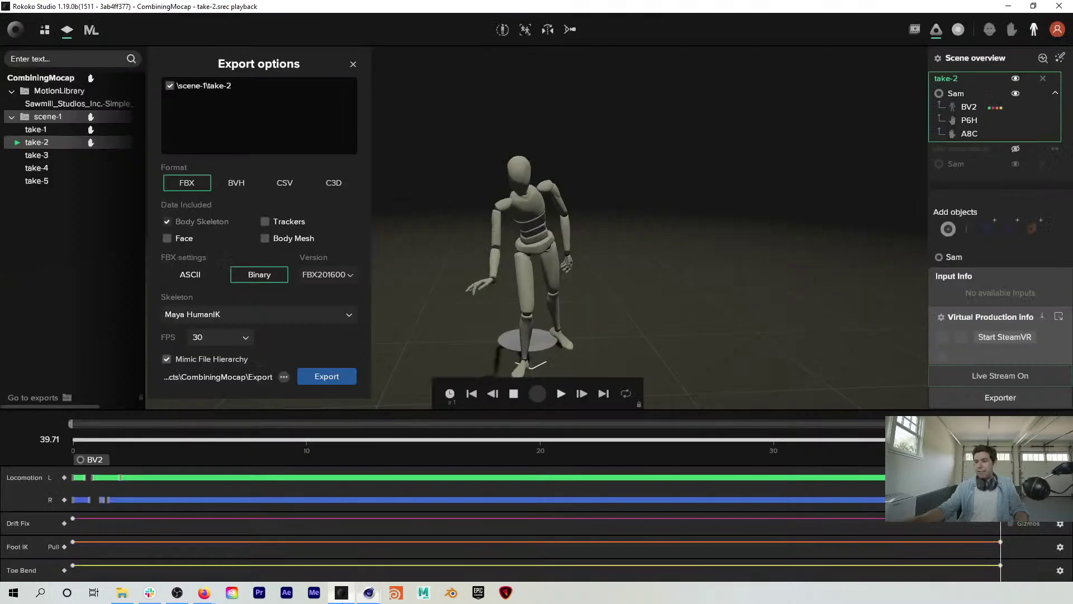
click(353, 64)
click(471, 393)
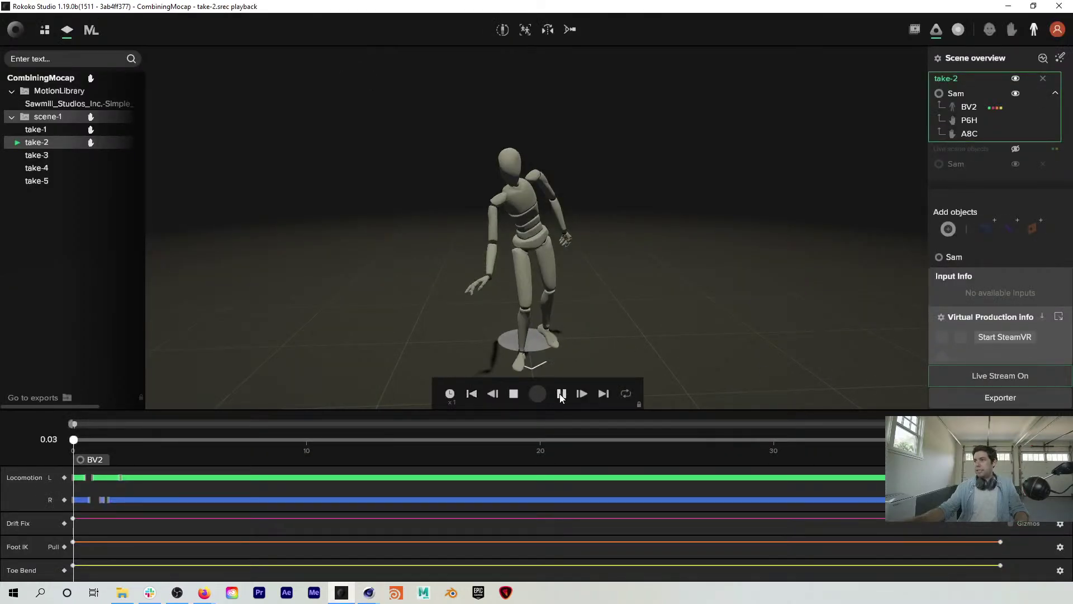
click(561, 394)
click(626, 393)
Step: Check the Cinema 4D live stream target in Rokoko Studio, and connect the Cinema 4D plugin to Studio Connection (14043)
click(1014, 377)
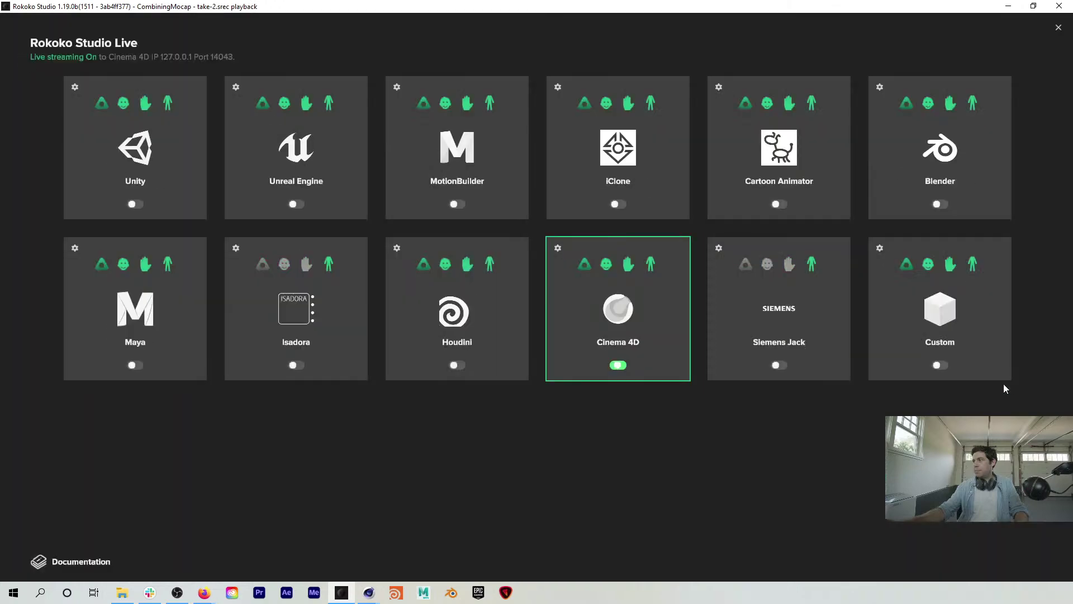
click(1058, 27)
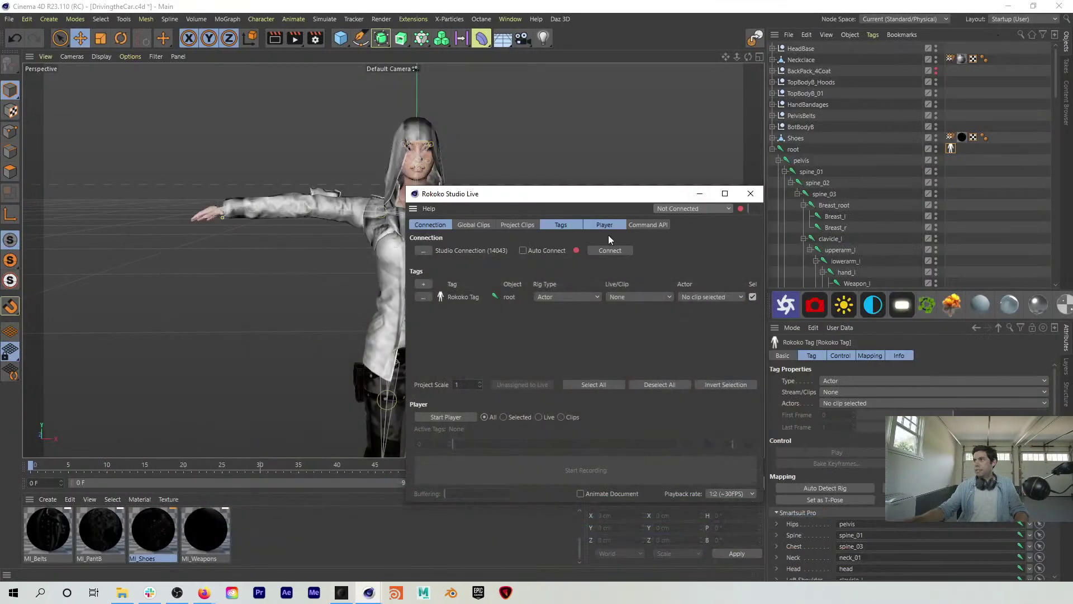
click(610, 250)
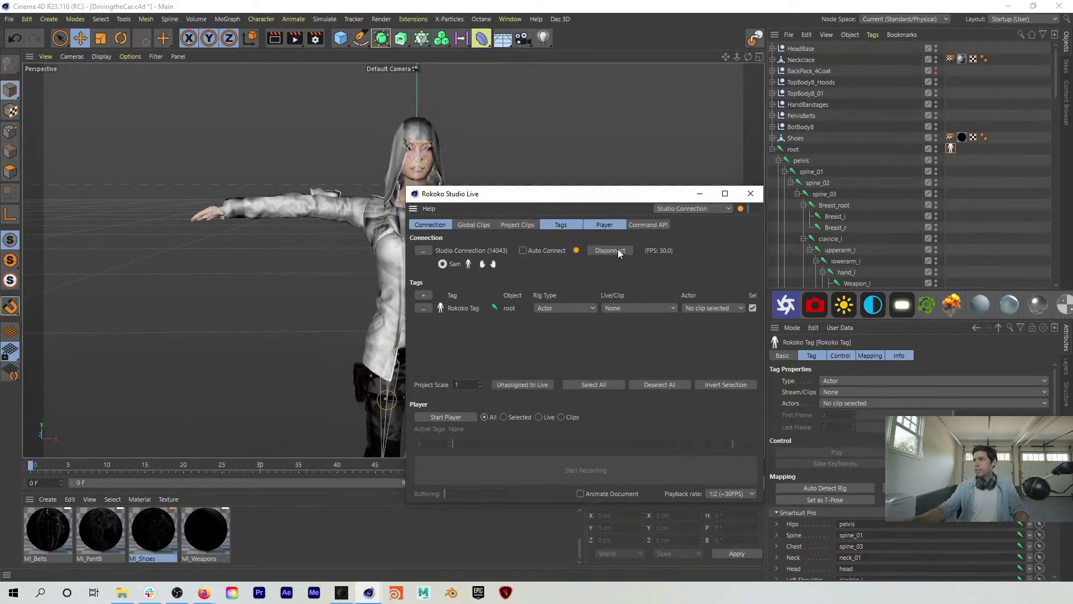
Step: Assign Studio Connection (1) as the Rokoko Tag's live source and start the player
click(648, 308)
click(632, 319)
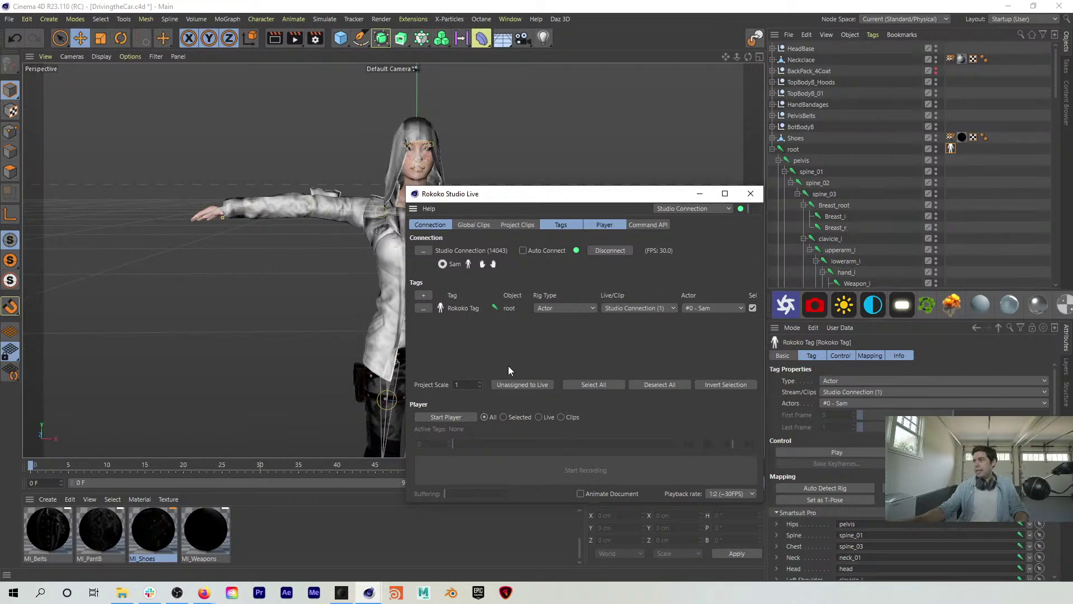
click(458, 416)
Step: Examine the streamed motion on the full character with the plugin window out of the way, and stop the player
drag(532, 194, 694, 138)
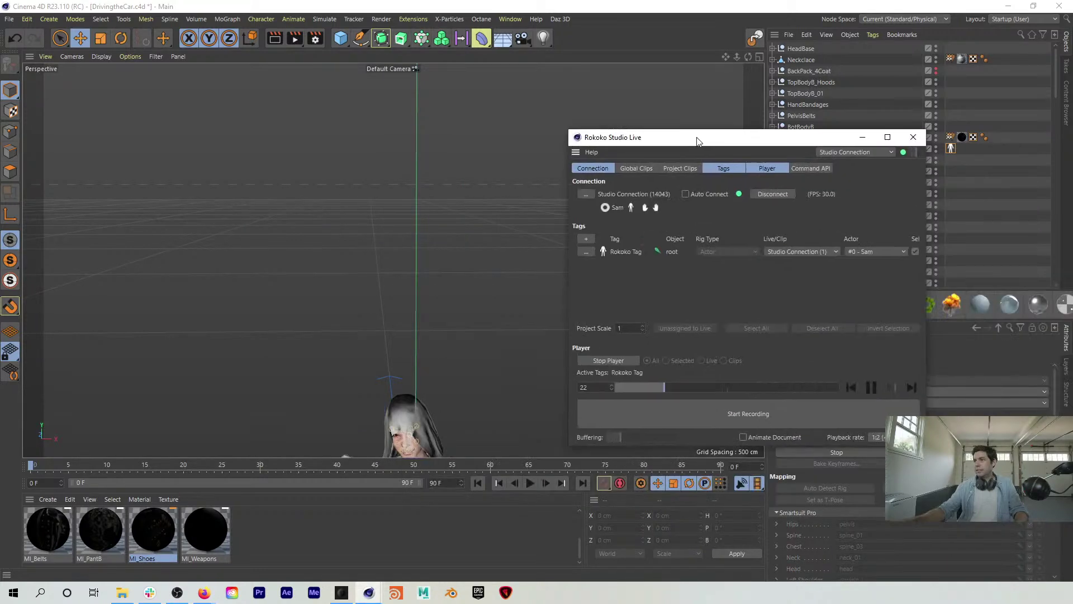
drag(770, 140, 446, 83)
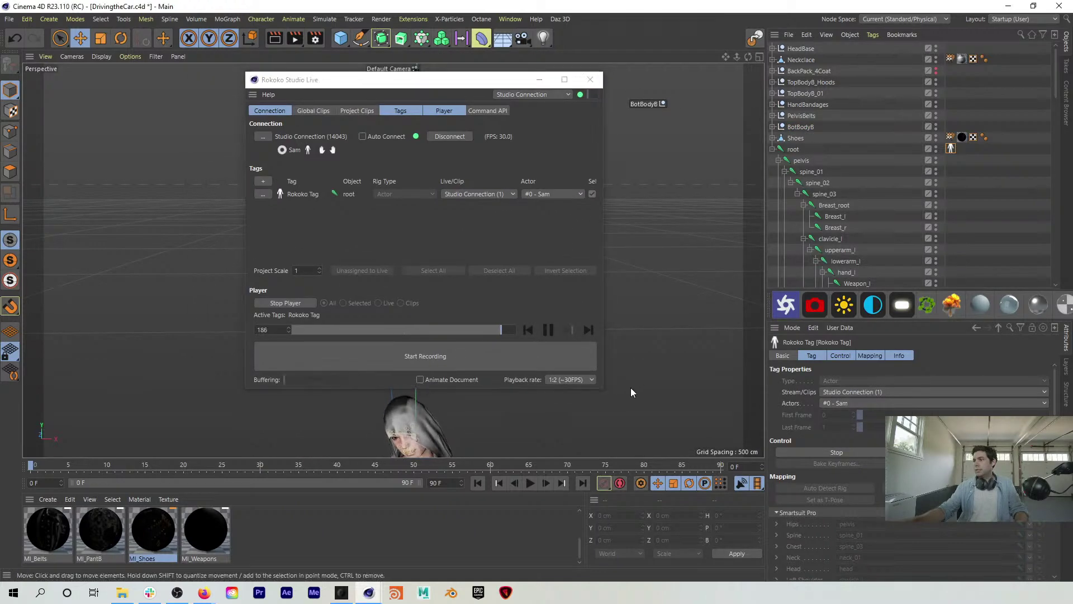
drag(391, 79, 740, 92)
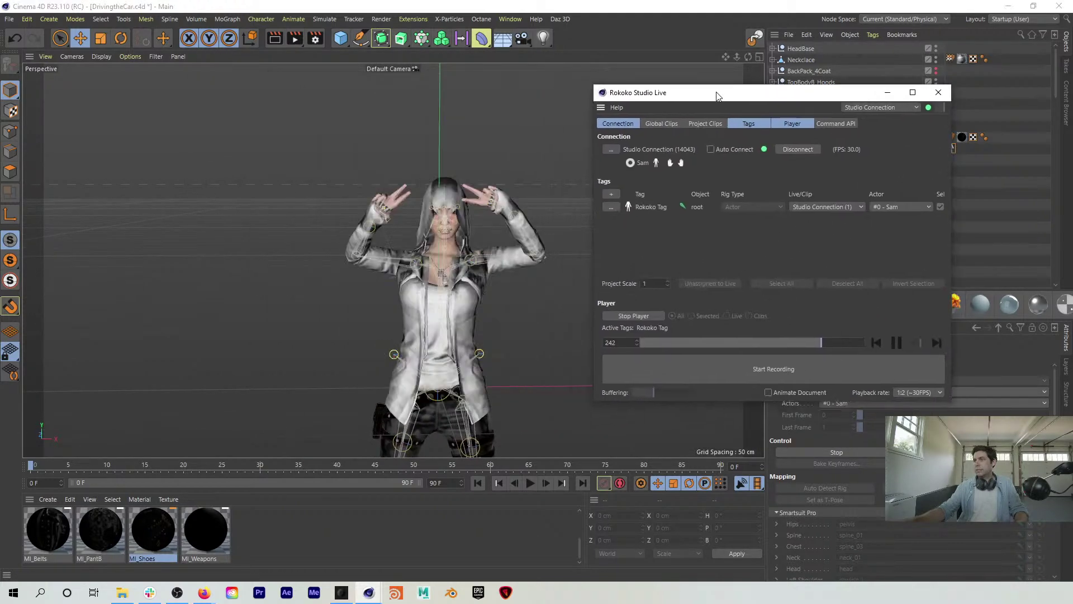
alt+right_drag(486, 294, 419, 334)
alt+middle_drag(477, 307, 469, 267)
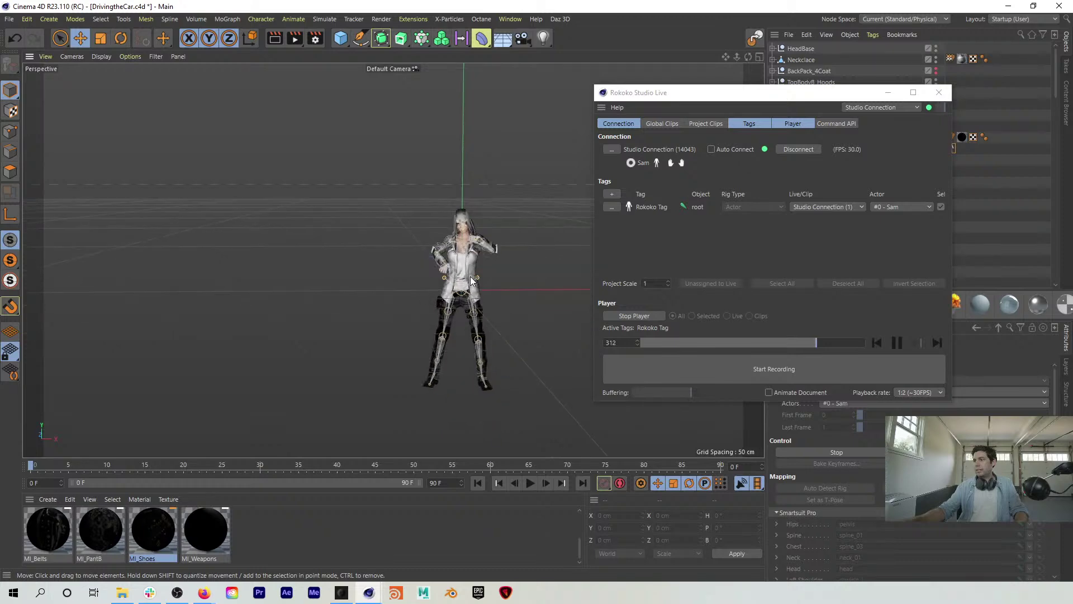
alt+right_drag(469, 267, 541, 244)
drag(719, 96, 191, 118)
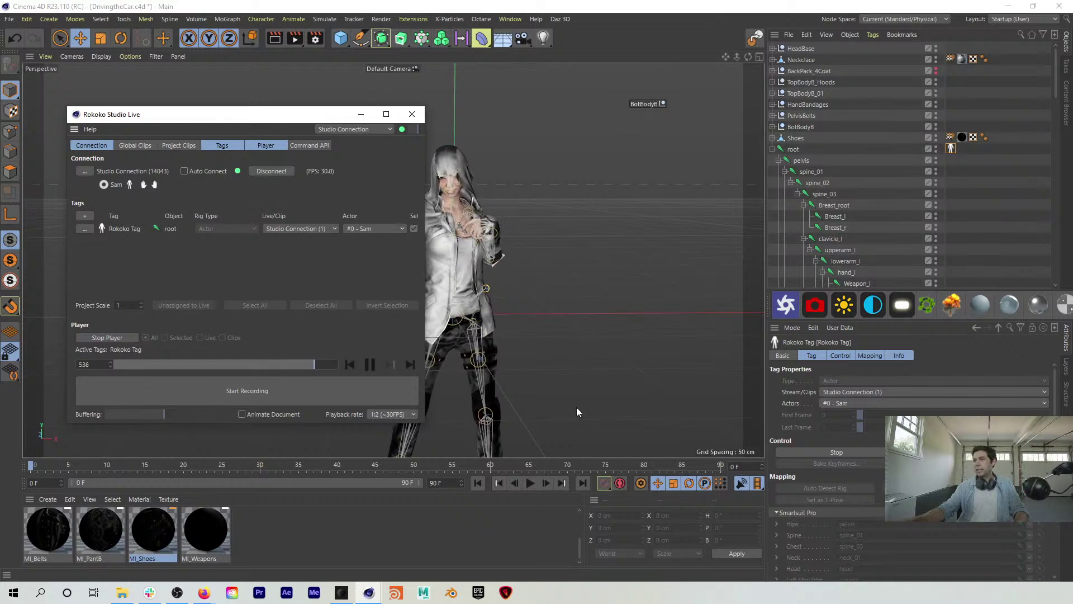
click(107, 337)
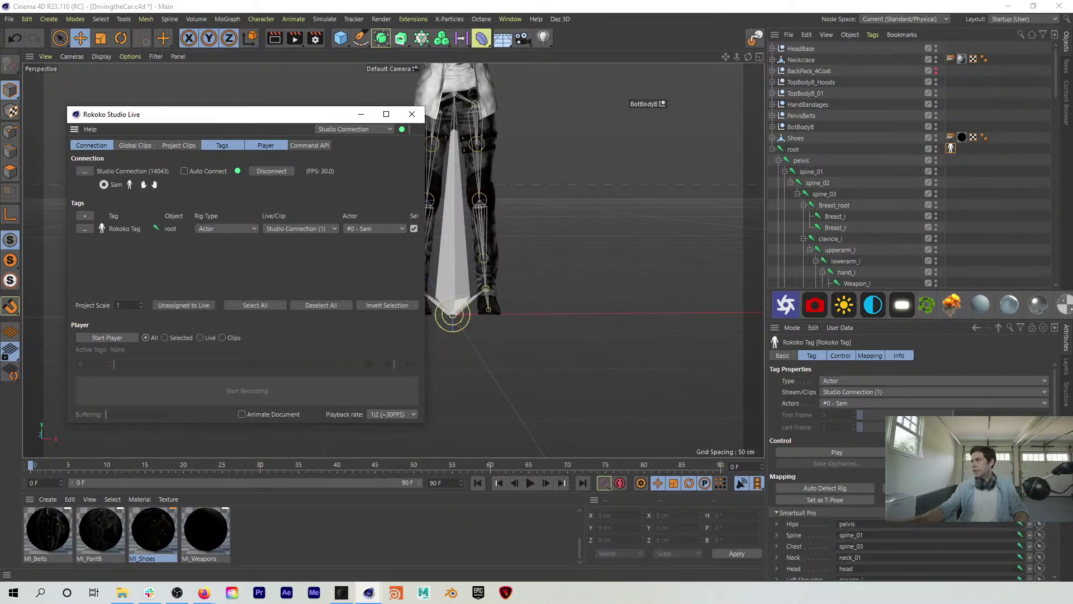
Step: Add a cube primitive to the scene, with the Rokoko Studio Live window moved clear of the character
click(932, 488)
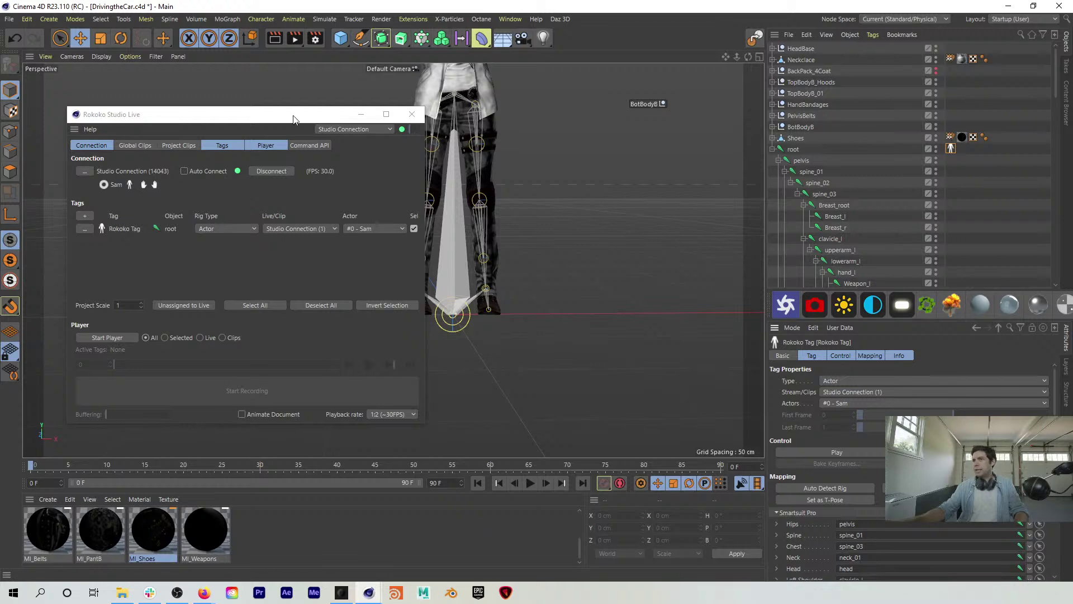
drag(307, 118, 243, 152)
click(340, 39)
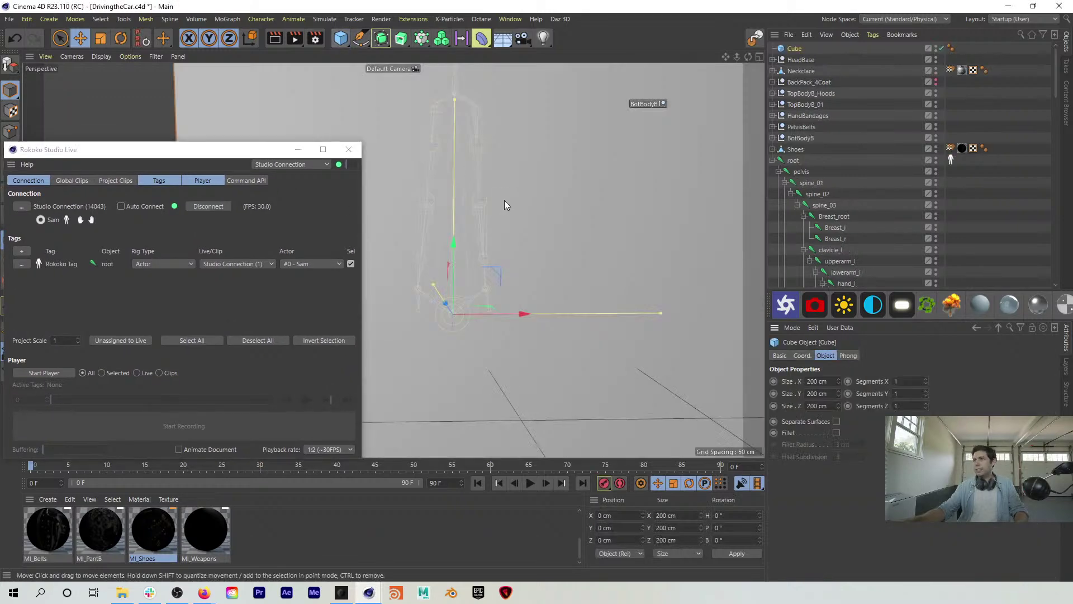
scroll(515, 202, down, 5)
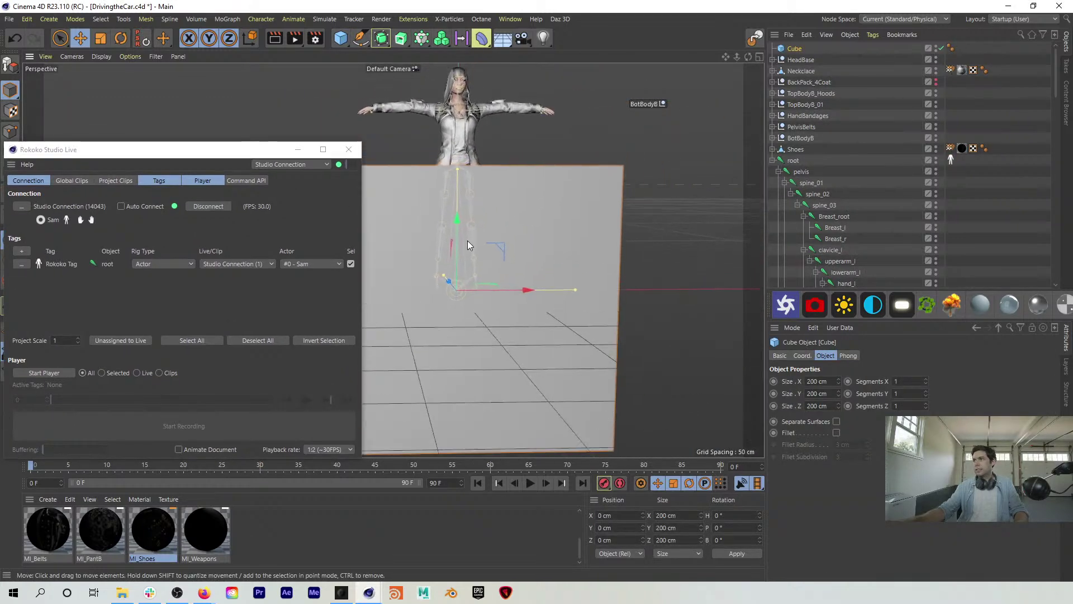
Step: Delete the cube, select the Rokoko Tag on root, and test its live stream by starting and stopping the player
key(Delete)
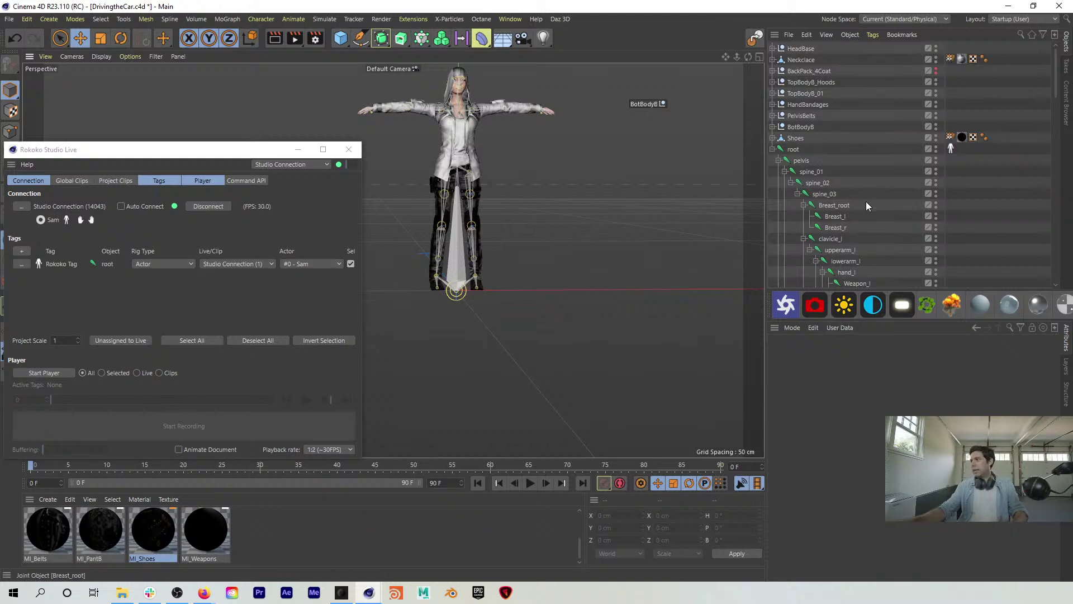
click(951, 148)
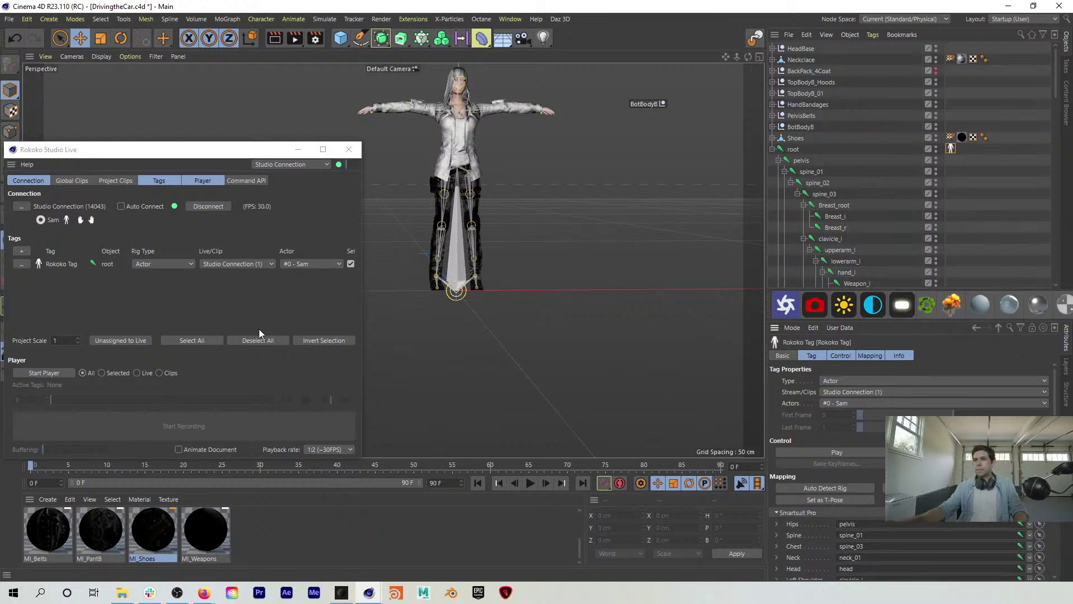
click(52, 374)
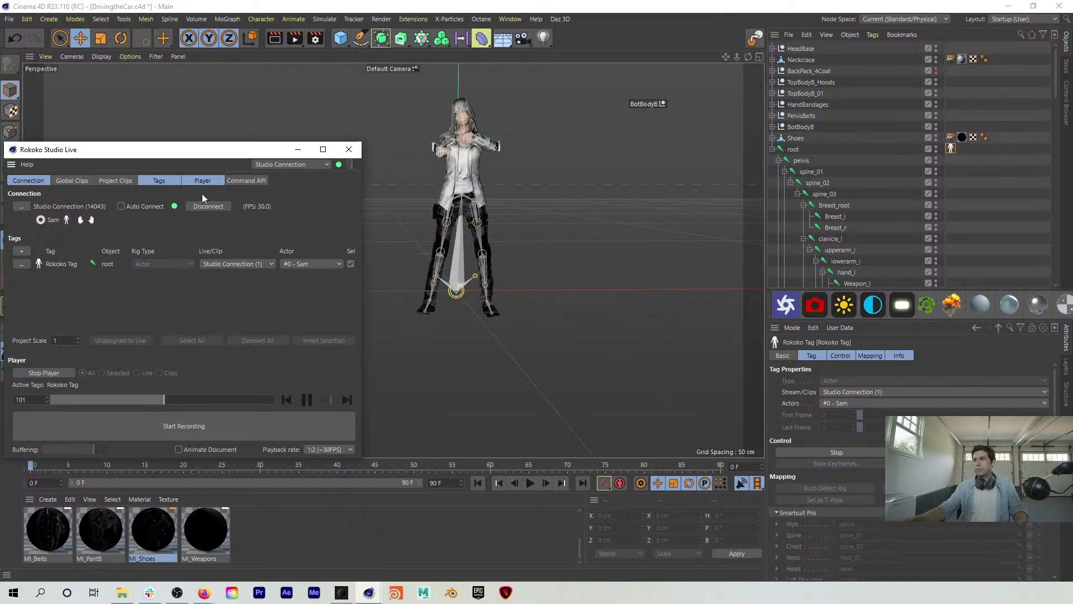
click(53, 373)
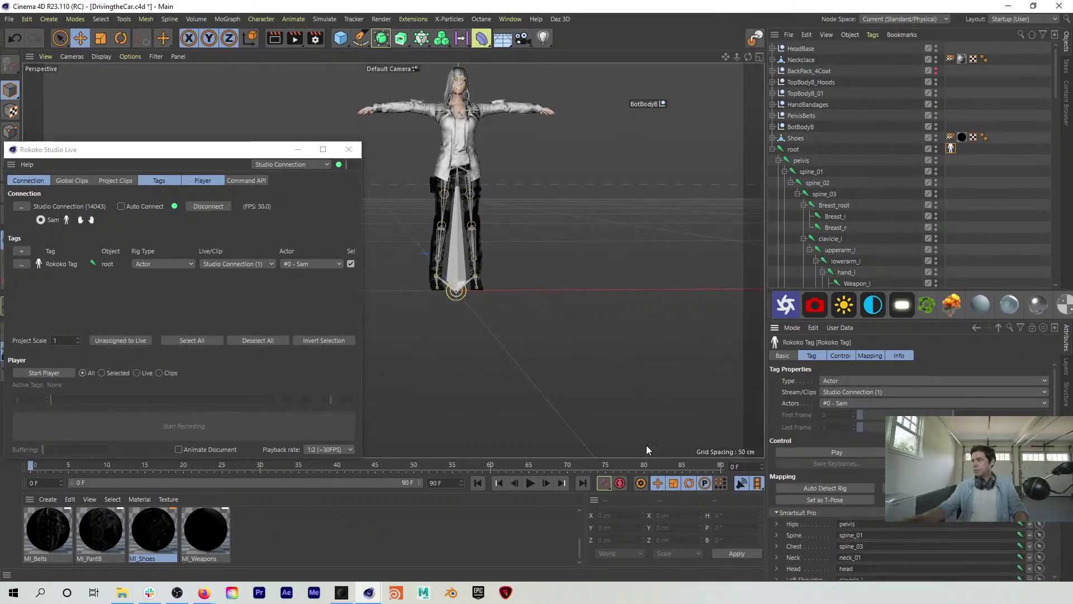
Step: Restart the player for the Rokoko Tag and frame the full streamed character in the viewport
click(43, 372)
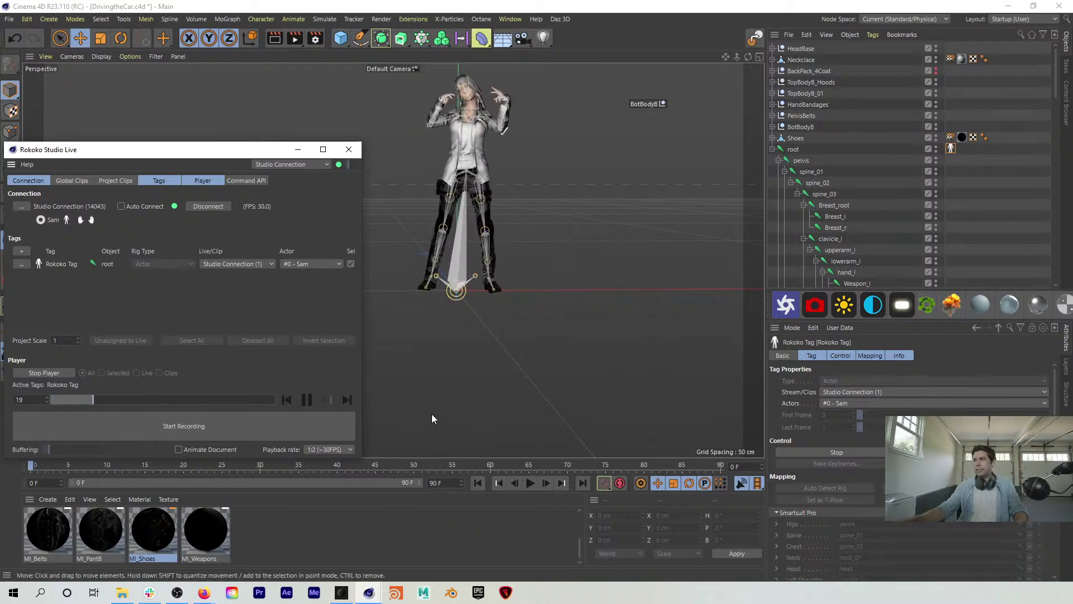
alt+middle_drag(471, 169, 478, 198)
alt+right_drag(478, 198, 531, 134)
alt+middle_drag(532, 134, 510, 190)
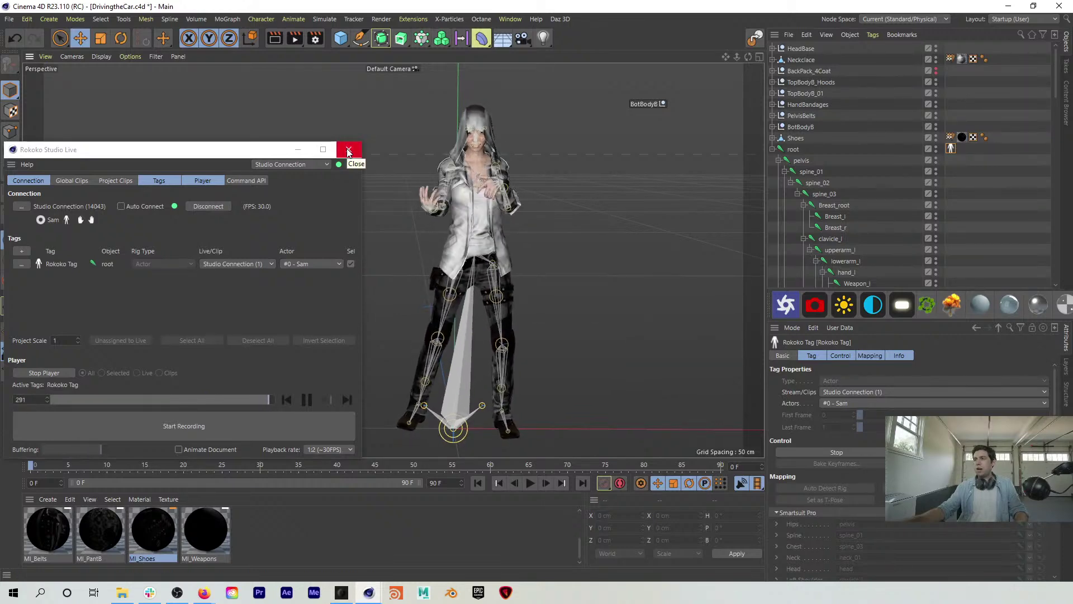
drag(230, 151, 337, 139)
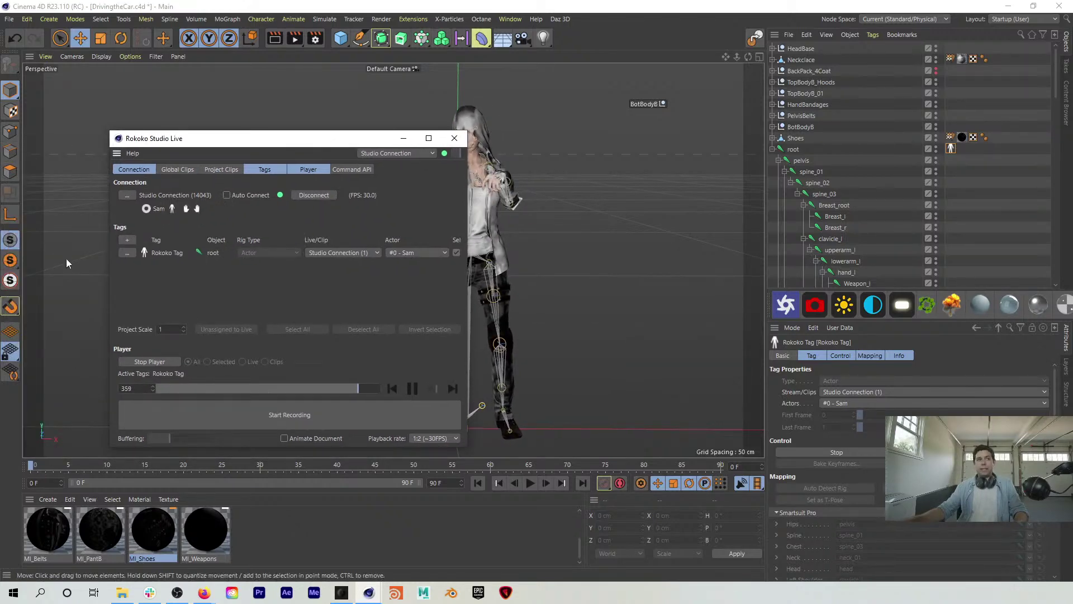
Step: Switch to Rokoko Studio to check the take-2 playback, return to Cinema 4D, and record the streamed motion with the Rokoko Studio Live player
click(339, 593)
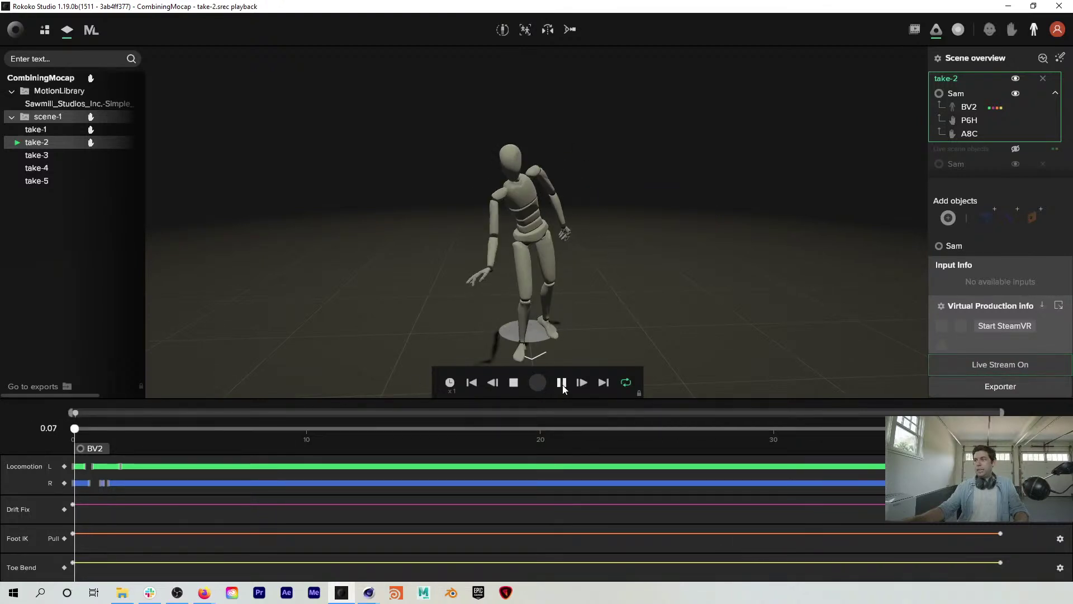
mouse_move(368, 593)
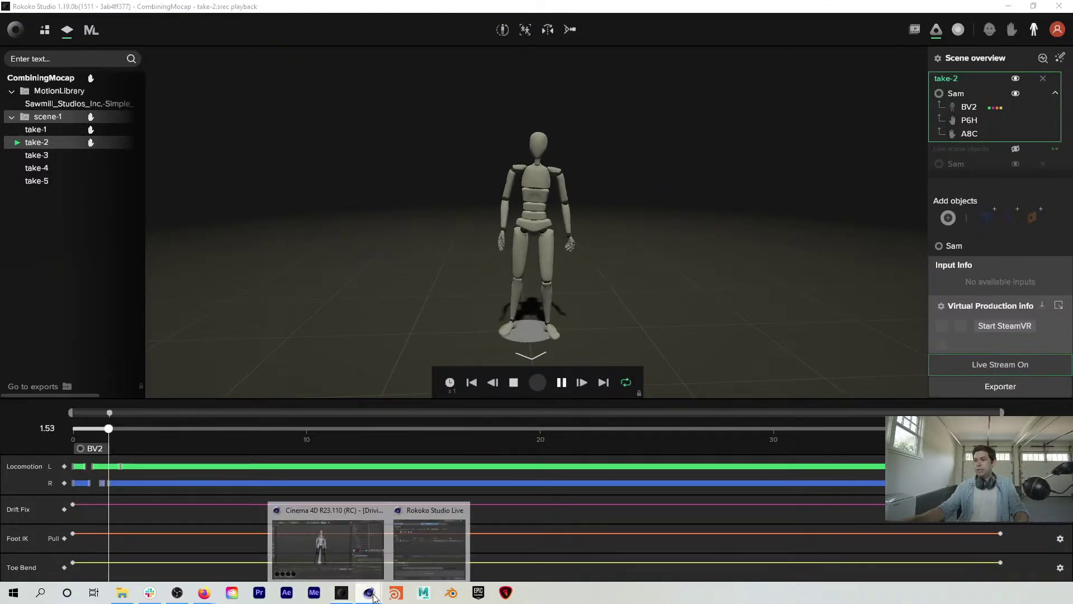
click(353, 556)
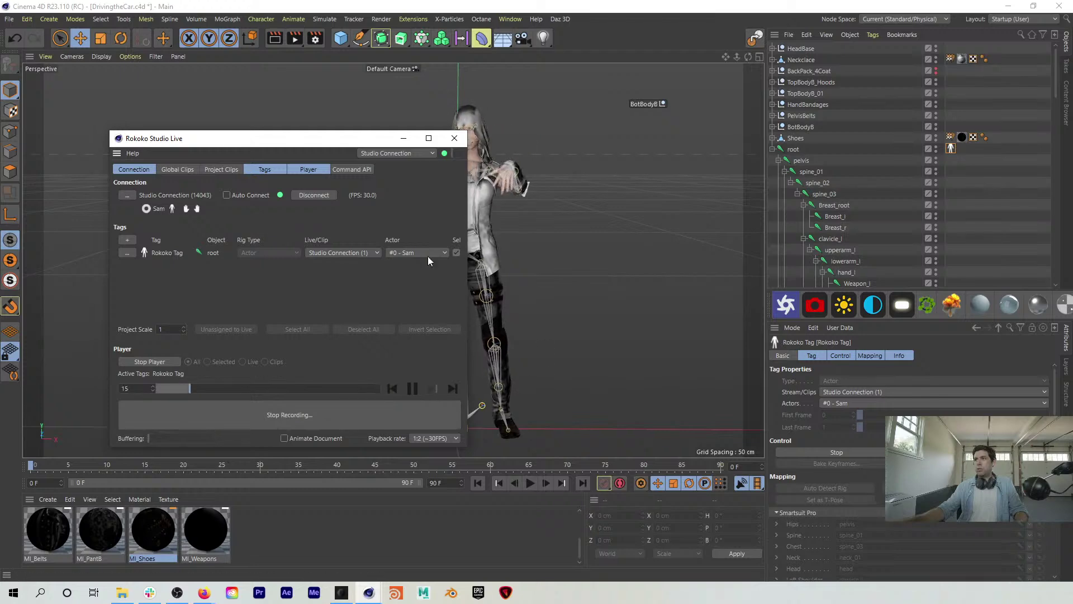
drag(267, 145, 143, 152)
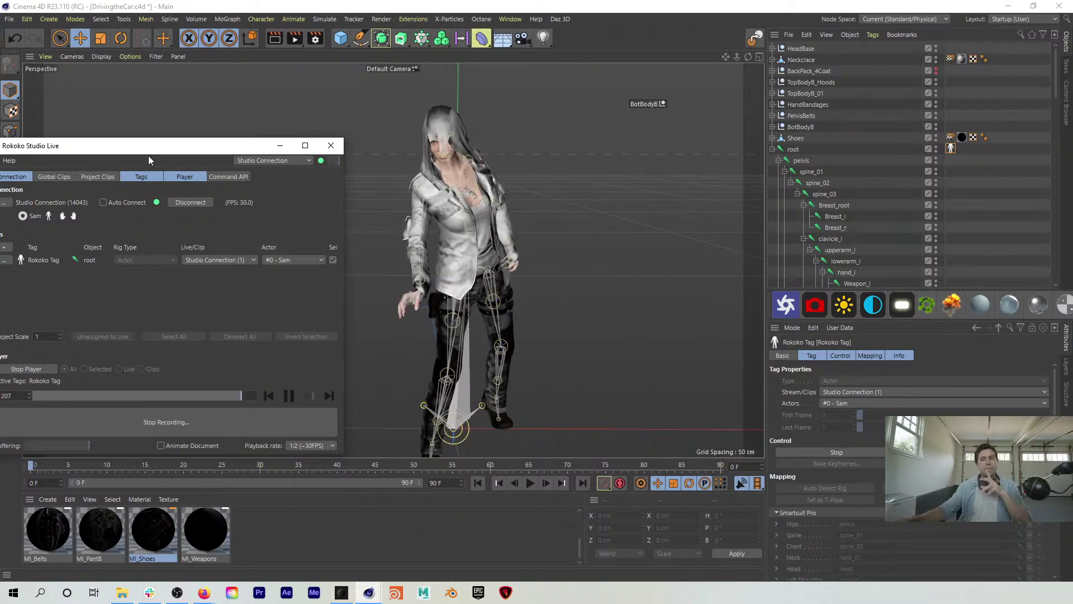
drag(148, 151, 204, 139)
click(258, 403)
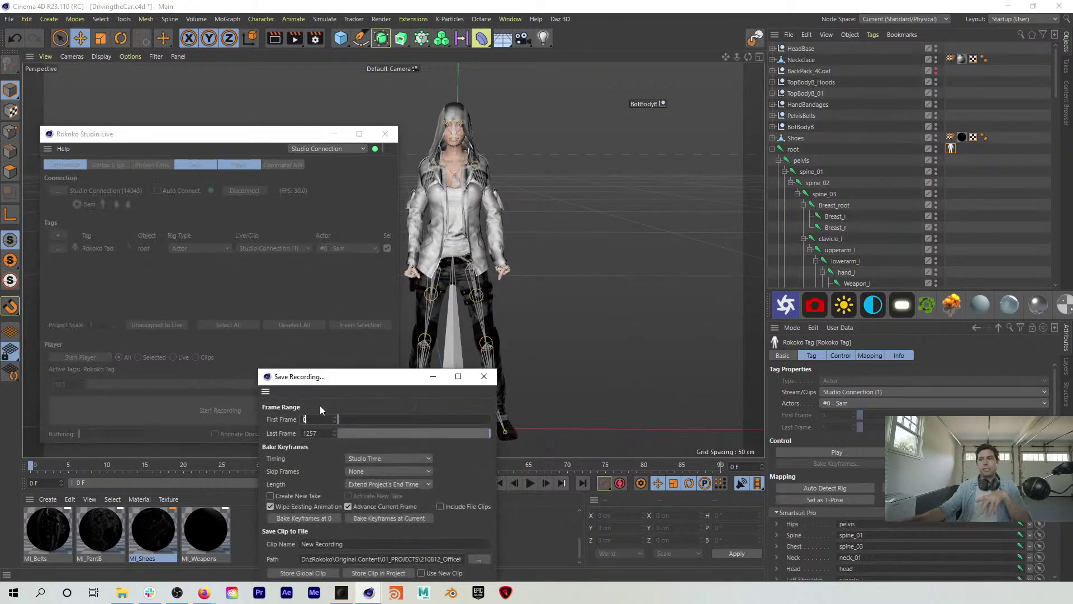
Step: Trim the recording's frame range in the Save Recording window to first frame 16 and last frame 636
drag(331, 325, 213, 168)
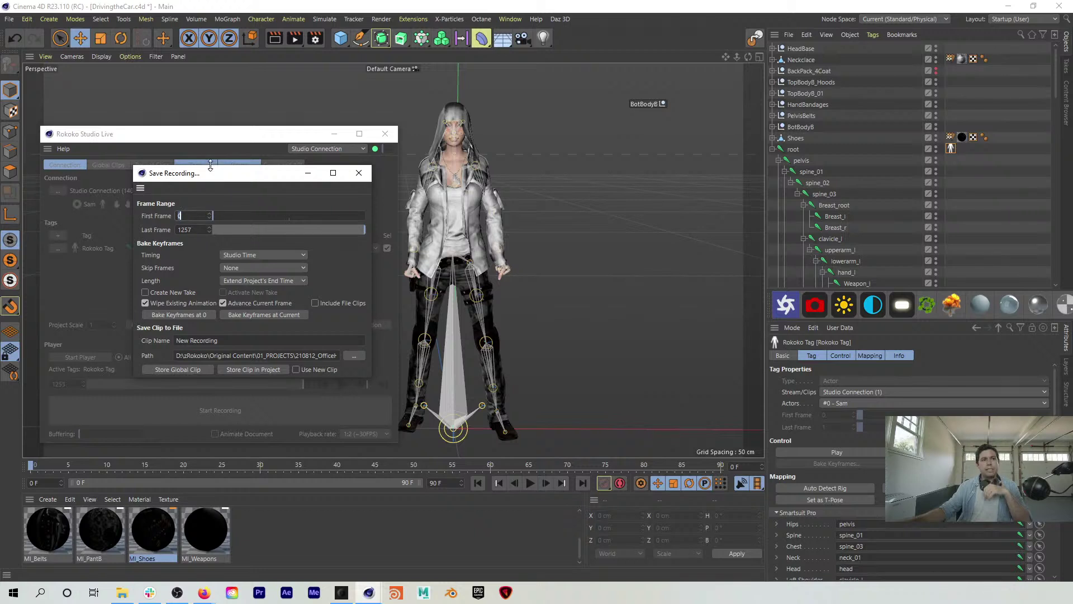
drag(209, 176, 173, 190)
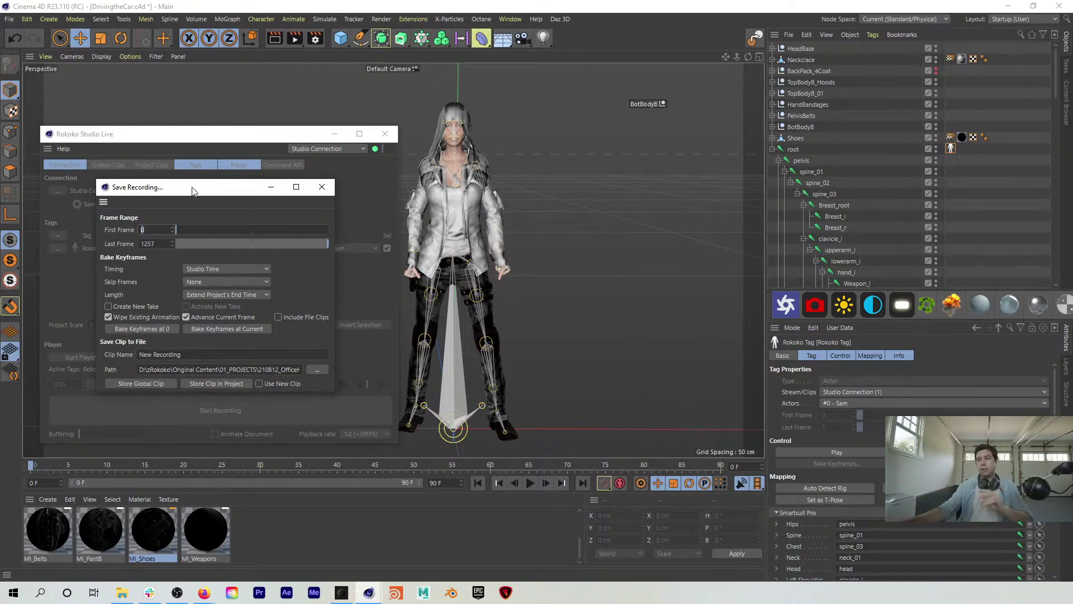
drag(207, 189, 198, 188)
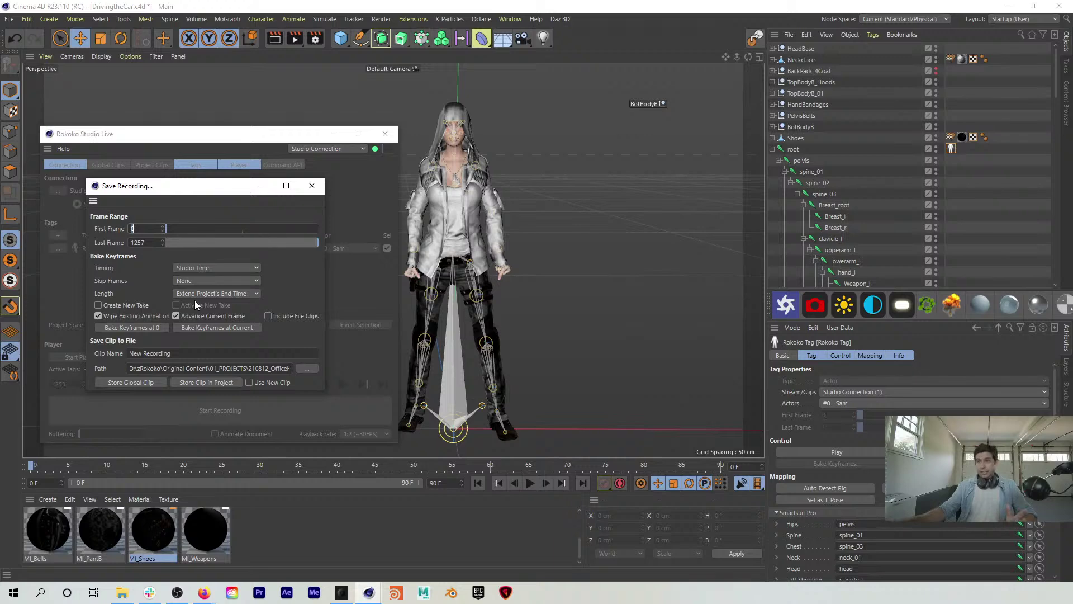
drag(169, 230, 238, 230)
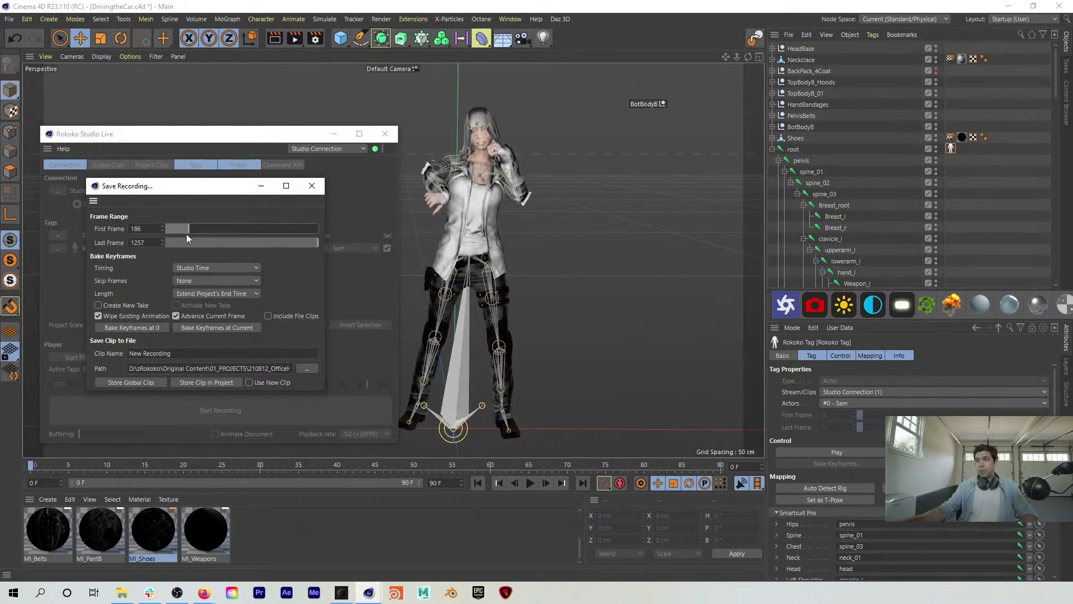
drag(173, 233, 318, 225)
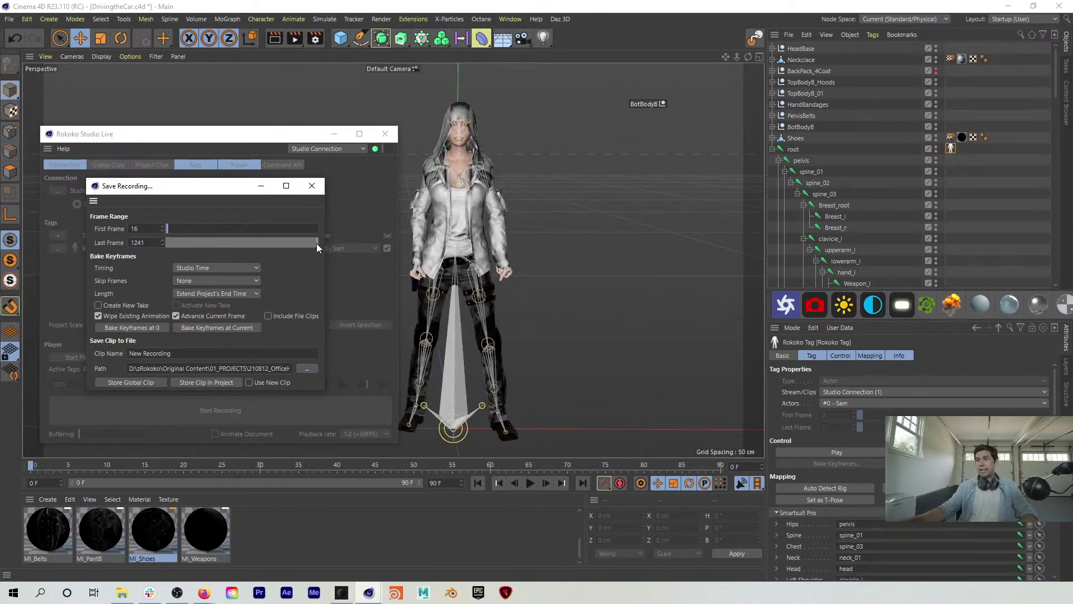
drag(311, 244, 242, 244)
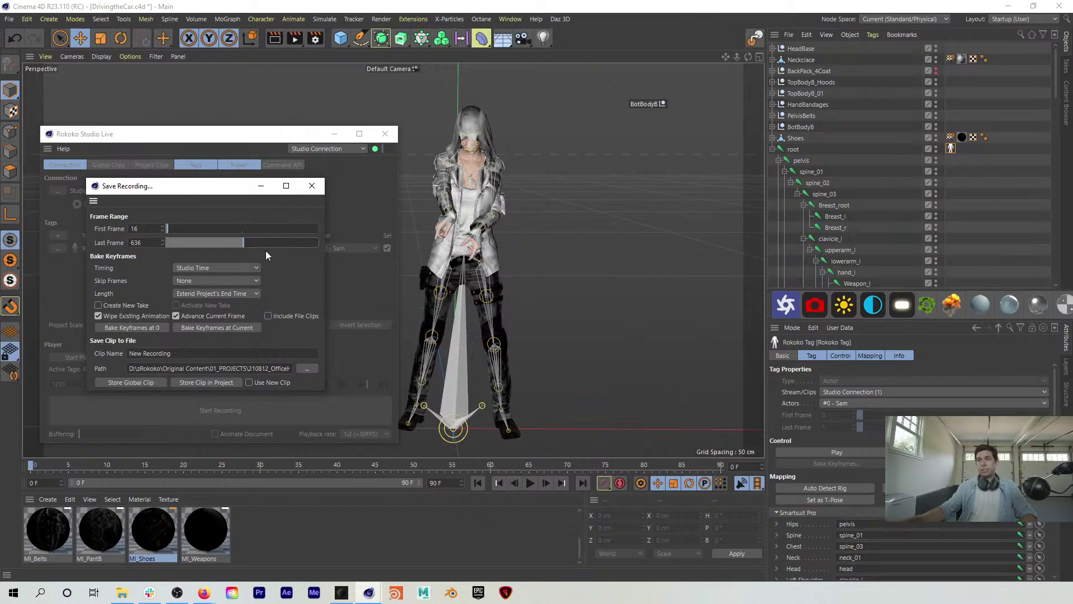
Step: Bake the keyframes at 0 with Studio Time timing and no skipped frames, and close the Save Recording and Rokoko Studio Live windows
click(194, 266)
click(226, 279)
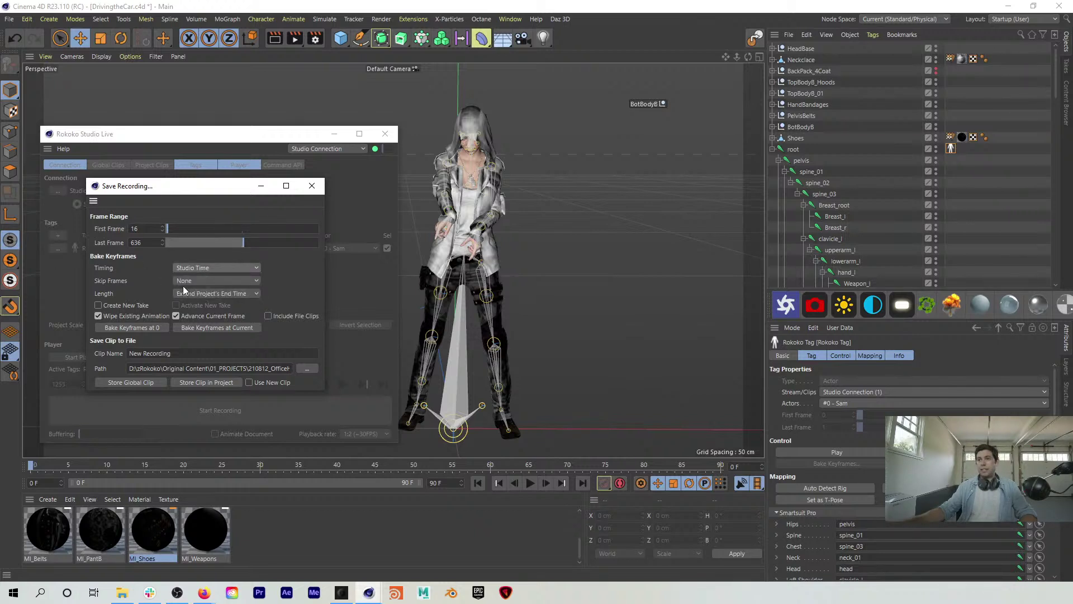
click(225, 280)
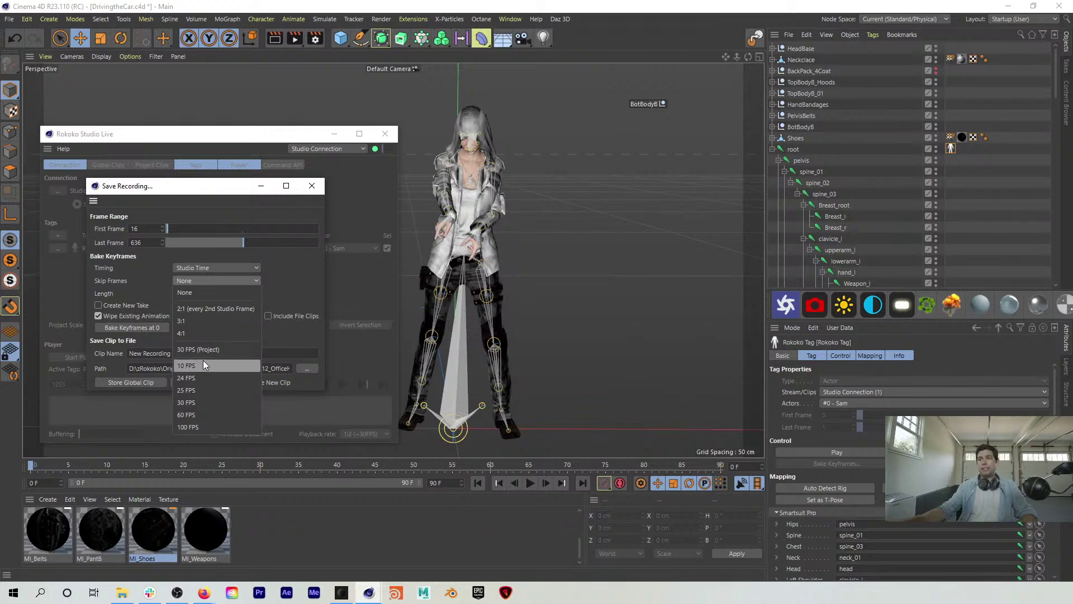
click(269, 273)
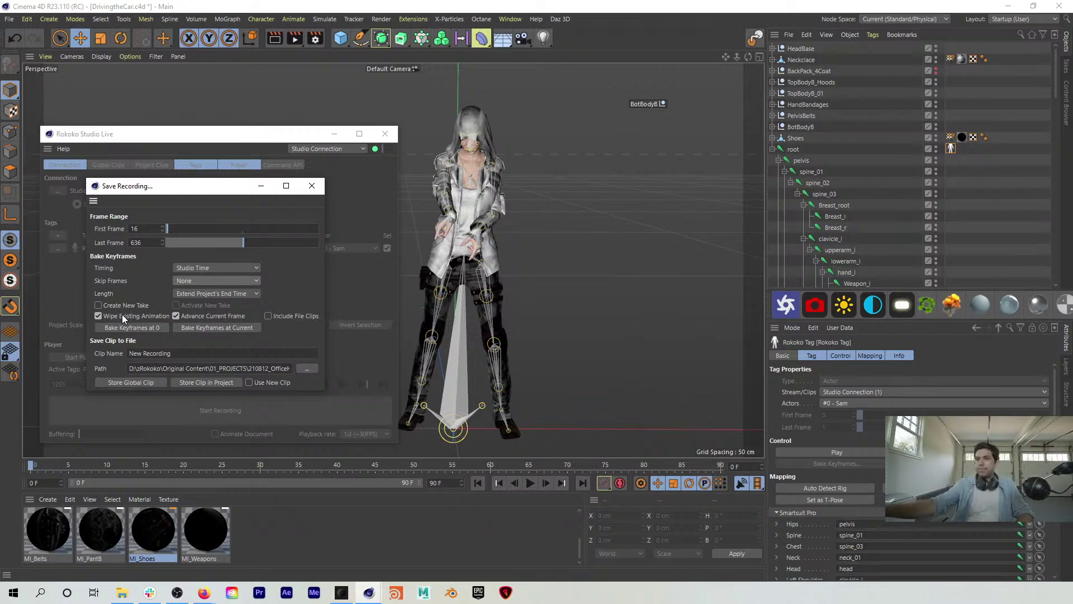
click(145, 327)
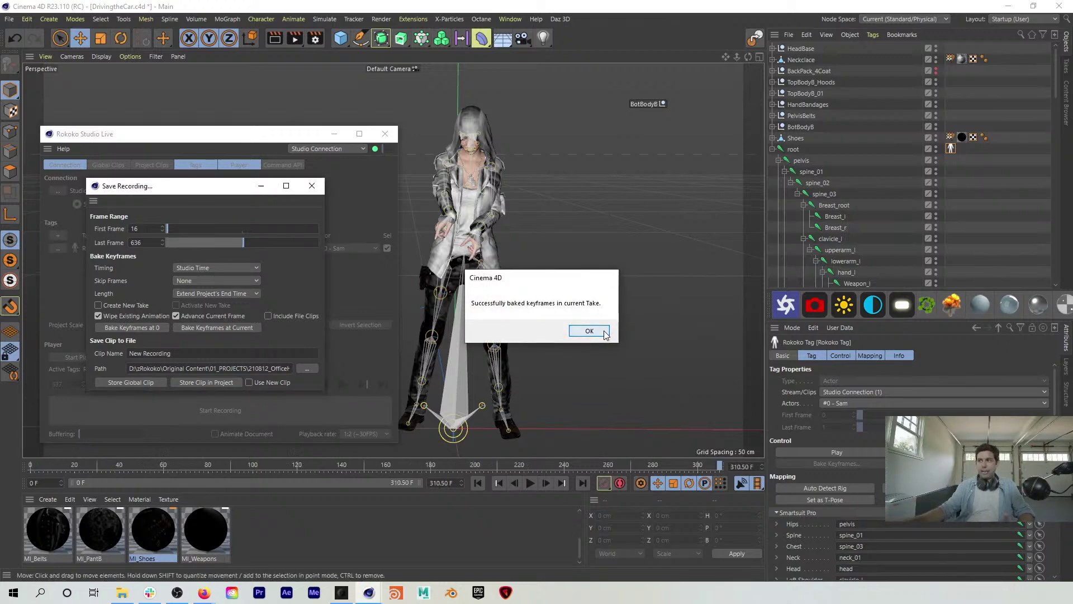
click(589, 330)
click(311, 185)
click(387, 133)
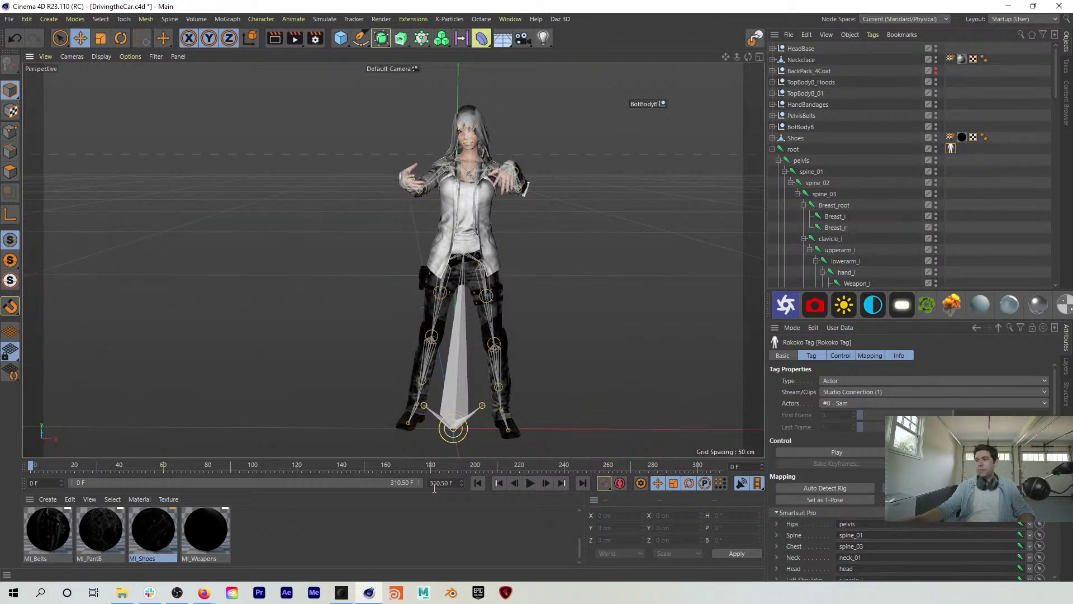
Step: Select the pelvis joint and extend the project's timeline end to frame 560
click(798, 151)
click(801, 161)
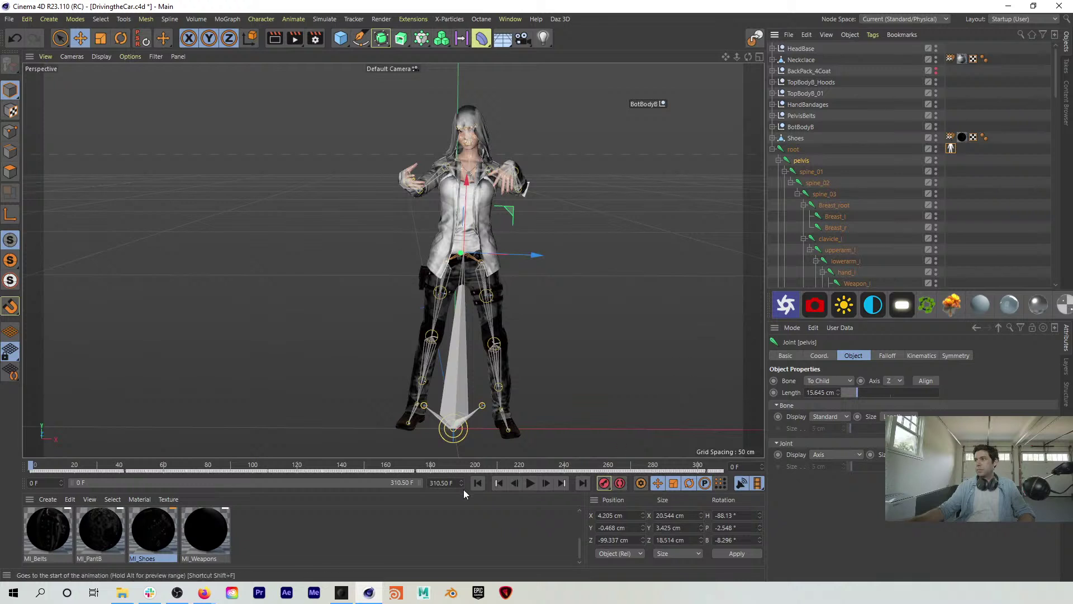
drag(461, 482, 461, 467)
drag(529, 465, 530, 466)
double_click(442, 482)
text(560)
key(Return)
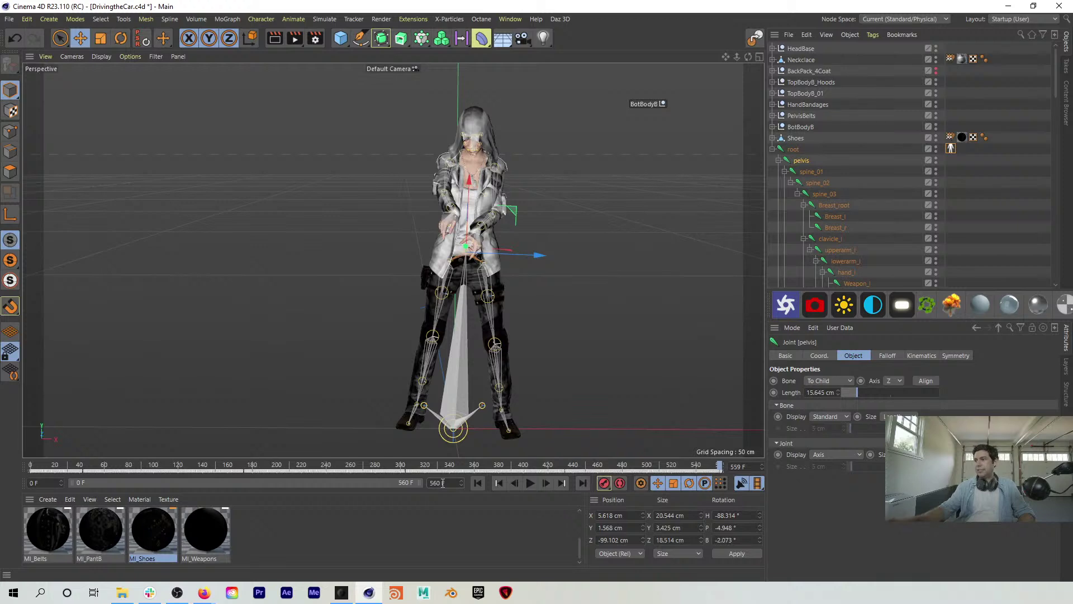
Step: Play the baked animation and hide the root joint hierarchy so only the character mesh shows
click(499, 483)
click(530, 483)
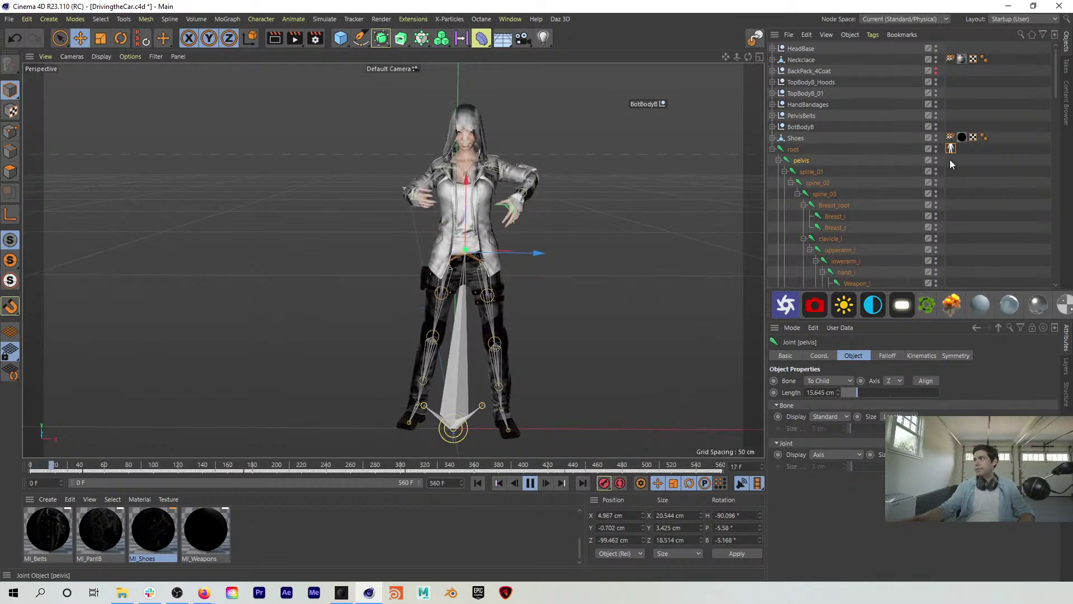
click(937, 150)
scroll(484, 158, up, 4)
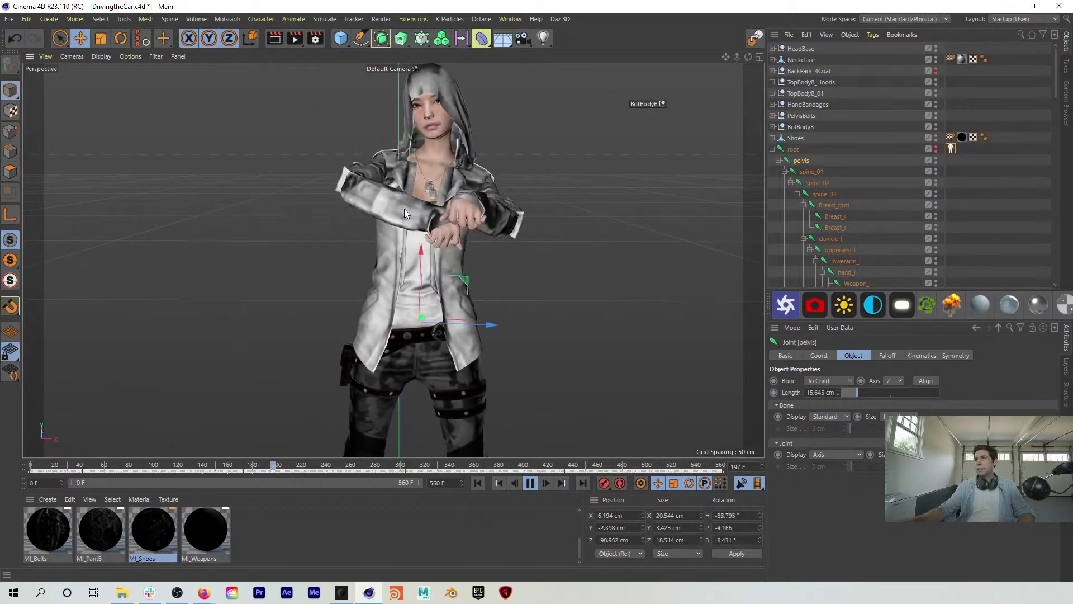
scroll(418, 209, down, 3)
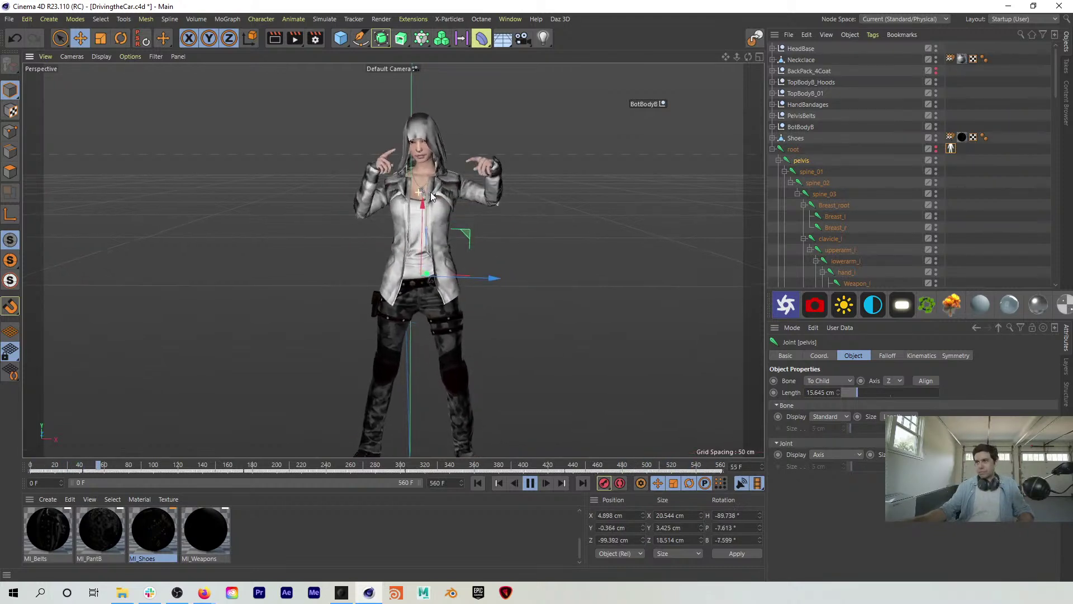
scroll(437, 193, up, 4)
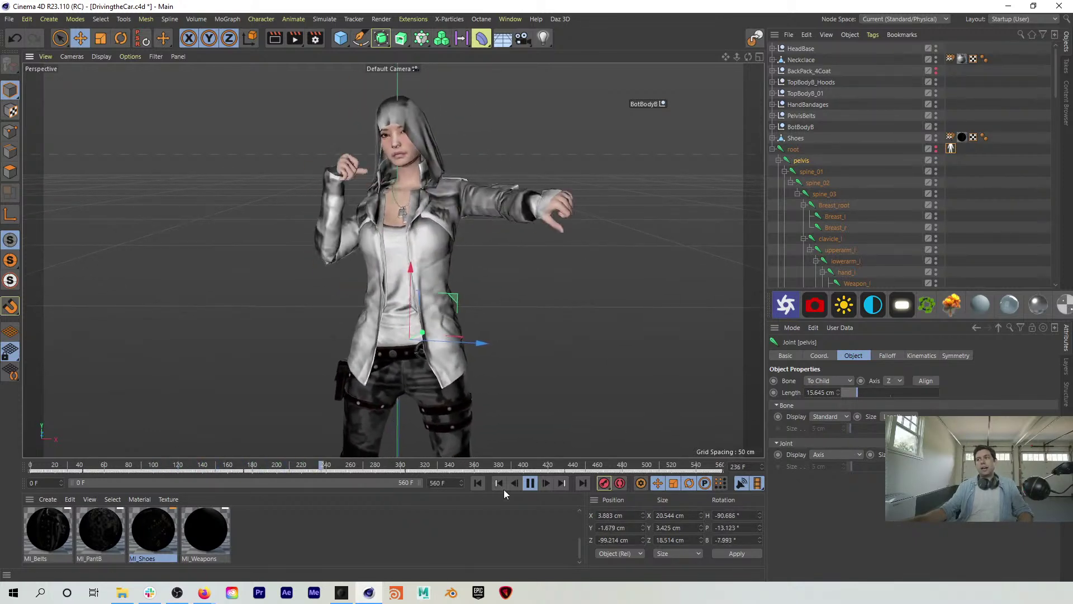
Step: Examine the character's baked motion by scrubbing and replaying the timeline, and return to frame 0
click(529, 484)
drag(367, 465, 30, 467)
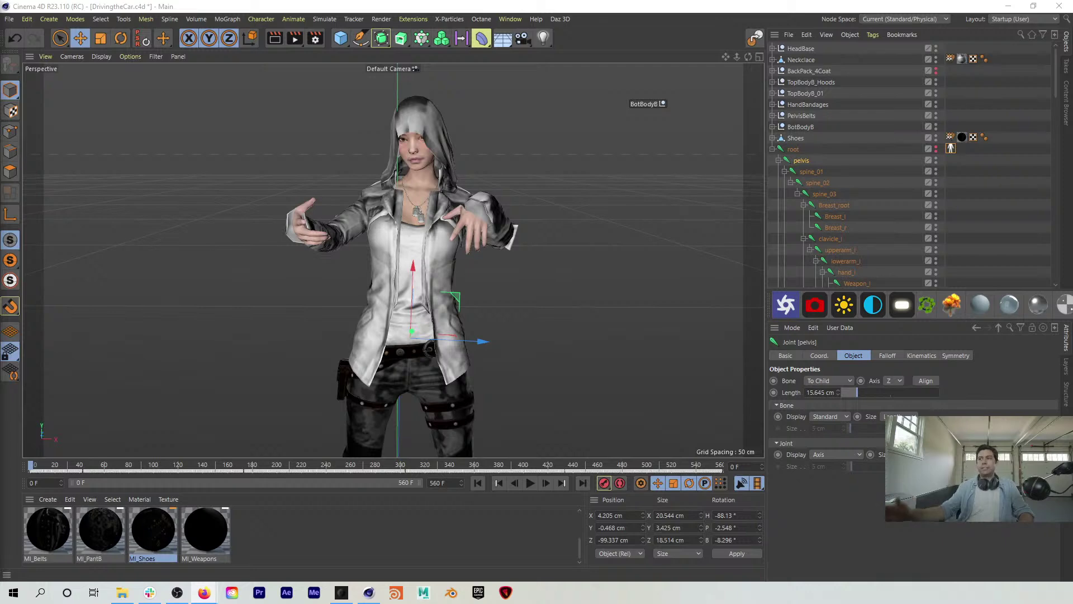
click(530, 483)
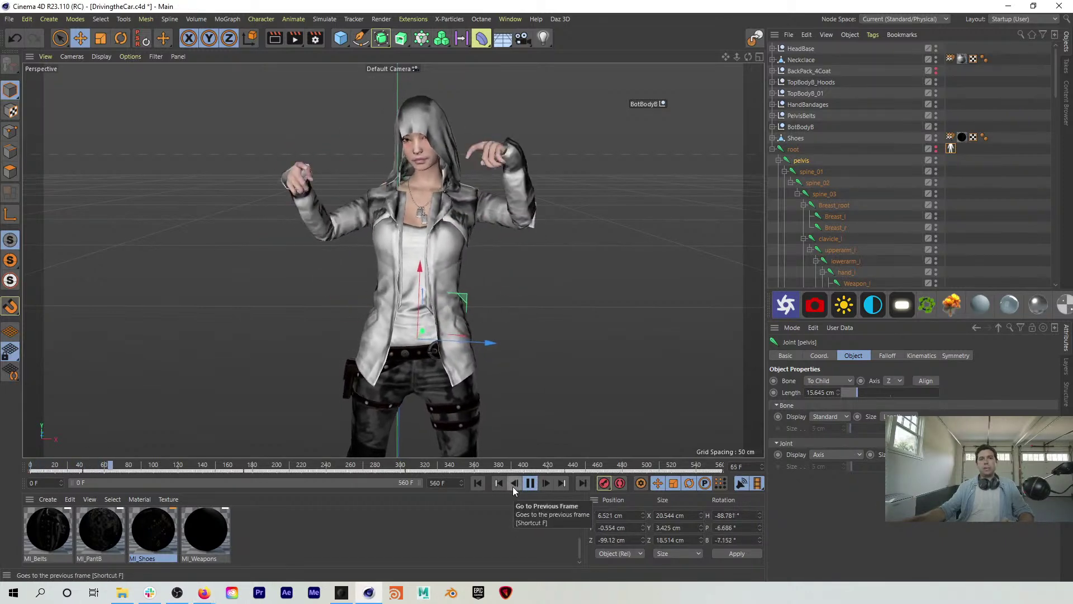
click(528, 484)
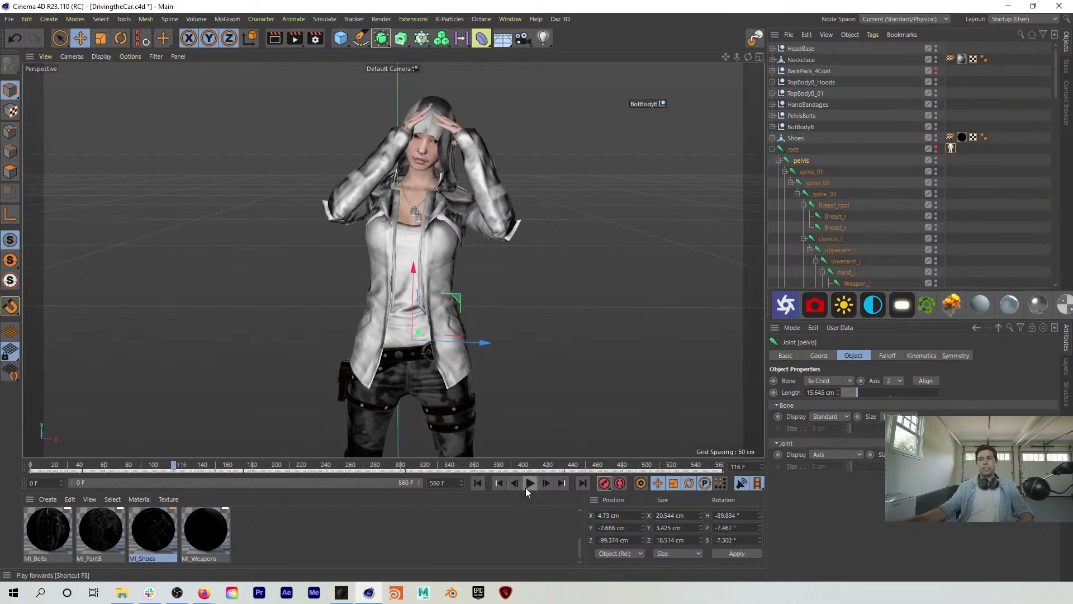
drag(231, 466, 29, 475)
drag(132, 464, 8, 530)
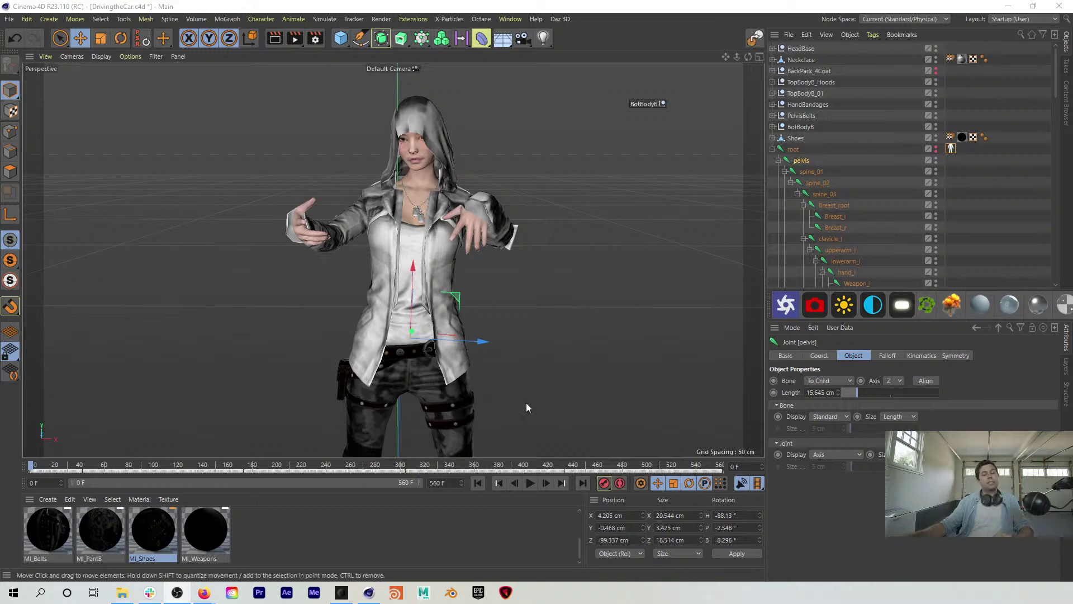
drag(412, 465, 103, 439)
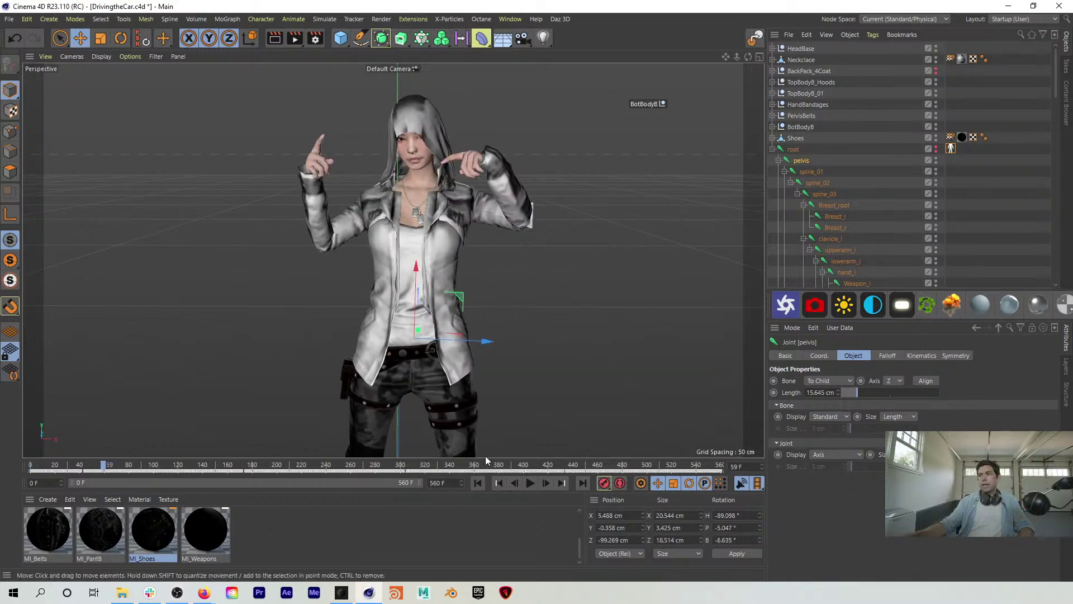
click(533, 483)
click(478, 483)
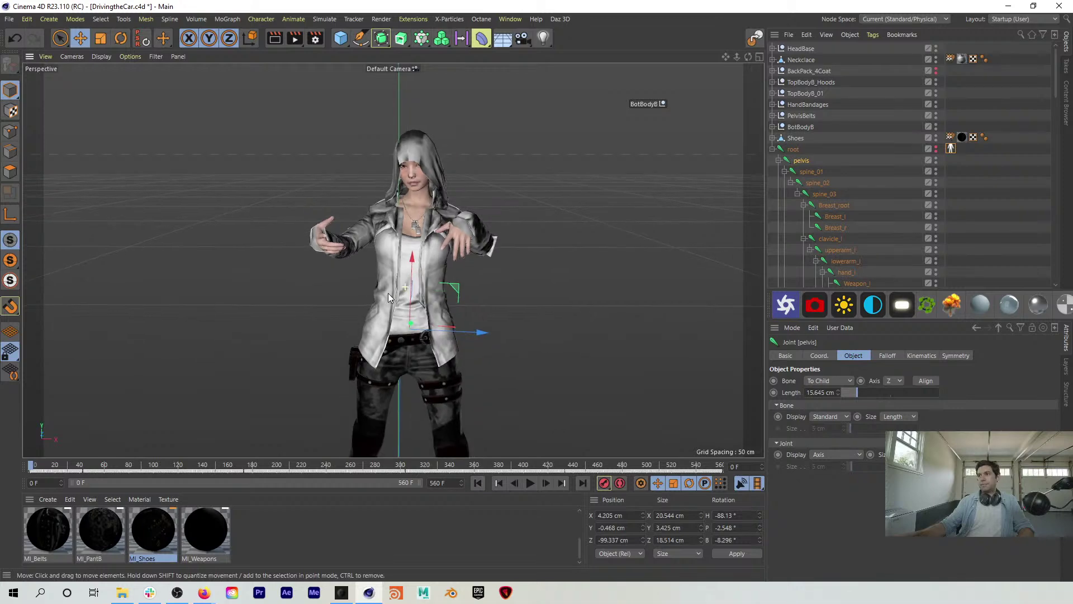
Step: Save the DrivingtheCar project, pause the take-2 playback in Rokoko Studio and clear the open windows off the desktop
key(ctrl+s)
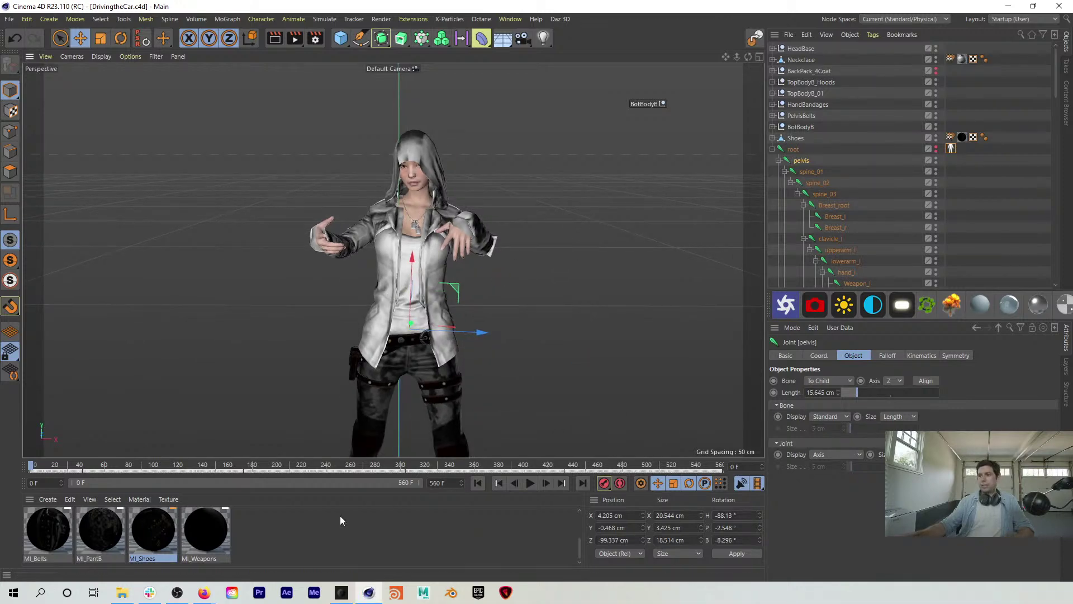
click(124, 594)
click(324, 419)
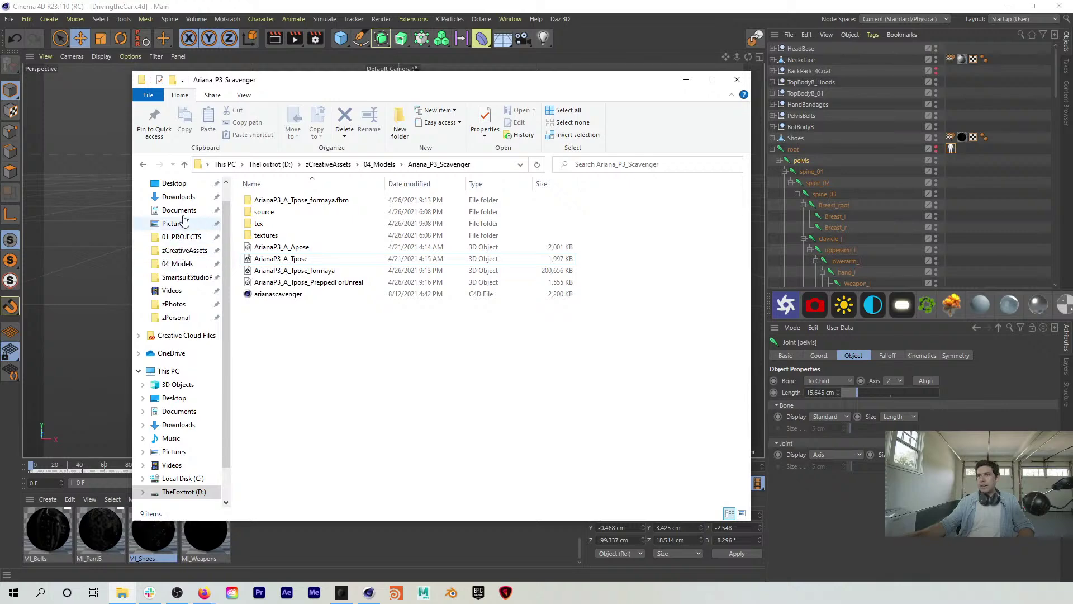
drag(338, 84, 0, 84)
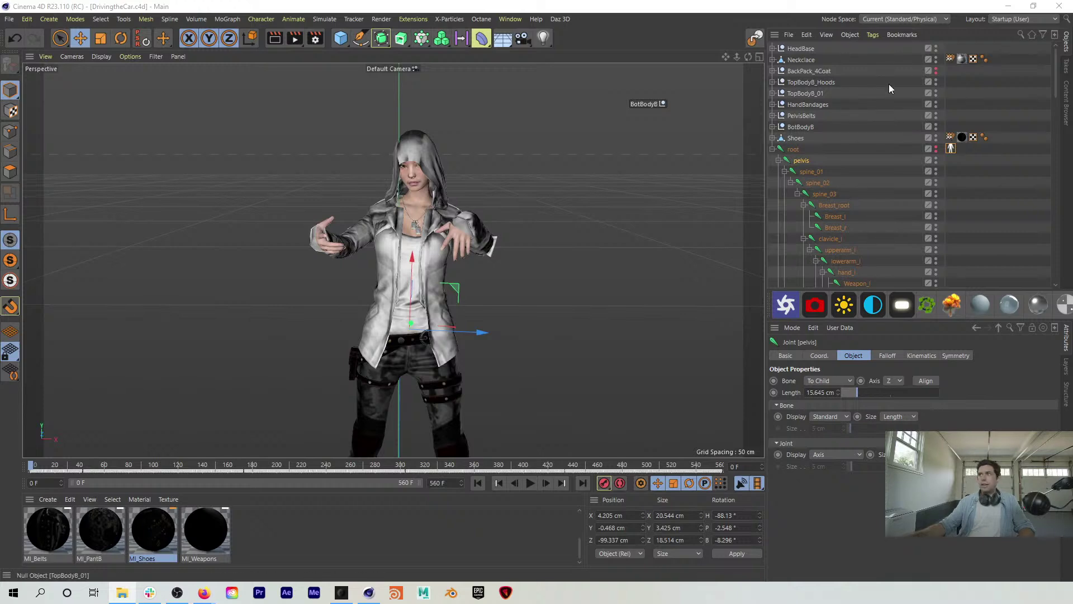
click(1008, 6)
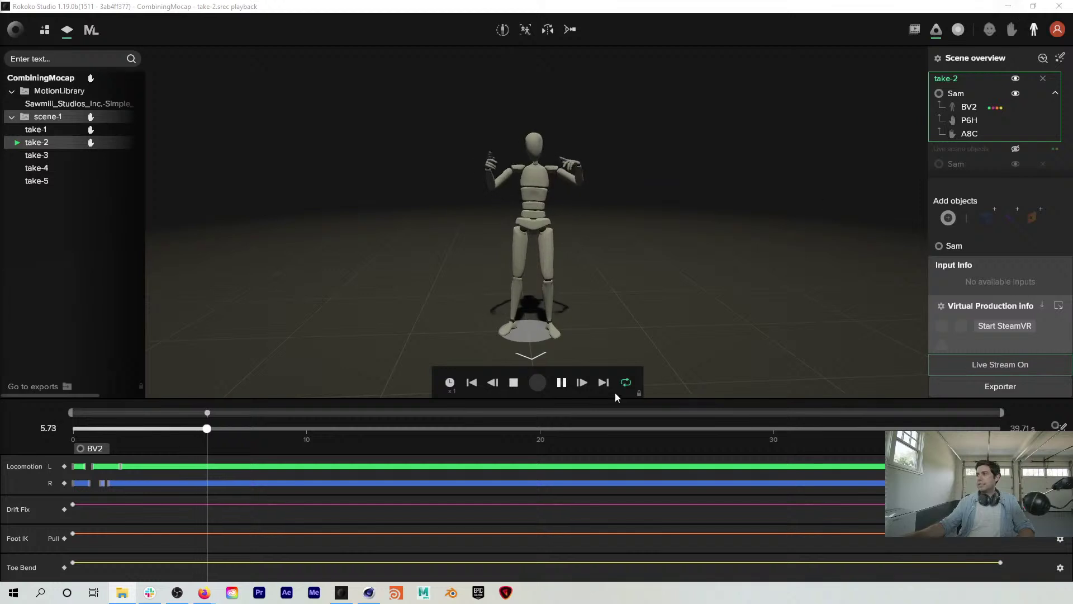
click(563, 383)
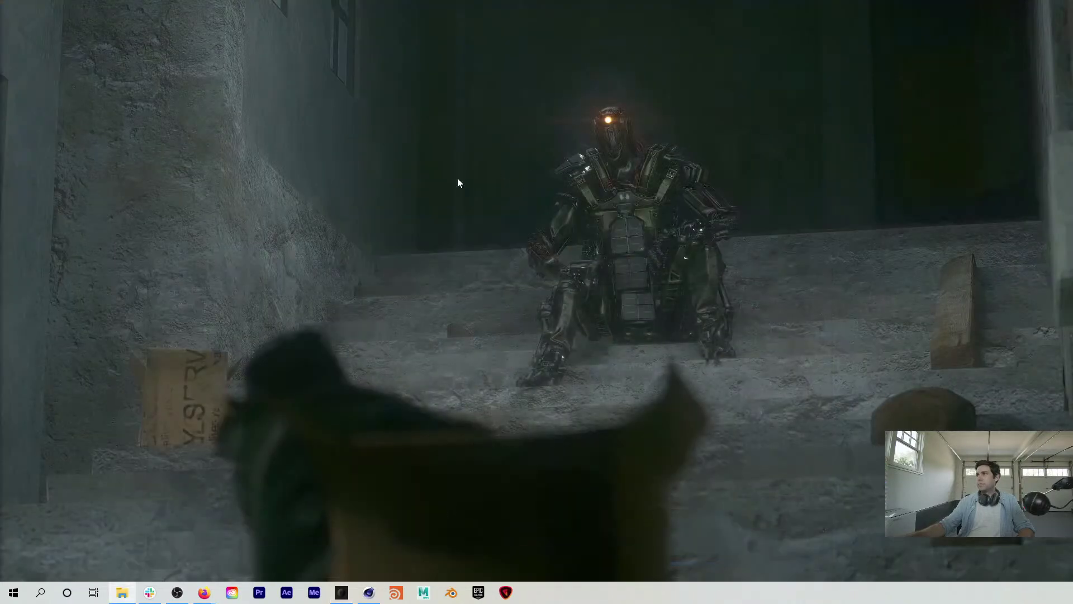
right_click(343, 190)
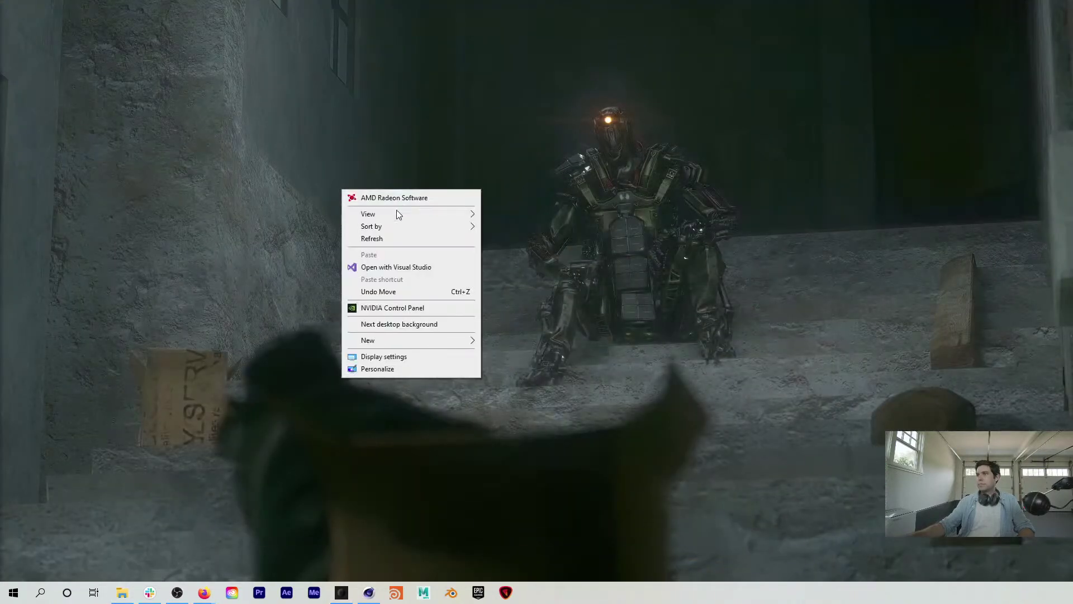
mouse_move(392, 341)
click(542, 343)
text(Sket)
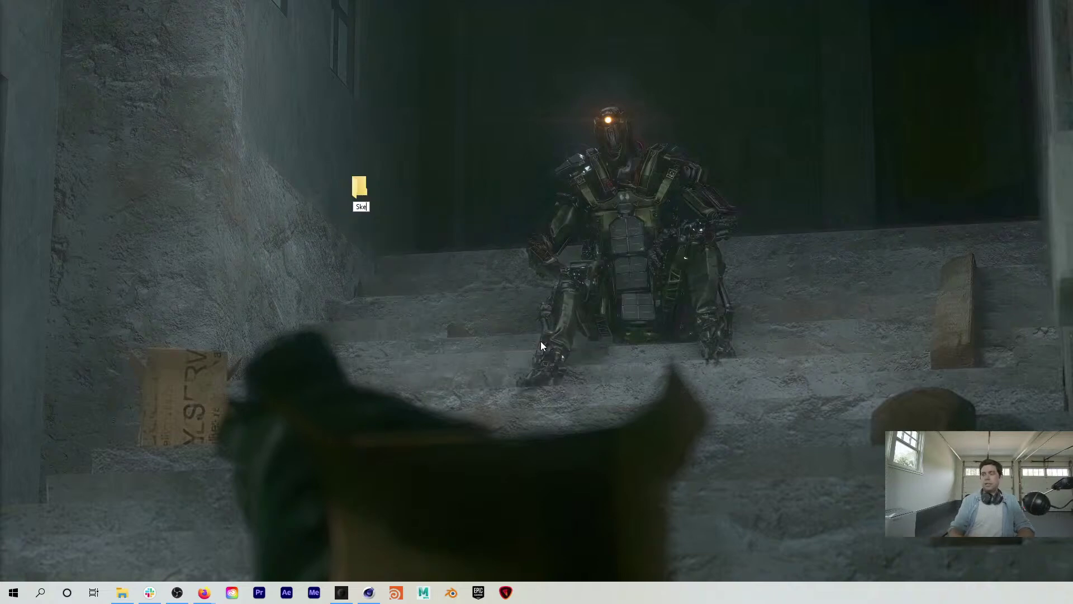
key(Return)
right_drag(359, 187, 364, 194)
click(414, 237)
right_click(360, 185)
click(411, 415)
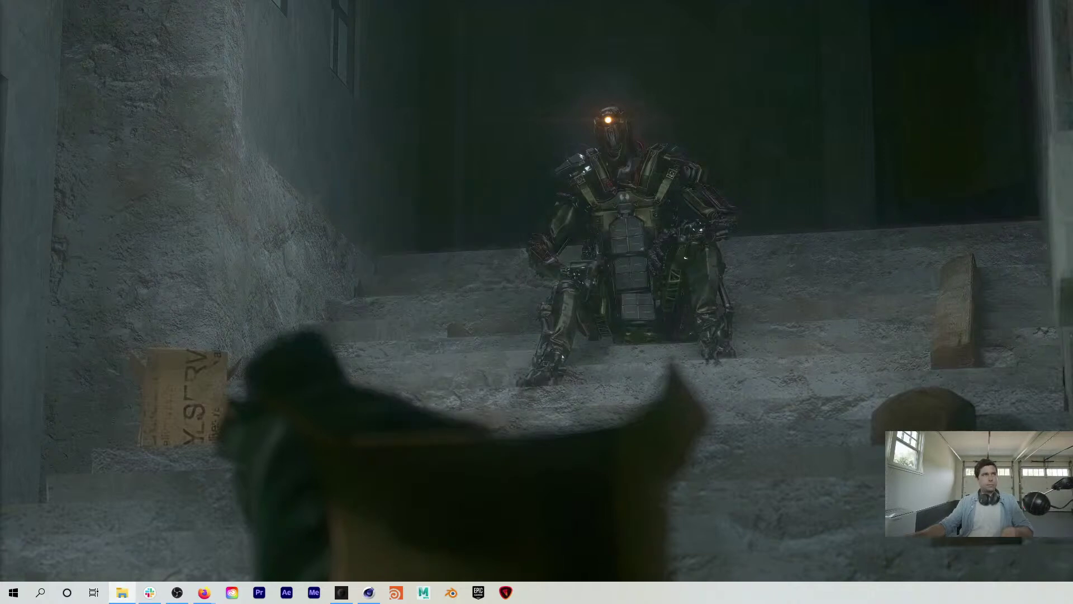
Step: Create a folder named DUNEBUGGY inside the 210812_OfficeHours_Combining project folder in File Explorer
click(122, 592)
drag(427, 139, 539, 73)
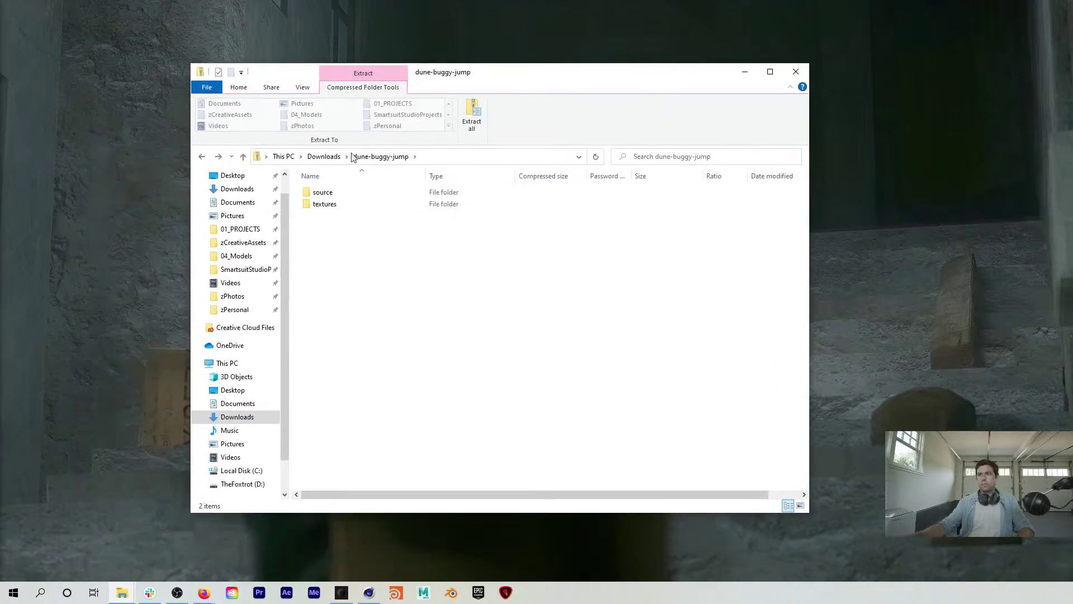
click(240, 229)
double_click(366, 313)
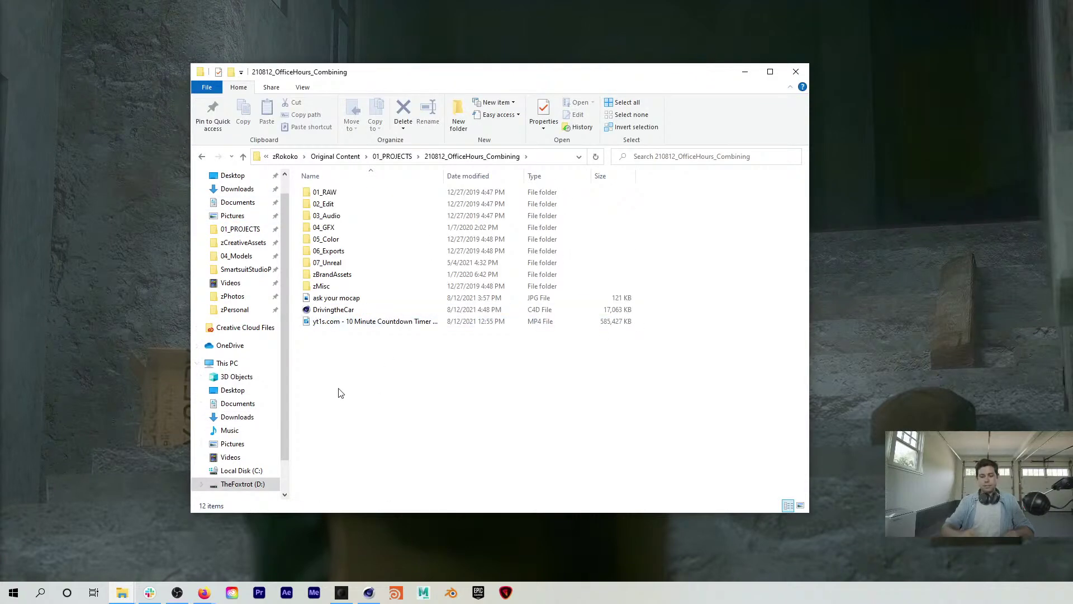
key(ctrl+shift+n)
text(DUNEBU)
key(Return)
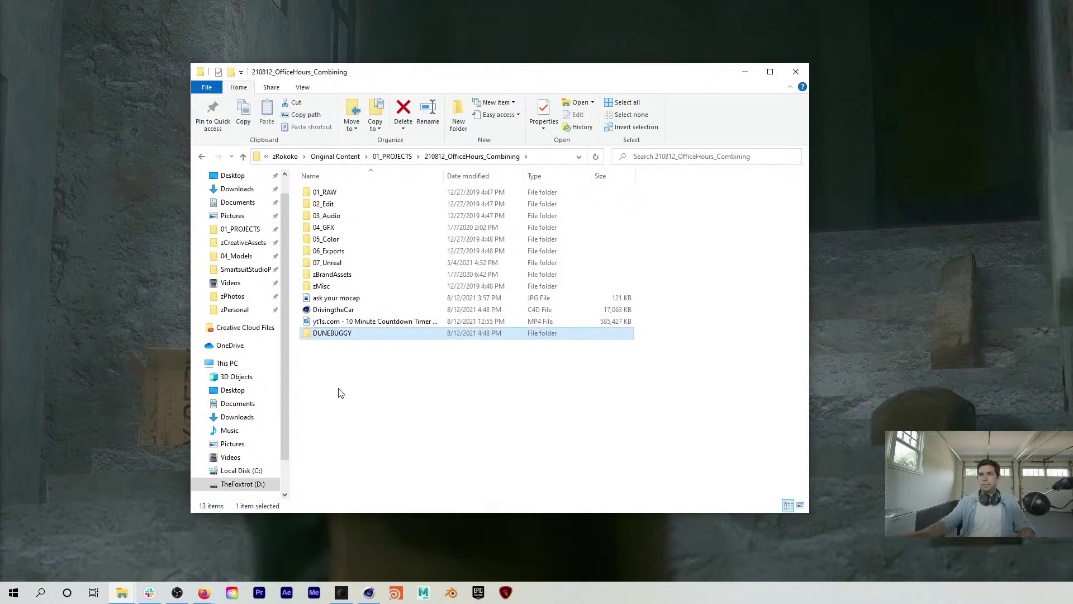
Step: Copy the source and textures folders from the dune-buggy-jump archive into the DUNEBUGGY folder
drag(405, 386, 342, 334)
double_click(343, 335)
right_click(327, 193)
click(317, 213)
click(325, 196)
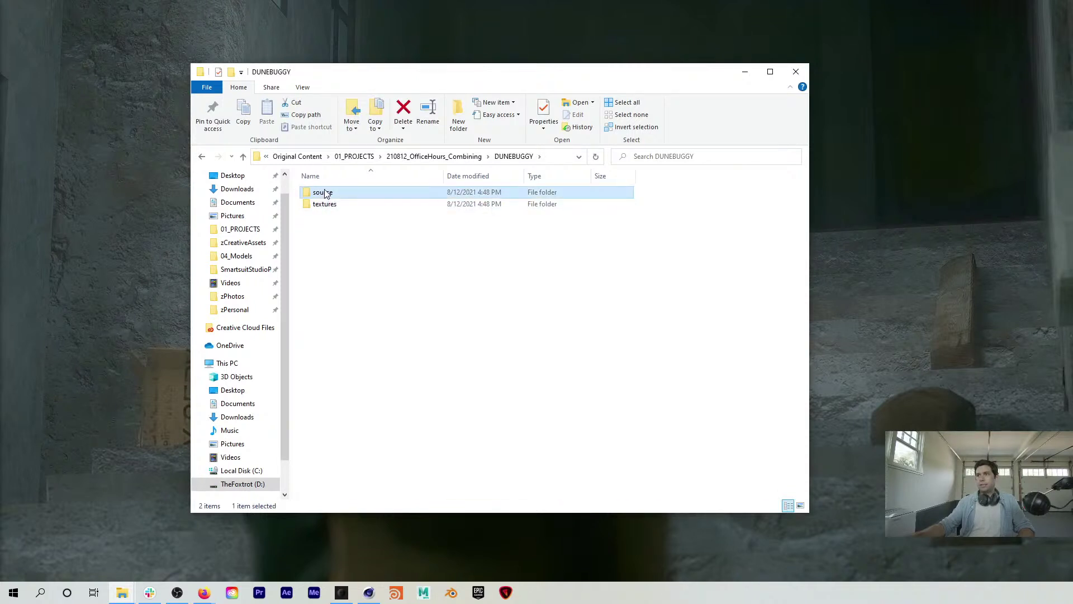
Step: Place the Фулл2_0 model from the source folder directly in the DUNEBUGGY folder and check the textures folder
double_click(324, 194)
double_click(328, 196)
drag(329, 196, 455, 157)
click(452, 156)
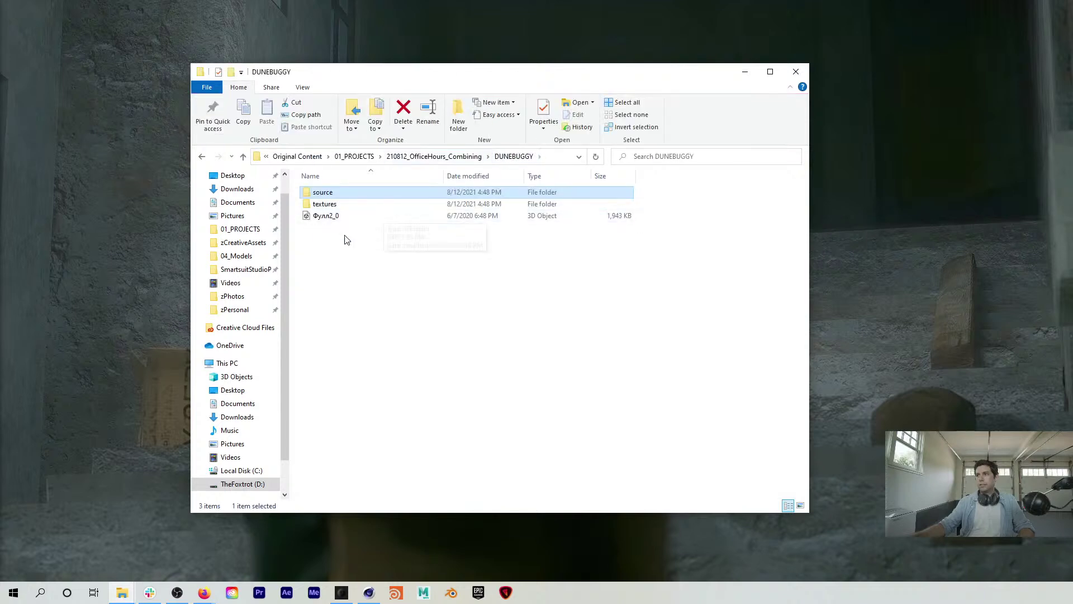
double_click(327, 204)
key(alt+Left)
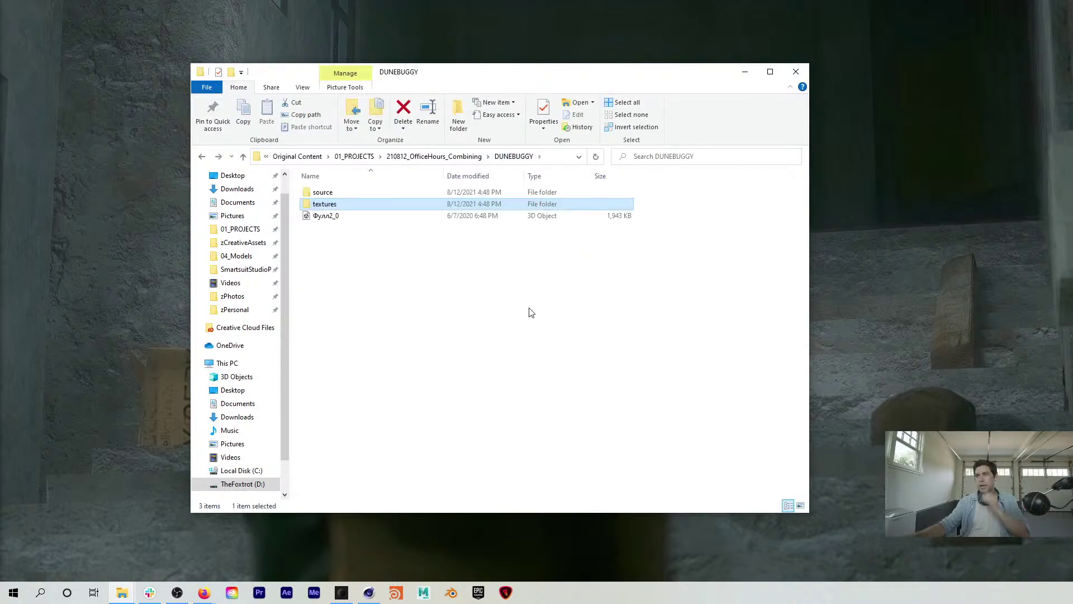
Step: Switch to Cinema 4D and merge the Фулл2_0 OBJ from DUNEBUGGY into the scene with the default import settings
click(369, 592)
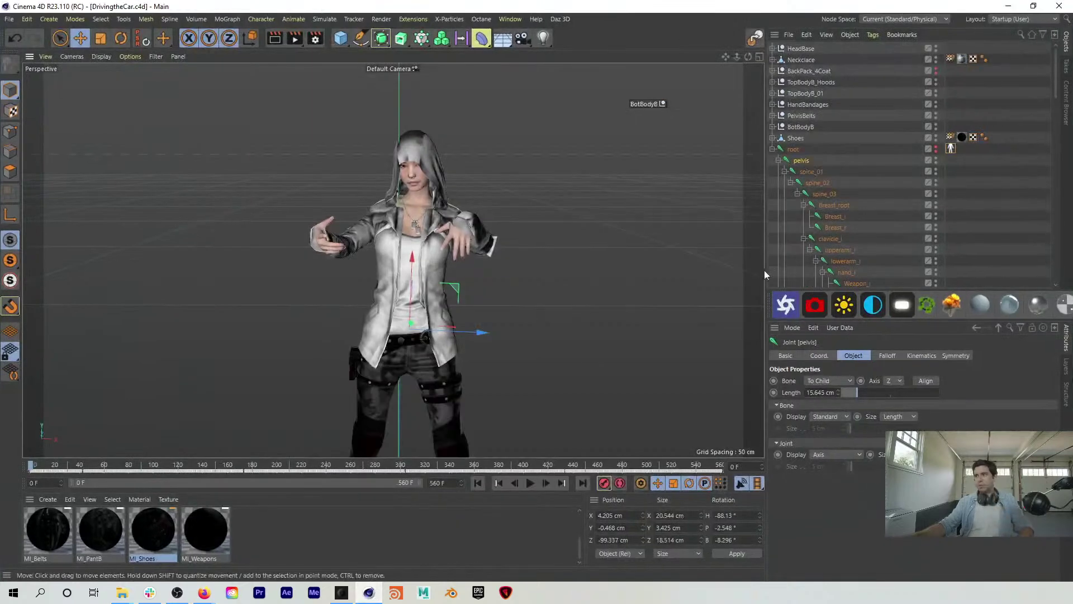
click(565, 92)
key(ctrl+shift+o)
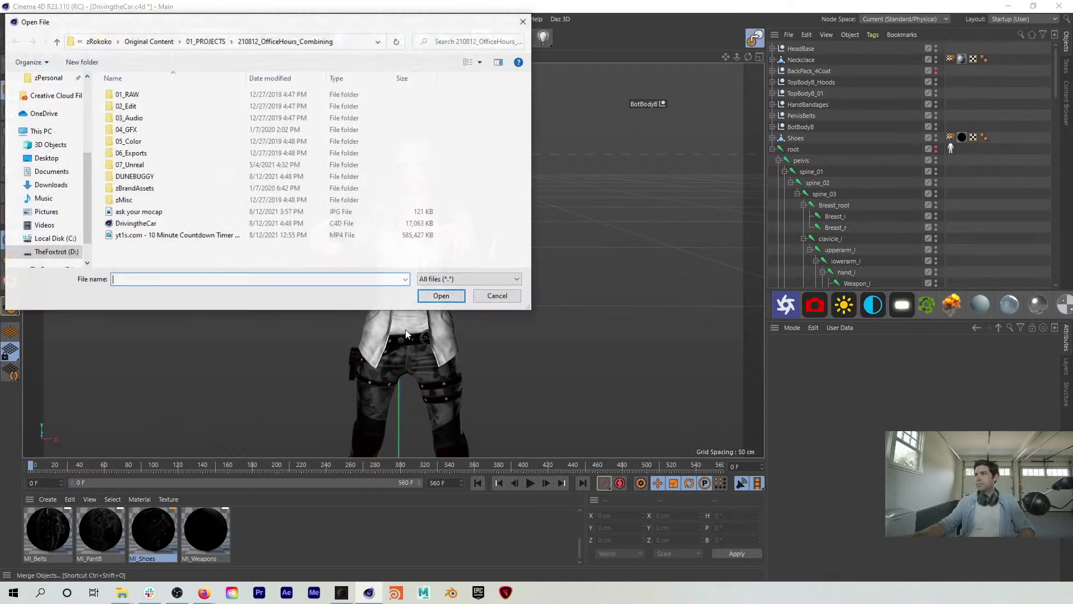
double_click(134, 177)
double_click(139, 118)
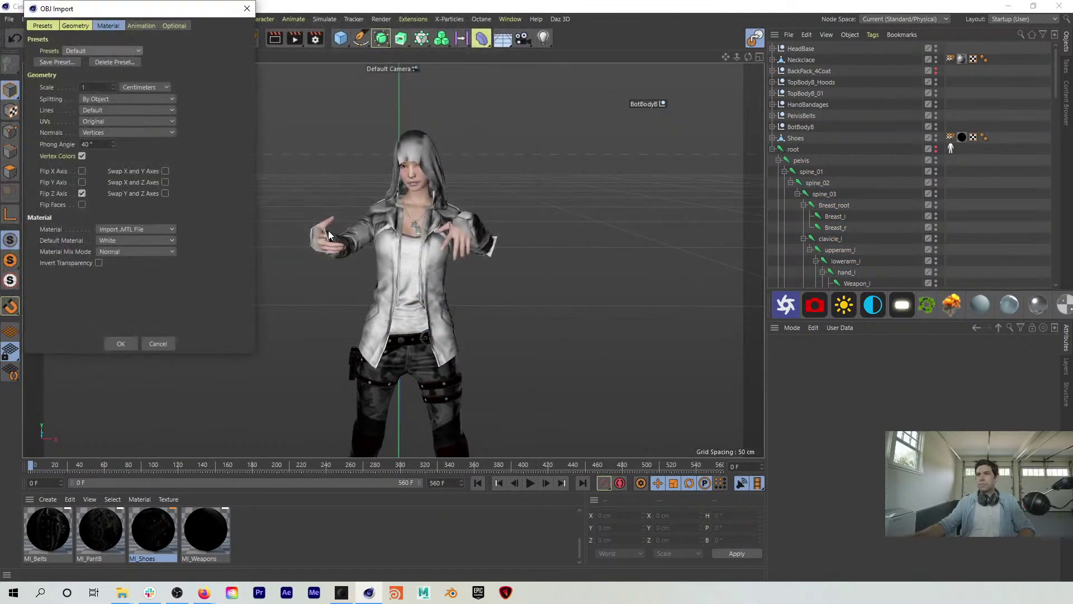
click(121, 344)
scroll(392, 316, down, 5)
alt+drag(371, 314, 285, 321)
scroll(450, 392, down, 3)
alt+middle_drag(458, 371, 469, 348)
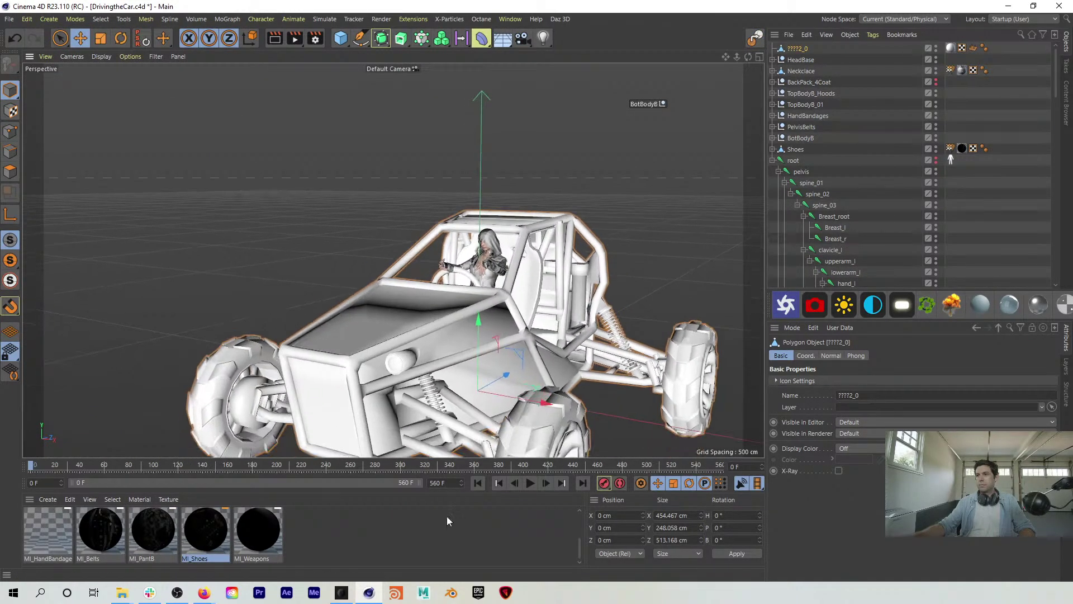
Step: Load Фулл2_0_DefaultMaterial_BaseColor.png from the DUNEBUGGY textures as the buggy's Default material color texture, without copying it to the project
scroll(462, 548, up, 5)
click(35, 539)
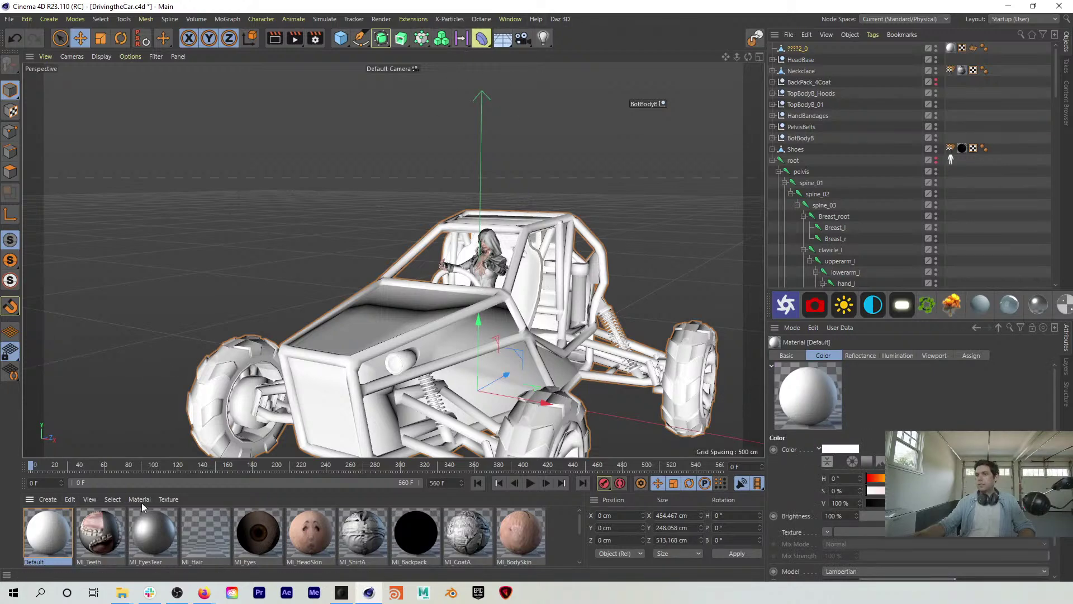
double_click(53, 538)
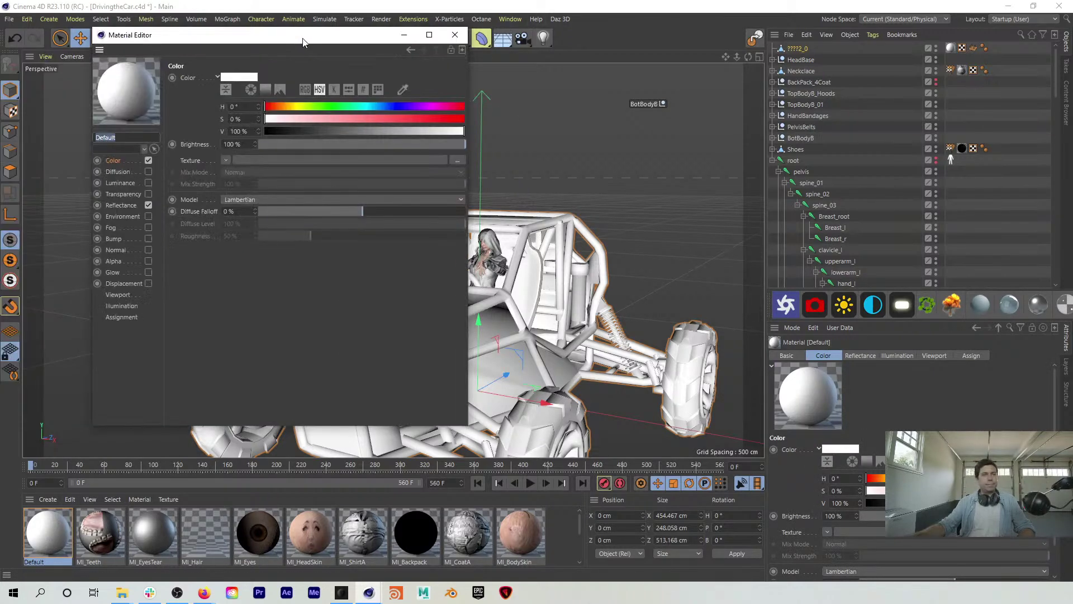
click(413, 159)
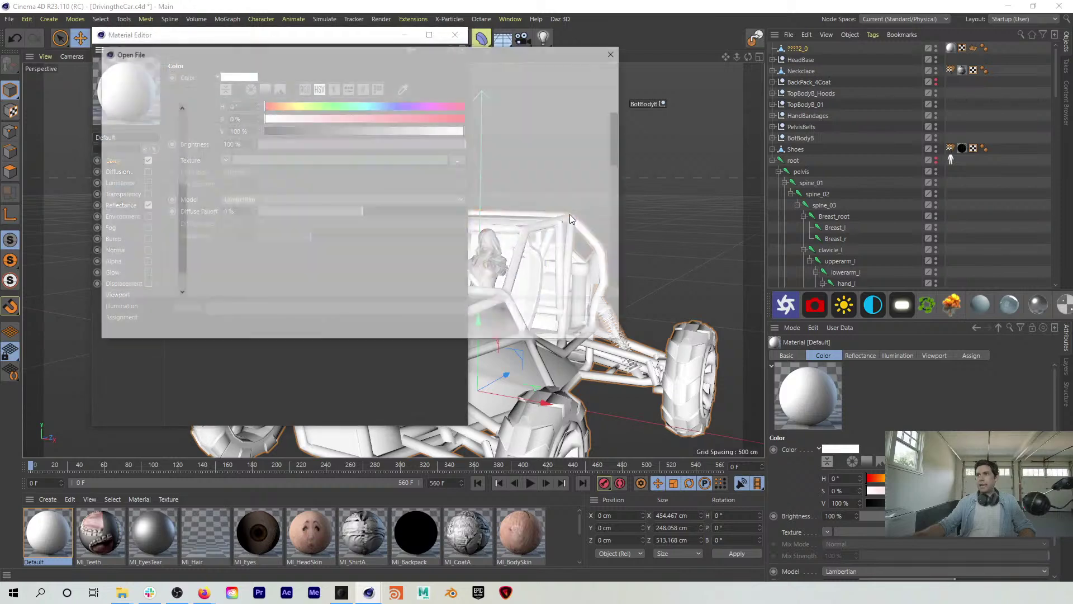
scroll(139, 167, up, 3)
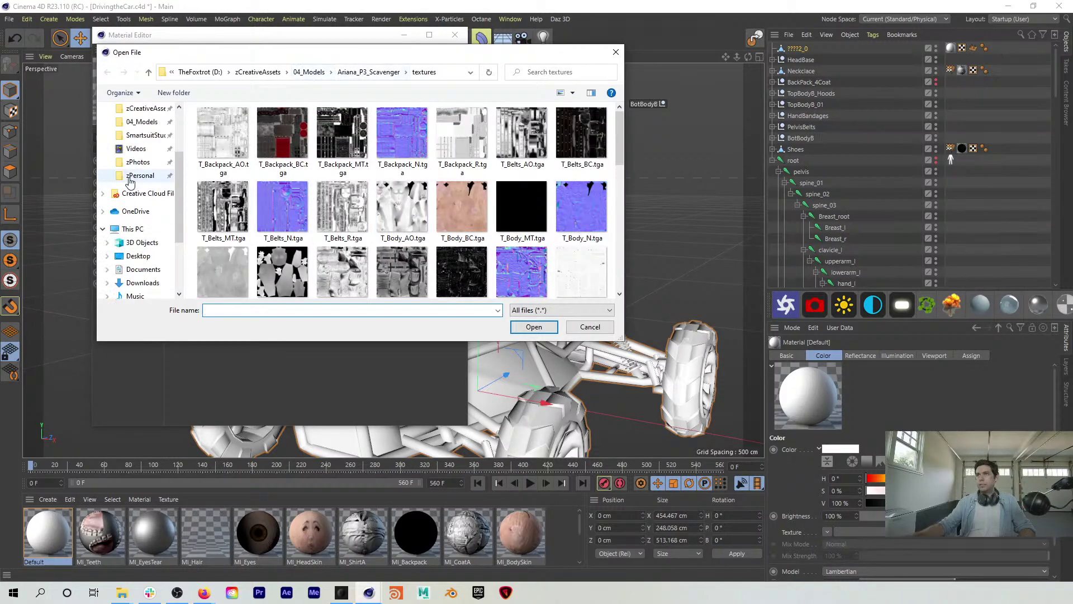
click(141, 109)
scroll(137, 128, up, 1)
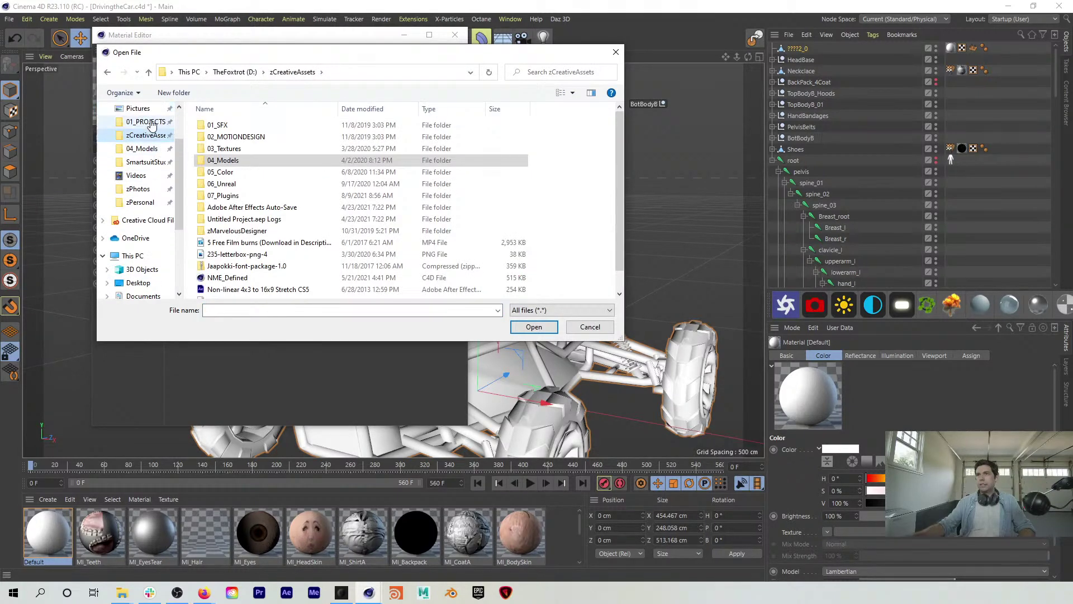
click(146, 121)
double_click(275, 245)
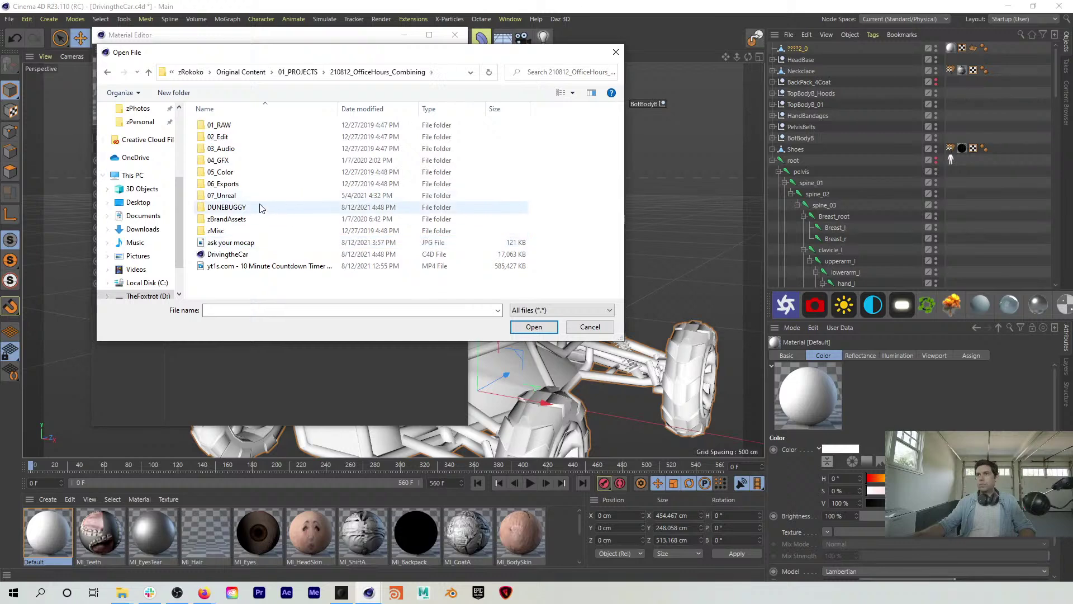
double_click(290, 207)
click(224, 138)
double_click(224, 139)
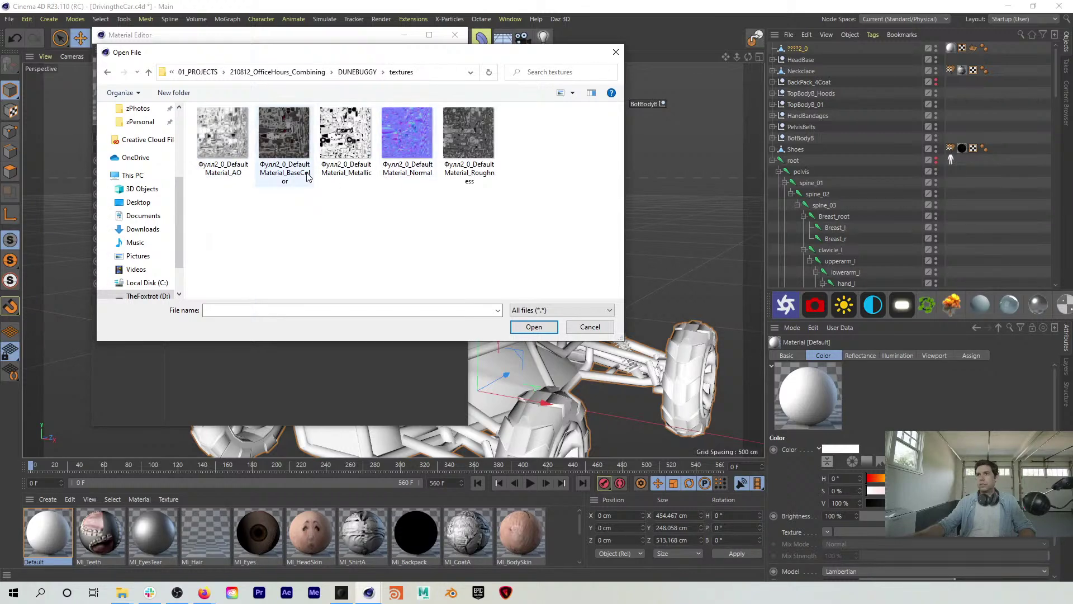
double_click(287, 142)
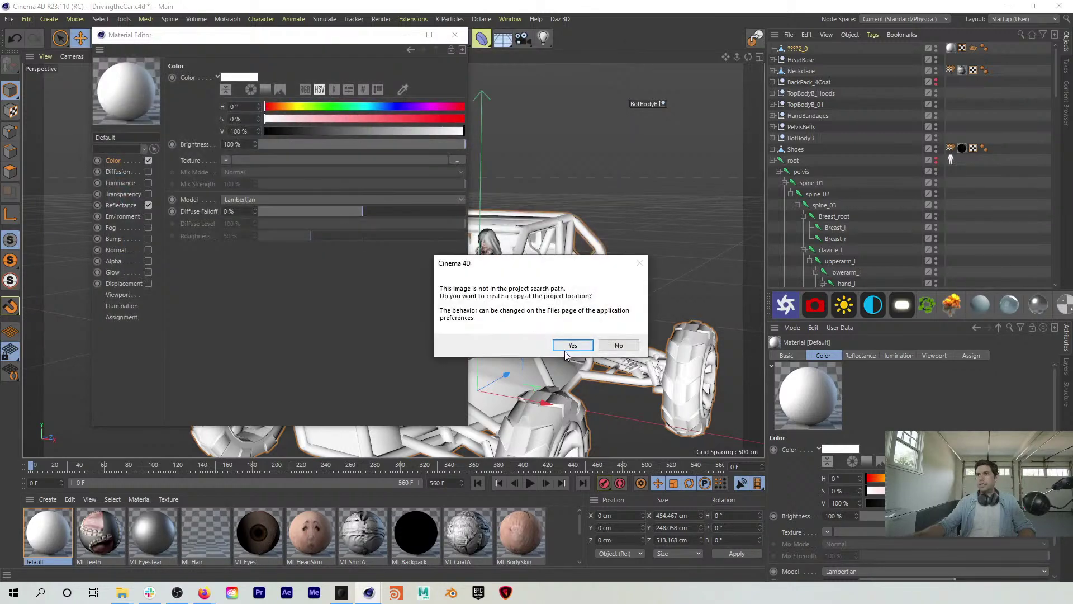
click(601, 349)
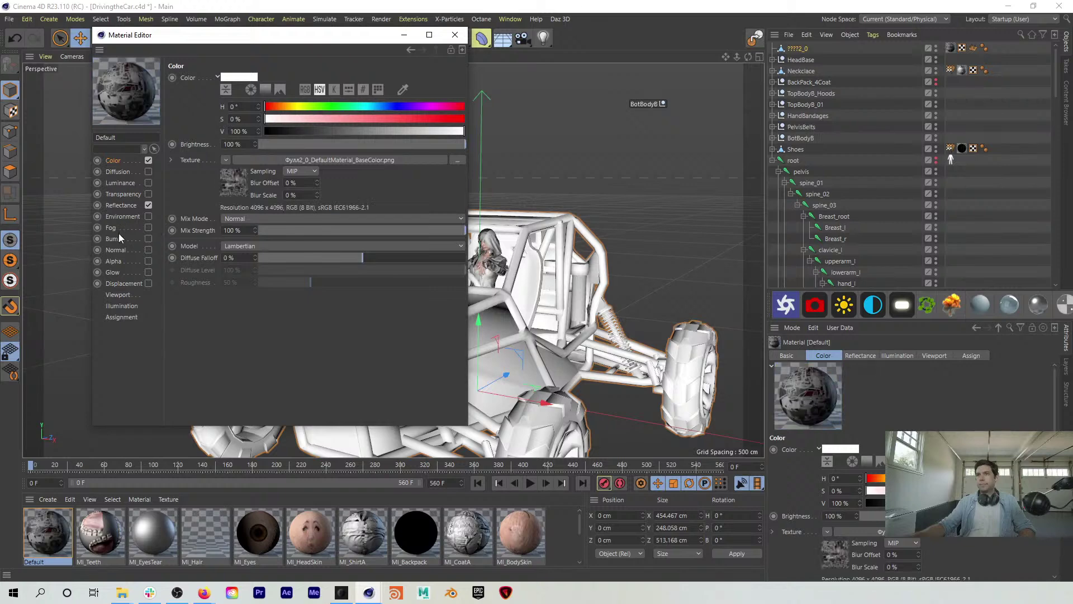
Step: Enable the Default material's Normal channel and load Фулл2_0_DefaultMaterial_Normal.png into it without making a project copy
click(148, 249)
click(116, 252)
click(336, 150)
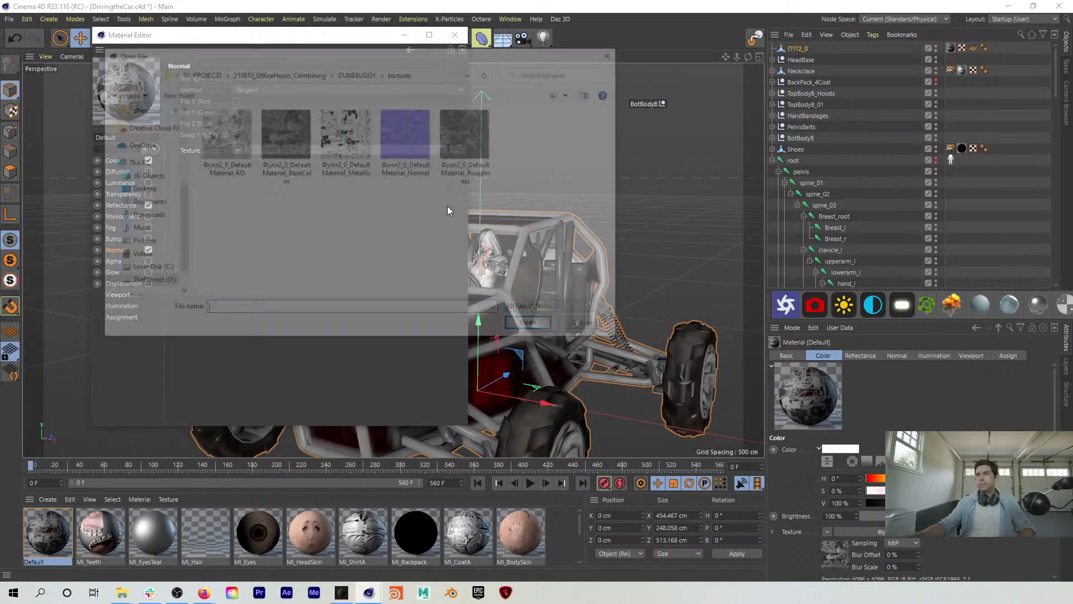
double_click(397, 140)
click(615, 346)
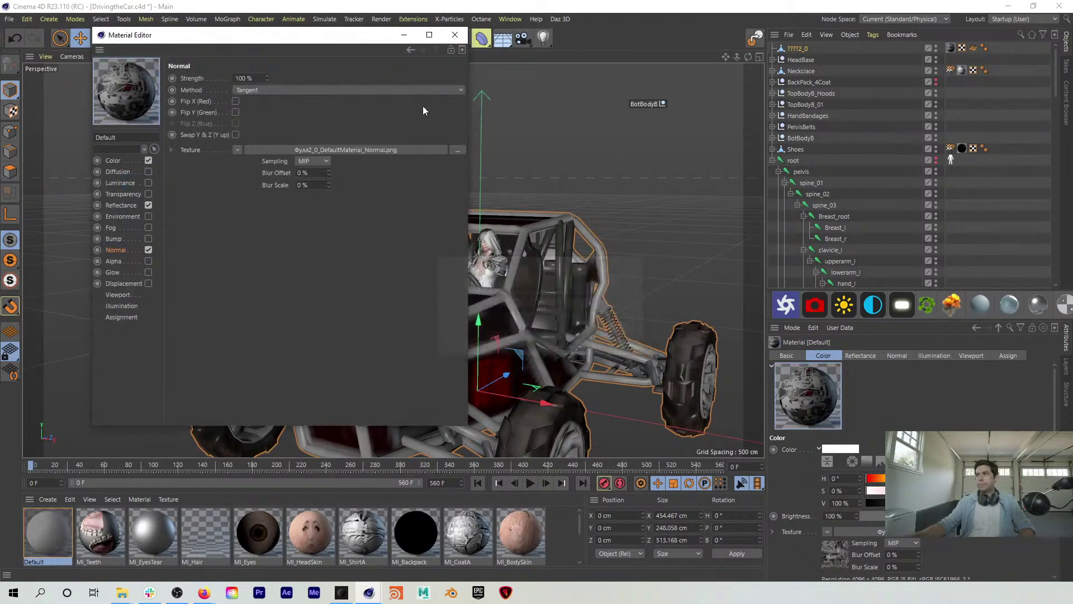
click(455, 35)
alt+drag(514, 312, 129, 295)
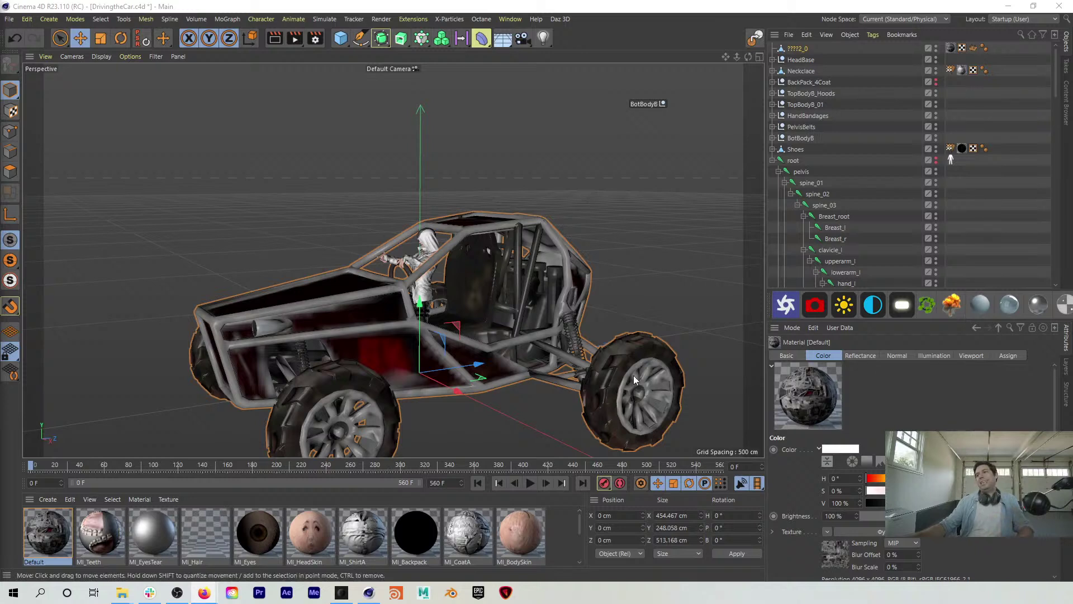
Step: Rename the imported buggy object as dunebuggy
click(804, 49)
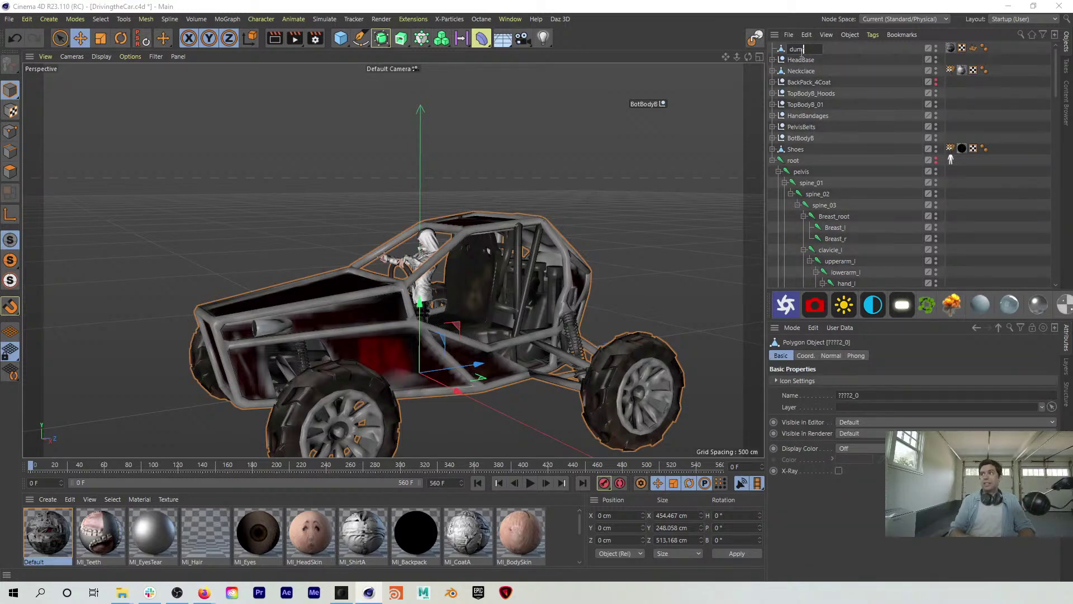
text(dunebuggy)
key(Return)
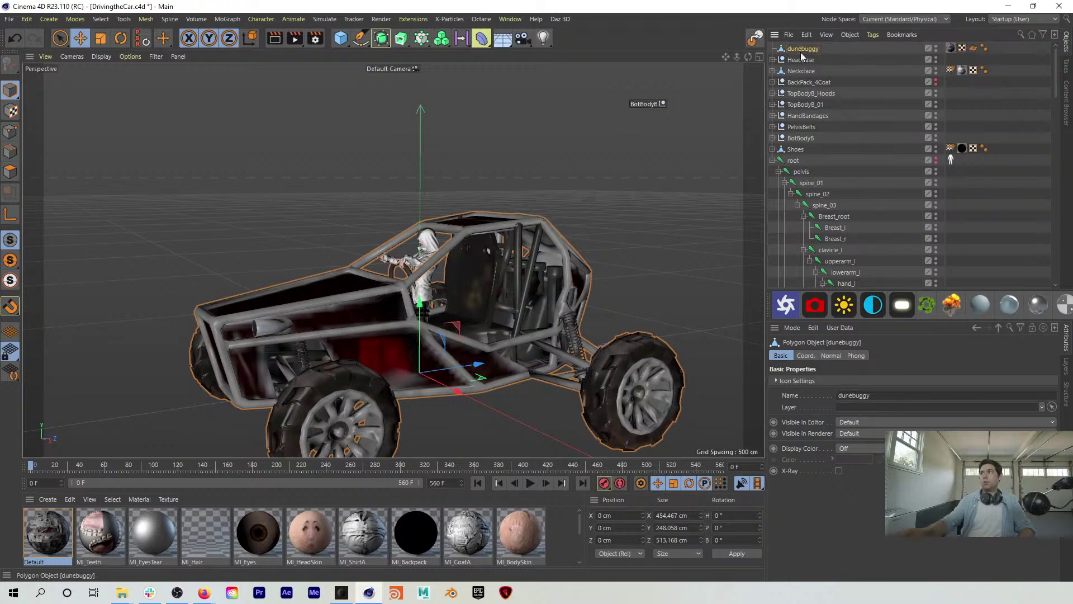
Step: Scale the dunebuggy down to about 331 × 181 × 374 cm and move it to about X 21, Y 40, Z -51 cm
alt+drag(436, 341, 359, 346)
key(t)
drag(496, 306, 313, 372)
key(e)
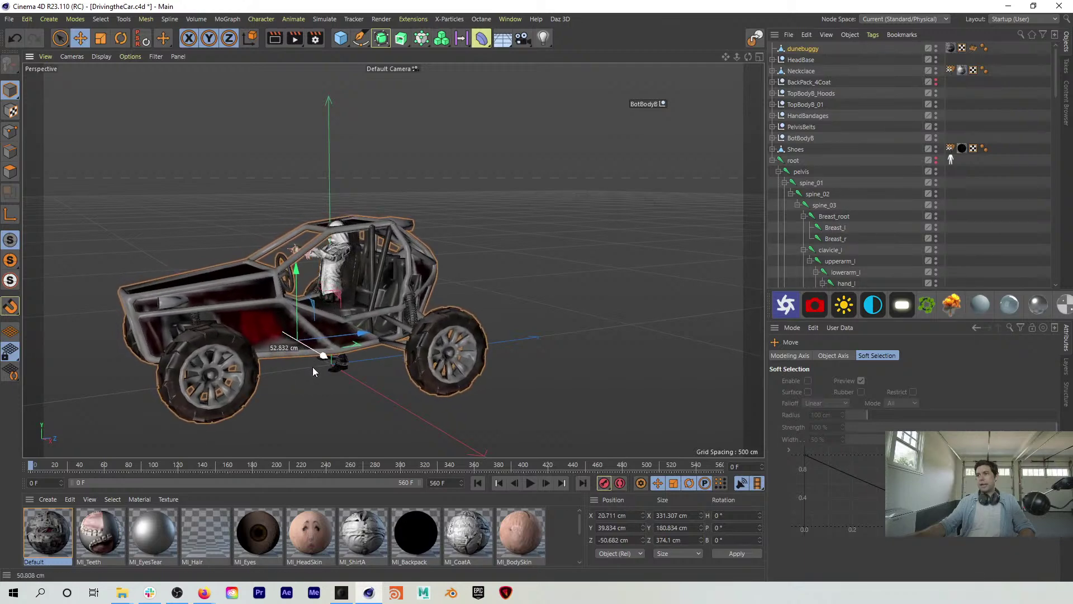
Step: Enlarge the dunebuggy to about 380 × 207 × 429 cm and move it to about X 23, Y 36, Z -51 cm around the character
alt+drag(343, 276, 312, 264)
alt+right_drag(313, 264, 372, 254)
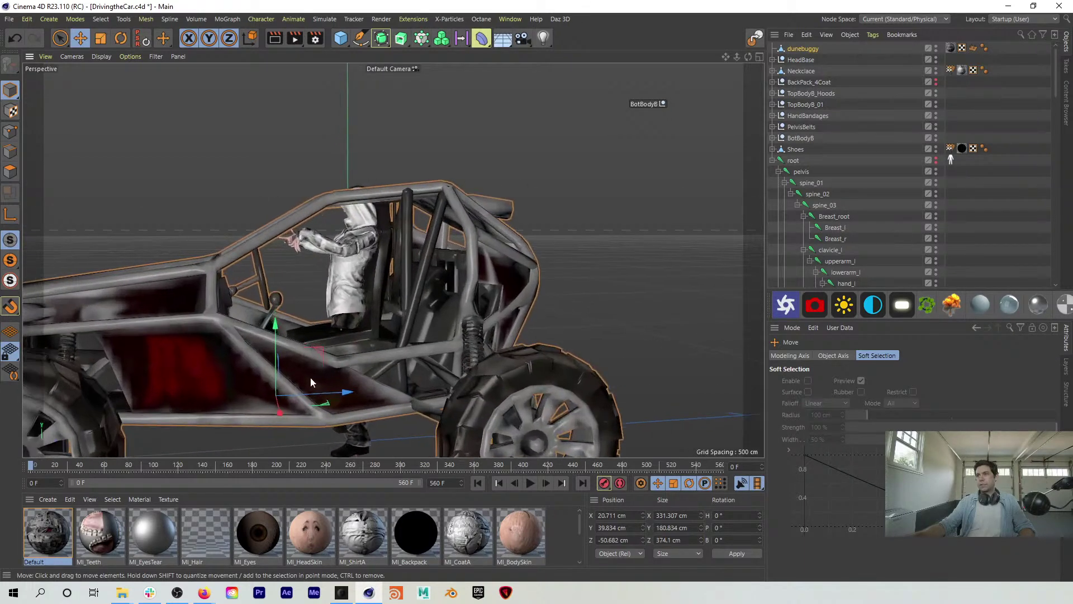
drag(335, 392, 306, 261)
key(t)
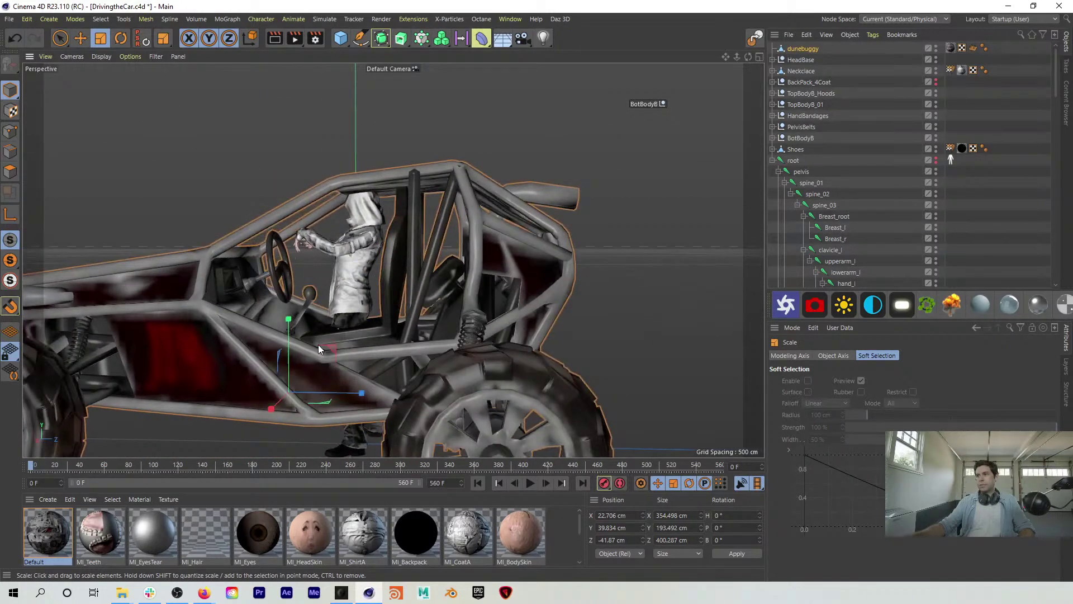
key(e)
drag(328, 350, 329, 345)
key(t)
drag(411, 373, 444, 358)
key(e)
mouse_move(342, 348)
mouse_down()
mouse_move(330, 363)
mouse_move(323, 354)
mouse_up()
alt+drag(344, 294, 294, 206)
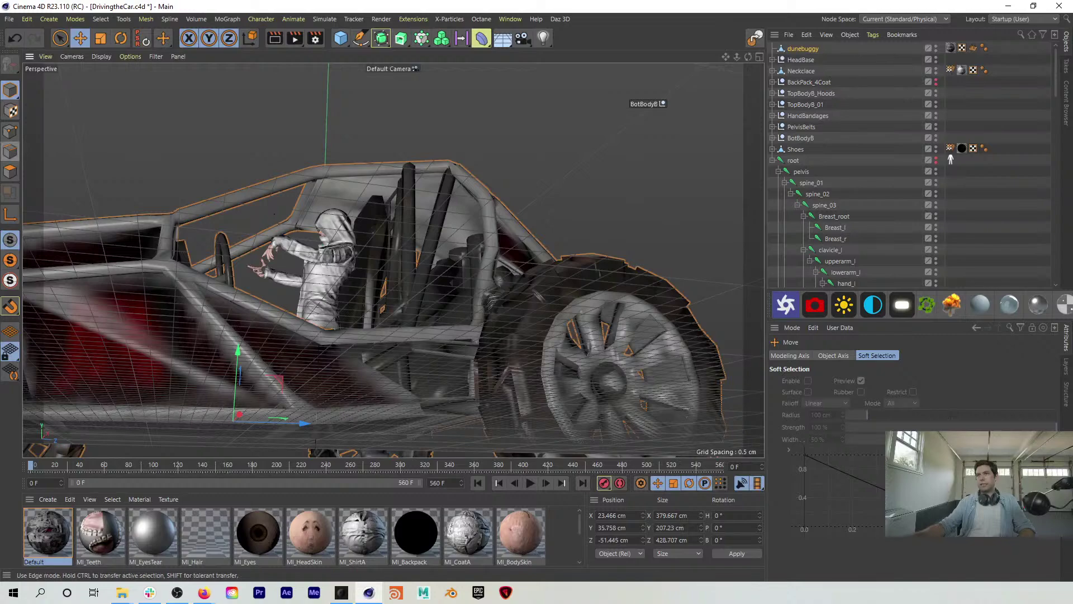
Step: Select the two flat roof panel polygons above the driver with Live Selection, including hidden elements, and delete them
click(11, 173)
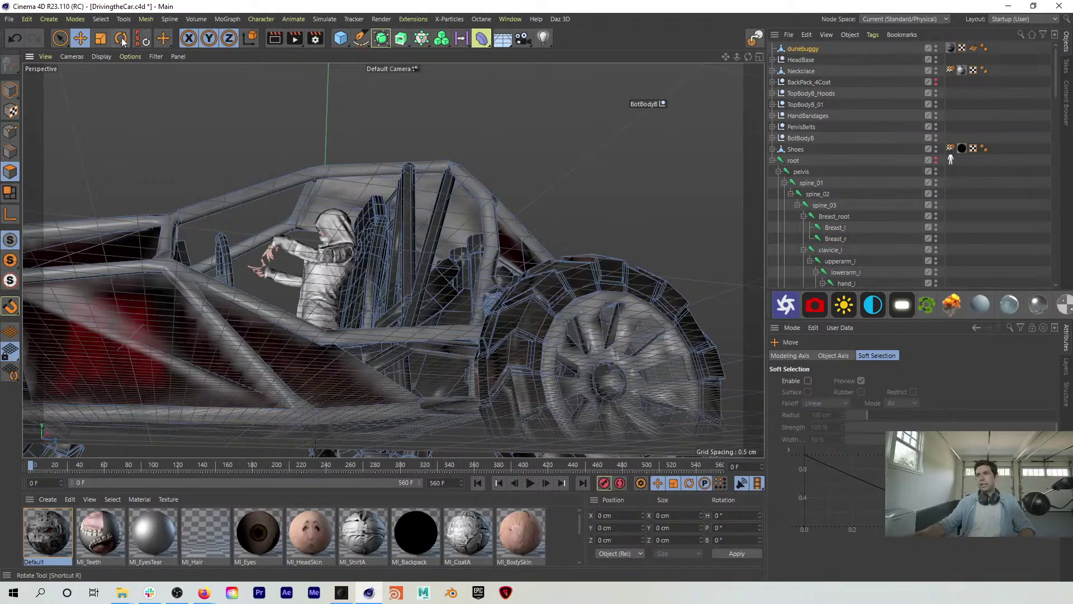
click(66, 42)
alt+right_drag(333, 215, 446, 168)
mouse_move(308, 197)
alt+mouse_down()
mouse_move(313, 118)
mouse_move(314, 157)
mouse_move(364, 133)
mouse_move(303, 212)
alt+mouse_up()
click(873, 404)
click(321, 206)
alt+drag(353, 129, 411, 143)
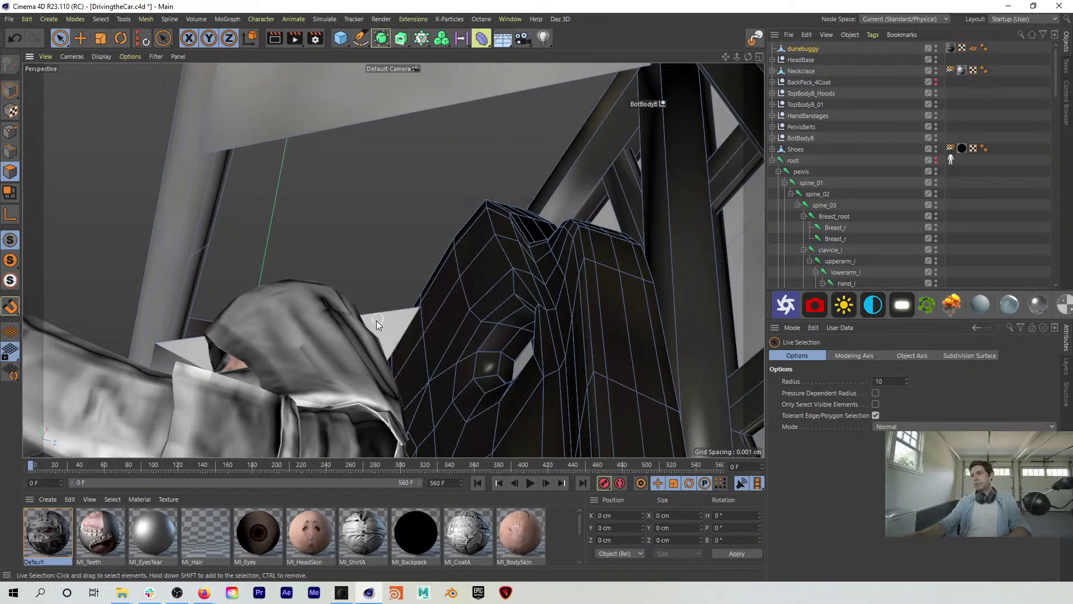
alt+drag(256, 311, 330, 285)
click(246, 281)
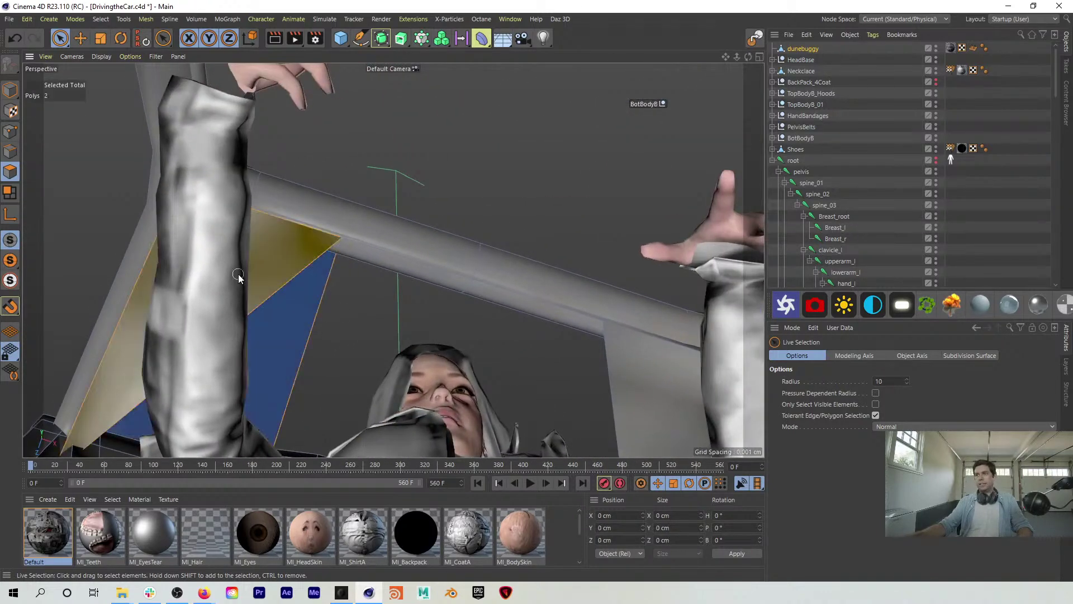
key(Delete)
Step: Return to Model mode and go to frame 154 to compare the driver's hands with the steering wheel
alt+drag(446, 399, 534, 421)
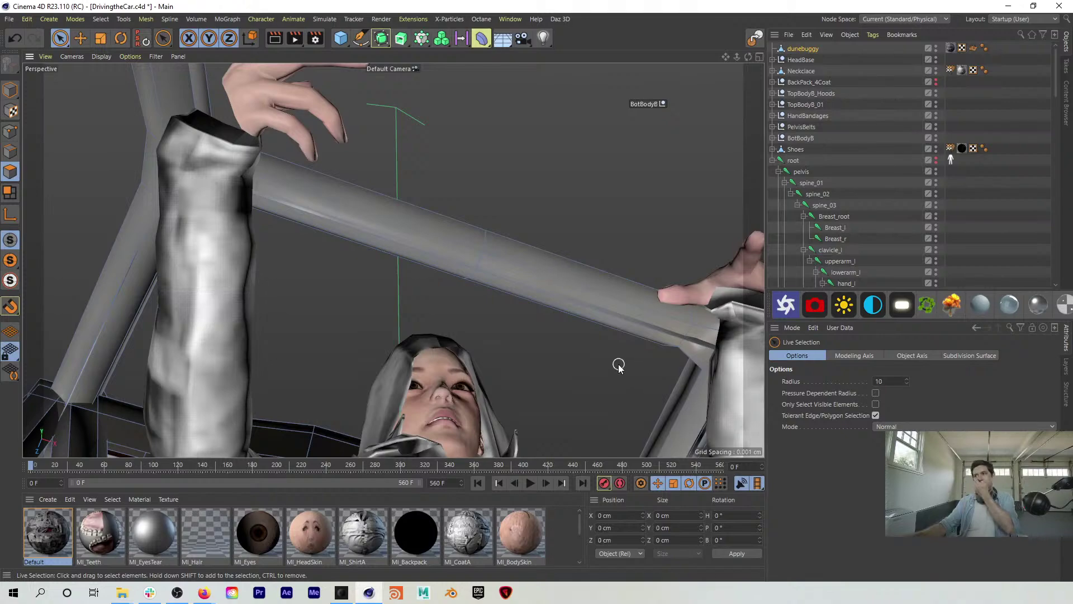
alt+drag(561, 299, 470, 412)
scroll(470, 411, down, 6)
click(10, 90)
alt+middle_drag(392, 316, 387, 260)
alt+drag(387, 259, 315, 291)
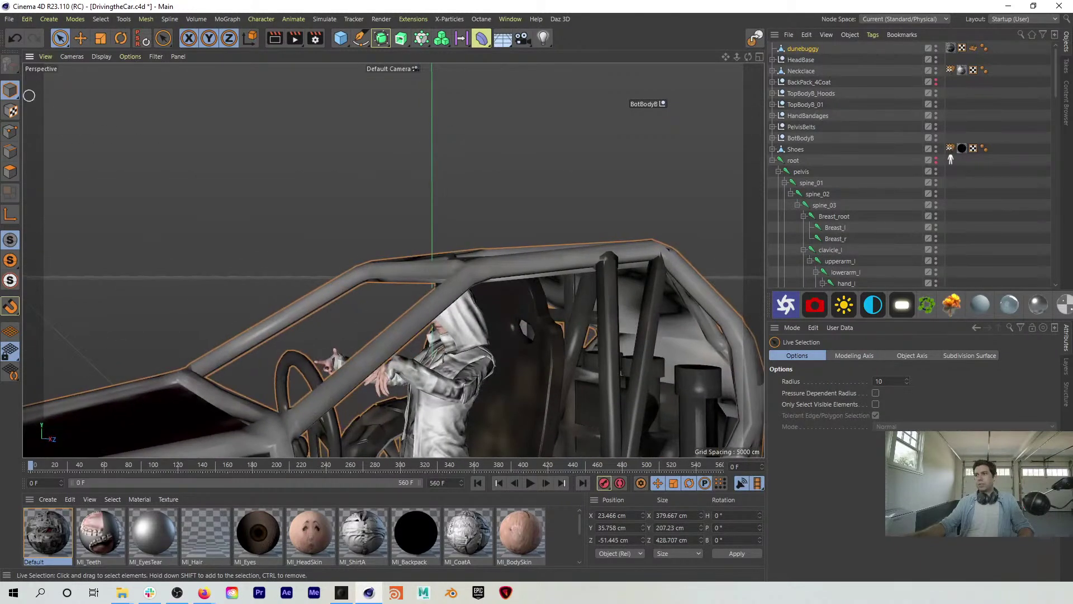
key(e)
alt+drag(452, 330, 370, 247)
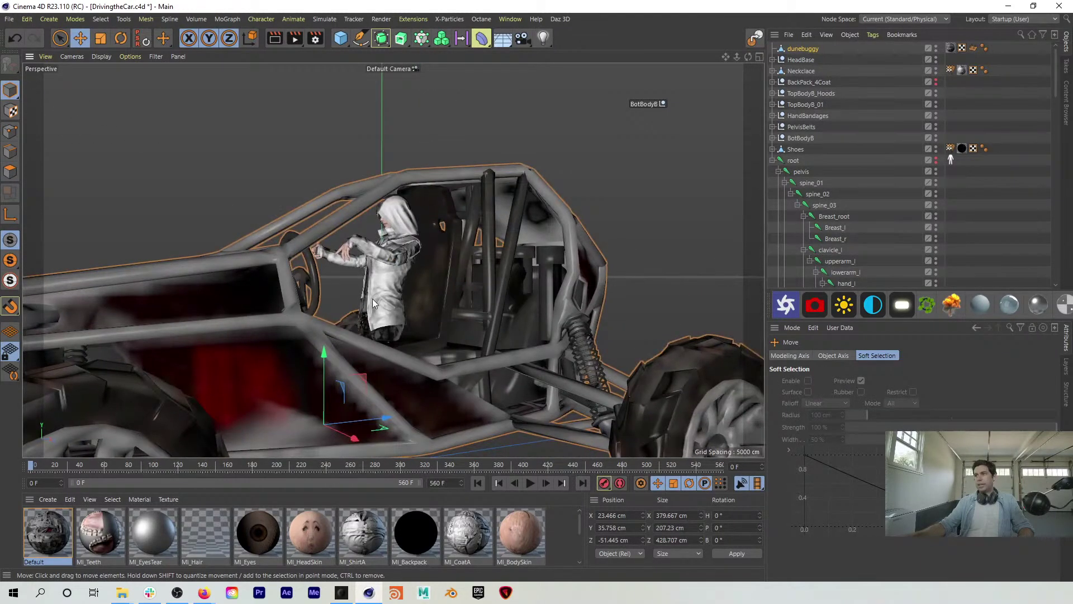
alt+drag(374, 299, 336, 302)
drag(166, 465, 220, 470)
alt+right_drag(289, 274, 347, 262)
mouse_move(314, 284)
alt+mouse_down()
mouse_move(358, 304)
mouse_move(316, 274)
mouse_move(229, 278)
mouse_move(221, 310)
mouse_move(323, 249)
mouse_move(357, 259)
mouse_move(312, 282)
mouse_move(315, 267)
mouse_move(352, 253)
mouse_move(313, 269)
alt+mouse_up()
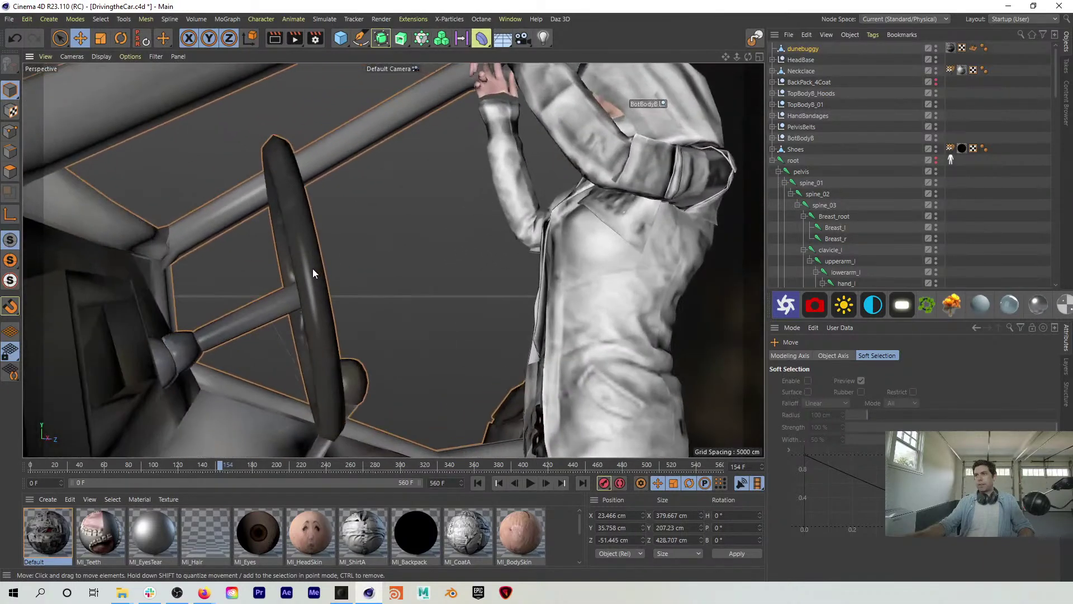
Step: Select the ring of polygons at the dashboard end of the steering column with Live Selection in Polygon mode
click(15, 175)
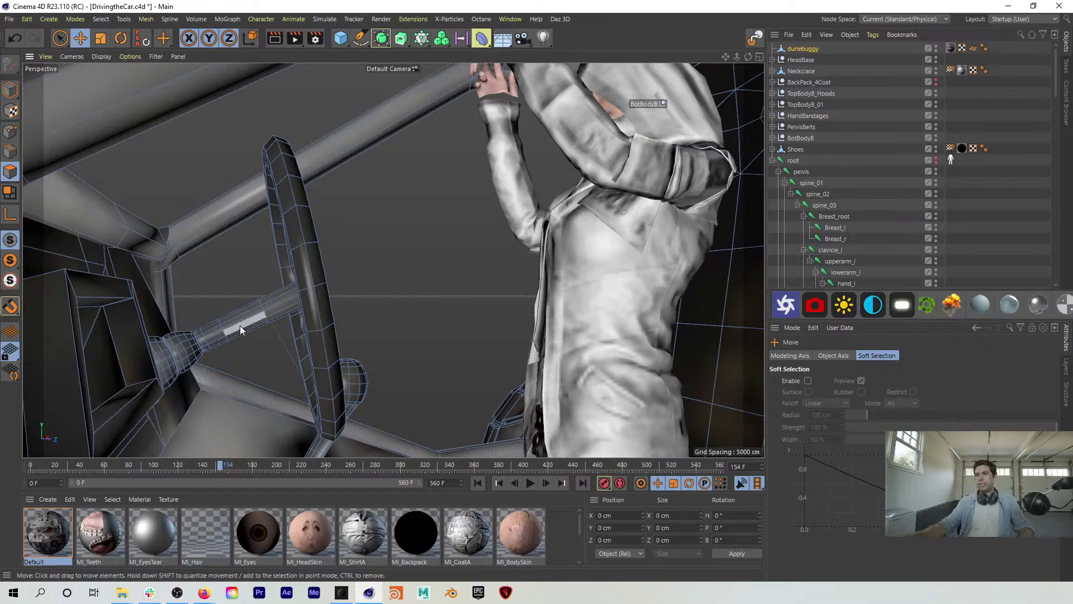
alt+middle_drag(239, 327, 269, 299)
alt+right_drag(270, 299, 320, 258)
alt+drag(229, 293, 244, 280)
click(10, 90)
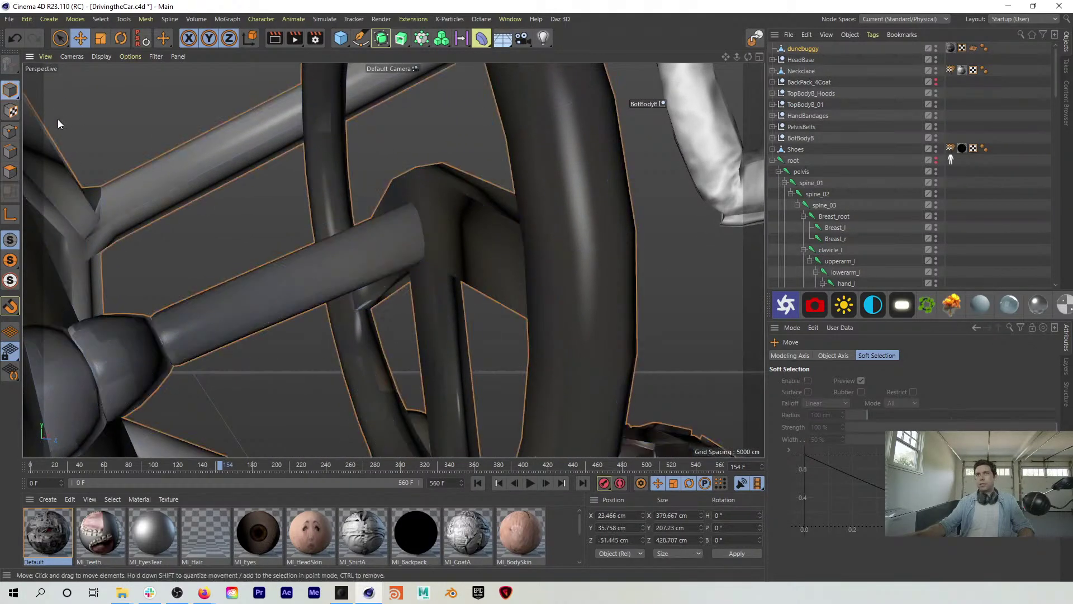
click(60, 38)
click(10, 172)
click(252, 310)
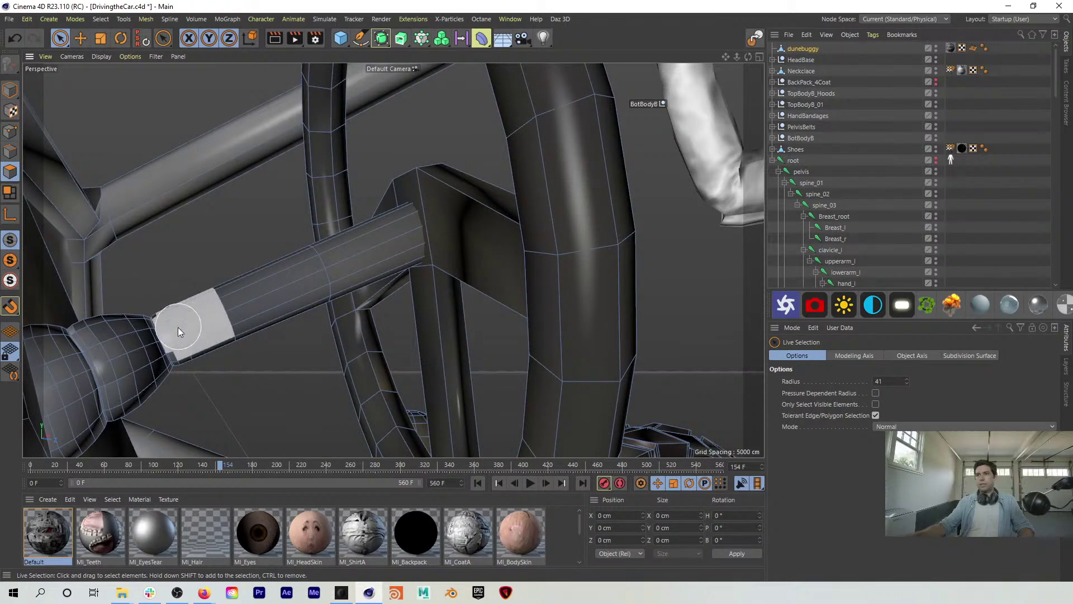
alt+right_drag(177, 327, 256, 283)
mouse_move(256, 283)
alt+middle_down()
mouse_move(278, 260)
mouse_move(254, 270)
alt+middle_up()
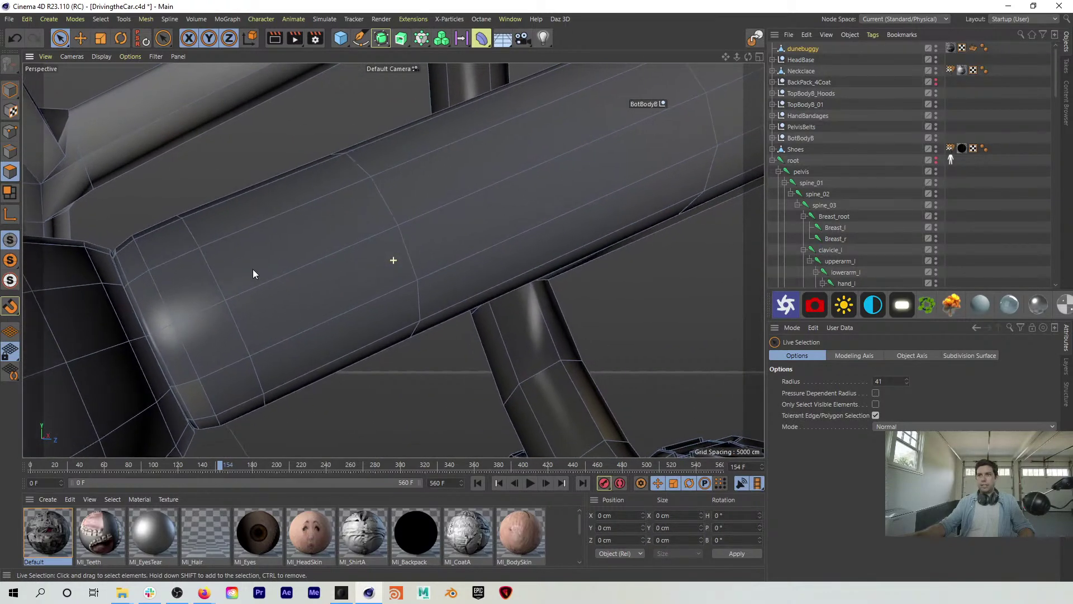
drag(140, 228, 192, 328)
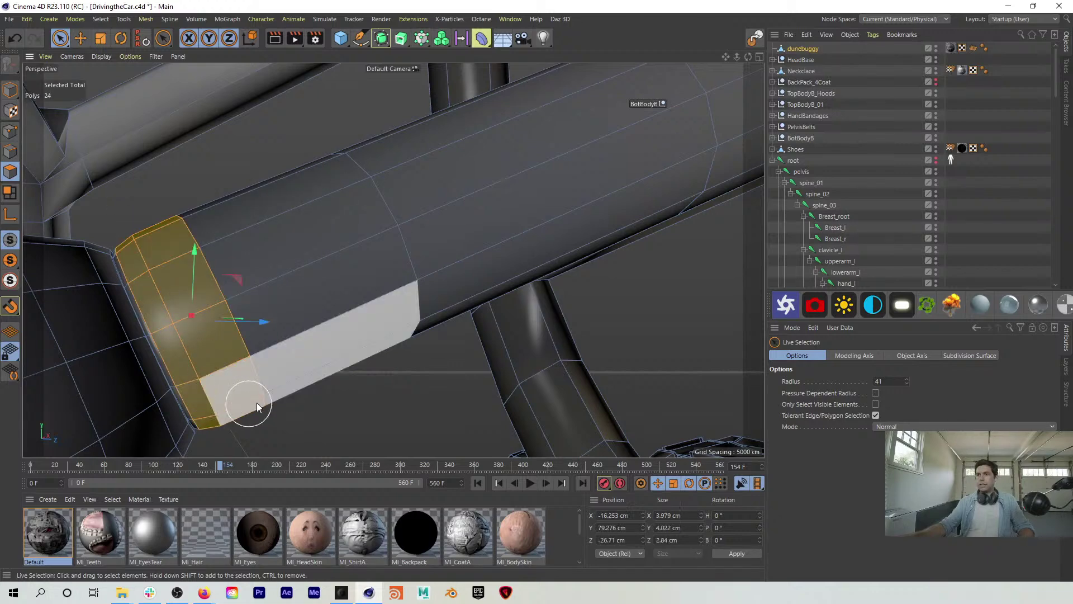
Step: Extend the polygon selection along the steering column shaft up to the wheel's hub
shift+drag(351, 390, 258, 196)
alt+right_drag(405, 247, 313, 279)
alt+middle_drag(418, 216, 184, 391)
mouse_move(392, 261)
alt+middle_down()
mouse_move(282, 370)
mouse_move(286, 347)
alt+middle_up()
mouse_move(287, 348)
shift+mouse_down()
mouse_move(253, 286)
mouse_move(361, 331)
mouse_move(445, 216)
mouse_move(441, 197)
shift+mouse_up()
alt+middle_drag(411, 203, 364, 329)
mouse_move(301, 259)
alt+mouse_down()
mouse_move(343, 290)
mouse_move(342, 308)
mouse_move(315, 291)
mouse_move(304, 315)
mouse_move(313, 166)
mouse_move(374, 122)
mouse_move(388, 170)
mouse_move(359, 153)
mouse_move(361, 135)
mouse_move(333, 105)
mouse_move(311, 108)
mouse_move(428, 215)
mouse_move(402, 136)
mouse_move(296, 122)
mouse_move(157, 174)
alt+mouse_up()
shift+drag(277, 92, 279, 94)
scroll(306, 190, down, 5)
Step: Add the steering wheel's hub, spokes and most of its rim to the polygon selection
mouse_move(306, 190)
alt+mouse_down()
mouse_move(247, 230)
mouse_move(263, 232)
mouse_move(127, 265)
mouse_move(36, 270)
mouse_move(73, 274)
mouse_move(52, 272)
alt+mouse_up()
mouse_move(234, 271)
shift+mouse_down()
mouse_move(299, 271)
mouse_move(320, 210)
shift+mouse_up()
mouse_move(307, 257)
alt+right_down()
mouse_move(325, 226)
mouse_move(297, 270)
alt+right_up()
mouse_move(297, 270)
alt+middle_down()
mouse_move(364, 35)
mouse_move(380, 95)
alt+middle_up()
mouse_move(376, 153)
shift+mouse_down()
mouse_move(308, 205)
mouse_move(256, 116)
mouse_move(274, 123)
shift+mouse_up()
alt+middle_drag(283, 167, 375, 99)
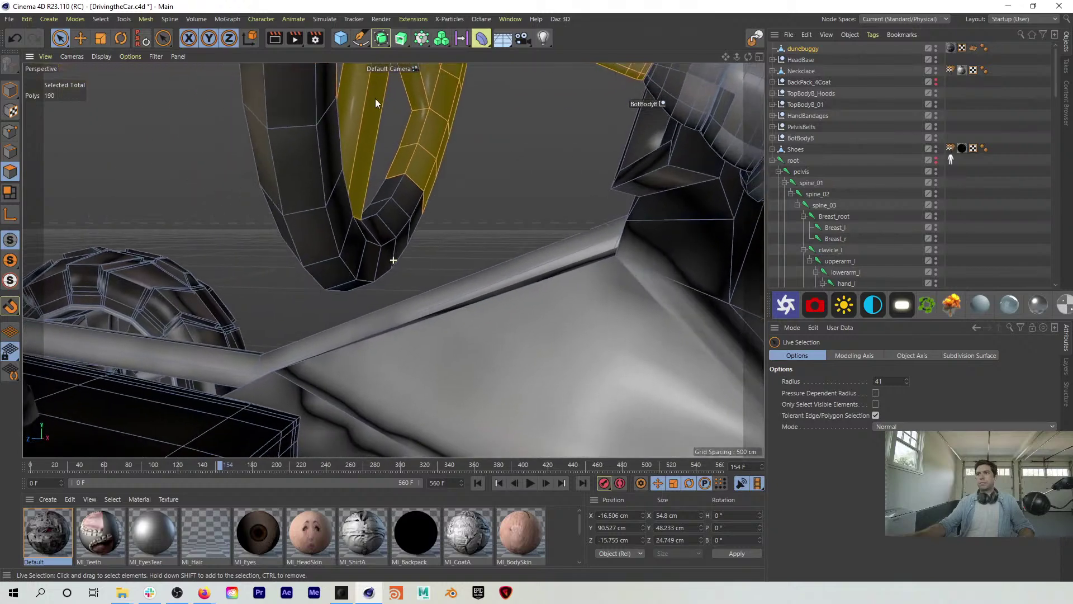
mouse_move(394, 234)
shift+mouse_down()
mouse_move(355, 263)
mouse_move(307, 208)
mouse_move(290, 117)
mouse_move(340, 127)
shift+mouse_up()
scroll(335, 132, down, 2)
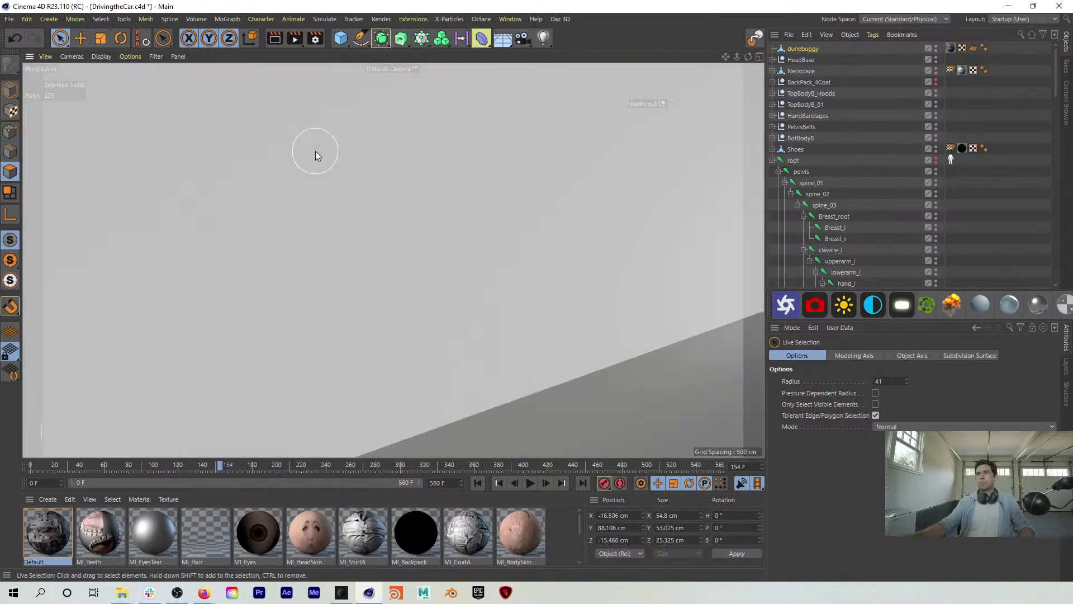
Step: Restrict Live Selection to visible elements and add the remaining lower rim polygons of the steering wheel
scroll(338, 127, down, 2)
alt+right_drag(343, 125, 361, 408)
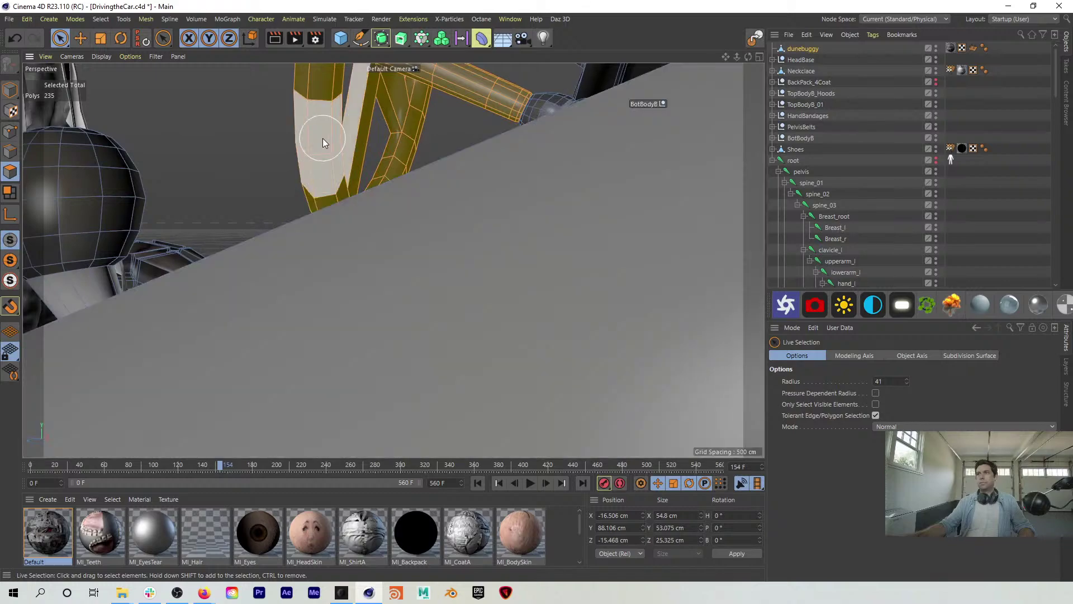
alt+middle_drag(323, 146, 329, 321)
alt+middle_drag(327, 224, 334, 259)
mouse_move(332, 208)
alt+mouse_down()
mouse_move(350, 226)
mouse_move(340, 189)
mouse_move(321, 297)
mouse_move(339, 177)
mouse_move(396, 258)
mouse_move(471, 242)
mouse_move(372, 242)
mouse_move(397, 278)
mouse_move(445, 284)
alt+mouse_up()
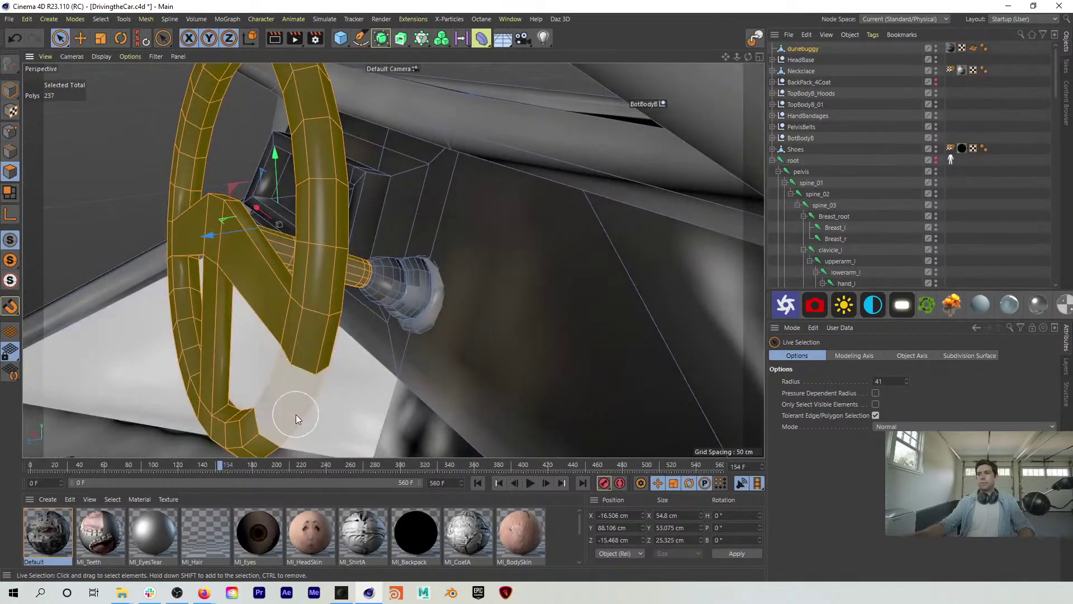
click(875, 405)
middle_drag(307, 360, 299, 389)
shift+click(265, 405)
mouse_move(299, 388)
alt+mouse_down()
mouse_move(307, 345)
mouse_move(337, 326)
mouse_move(224, 330)
mouse_move(414, 330)
mouse_move(159, 215)
alt+mouse_up()
Step: Try moving the selected steering wheel polygons into a new position and undo each move
alt+drag(72, 250, 92, 258)
key(e)
drag(144, 314, 38, 224)
key(ctrl+z)
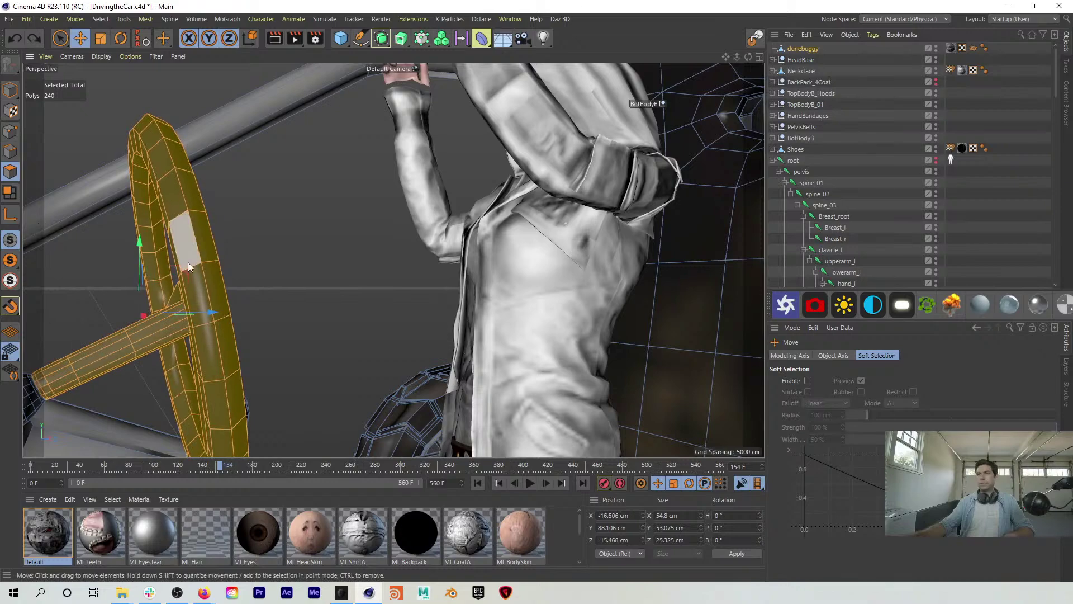
drag(183, 271, 205, 201)
key(ctrl+z)
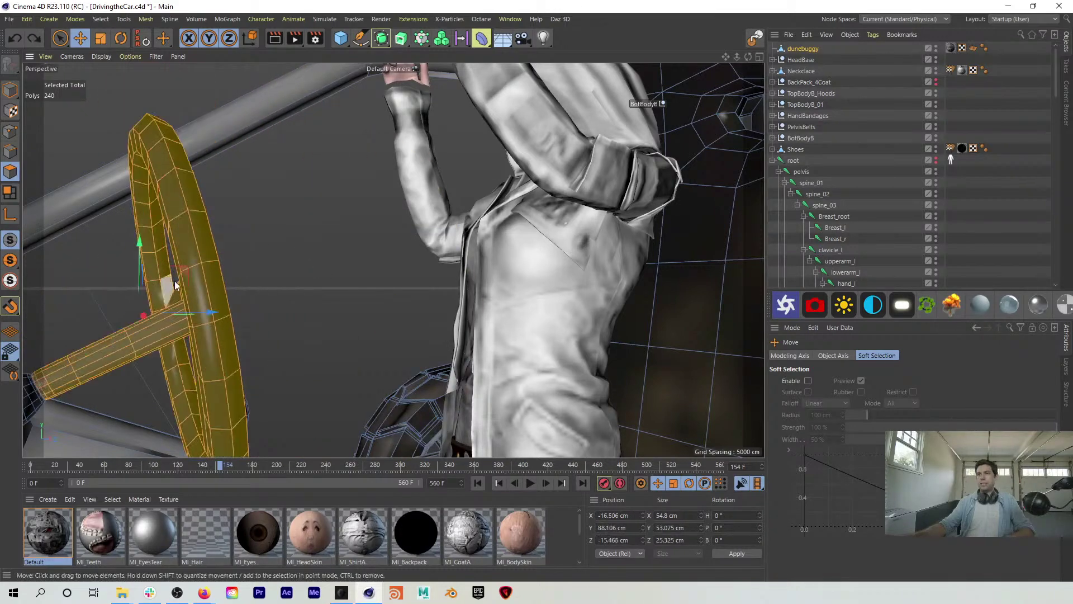
scroll(154, 323, down, 5)
alt+drag(153, 331, 211, 326)
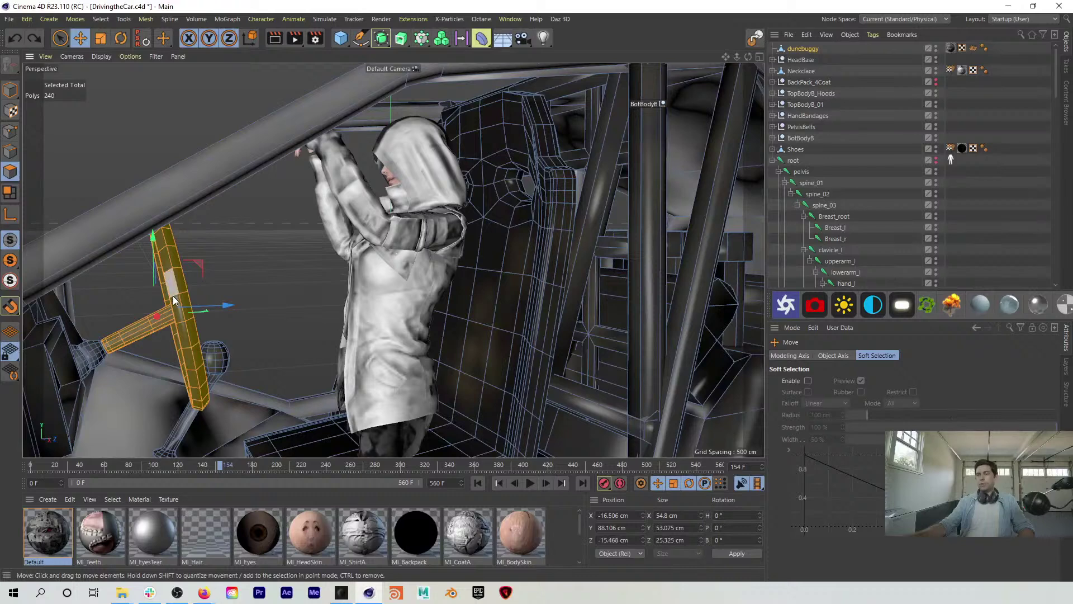
click(187, 302)
key(ctrl+z)
Step: Split the steering wheel polygons into a separate object, delete them from the original dunebuggy, and select the new dunebuggy.1 object
key(u)
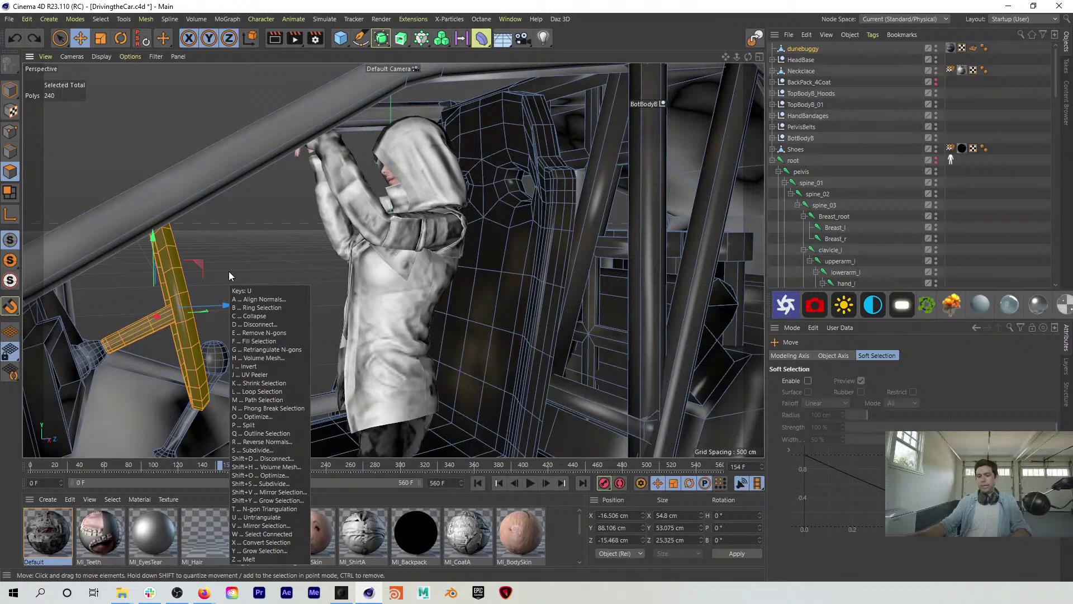
key(p)
click(801, 52)
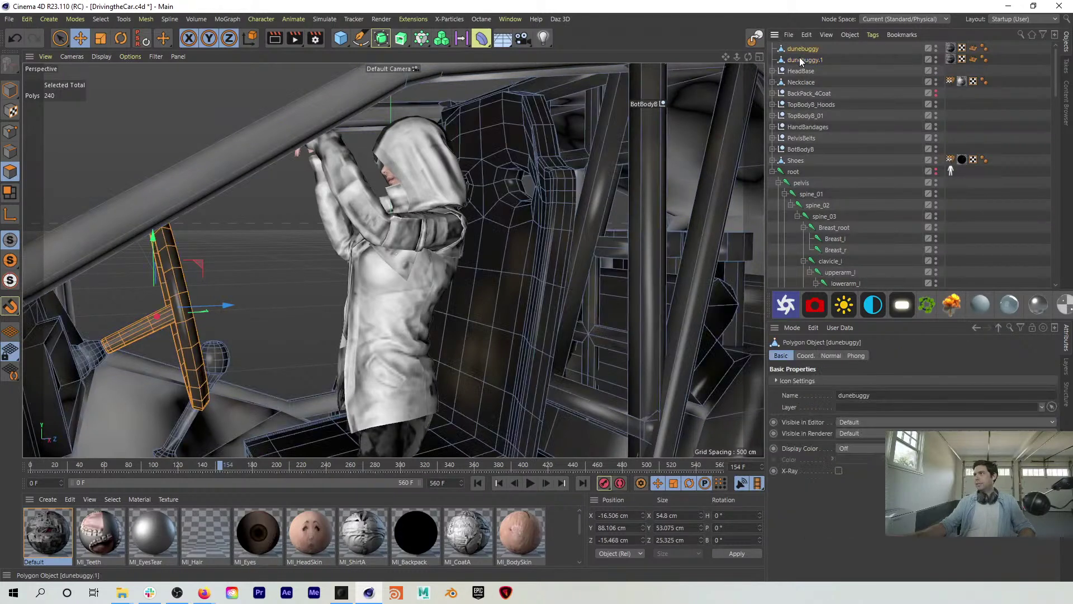
click(800, 60)
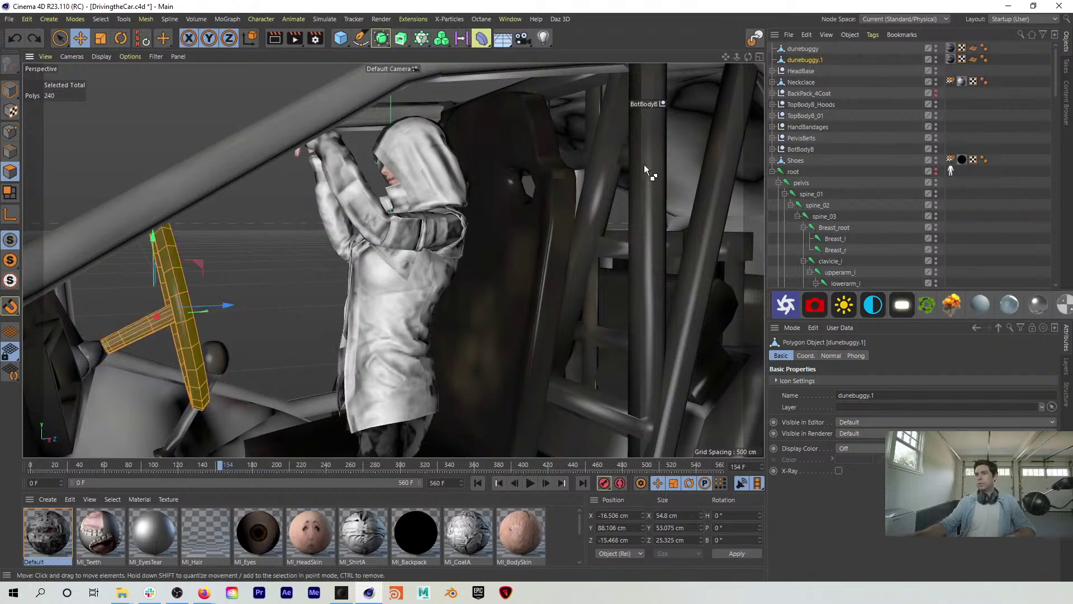
click(796, 49)
click(297, 293)
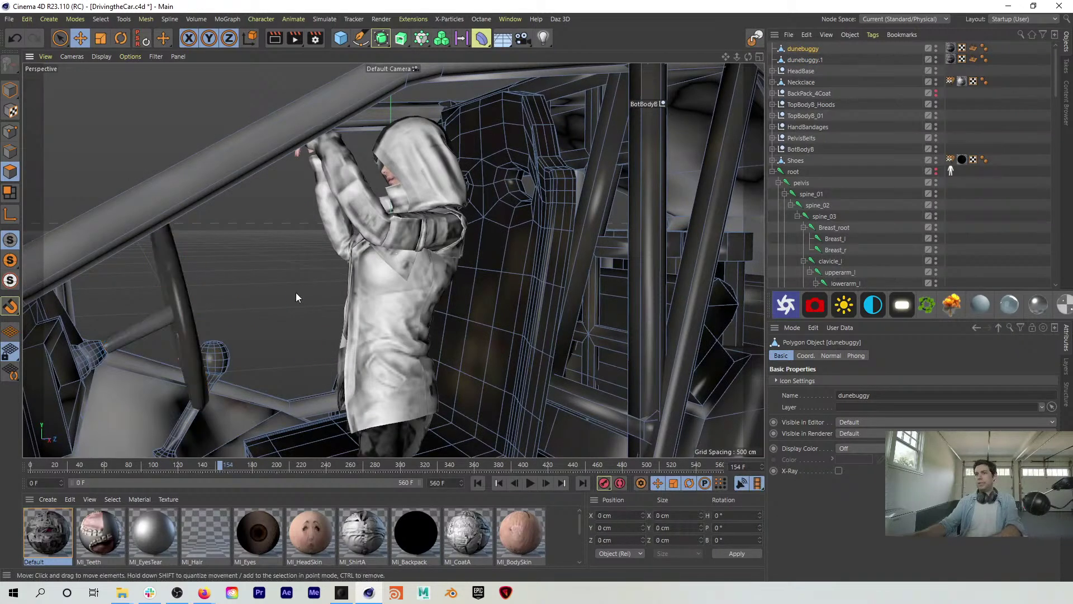
click(808, 59)
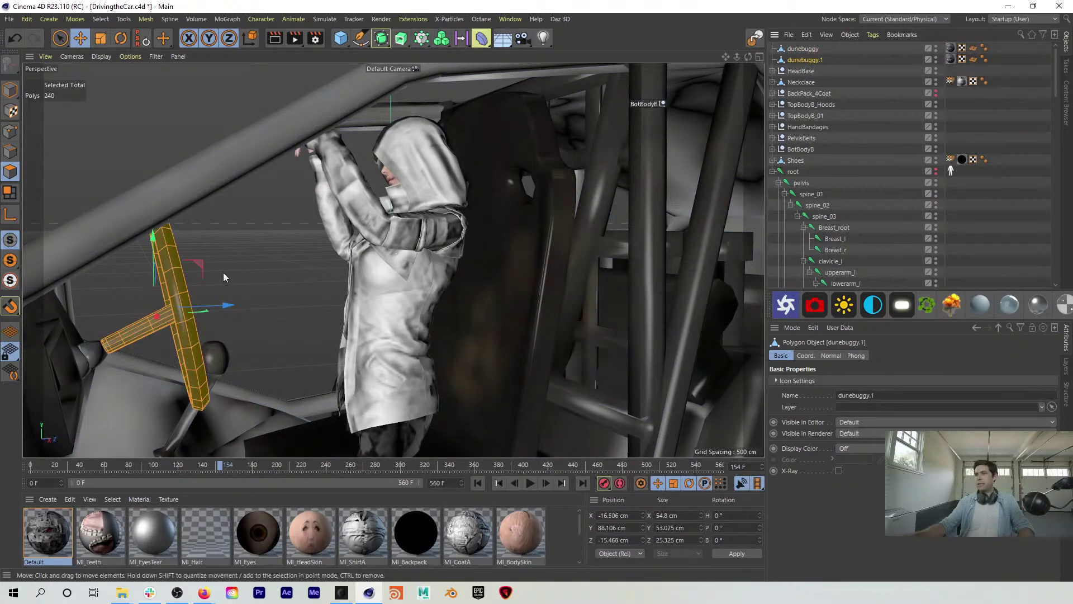
Step: Try lowering the steering wheel's axis toward the column while still in Polygon mode
alt+drag(174, 308, 173, 327)
alt+right_drag(174, 327, 258, 308)
alt+drag(239, 334, 263, 306)
alt+drag(160, 330, 206, 283)
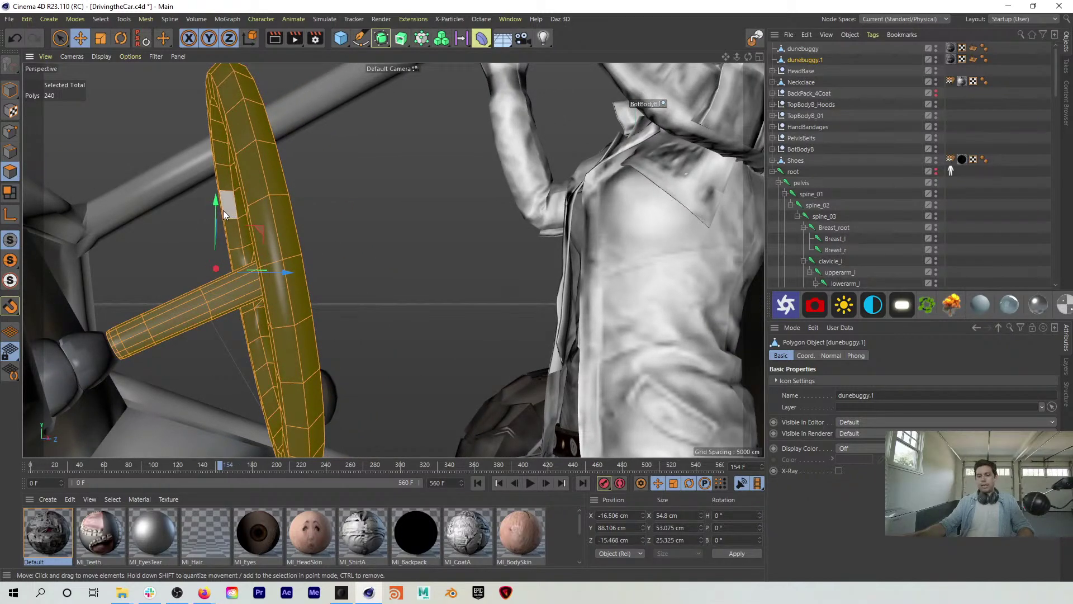
drag(213, 207, 210, 234)
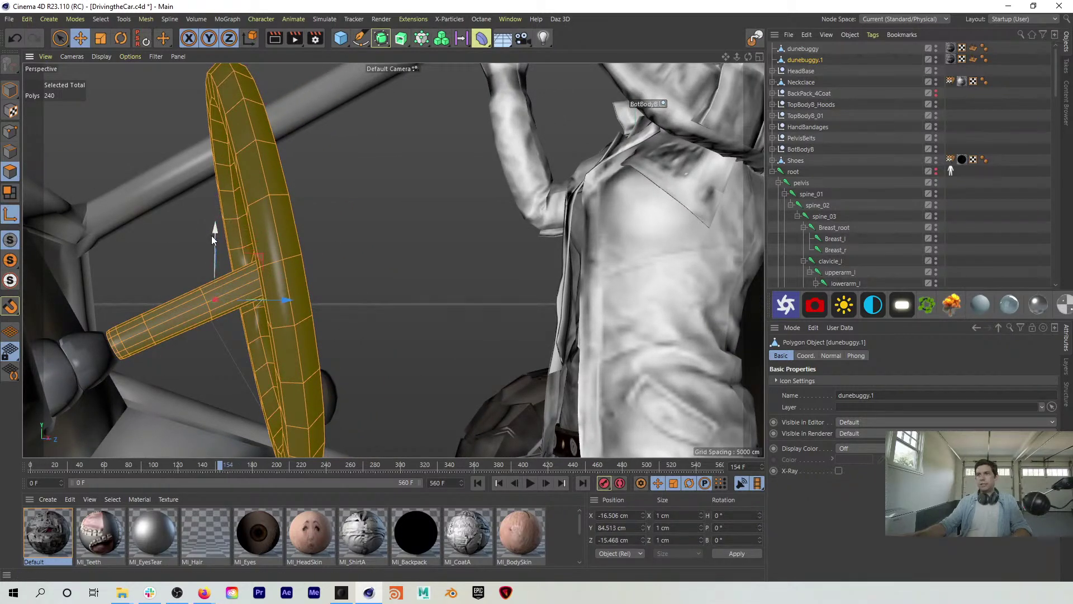
Step: In Model mode, move only the steering wheel object's axis to about X 7, Y 120, Z -68 cm, centred on the wheel
click(10, 91)
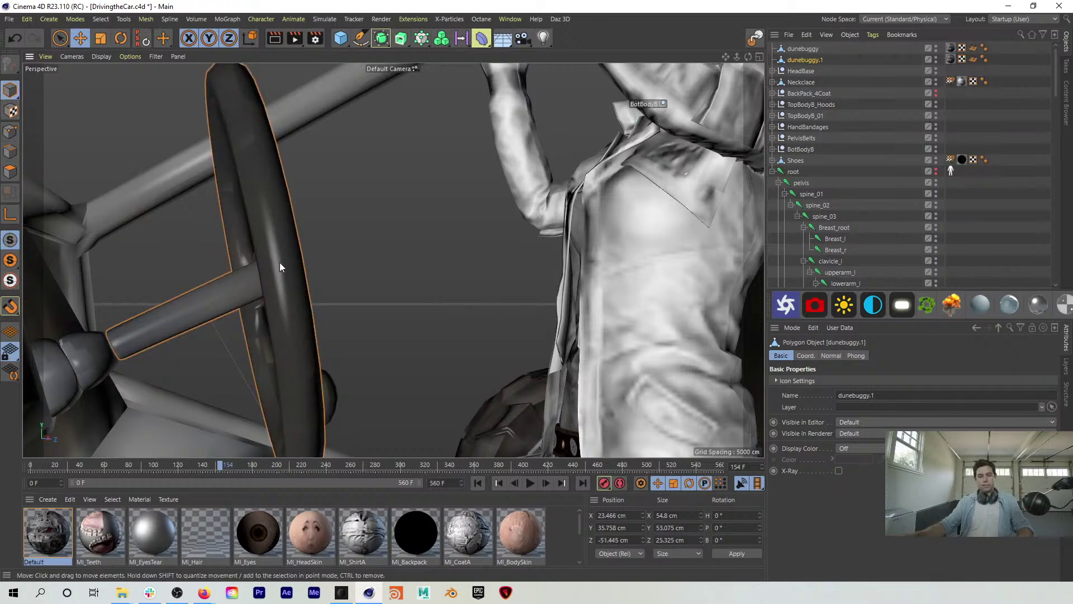
scroll(280, 263, down, 10)
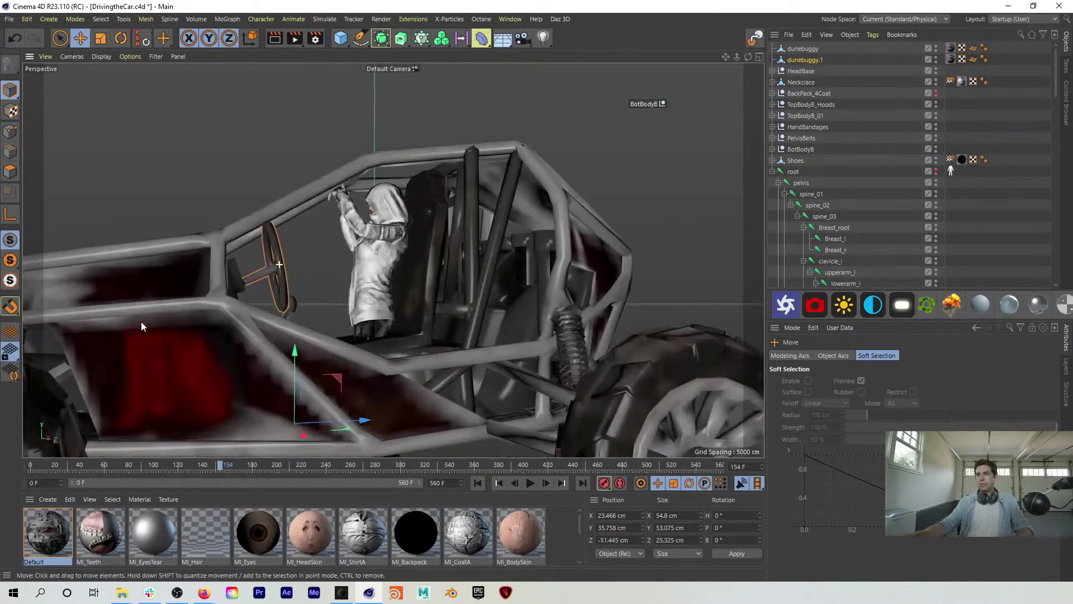
alt+right_drag(142, 322, 145, 323)
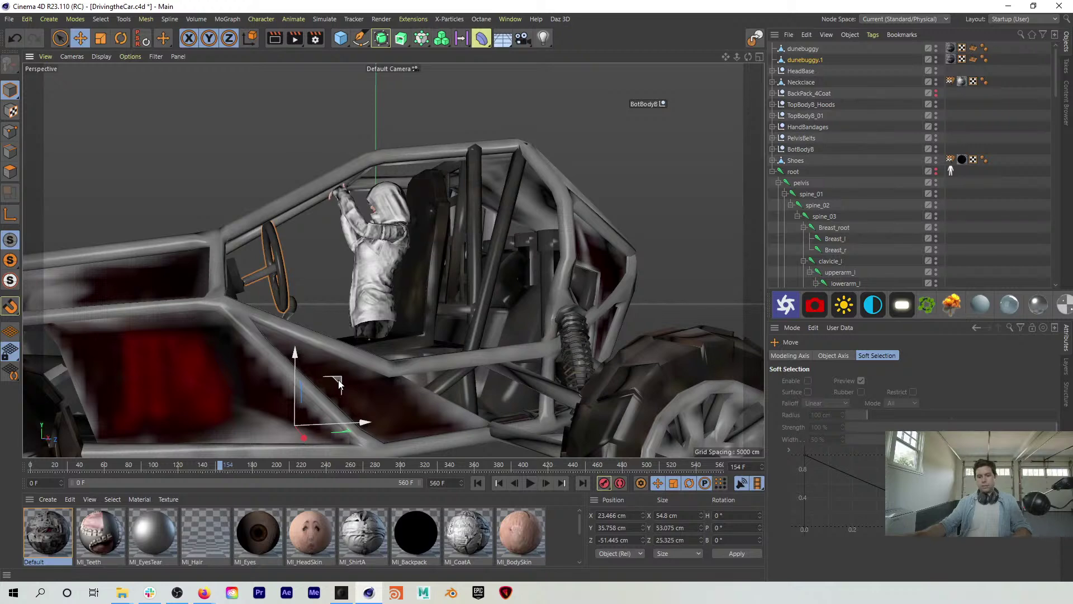
drag(339, 384, 314, 236)
scroll(404, 231, up, 10)
alt+drag(404, 230, 184, 324)
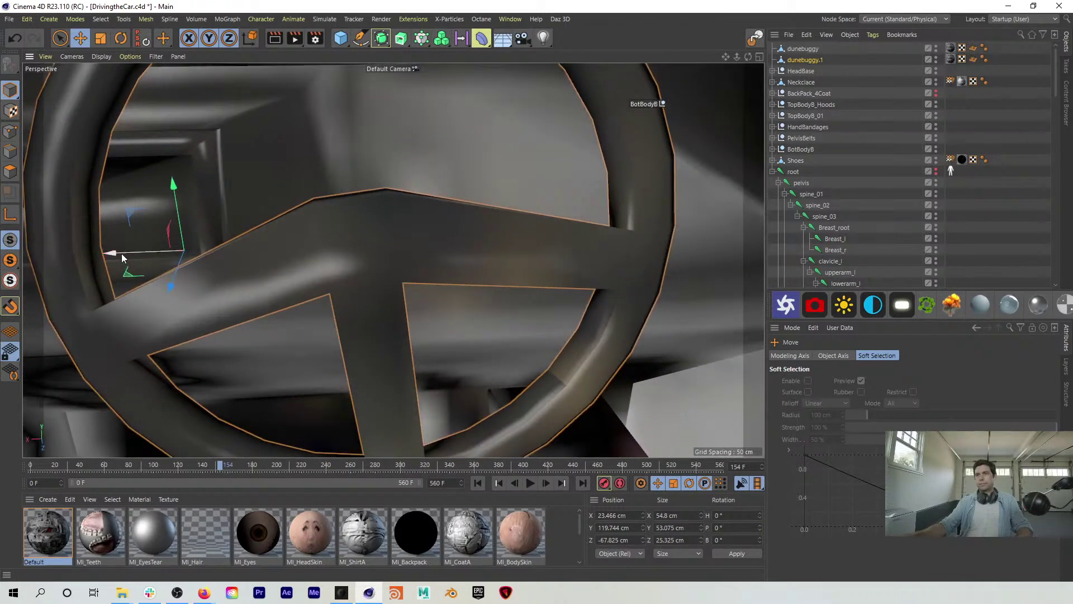
drag(124, 257, 673, 262)
Step: Tilt the steering wheel object's axis to about 25.5° pitch in line with the column and stop editing the axis
drag(426, 372, 220, 296)
key(r)
drag(408, 351, 374, 369)
key(ctrl+z)
key(l)
key(ctrl+z)
Step: Raise the steering wheel object clear above the buggy's frame, to about Y 187 cm
mouse_move(450, 353)
alt+mouse_down()
mouse_move(389, 378)
mouse_move(485, 409)
mouse_move(488, 394)
mouse_move(453, 341)
mouse_move(445, 365)
mouse_move(435, 363)
alt+mouse_up()
alt+right_drag(434, 360, 304, 424)
key(e)
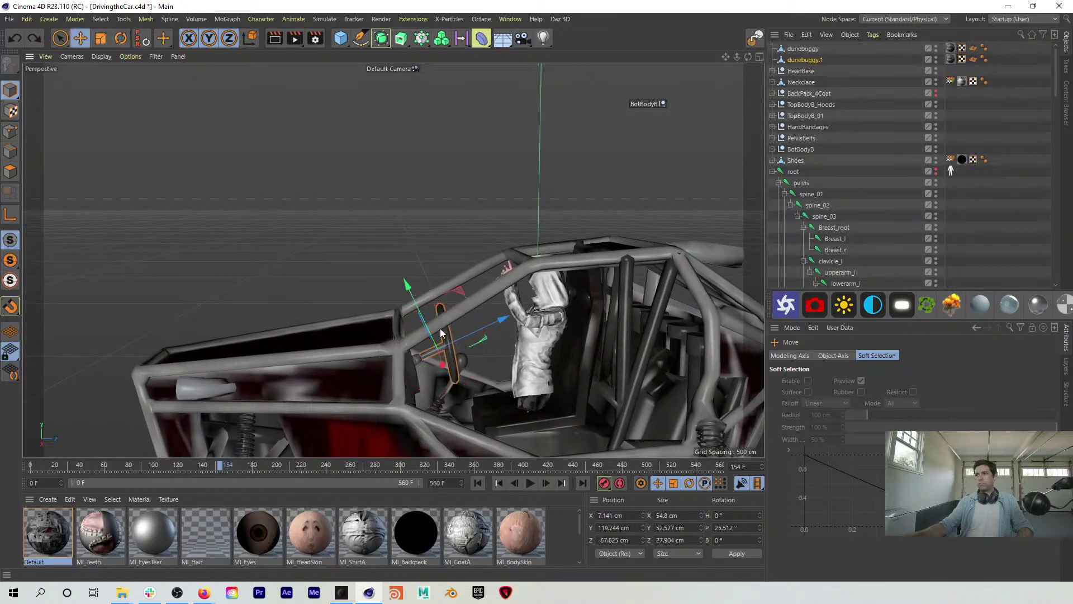
drag(451, 289, 459, 152)
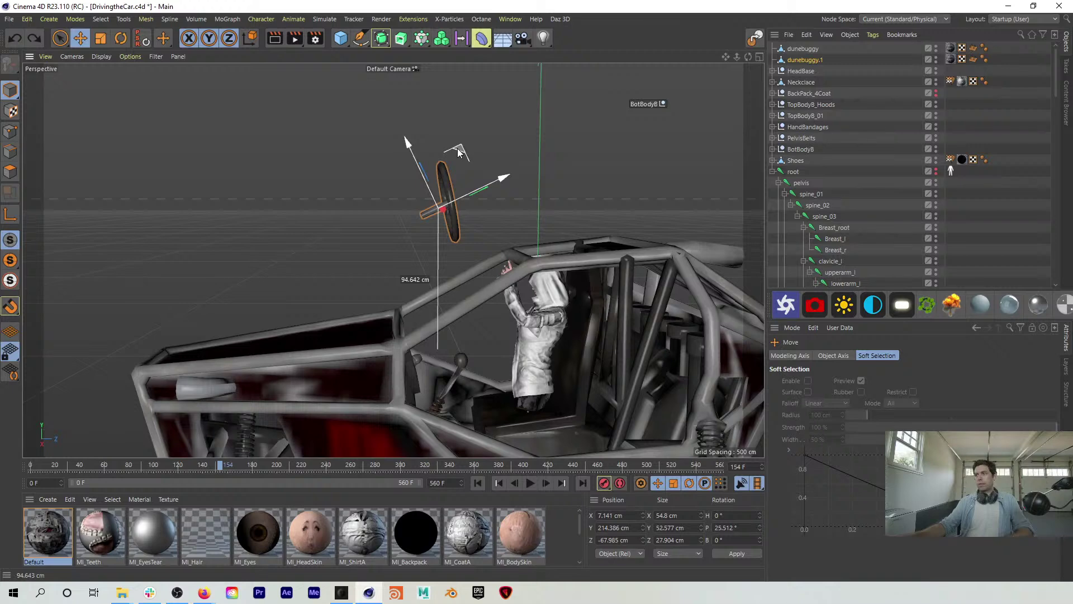
key(ctrl+z)
alt+drag(450, 314, 462, 207)
Step: Split the column shaft polygons, hidden ones included, off the steering wheel into their own object and delete them from dunebuggy.1
click(10, 171)
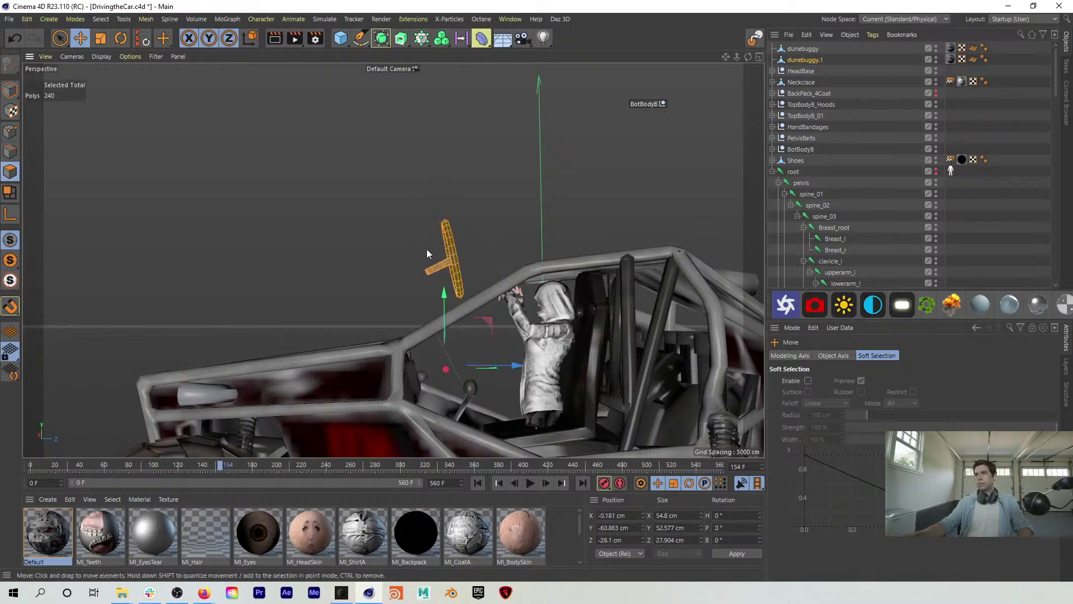
alt+right_drag(424, 253, 525, 236)
alt+drag(524, 236, 496, 279)
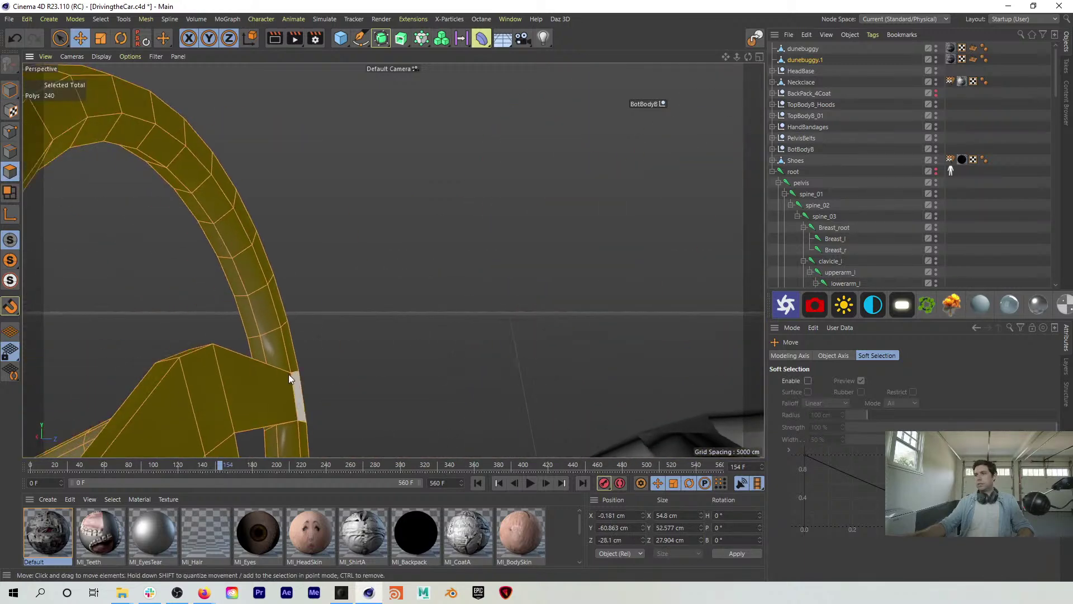
alt+right_drag(236, 382, 183, 414)
alt+drag(183, 415, 266, 360)
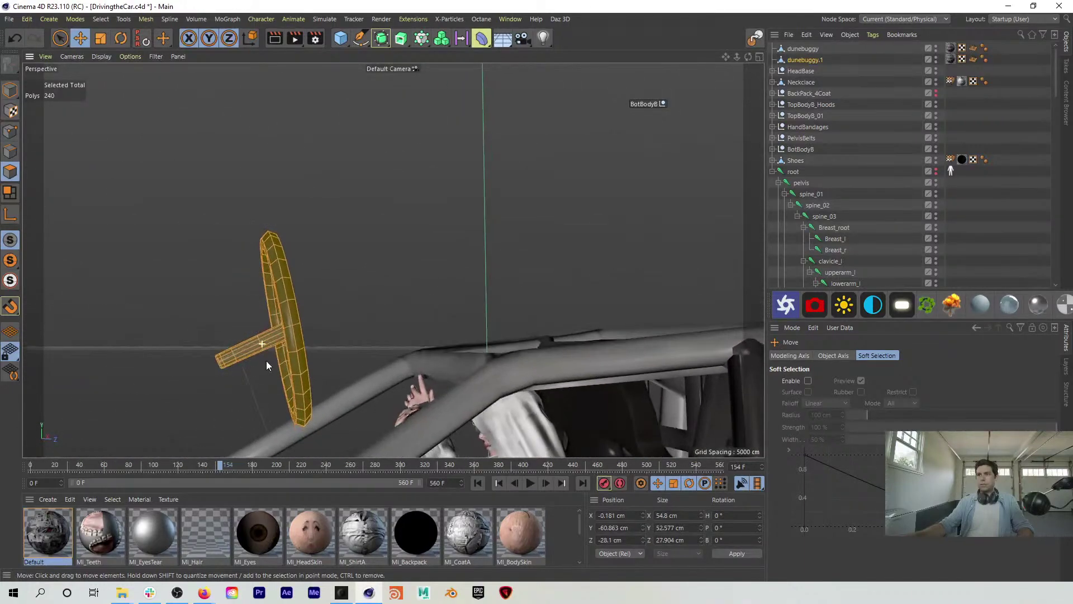
click(23, 37)
click(876, 404)
middle_drag(209, 394, 242, 395)
mouse_move(215, 384)
mouse_down()
mouse_move(231, 348)
mouse_move(237, 364)
mouse_move(357, 389)
mouse_move(351, 431)
mouse_move(233, 362)
mouse_up()
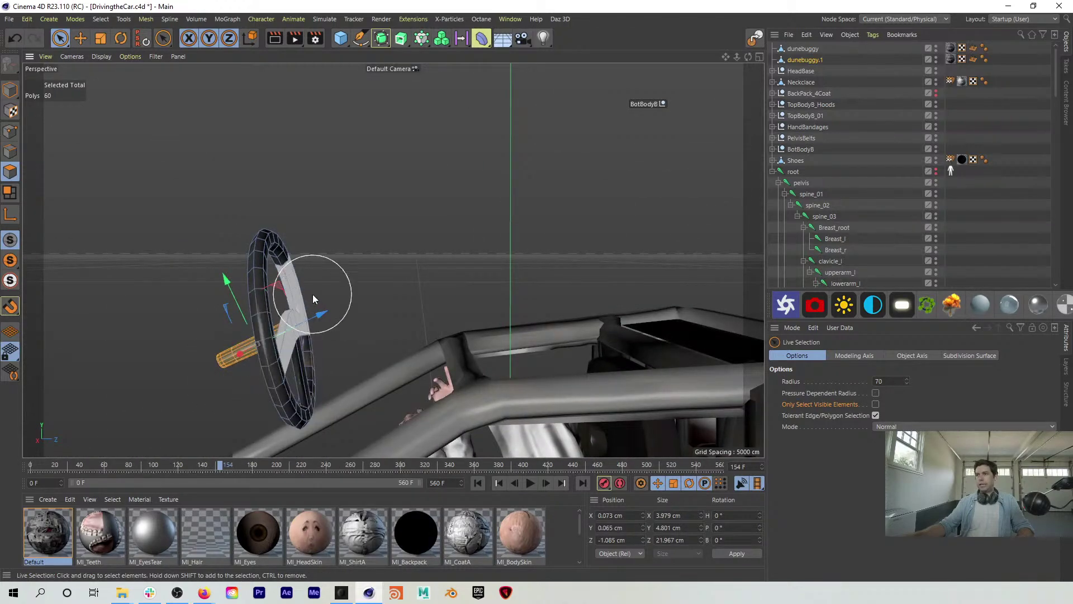
key(u)
key(p)
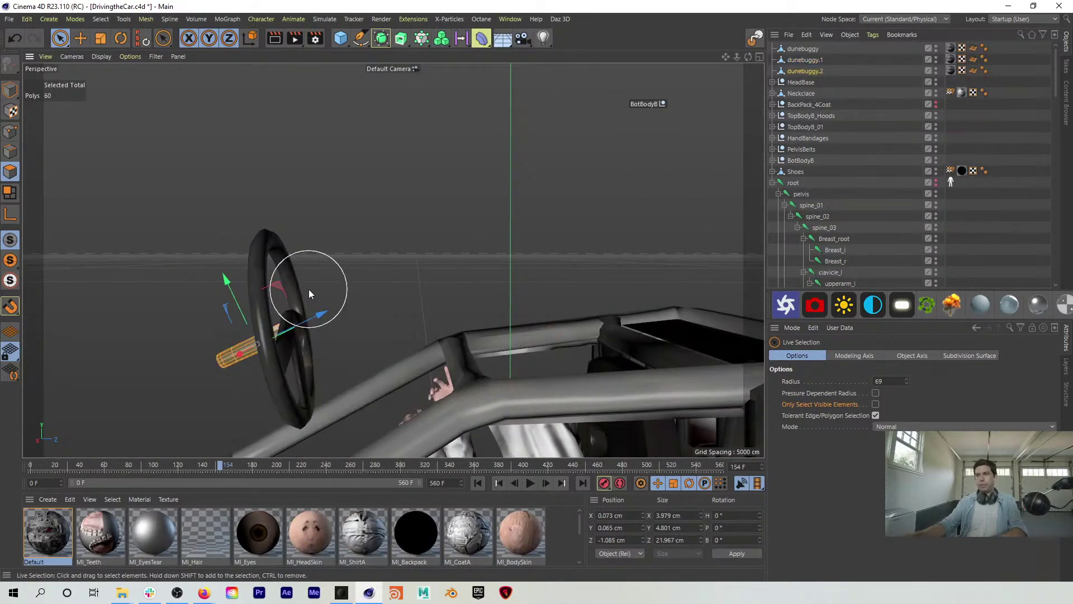
click(800, 59)
click(510, 262)
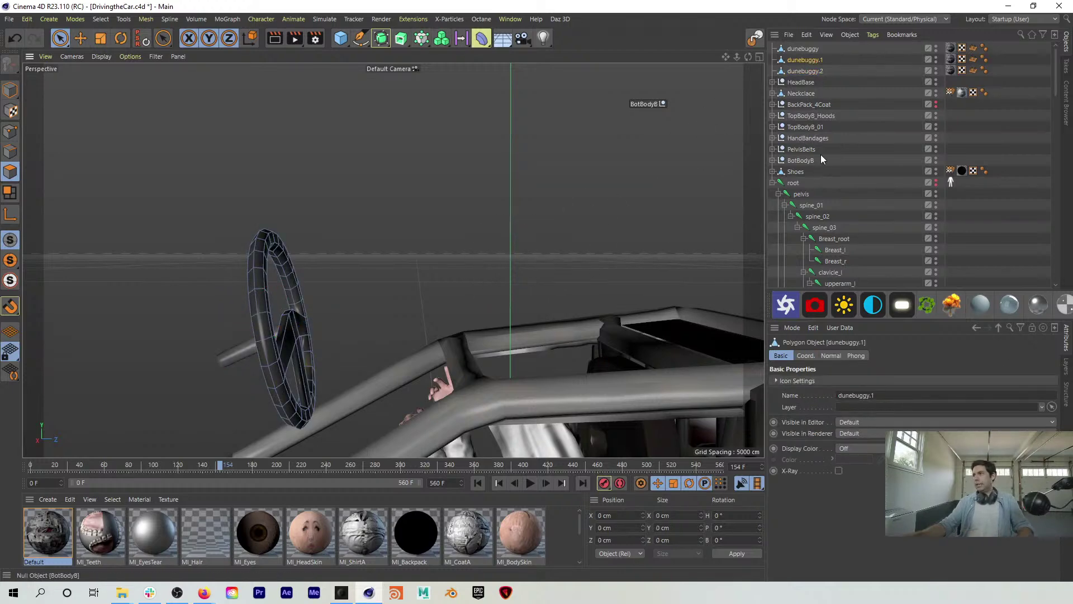
Step: Try to lower the wheel and column shaft objects together while still in Polygon mode
ctrl+click(804, 71)
key(e)
alt+drag(307, 317, 473, 240)
drag(432, 102, 434, 245)
key(ctrl+z)
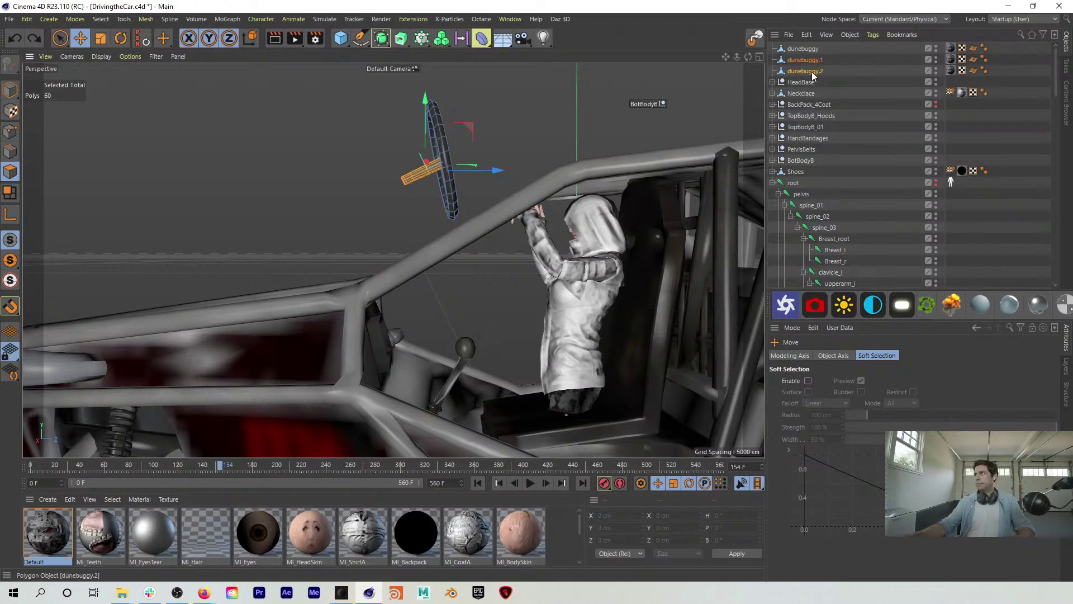
Step: In Model mode, move dunebuggy.1 and dunebuggy.2 together back down onto the steering column, to about Y 120, Z -67 cm
click(10, 89)
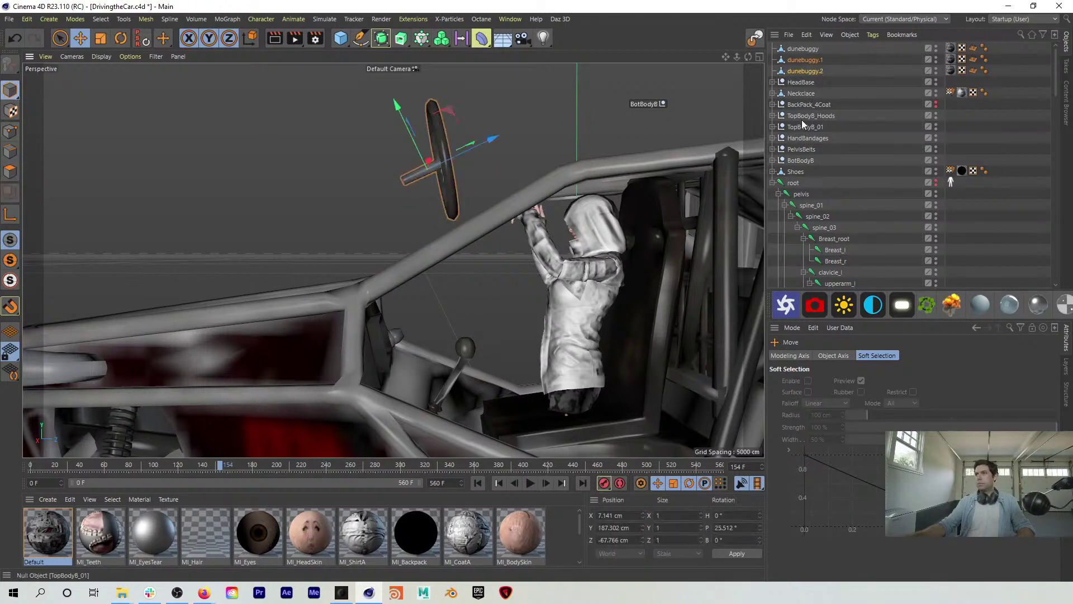
shift+click(796, 59)
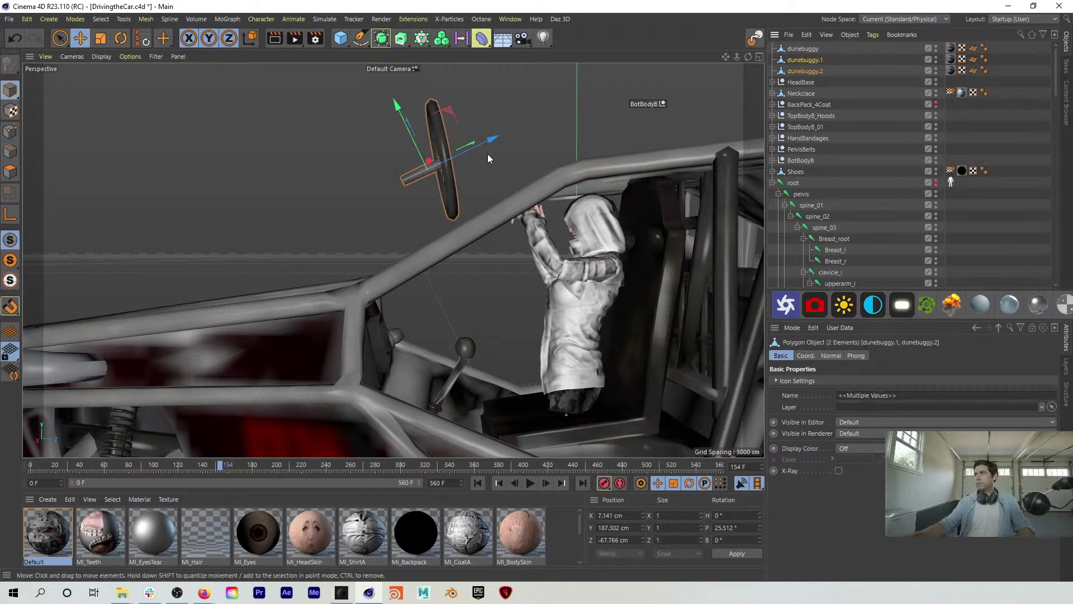
drag(432, 114, 446, 264)
scroll(504, 272, up, 5)
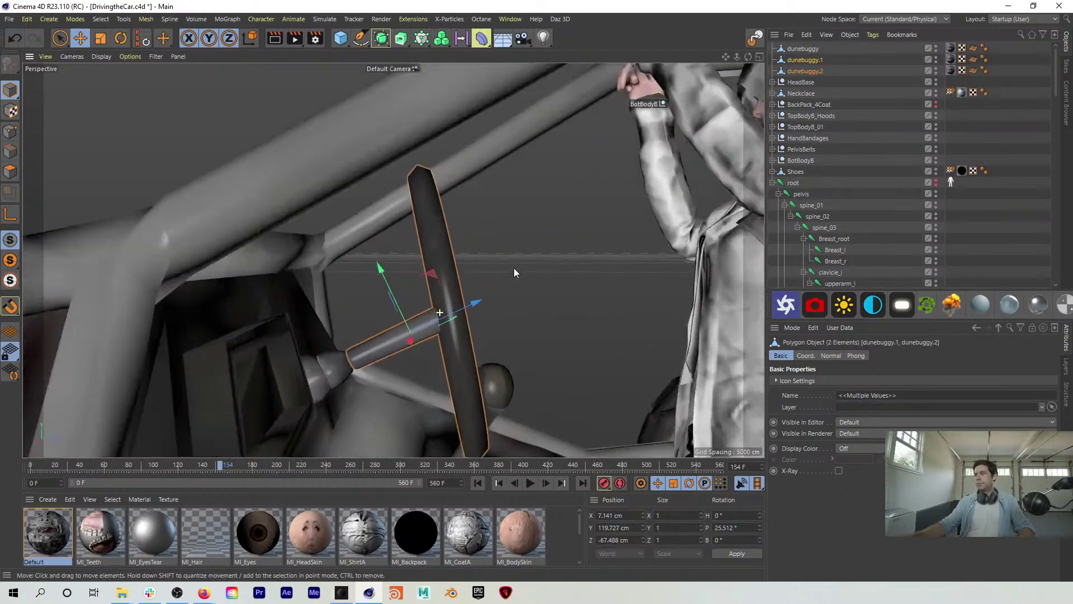
Step: Move only dunebuggy.1's axis along the column to the centre of the wheel, at about Y 123, Z -60 cm
click(799, 71)
click(804, 60)
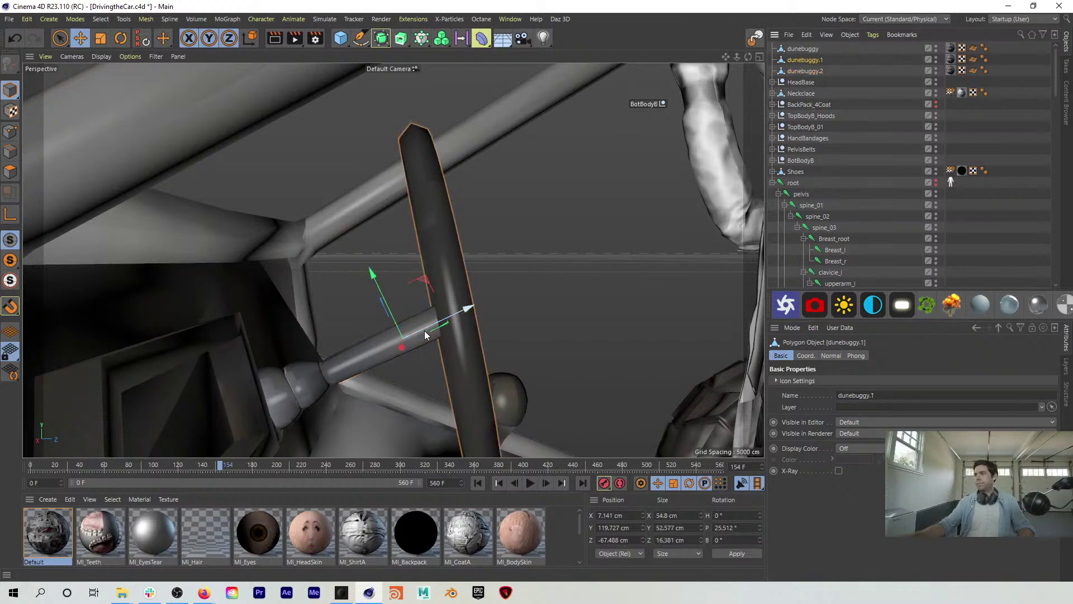
drag(458, 314, 504, 287)
key(ctrl+z)
alt+drag(458, 337, 414, 253)
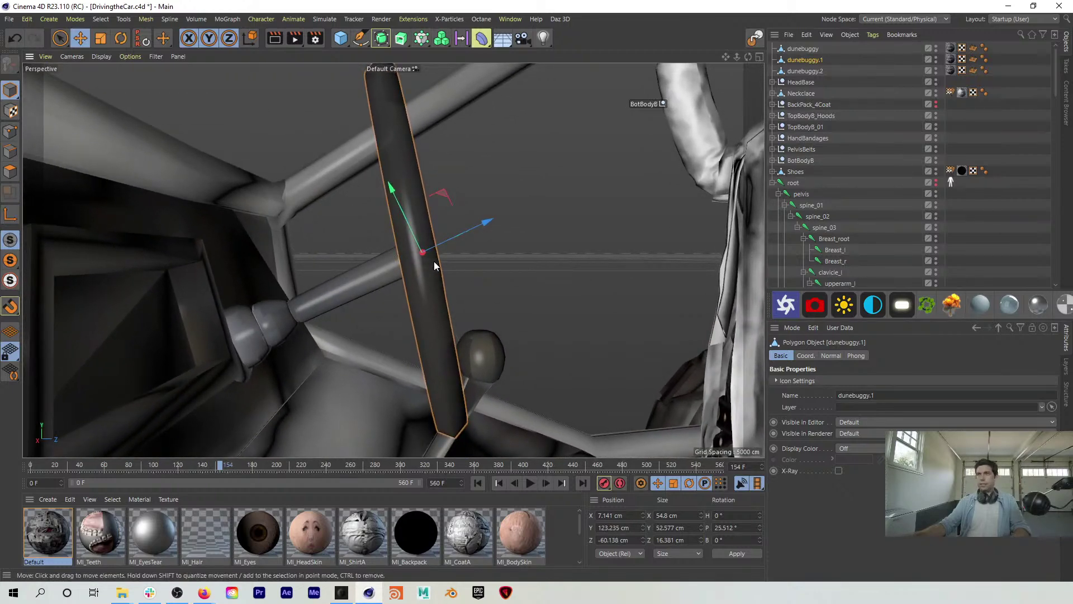
Step: Tilt the steering wheel's axis to about 10.2° pitch so it lines up with the plane of the wheel
key(r)
drag(447, 214, 458, 247)
key(ctrl+z)
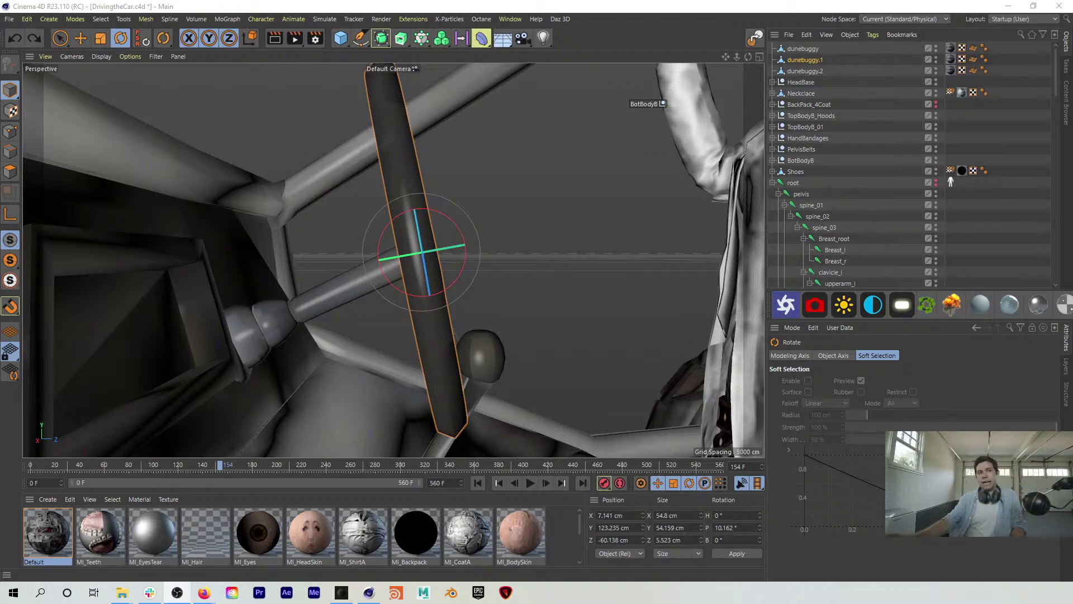
Step: Scrub the animation to frame 173 and view the driver from the front of the buggy
alt+drag(397, 280, 458, 368)
scroll(404, 358, down, 3)
drag(224, 466, 243, 465)
alt+drag(467, 177, 622, 215)
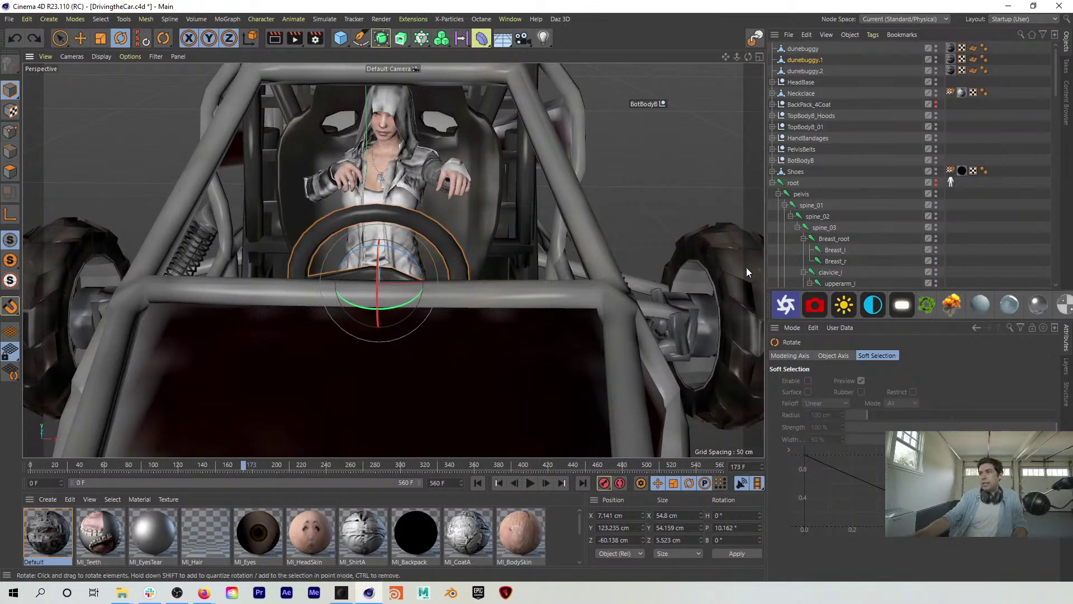
Step: Select the left arm joints from upperarm_l through thumb_03_l and delete their rotation animation tracks
scroll(844, 202, down, 4)
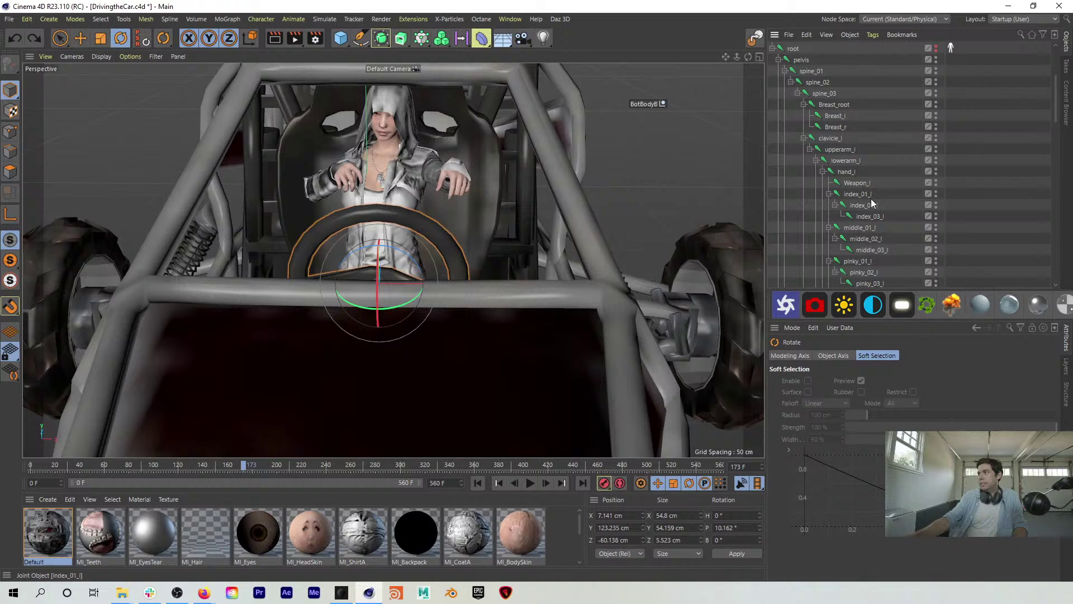
click(858, 194)
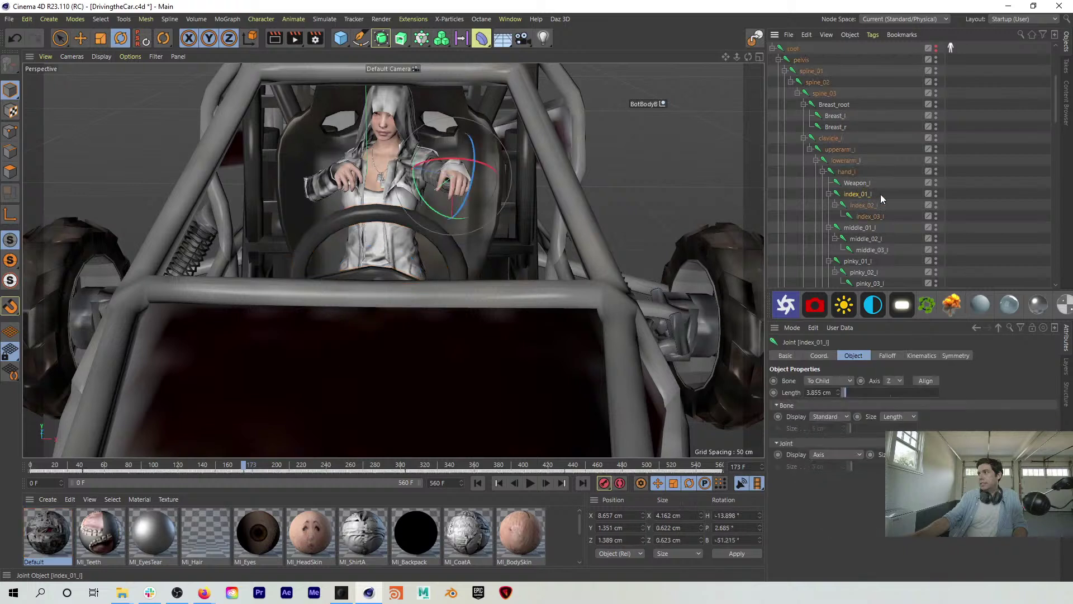
click(841, 151)
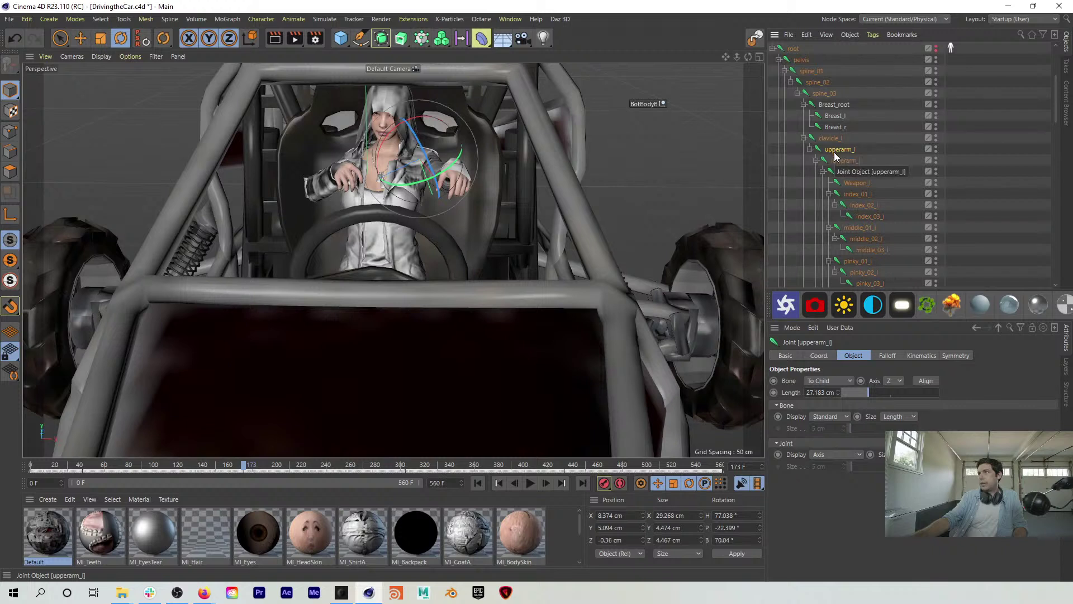
scroll(866, 233, down, 3)
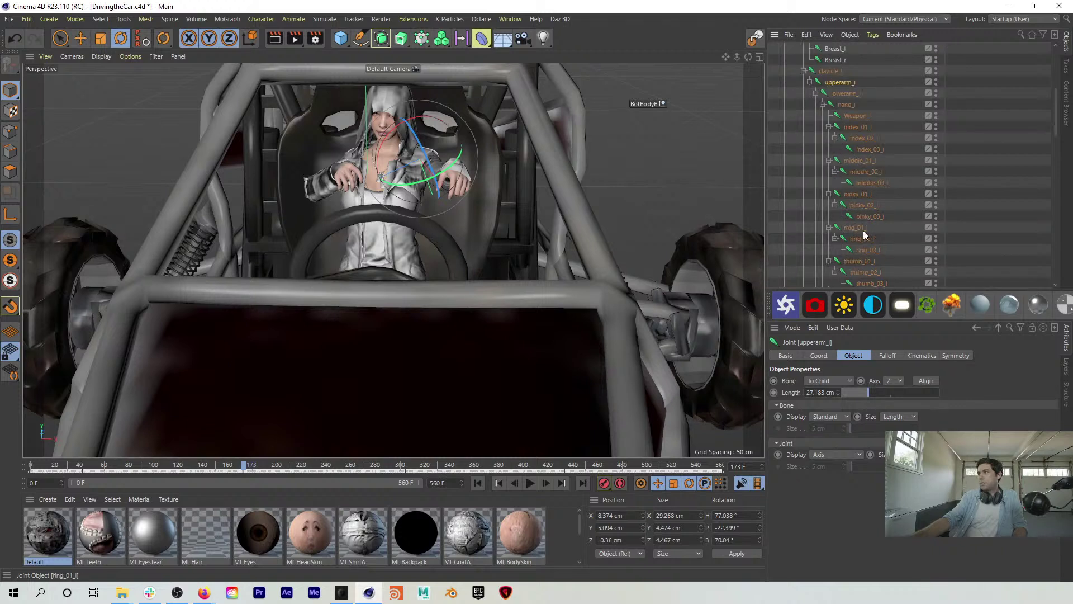
scroll(878, 223, down, 3)
shift+click(877, 218)
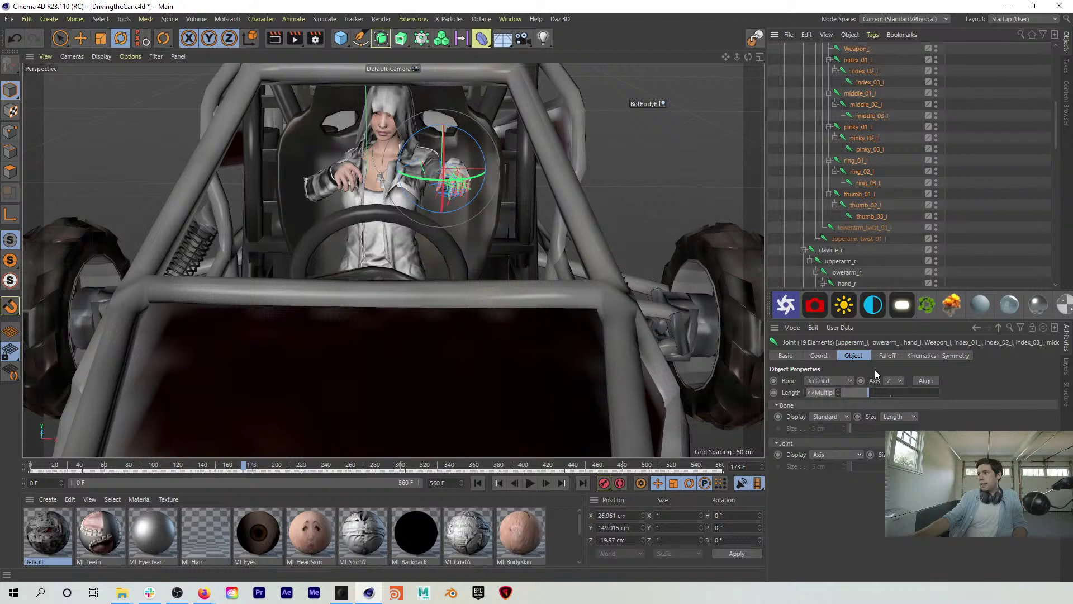
click(824, 359)
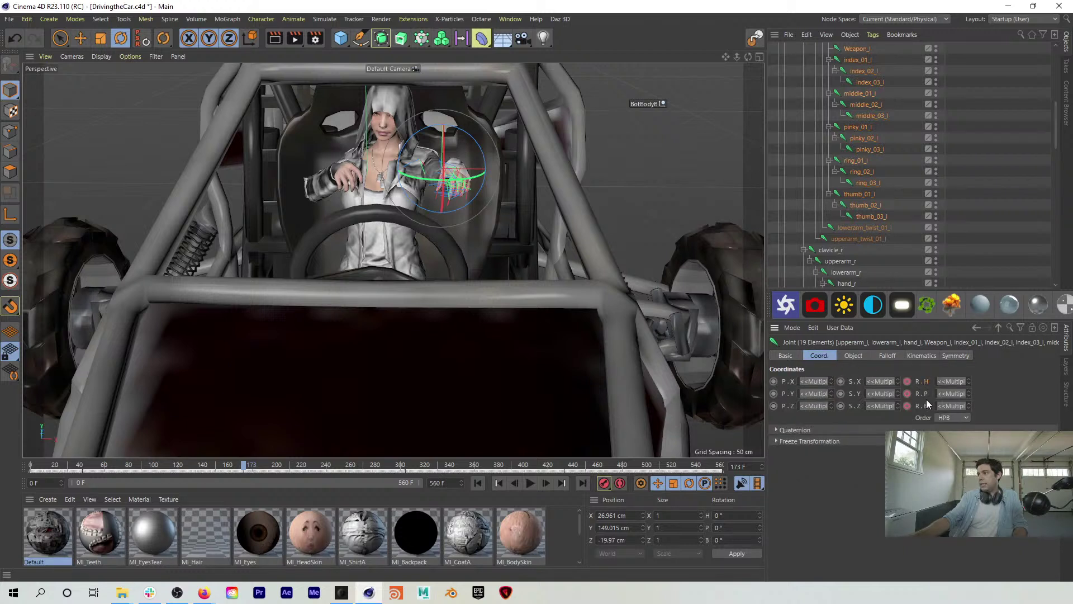
right_click(924, 407)
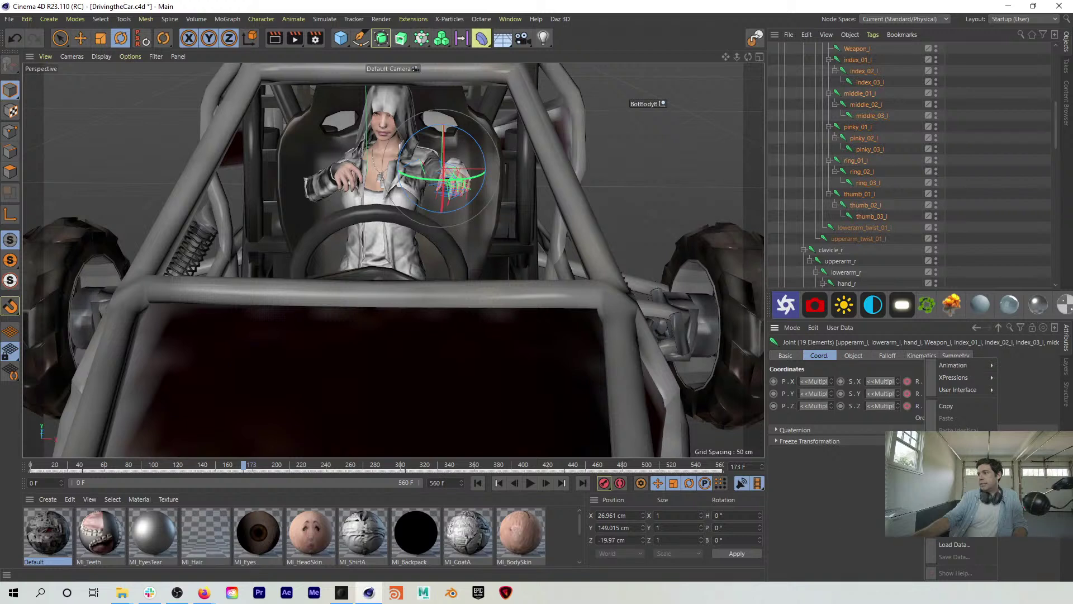
mouse_move(968, 367)
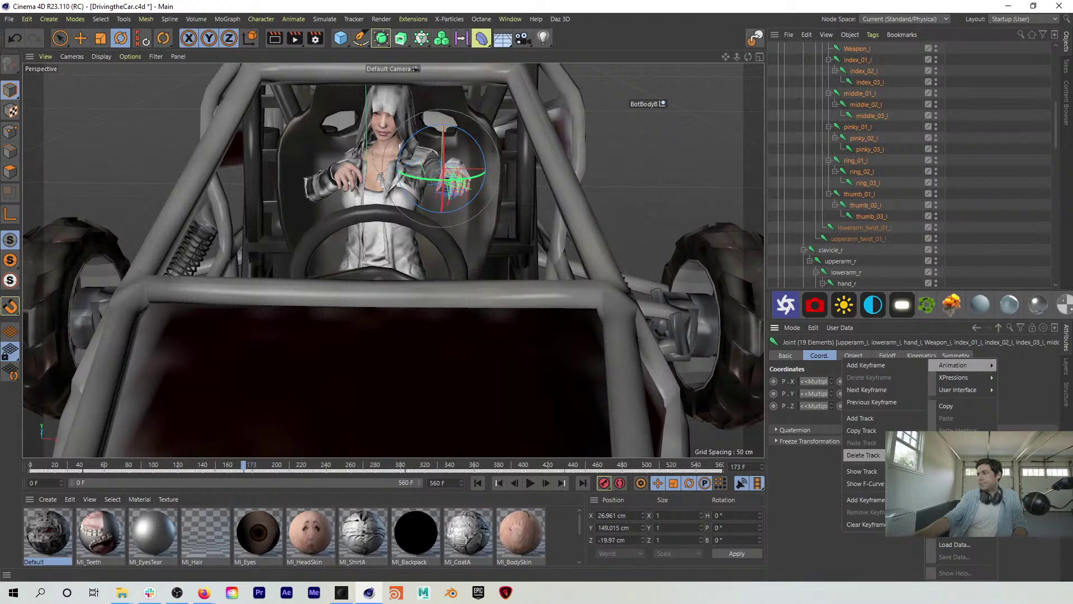
click(863, 455)
Step: Select the right arm joints from upperarm_r through thumb_03_r and delete their rotation animation tracks
scroll(864, 225, down, 2)
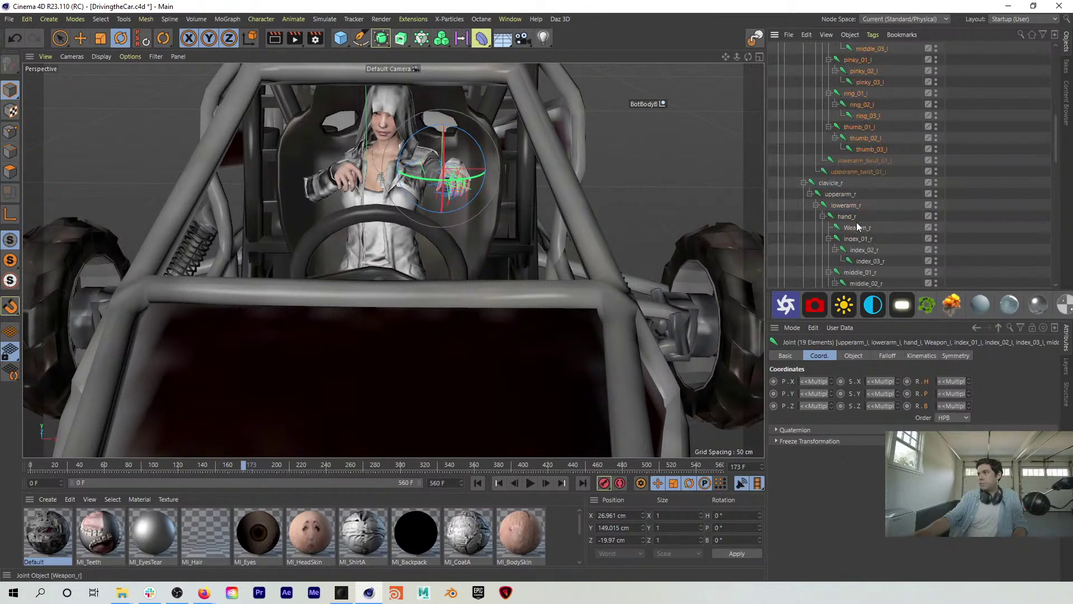
click(842, 194)
scroll(864, 207, down, 4)
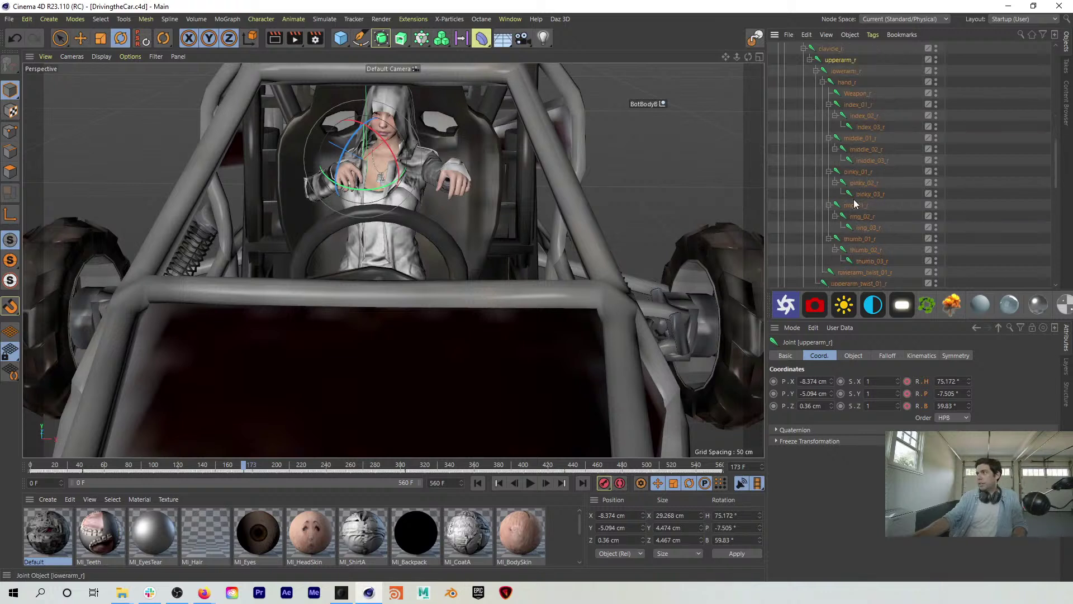
shift+click(879, 262)
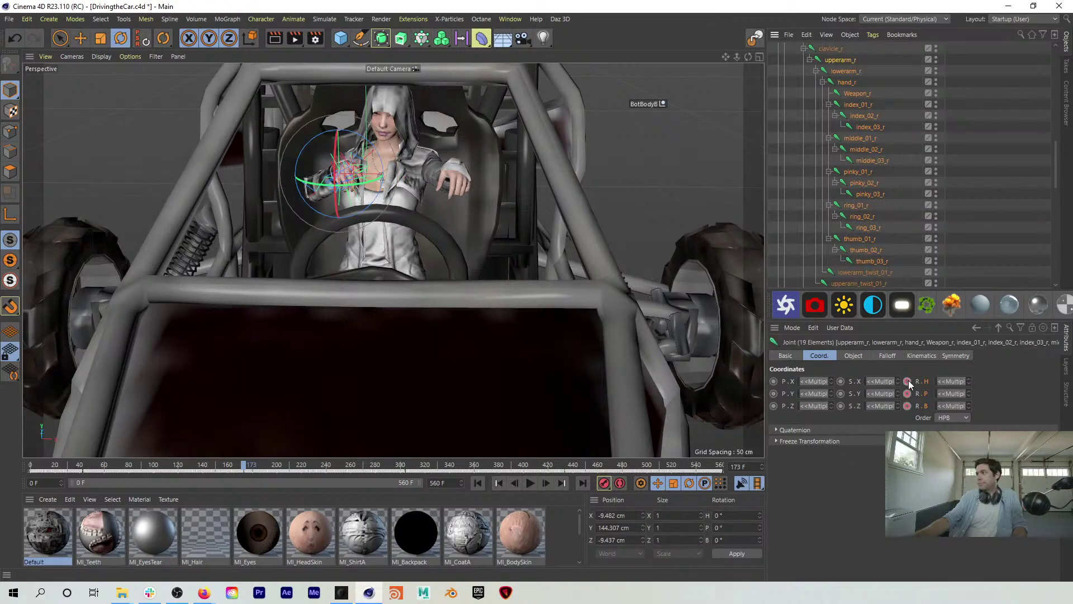
right_click(924, 381)
mouse_move(961, 366)
click(891, 454)
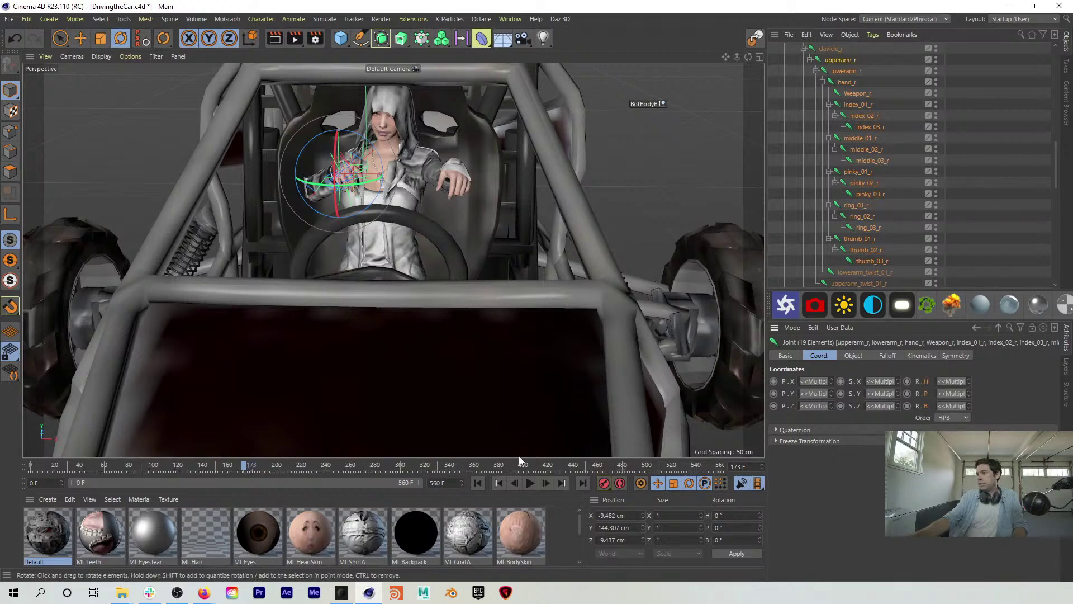
Step: Scrub the animation to check the arms, return to frame 0, and view the driver from the side
drag(277, 466, 280, 431)
key(shift+f)
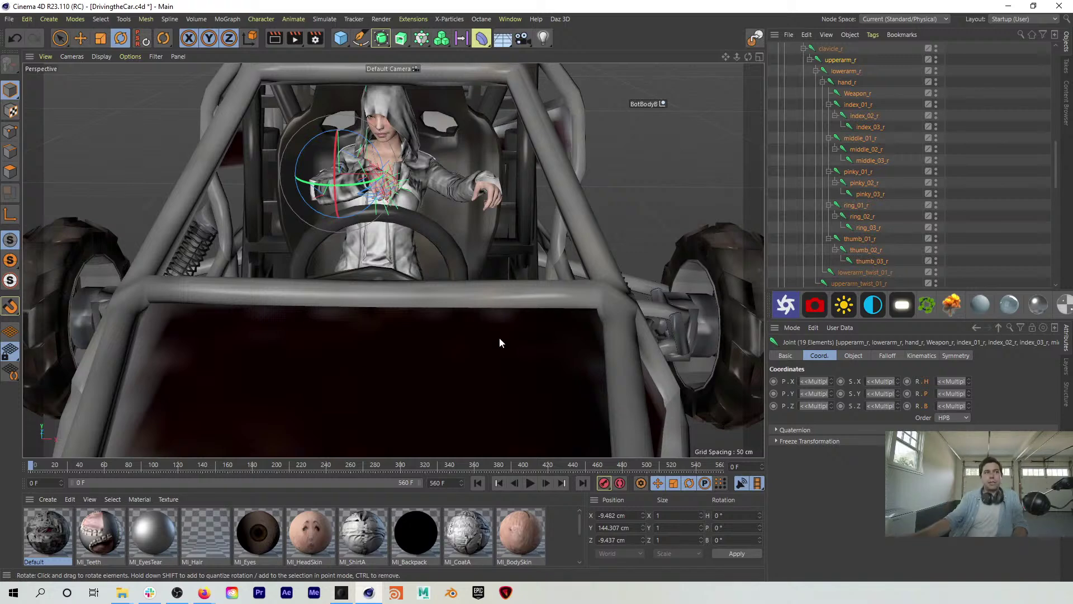
alt+drag(423, 253, 212, 198)
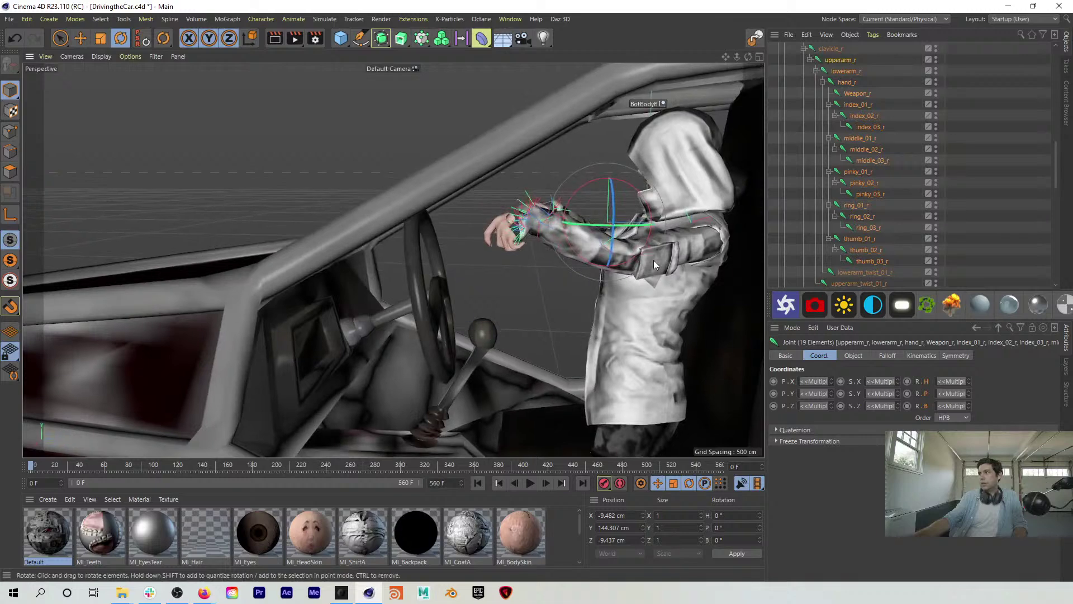
alt+middle_drag(643, 324, 574, 226)
alt+right_drag(575, 226, 714, 227)
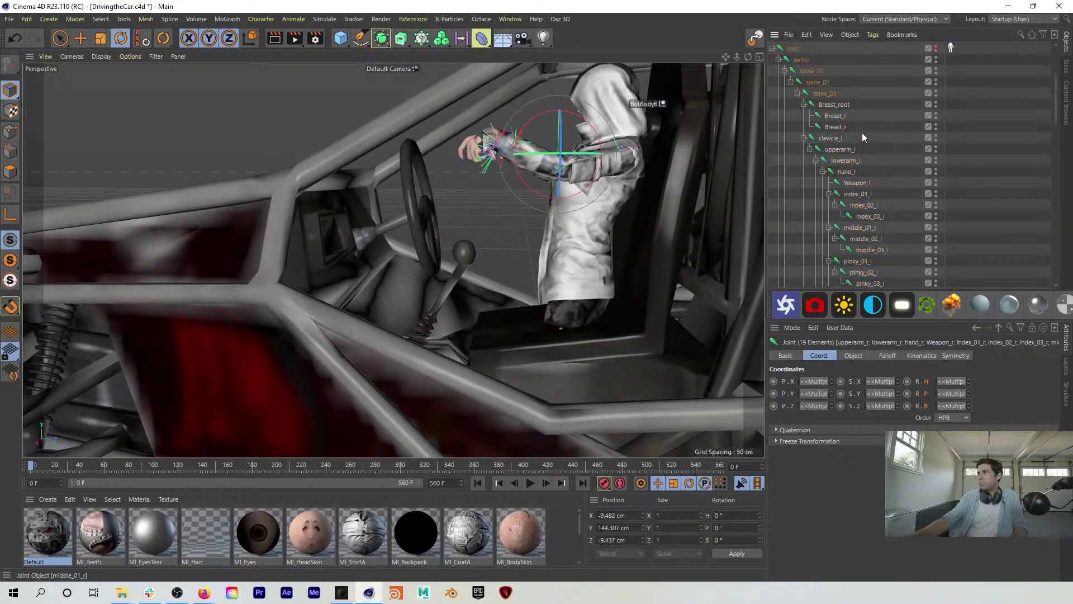
Step: Select the leg joints from thigh_l through thigh_twist_01_r and delete their rotation animation tracks
scroll(864, 166, down, 3)
scroll(864, 166, down, 8)
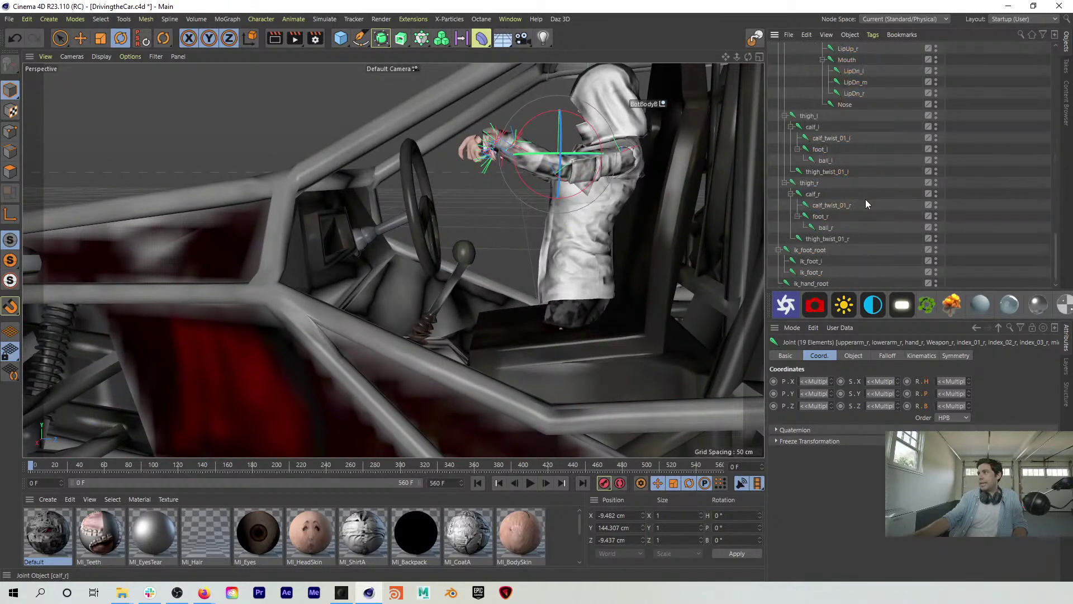
click(809, 116)
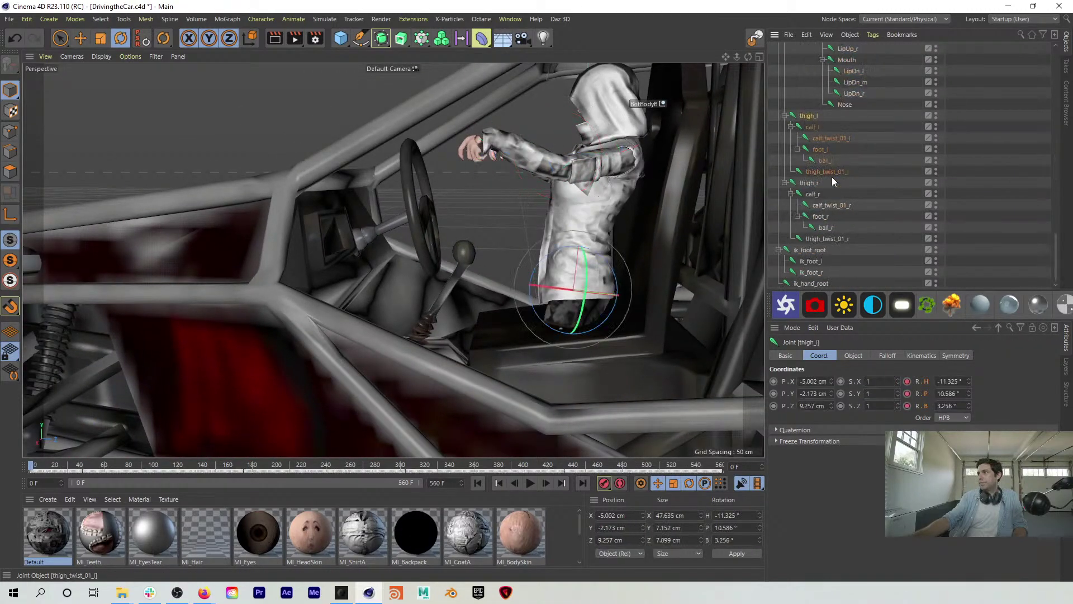
shift+click(827, 239)
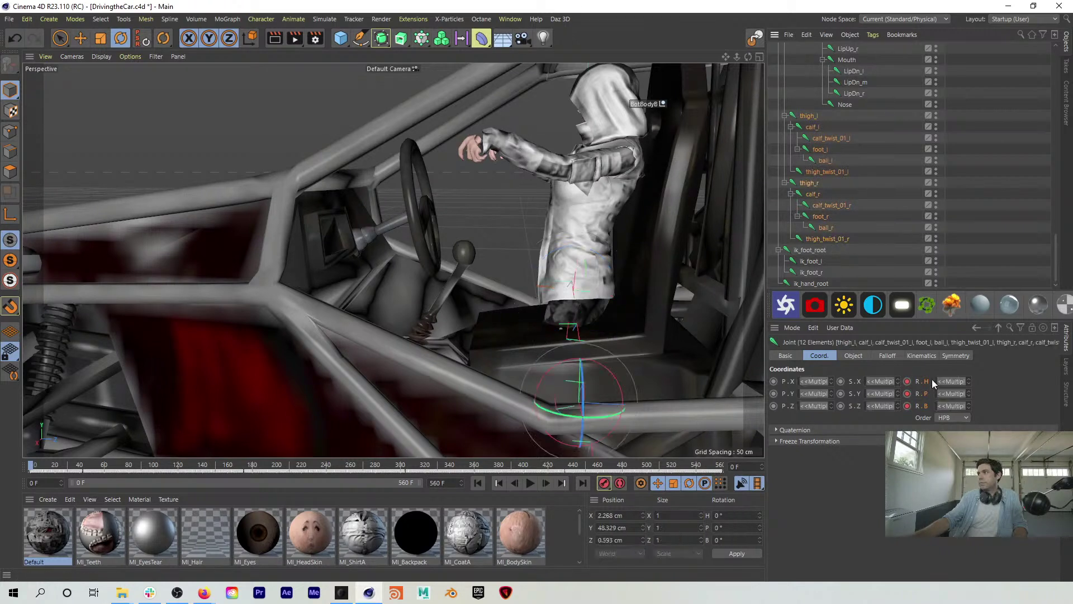
right_click(918, 384)
mouse_move(944, 363)
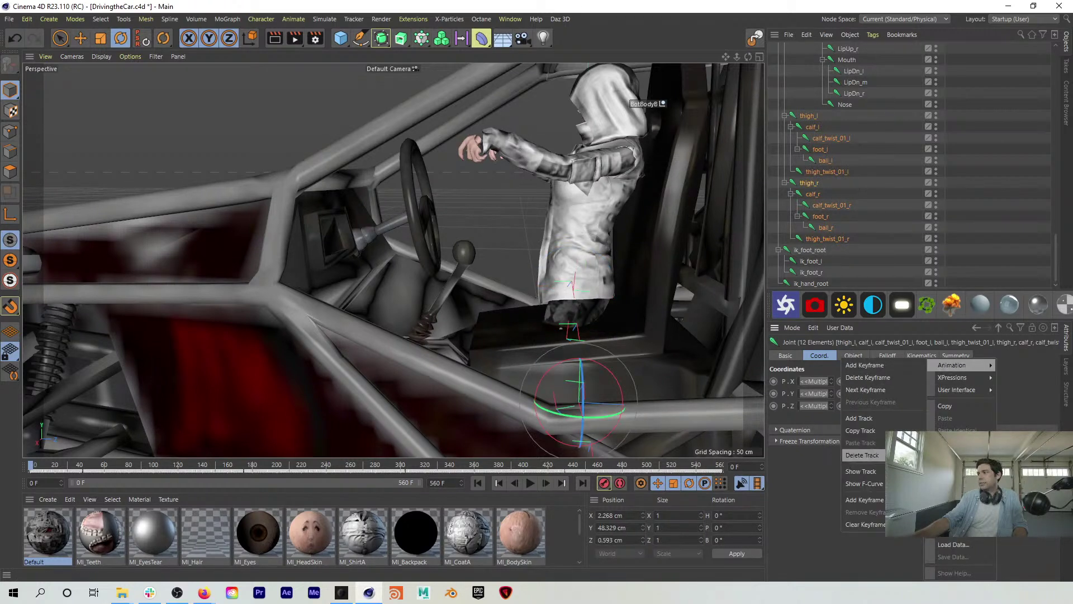
click(893, 455)
Step: Rotate the thigh_l joint forward into a seated pose, to a B rotation of about -64.7°
click(809, 116)
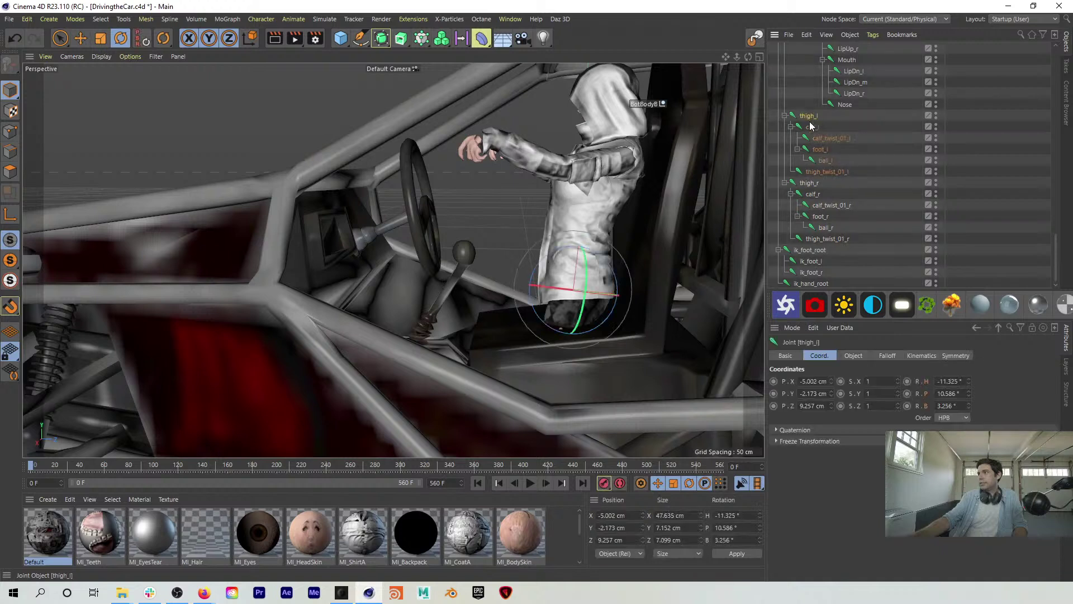
drag(600, 277, 630, 320)
Step: Group dunebuggy, dunebuggy.1 and dunebuggy.2 under a null and name it DUNEBUGGY
scroll(865, 216, up, 5)
scroll(864, 217, up, 10)
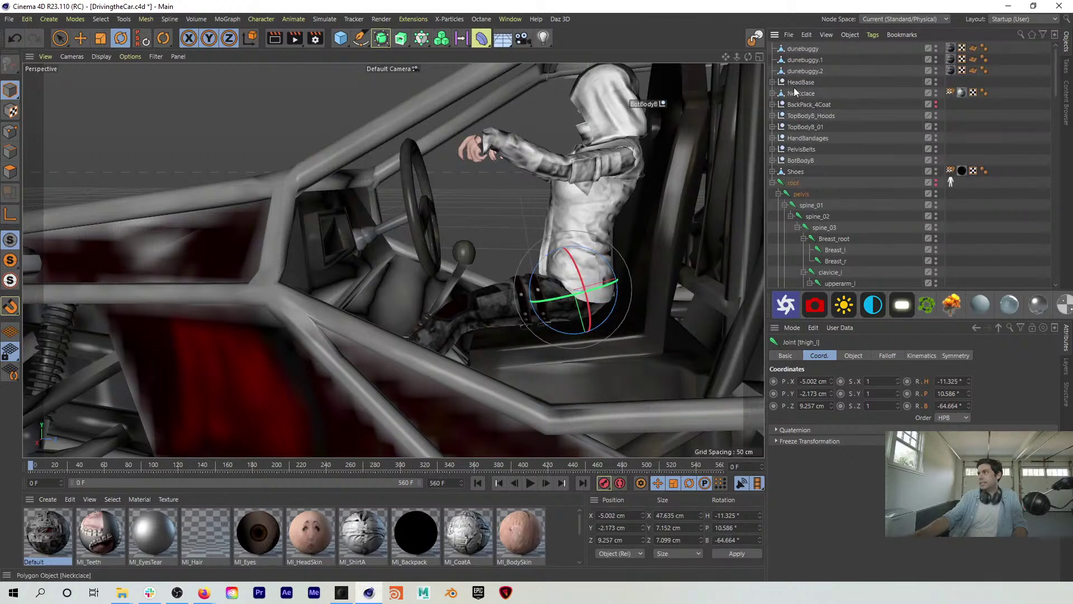
click(802, 69)
shift+click(804, 48)
click(805, 73)
shift+click(803, 49)
key(alt+g)
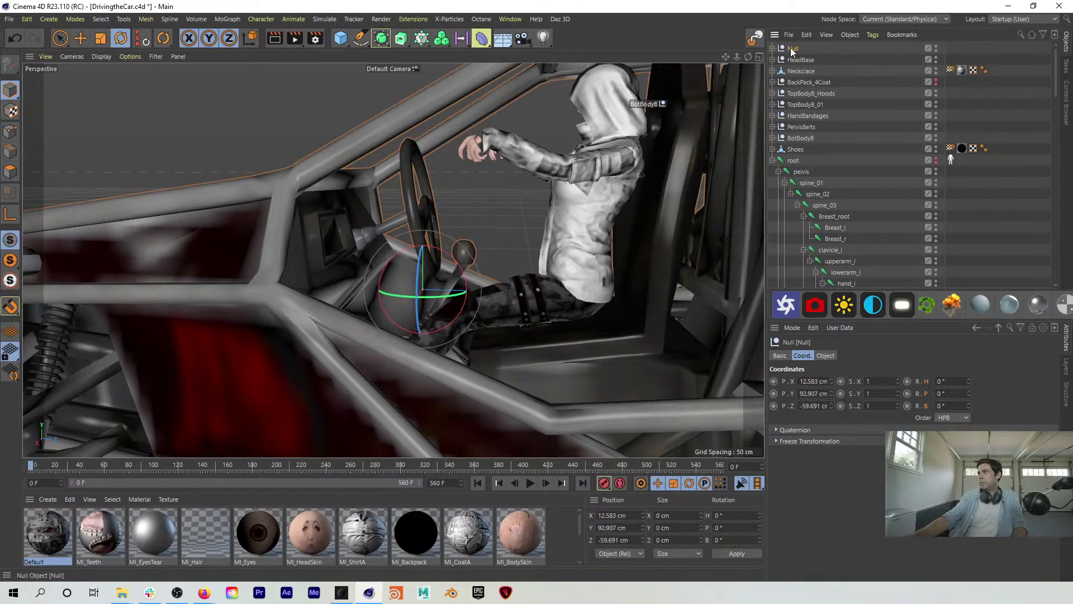
double_click(793, 48)
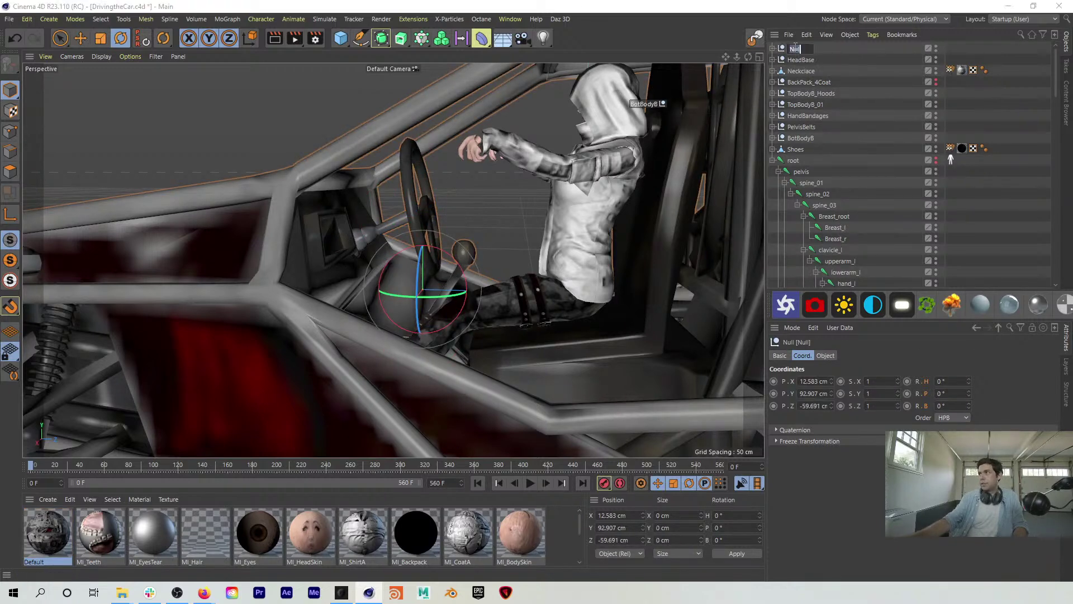
text(DUNEBUGGY)
key(Return)
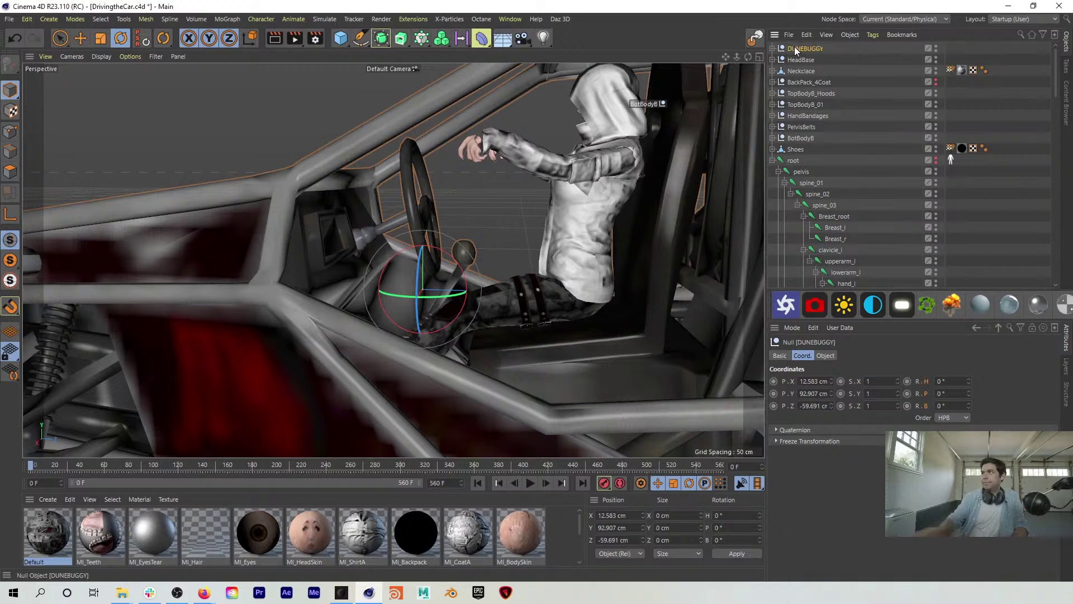
Step: Scale the DUNEBUGGY null to 0.9 on the X, Y and Z axes
scroll(465, 273, down, 5)
alt+drag(464, 272, 438, 281)
drag(876, 382, 864, 381)
text(.9)
key(Tab)
text(.9)
key(Tab)
text(.9)
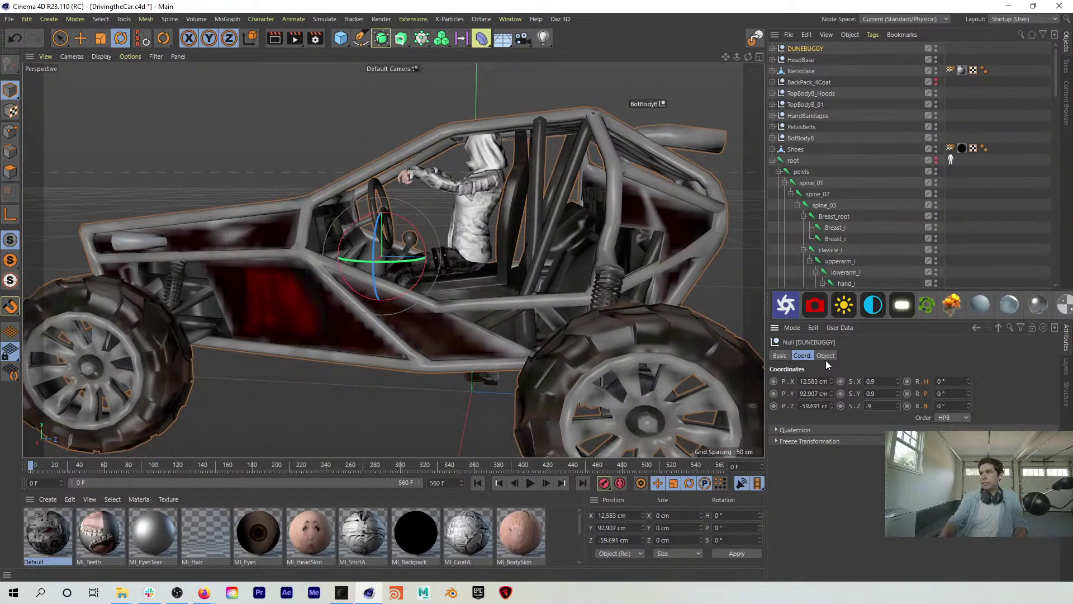
key(Return)
alt+drag(425, 266, 442, 235)
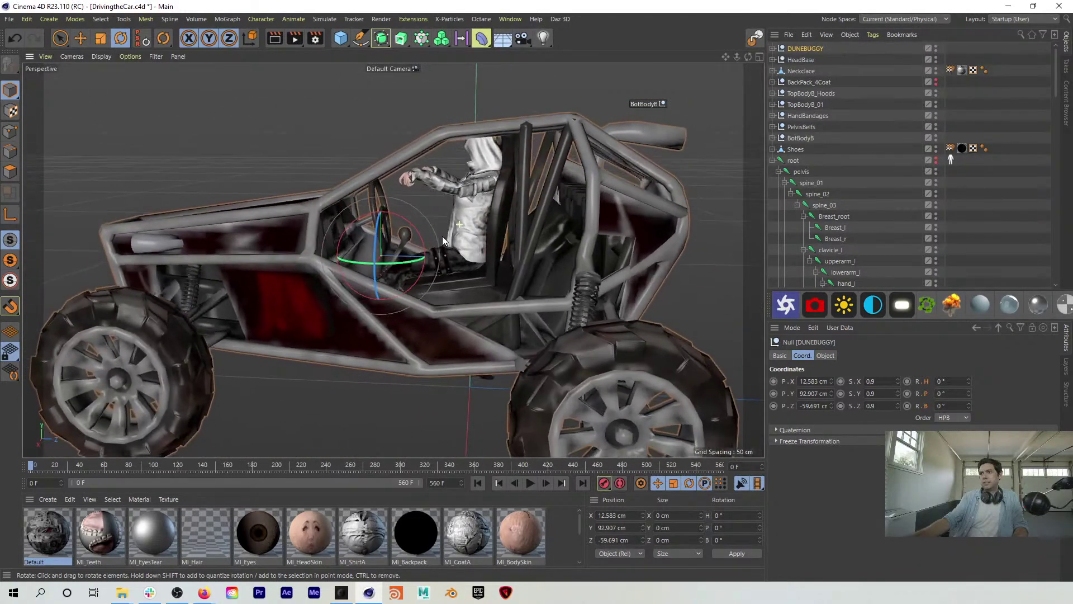
Step: Move the character's root joint toward the steering wheel, to about Y -1.2 cm and Z -18.1 cm
click(793, 160)
key(e)
drag(451, 388, 511, 392)
drag(442, 435, 444, 443)
mouse_move(424, 277)
alt+mouse_down()
mouse_move(481, 311)
mouse_move(413, 276)
alt+mouse_up()
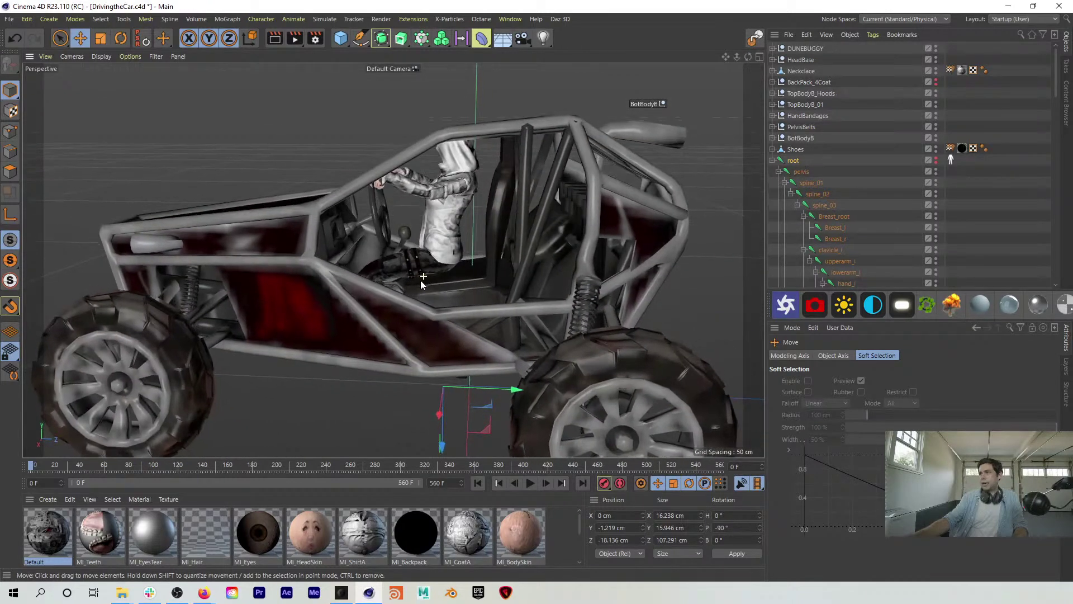
Step: Bend the left knee by rotating calf_l to a B rotation of about 45.9°
scroll(851, 236, down, 10)
scroll(844, 140, down, 7)
click(814, 127)
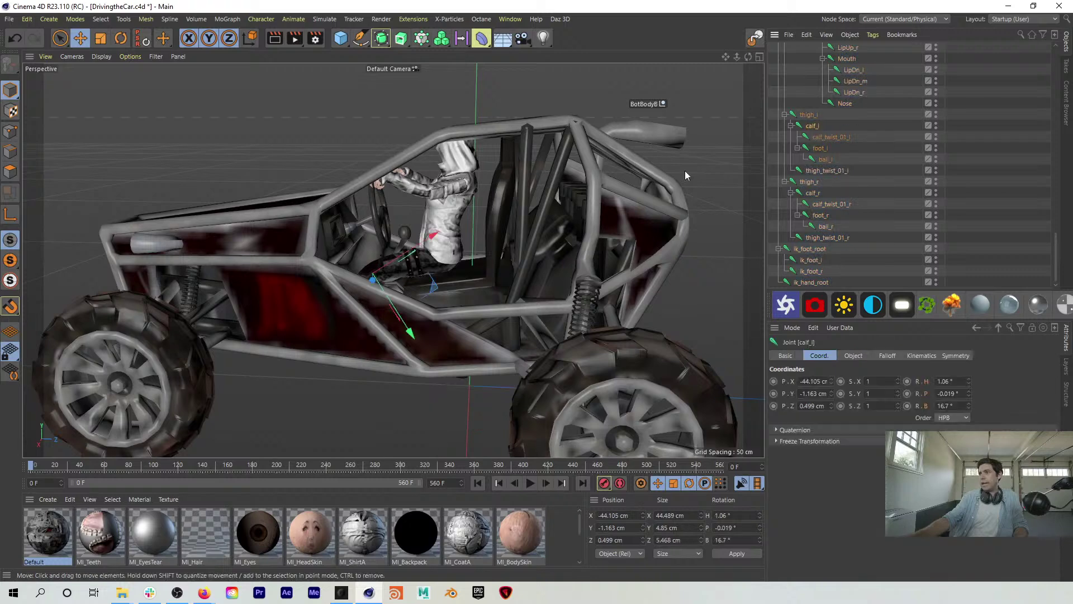
key(r)
drag(404, 253, 293, 326)
alt+right_drag(291, 328, 363, 298)
alt+drag(363, 299, 442, 304)
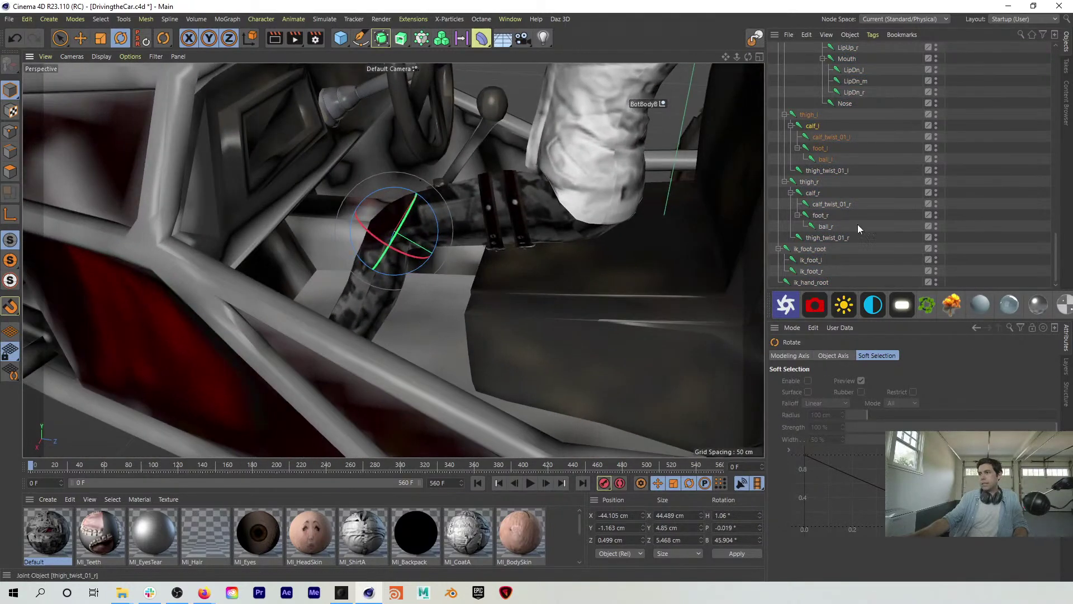
Step: Rotate the thigh_r joint so the right leg sits forward on the seat
click(817, 183)
drag(609, 146, 676, 241)
drag(384, 181, 403, 171)
alt+drag(330, 222, 457, 192)
Step: Rotate the calf_r joint to adjust the right knee's bend for the seated pose
click(814, 193)
alt+drag(458, 326, 565, 92)
scroll(613, 230, down, 6)
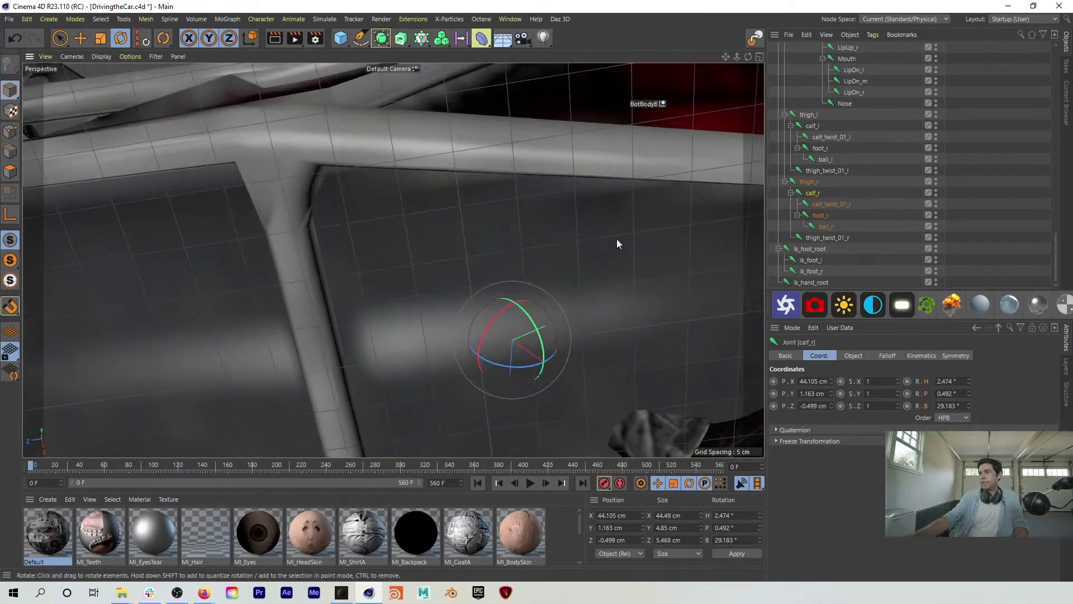
alt+drag(615, 285, 609, 366)
mouse_move(617, 224)
mouse_down()
mouse_move(629, 192)
mouse_move(633, 237)
mouse_up()
Step: Rotate calf_l to a B rotation of about 34.4° and view the driver from the front
click(811, 126)
alt+drag(648, 168, 595, 205)
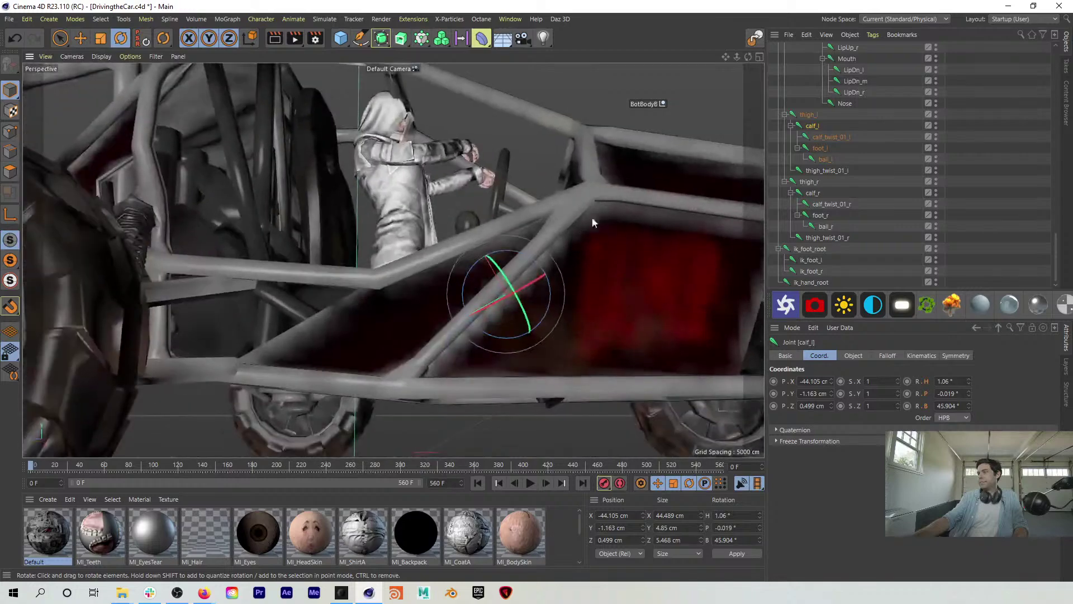
drag(538, 263, 547, 210)
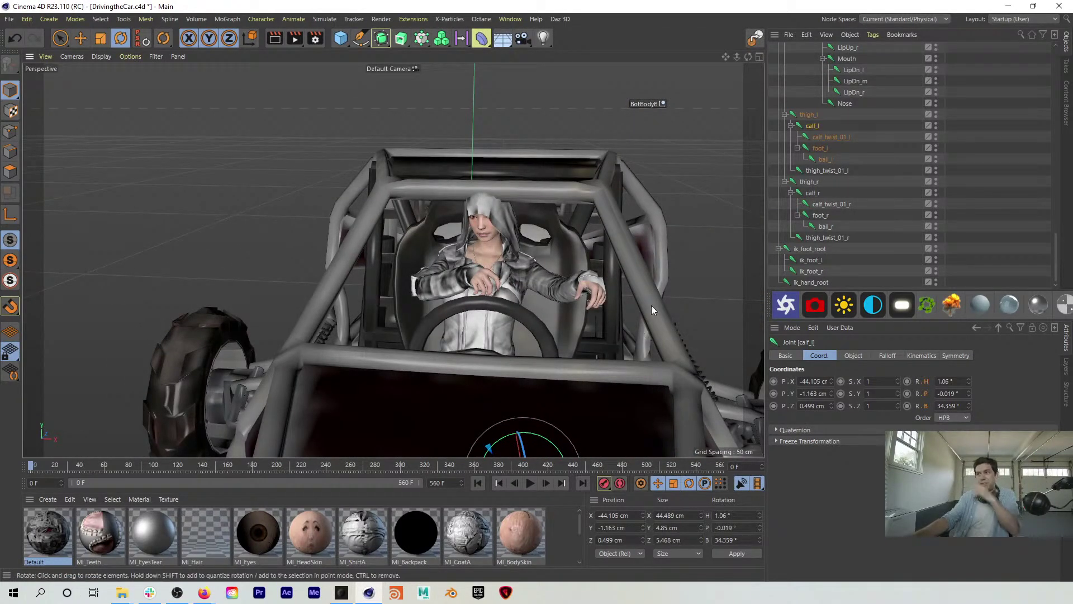
Step: Rotate upperarm_l to about H 80.9°, P -6°, B 70.8° so the left hand rests on the steering wheel
scroll(850, 203, up, 10)
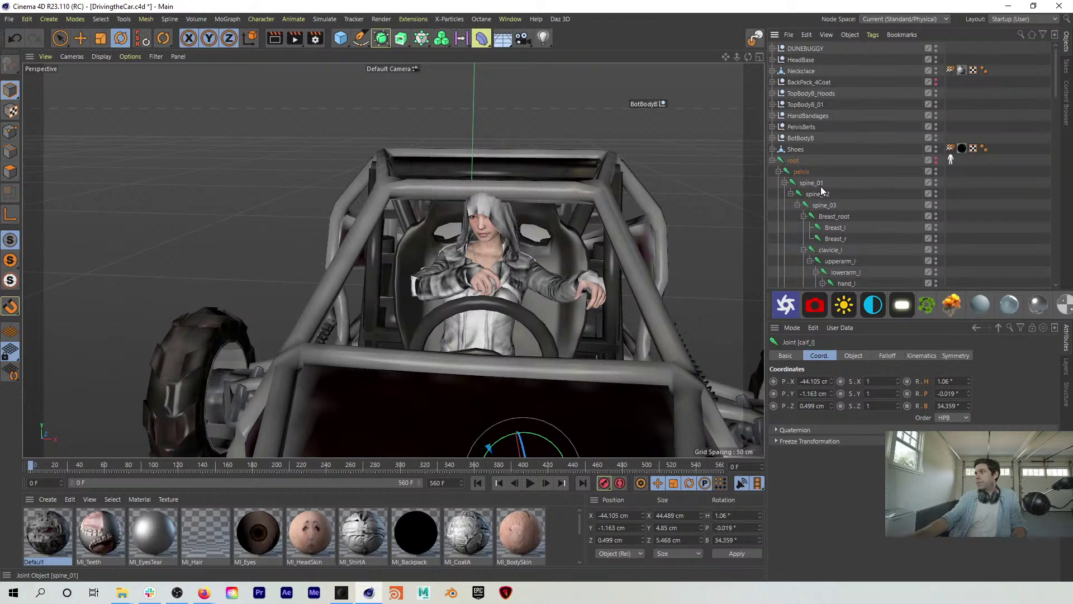
scroll(855, 233, down, 4)
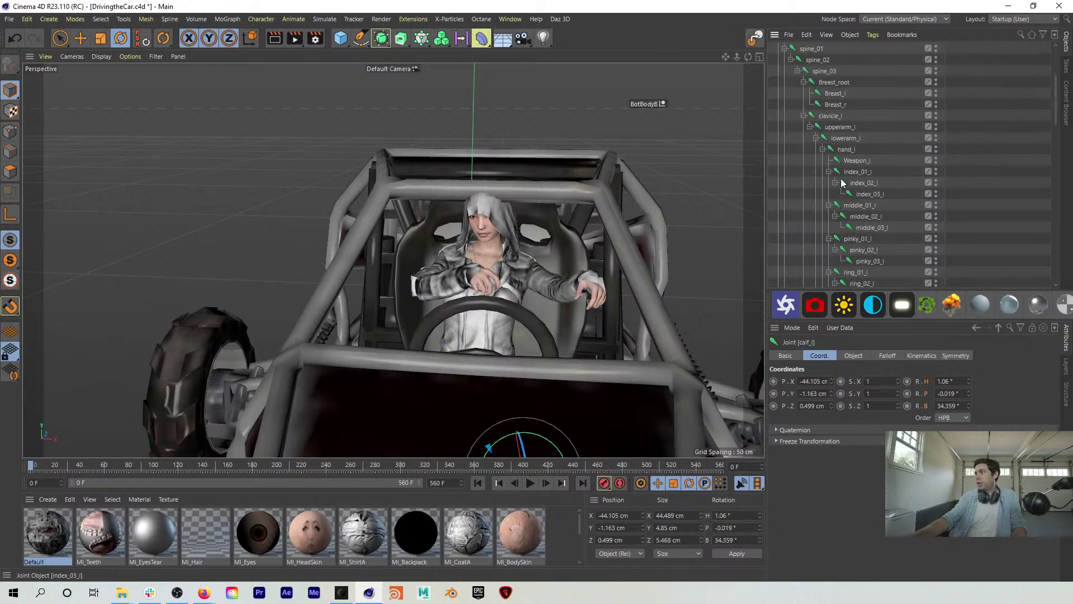
click(842, 127)
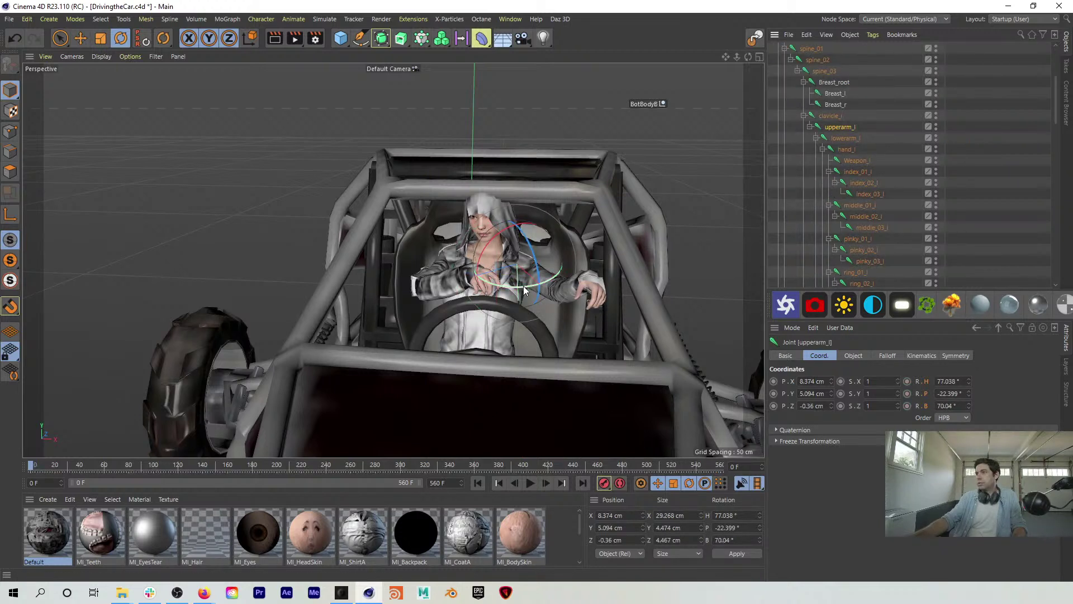
drag(519, 284, 300, 283)
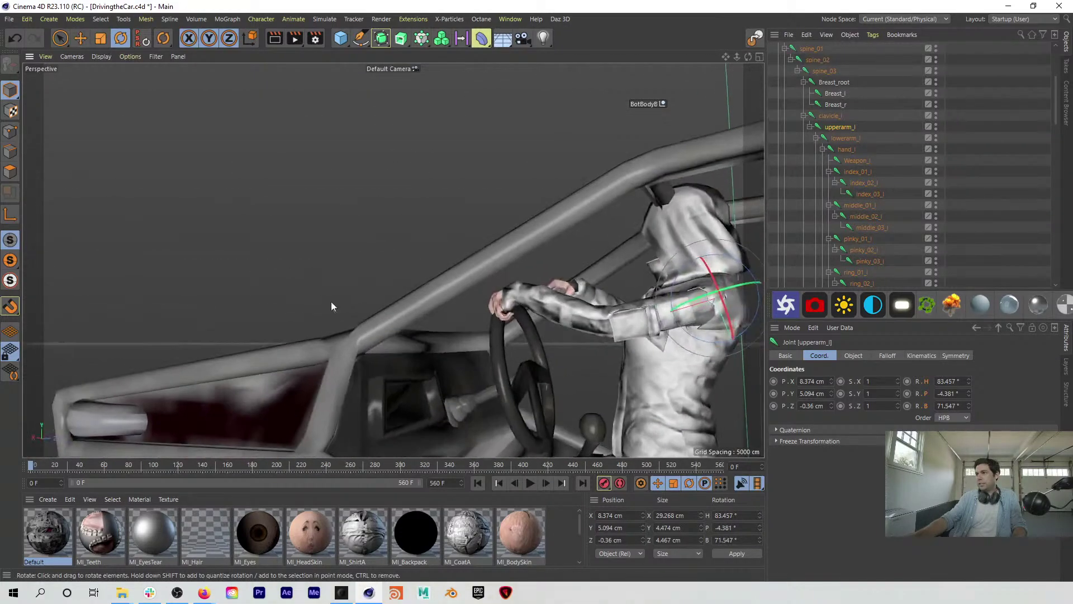
mouse_move(700, 315)
mouse_down()
mouse_move(701, 328)
mouse_move(694, 297)
mouse_up()
alt+drag(502, 310, 350, 284)
Step: Move the DUNEBUGGY null to about X 11.3 cm, Y 95.5 cm, Z -52.7 cm to fit it around the driver
scroll(838, 134, up, 4)
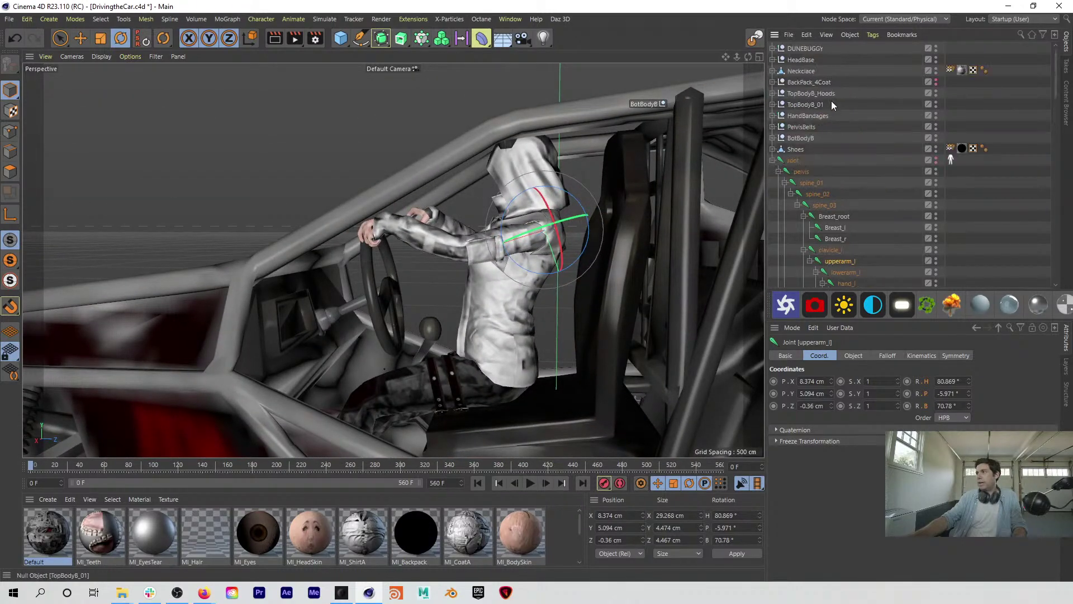
click(805, 49)
key(e)
alt+drag(600, 359, 618, 351)
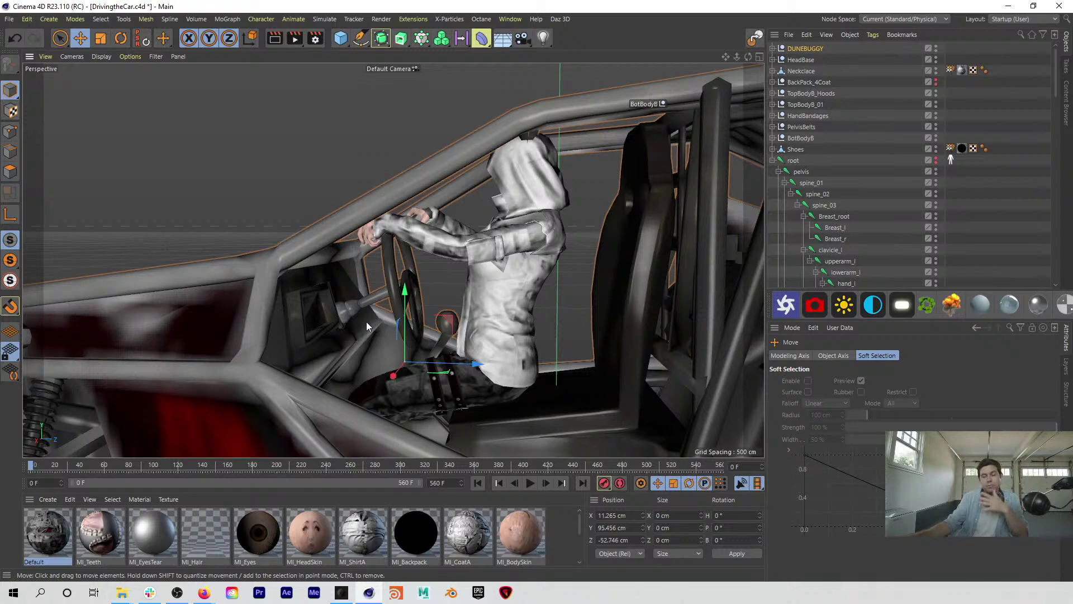
Step: Examine the driver's pose and fit inside the buggy from the front and the side
alt+drag(500, 372, 471, 374)
alt+middle_drag(471, 373, 622, 209)
alt+drag(333, 230, 498, 251)
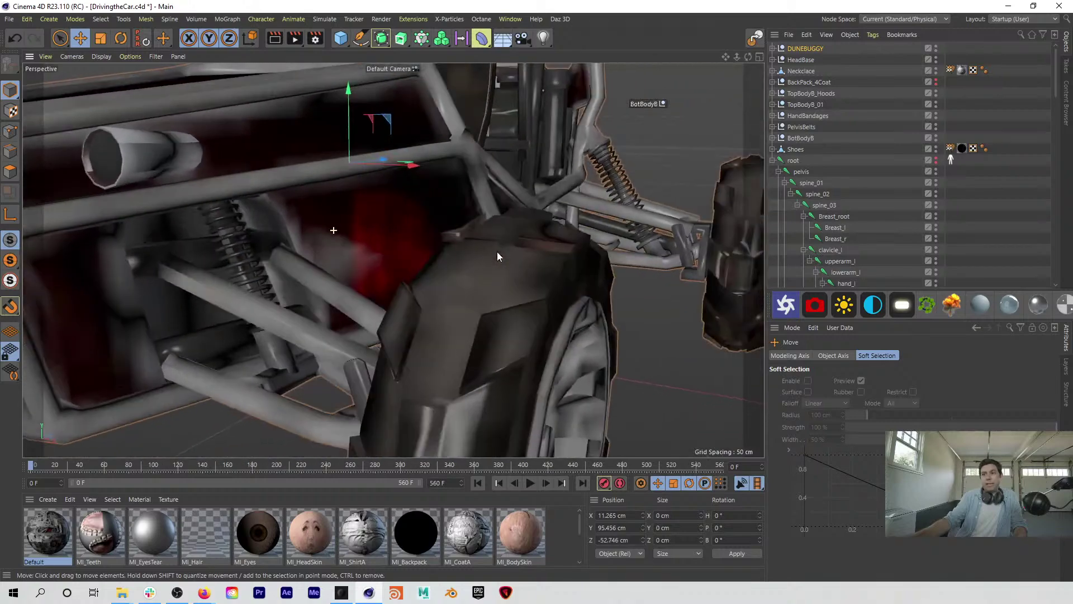
alt+right_drag(498, 252, 316, 267)
alt+drag(328, 249, 280, 251)
alt+middle_drag(323, 261, 253, 294)
alt+right_drag(311, 304, 355, 272)
alt+drag(355, 271, 393, 294)
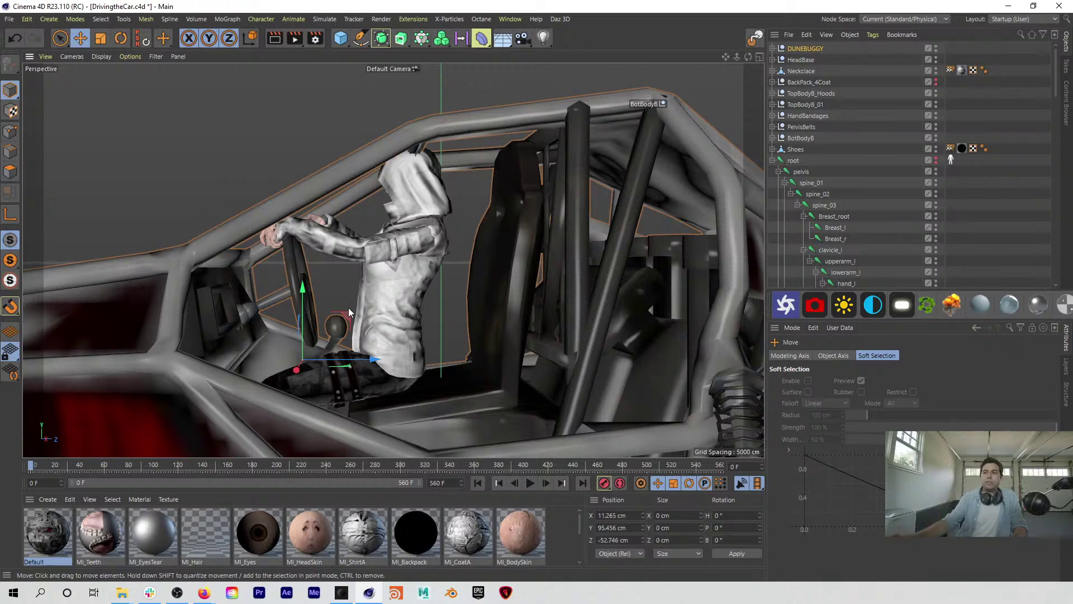
scroll(425, 260, up, 3)
scroll(425, 260, up, 2)
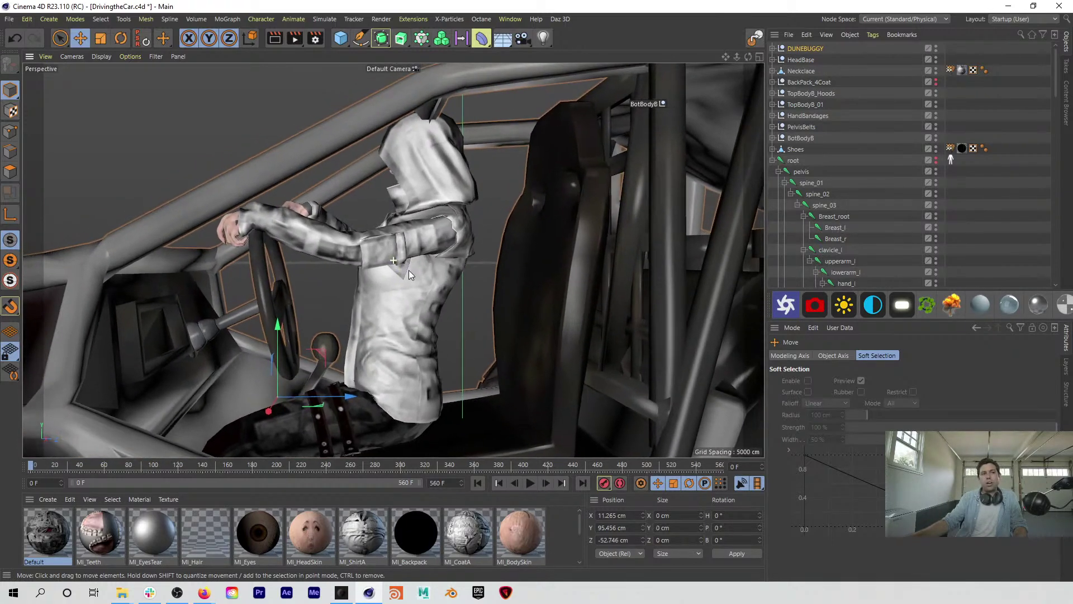
Step: Switch to Rokoko Studio, scrub through take-2, and open the Blender_Maya project
click(338, 593)
drag(245, 429, 372, 428)
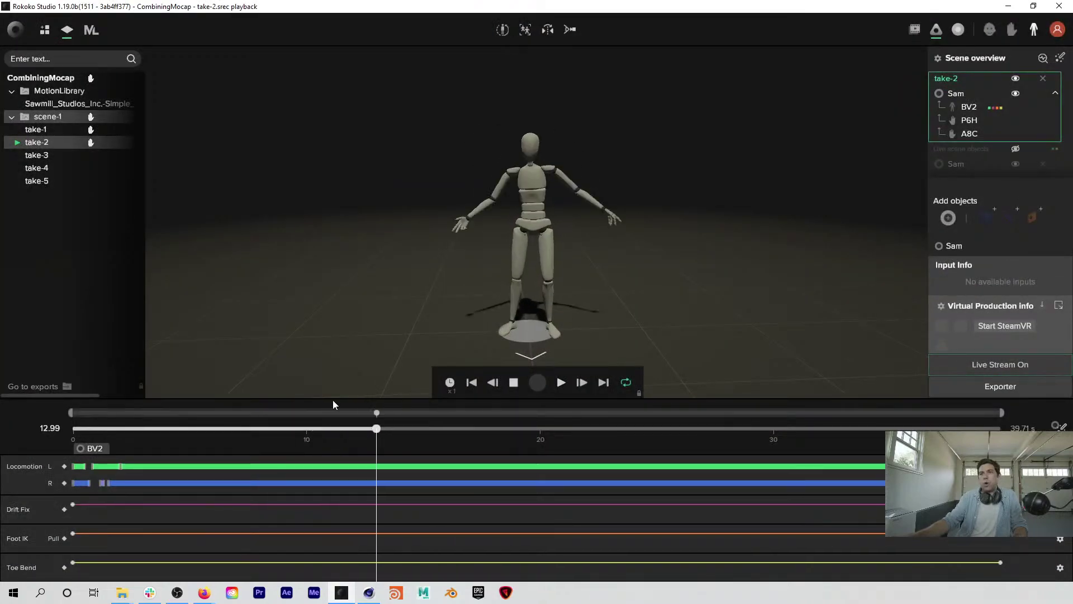
click(46, 30)
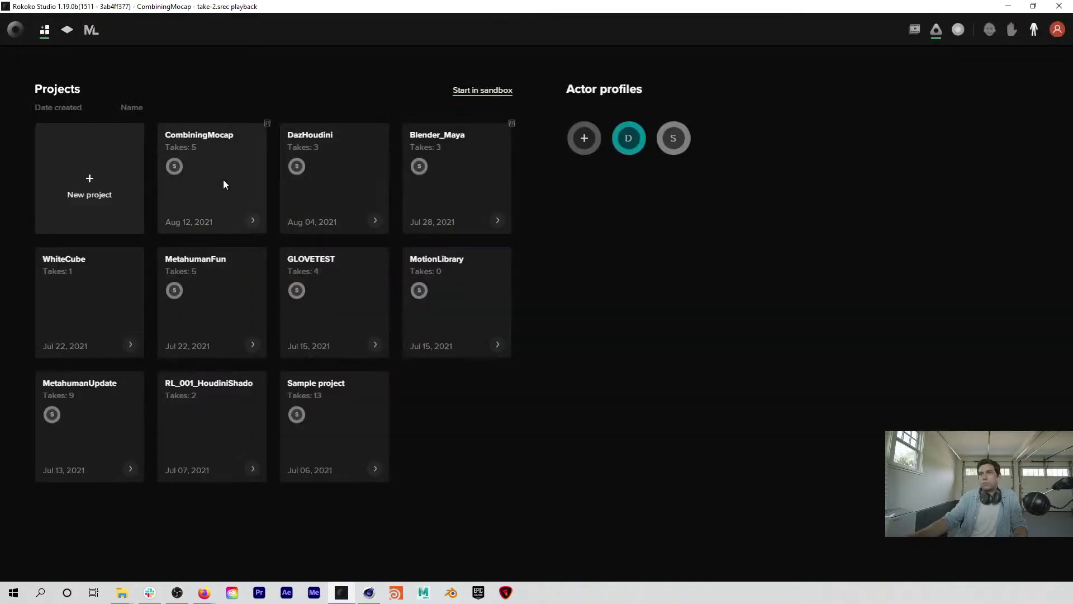
click(467, 186)
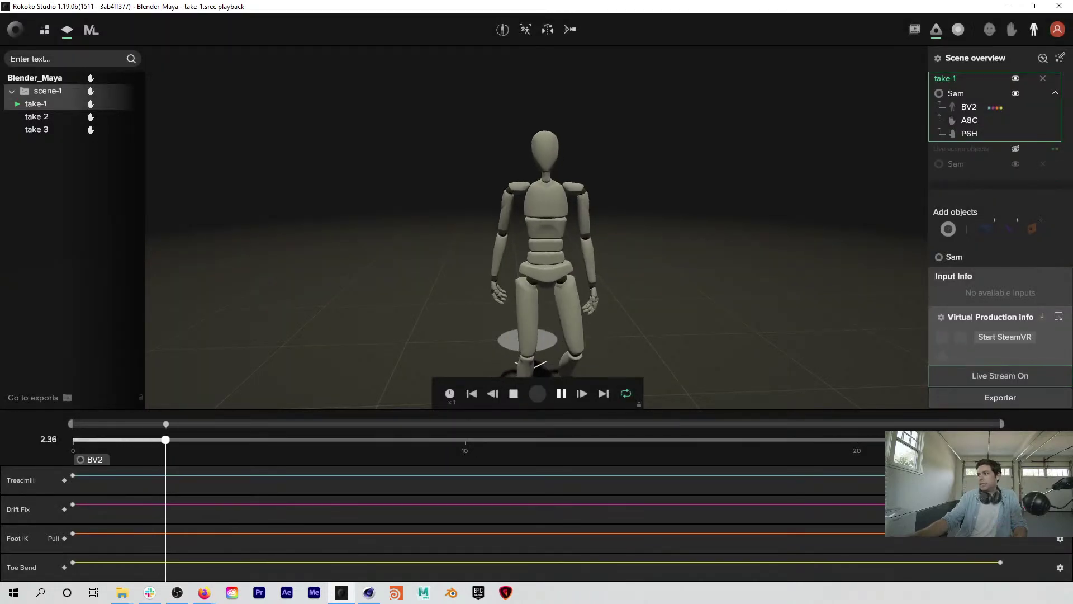
Step: Turn on the Locomotion filter for take-1 and process the changes
click(1055, 441)
click(1055, 335)
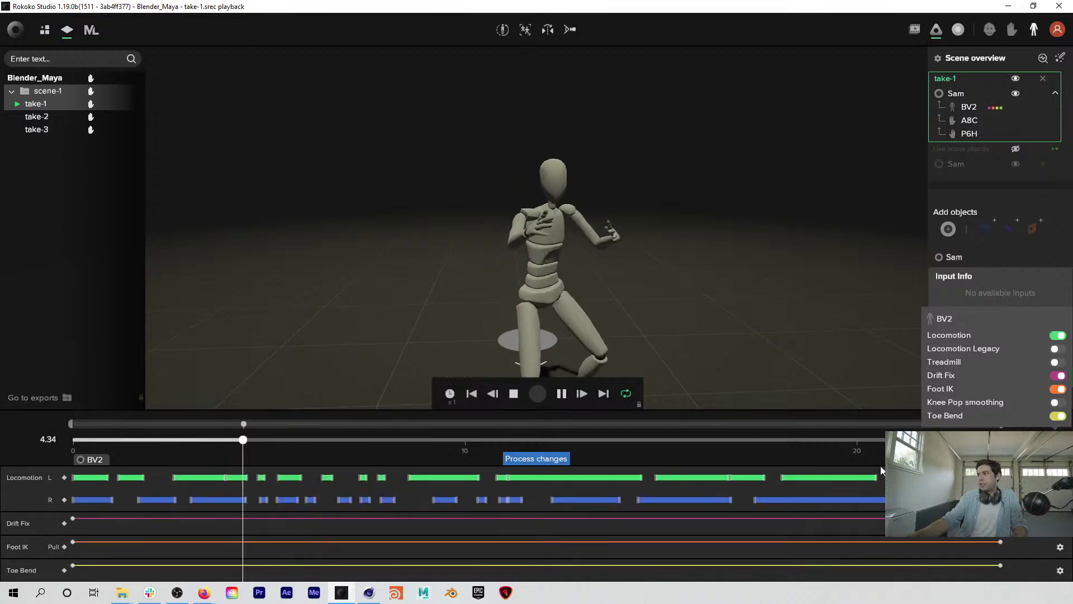
click(534, 459)
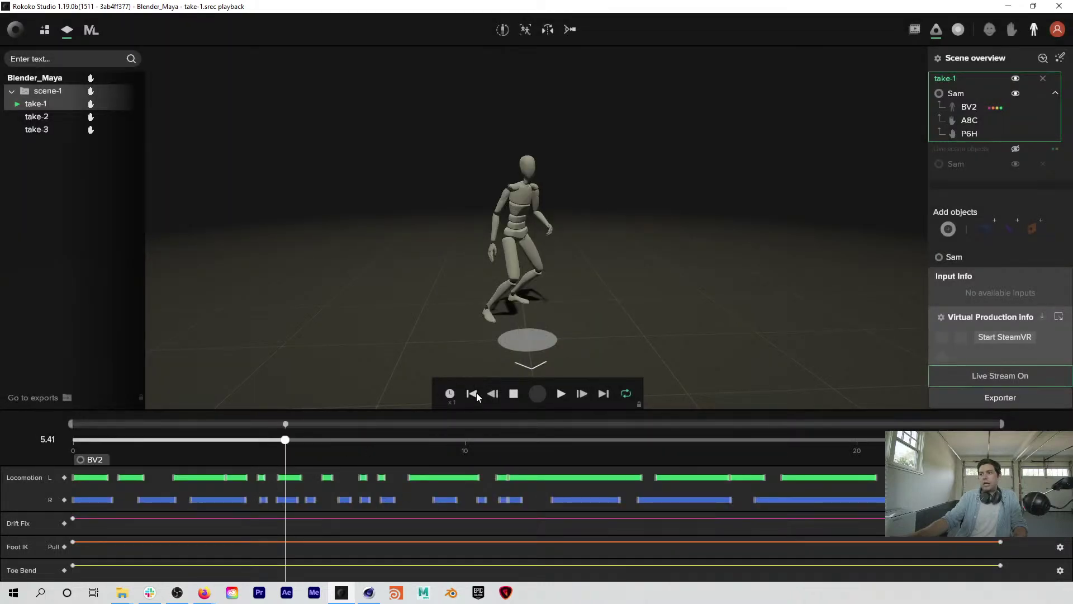
Step: Play take-1 from the start and scrub through it to examine the left and right foot contacts
click(472, 394)
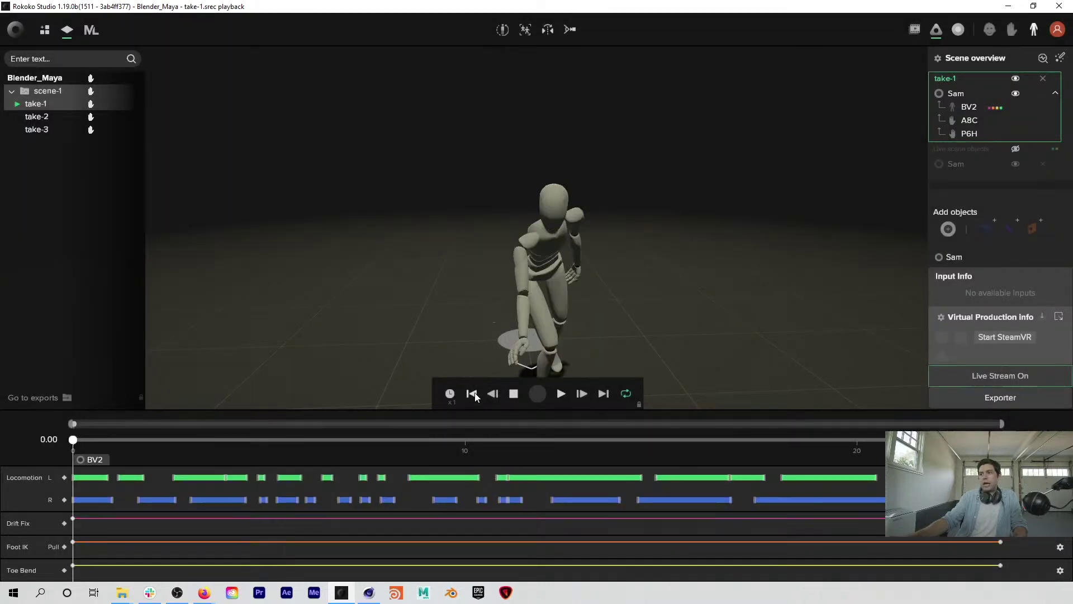
click(561, 393)
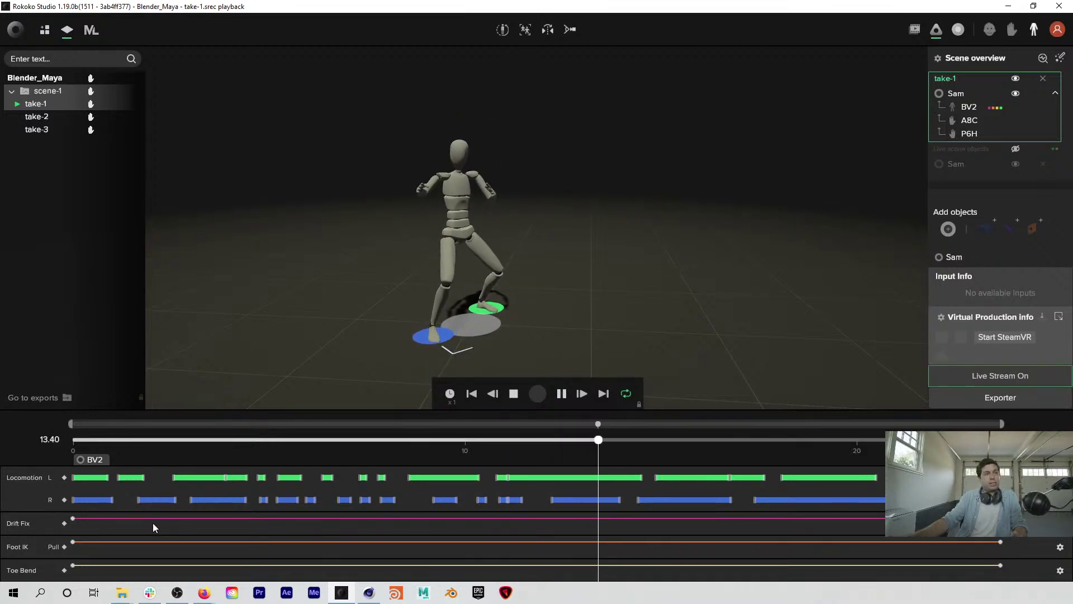
click(561, 394)
drag(559, 441, 416, 506)
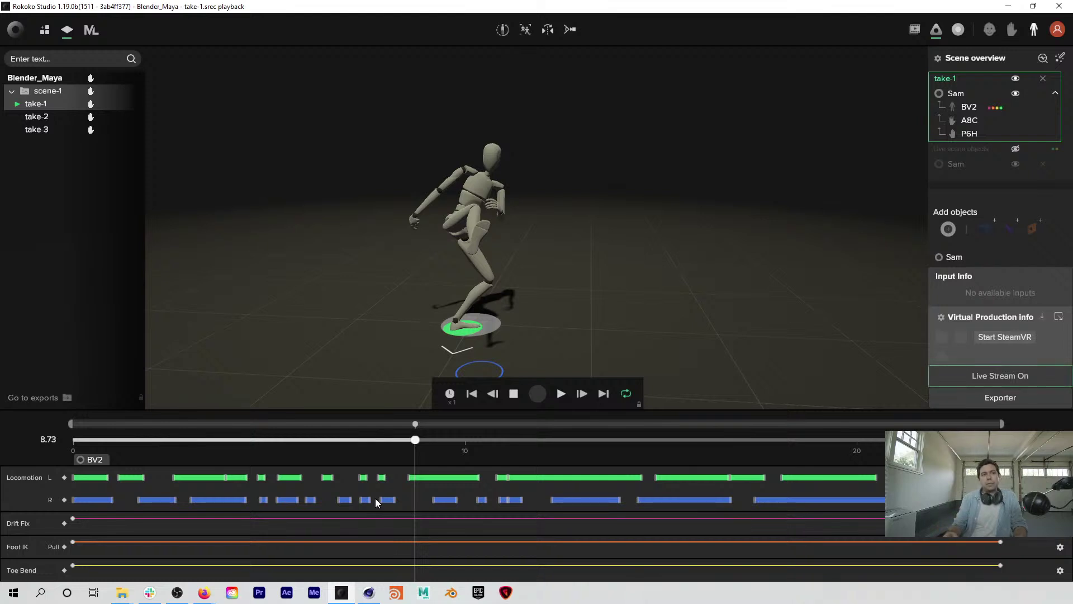
drag(417, 440, 571, 443)
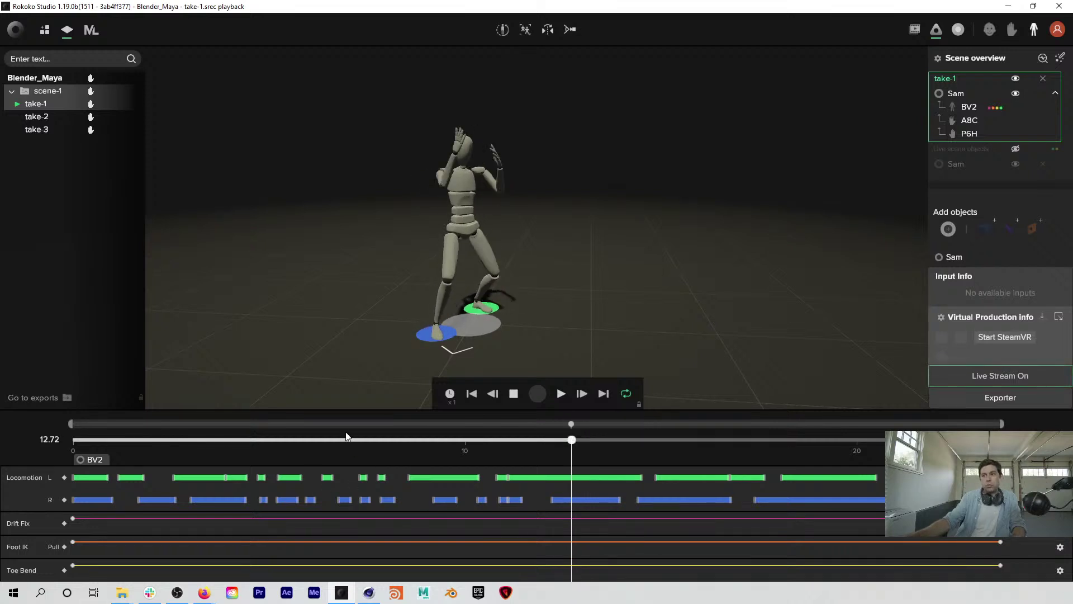
Step: Move take-1's playhead to about 4.90, switch to Cinema 4D, and examine the driver and seat inside the buggy from the side
click(265, 440)
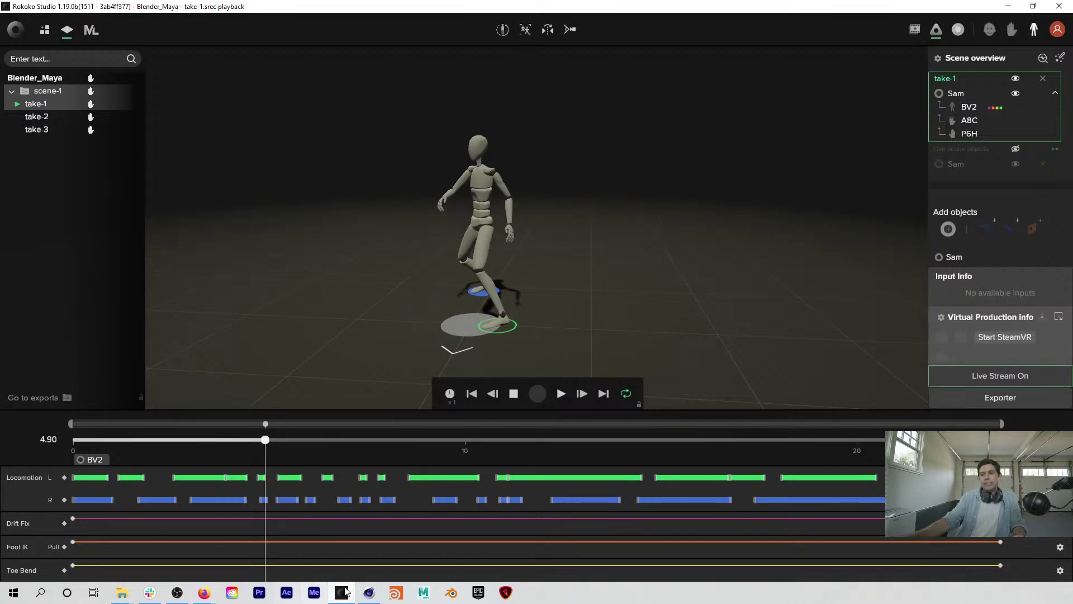
click(368, 592)
alt+drag(317, 341, 373, 352)
alt+drag(298, 381, 354, 299)
alt+drag(288, 232, 188, 247)
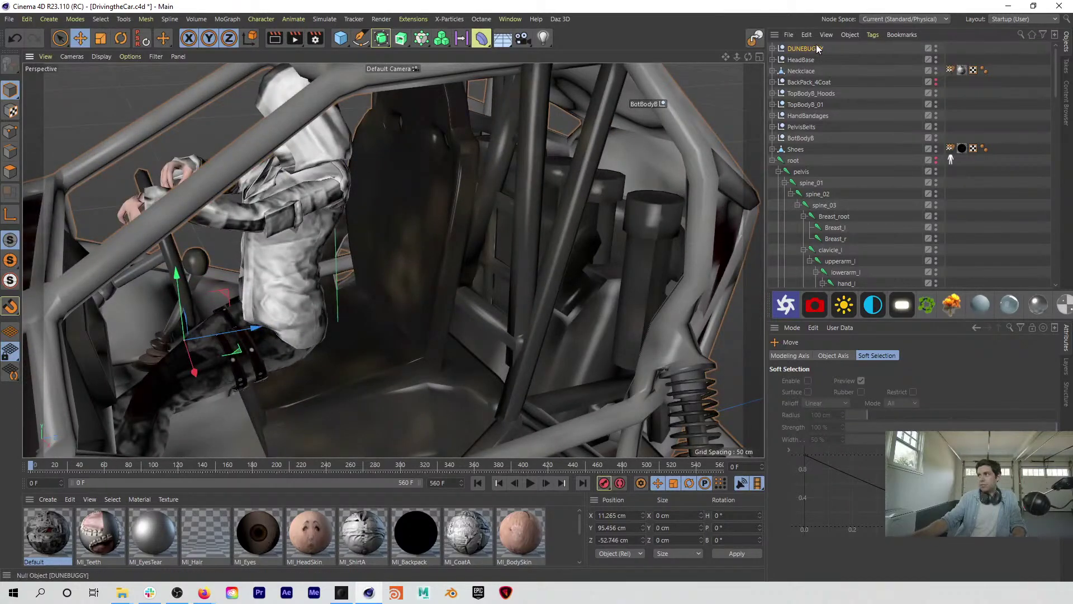
Step: Try rotating the steering wheel, the dunebuggy.1 object inside the DUNEBUGGY null, and undo the rotation
click(773, 48)
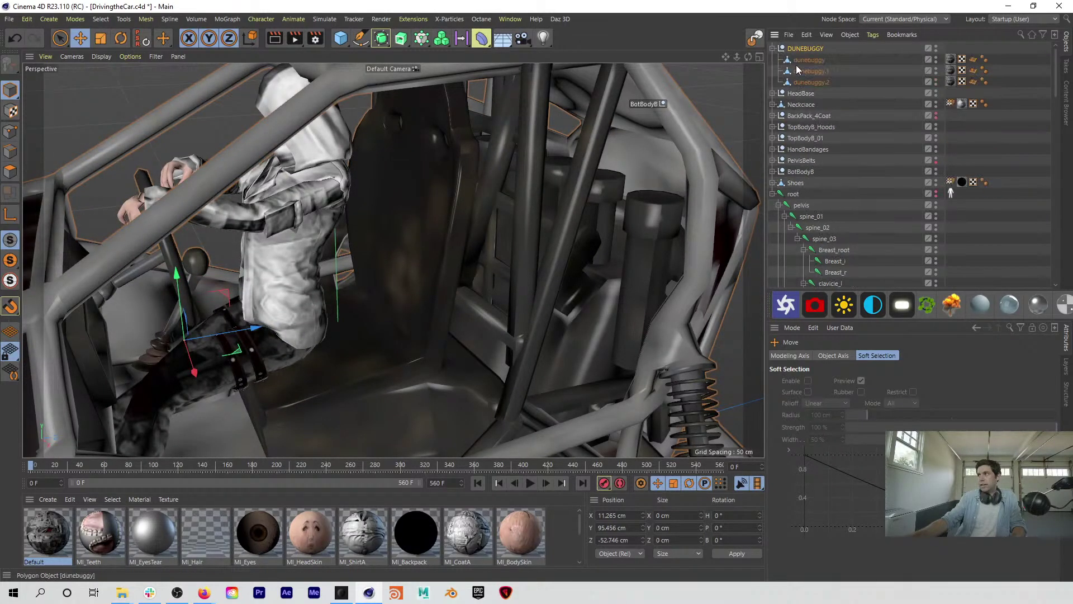
click(803, 71)
key(r)
mouse_move(166, 268)
mouse_down()
mouse_move(171, 280)
mouse_move(147, 178)
mouse_move(151, 217)
mouse_move(253, 259)
mouse_move(51, 253)
mouse_move(328, 289)
mouse_move(300, 240)
mouse_move(179, 252)
mouse_up()
key(ctrl+z)
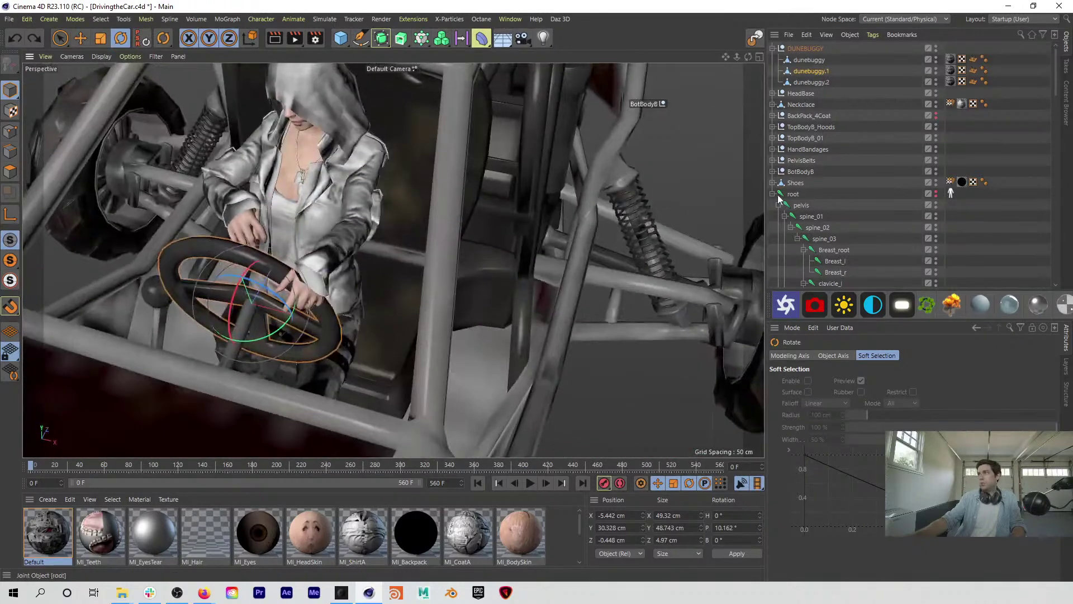
Step: Rotate upperarm_l and lowerarm_l to swing the left hand outward, bringing the forearm to about H 21°, P 4°, B 37°
scroll(807, 232, down, 4)
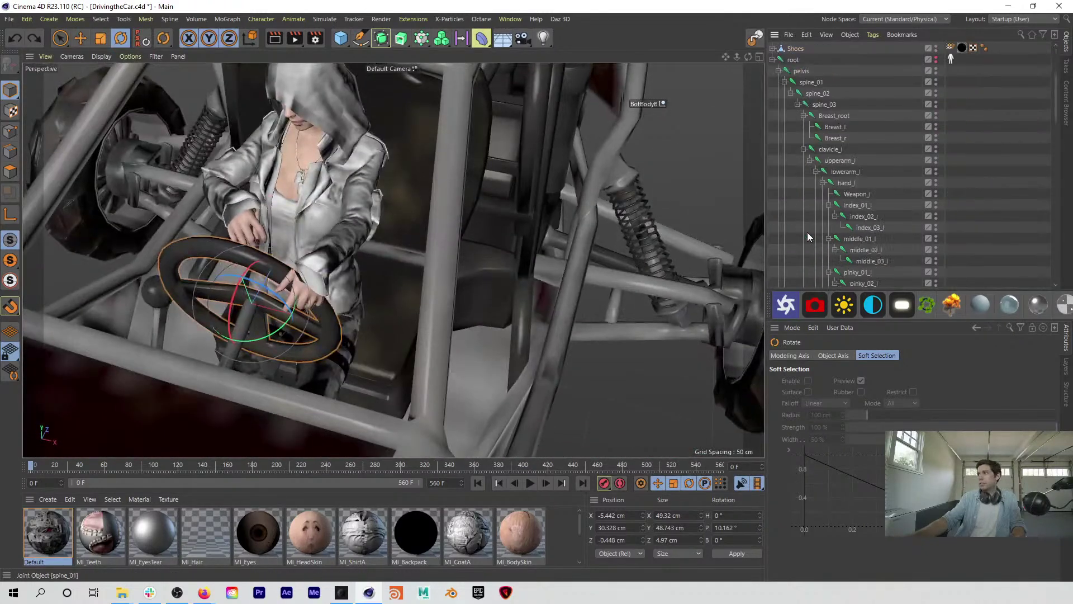
click(840, 162)
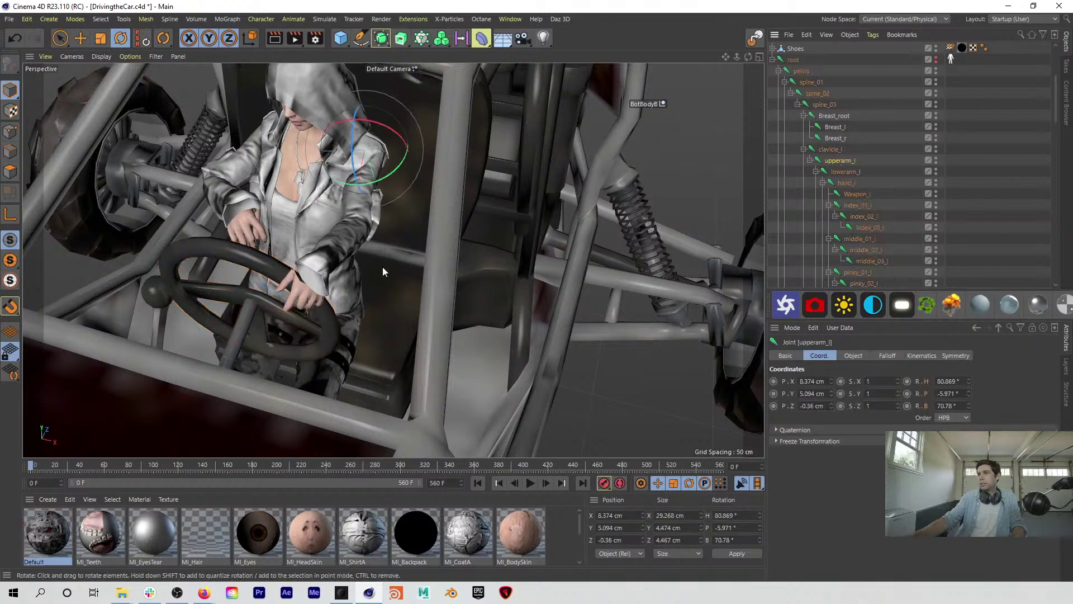
drag(391, 173, 429, 190)
click(845, 172)
drag(349, 241, 337, 216)
alt+drag(233, 239, 468, 280)
drag(214, 196, 217, 199)
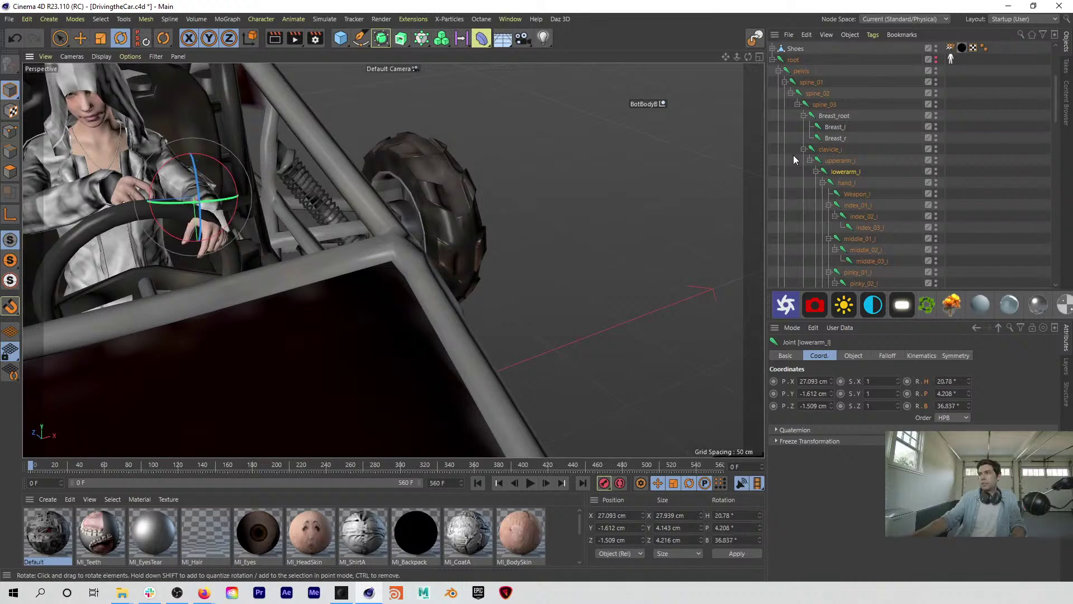
Step: Refine upperarm_l and lowerarm_l so the left hand rests on the steering wheel rim, with the forearm at about H 44°, P 2°, B 28°
click(838, 161)
drag(171, 145, 182, 138)
alt+drag(161, 192, 68, 196)
alt+middle_drag(68, 195, 223, 278)
alt+drag(200, 299, 171, 293)
click(840, 173)
mouse_move(315, 296)
mouse_down()
mouse_move(291, 290)
mouse_move(232, 311)
mouse_move(303, 360)
mouse_move(340, 330)
mouse_move(313, 313)
mouse_up()
mouse_move(235, 275)
mouse_down()
mouse_move(233, 260)
mouse_move(234, 270)
mouse_up()
alt+middle_drag(143, 277, 271, 223)
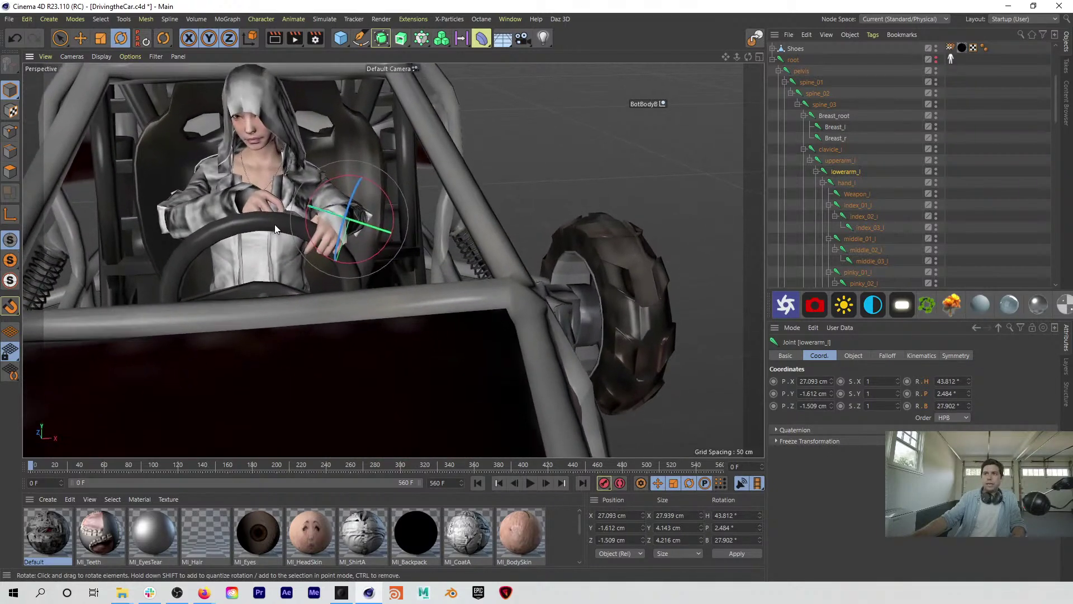
Step: Rotate upperarm_r and lowerarm_r to swing the right hand out to the wheel's side, with the forearm at about H 14°, P 27°, B 57°
scroll(850, 217, down, 6)
click(840, 205)
drag(261, 180, 221, 186)
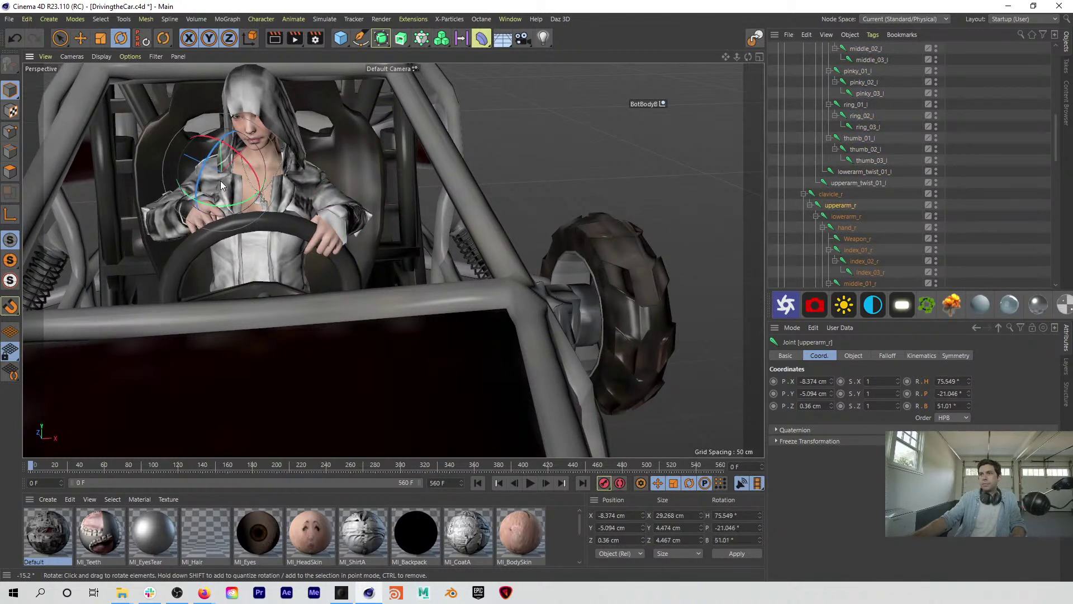
click(837, 217)
drag(172, 244, 160, 257)
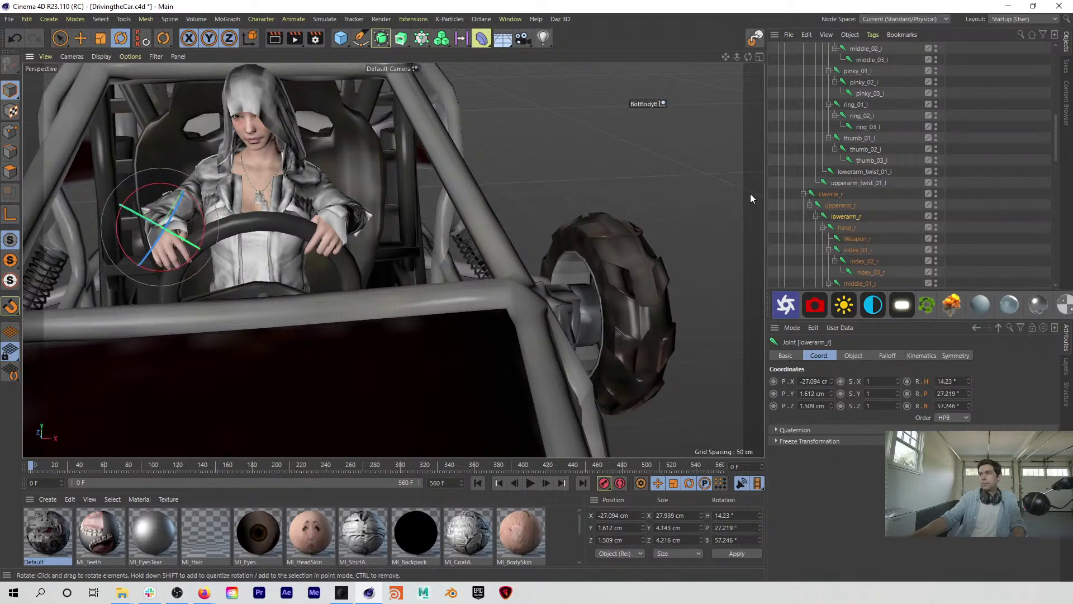
Step: Refine upperarm_r and lowerarm_r to place the right hand on the wheel rim, with the forearm at about H 14°, P 27°, B 52°
click(835, 207)
drag(224, 182, 236, 179)
click(846, 216)
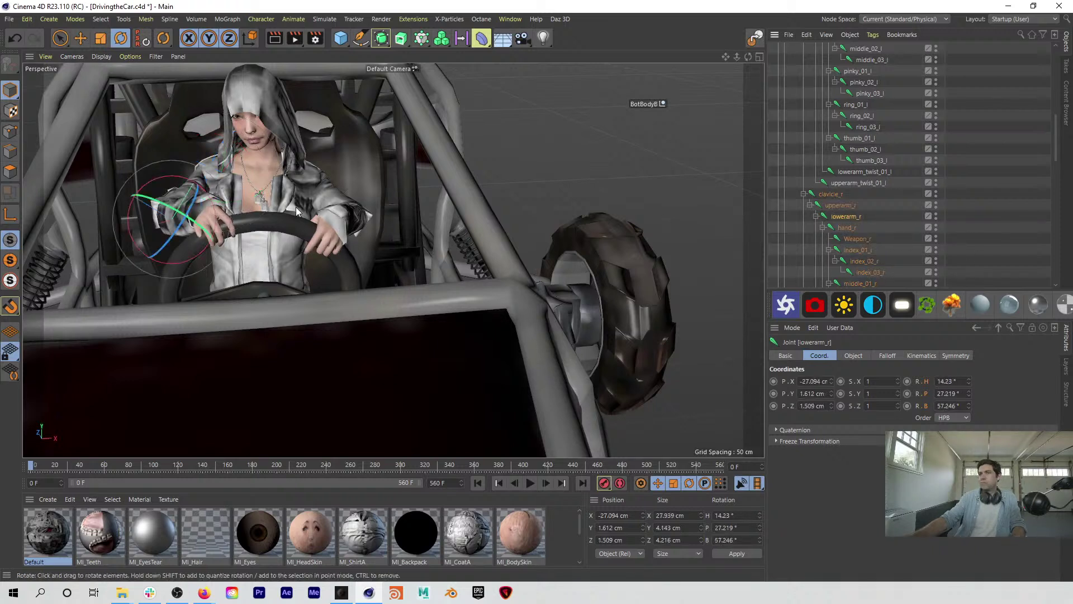
drag(173, 237, 252, 190)
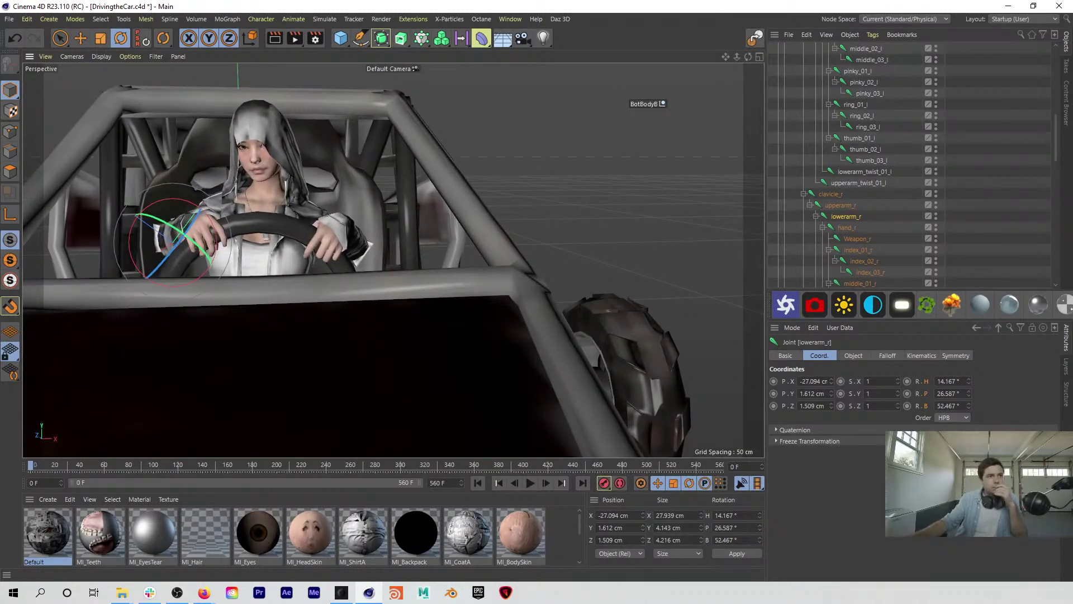
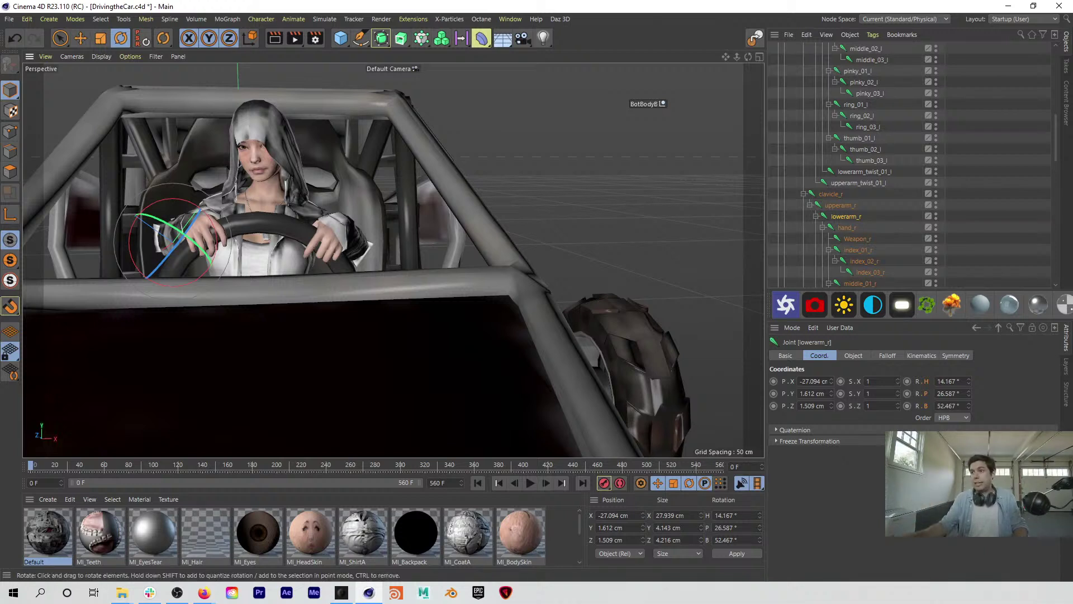
Step: Create an IK chain on the right arm across the upperarm_r, lowerarm_r and hand_r joints
mouse_move(268, 224)
alt+mouse_down()
mouse_move(303, 227)
mouse_move(293, 263)
mouse_move(328, 229)
mouse_move(315, 229)
mouse_move(301, 241)
mouse_move(391, 220)
mouse_move(423, 227)
mouse_move(317, 240)
mouse_move(285, 205)
mouse_move(312, 231)
mouse_move(305, 224)
alt+mouse_up()
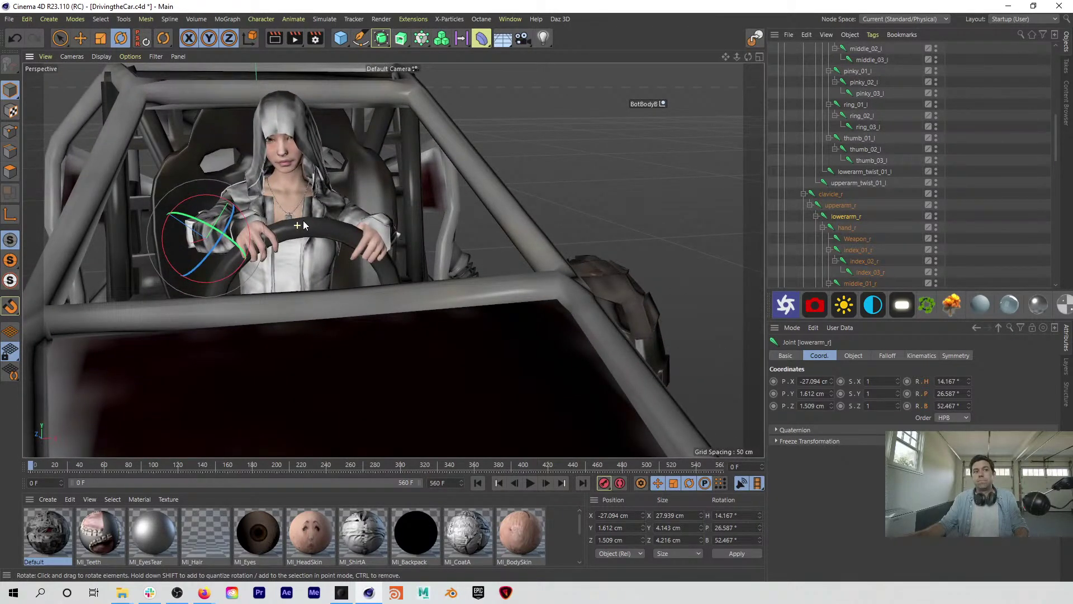
mouse_move(305, 225)
alt+mouse_down()
mouse_move(326, 221)
mouse_move(393, 246)
mouse_move(353, 236)
alt+mouse_up()
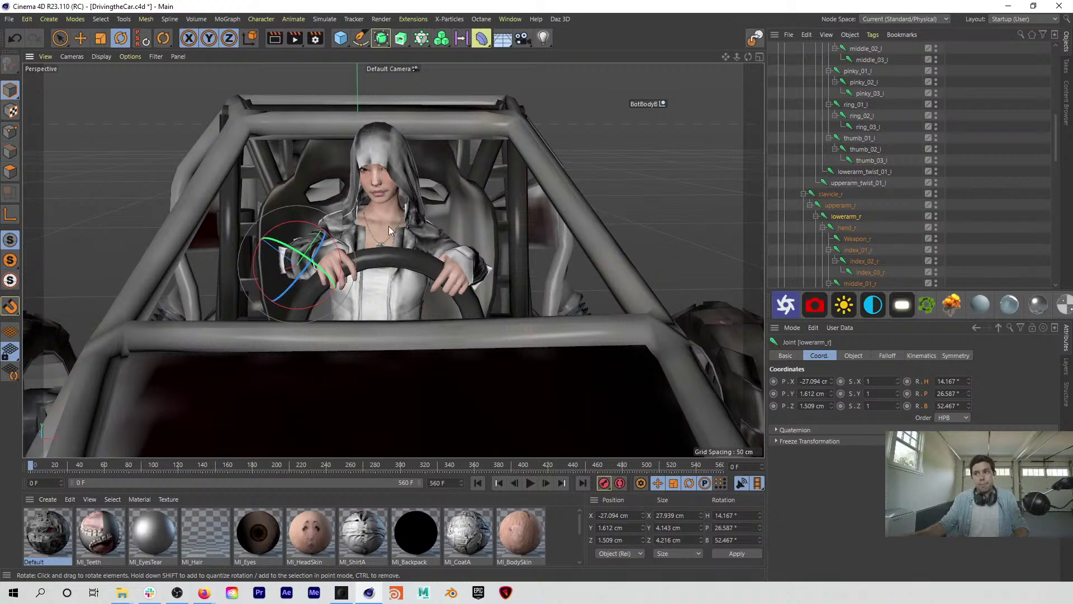
mouse_move(381, 233)
alt+right_down()
mouse_move(411, 232)
mouse_move(396, 232)
alt+right_up()
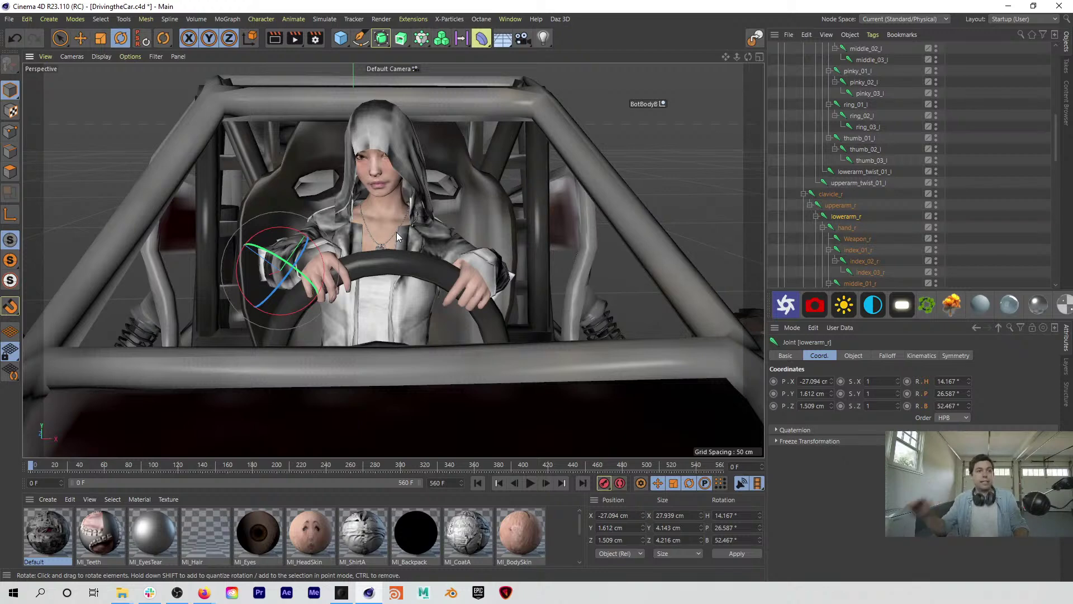
mouse_move(381, 234)
alt+mouse_down()
mouse_move(393, 233)
mouse_move(384, 232)
alt+mouse_up()
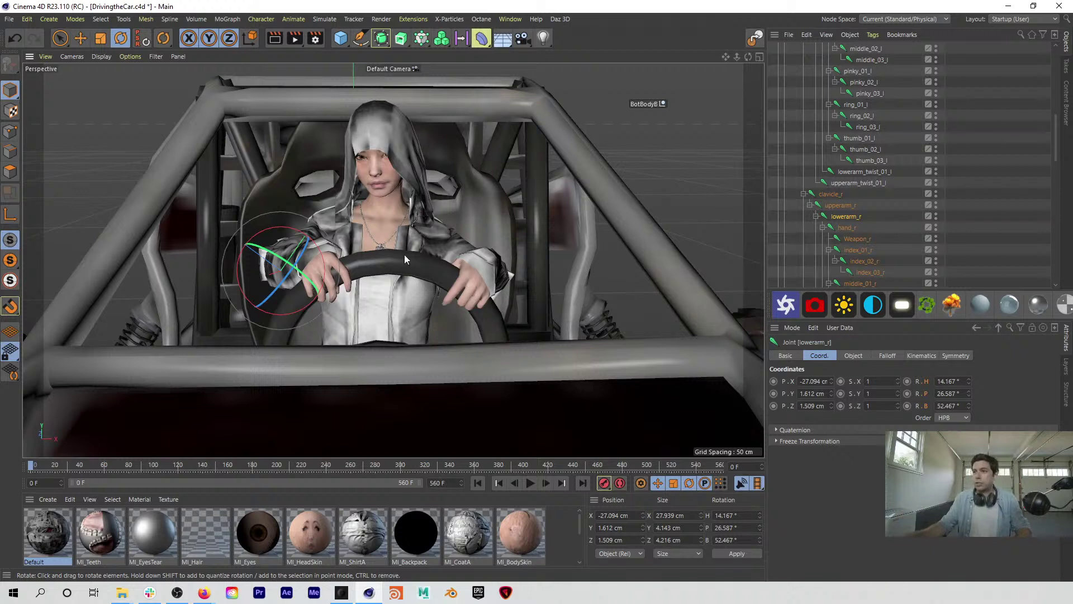
click(843, 205)
scroll(878, 221, down, 3)
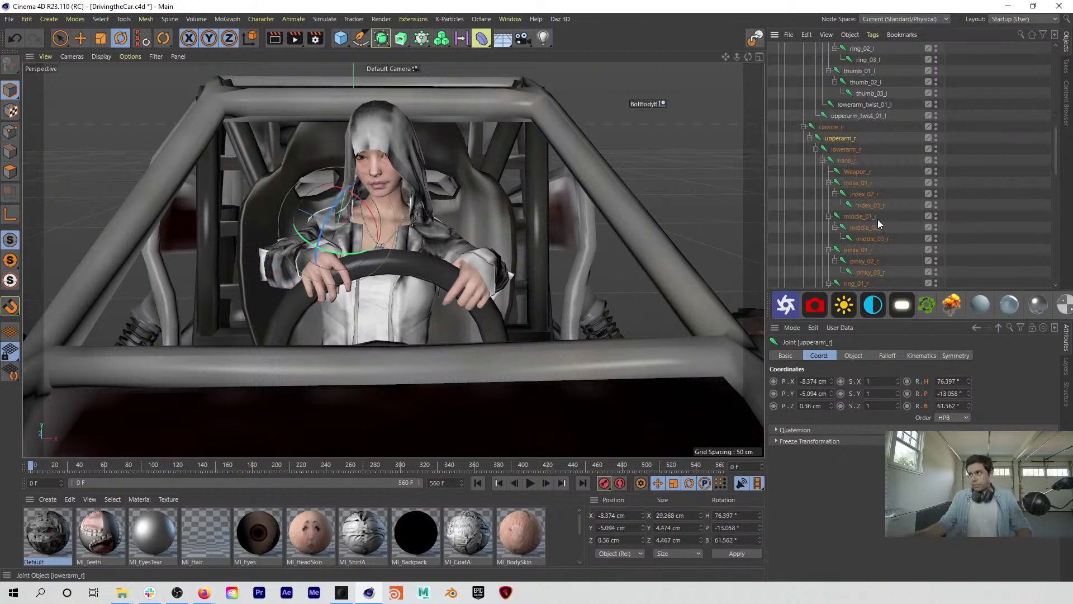
shift+click(856, 160)
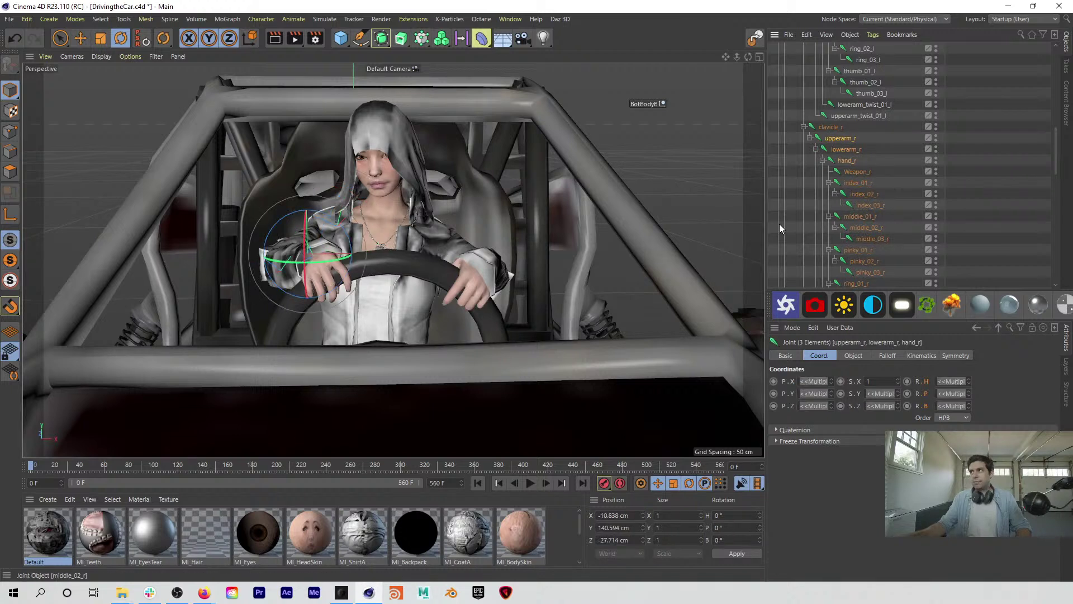
key(shift+c)
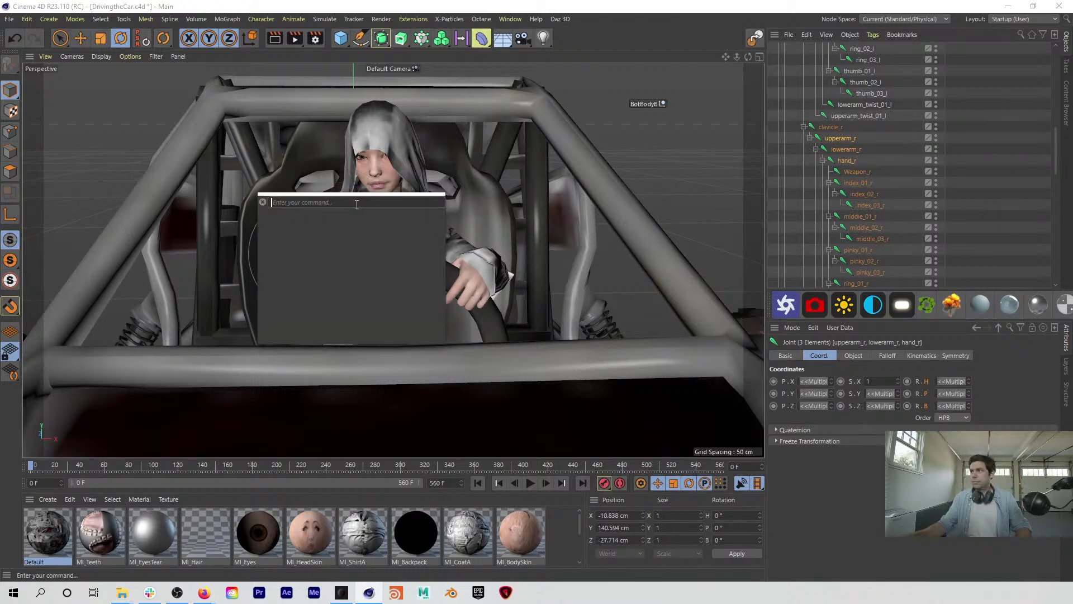
text(create ik)
key(Return)
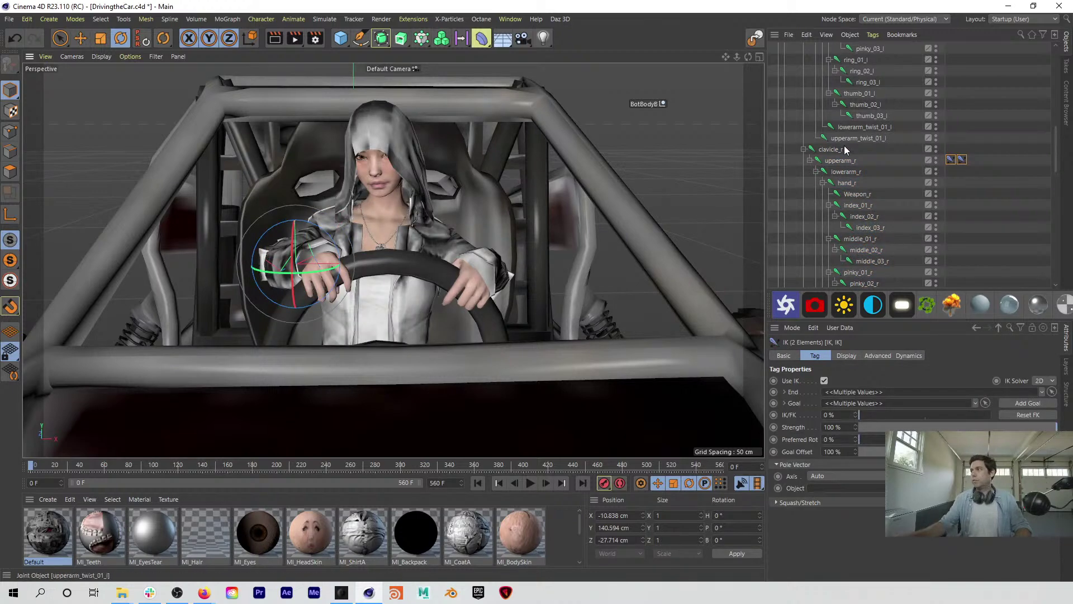
Step: Create an IK chain on the left arm across the upperarm_l, lowerarm_l and hand_l joints
scroll(868, 173, up, 6)
click(843, 117)
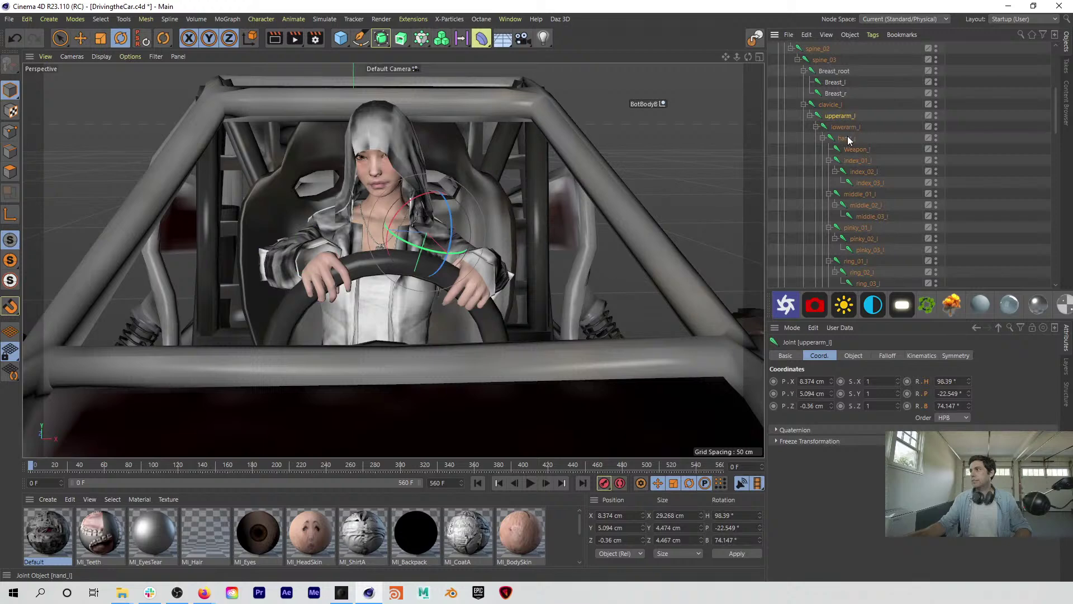
shift+click(847, 138)
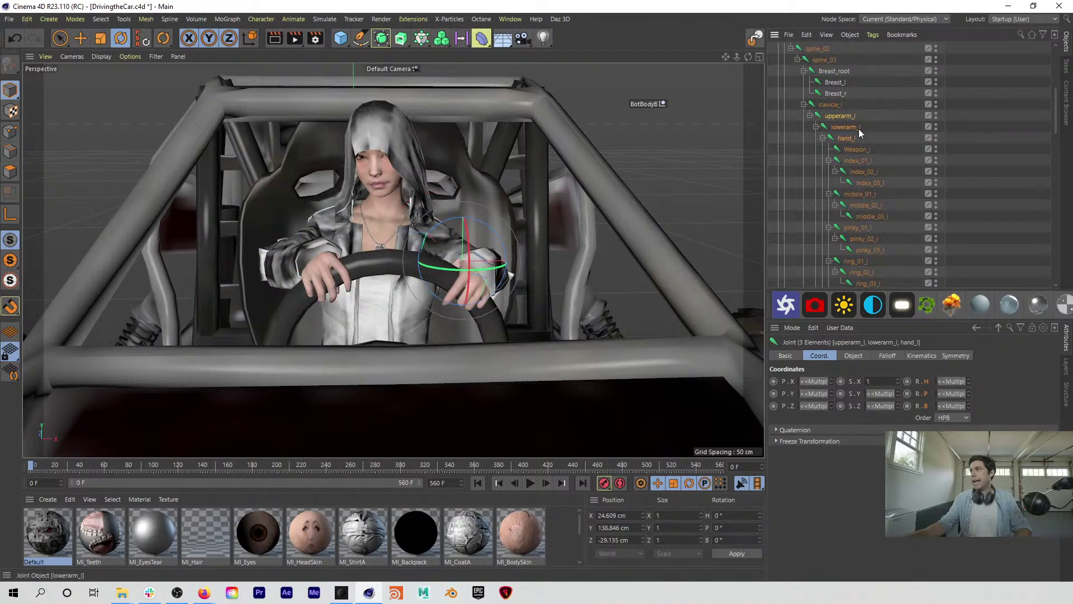
key(shift+c)
text(create)
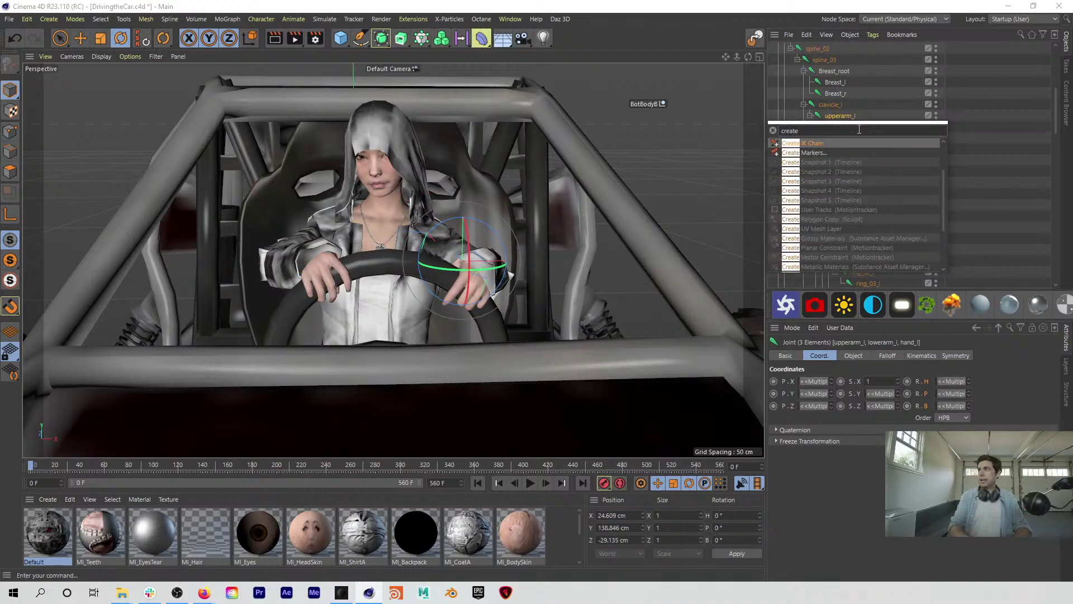
key(Return)
Step: Try moving lowerarm_l.Goal, hand_l.Goal and lowerarm_r.Goal to test the arm IK, undoing the moves
scroll(904, 96, up, 5)
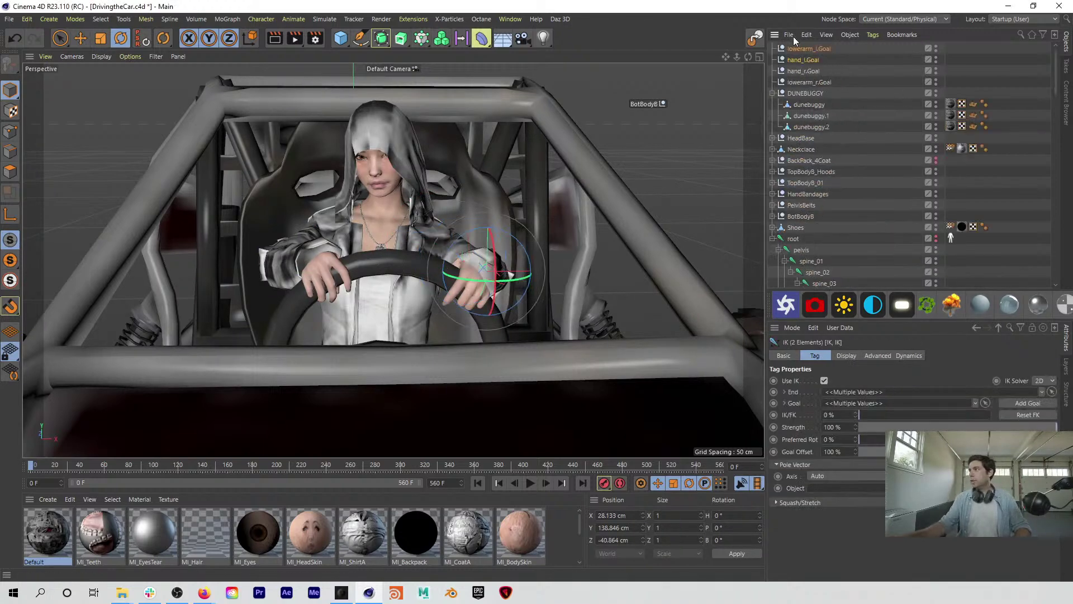
click(828, 49)
key(e)
drag(512, 322, 476, 301)
key(ctrl+z)
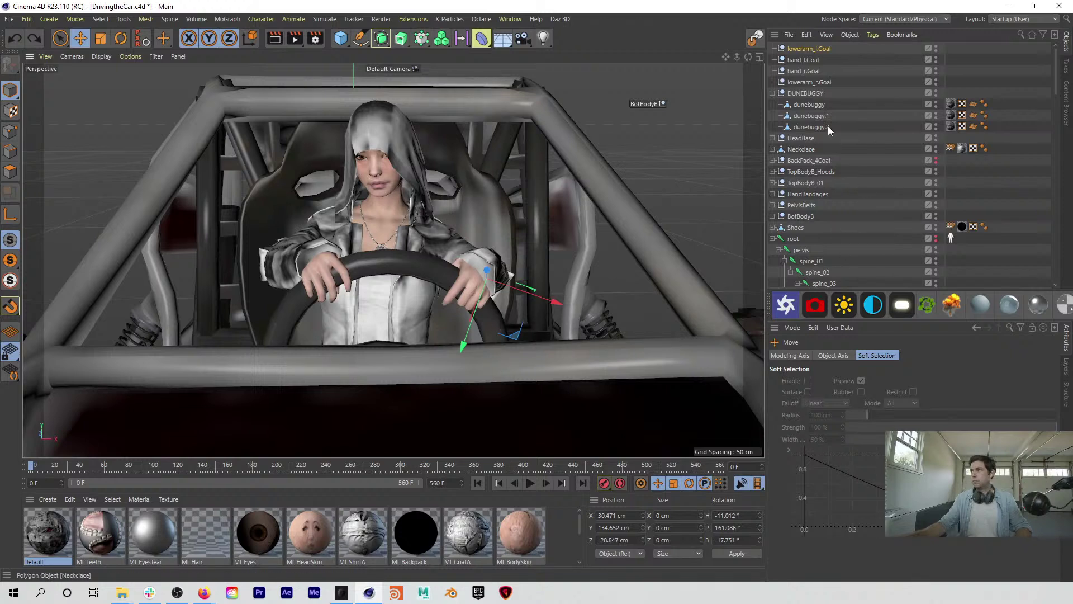
click(816, 60)
drag(514, 272, 455, 297)
click(810, 83)
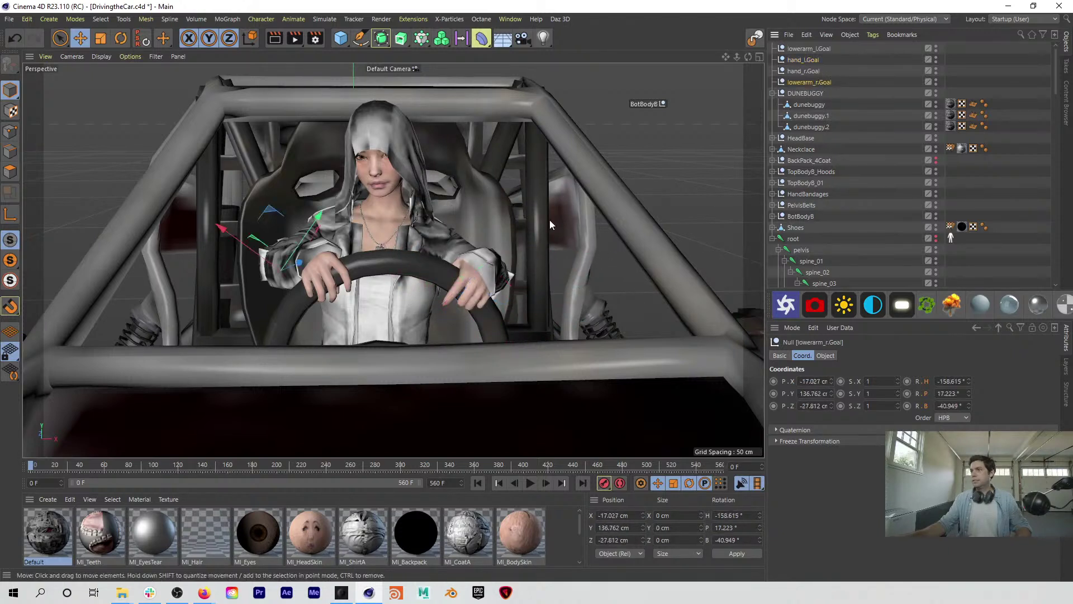
mouse_move(271, 212)
mouse_down()
mouse_move(269, 168)
mouse_move(270, 215)
mouse_up()
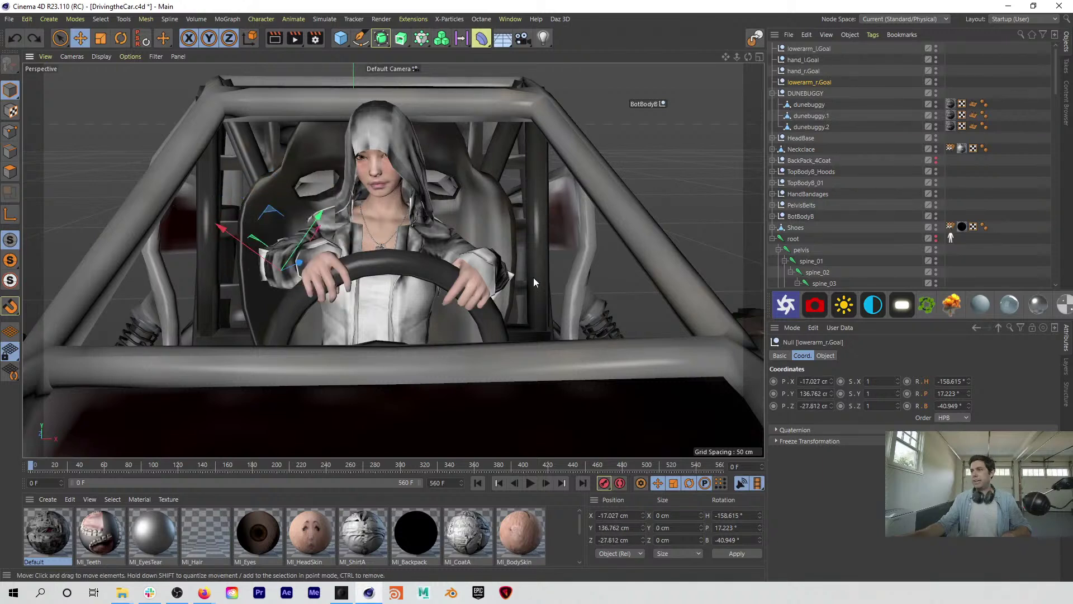
Step: Delete the hand_l.Goal and hand_r.Goal nulls, keeping both lowerarm goals
click(810, 115)
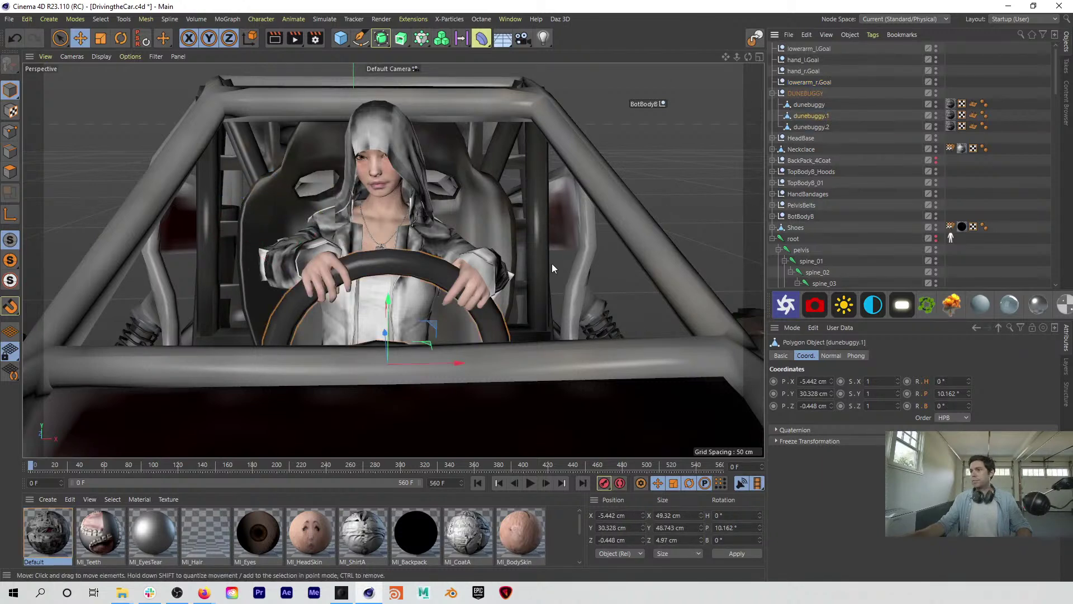
click(811, 82)
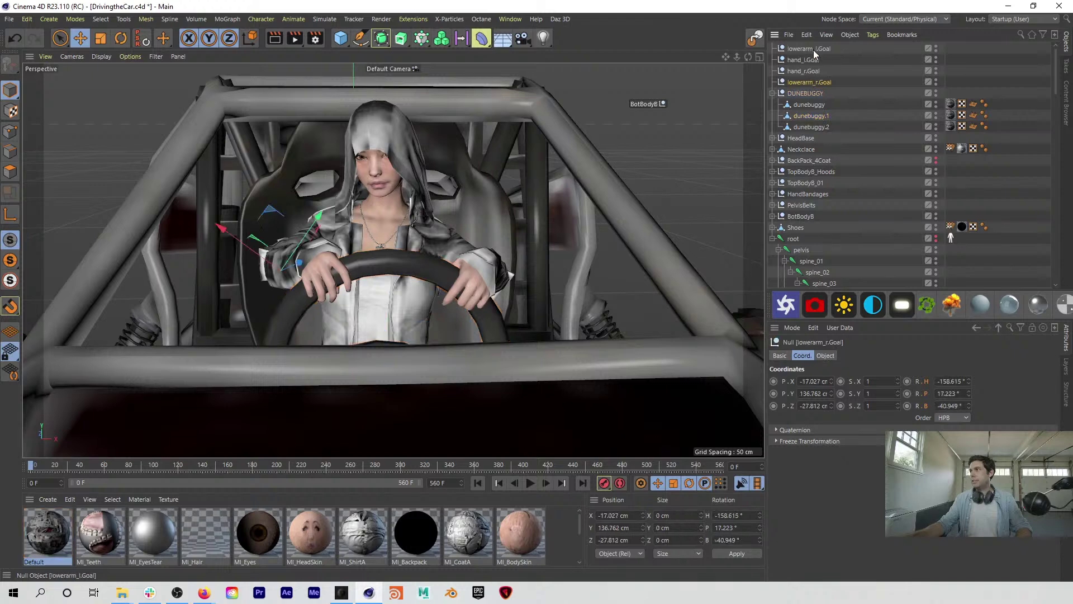
ctrl+click(813, 50)
click(814, 50)
shift+click(808, 81)
mouse_move(808, 72)
mouse_down()
mouse_move(806, 128)
mouse_move(812, 68)
mouse_move(841, 57)
mouse_move(797, 73)
mouse_up()
key(Delete)
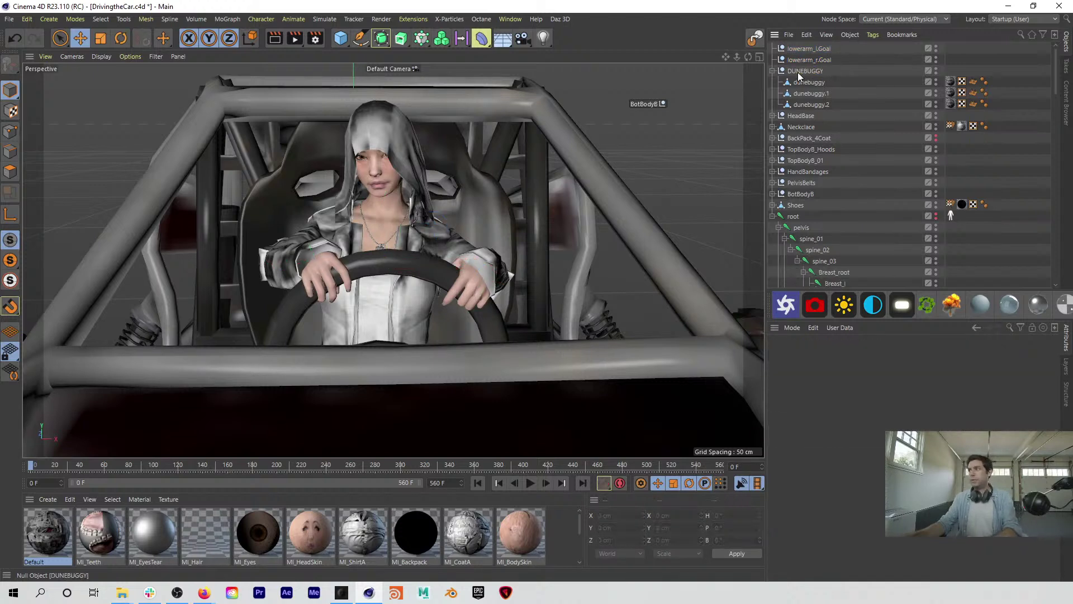
Step: Delete the first of the two IK tags on the upperarm_l joint
scroll(843, 204, down, 4)
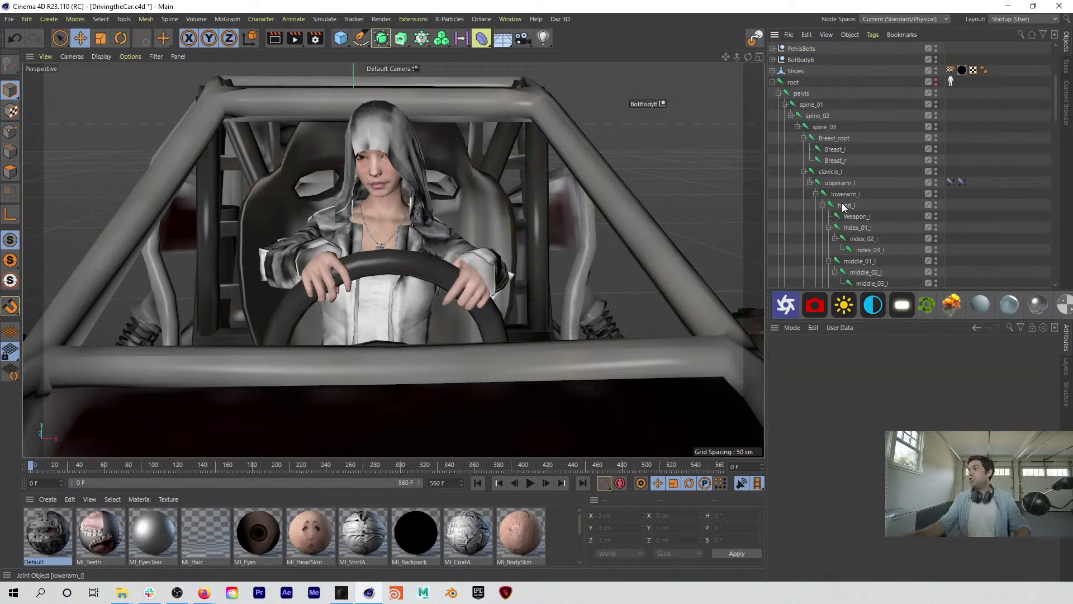
click(839, 182)
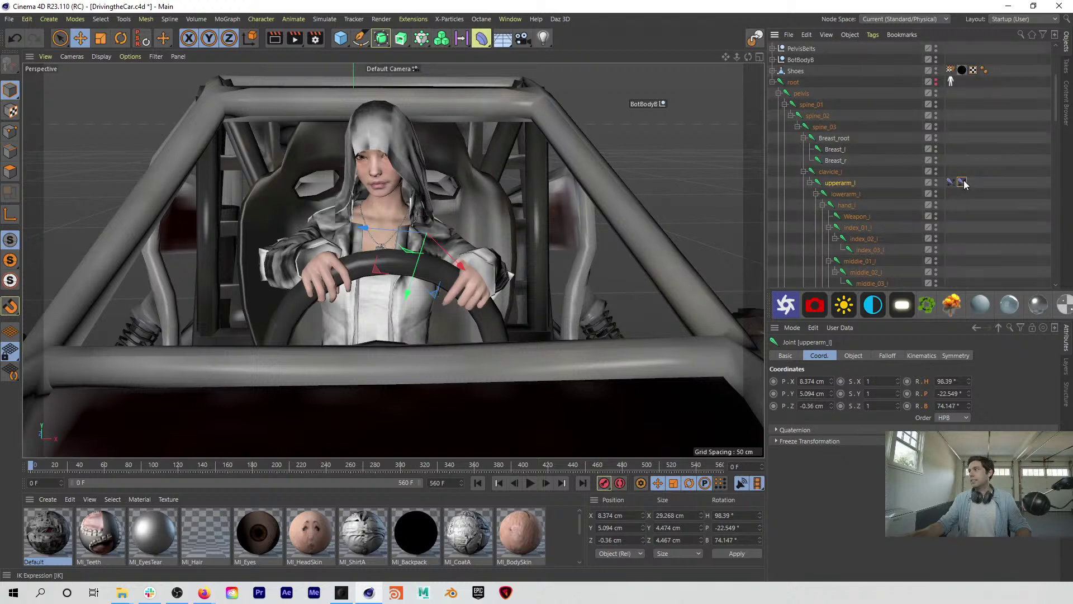
click(963, 182)
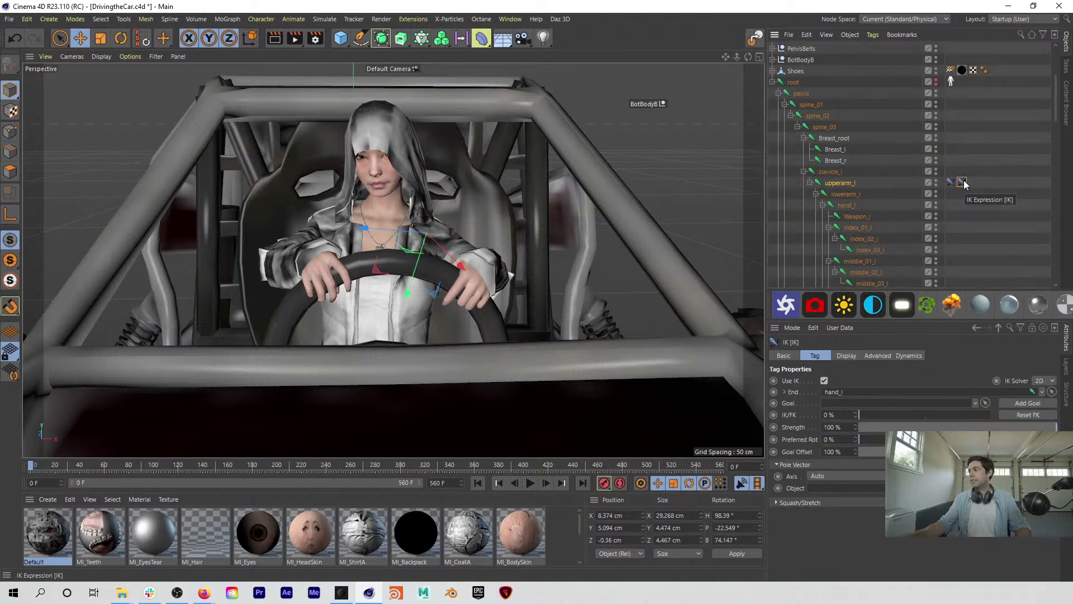
click(950, 182)
key(Delete)
scroll(954, 219, down, 8)
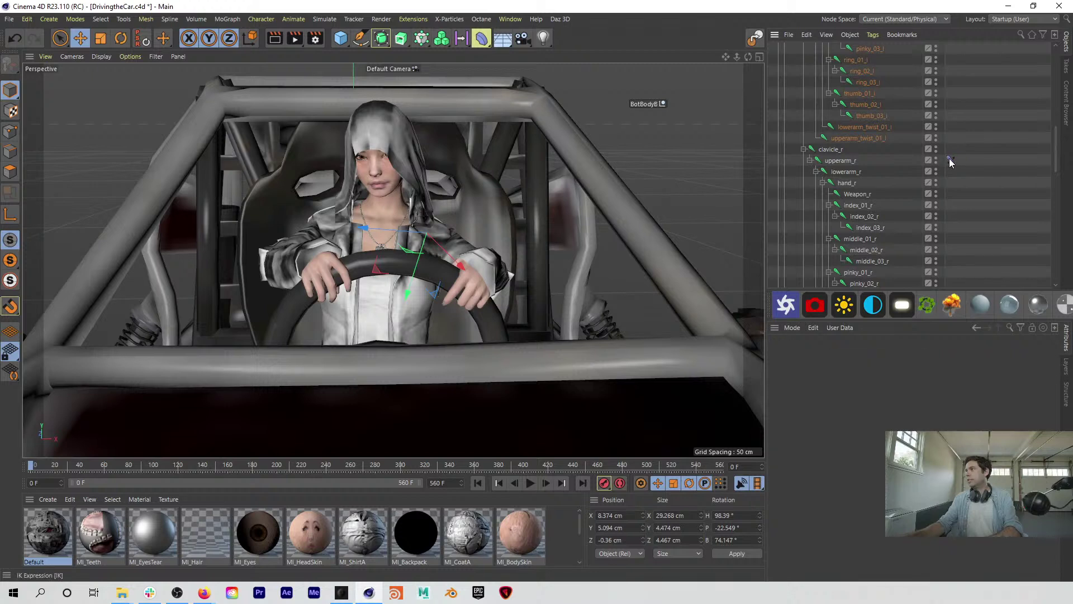
click(842, 161)
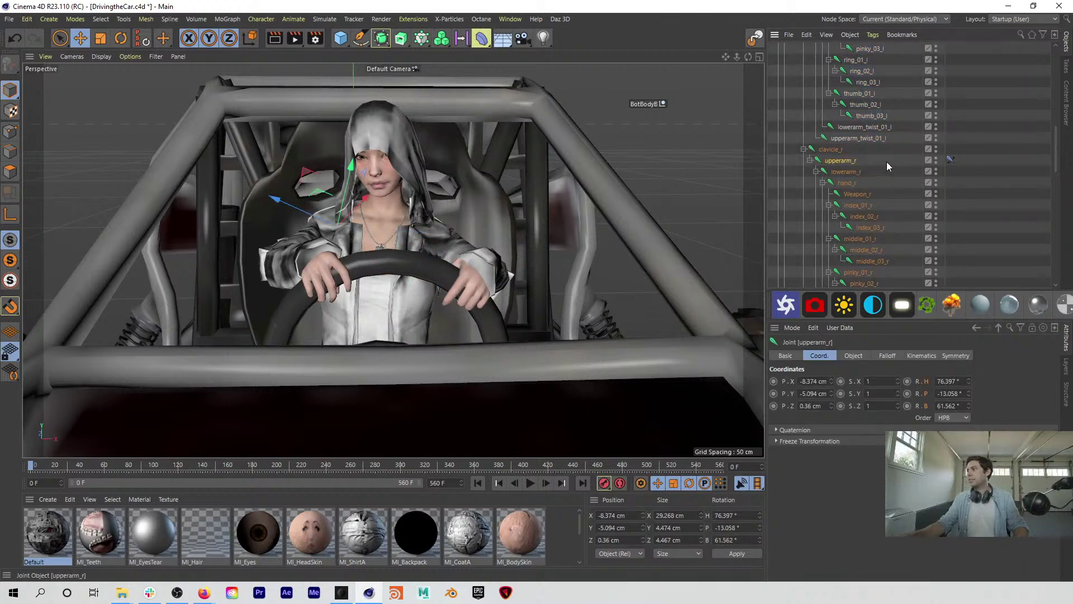
ctrl+click(847, 183)
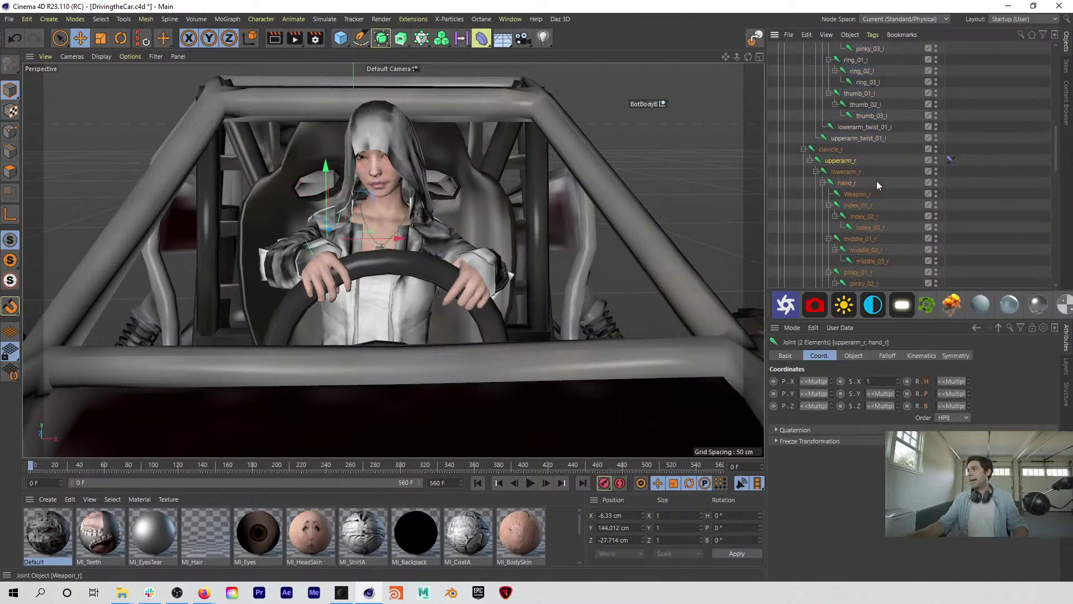
click(959, 152)
scroll(949, 155, up, 10)
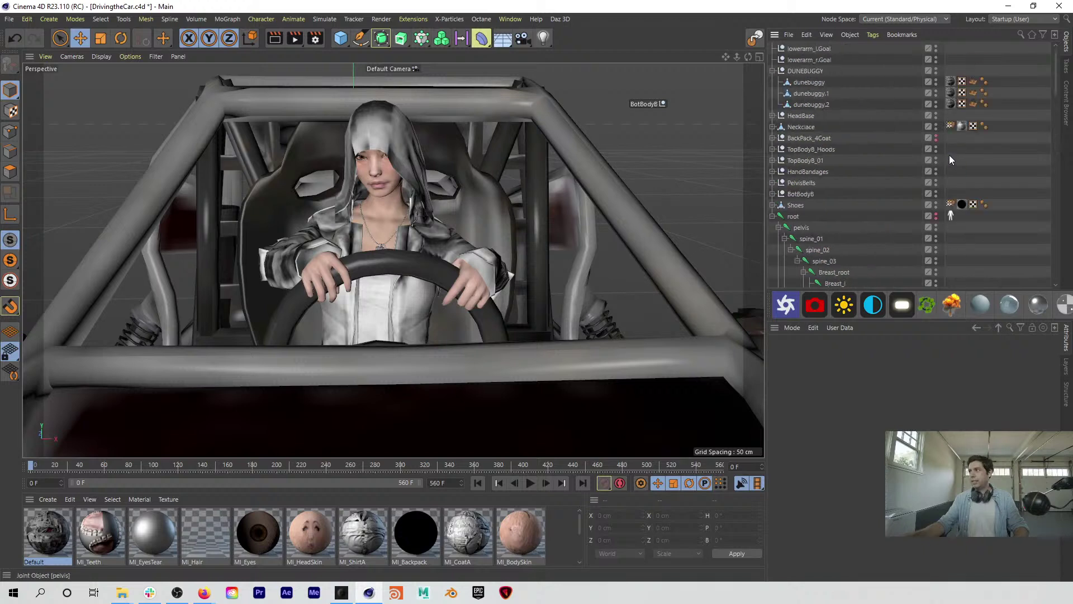
Step: Delete the lowerarm_l.Goal and lowerarm_r.Goal nulls
click(813, 49)
key(e)
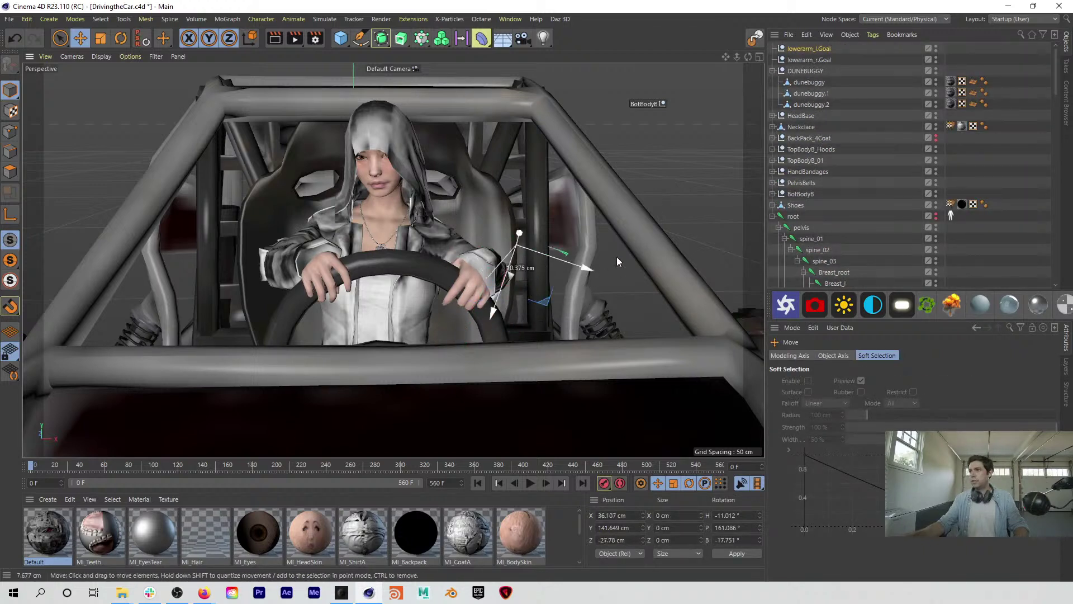
ctrl+click(820, 59)
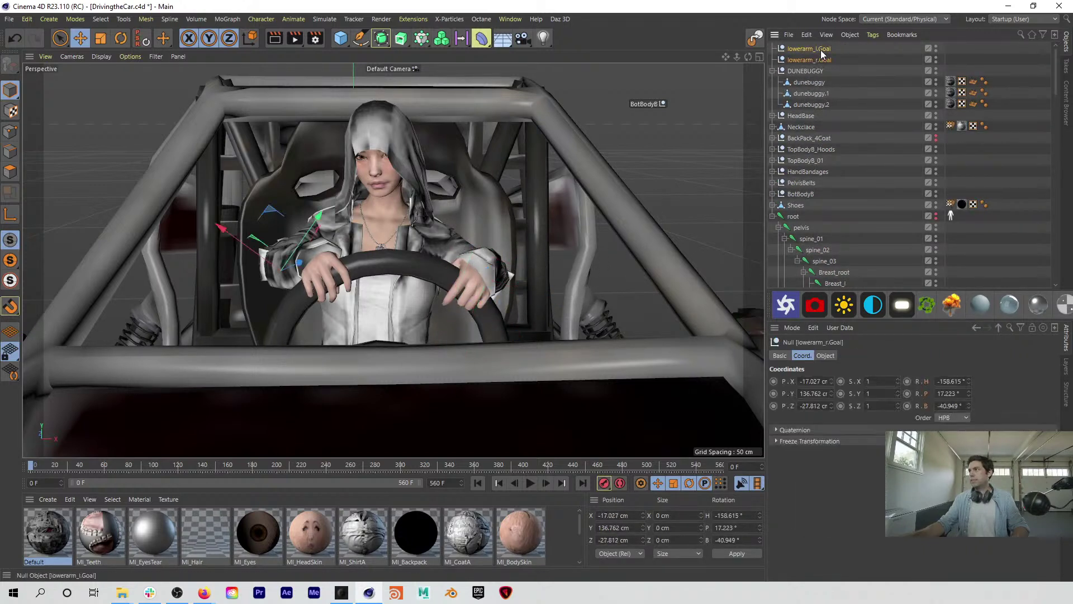
key(Delete)
Step: Delete the remaining IK tags from the upperarm_r and upperarm_l joints
scroll(959, 227, down, 12)
click(950, 138)
key(Delete)
scroll(967, 175, up, 6)
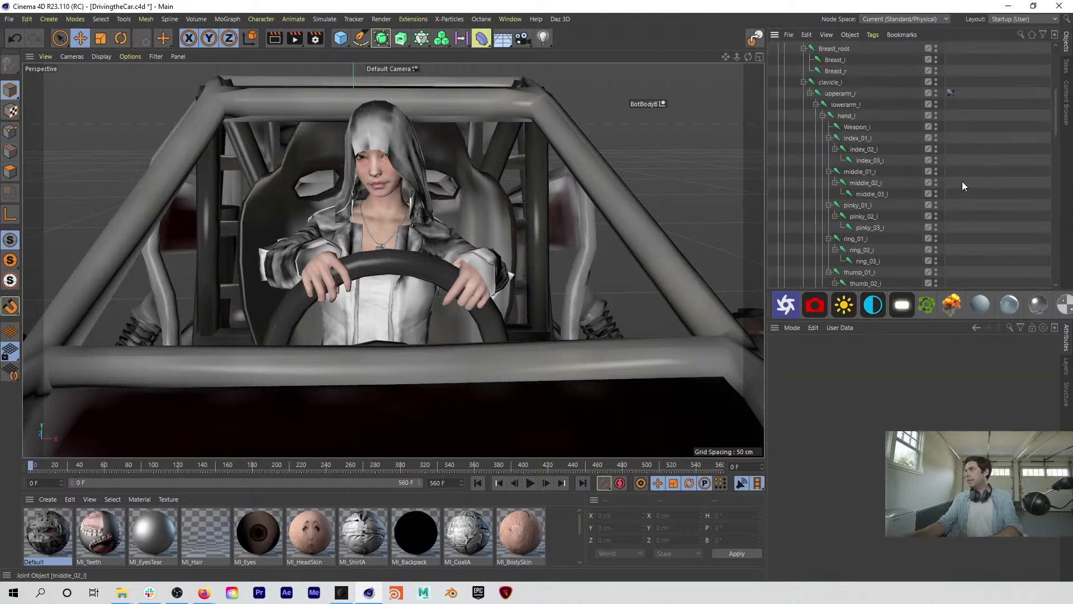
click(950, 91)
key(Delete)
Step: Create a new IK chain on the left arm running from upperarm_l to hand_l
click(844, 94)
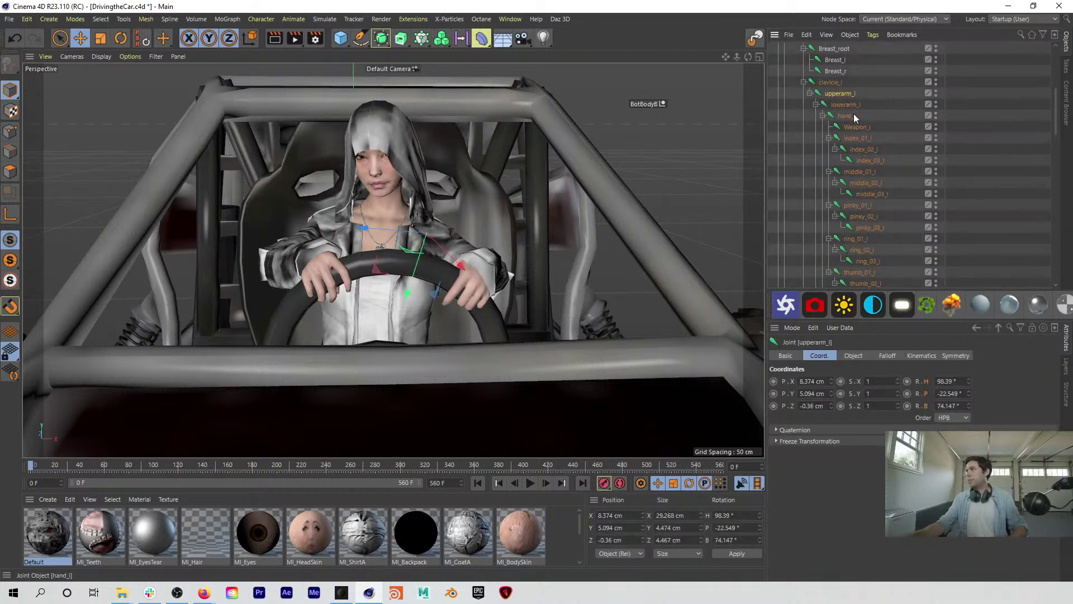
ctrl+click(852, 114)
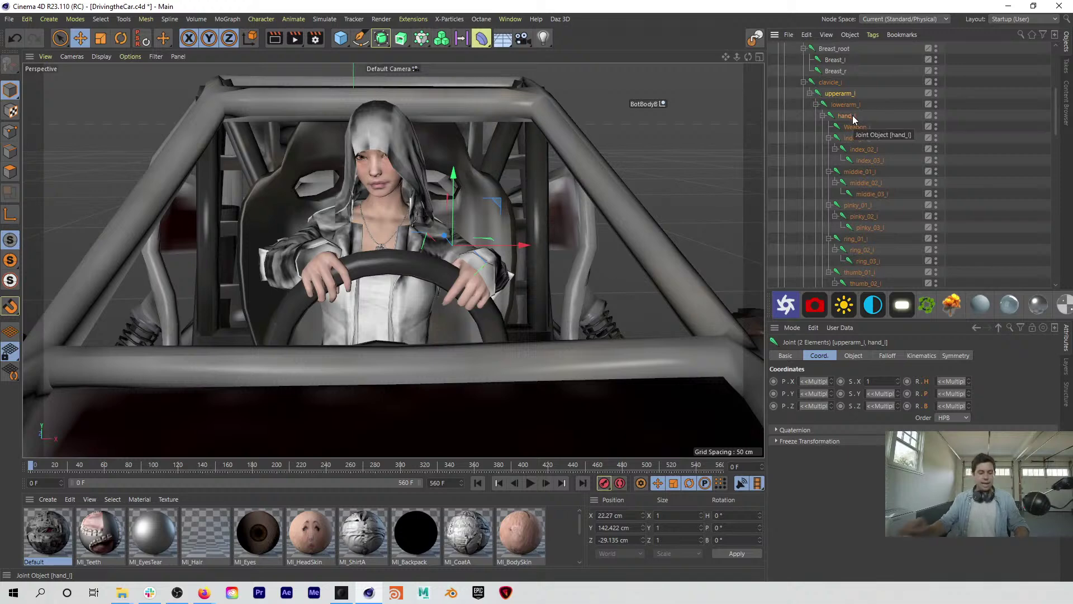
key(shift+c)
text(create)
key(Return)
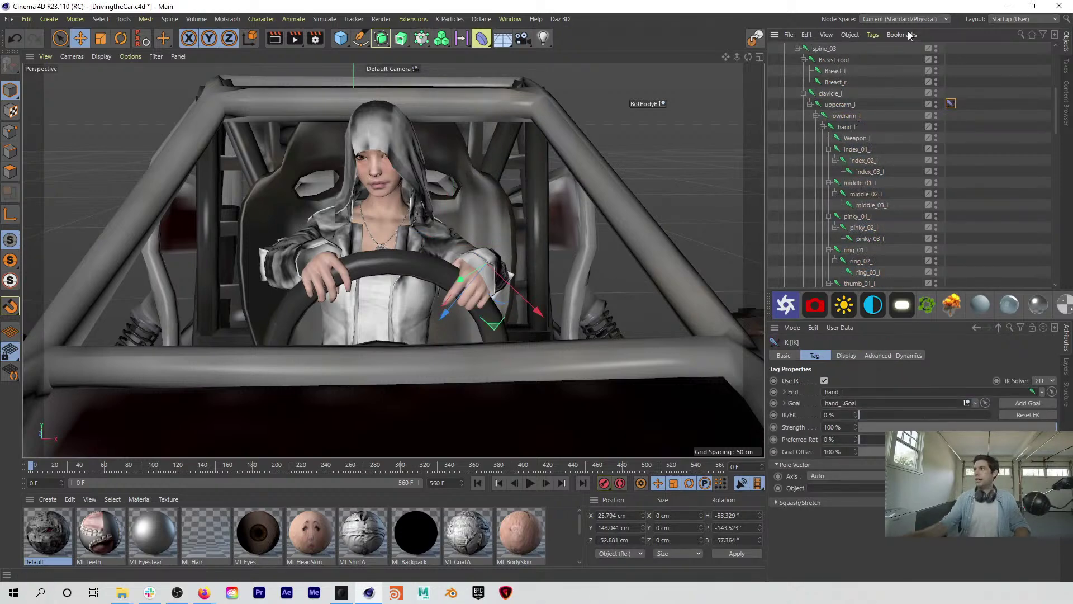
scroll(904, 66, up, 6)
key(e)
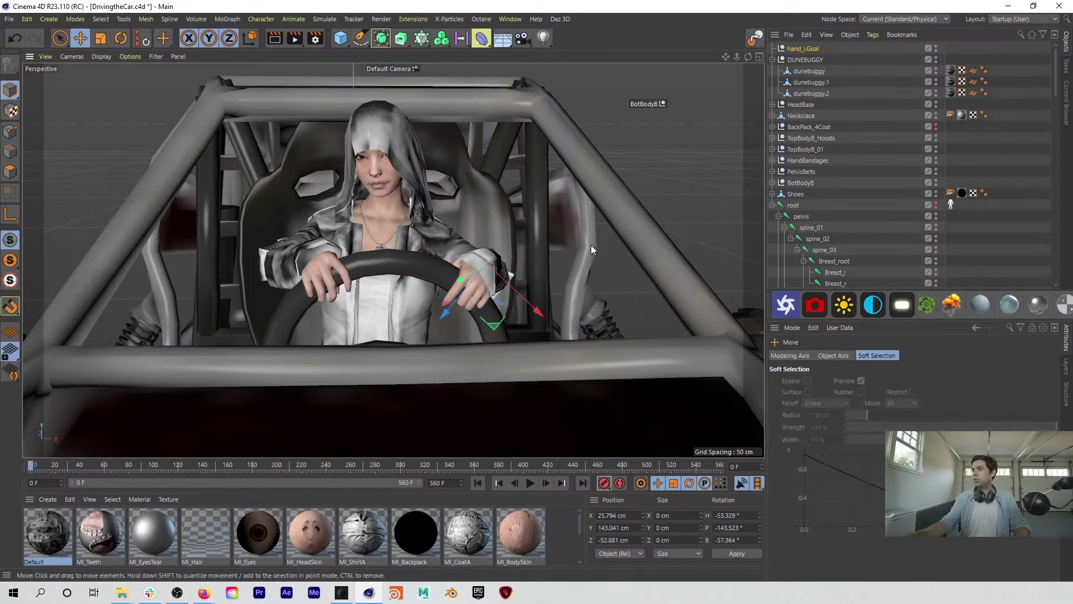
Step: Create a matching IK chain on the right arm from upperarm_r to hand_r, leaving lowerarm_r out of the selection
scroll(857, 116, down, 15)
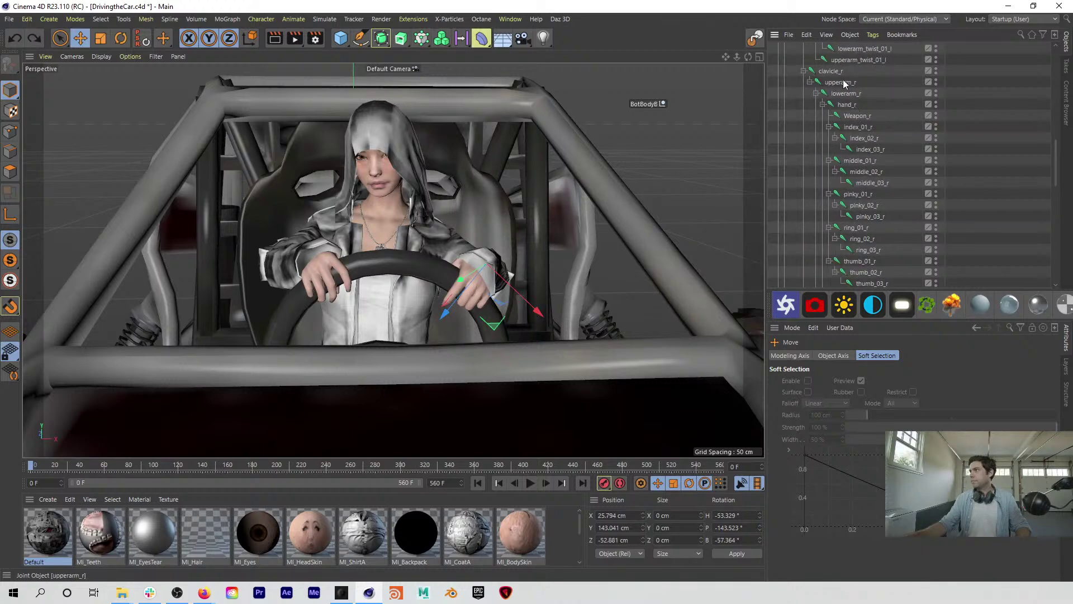
click(845, 83)
shift+click(848, 105)
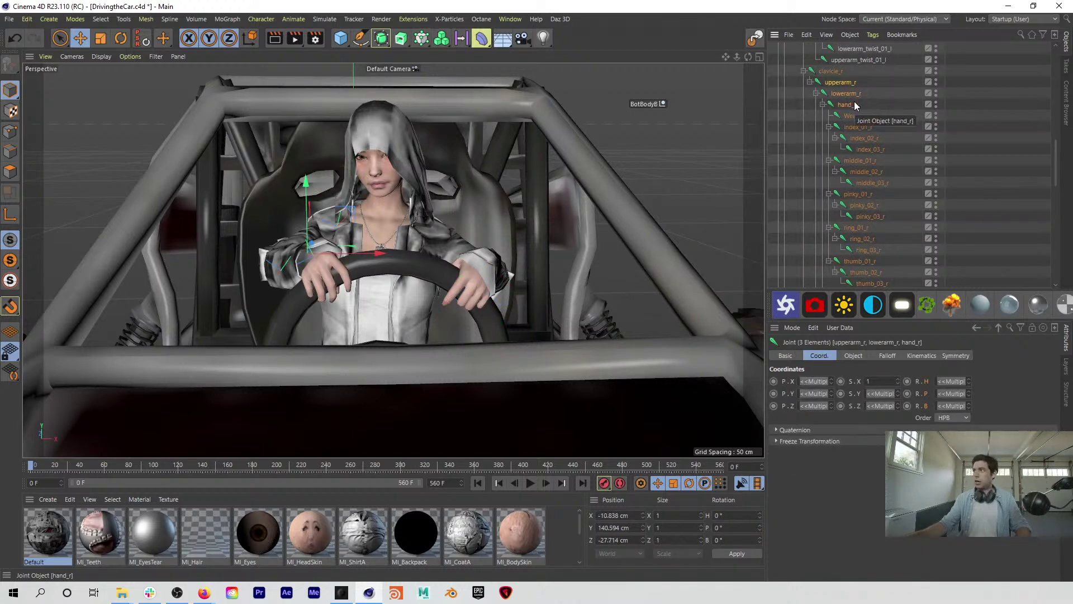
click(845, 83)
ctrl+click(849, 105)
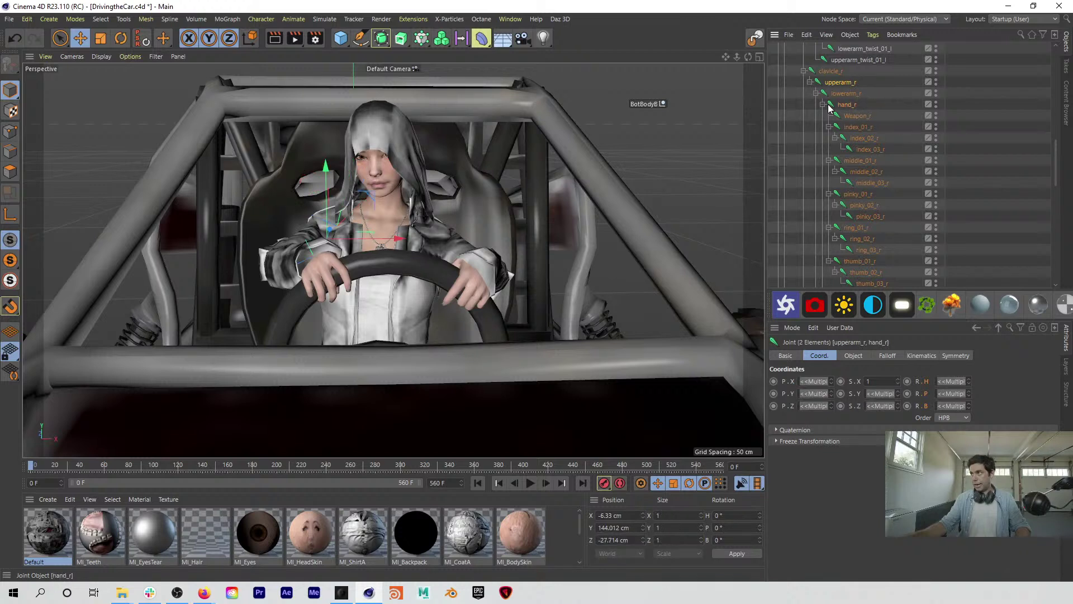
key(shift+c)
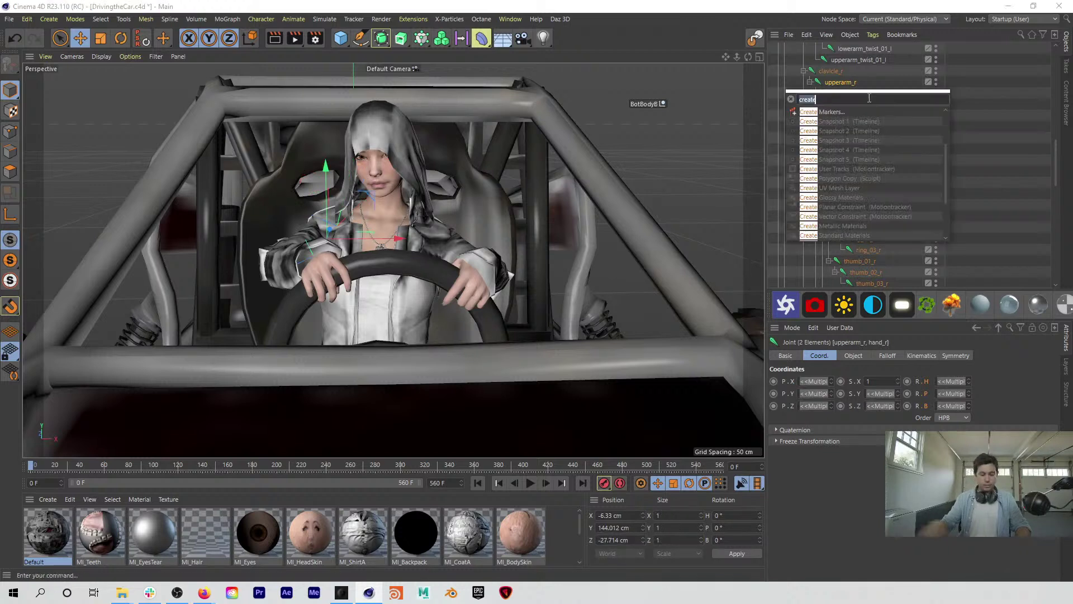
text(create ik)
key(Return)
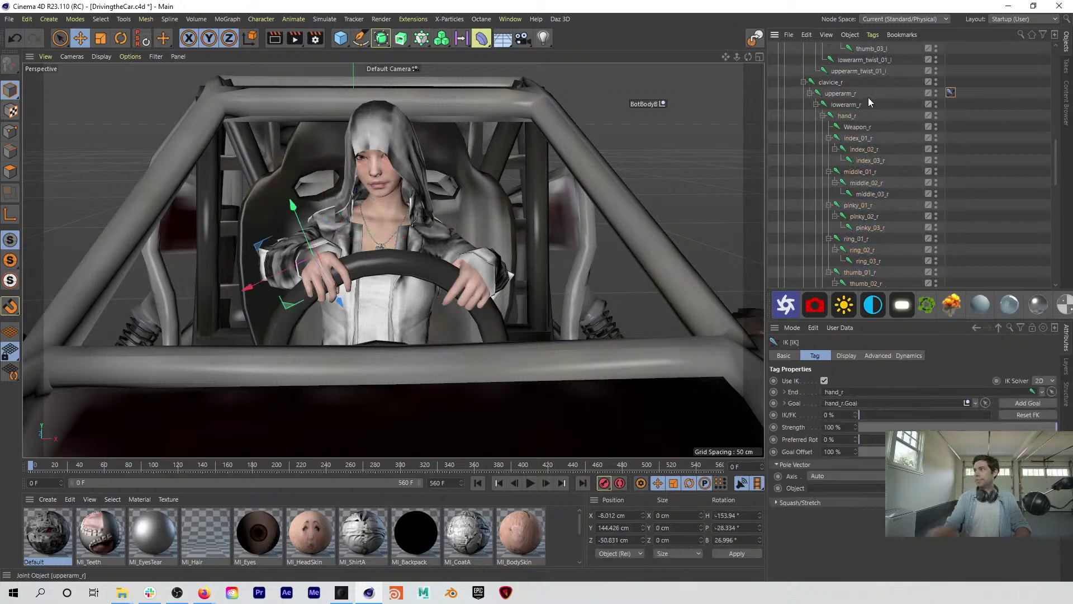
Step: Try moving the hand_r.Goal and hand_l.Goal nulls together to test both arms, and undo the move
scroll(895, 141, up, 10)
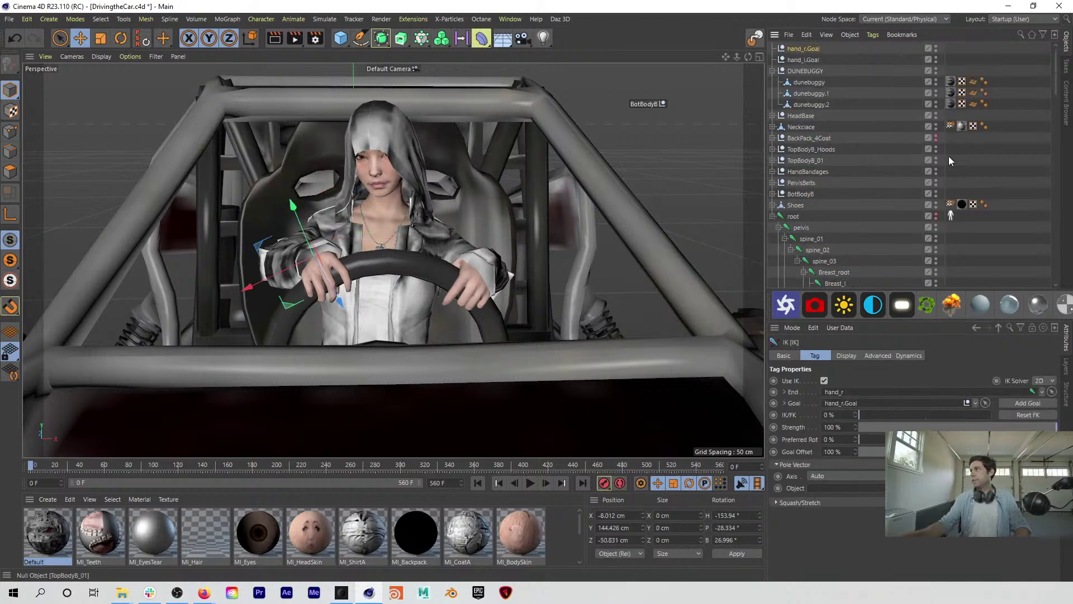
ctrl+click(795, 61)
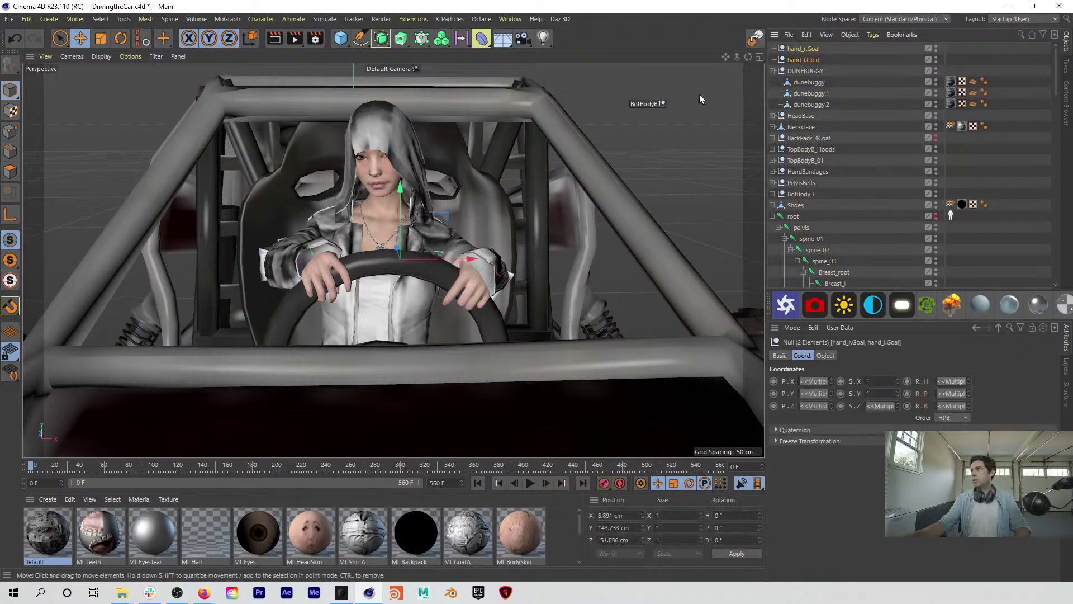
key(e)
drag(481, 202, 470, 146)
key(ctrl+z)
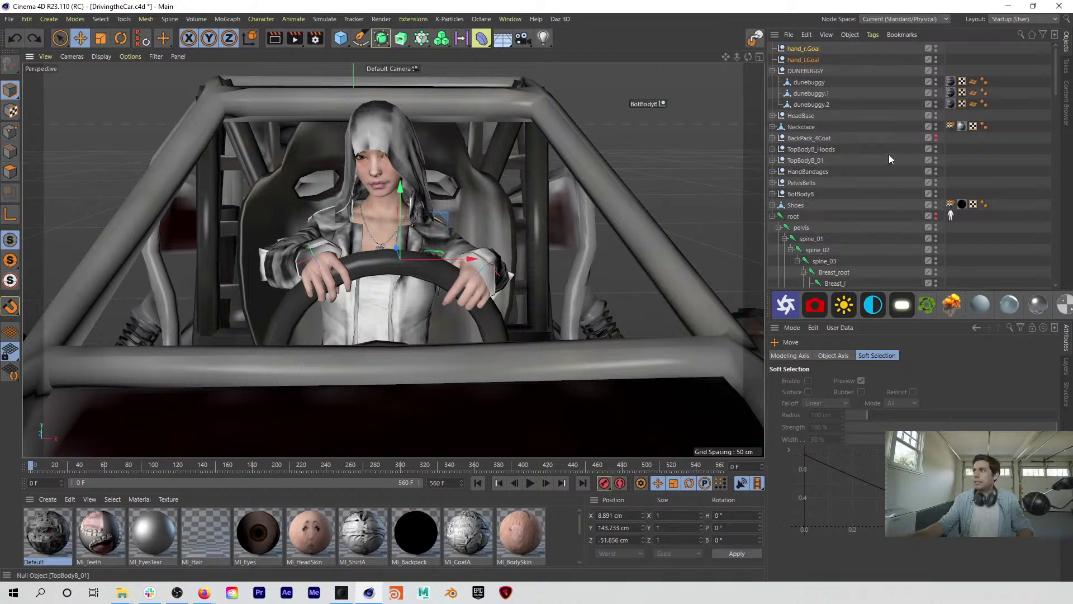
Step: Parent the hand_r.Goal and hand_l.Goal nulls under the steering wheel object dunebuggy.1
click(996, 169)
click(804, 59)
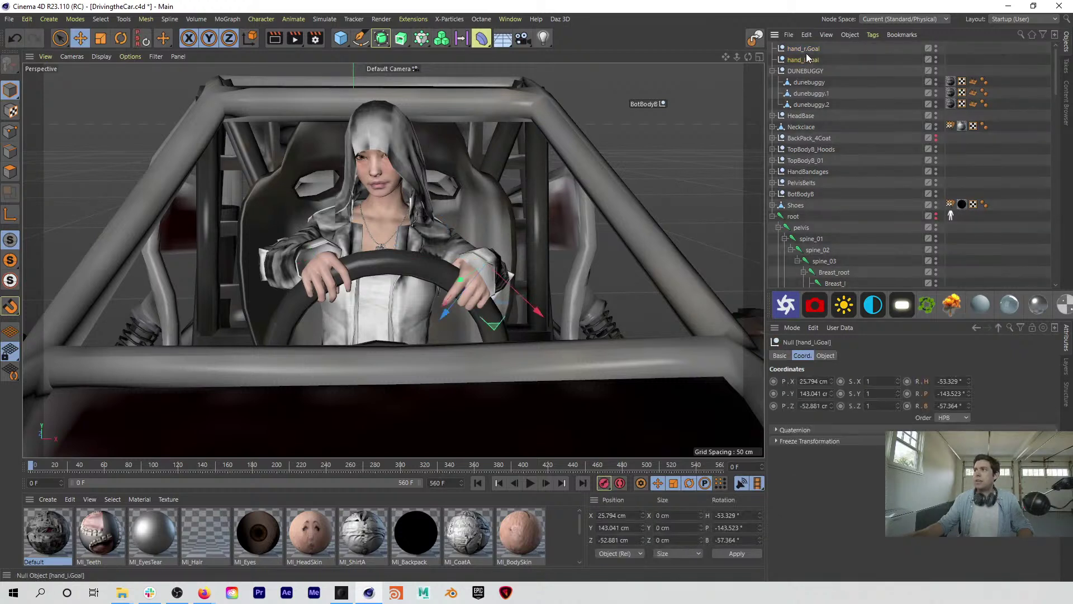
click(806, 50)
click(801, 61)
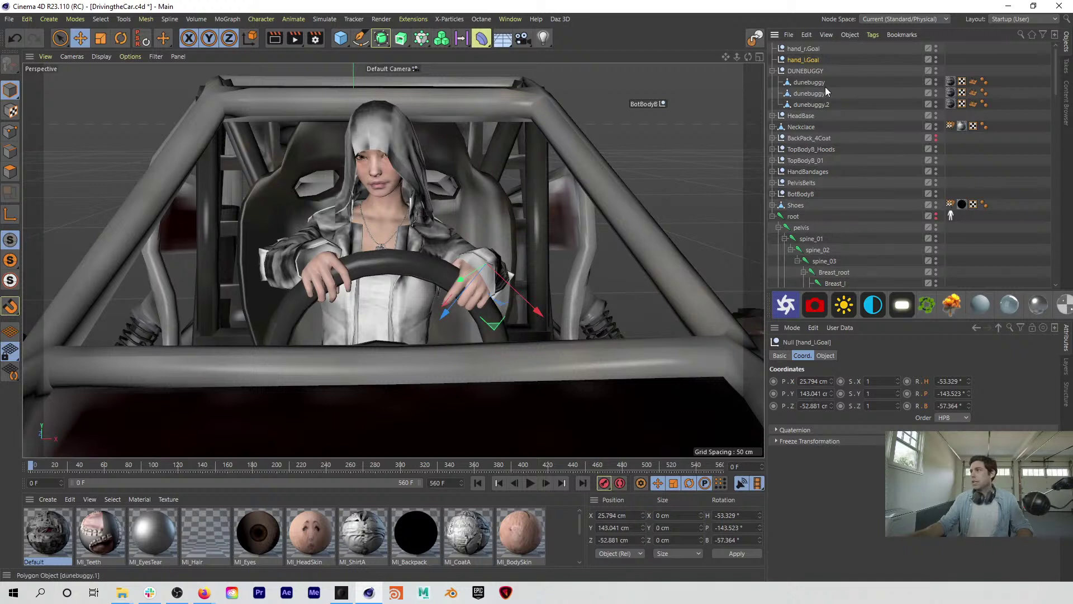
shift+click(803, 50)
drag(800, 62, 809, 93)
Step: Try rotating the steering wheel dunebuggy.1 with the hand goals attached, restoring its original rotation
click(813, 71)
key(r)
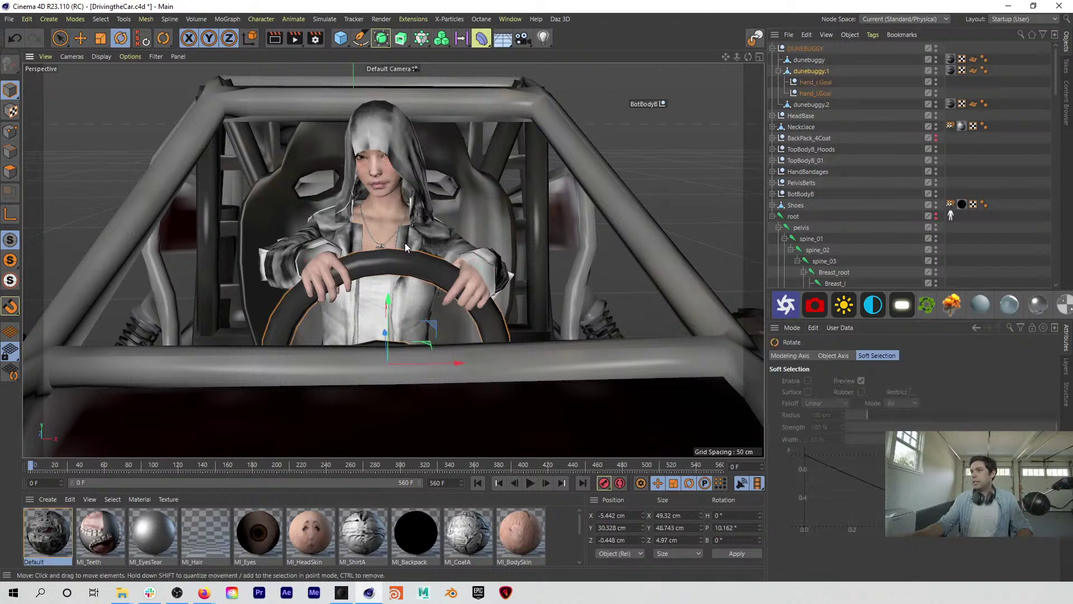
drag(405, 334, 390, 322)
mouse_move(394, 324)
mouse_down()
mouse_move(390, 334)
mouse_move(398, 320)
mouse_up()
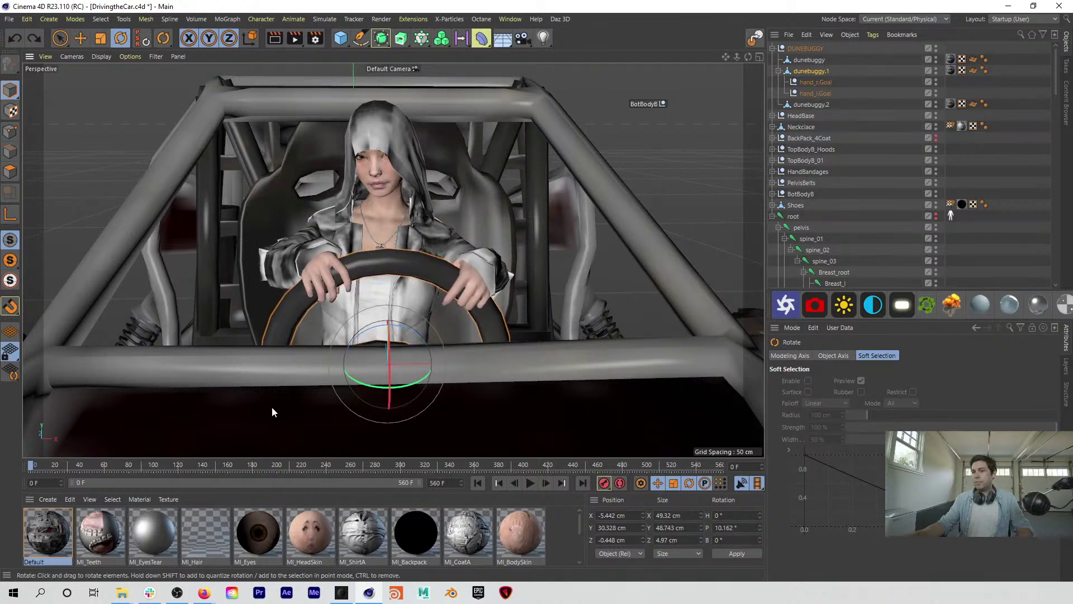
Step: Take hand_r.Goal and hand_l.Goal out of dunebuggy.1 and place them above DUNEBUGGY in the hierarchy
click(820, 94)
shift+click(819, 83)
drag(819, 82, 818, 49)
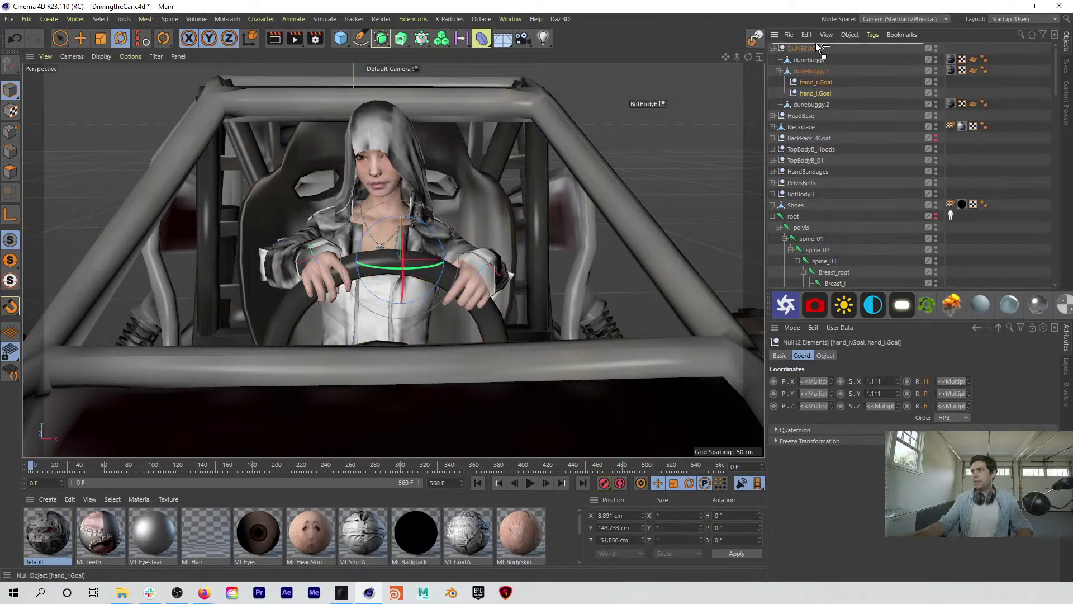
Step: Record a starting keyframe for the steering wheel dunebuggy.1 at frame 0 and play the animation
click(811, 94)
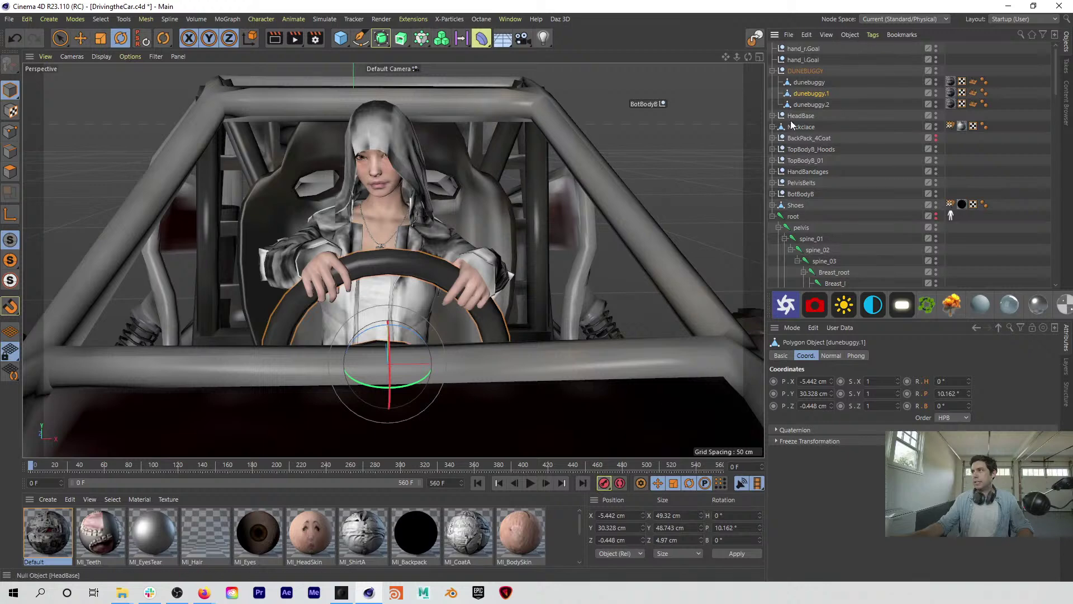
click(604, 483)
mouse_move(32, 465)
mouse_down()
mouse_move(314, 476)
mouse_move(31, 464)
mouse_up()
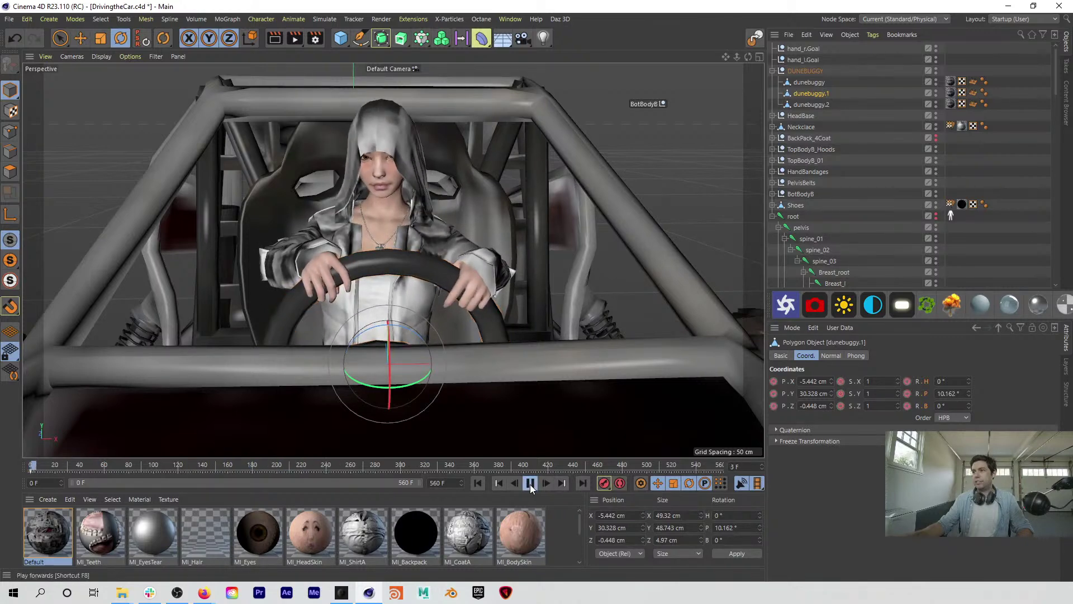
click(530, 483)
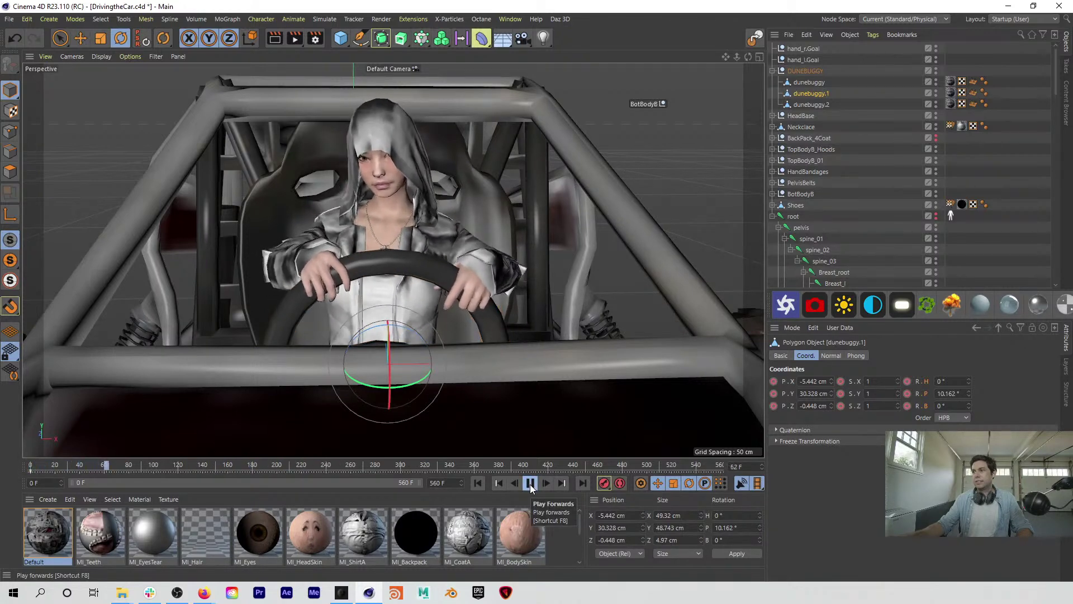
click(530, 483)
Step: Try a slight turn of the steering wheel dunebuggy.1 at frame 34, and undo the last change
drag(112, 465, 72, 468)
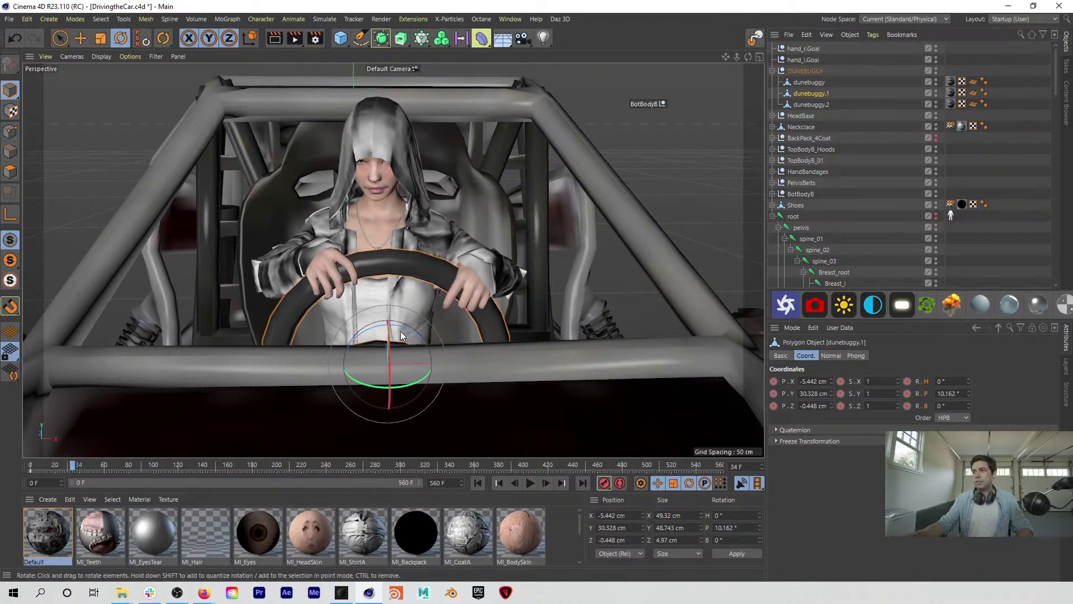
drag(397, 330, 367, 341)
click(112, 463)
key(ctrl+z)
Step: Keyframe small turns of the steering wheel further along the timeline, ending at a bank rotation of about 4.82°
click(133, 465)
click(166, 465)
click(194, 465)
drag(193, 465, 198, 465)
drag(377, 326, 367, 333)
click(230, 465)
Step: Keyframe the steering wheel dunebuggy.1 at a bank rotation of about -0.913° at frame 193 and about 4.477° at frame 222
drag(256, 465, 268, 465)
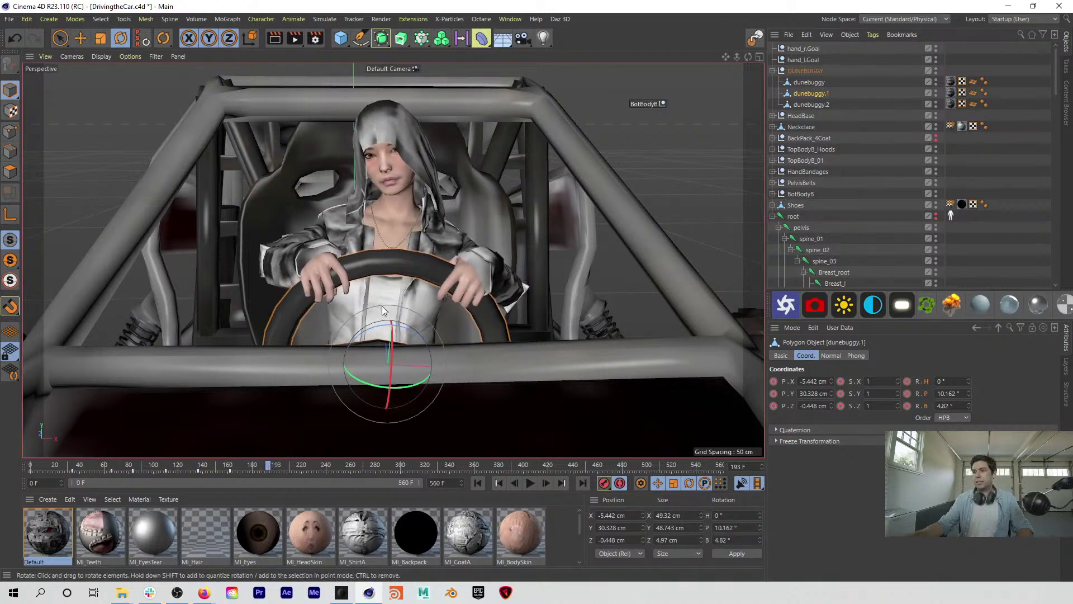
drag(377, 327, 371, 328)
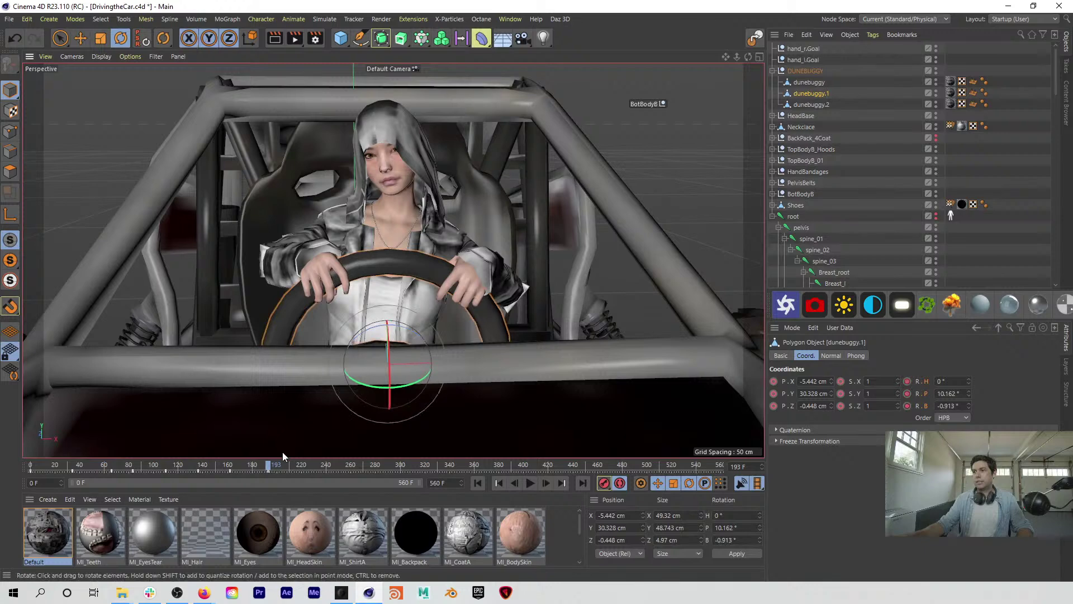
click(302, 465)
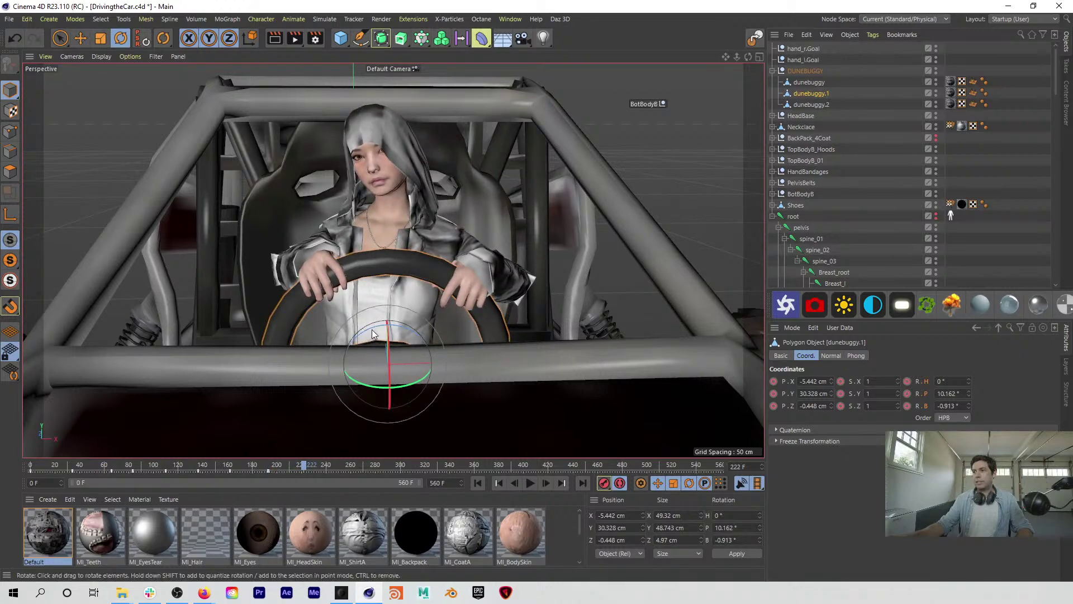
drag(373, 329, 369, 331)
Step: Keyframe the steering wheel at about 8.903° bank at frame 247 and about 1.483° near frame 297, and return to frame 0
click(337, 466)
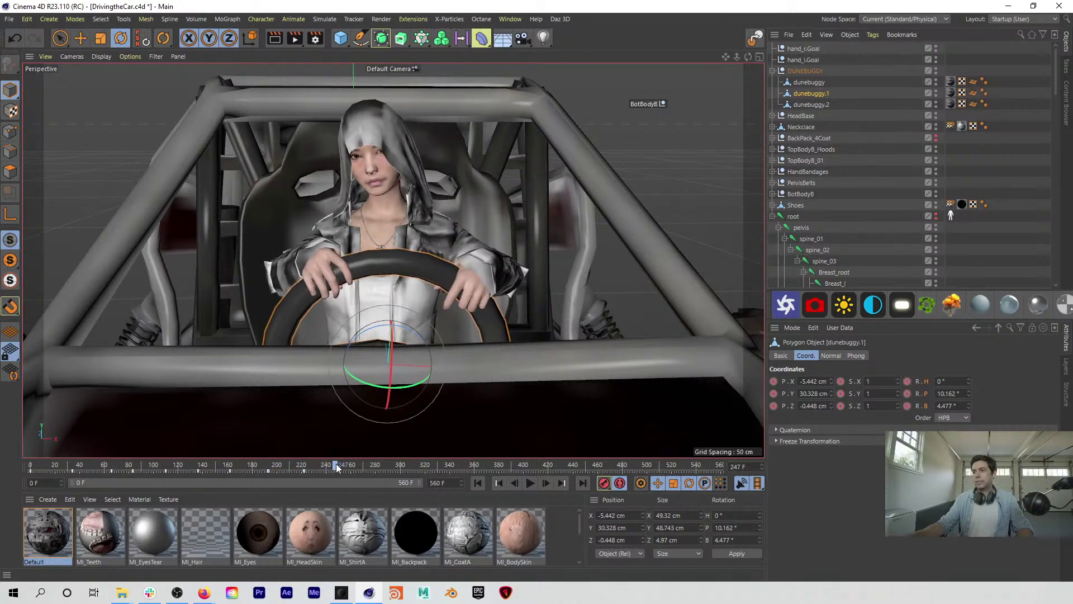
drag(336, 465, 337, 465)
drag(378, 326, 384, 326)
click(367, 465)
drag(368, 468, 388, 468)
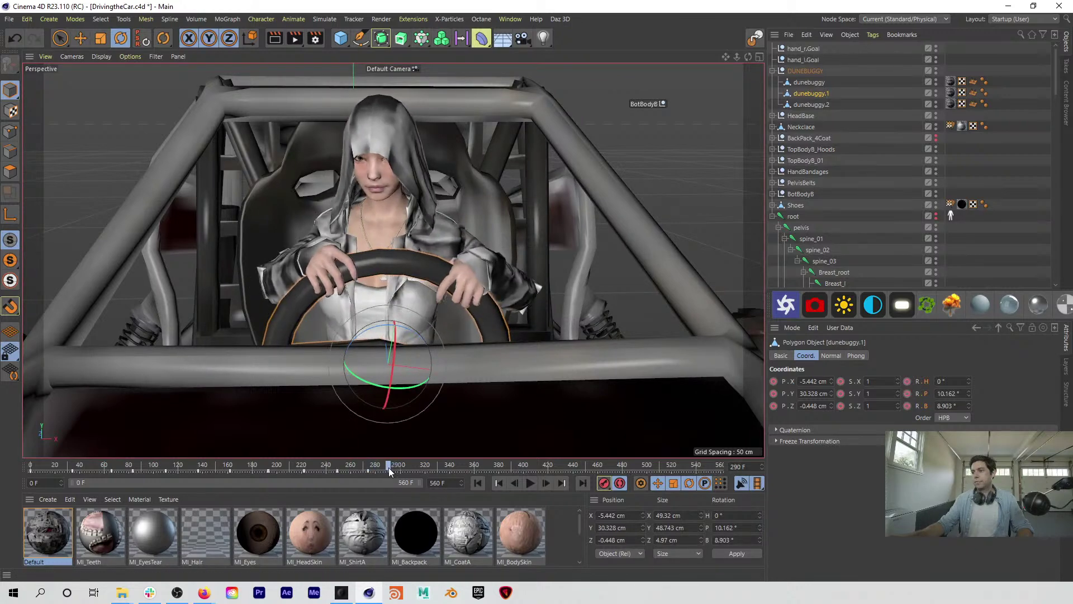
drag(371, 330, 365, 333)
click(478, 483)
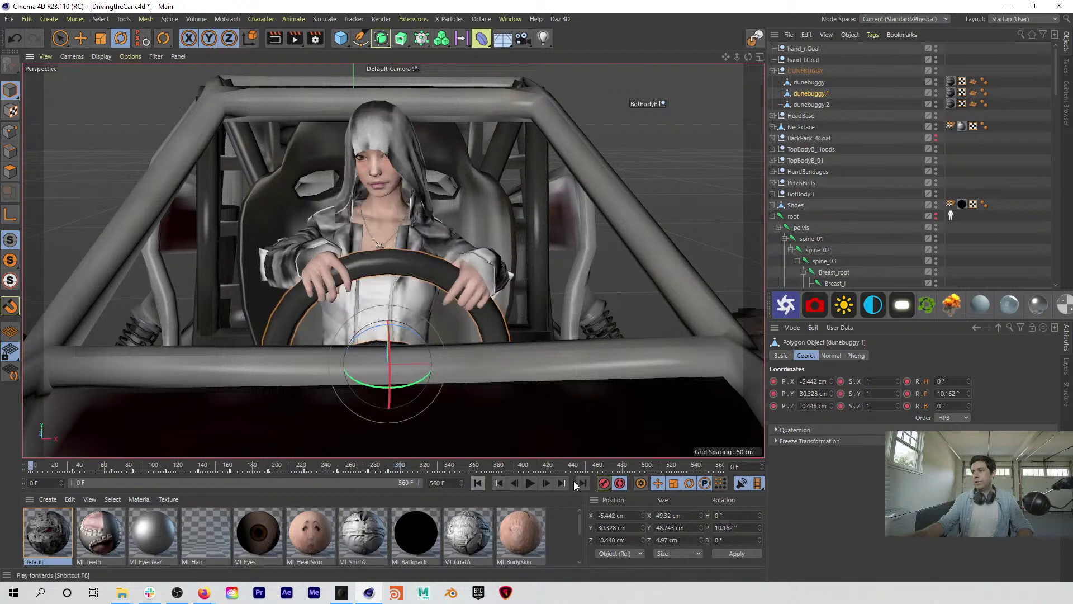
Step: Place hand_r.Goal and hand_l.Goal back under dunebuggy.1 and play the animation
click(819, 61)
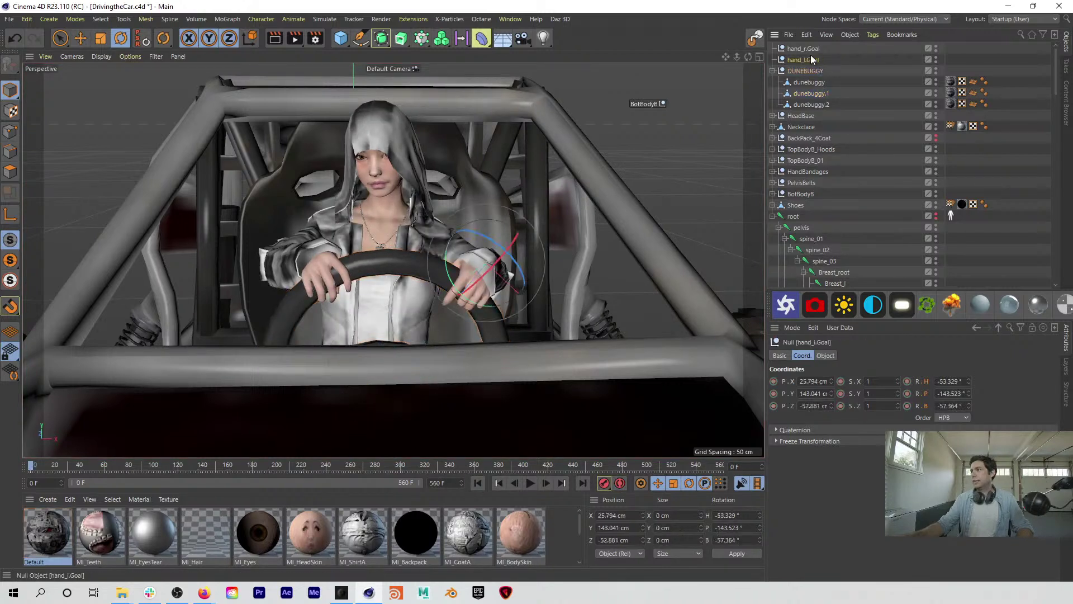
ctrl+click(806, 52)
drag(806, 55, 808, 92)
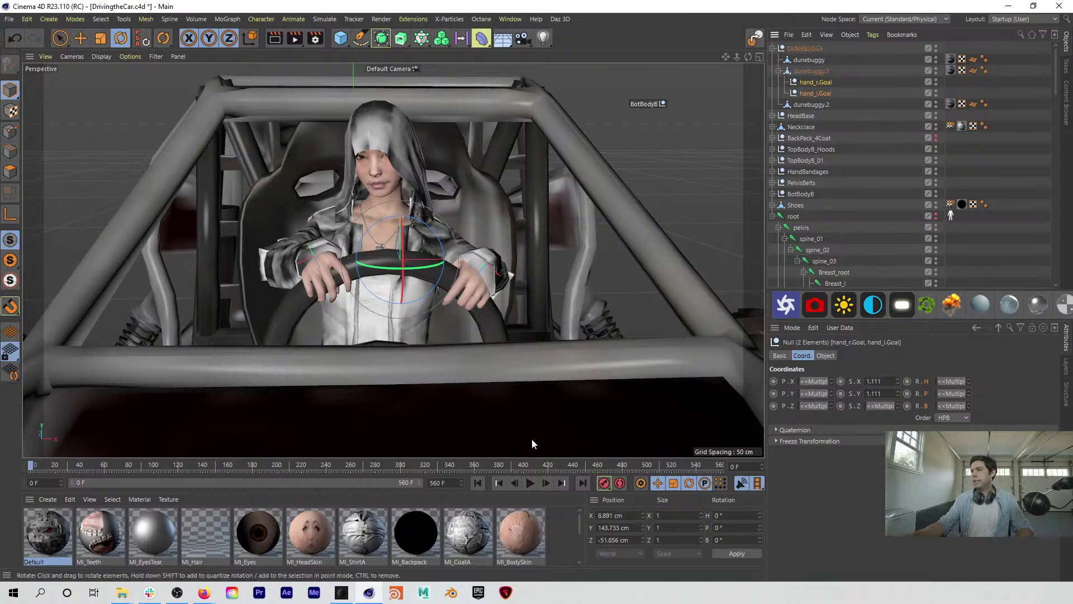
click(530, 483)
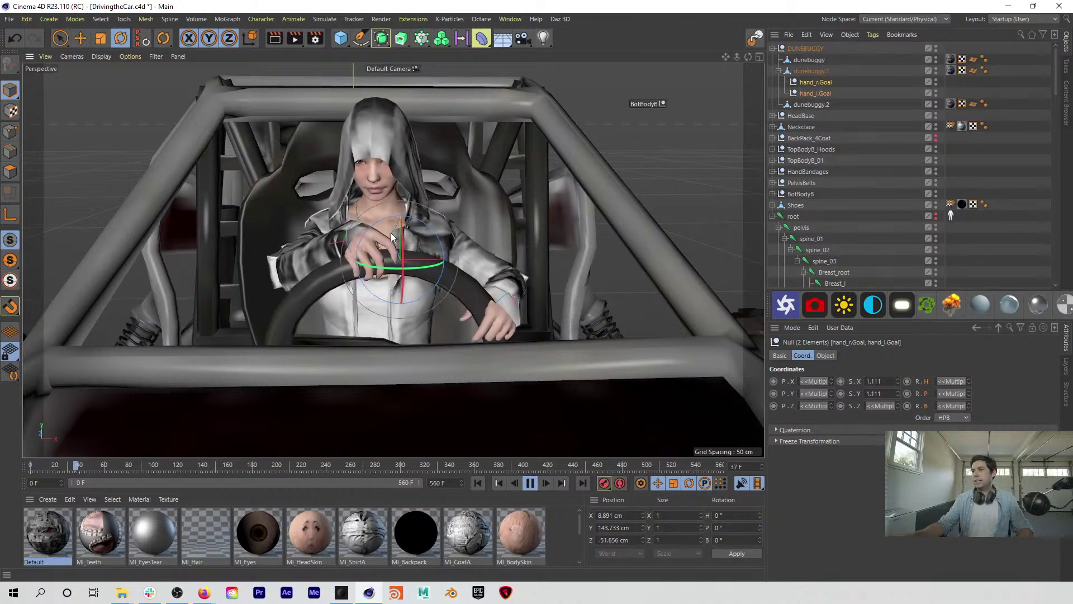
scroll(382, 234, down, 3)
alt+drag(381, 233, 374, 220)
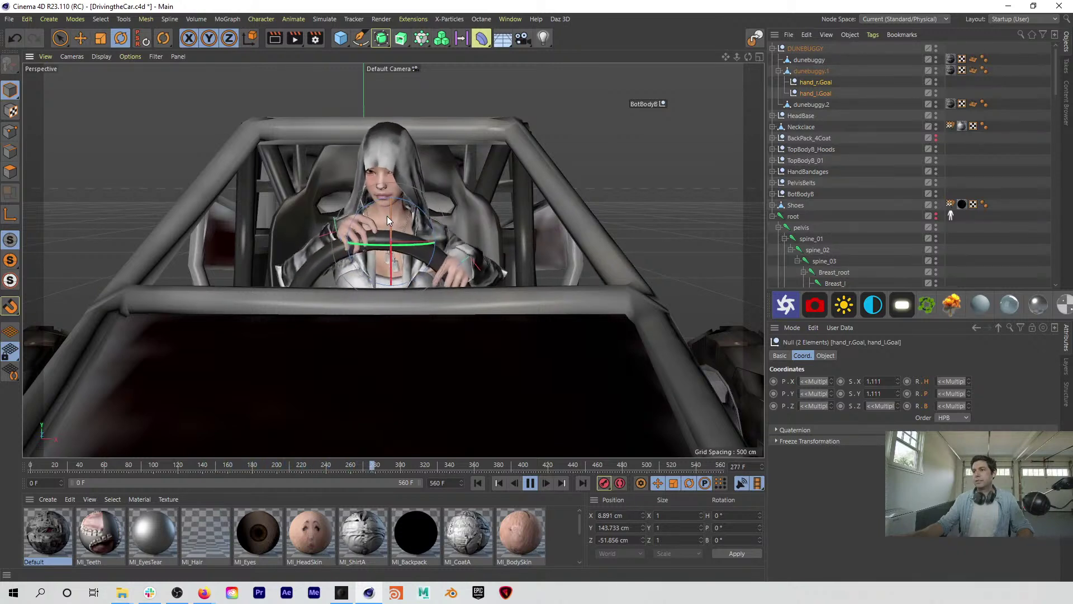
click(478, 483)
Step: Turn the steering wheel dunebuggy.1 to a bank rotation of about -2.432° at frame 34 and record a keyframe
click(815, 71)
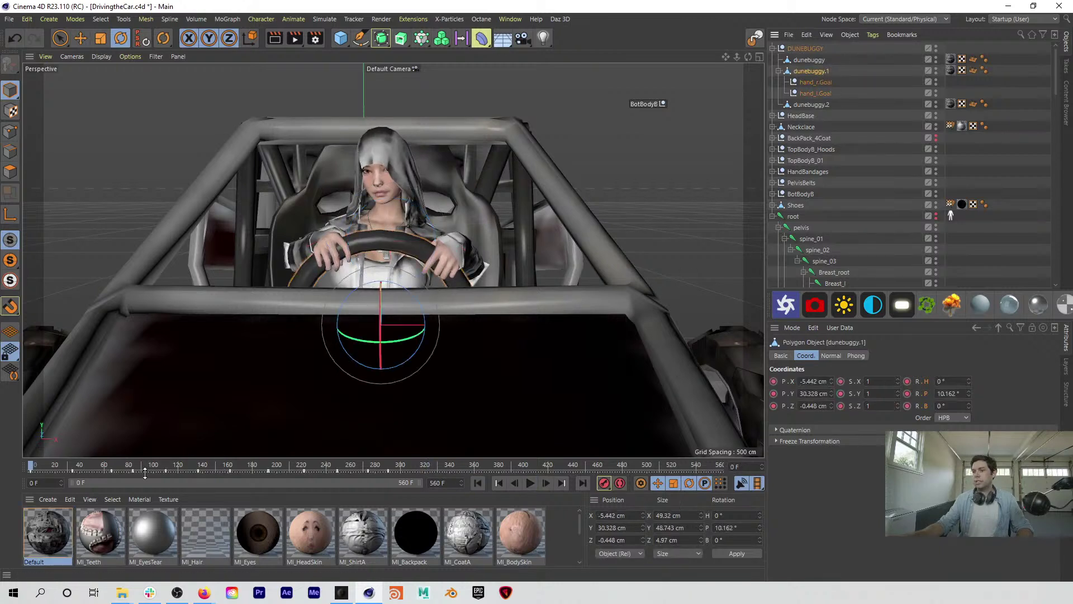
click(56, 466)
drag(56, 465, 72, 467)
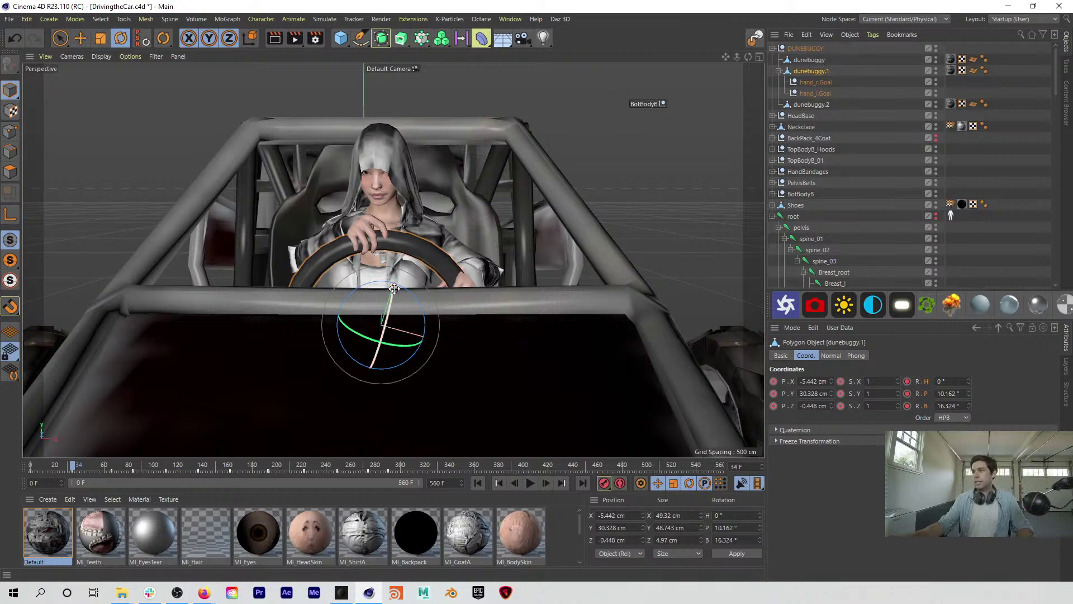
drag(377, 283, 361, 284)
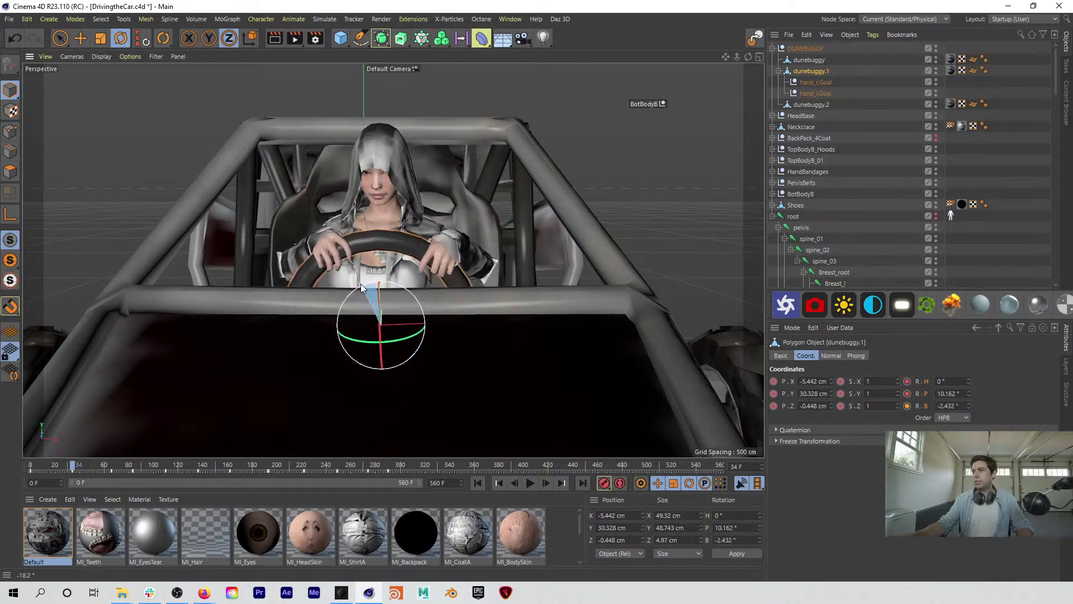
click(605, 484)
Step: Play the steering animation repeatedly from frame 0 and check how the arms and hands follow the wheel
click(530, 483)
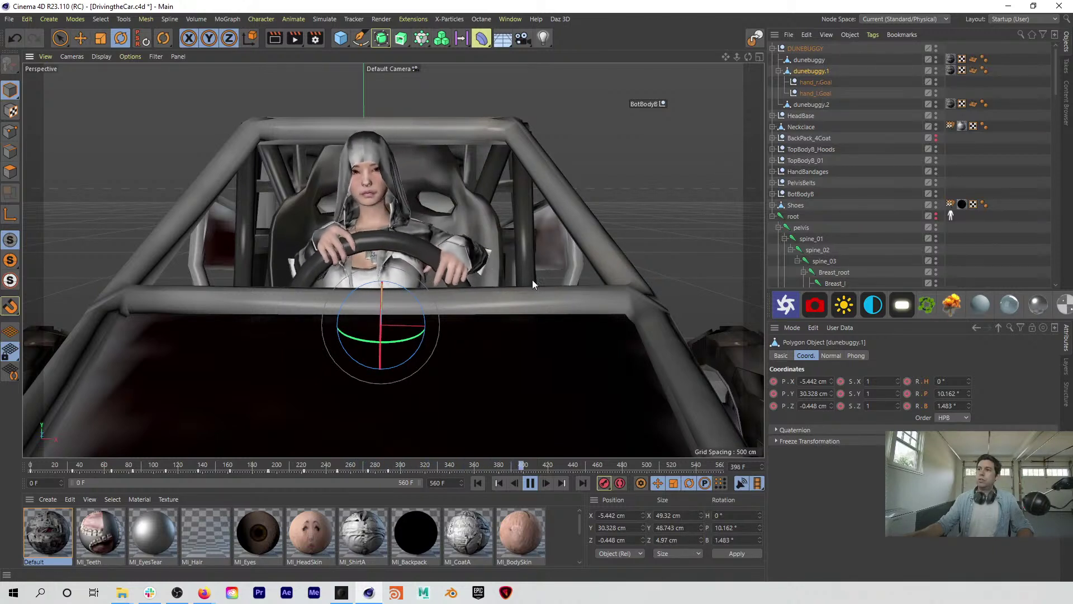
click(530, 483)
click(480, 483)
click(529, 483)
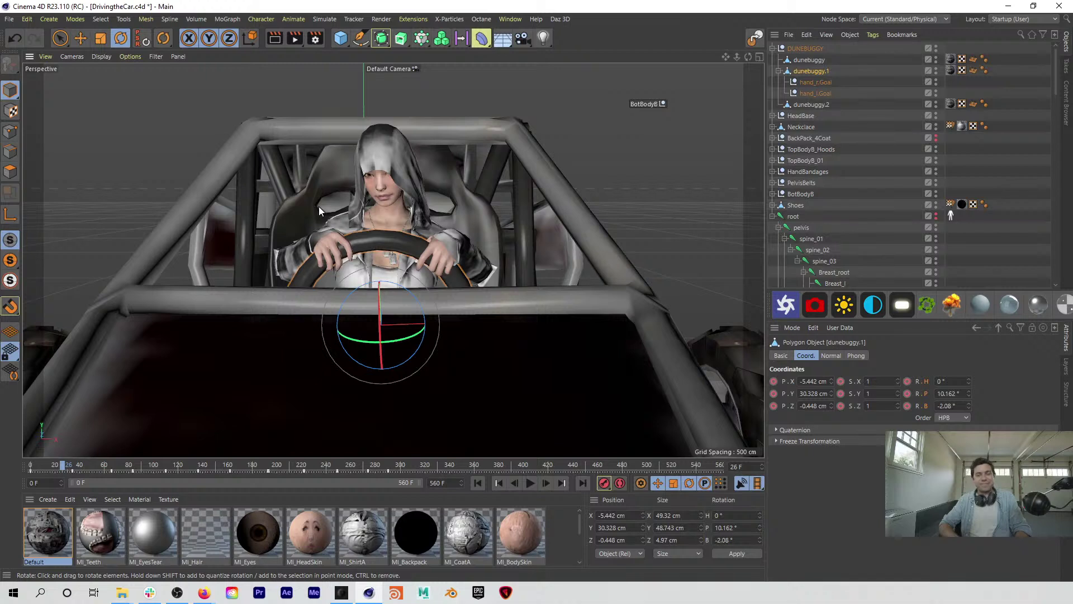
click(531, 483)
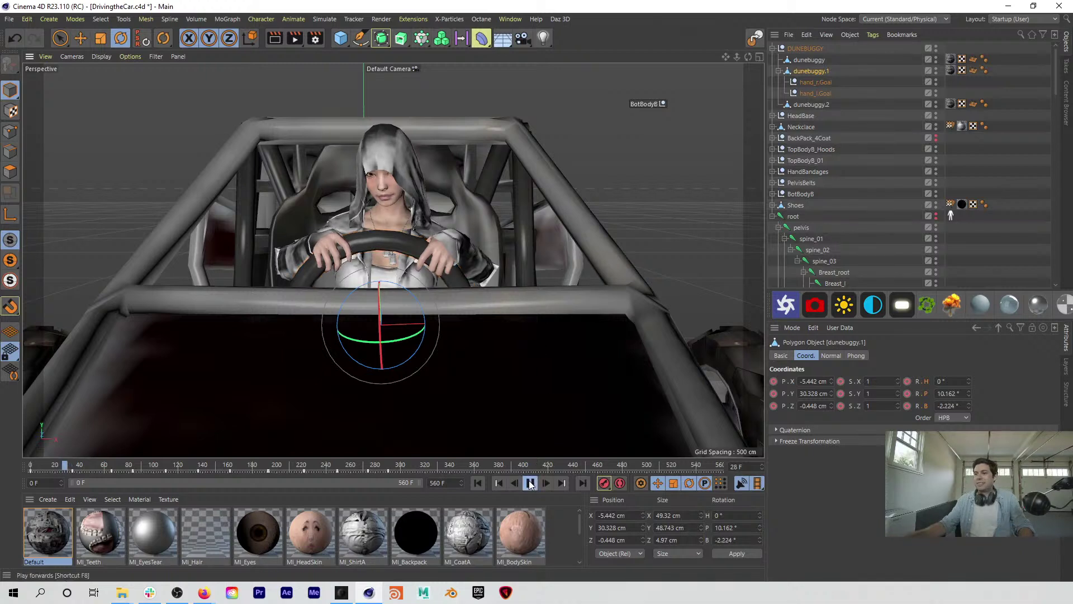
click(527, 484)
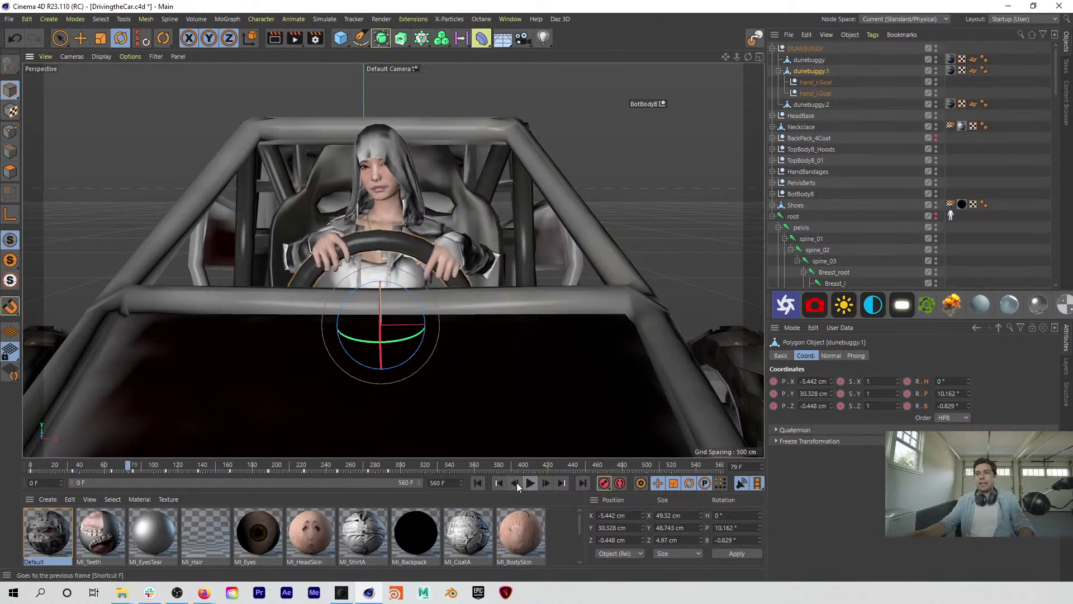
click(477, 483)
click(530, 484)
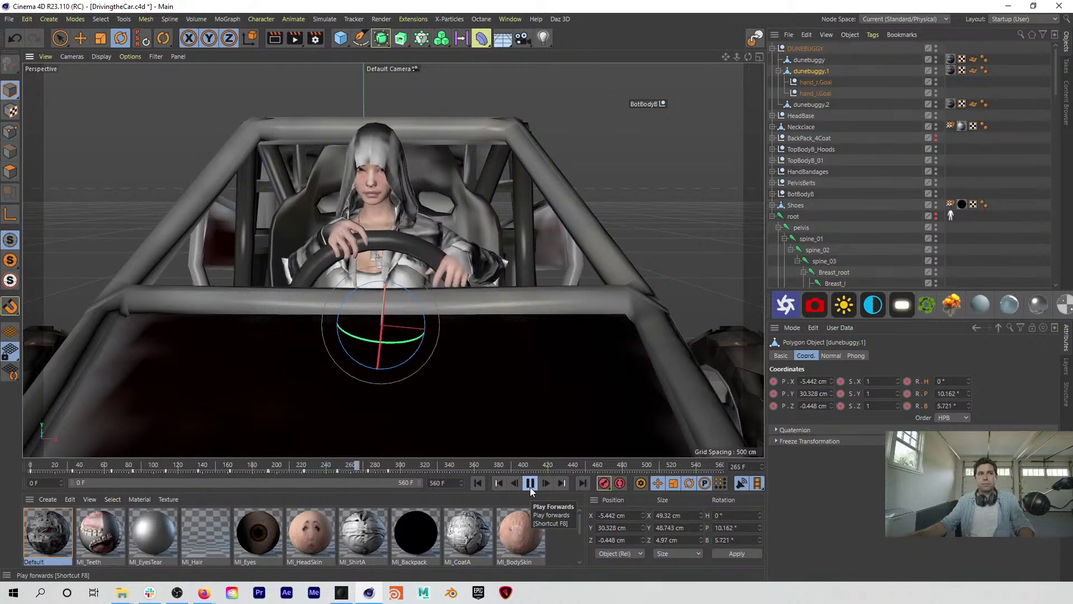
click(530, 486)
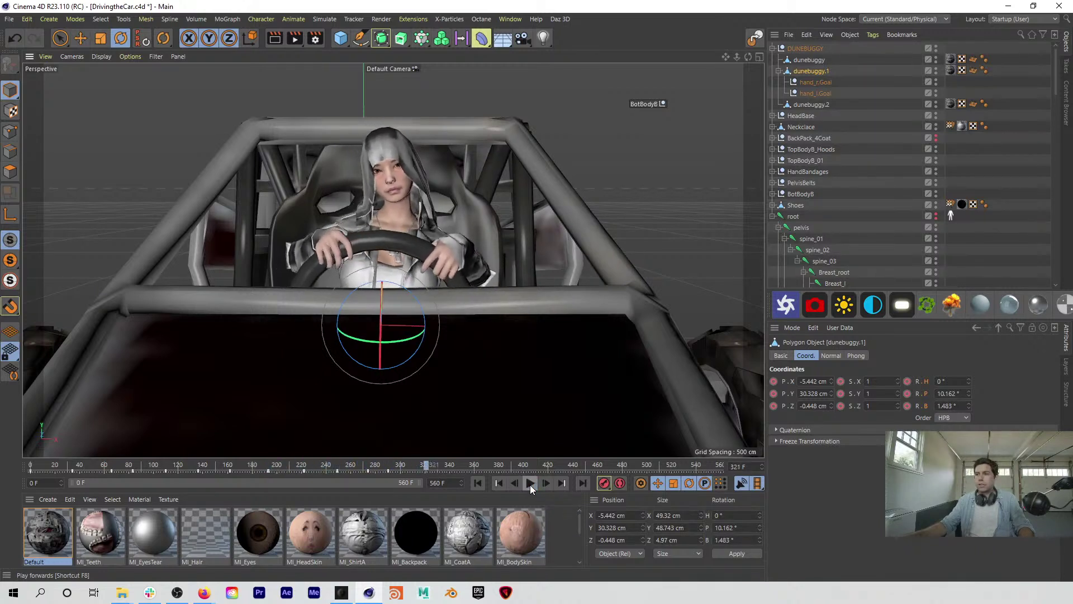
click(476, 483)
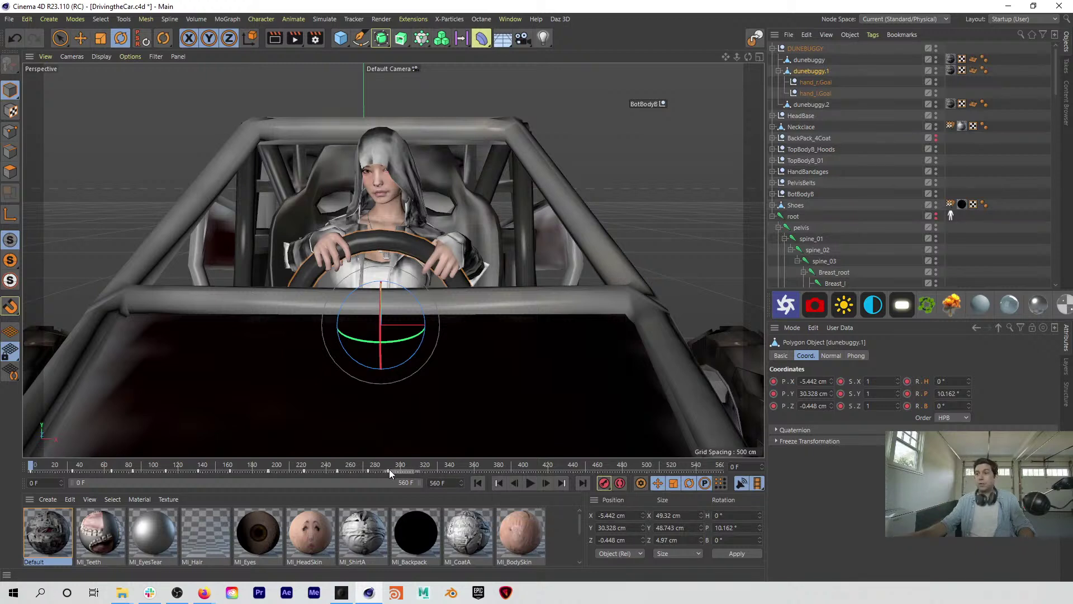
Step: Select the steering wheel's keys at frame 297 and replay the opening part of the animation in short stretches
drag(380, 469, 402, 471)
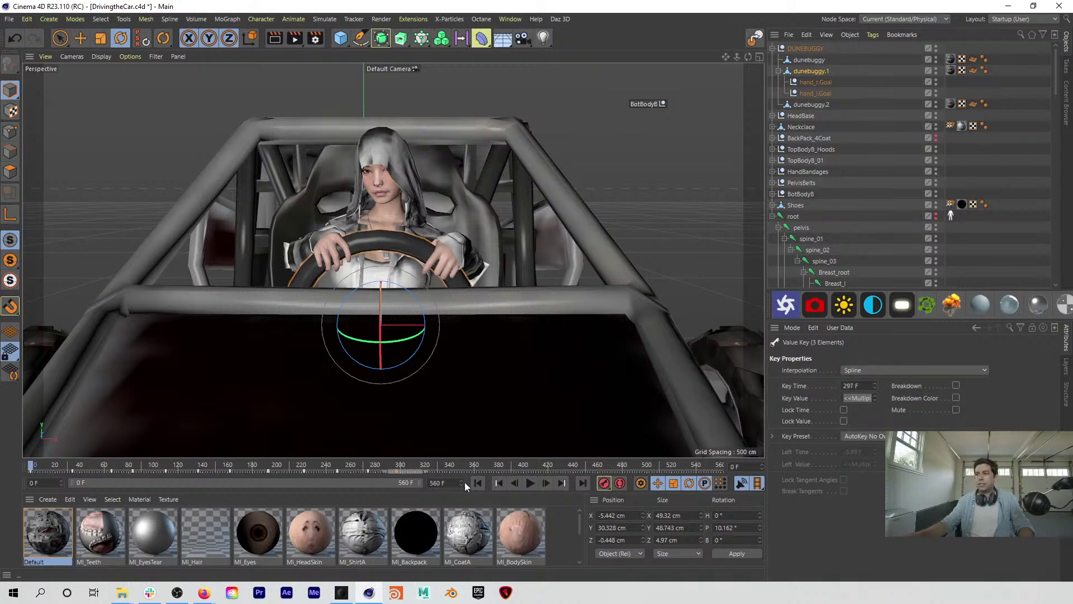
click(530, 483)
click(530, 483)
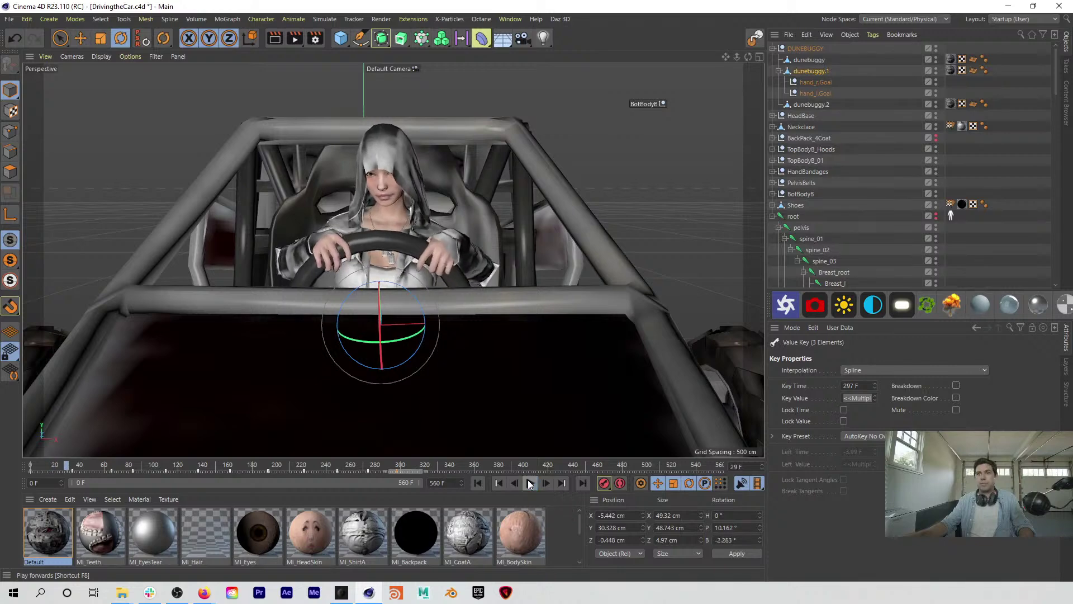
drag(229, 468, 29, 511)
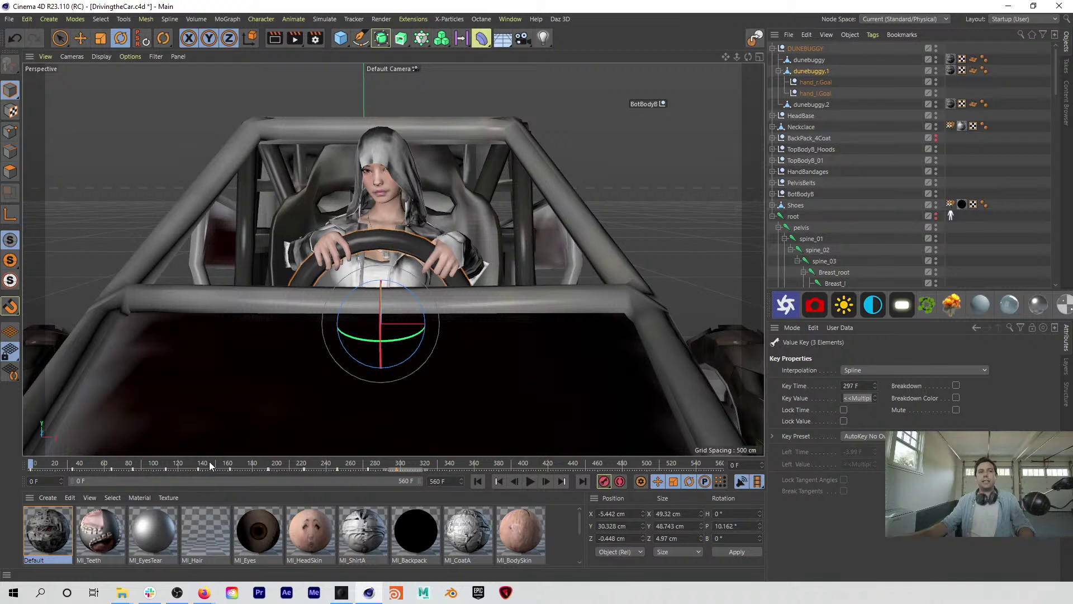
click(531, 485)
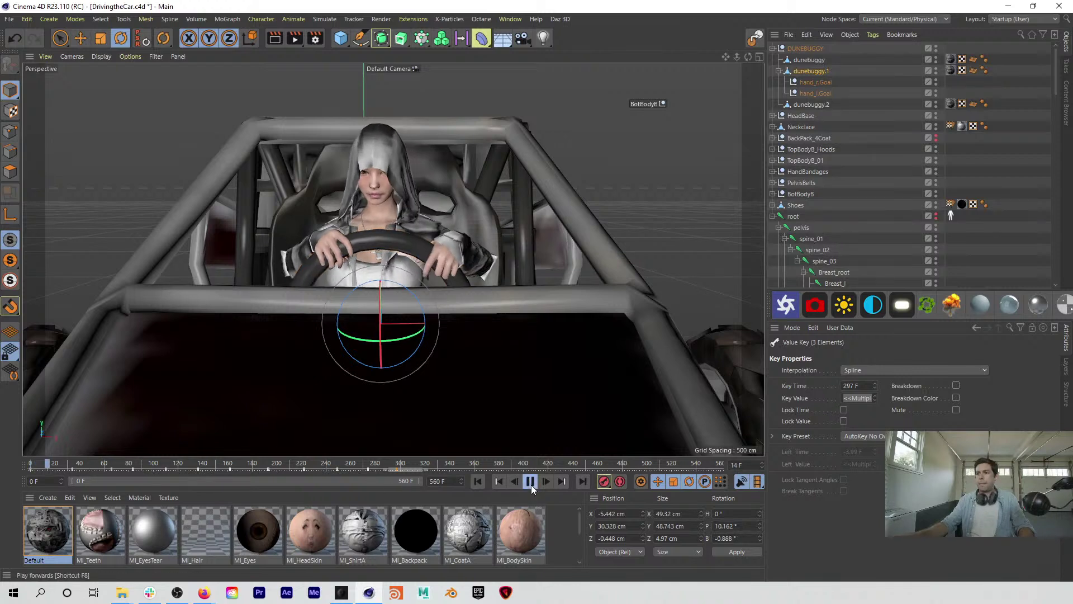
click(534, 482)
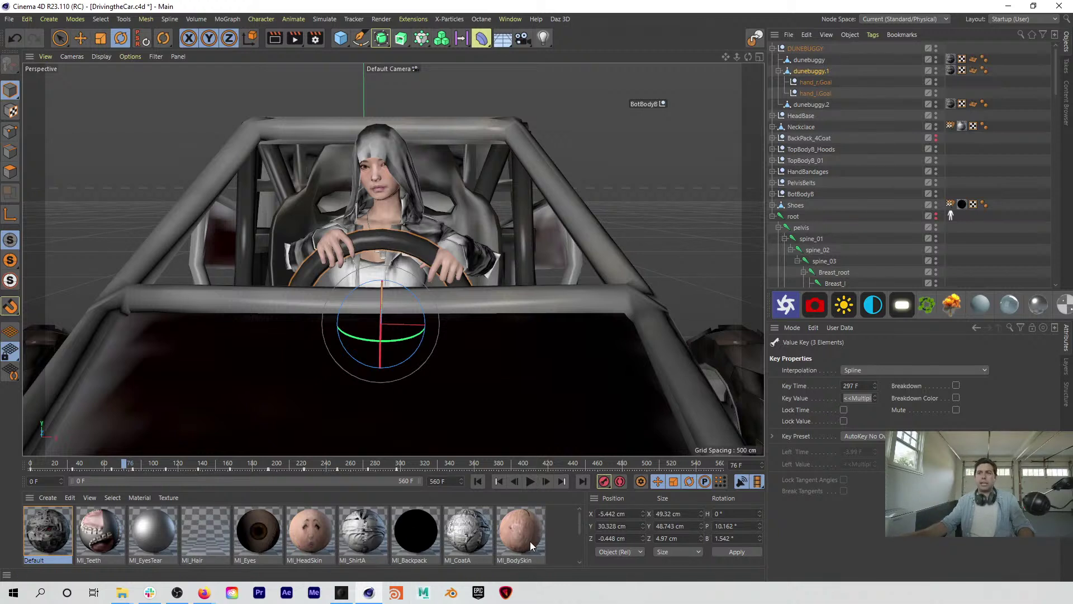
click(532, 484)
click(532, 485)
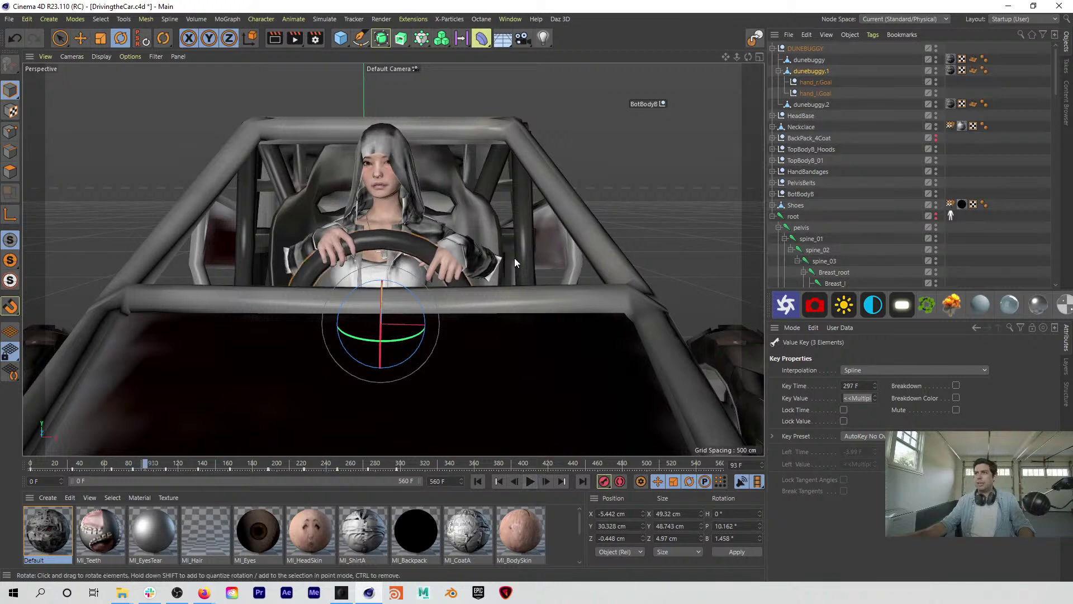
click(476, 485)
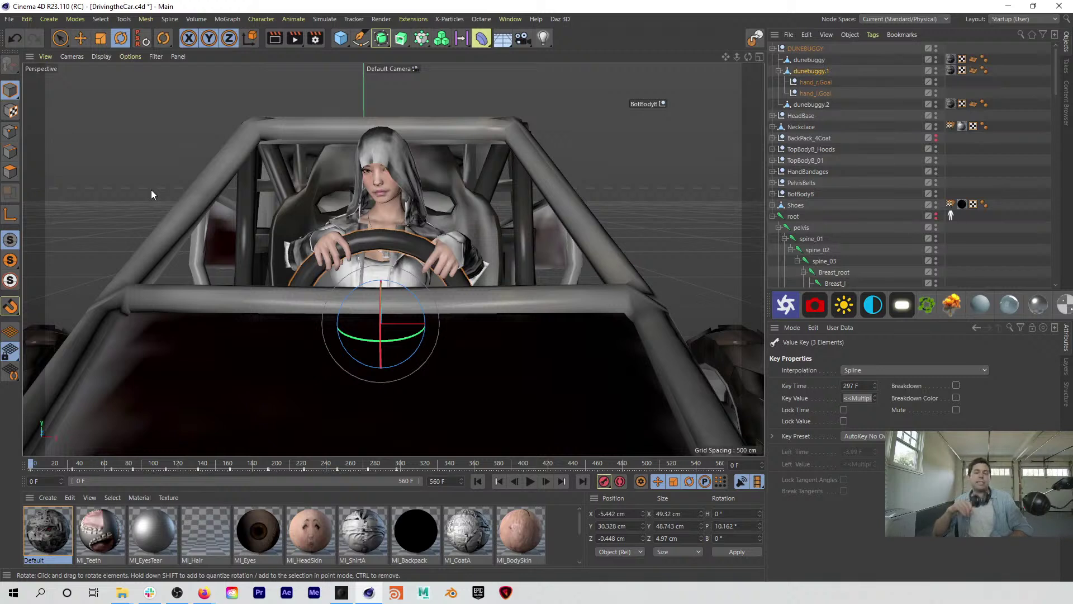
Step: Play and scrub the animation, including a closer view of the driver, to examine the hands' grip on the wheel
click(531, 485)
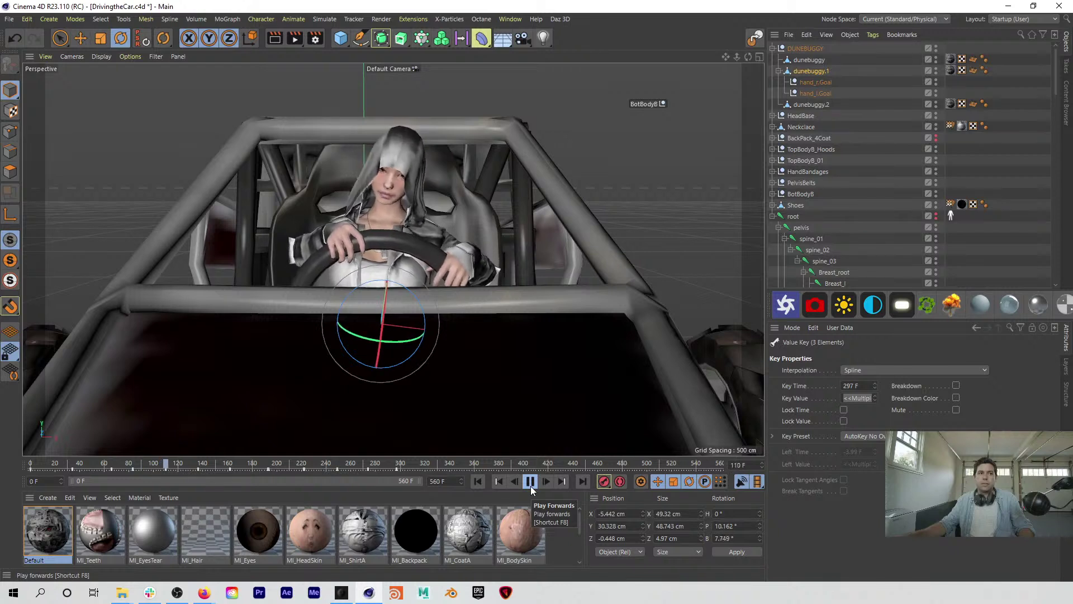
click(531, 485)
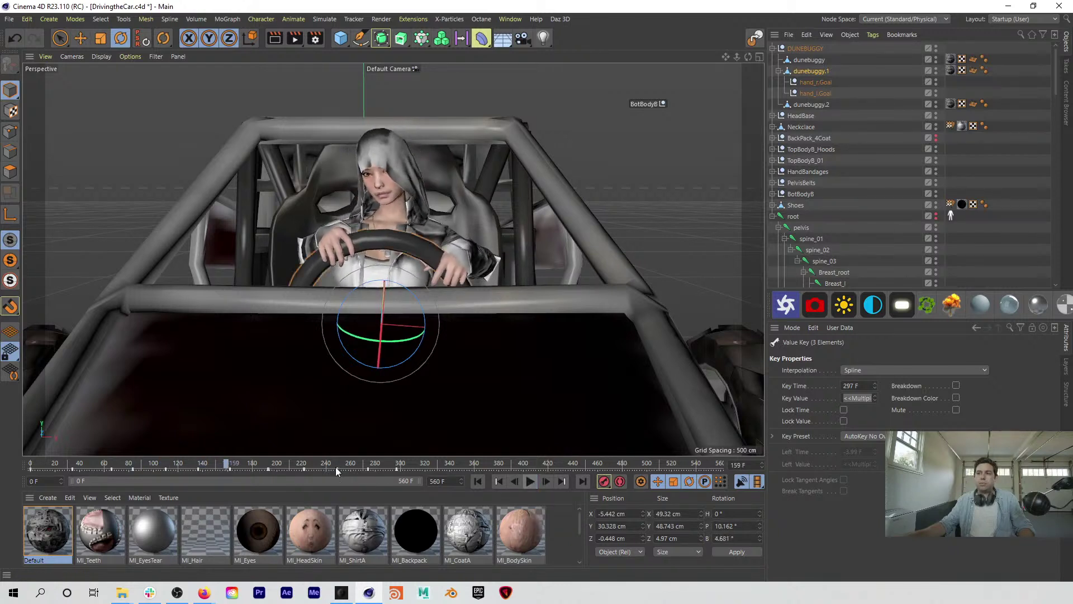
drag(258, 467, 145, 461)
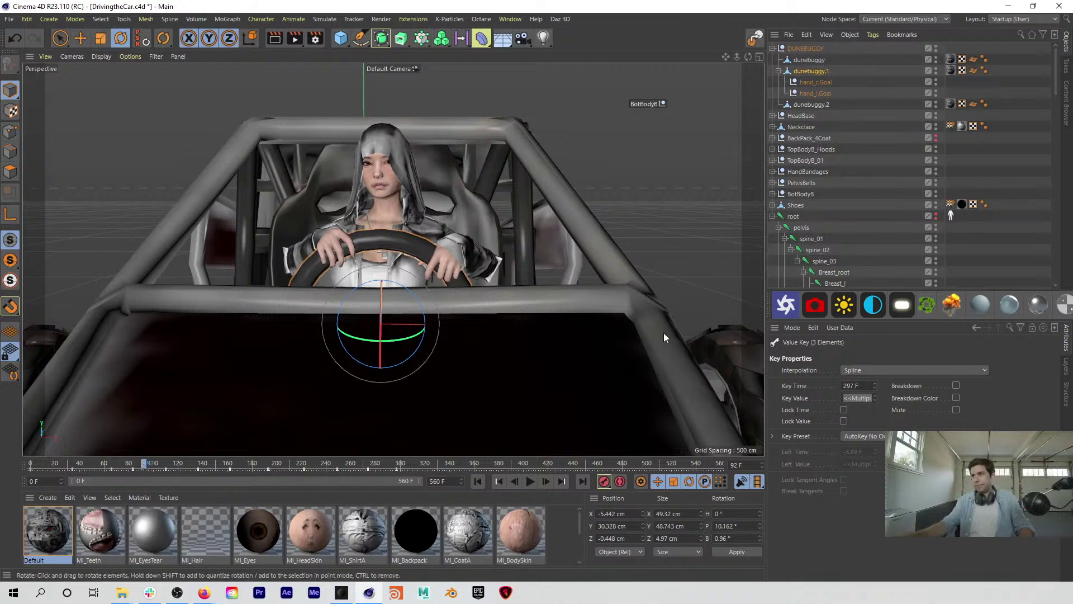
click(478, 480)
click(530, 481)
alt+drag(444, 313, 420, 300)
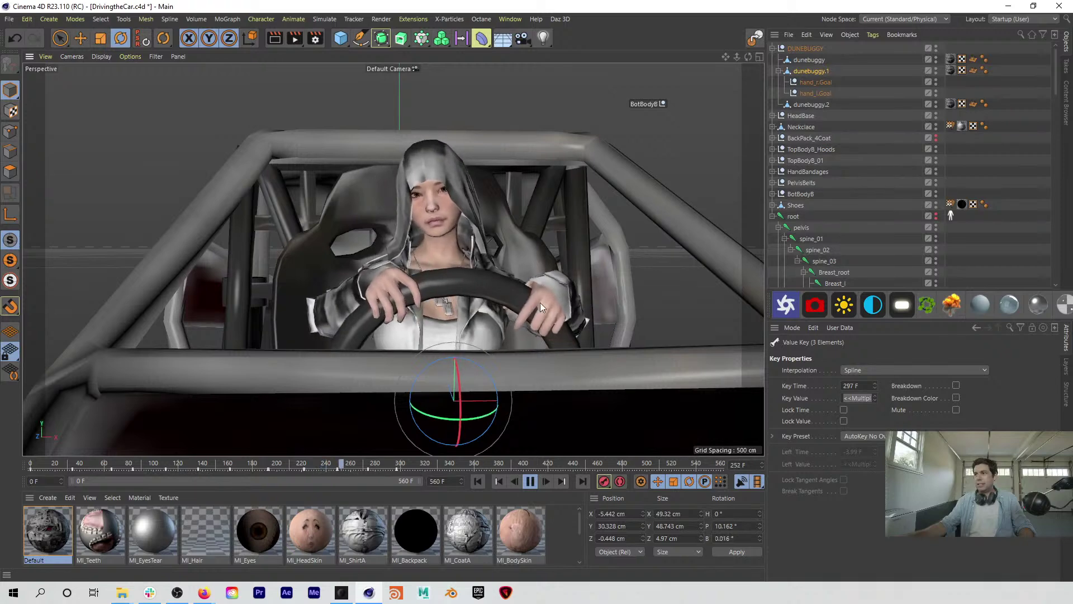
click(530, 482)
drag(428, 465, 32, 463)
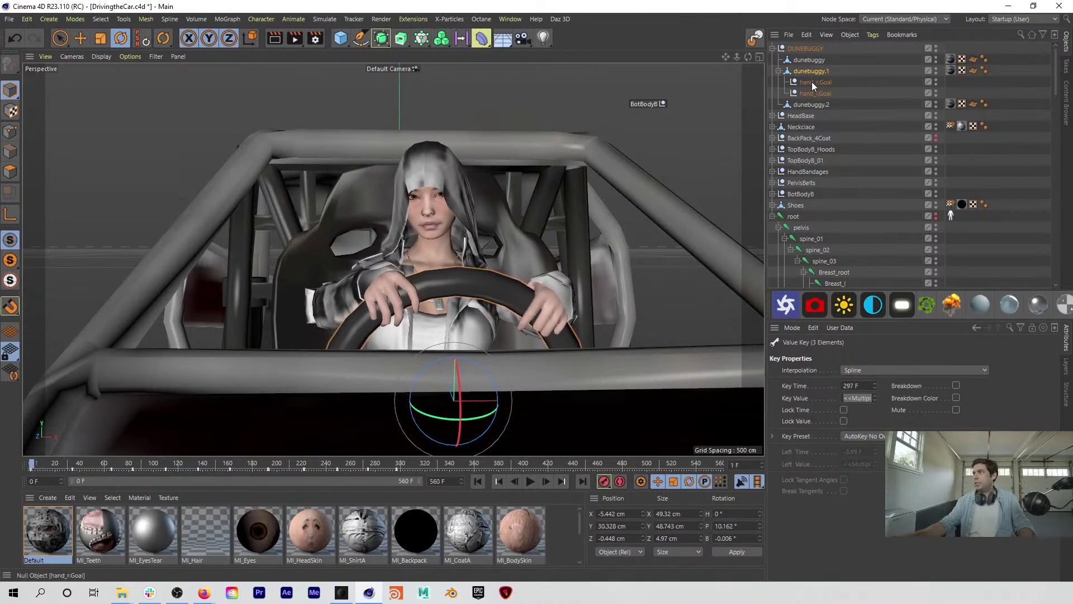
Step: Move hand_l.Goal at frame 27 to about X 21.257, Y 22.376, Z 4.29 cm so the left hand sits on the wheel
click(817, 93)
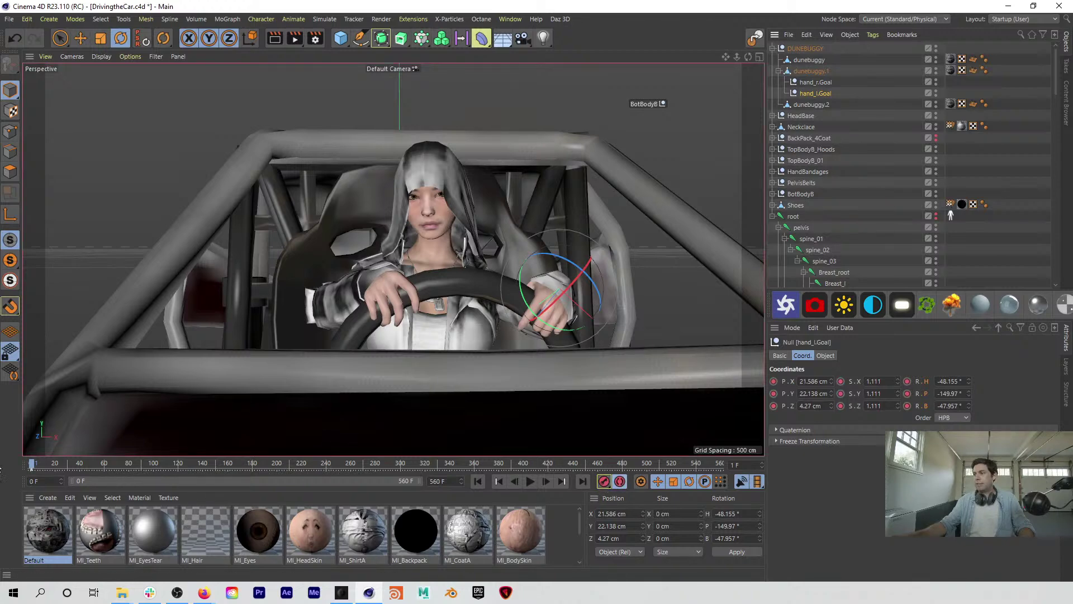
drag(35, 464, 64, 464)
alt+drag(266, 397, 492, 306)
key(e)
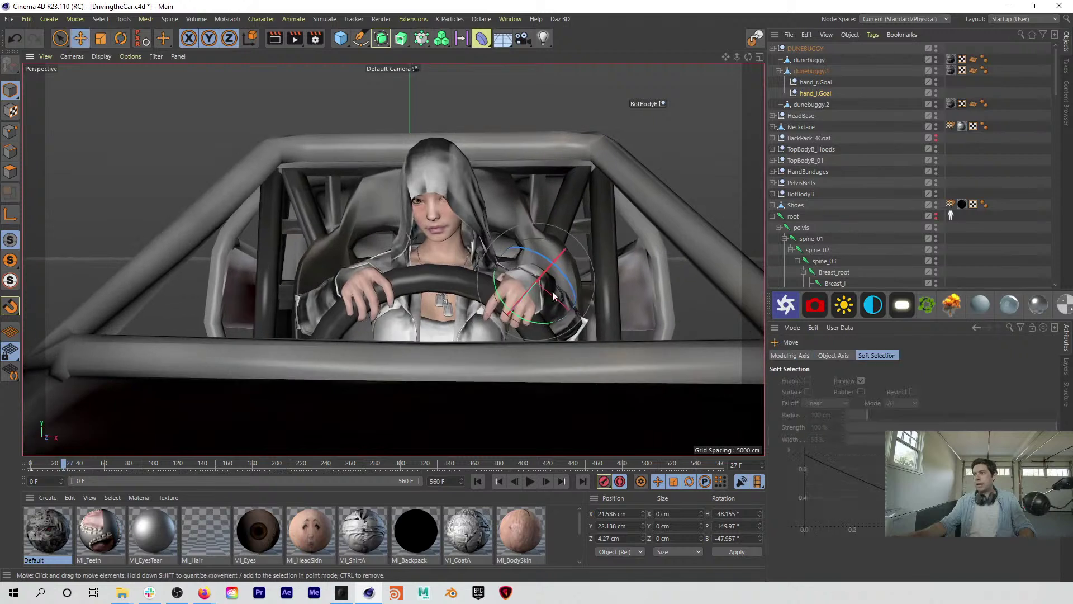
drag(596, 282, 595, 280)
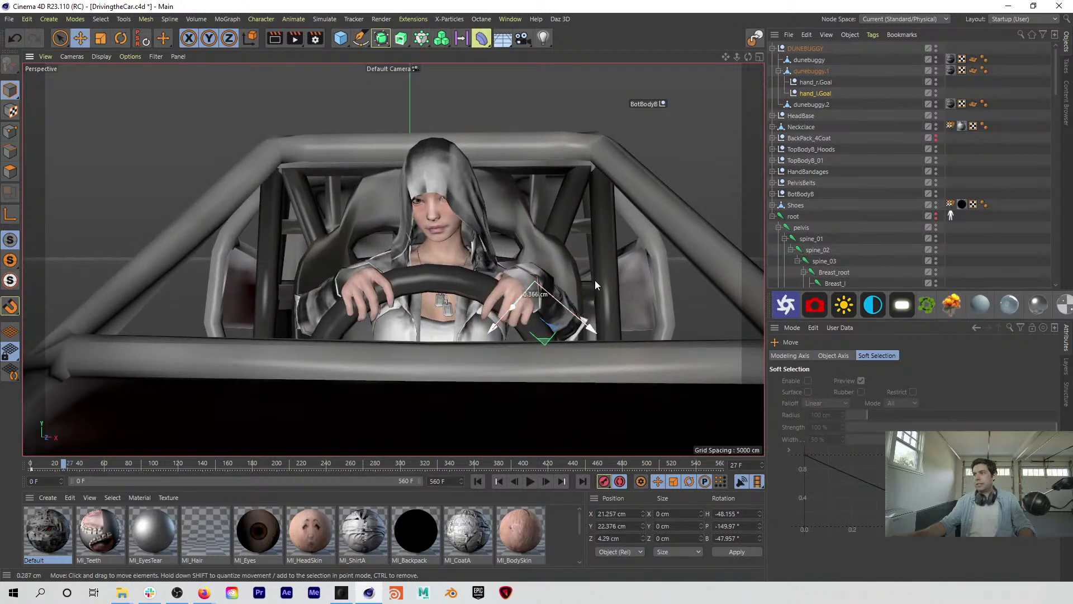
Step: Adjust the position of hand_l.Goal near frame 60 and at frame 82, ending at about X 20.645, Y 23.141, Z 4.404 cm
drag(67, 466, 102, 469)
drag(567, 297, 568, 289)
drag(114, 467, 131, 468)
drag(602, 223, 601, 227)
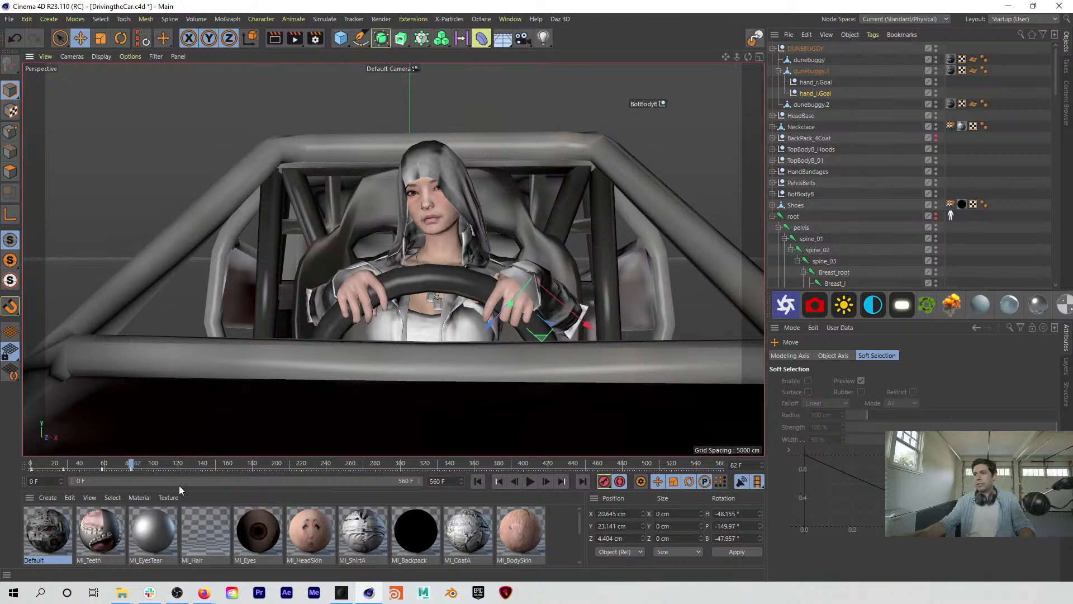
Step: Reposition hand_l.Goal near frame 105 and at frame 219, ending at about X 20.452, Y 23.801, Z 4.519 cm
drag(139, 466, 160, 464)
drag(519, 272, 519, 270)
drag(155, 468, 300, 494)
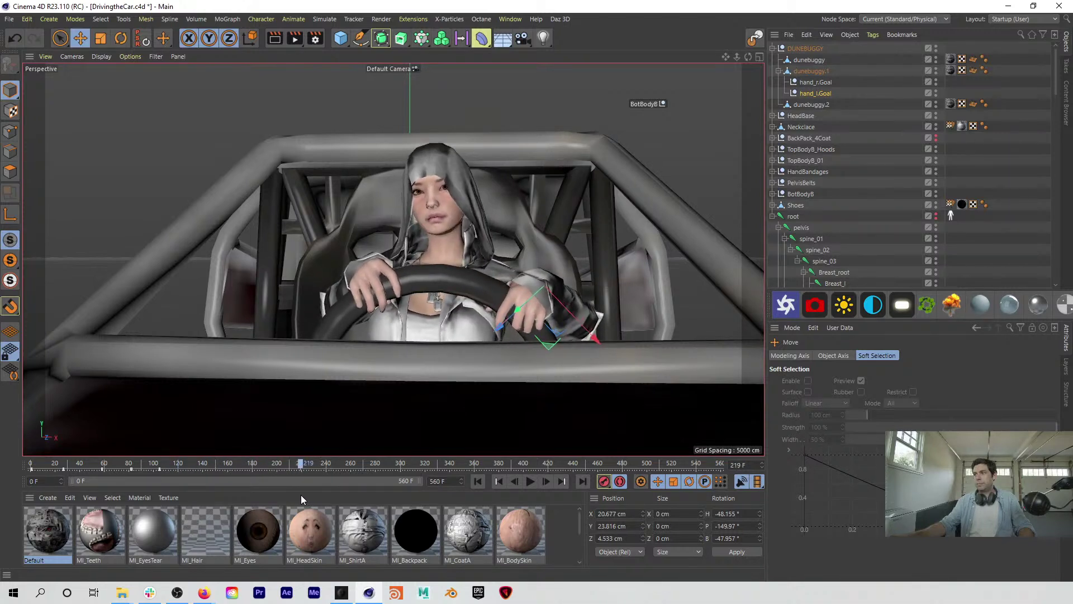
drag(557, 272, 556, 271)
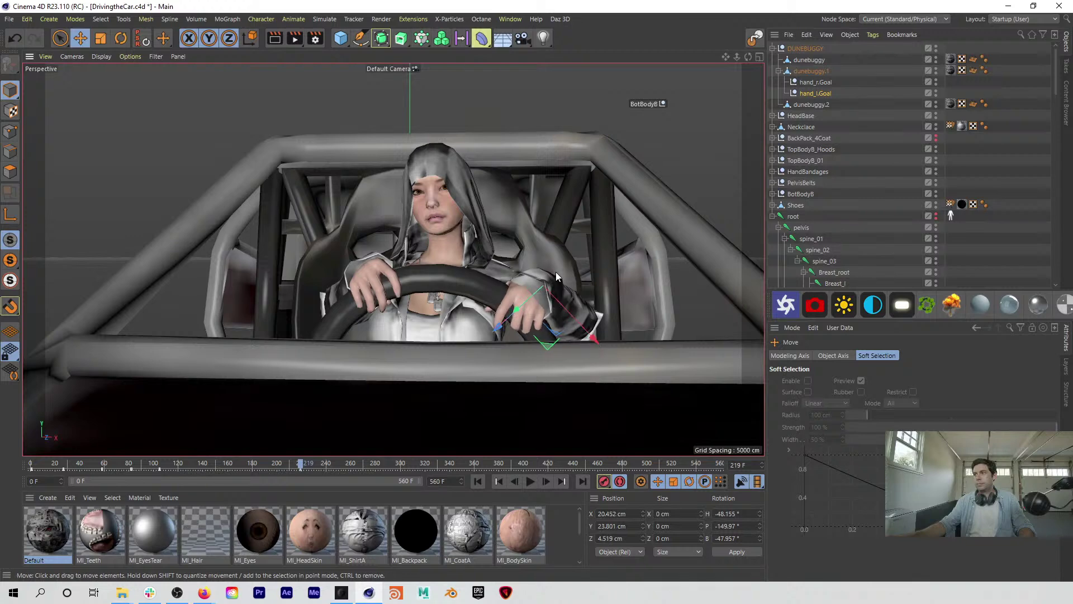
Step: Shorten the animation by setting the timeline's end frame to 265
drag(306, 464, 356, 478)
click(440, 480)
text(265)
key(Return)
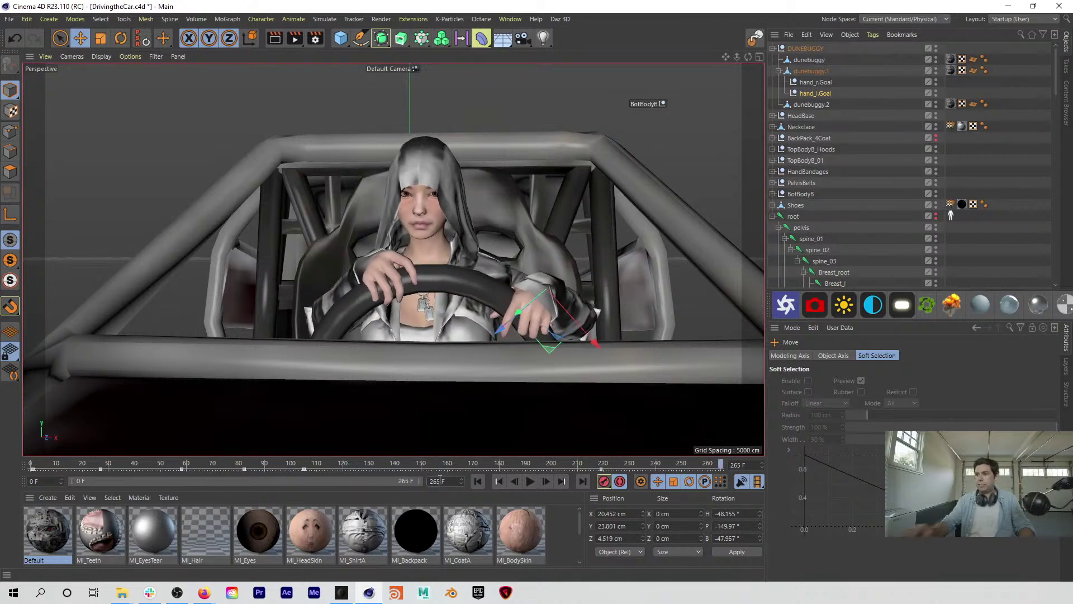
Step: Play back the driving animation several times to check the driver's motion, and return to frame 0
click(531, 482)
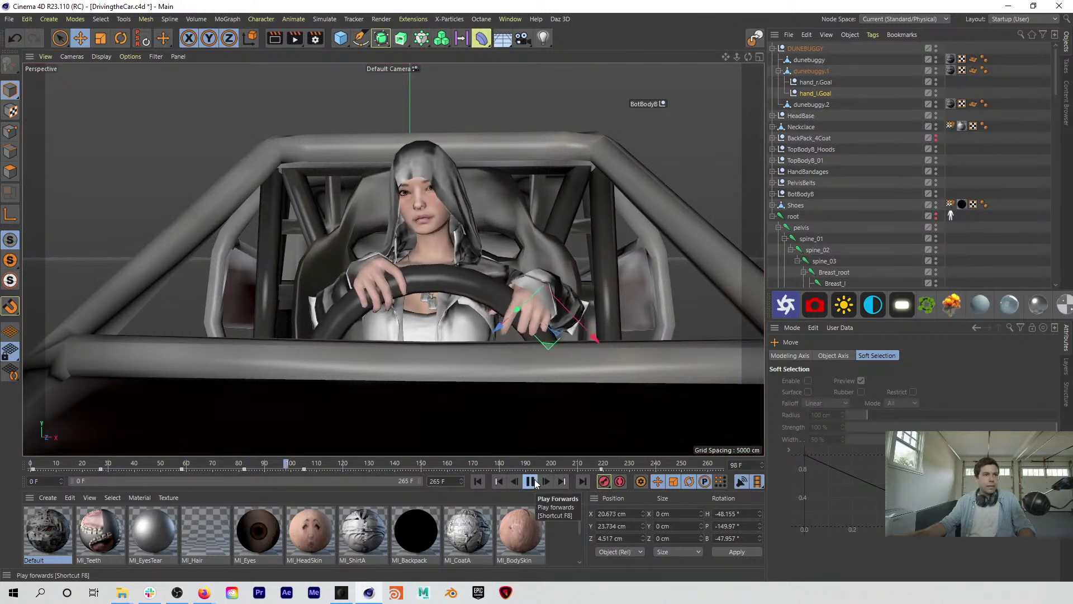
click(531, 481)
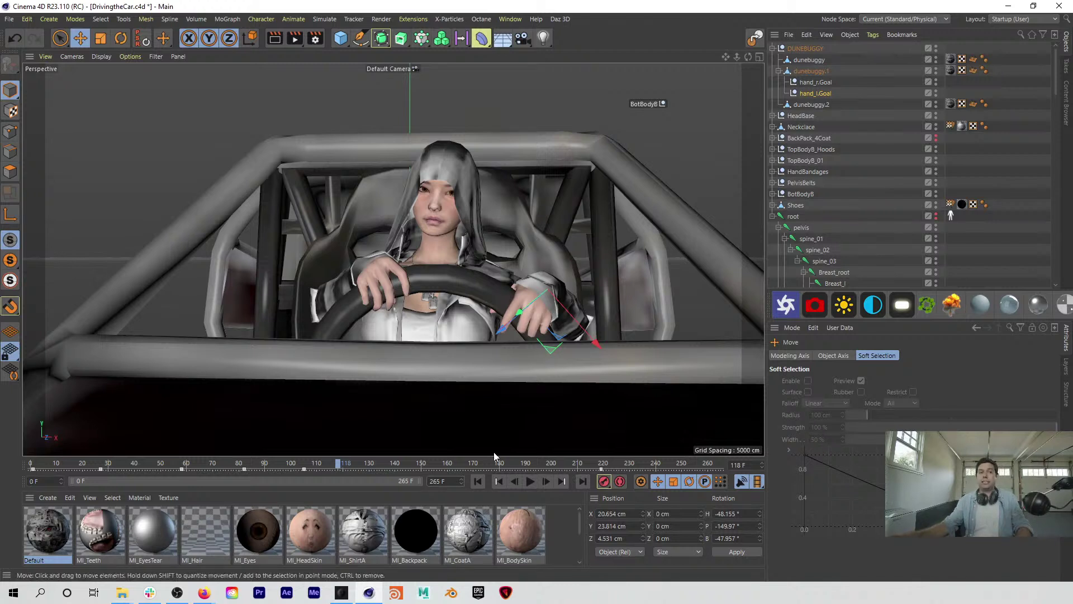
click(531, 482)
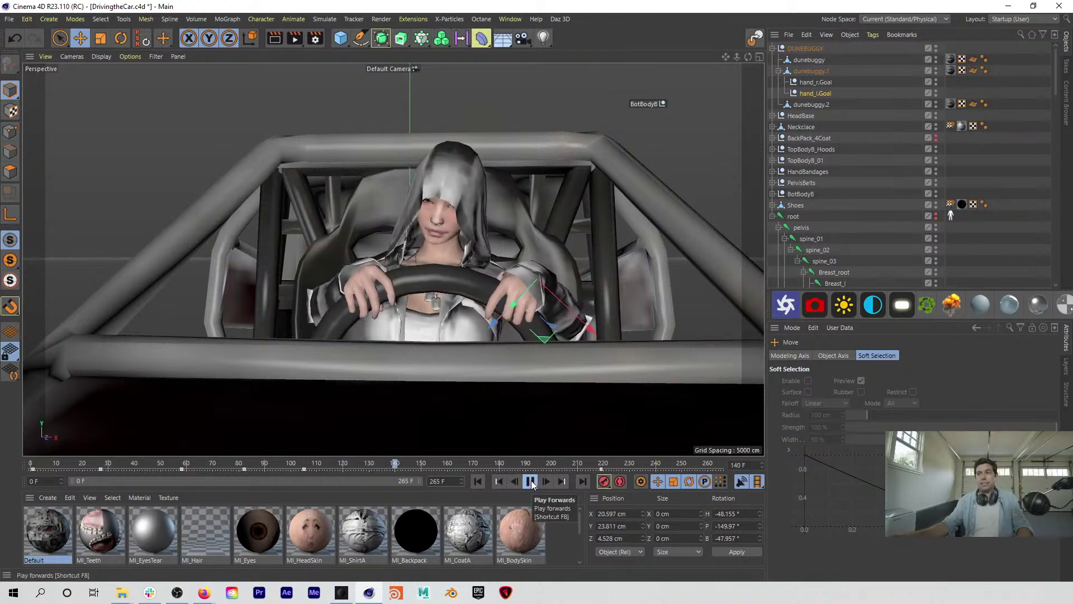
click(1006, 238)
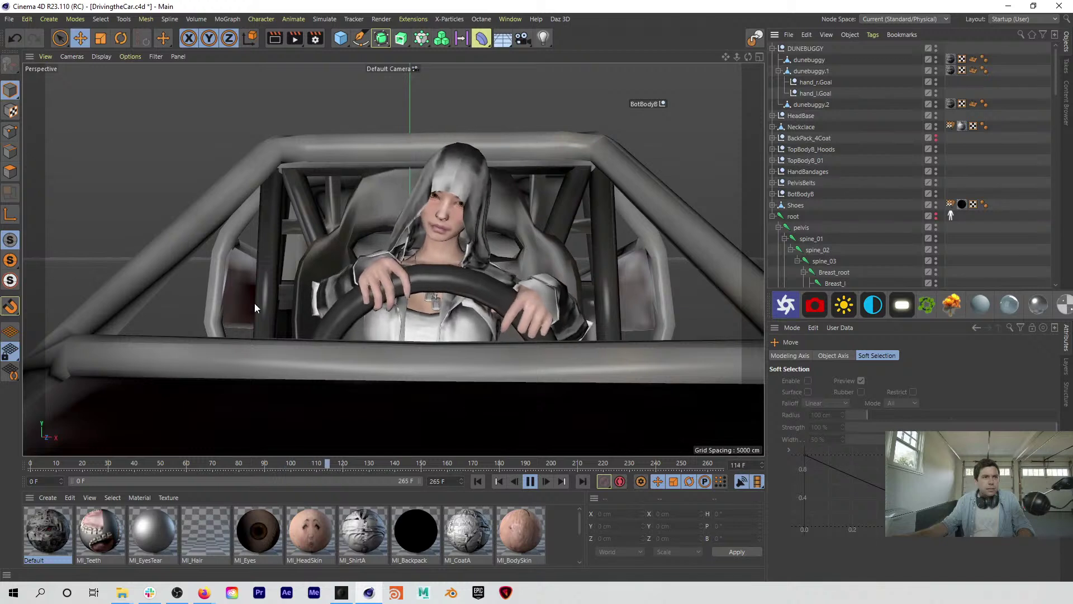
click(530, 481)
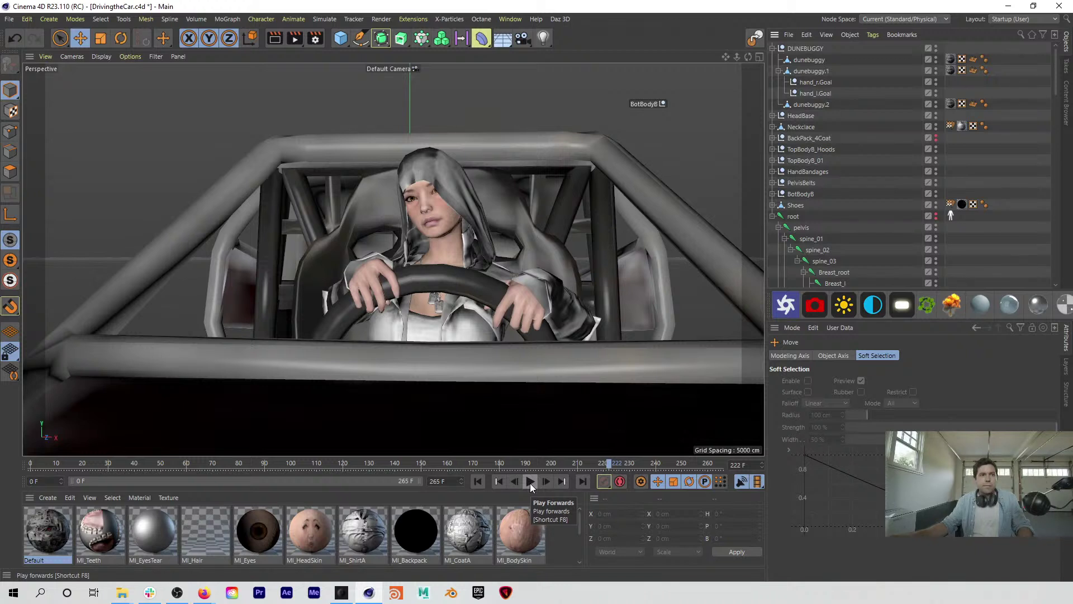
click(530, 482)
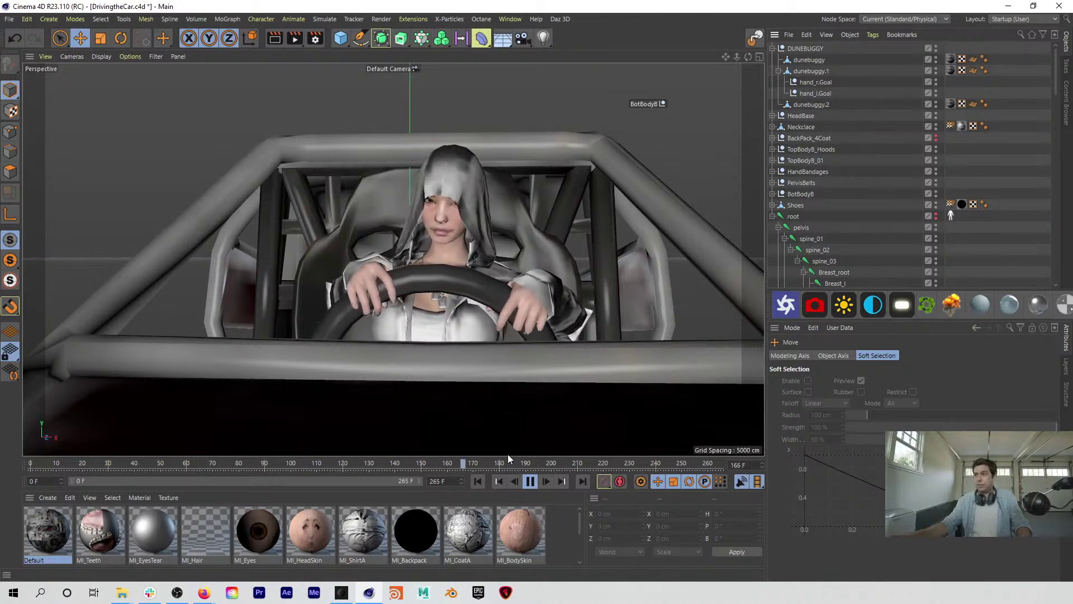
click(531, 482)
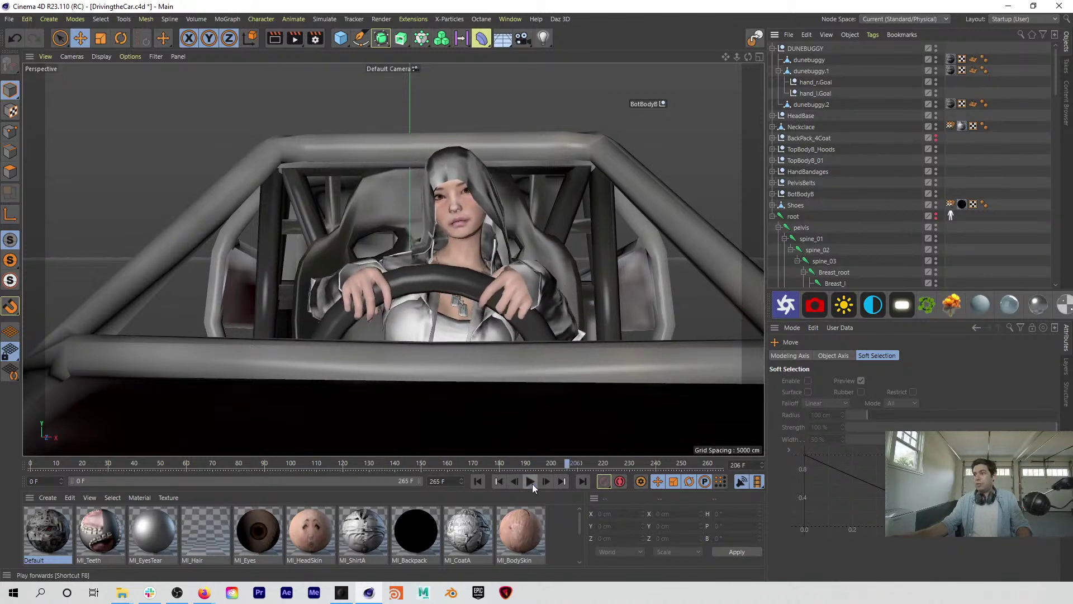
click(479, 481)
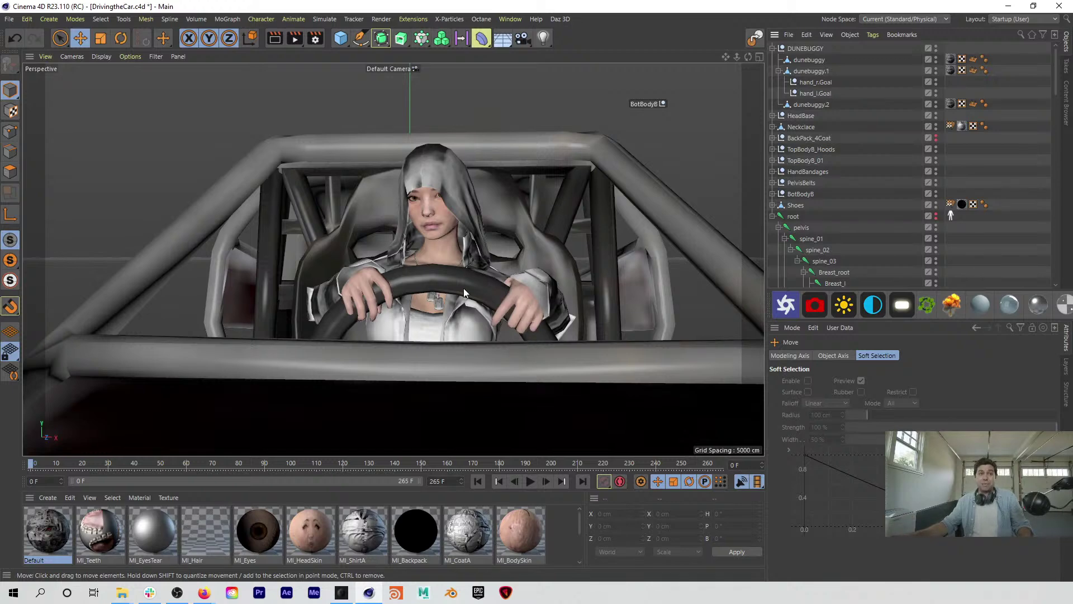
Step: Group all character objects from HeadBase to root under one null and hide that null in the viewport
alt+drag(506, 256, 361, 287)
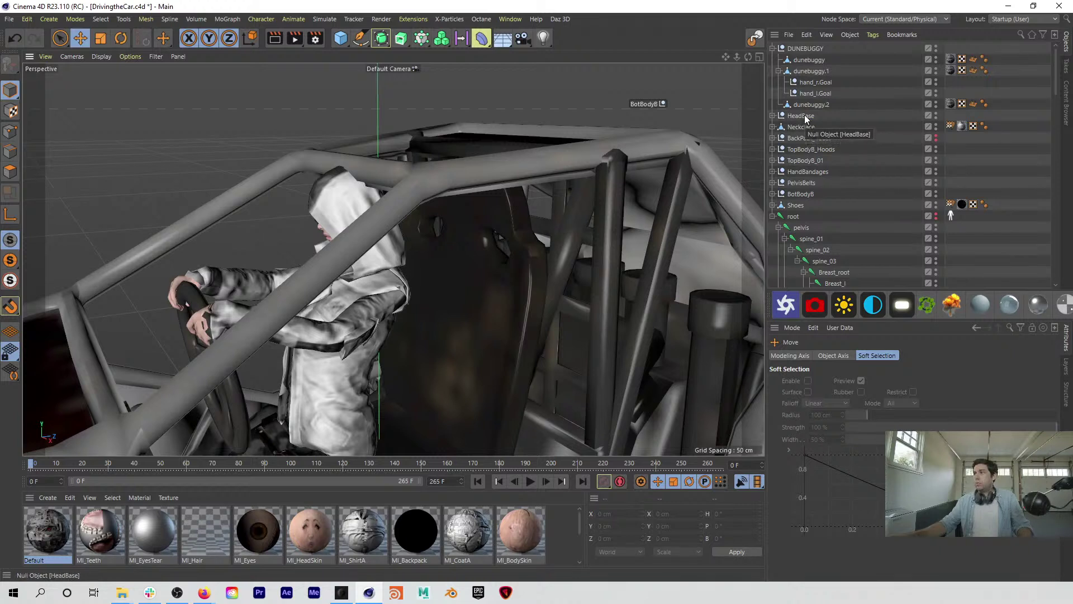
click(805, 116)
shift+click(801, 216)
key(alt+g)
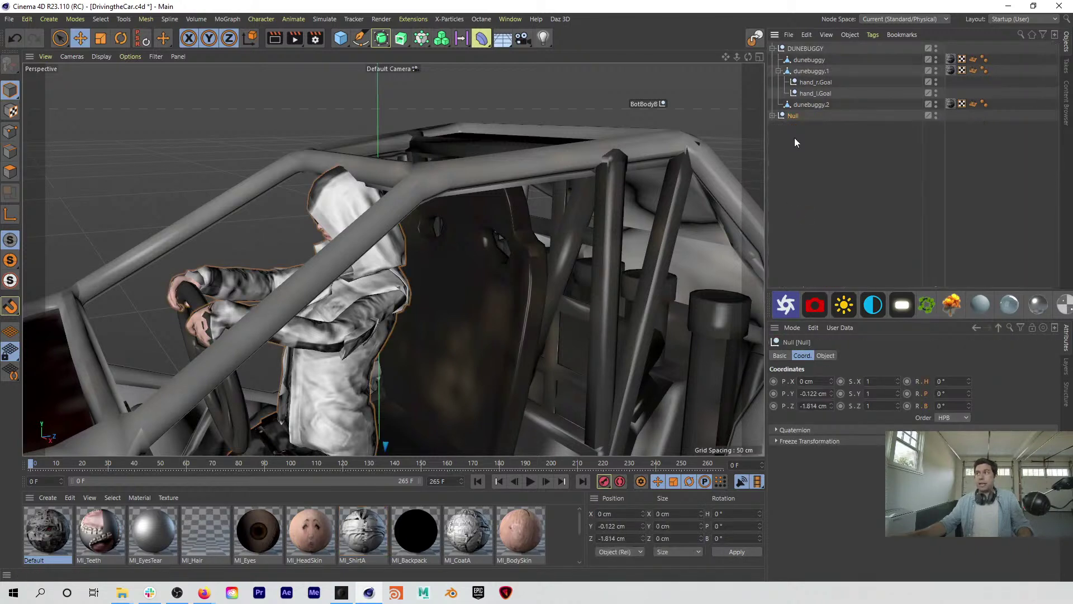
ctrl+click(937, 115)
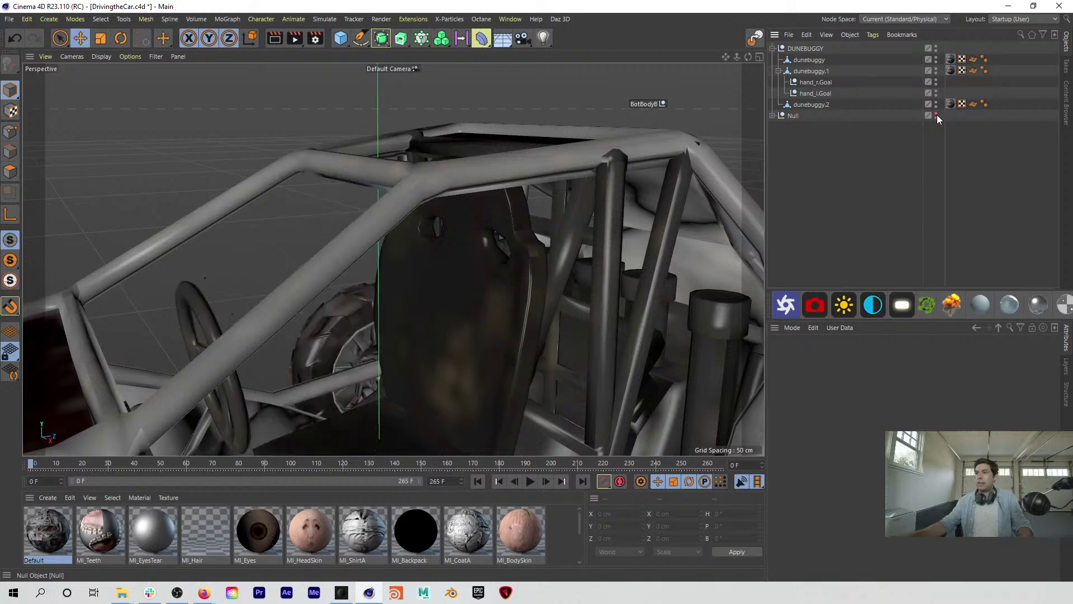
Step: Select the polygons of the roll cage's front upper crossbar on the dunebuggy mesh with Live Selection
alt+drag(384, 181, 358, 131)
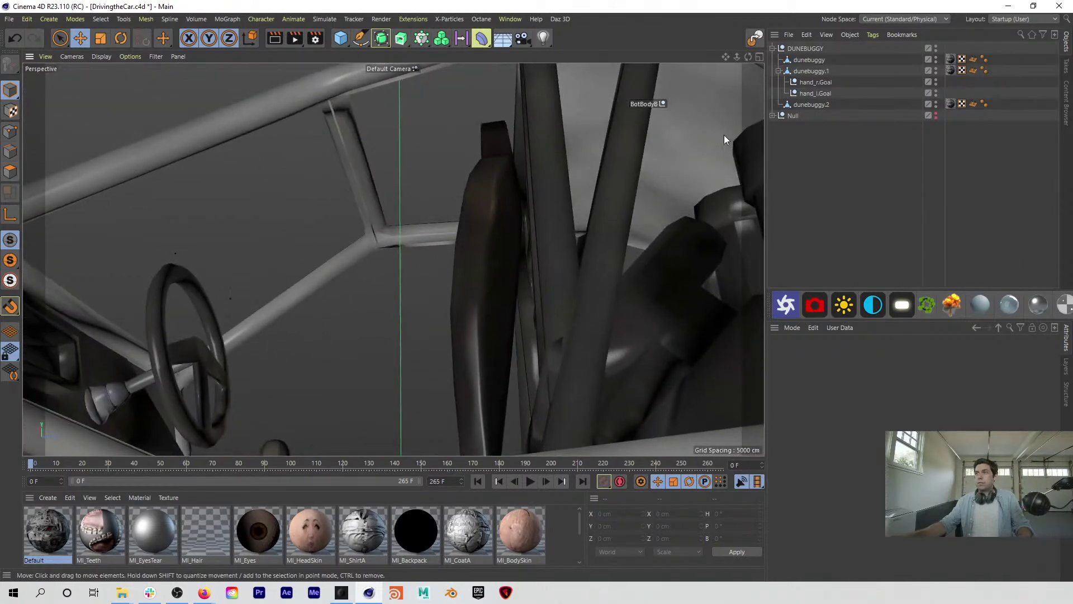
click(808, 60)
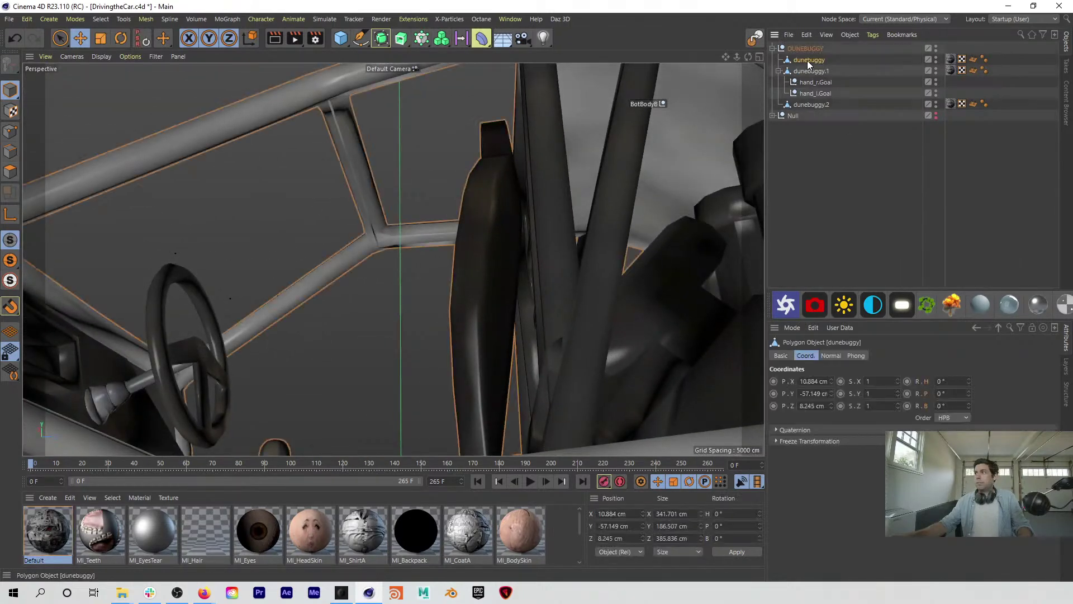
click(10, 171)
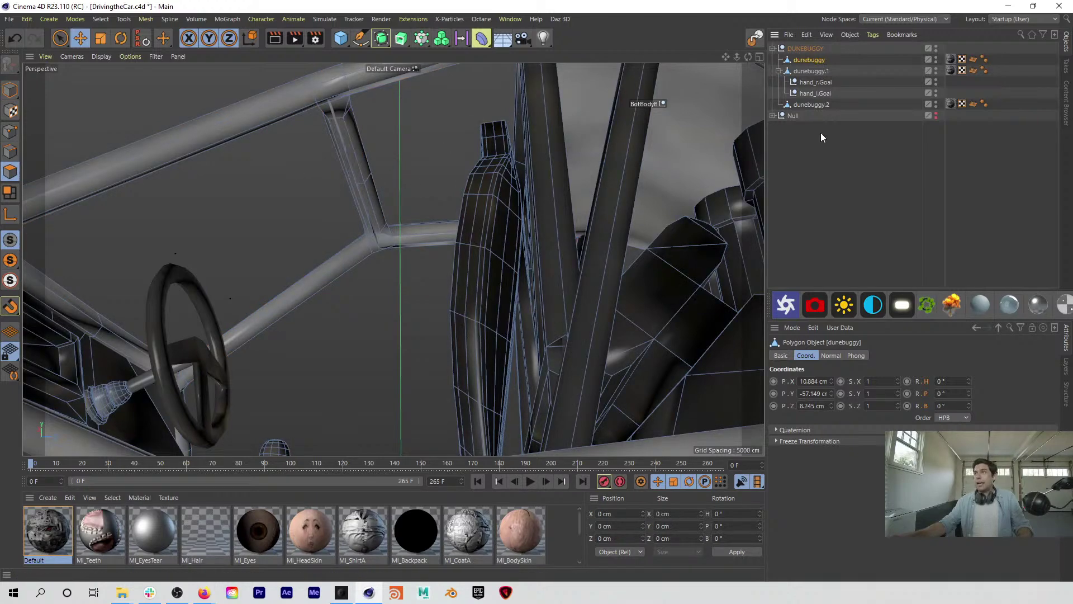
click(60, 38)
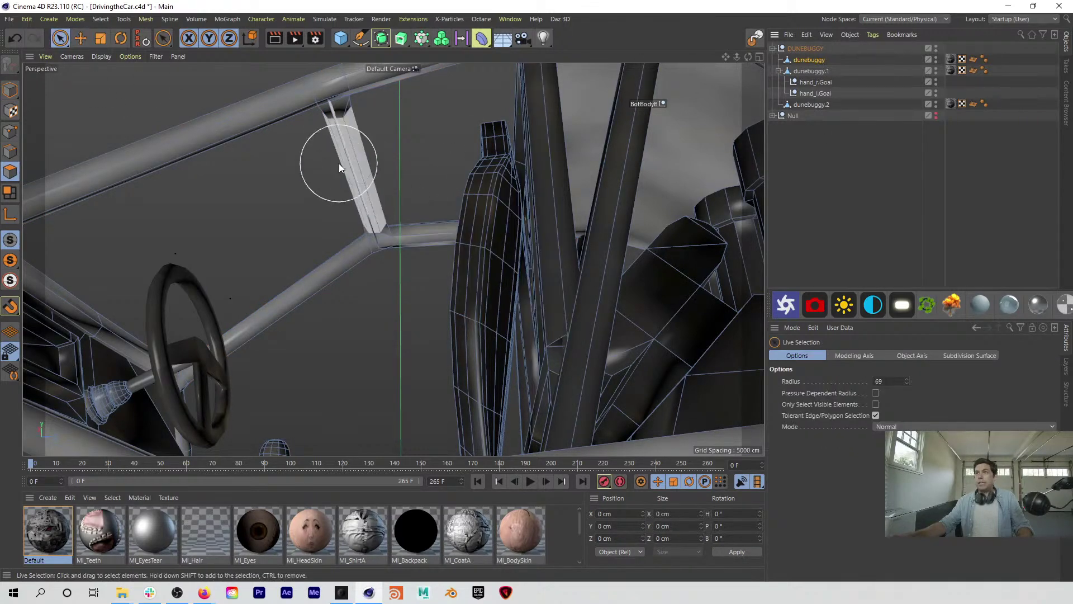
scroll(330, 139, up, 5)
mouse_move(353, 157)
mouse_down()
mouse_move(361, 209)
mouse_move(341, 175)
mouse_move(448, 231)
mouse_move(485, 276)
mouse_move(545, 267)
mouse_up()
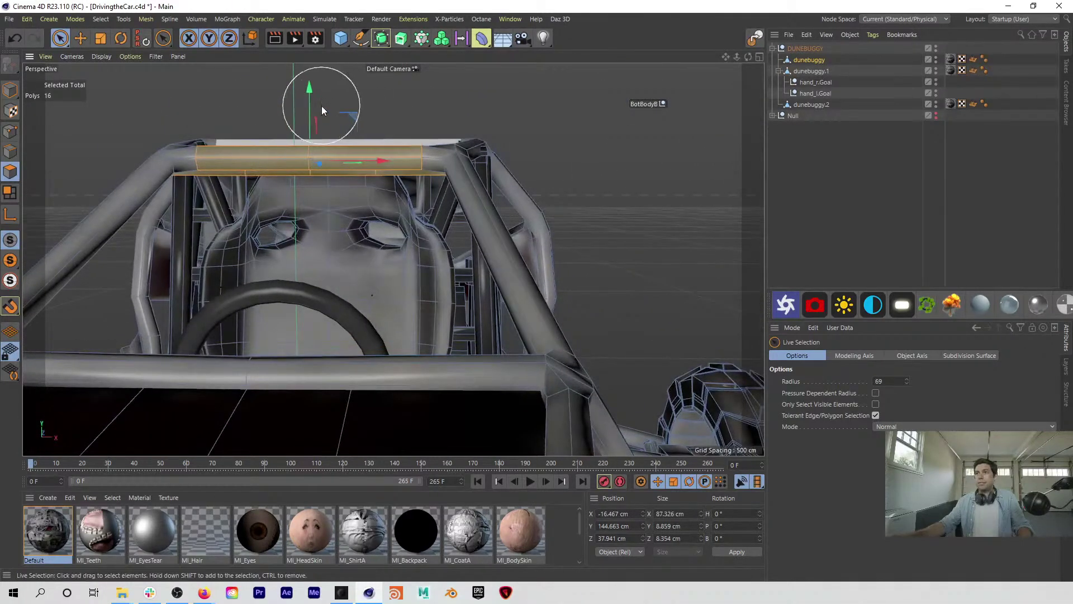
Step: Move the selected crossbar polygons up about 13 cm to give the driver's head more room
key(e)
drag(307, 95, 313, 49)
alt+drag(385, 134, 295, 132)
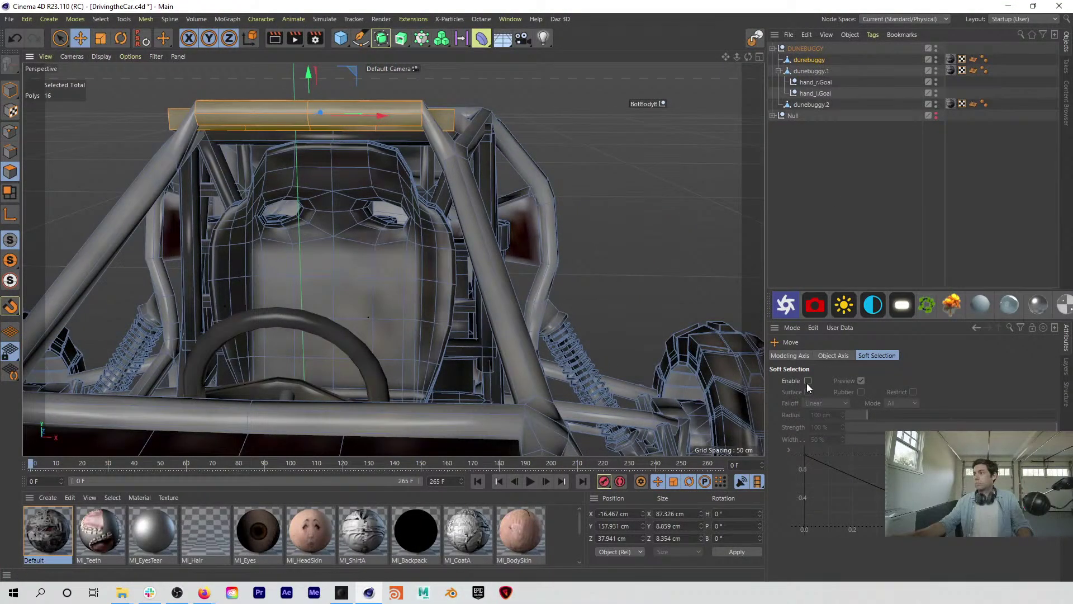
Step: Limit Live Selection to visible elements with radius 6, and select the four flat polygons along the raised crossbar
middle_drag(318, 135, 314, 166)
alt+right_drag(278, 136, 330, 119)
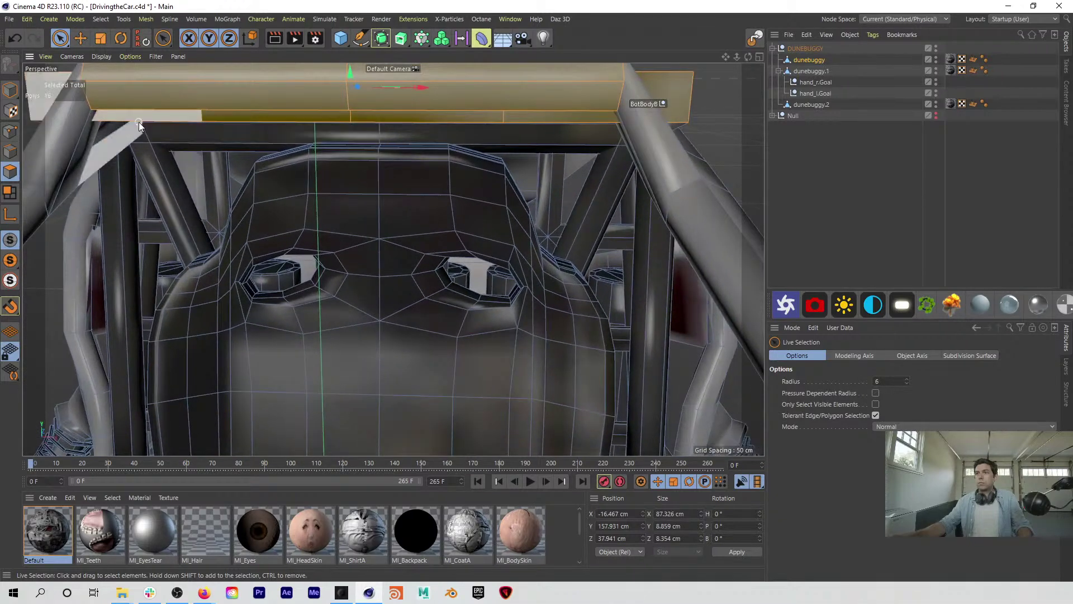
click(875, 404)
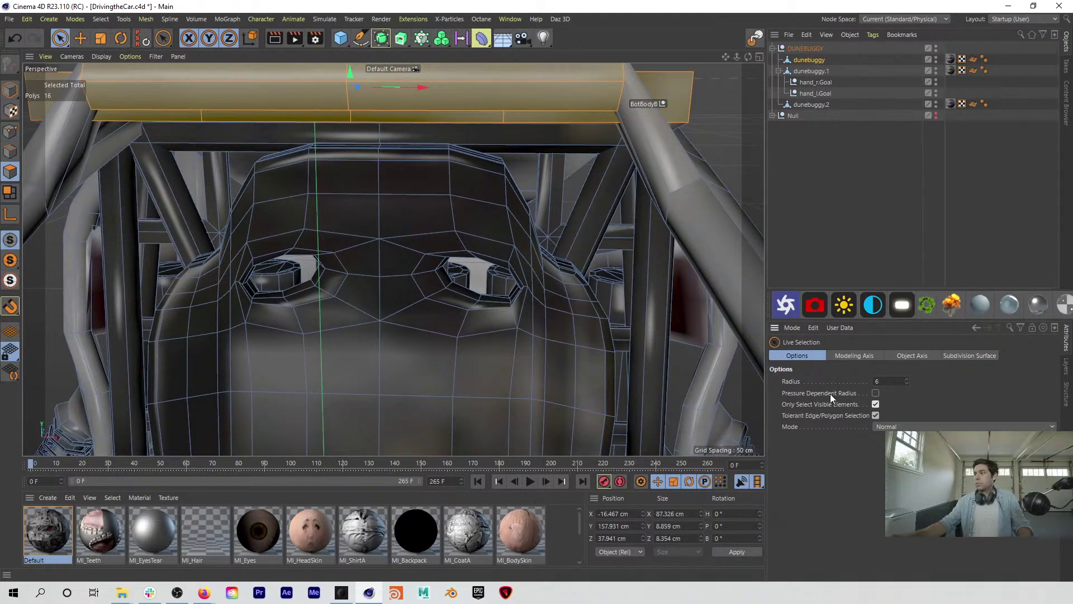
click(151, 116)
drag(152, 116, 531, 112)
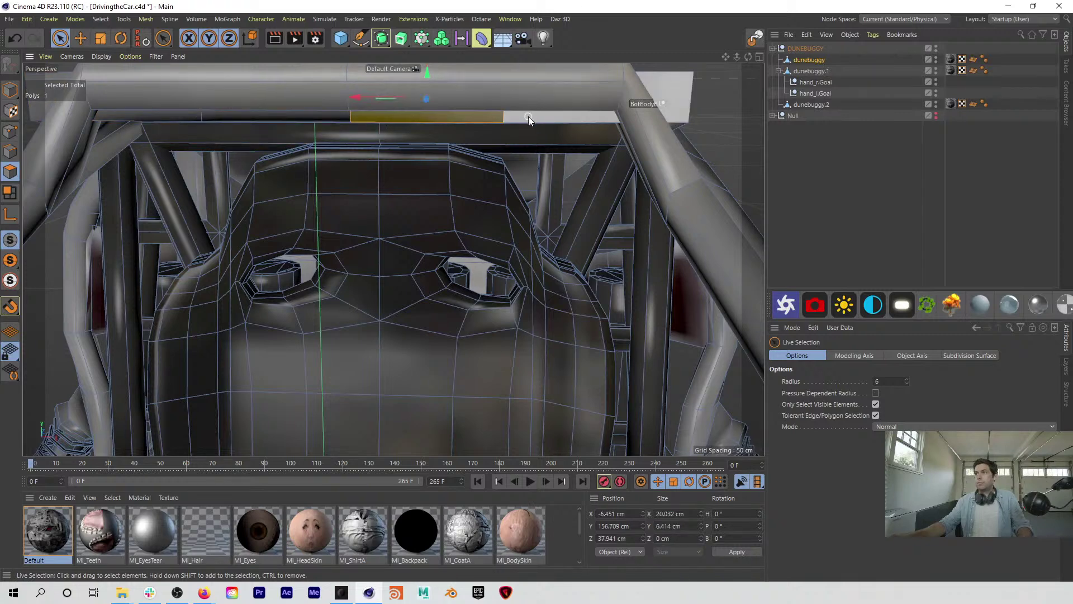
middle_click(529, 119)
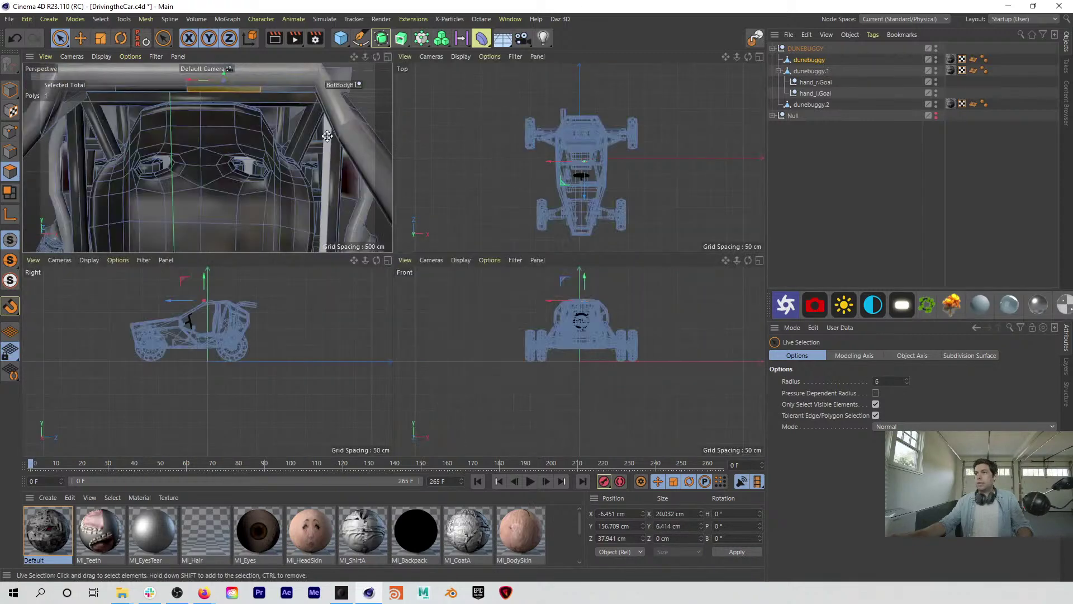
middle_click(528, 118)
drag(535, 119, 180, 118)
mouse_move(350, 75)
mouse_down()
mouse_move(351, 113)
mouse_move(366, 68)
mouse_up()
scroll(374, 92, down, 4)
scroll(364, 108, down, 3)
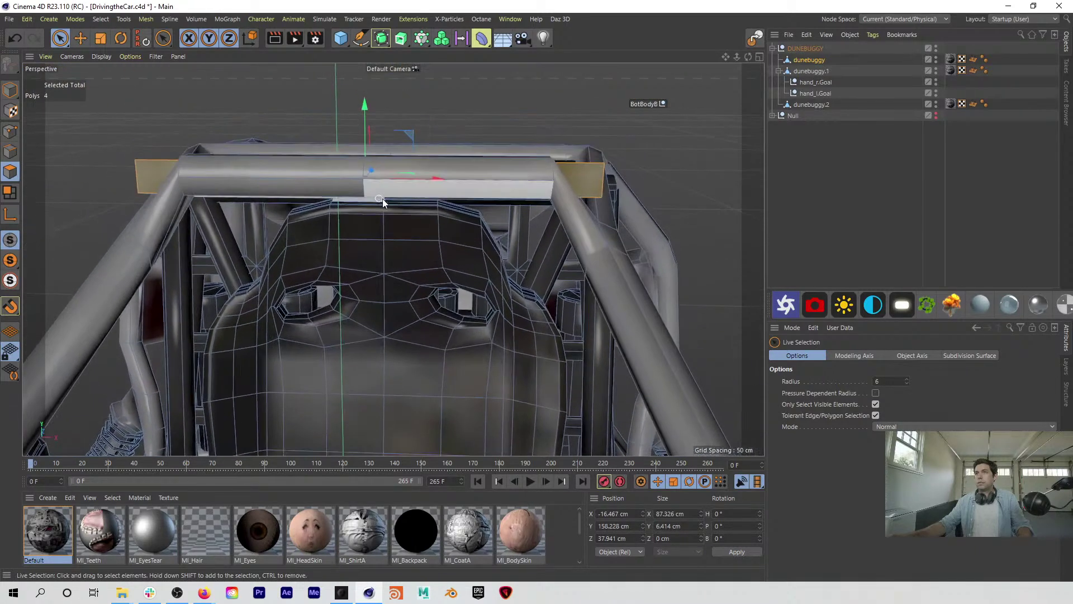
Step: Scale the selected crossbar polygons along X to about 69 cm wide and show the character null again
key(t)
drag(441, 176, 545, 165)
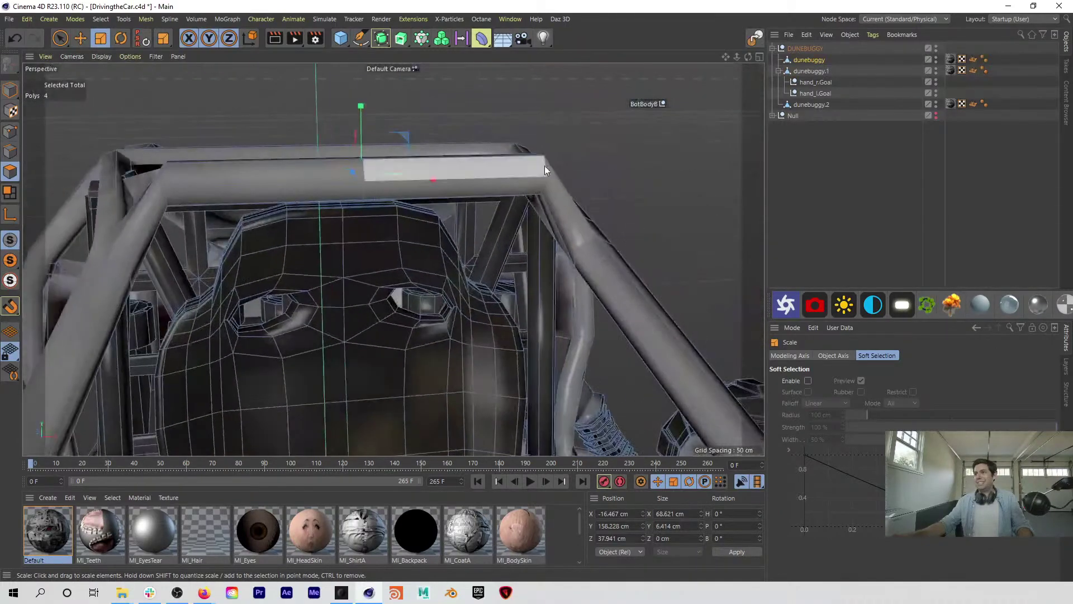
click(936, 114)
alt+drag(440, 167, 392, 237)
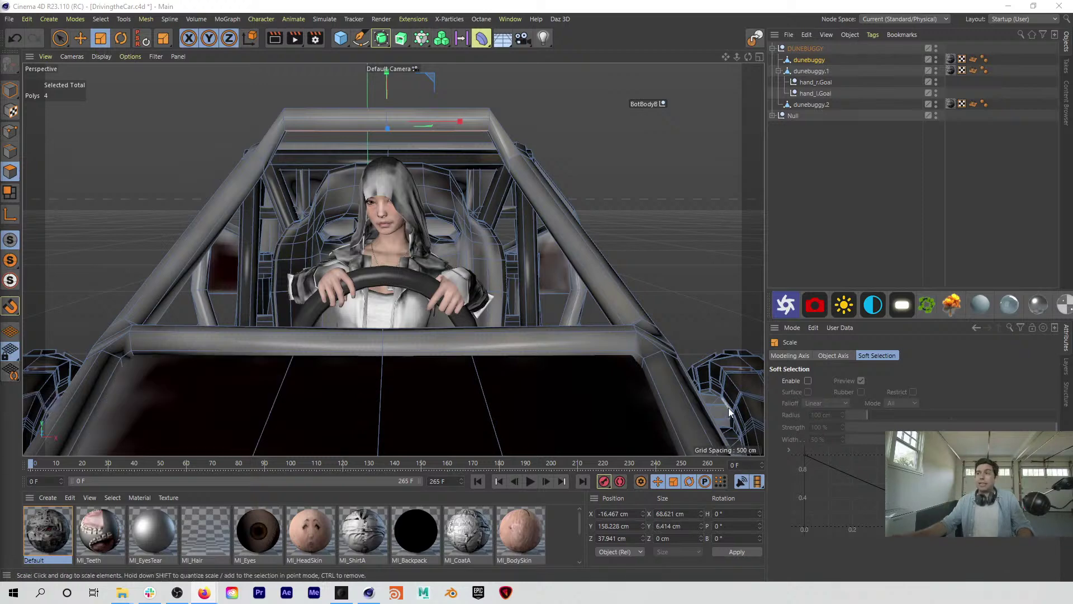
scroll(589, 361, down, 3)
scroll(503, 369, down, 2)
alt+drag(464, 381, 525, 417)
Step: Reselect the dunebuggy mesh among the buggy parts and activate Live Selection for its polygons
click(846, 189)
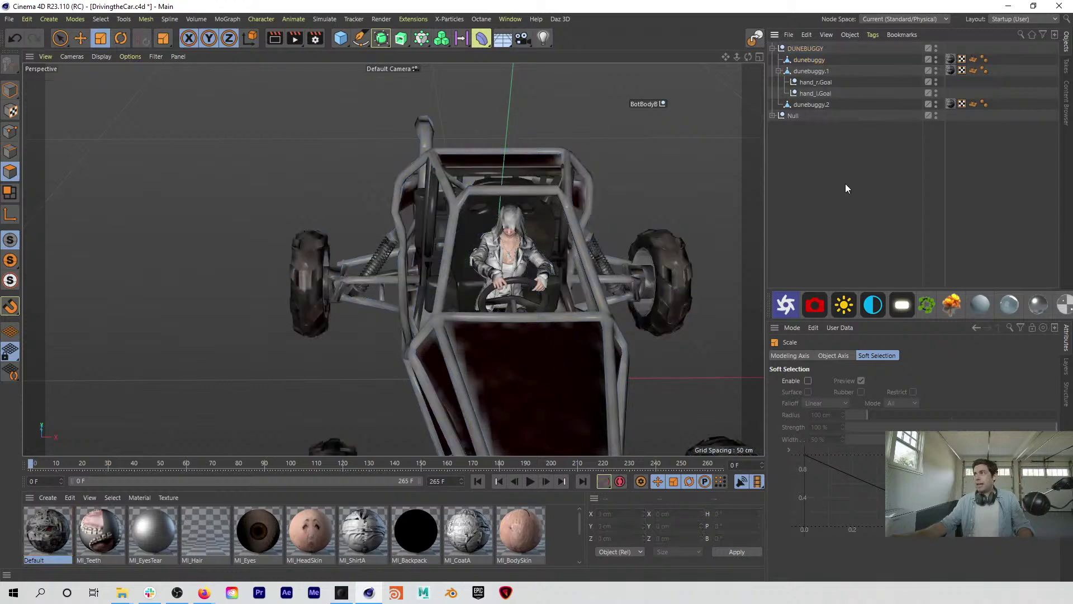
click(819, 51)
click(817, 71)
click(818, 94)
click(812, 60)
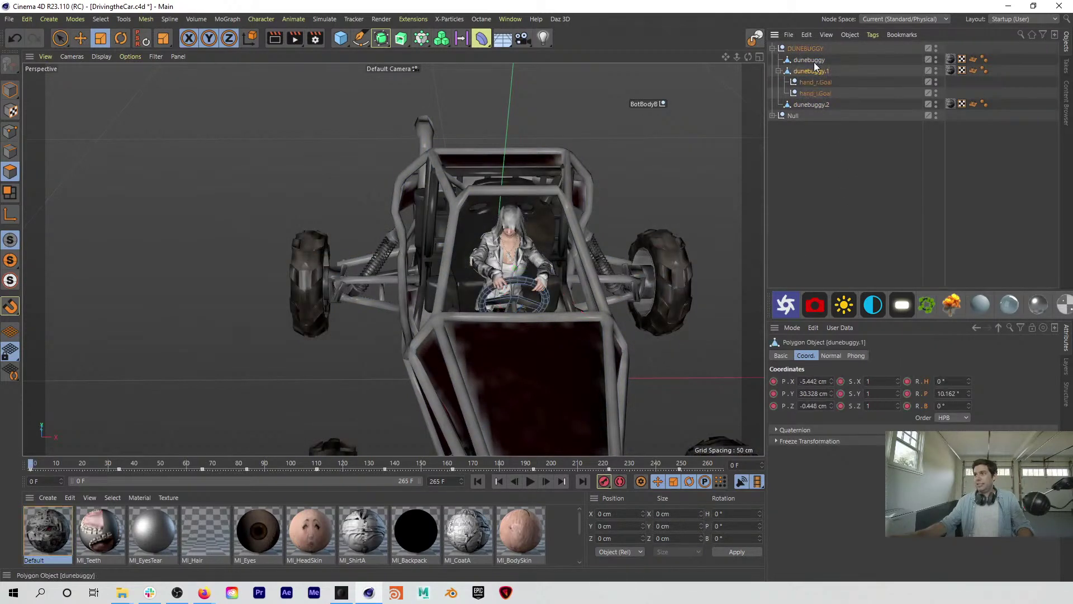
click(60, 38)
middle_drag(294, 282, 302, 280)
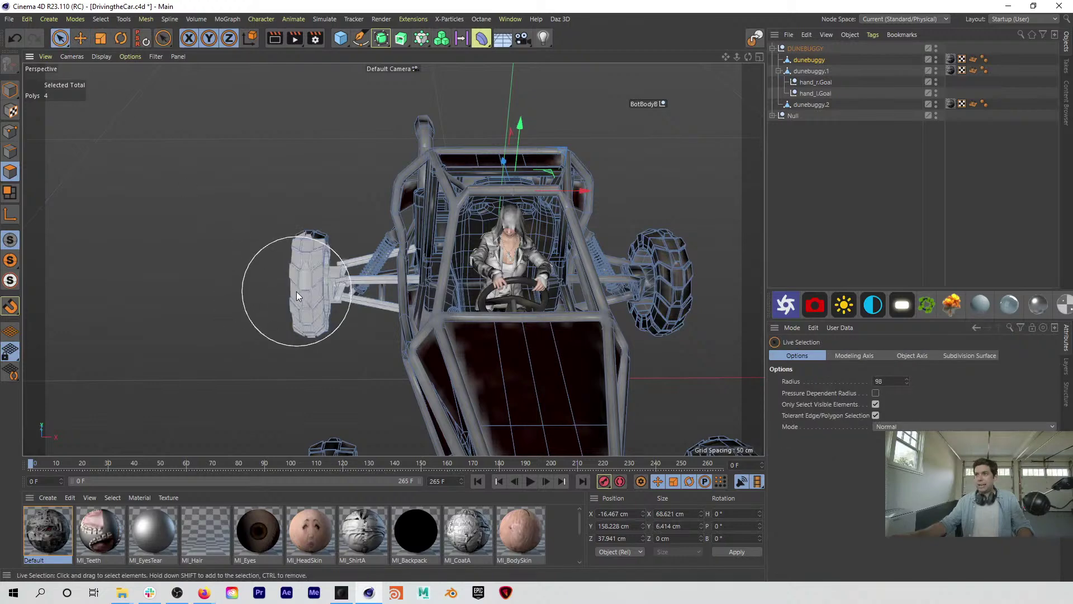
alt+drag(297, 291, 308, 293)
Step: Frame the negative-X rear wheel in the Top view and allow Live Selection to include hidden elements
middle_click(312, 294)
alt+right_drag(570, 149, 636, 127)
alt+middle_drag(418, 114, 514, 143)
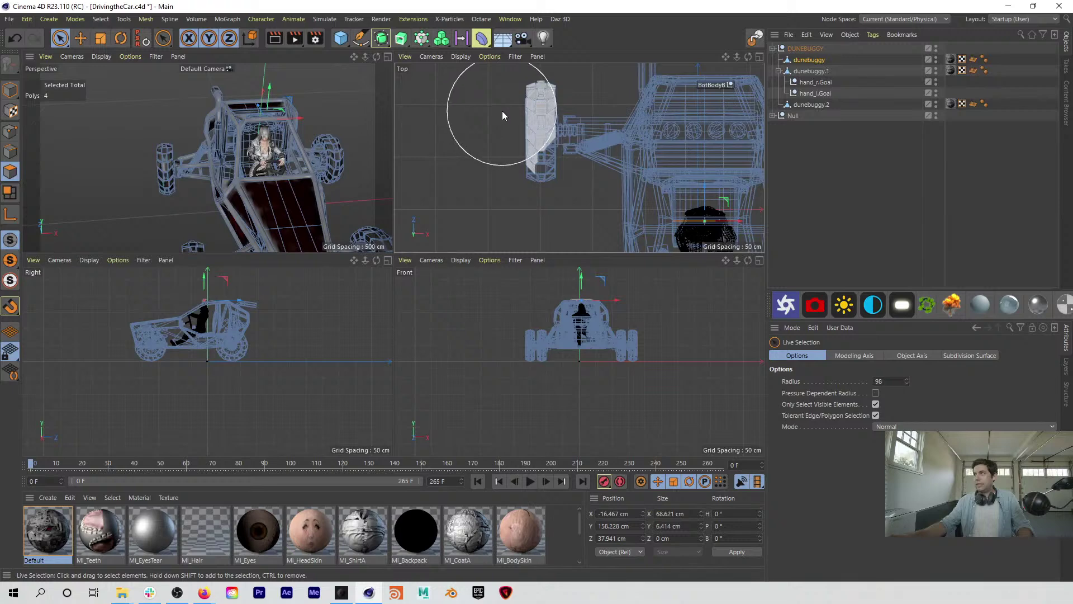
alt+right_drag(503, 120, 529, 115)
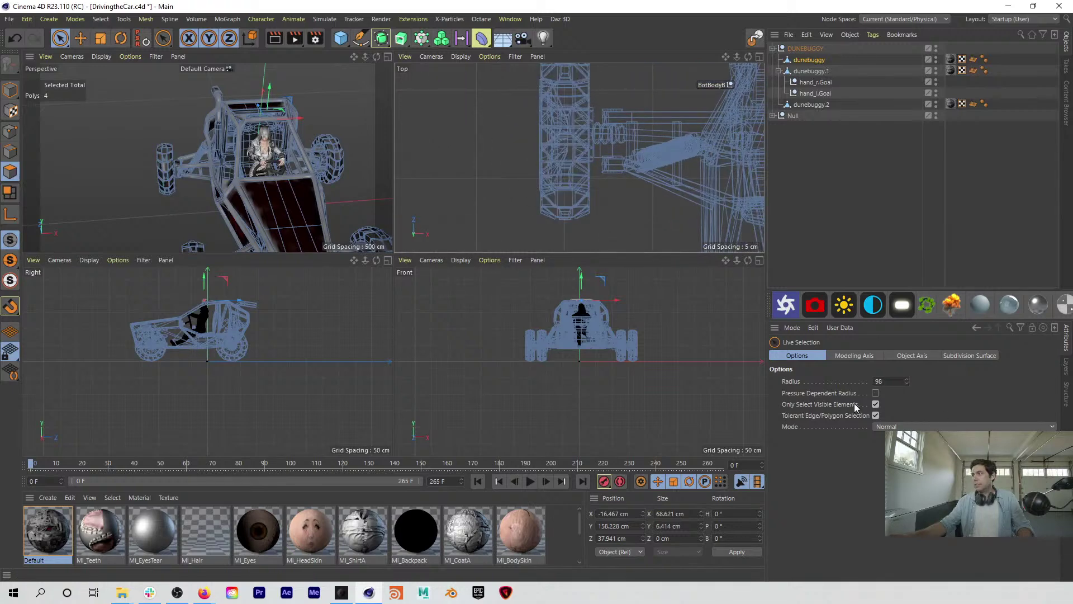
click(875, 404)
alt+middle_drag(576, 236, 559, 241)
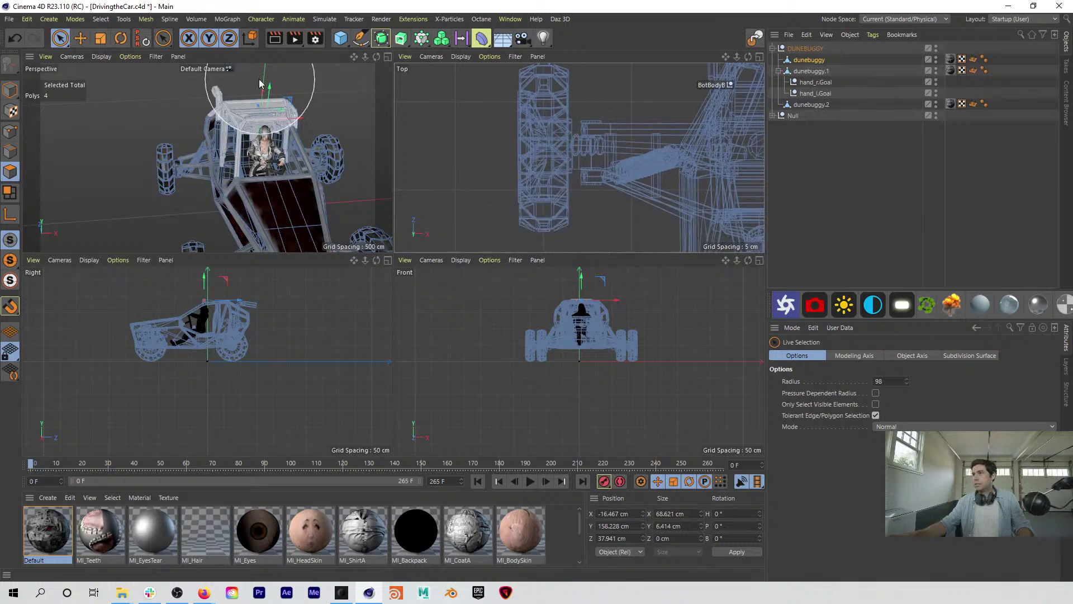
Step: Select all polygons of the negative-X rear wheel in the Top view with Rectangle Selection
drag(60, 37, 98, 66)
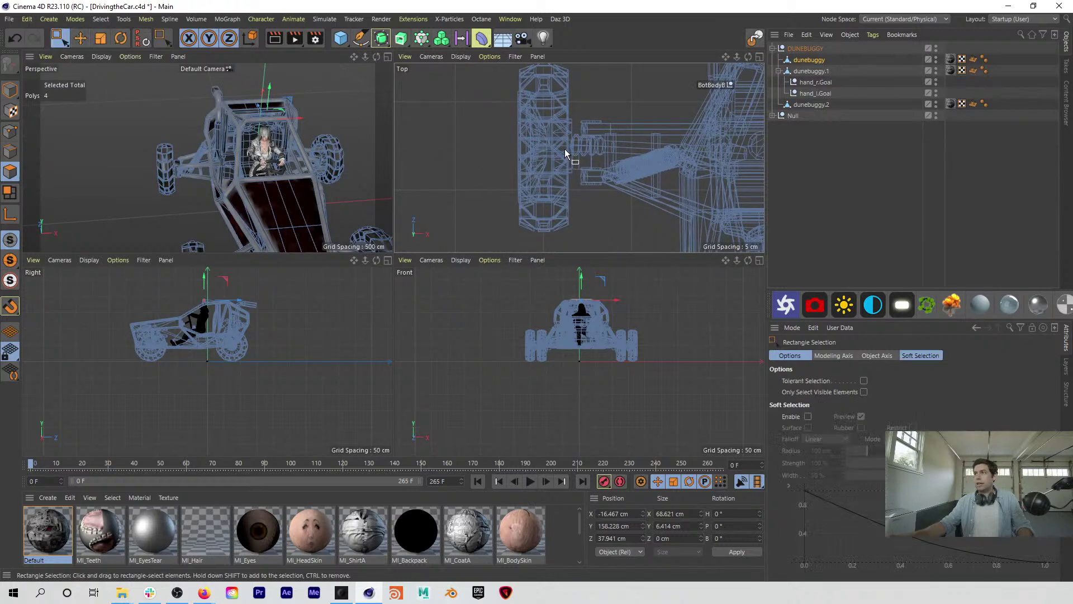
scroll(565, 149, down, 1)
drag(568, 118, 525, 224)
alt+right_drag(559, 152, 579, 175)
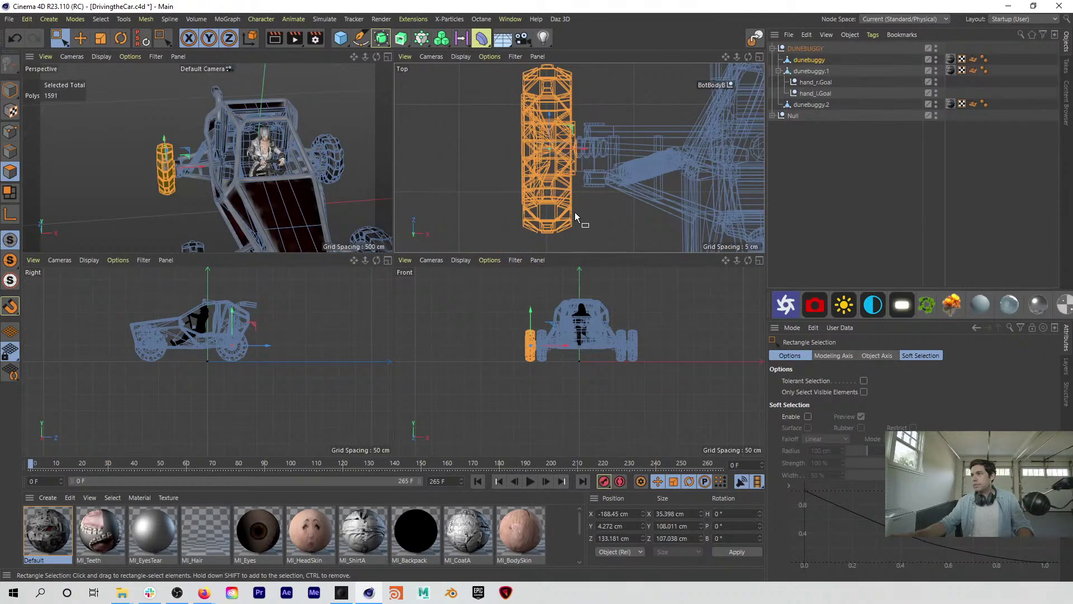
drag(574, 233, 510, 62)
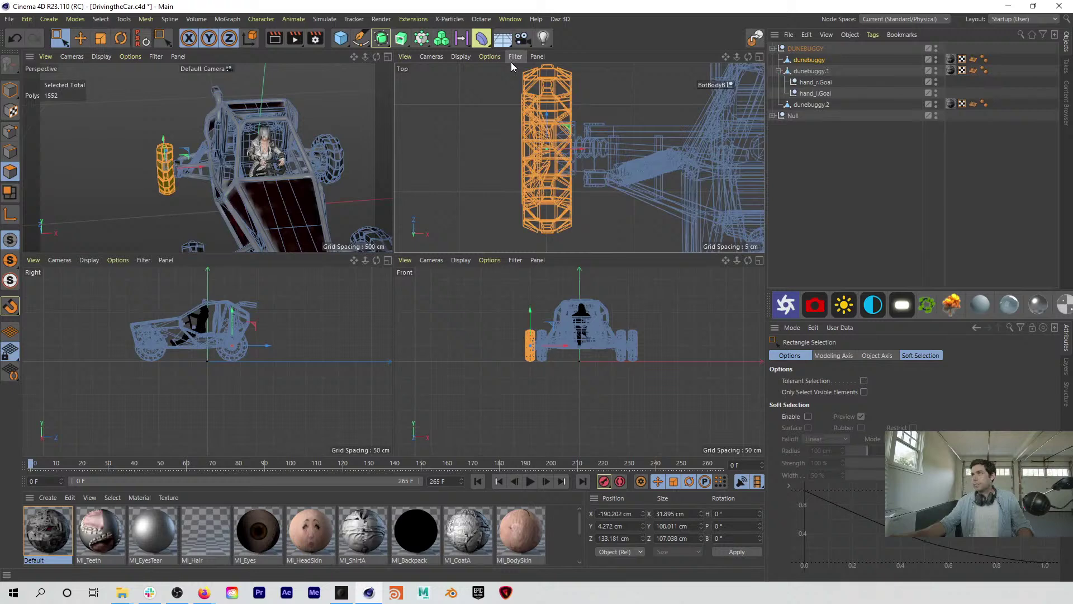
Step: Split the selected negative-X rear wheel polygons into a separate object and check it against the other buggy parts
scroll(632, 180, down, 2)
alt+middle_drag(632, 180, 505, 159)
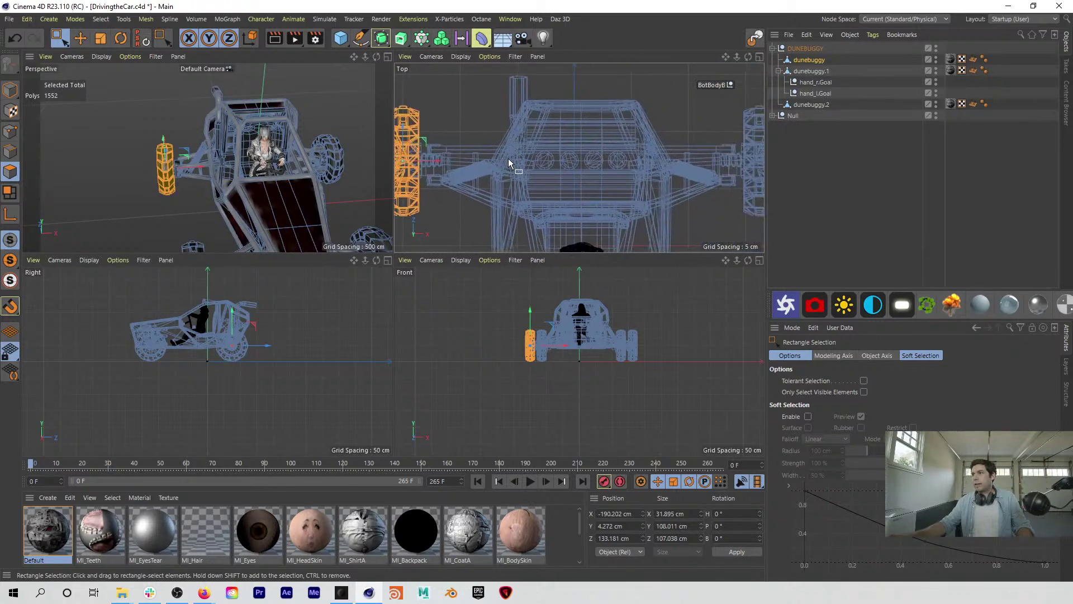
key(u)
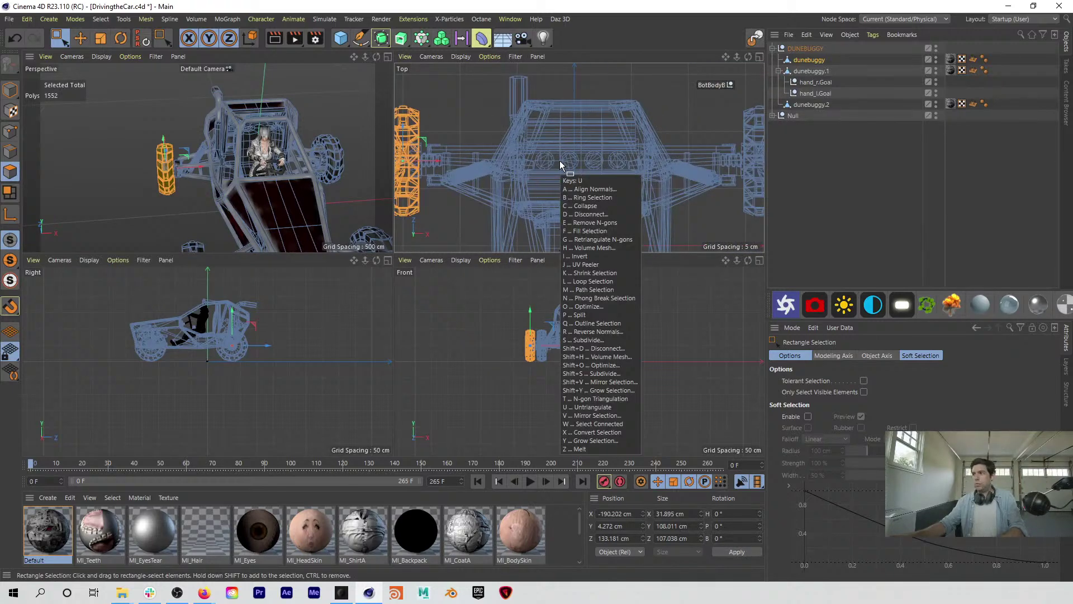
key(p)
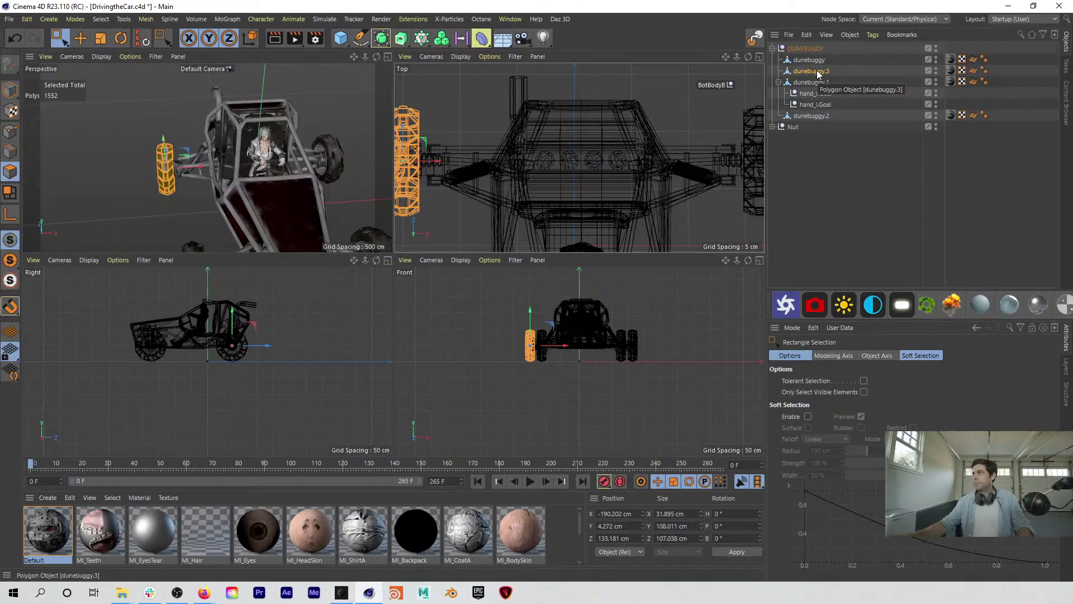
click(812, 115)
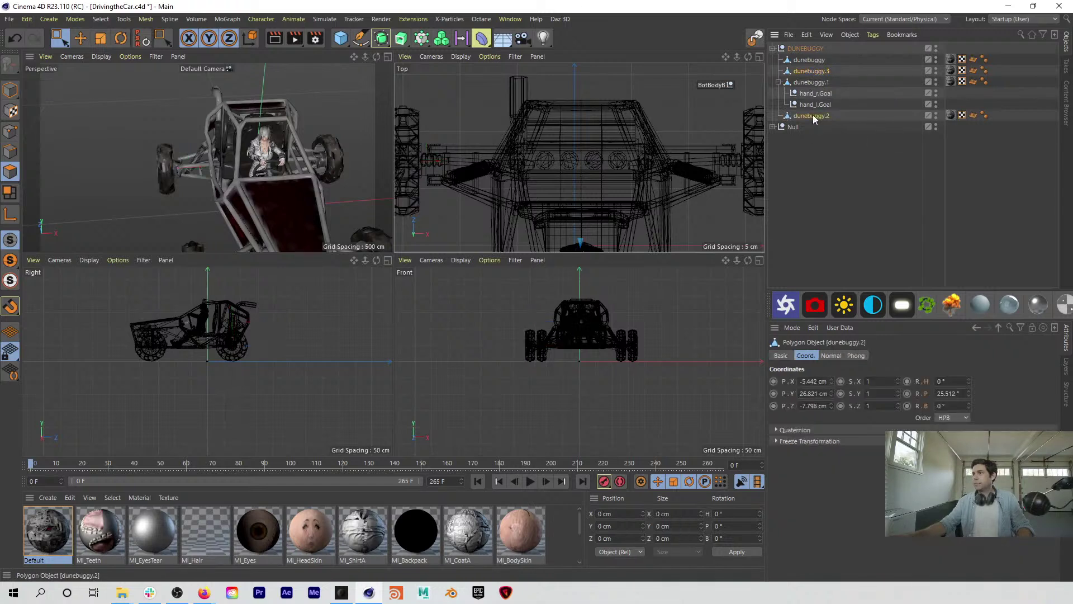
click(816, 70)
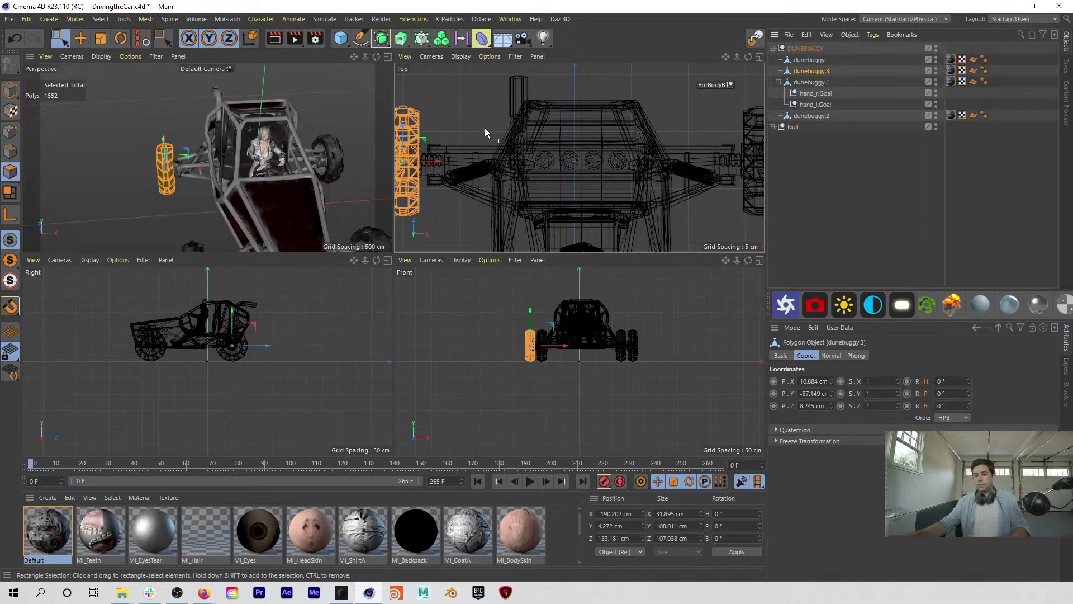
Step: Try to select the positive-X rear wheel in the Top view while the split-off wheel object is active
click(473, 137)
alt+middle_drag(655, 168, 443, 171)
scroll(531, 158, up, 4)
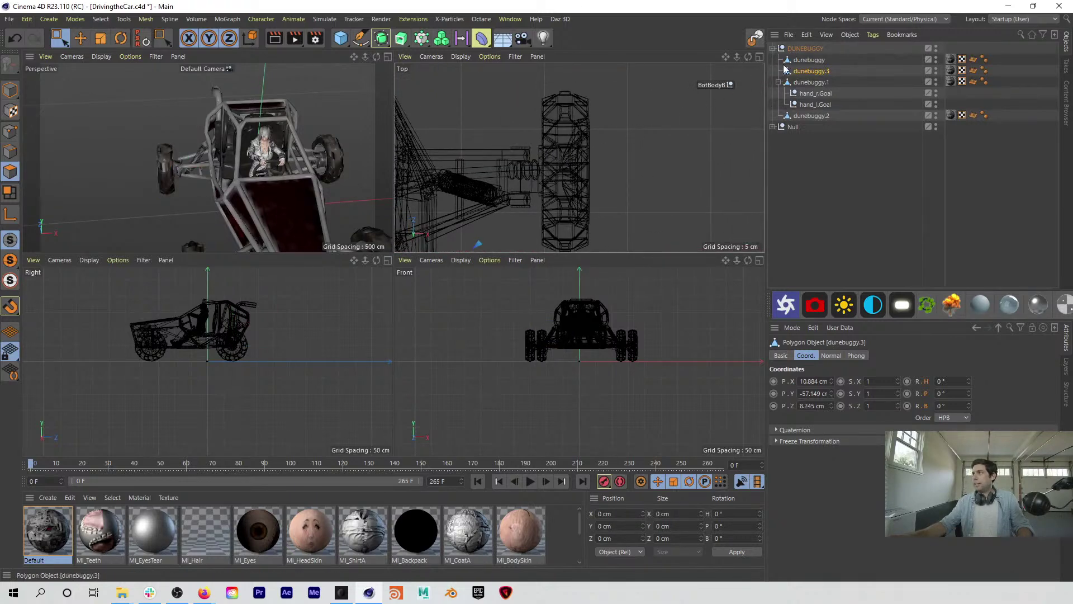
alt+middle_drag(566, 166, 558, 152)
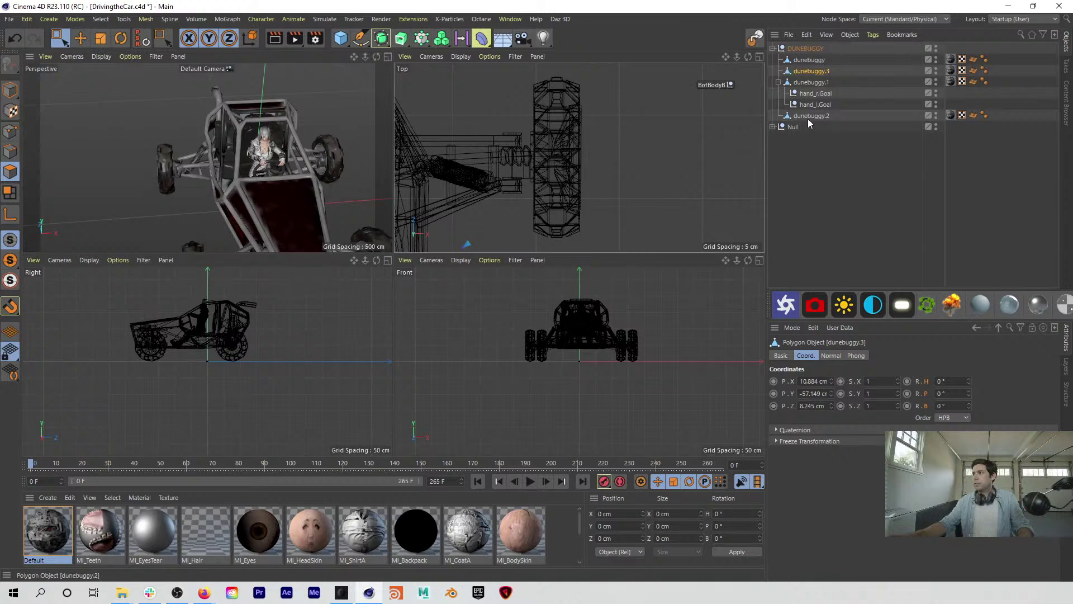
drag(591, 246, 531, 74)
click(811, 116)
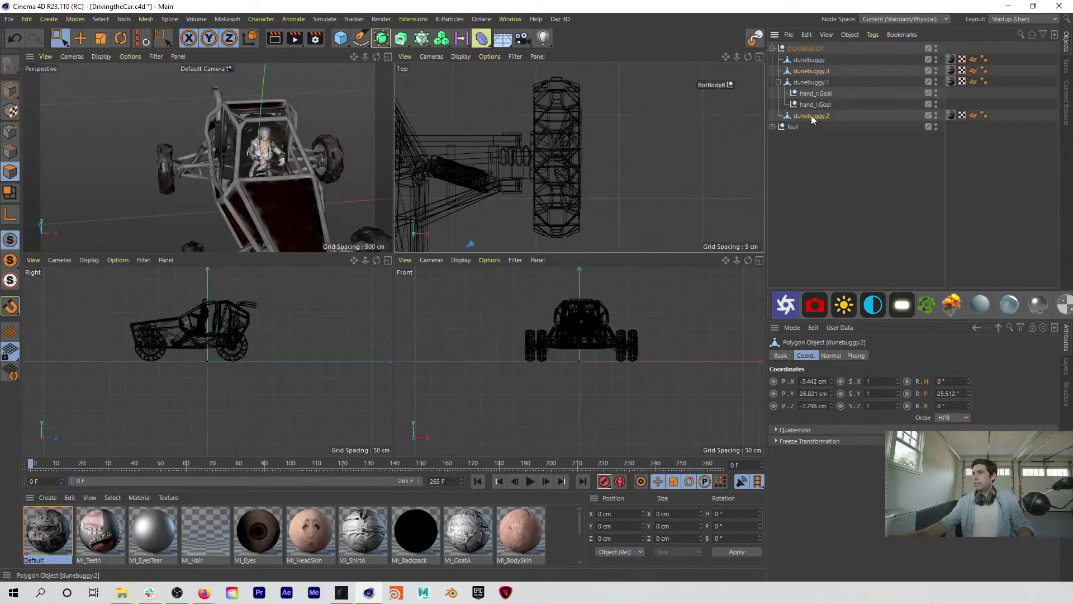
click(811, 71)
click(811, 60)
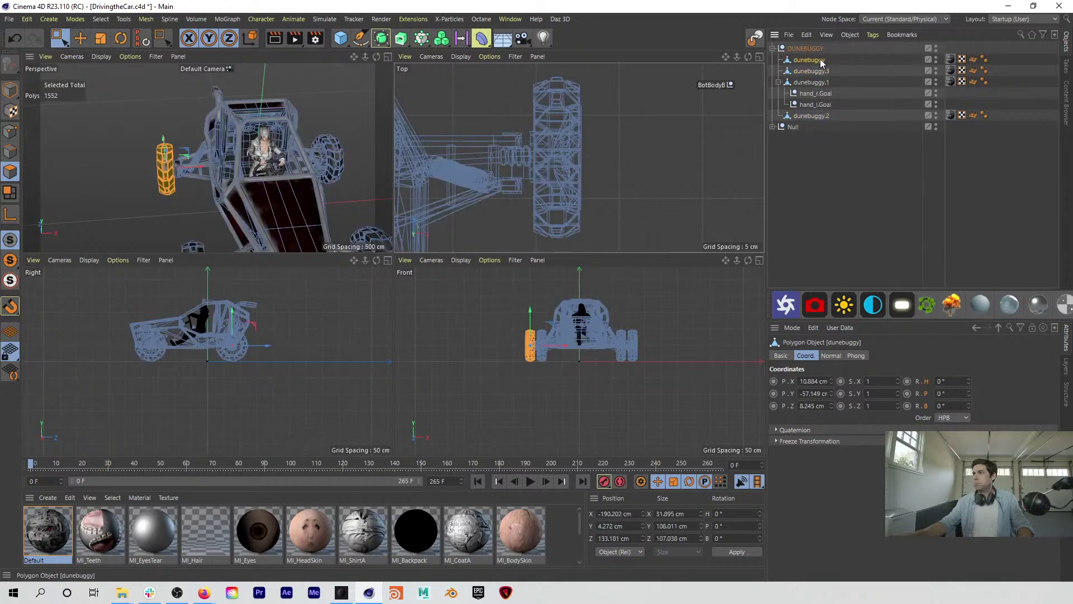
click(592, 233)
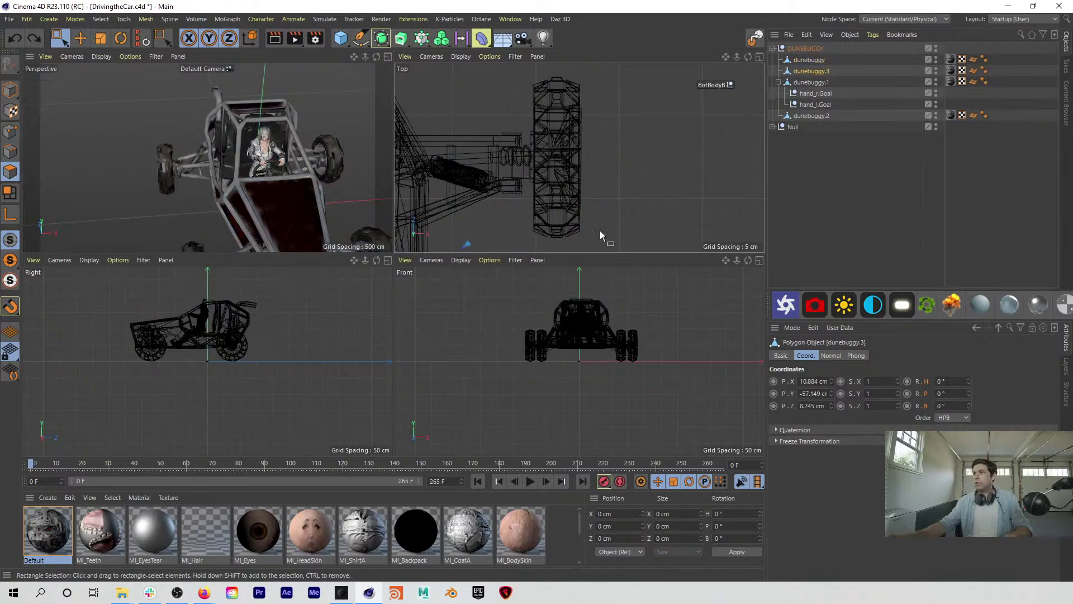
click(827, 73)
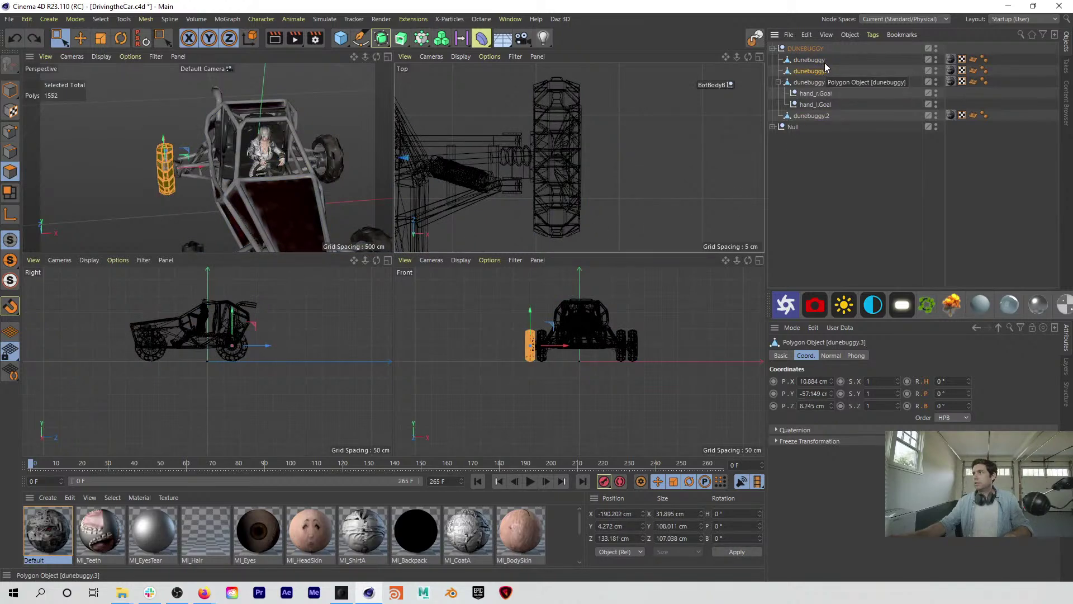
Step: Delete the negative-X rear wheel polygons from the original dunebuggy mesh and select all polygons of its positive-X rear wheel
click(816, 60)
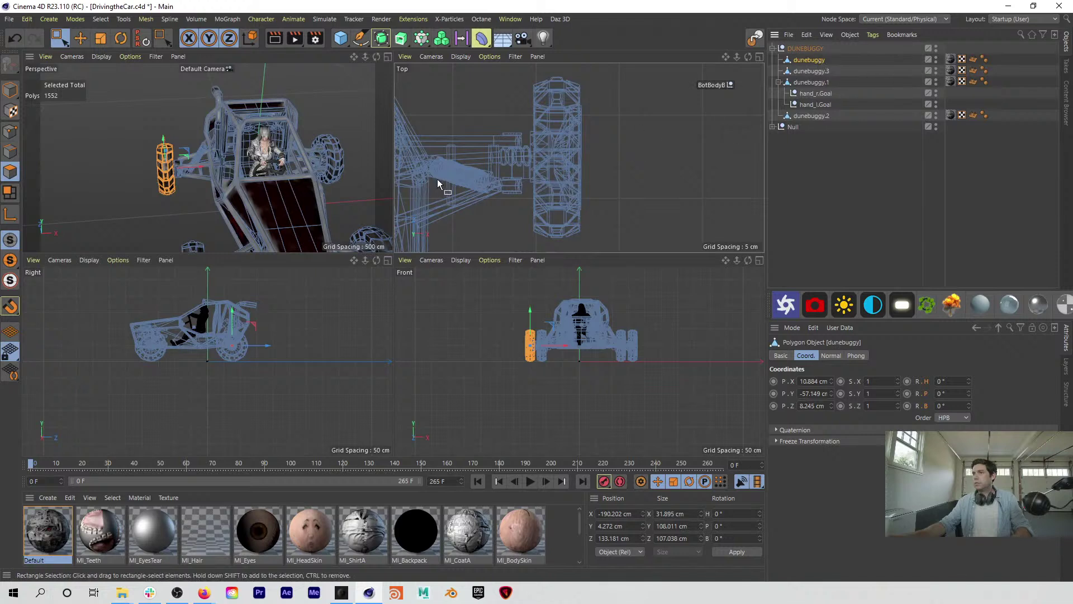
click(549, 190)
drag(605, 242, 531, 76)
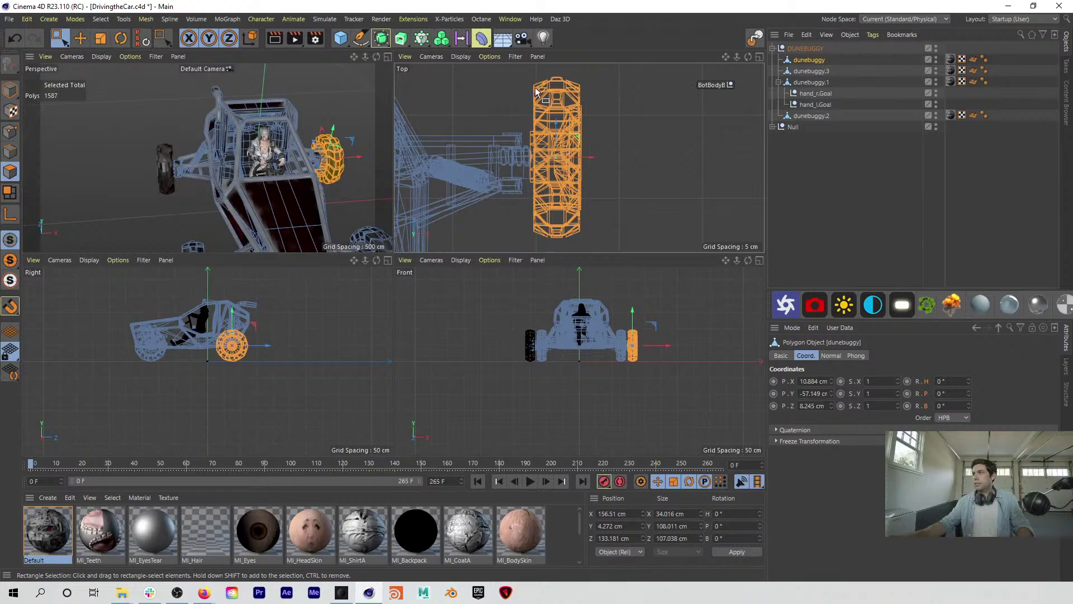
drag(608, 246, 533, 77)
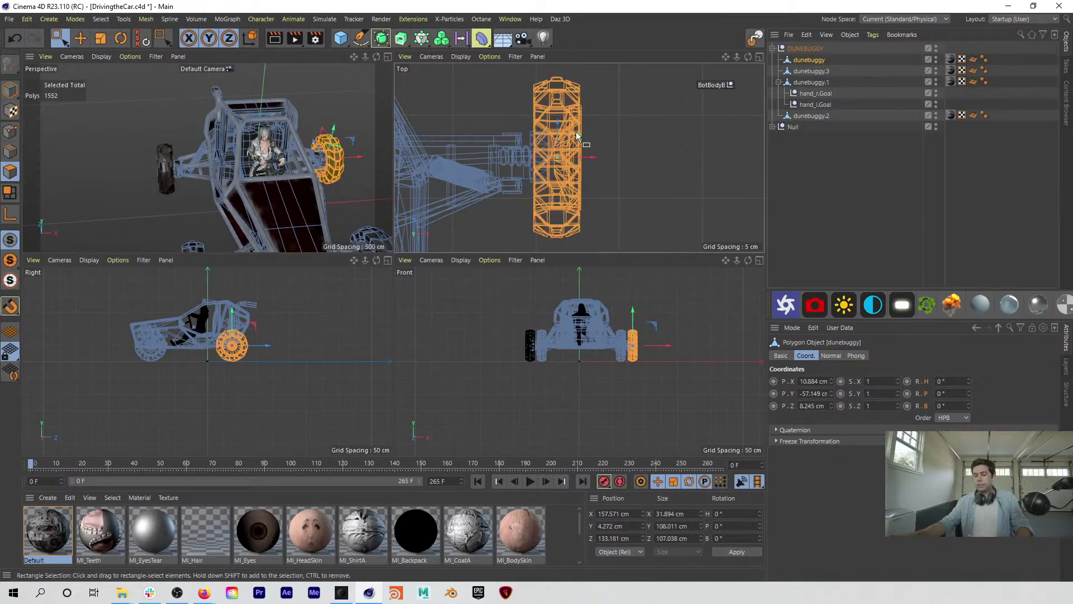
Step: Split the positive-X rear wheel into its own object and delete its polygons from the original dunebuggy mesh
key(u)
key(p)
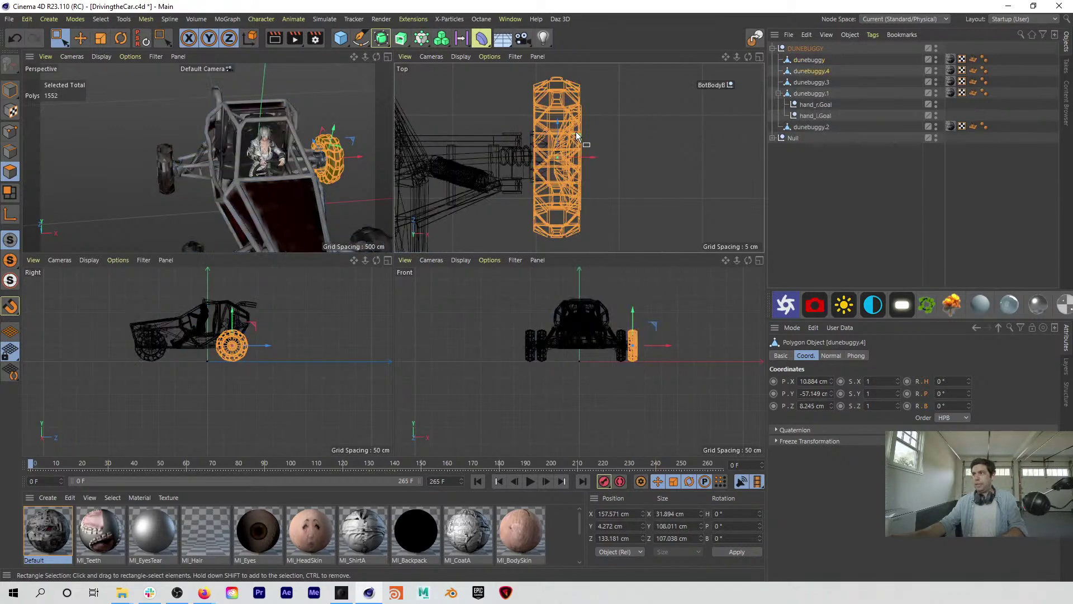
click(805, 60)
Step: Select both split rear wheels in Model mode and move their axes to the wheel centre in the Right view
click(10, 90)
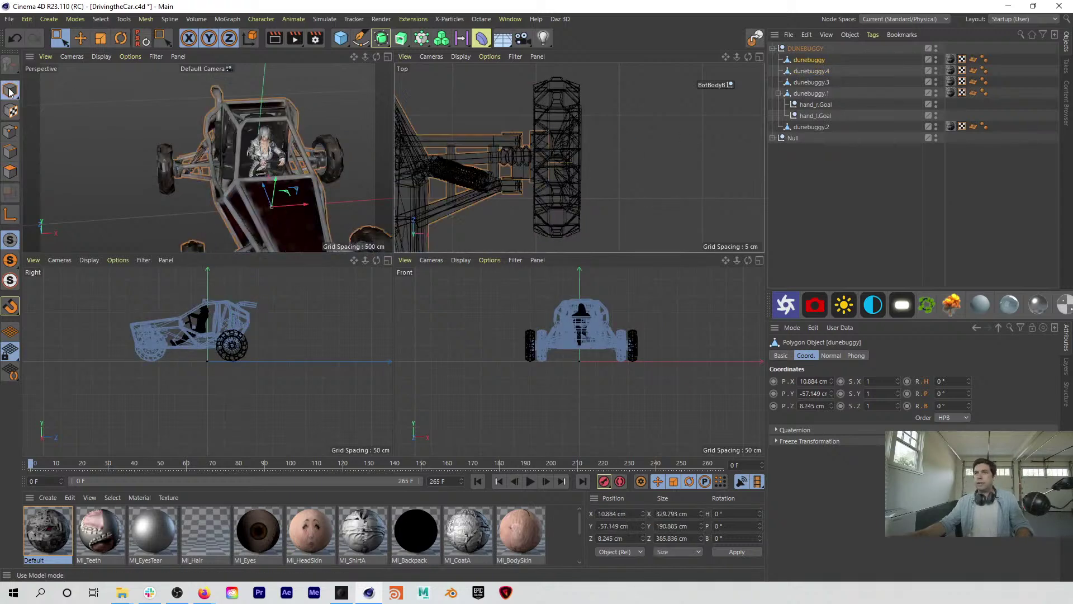
click(810, 71)
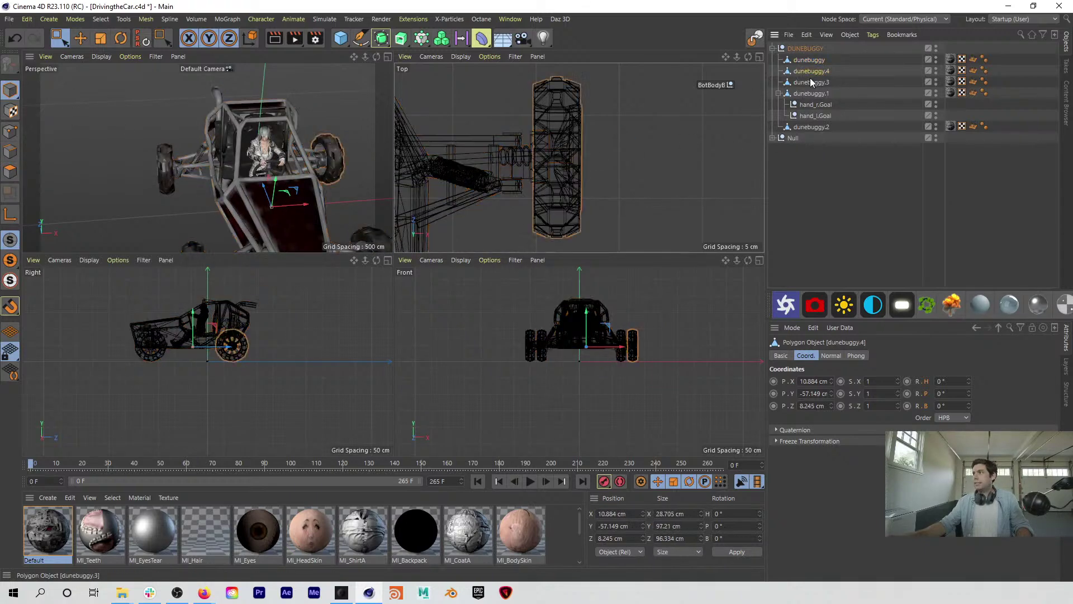
shift+click(811, 83)
alt+drag(264, 200, 365, 139)
scroll(254, 352, up, 5)
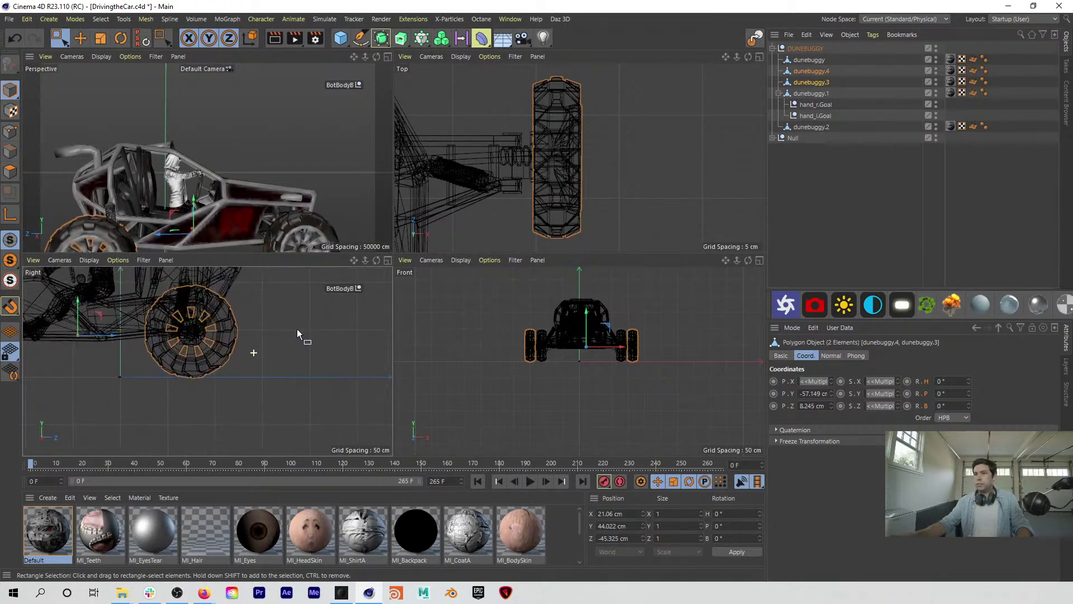
key(l)
drag(95, 335, 208, 336)
drag(192, 299, 192, 298)
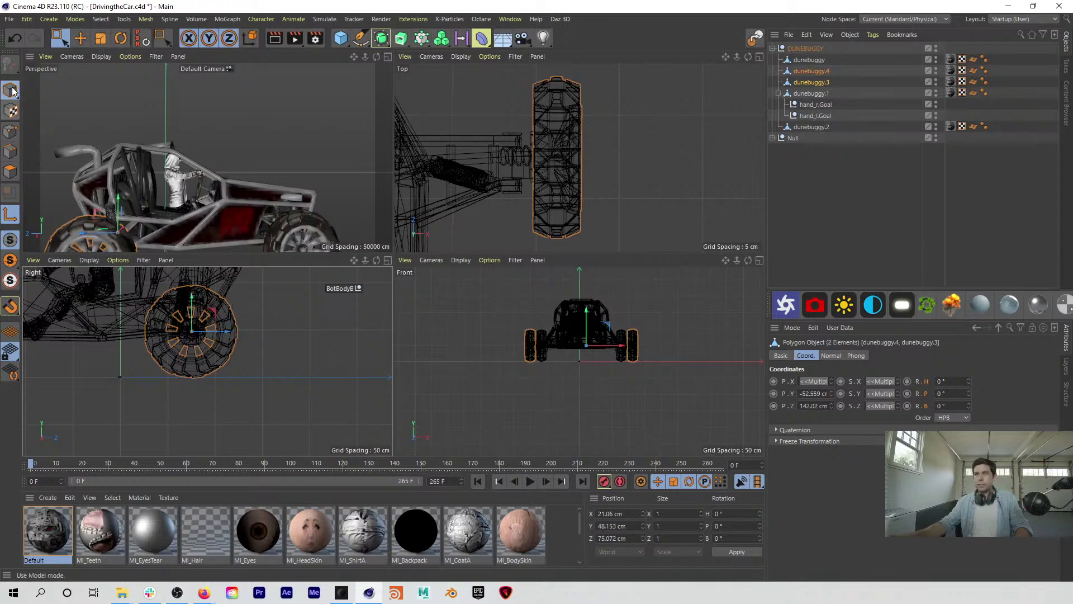
Step: Keyframe the pitch of both rear wheels at 15° on frame 0 and 1200° on frame 265
middle_click(237, 179)
scroll(322, 273, down, 5)
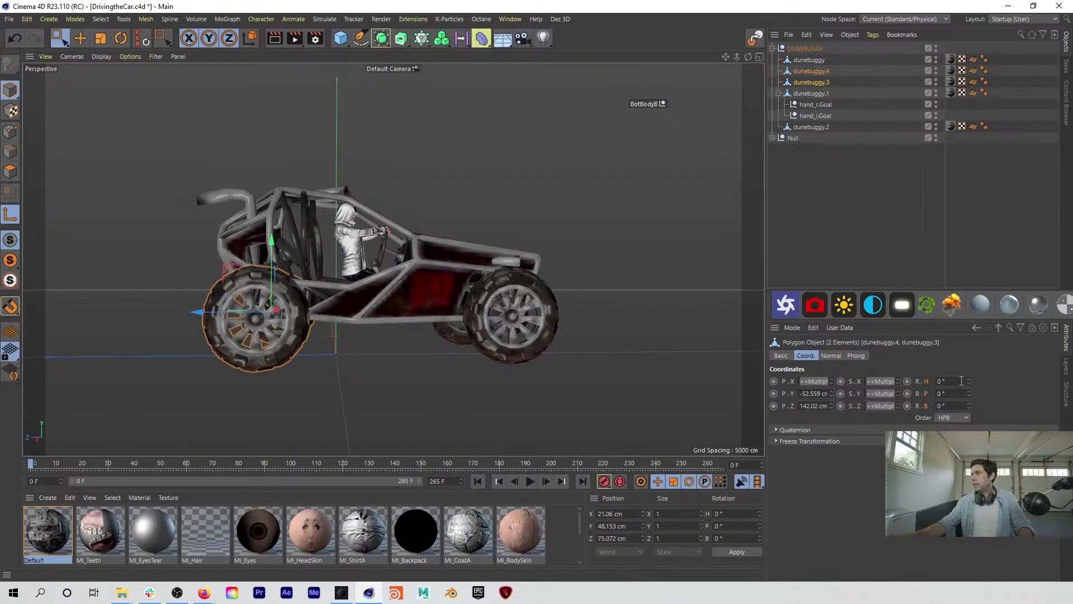
mouse_move(969, 393)
mouse_down()
mouse_move(974, 414)
mouse_move(969, 372)
mouse_up()
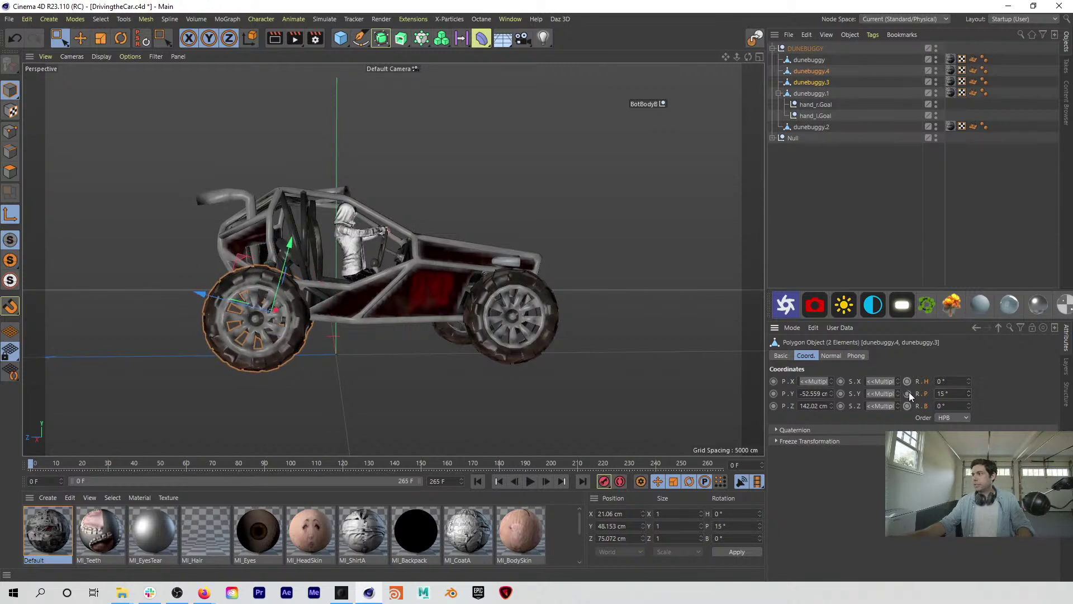
click(728, 467)
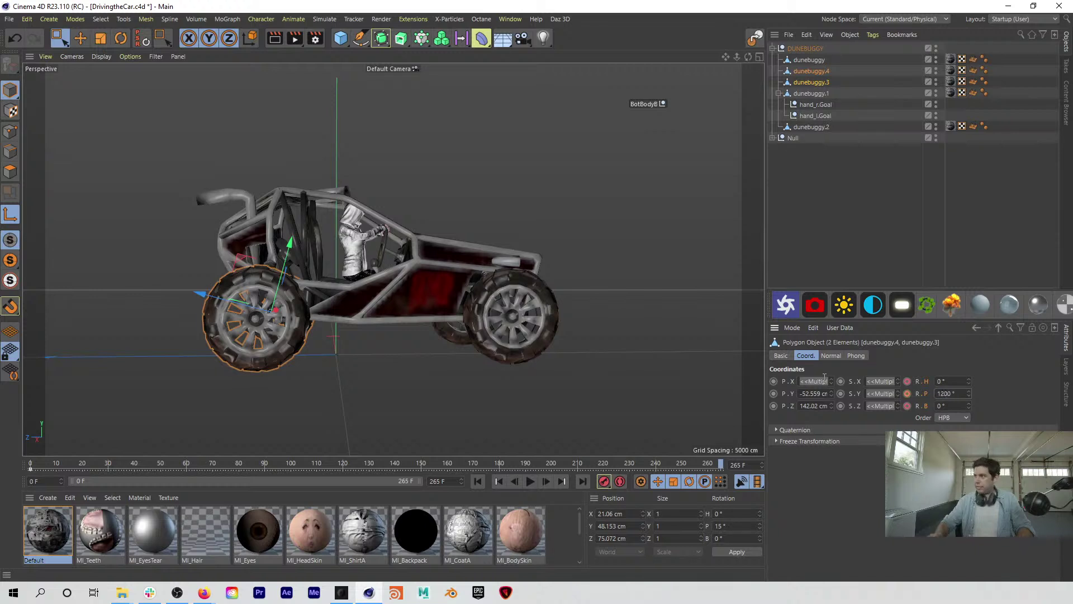
key(Return)
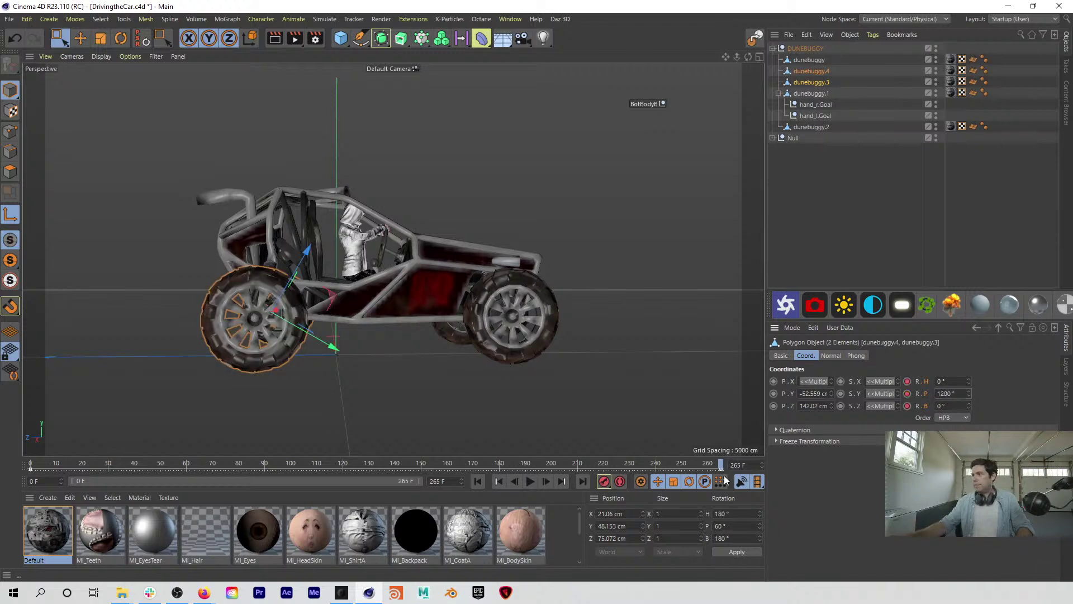
Step: Set all keyframes of the rear wheels to linear interpolation and play the animation from the start
click(720, 470)
double_click(684, 470)
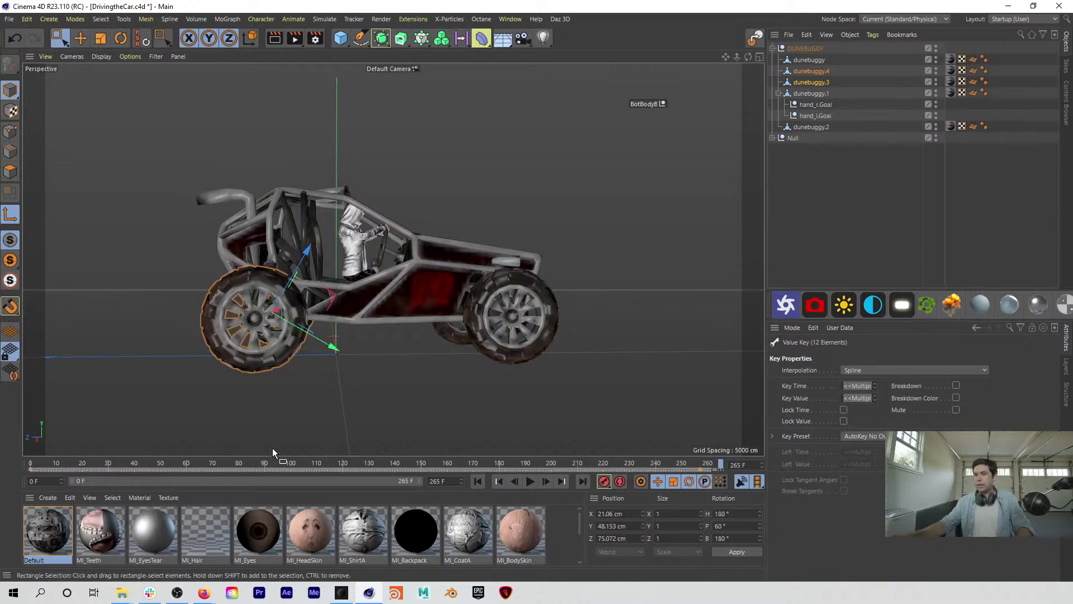
right_click(227, 469)
click(203, 389)
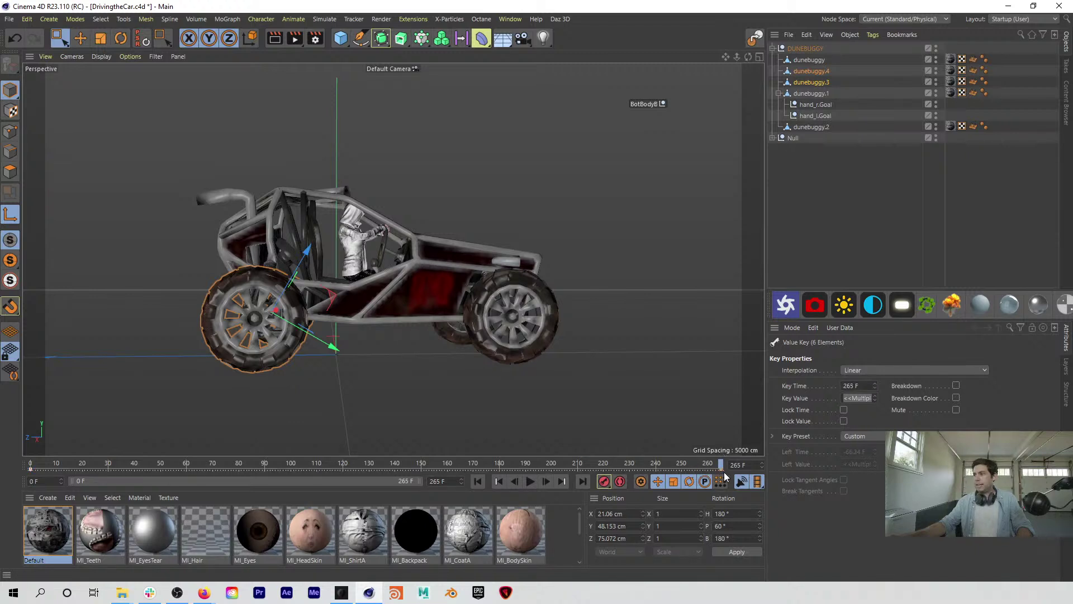
click(476, 481)
click(530, 481)
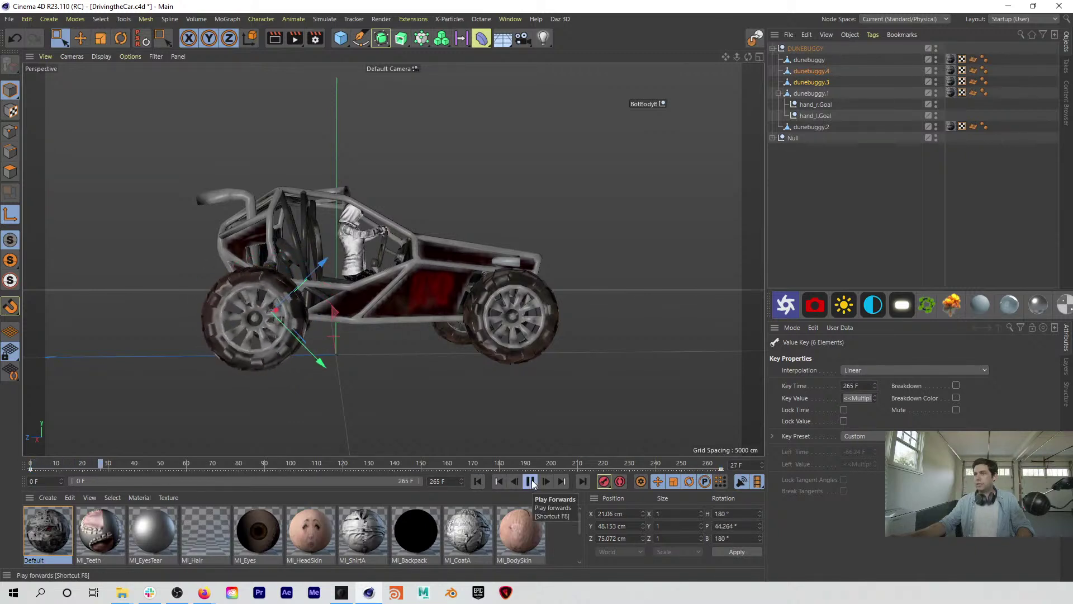
click(530, 481)
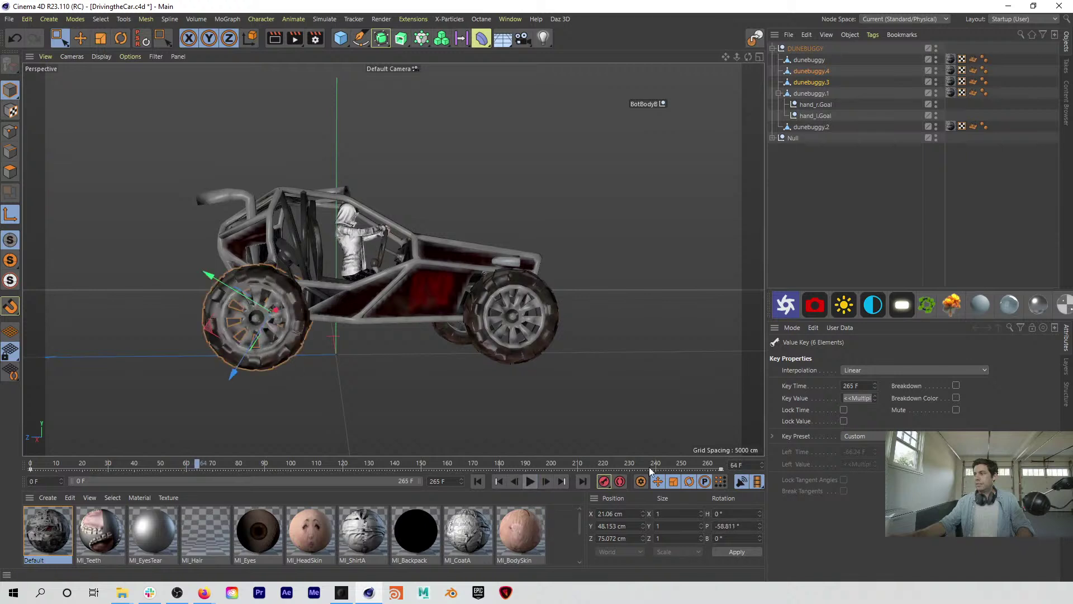
Step: Change the rear wheels' pitch keyframe on frame 265 to 2400° and play the animation from the start
click(721, 467)
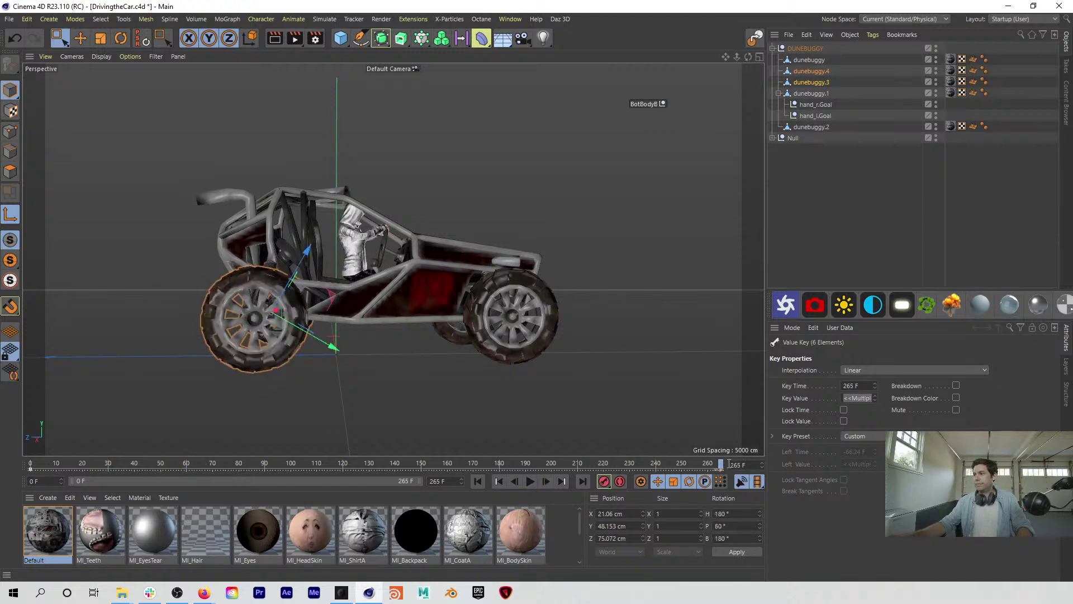
click(829, 83)
shift+click(826, 74)
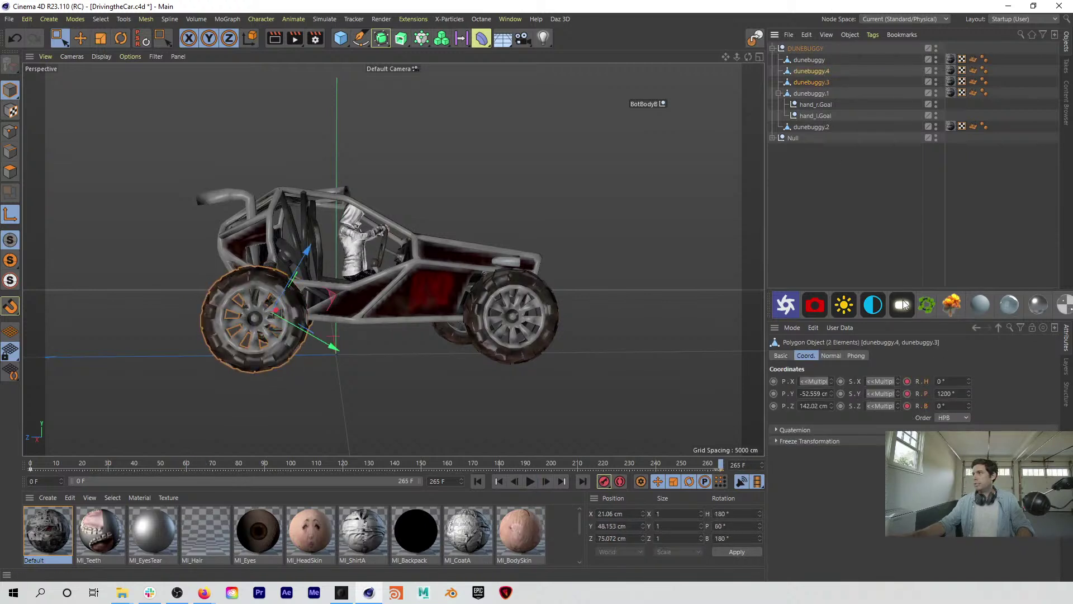
text(2)
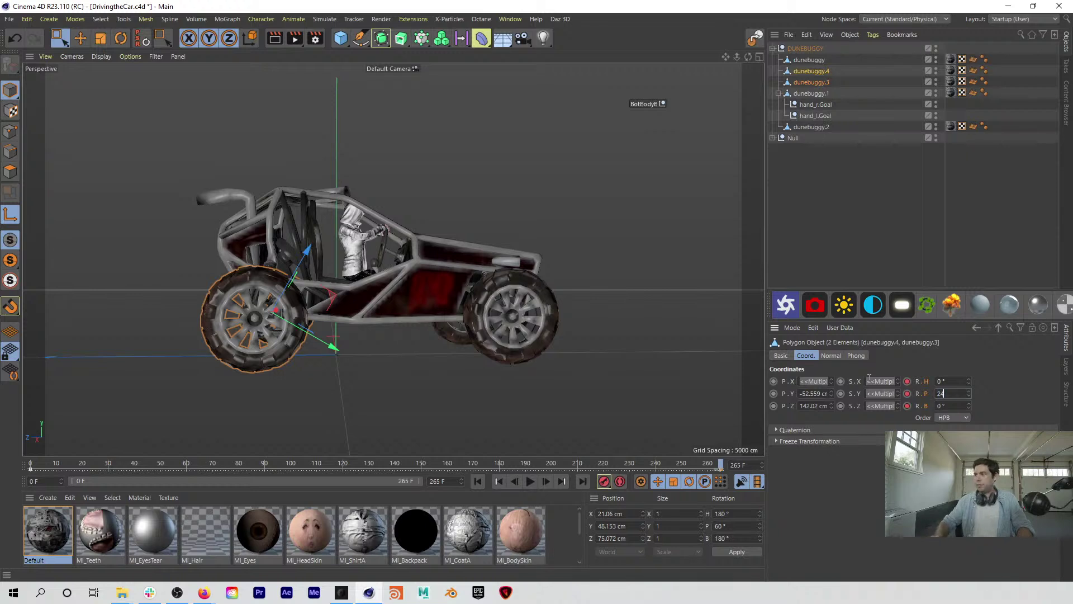
text(400)
key(Return)
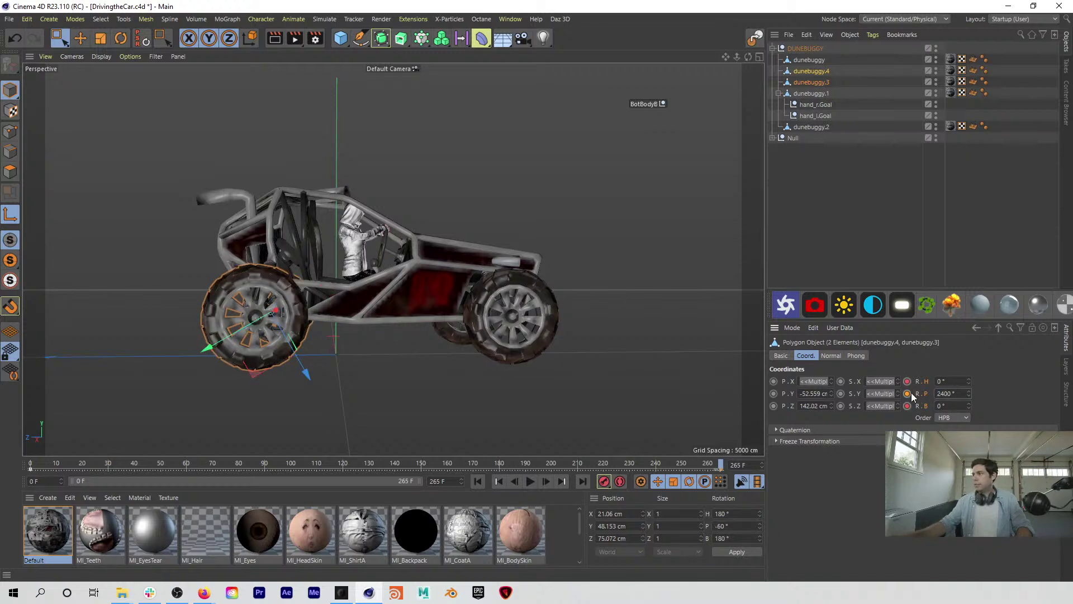
click(478, 481)
click(530, 481)
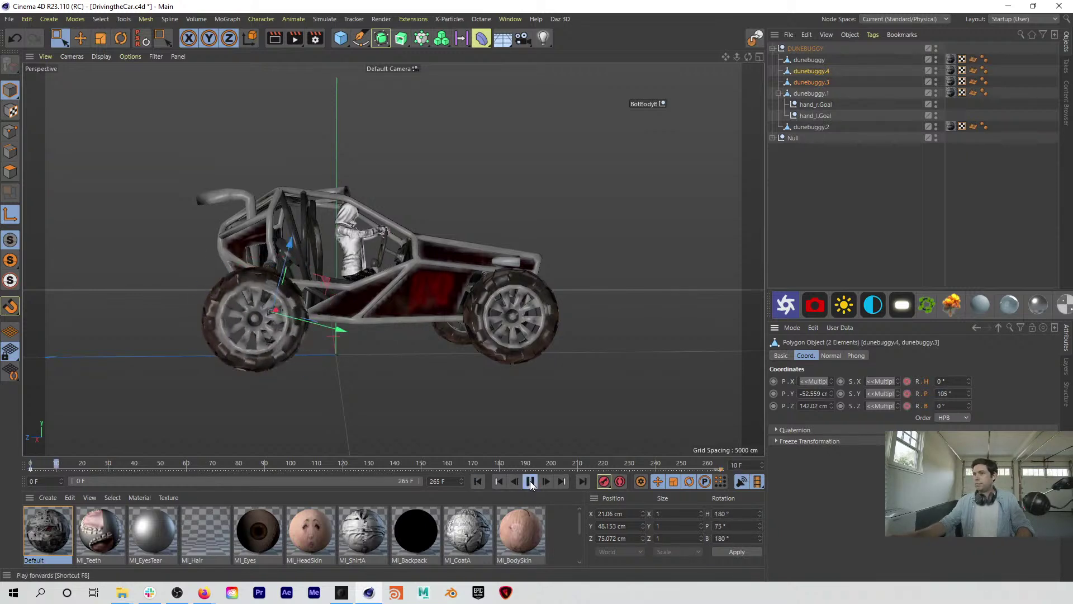
Step: Select the DUNEBUGGY null, stop playback and return to frame 0
click(860, 180)
click(806, 49)
right_click(815, 47)
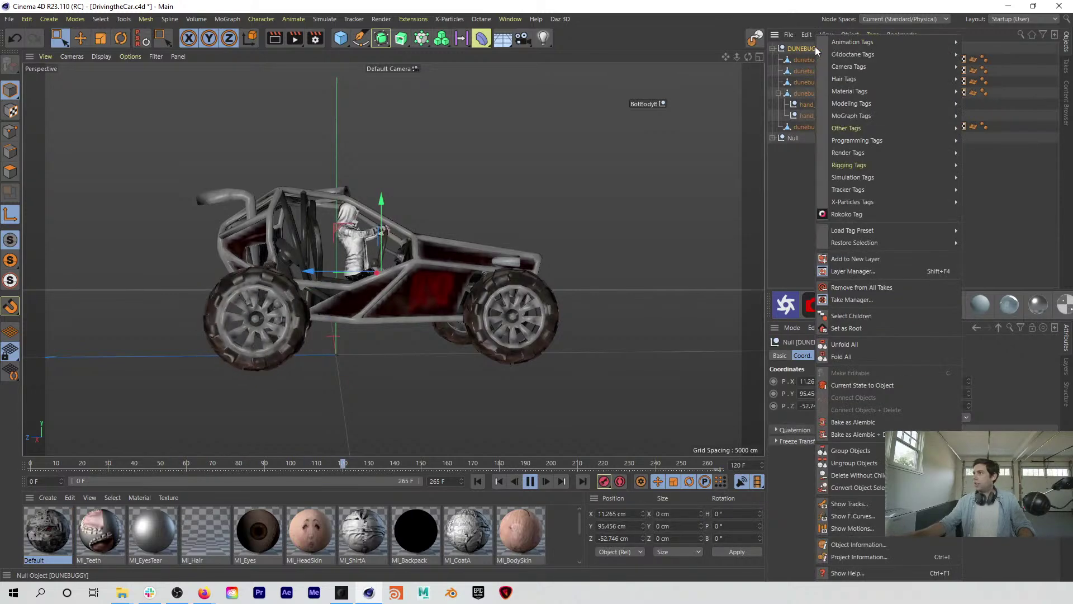
click(793, 186)
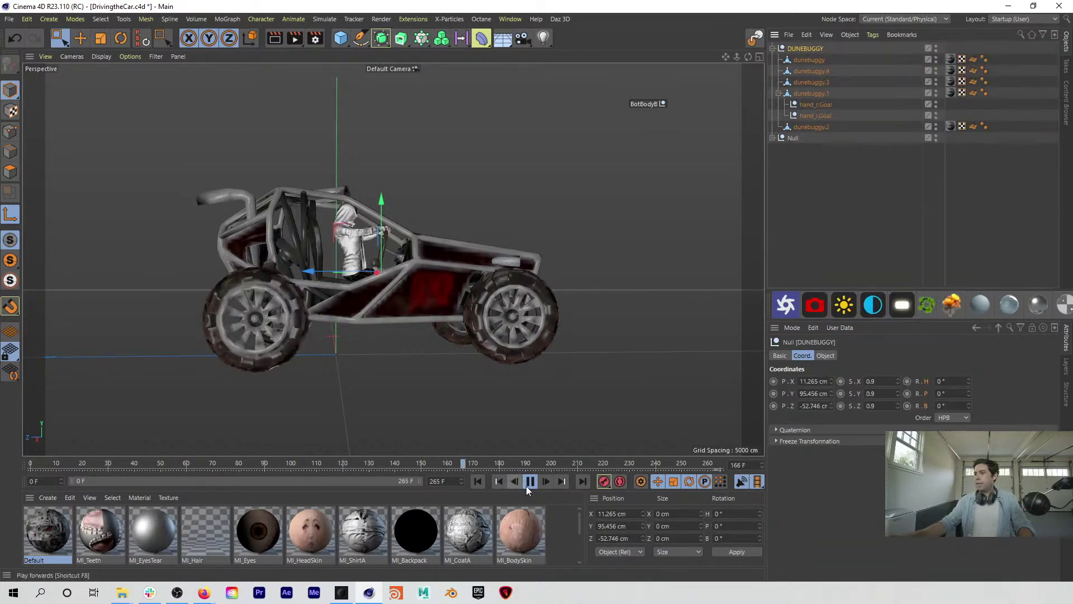
click(530, 481)
click(478, 481)
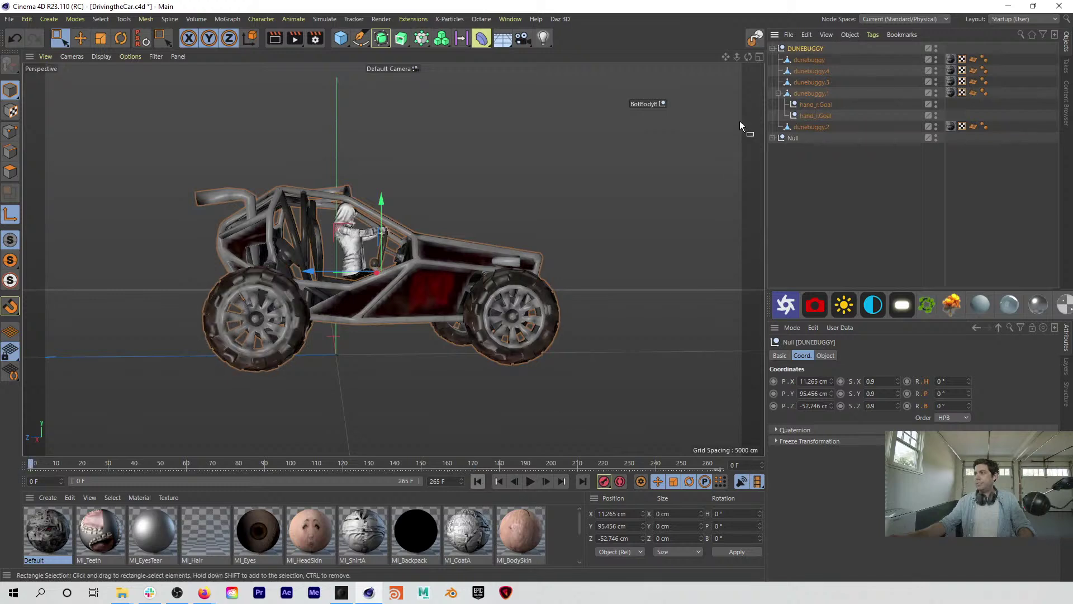
Step: Make the character's Null a child of the DUNEBUGGY null
right_click(819, 45)
mouse_move(873, 47)
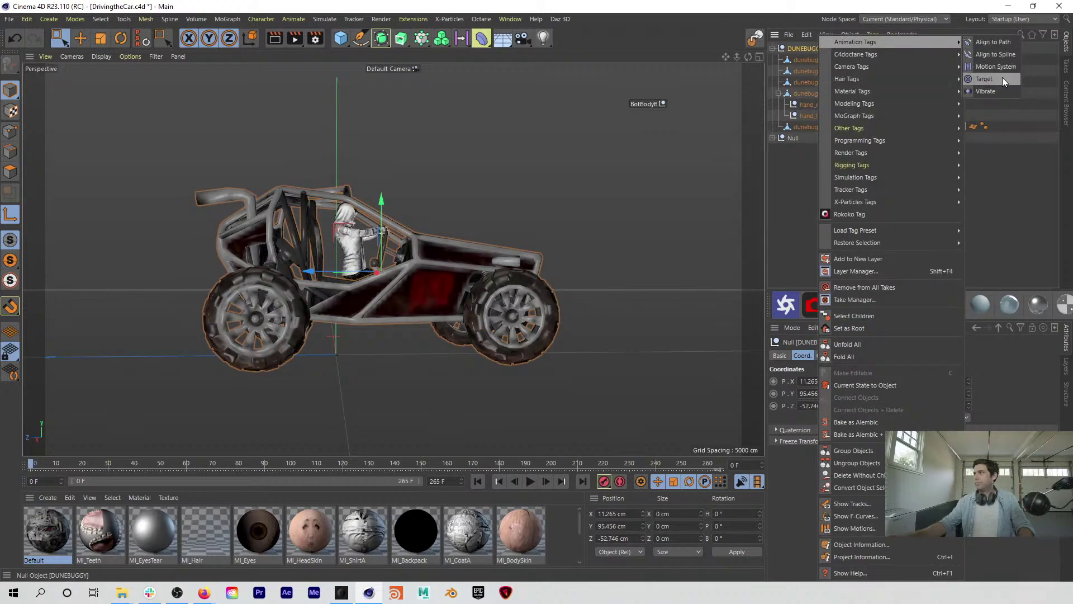
click(789, 158)
drag(793, 139, 803, 59)
Step: Add a Vibrate tag to DUNEBUGGY and enable position vibration with amplitude 0 cm on X and 10 cm on Y
click(806, 48)
right_click(808, 47)
mouse_move(911, 45)
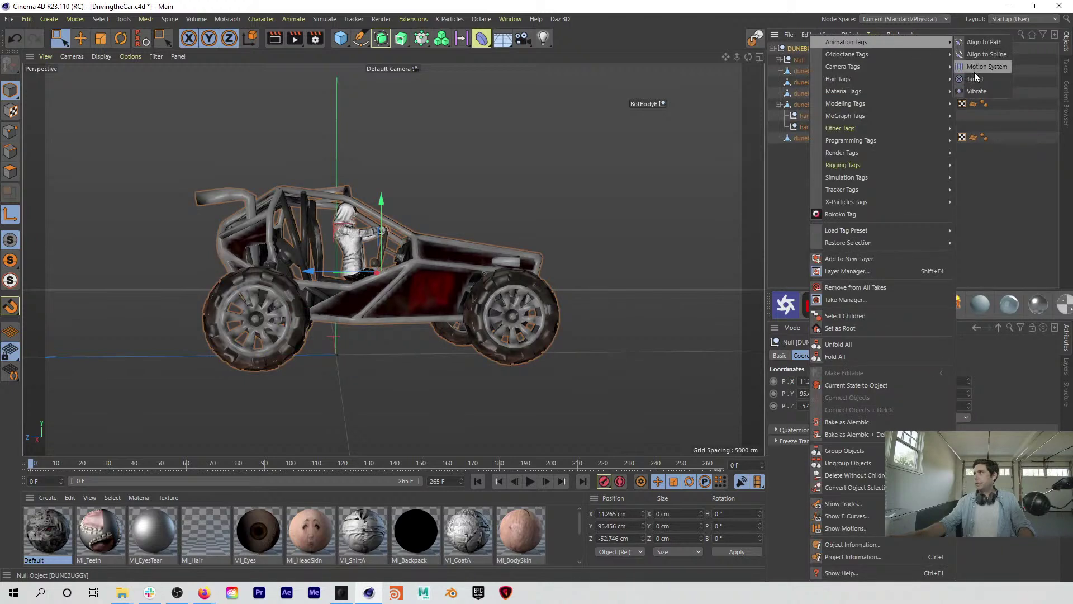
click(974, 91)
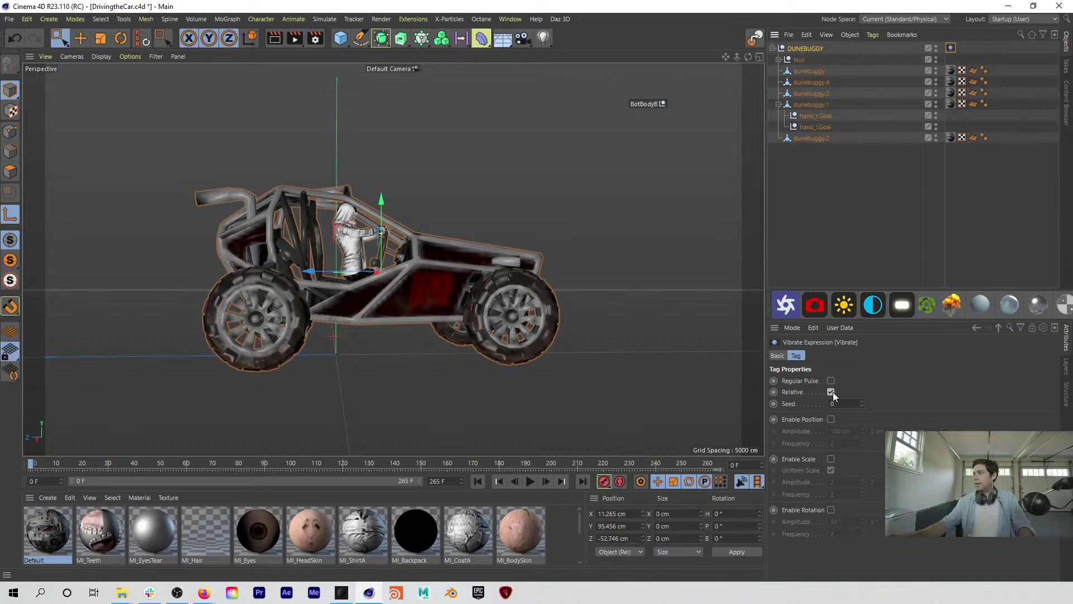
click(831, 420)
text(0)
key(Tab)
text(10)
key(Tab)
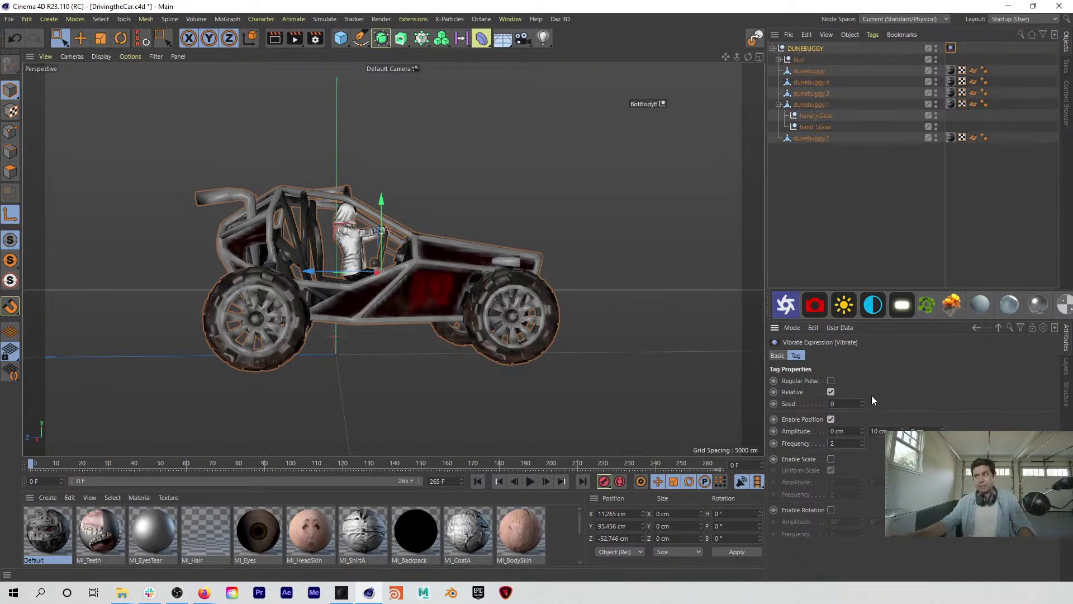
Step: Play the animation and examine the vibration on the driver from the front up close
click(529, 482)
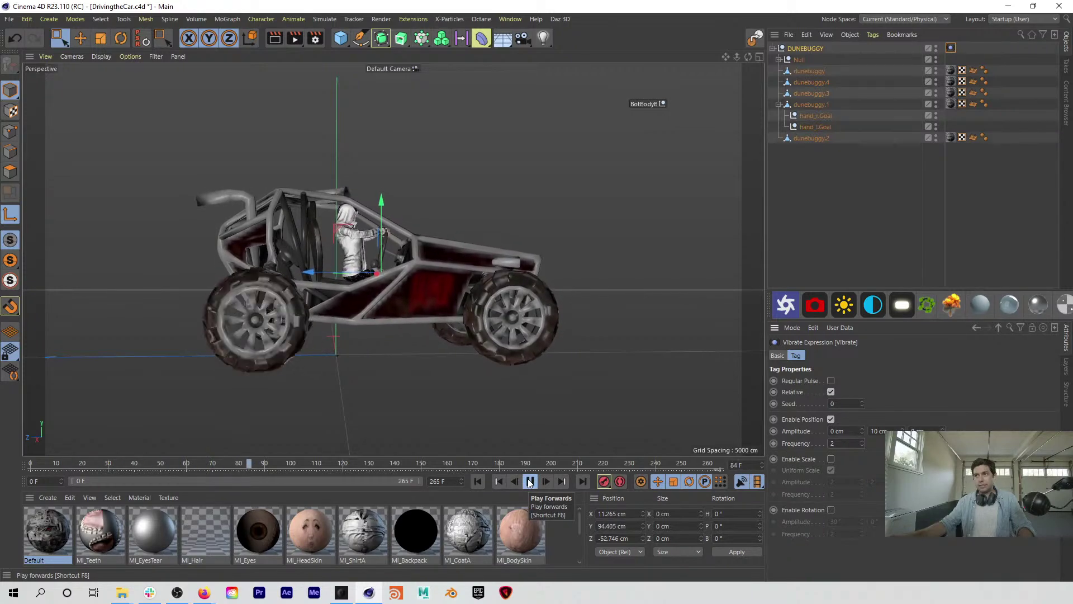
alt+drag(441, 246, 263, 259)
scroll(445, 218, up, 8)
alt+drag(483, 231, 463, 218)
scroll(495, 237, up, 8)
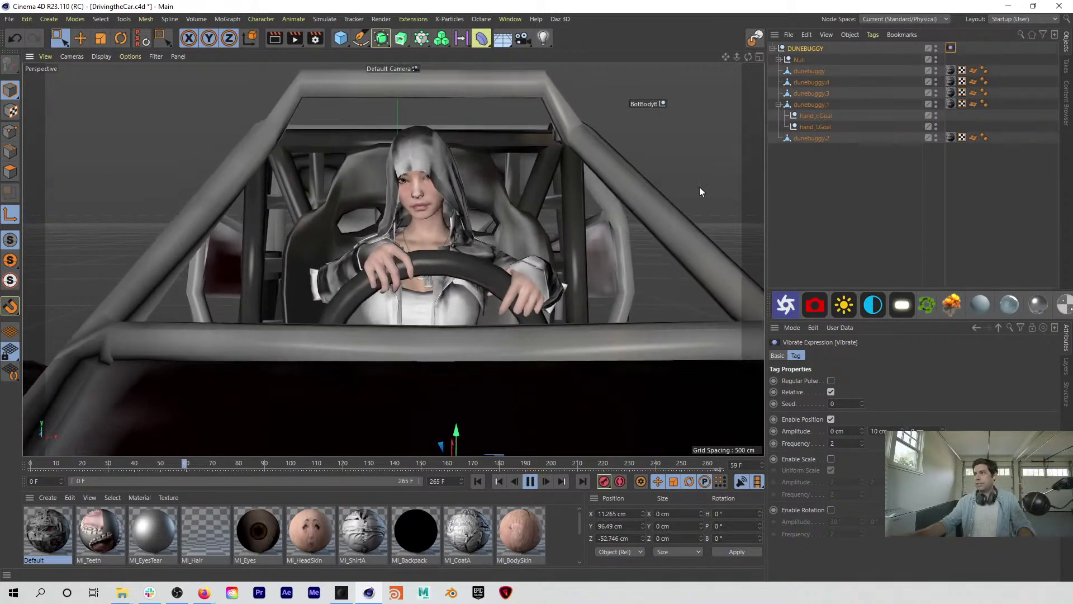
Step: Set the Vibrate tag's Y position amplitude to 5 cm
drag(888, 431, 810, 423)
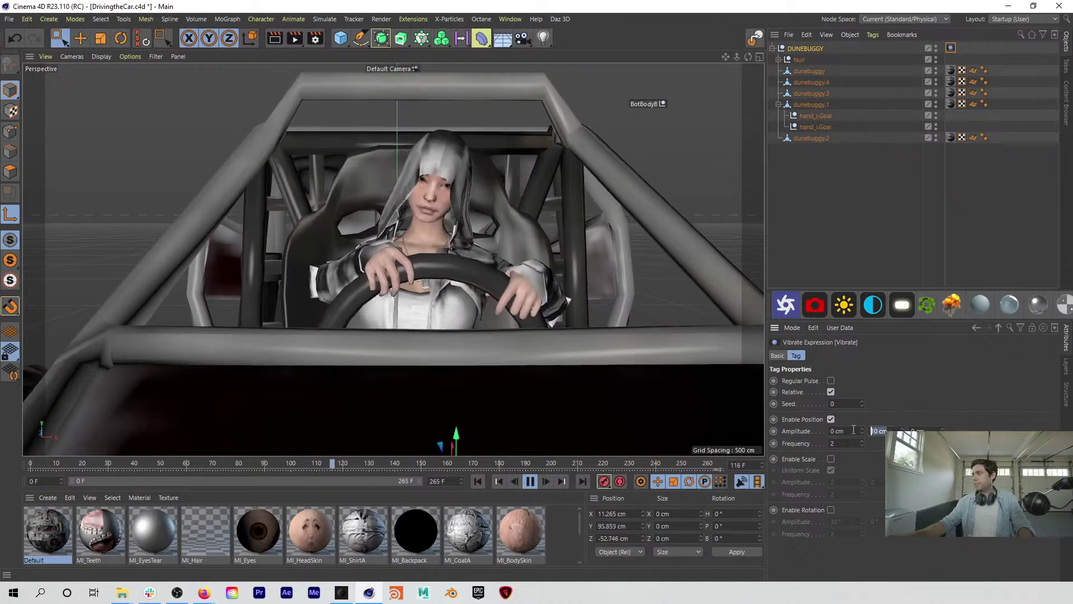
text(5)
key(Return)
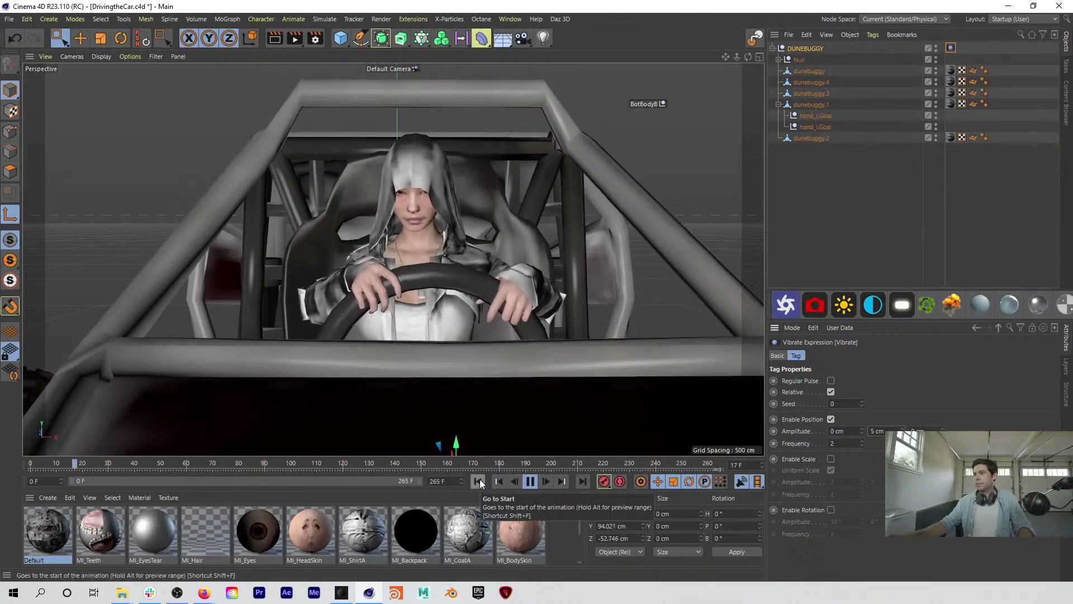
Step: Set the Vibrate tag's Y position amplitude to 2 cm and replay the animation from the start
drag(886, 431, 805, 420)
text(2)
key(Return)
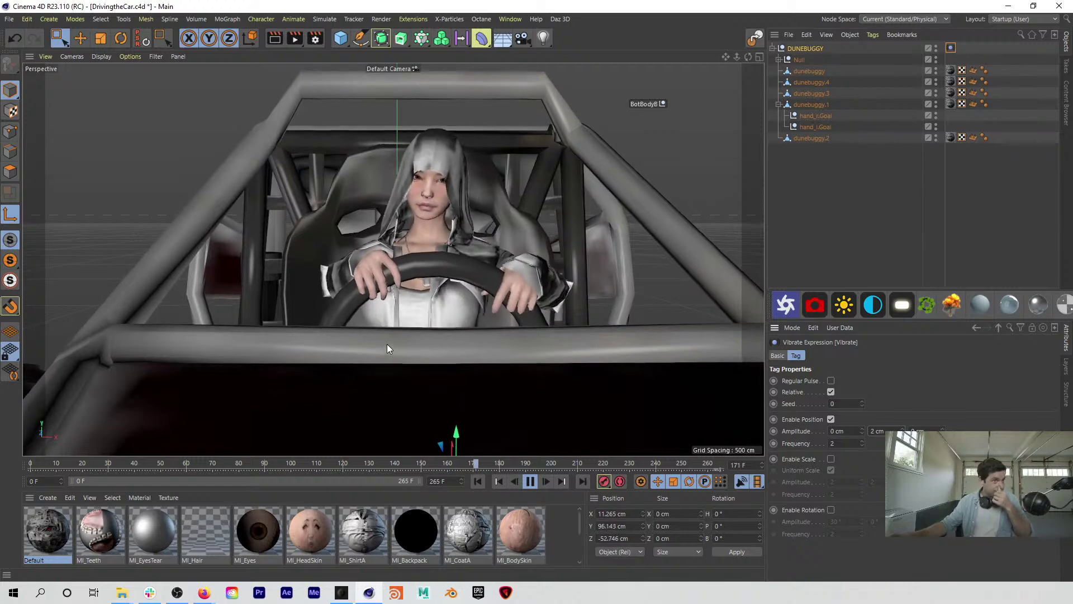
click(530, 481)
click(478, 481)
click(530, 482)
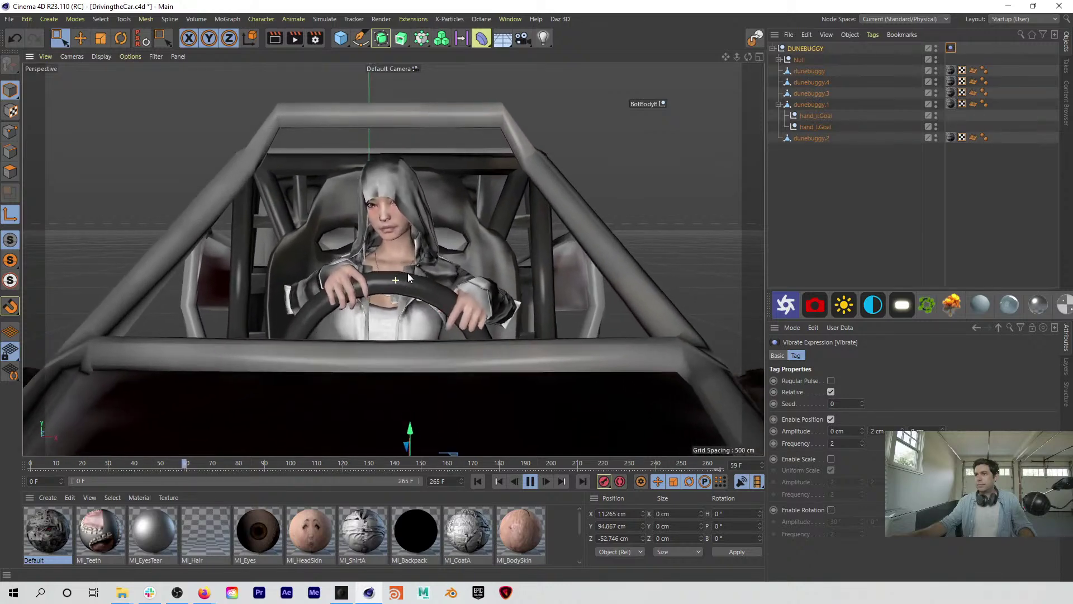
click(530, 482)
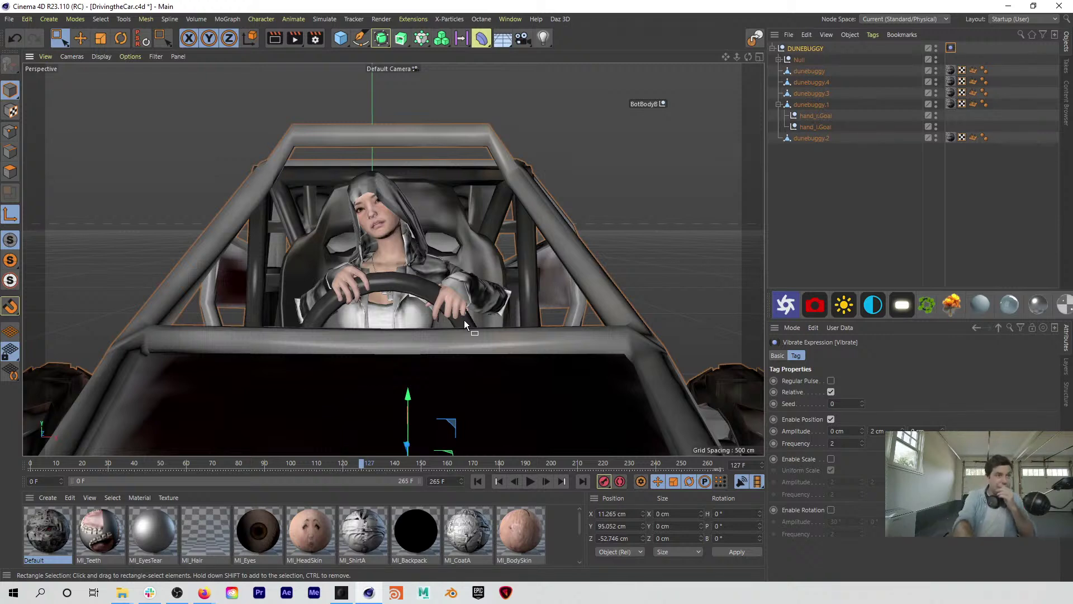
Step: Expand the character's Null inside DUNEBUGGY and select its root joint
click(830, 193)
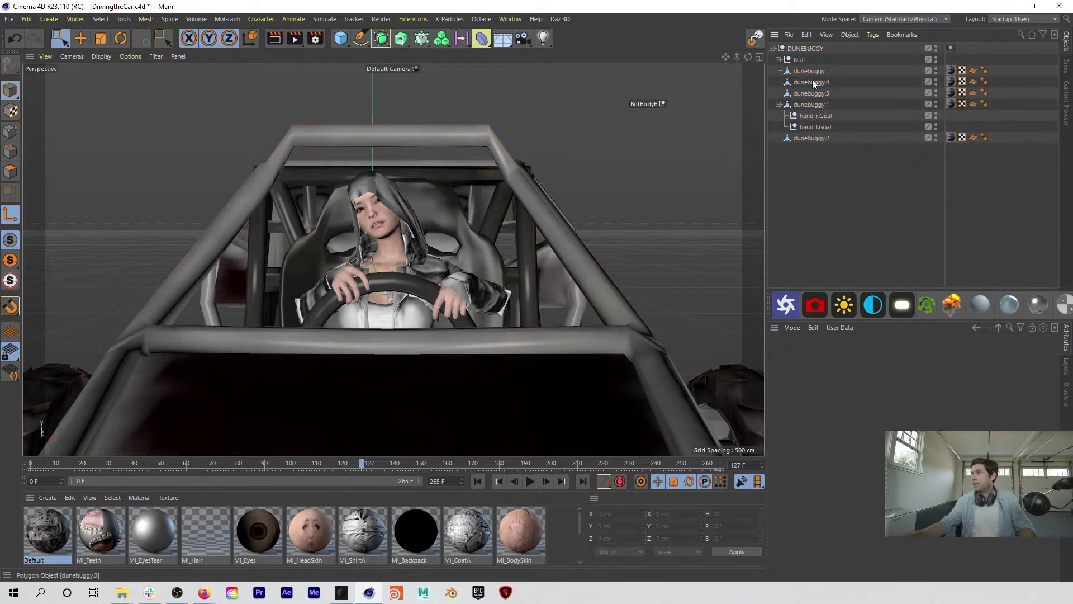
click(804, 59)
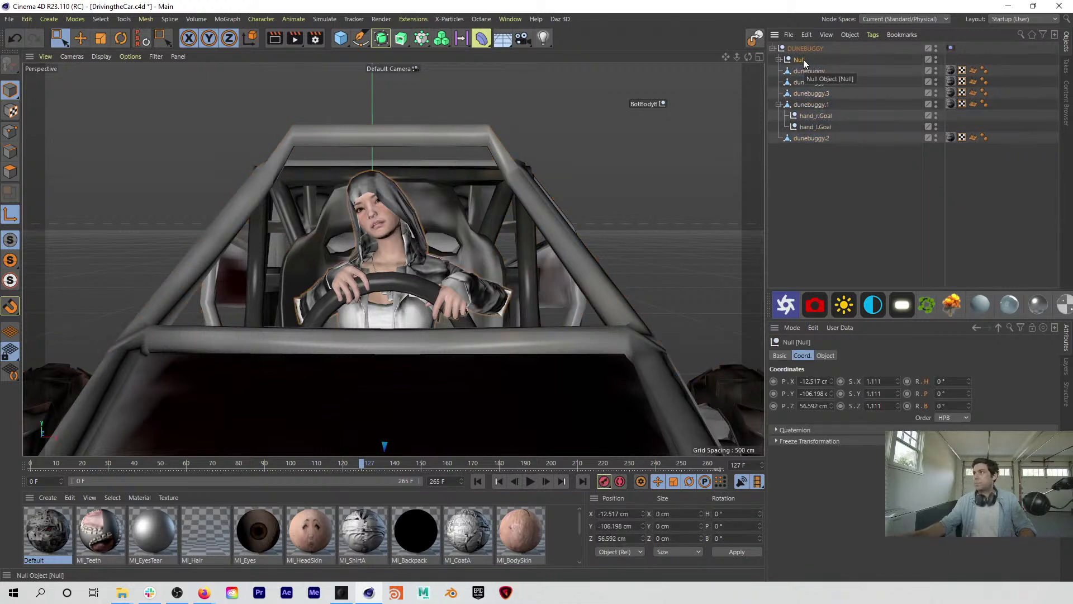
click(779, 60)
click(785, 171)
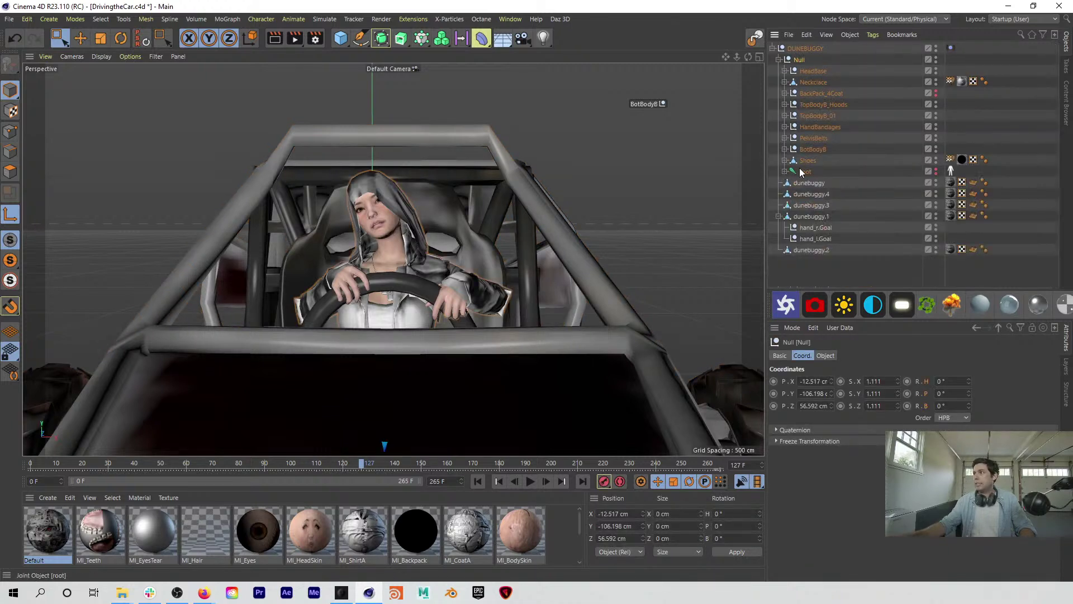
click(805, 173)
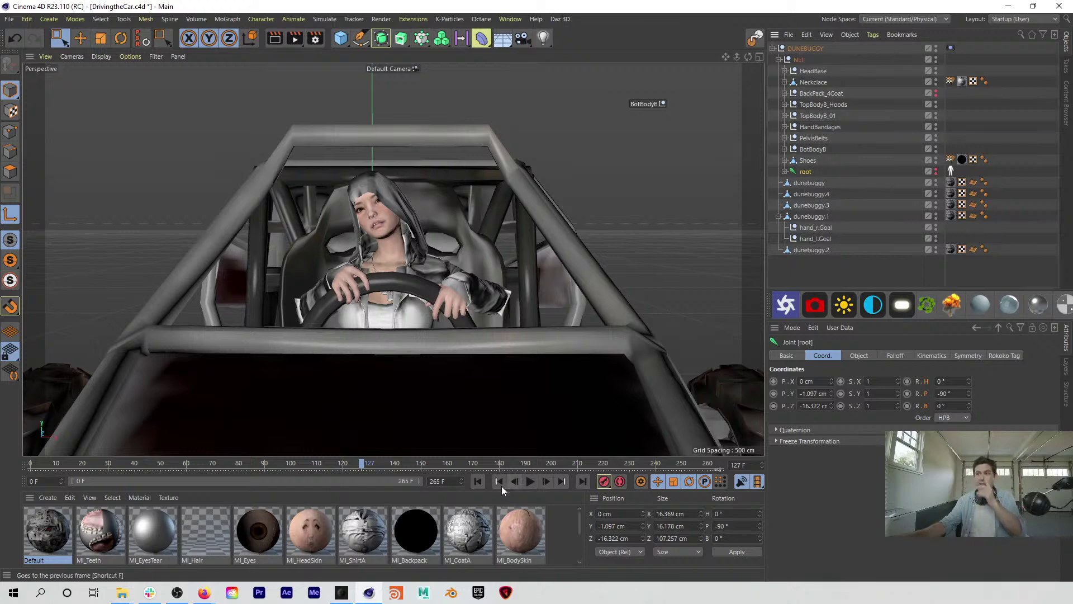
Step: Replay the animation from frame 0 to examine the driver's motion, and clear the object selection
click(480, 484)
click(531, 482)
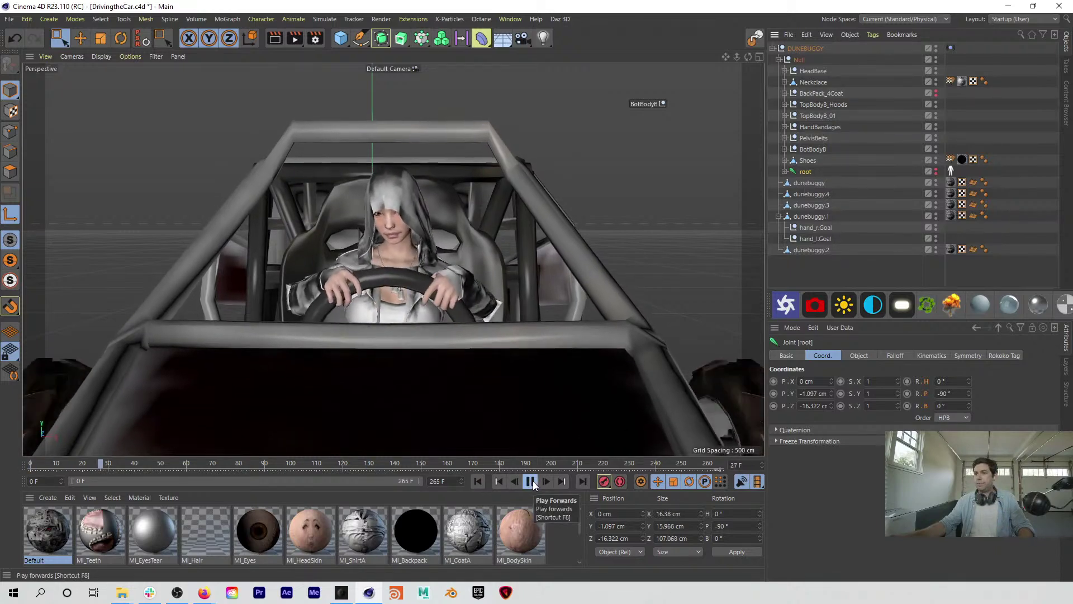
click(530, 482)
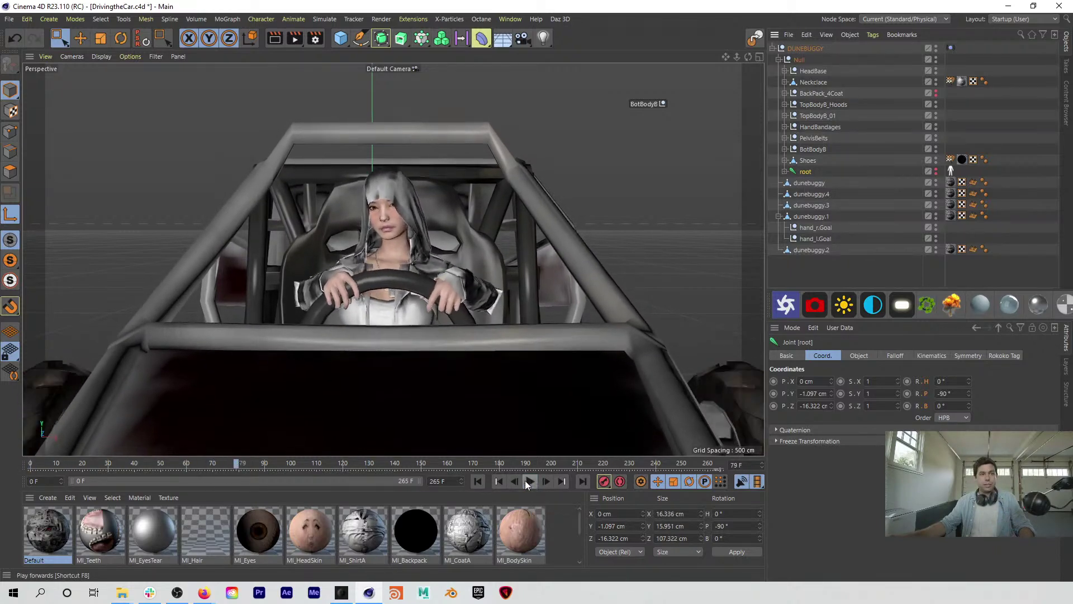
click(478, 482)
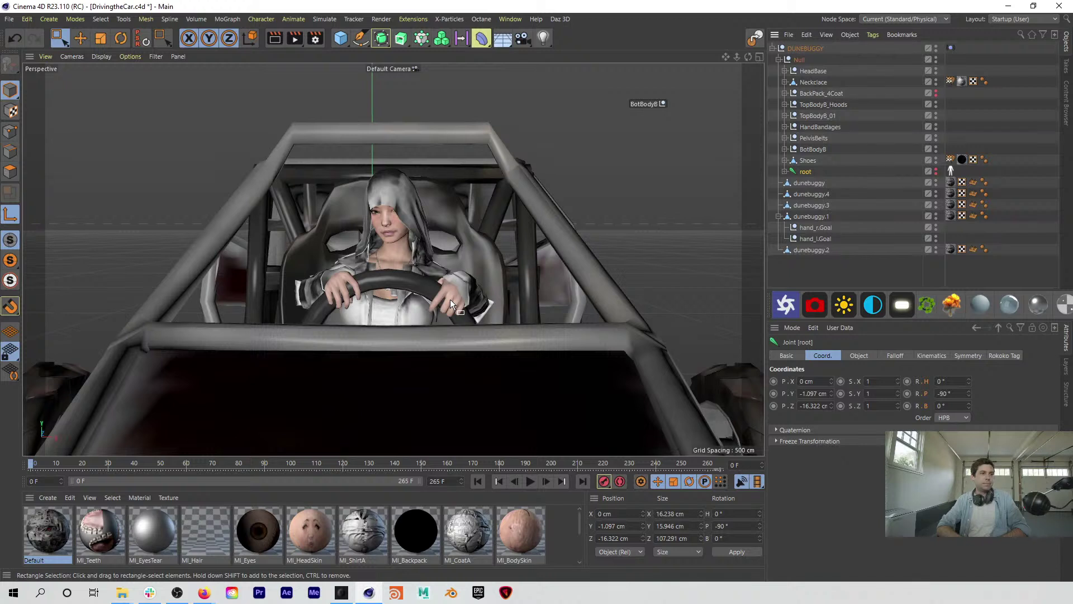
click(531, 483)
click(898, 267)
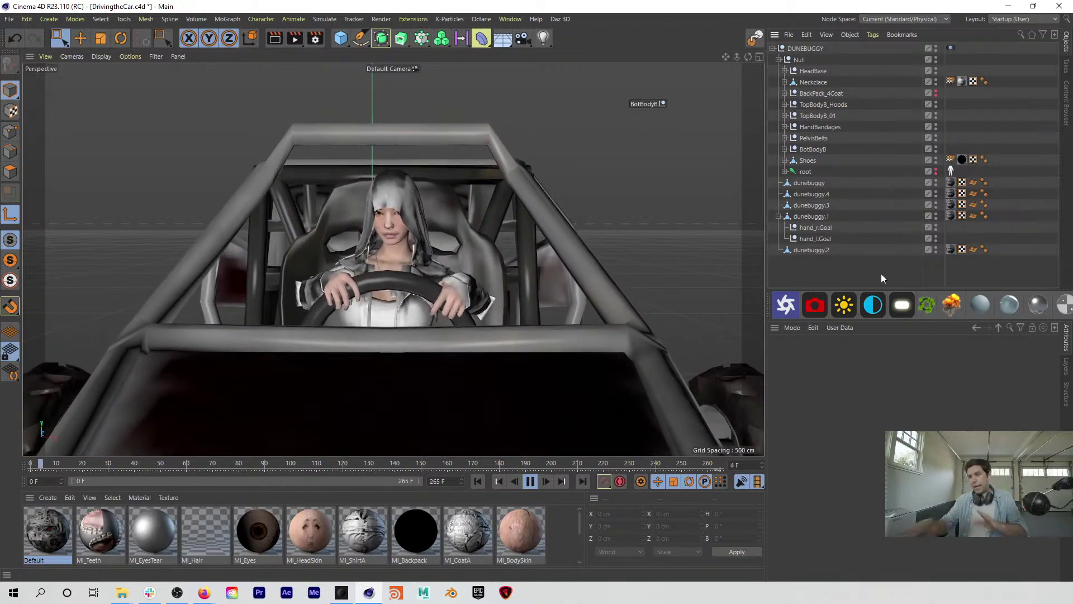
Step: Switch to Rokoko Studio and play take-1 from about 4 seconds, viewing the figure from several angles
click(343, 593)
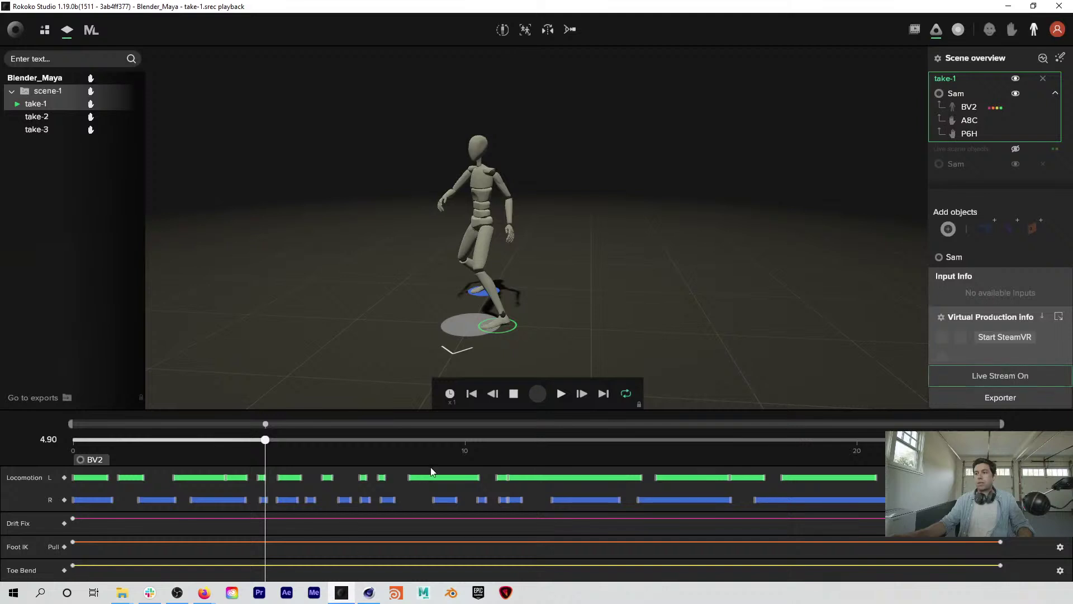
drag(310, 441, 230, 441)
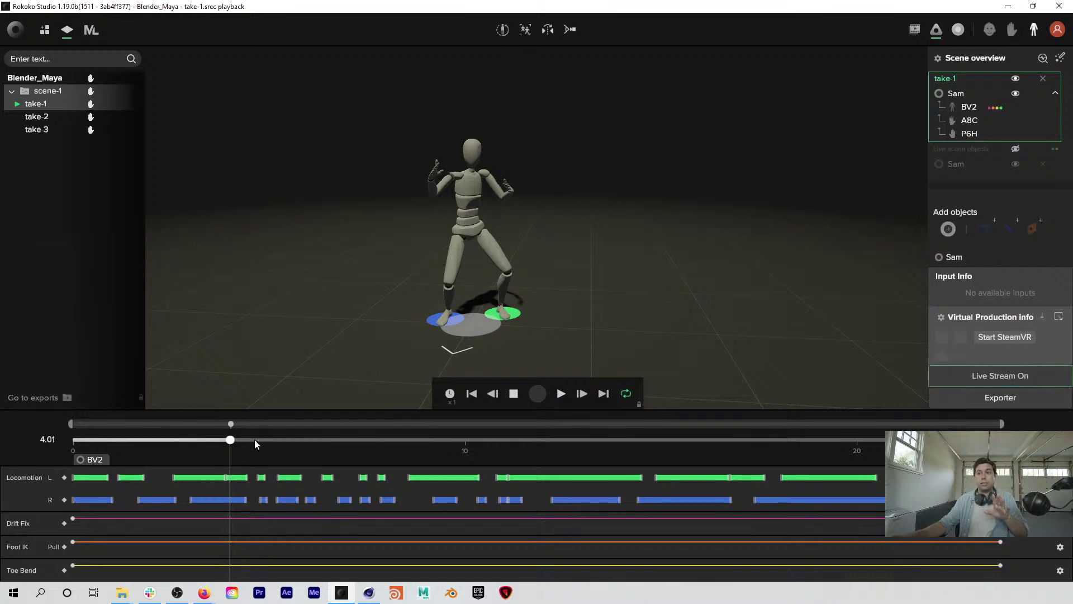
click(553, 393)
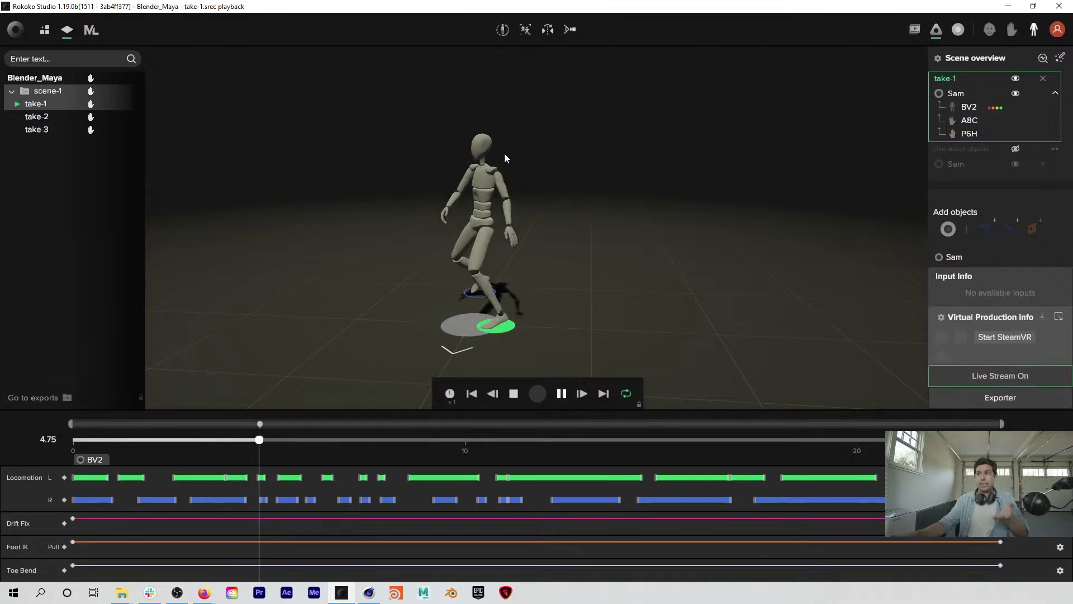
middle_drag(536, 232, 508, 253)
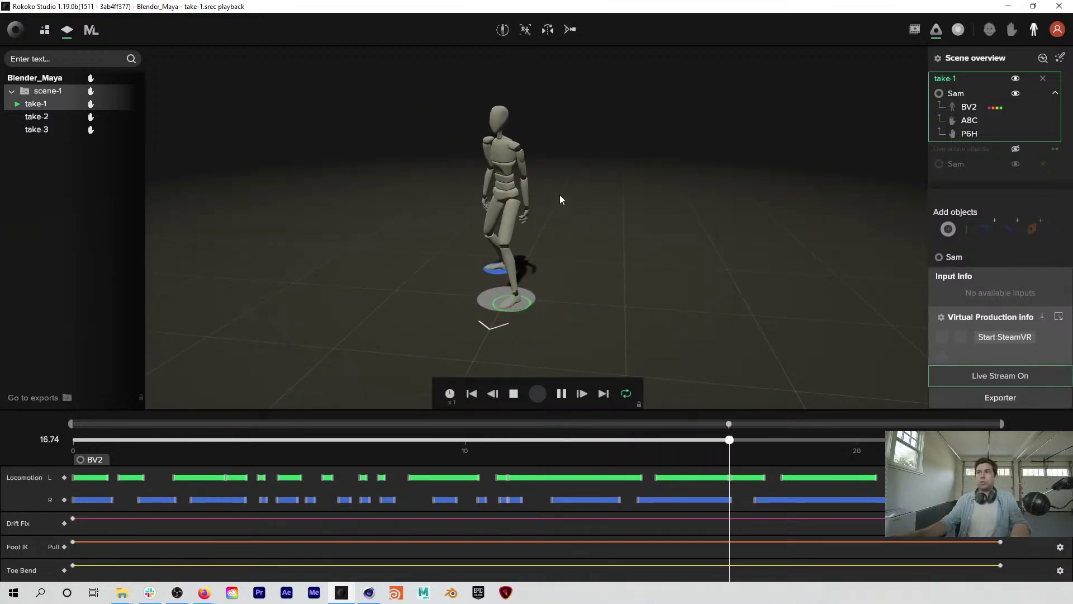
mouse_move(552, 192)
mouse_down()
mouse_move(569, 201)
mouse_move(553, 193)
mouse_up()
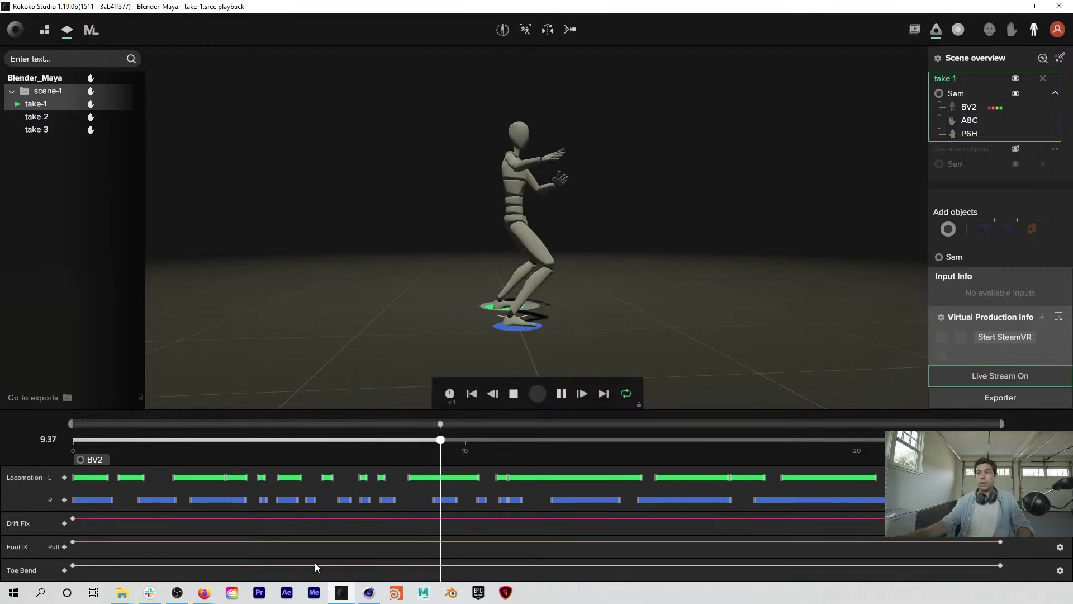
Step: Pause take-1 and scrub its timeline back to about 6.67 seconds to examine the captured poses
click(562, 395)
click(562, 394)
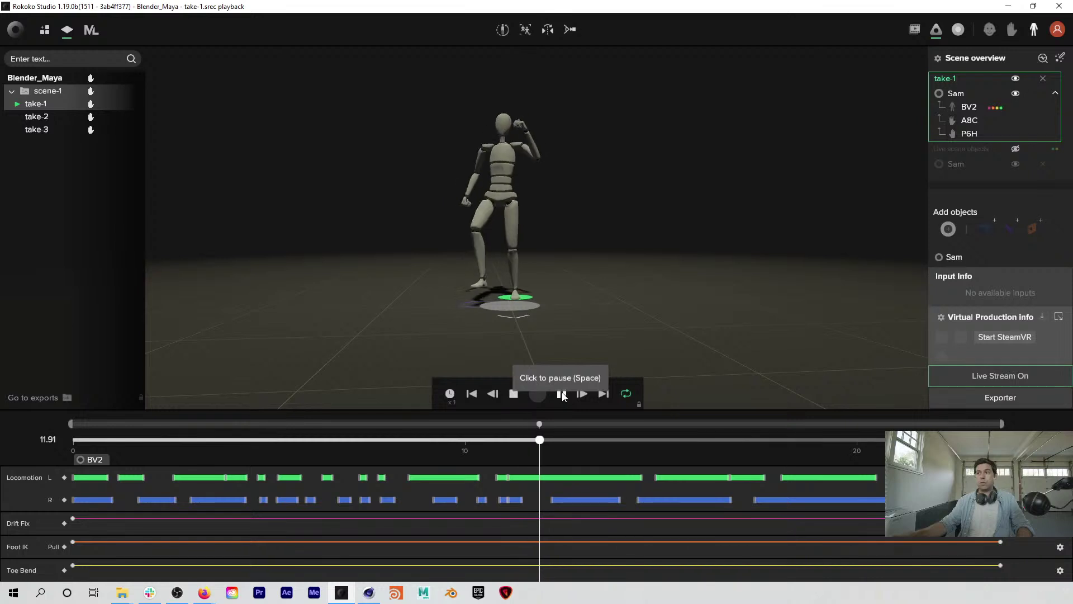
click(562, 395)
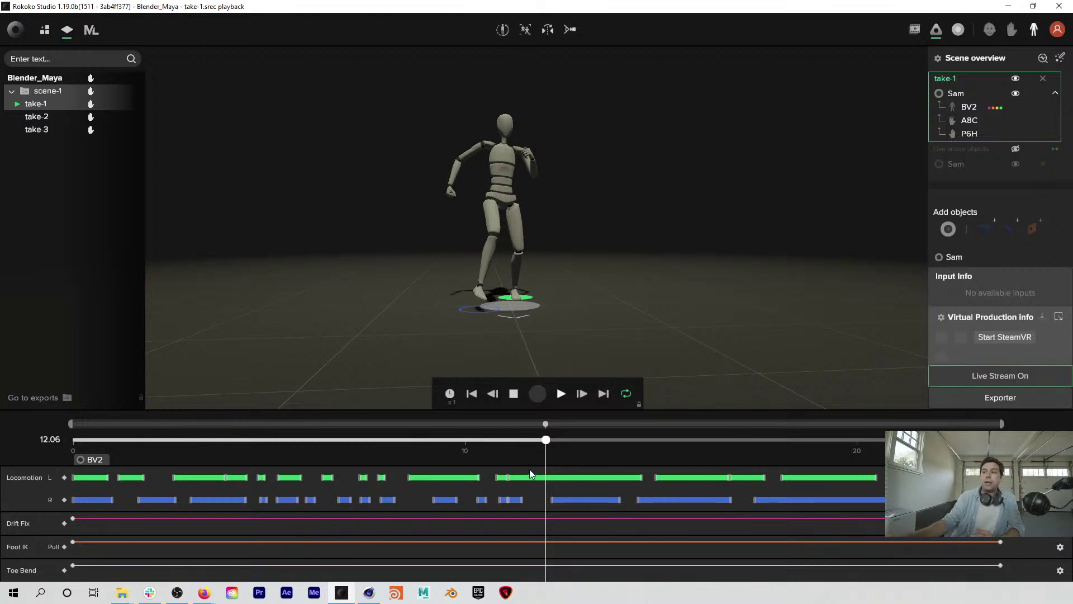
drag(545, 440, 517, 482)
drag(575, 440, 445, 470)
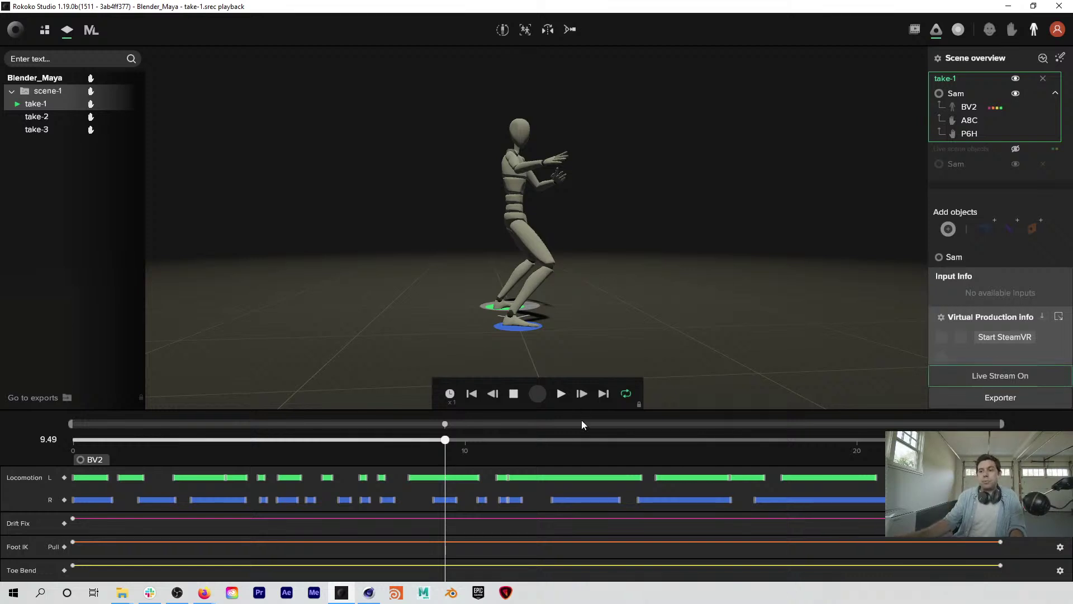
drag(441, 445, 336, 447)
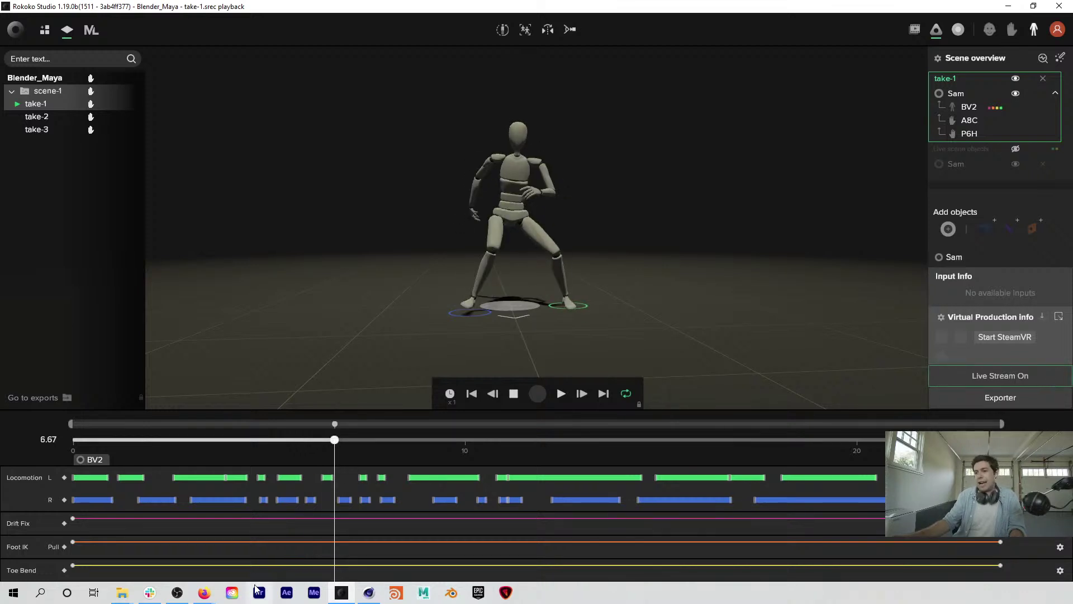
Step: Switch back to Cinema 4D, stop the playback and return to frame 0
click(371, 592)
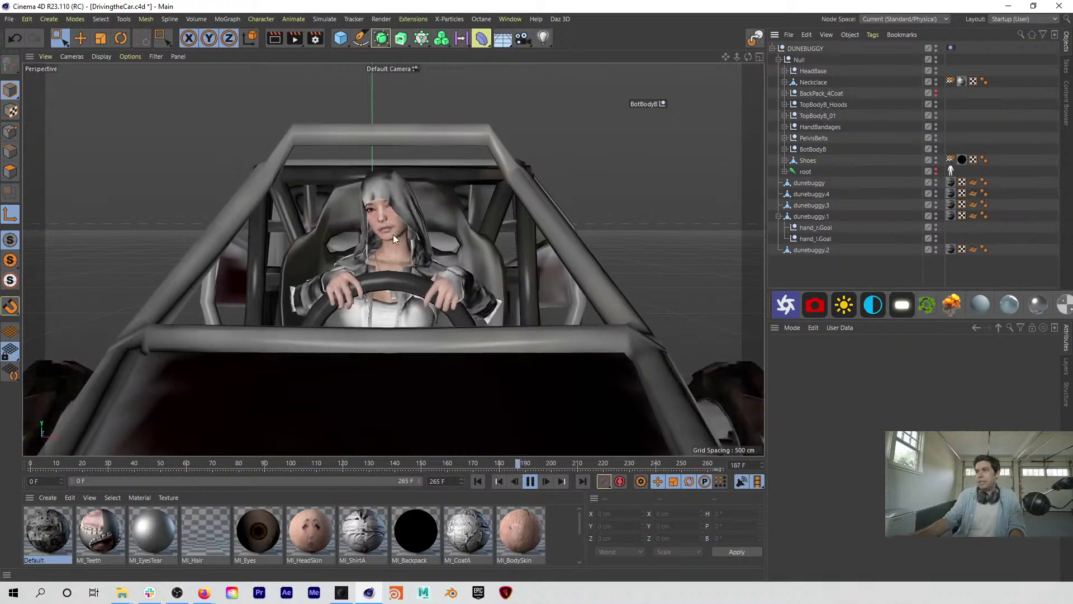
click(531, 483)
drag(561, 466, 5, 422)
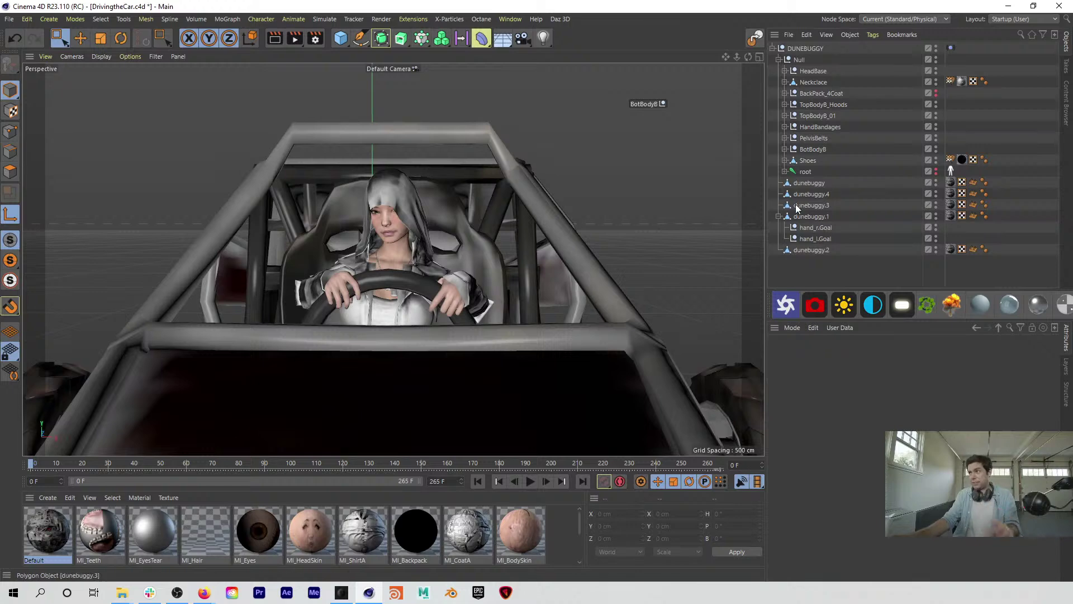
Step: Add a motion clip from the root joint's animation, with position, rotation and parameter tracks included and the default source name
right_click(803, 177)
click(805, 176)
right_click(805, 178)
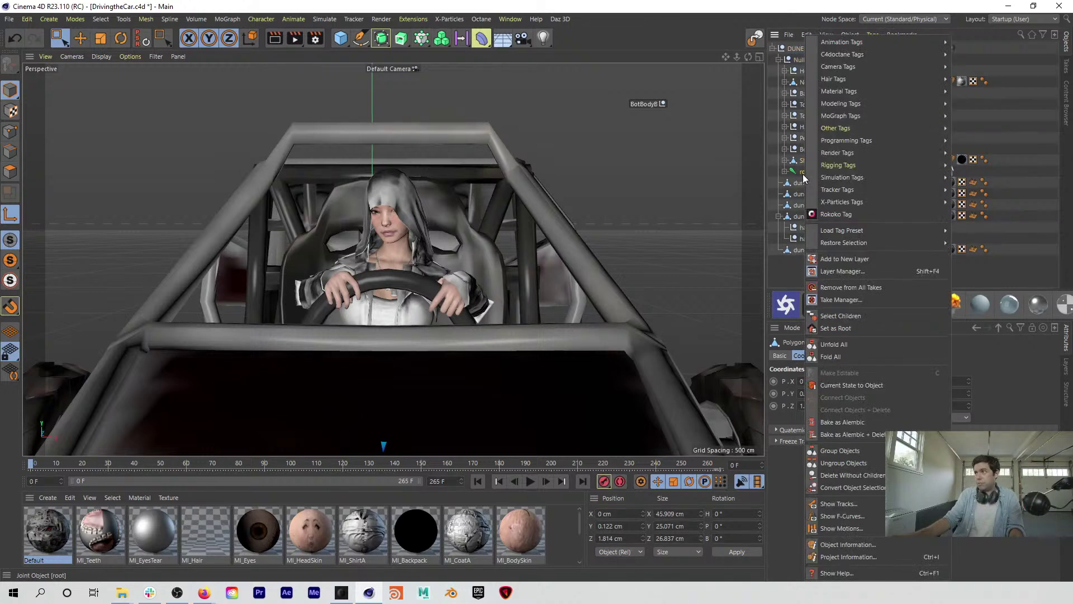
click(802, 178)
right_click(802, 177)
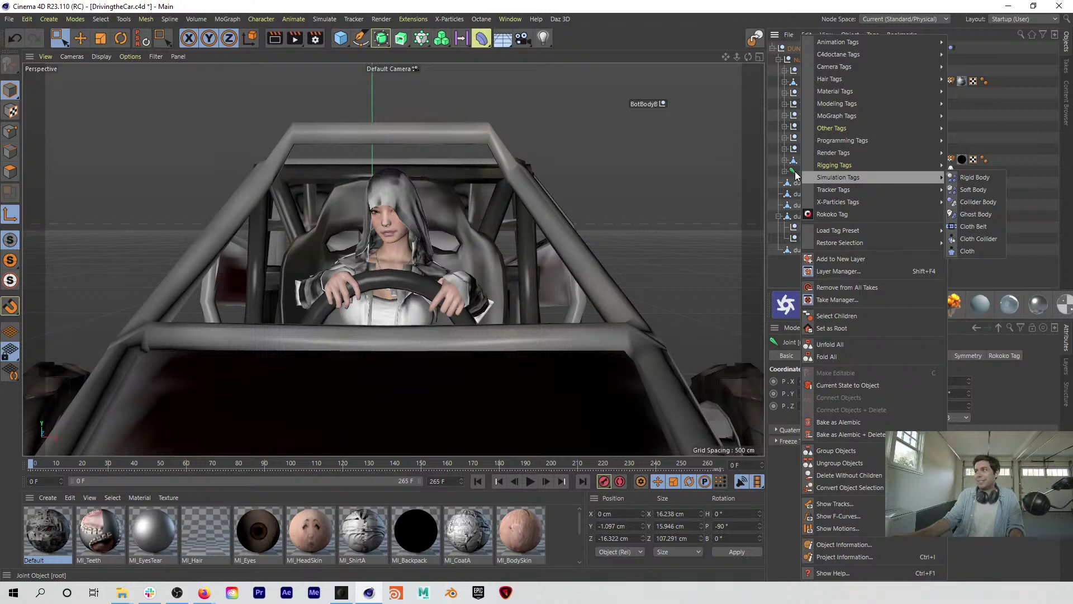
click(796, 175)
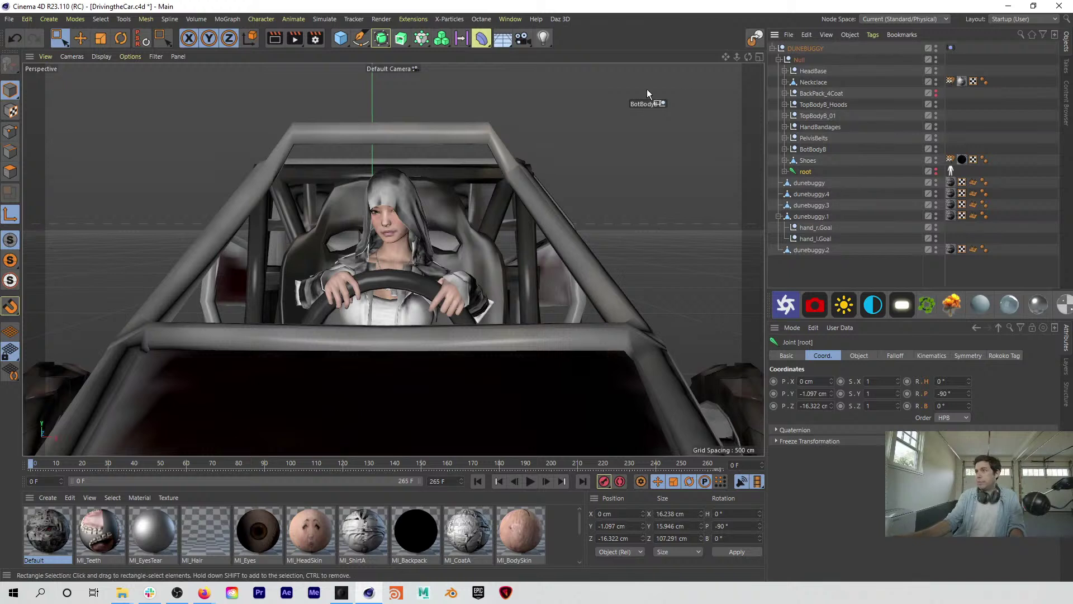
click(293, 19)
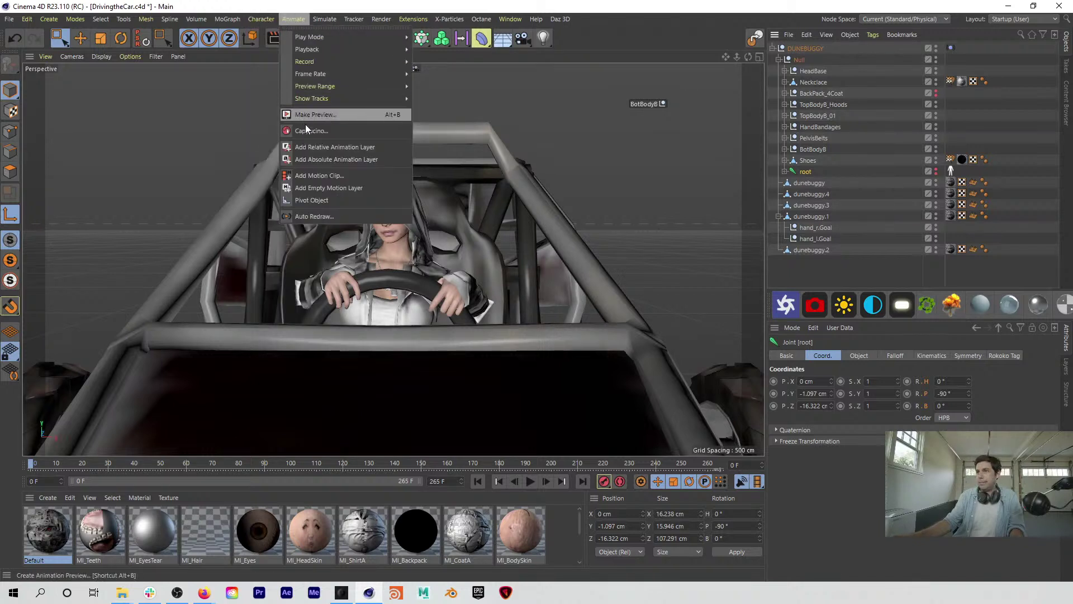
click(312, 176)
click(257, 129)
drag(320, 77, 252, 89)
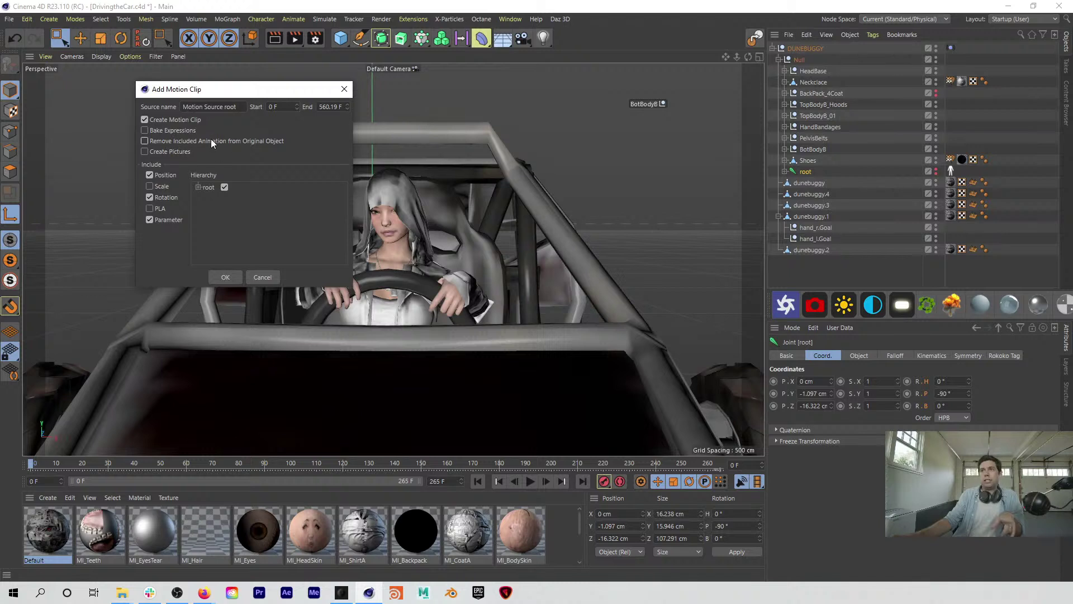
click(227, 279)
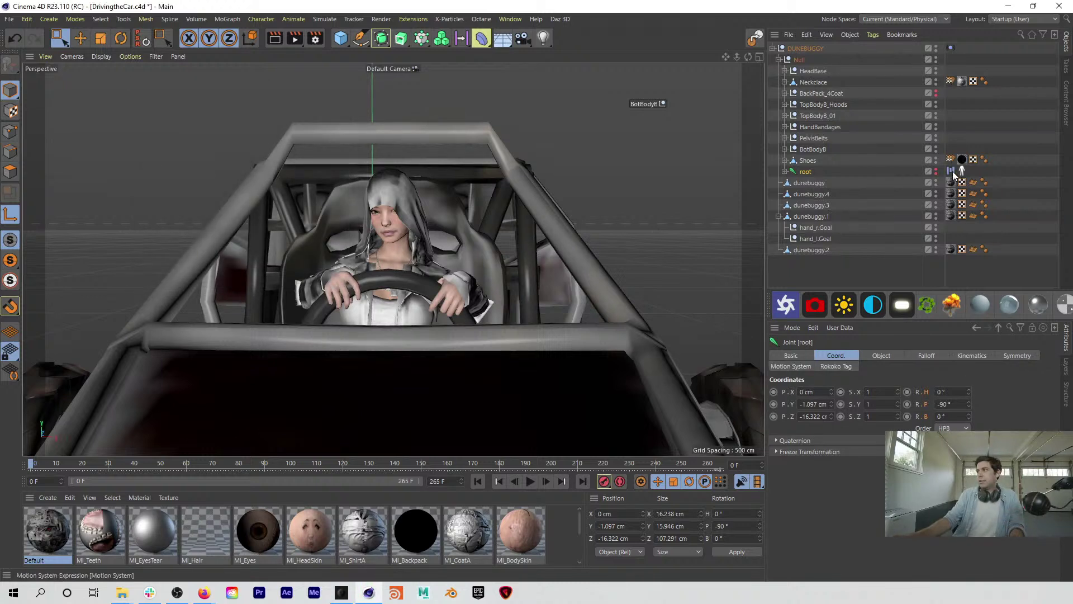
Step: Open the root joint's Motion System tag in the Timeline and move the Timeline window clear of the attributes
click(951, 171)
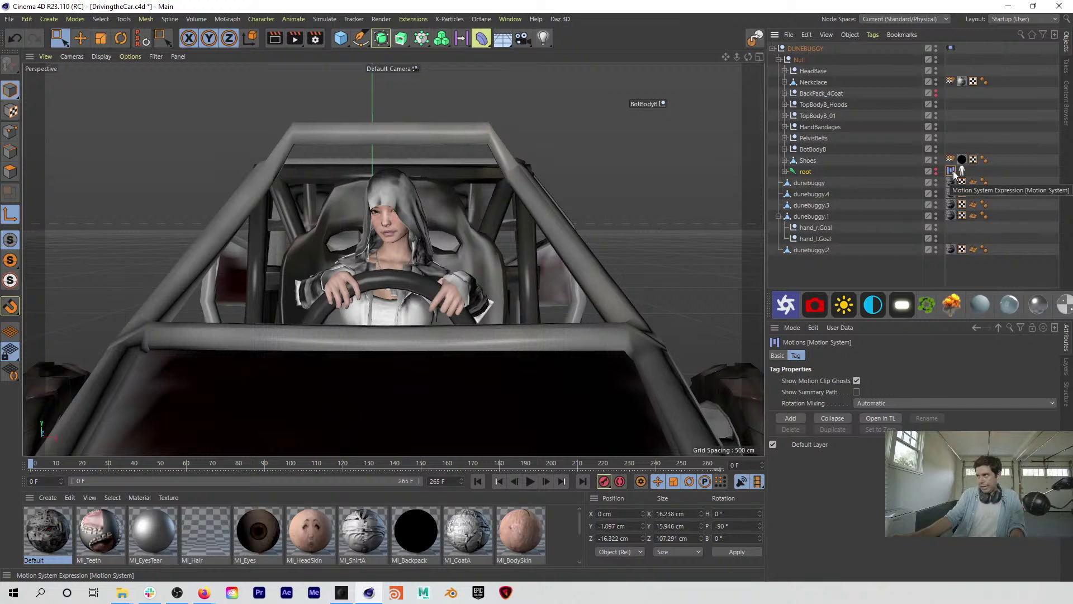
click(889, 417)
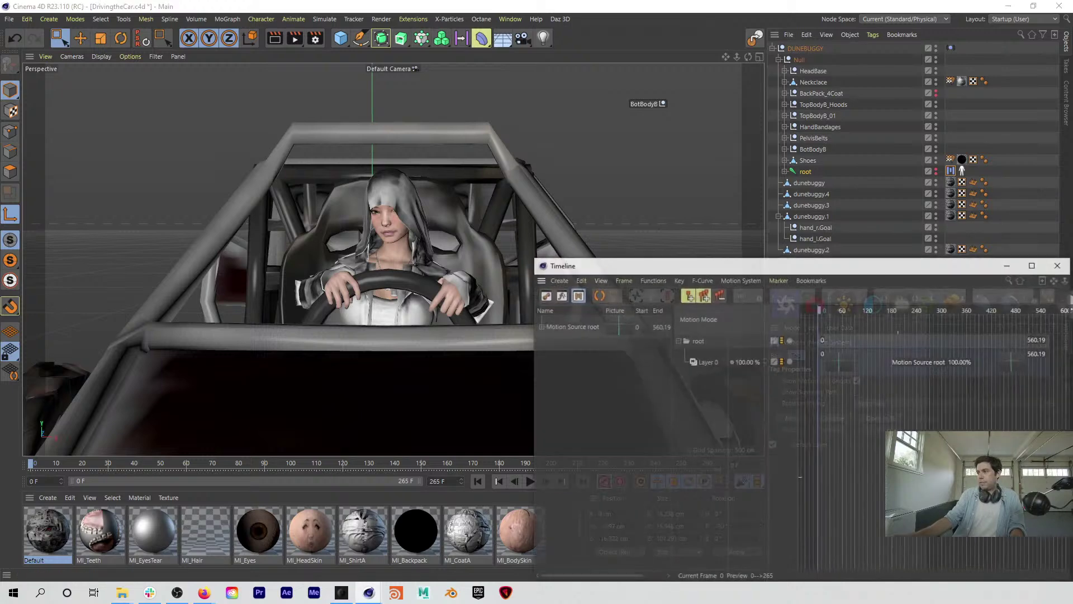
drag(772, 263, 623, 192)
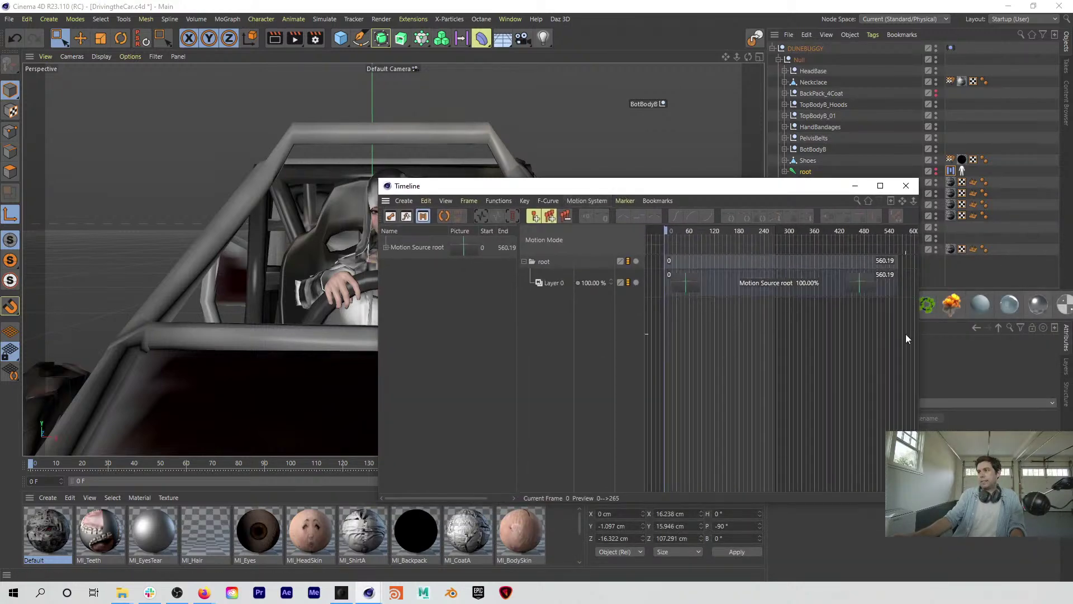
drag(716, 187, 681, 252)
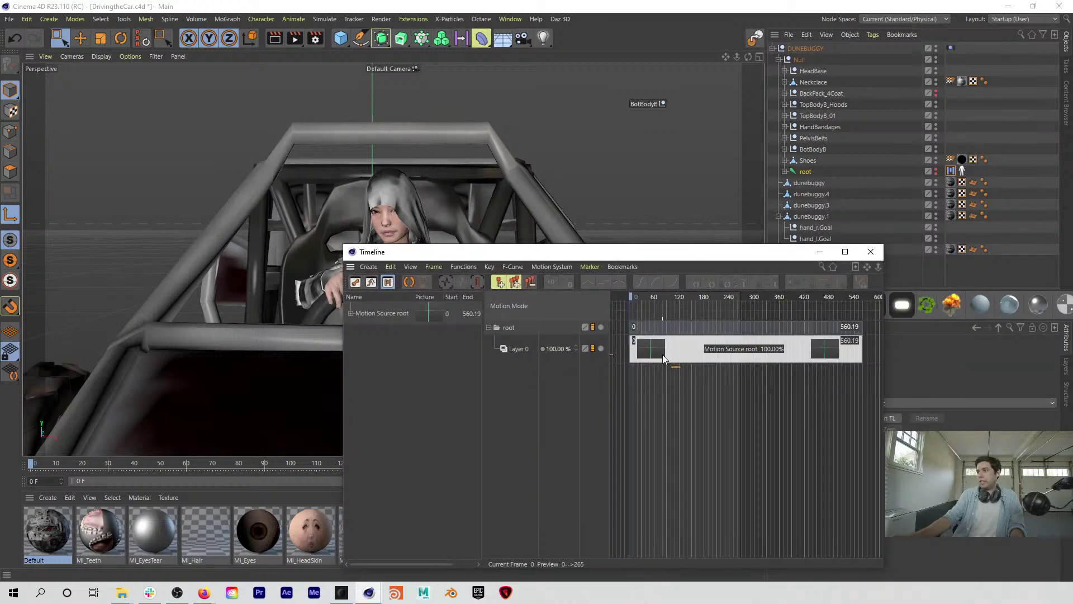
drag(710, 252, 553, 277)
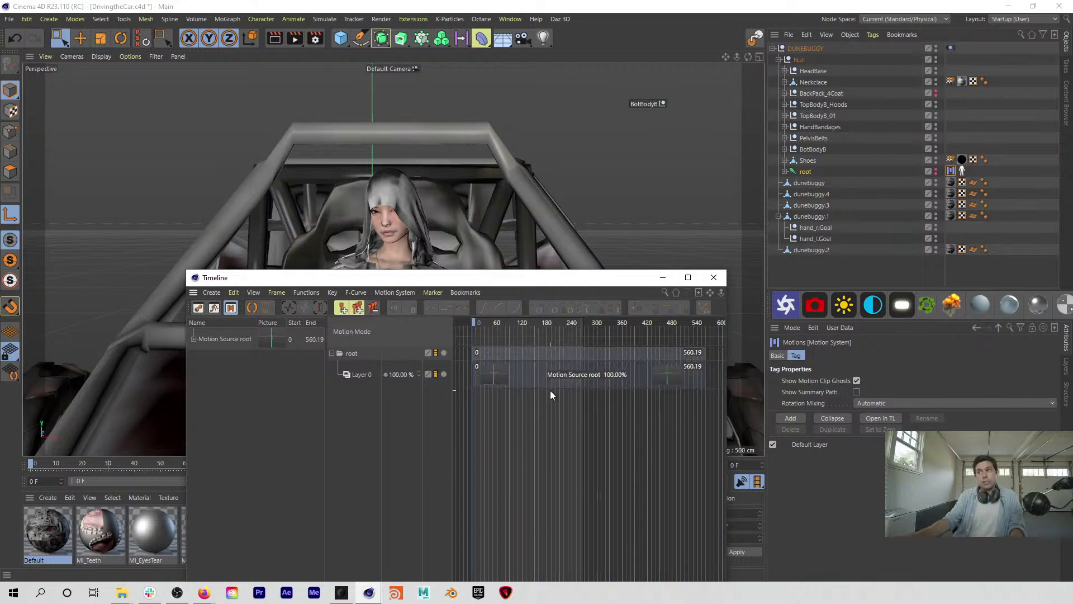
Step: Try to split the Motion Source root clip at about frame 130 with the Cut/Connect tool
right_click(606, 350)
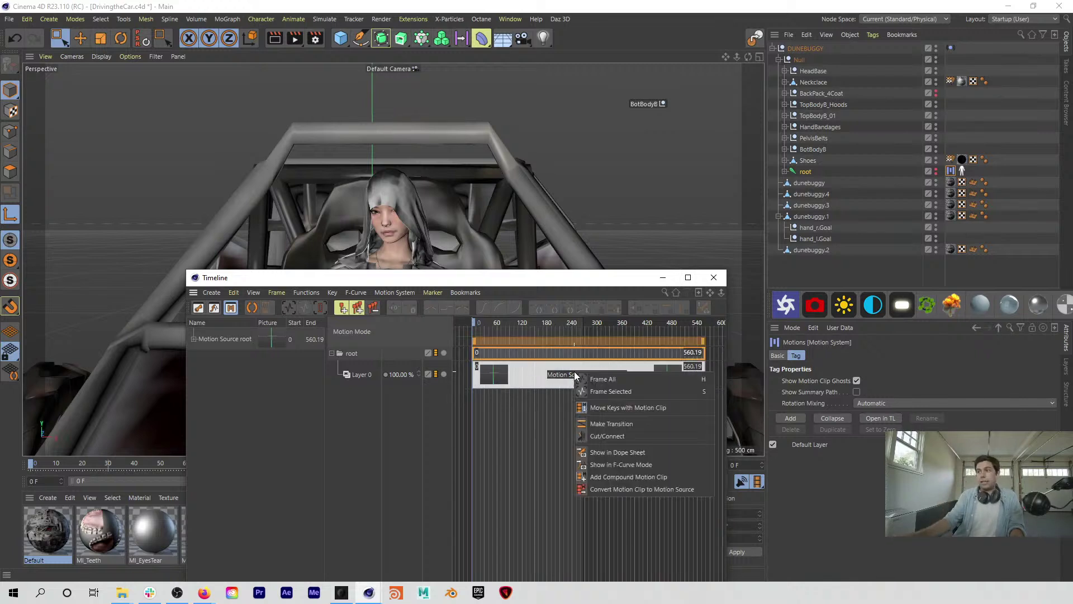
click(605, 430)
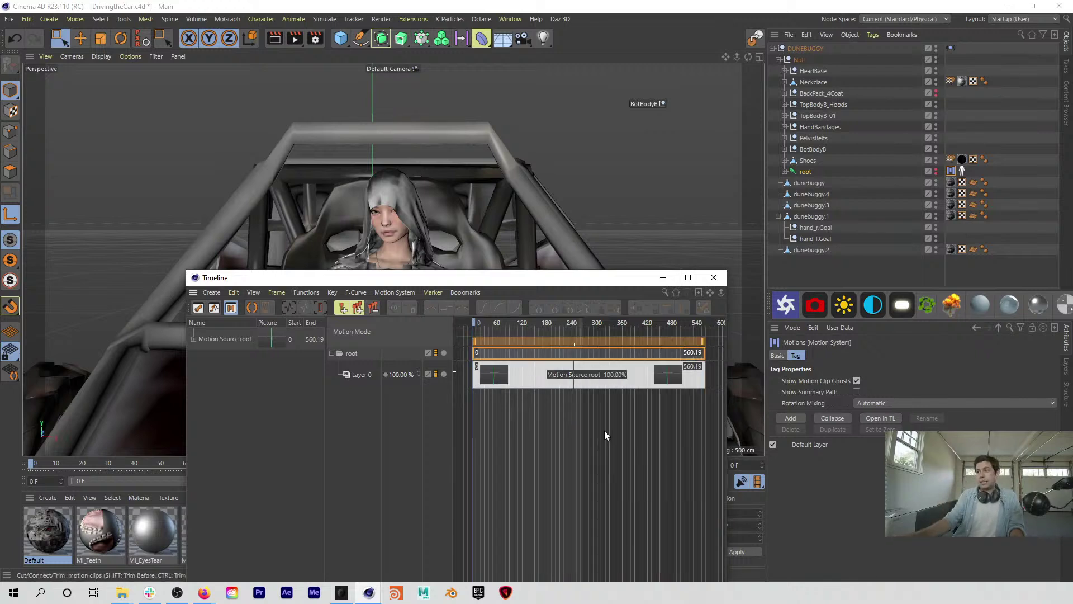
click(526, 374)
click(524, 385)
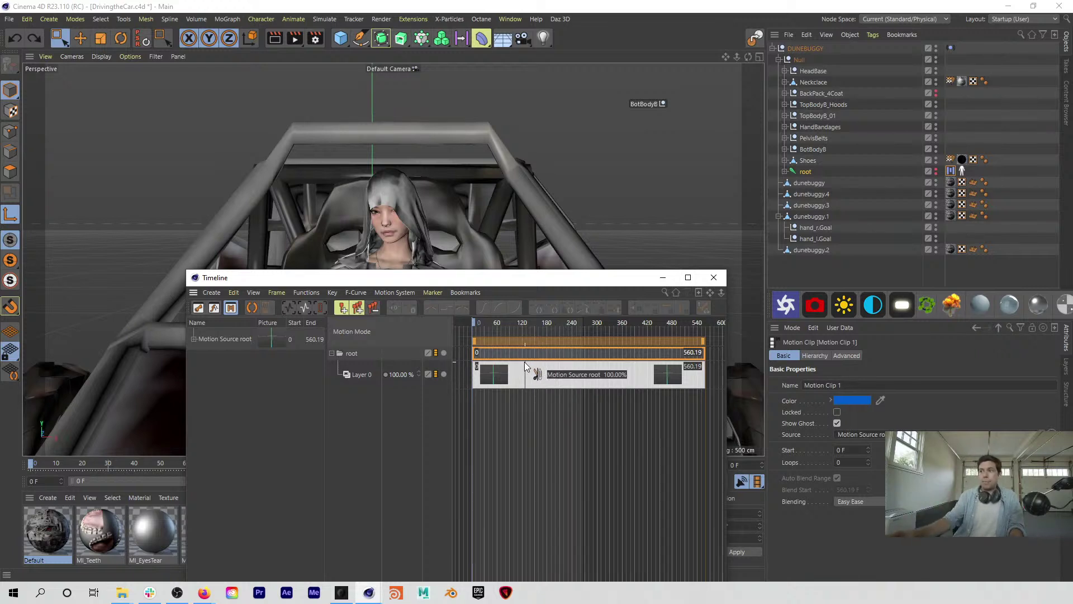
key(v)
click(710, 339)
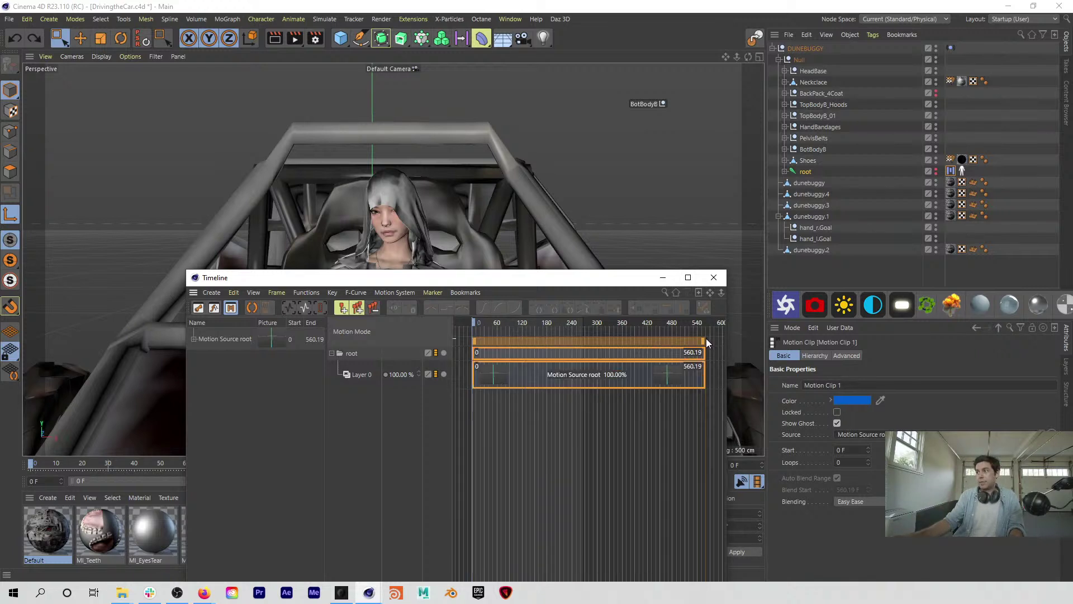
click(664, 348)
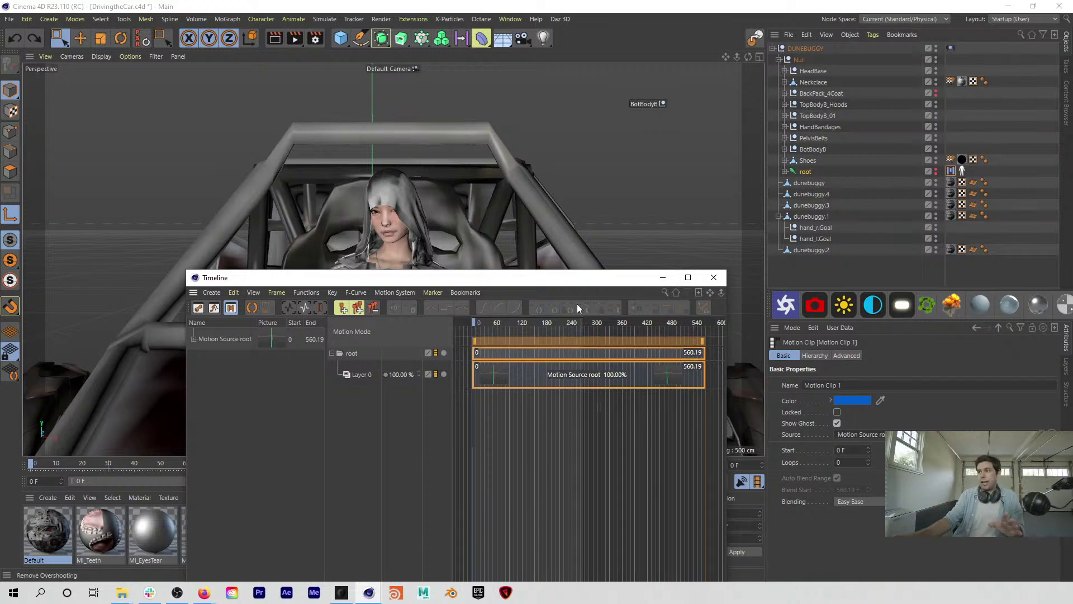
Step: Add another motion layer to the root's Motion System and place it above Layer 0
drag(570, 282, 545, 255)
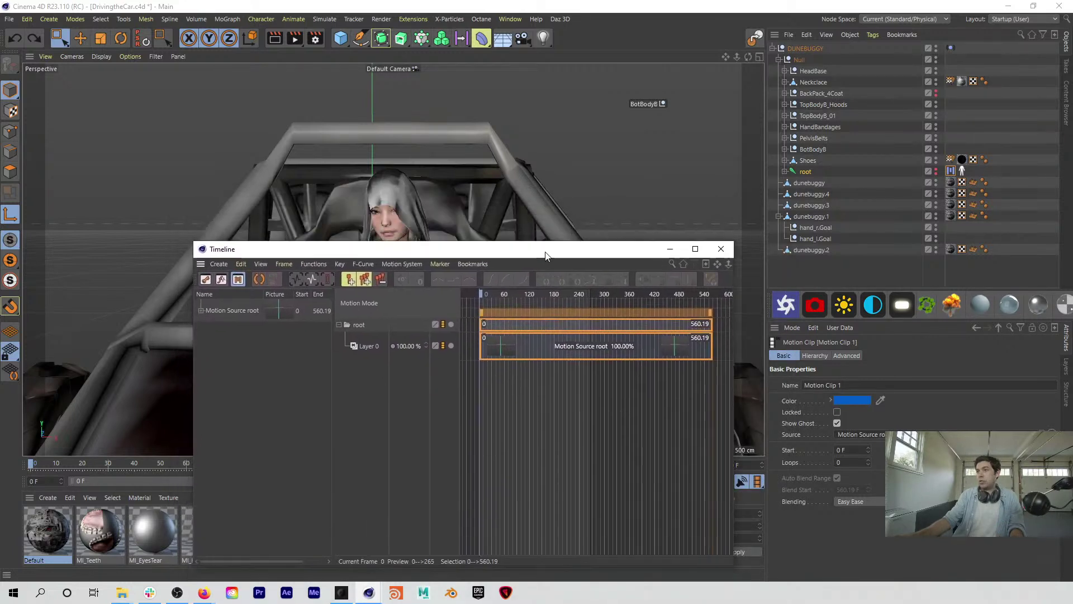
click(952, 171)
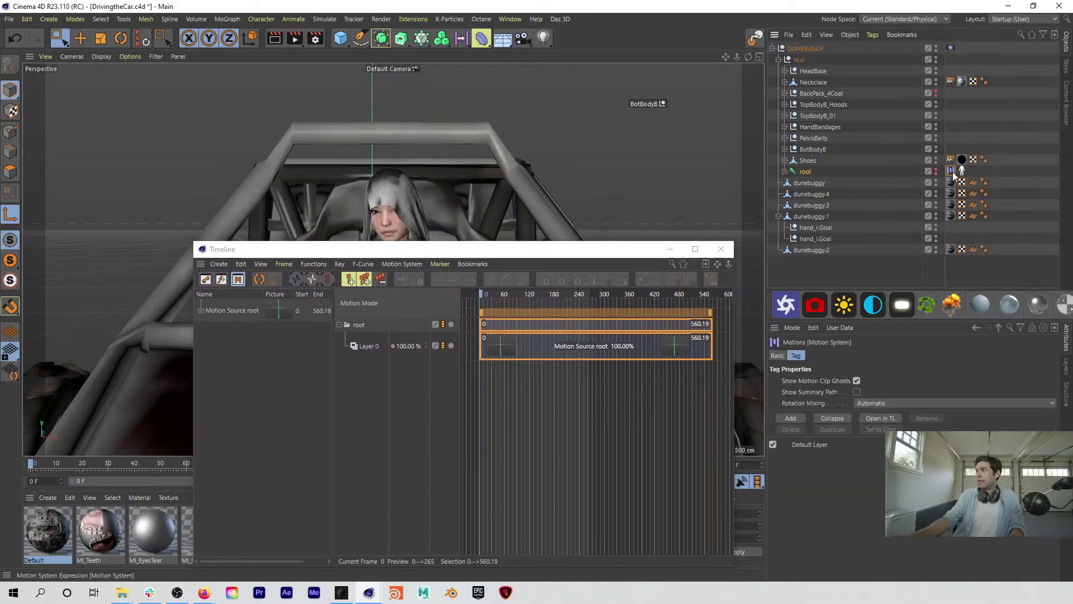
click(790, 419)
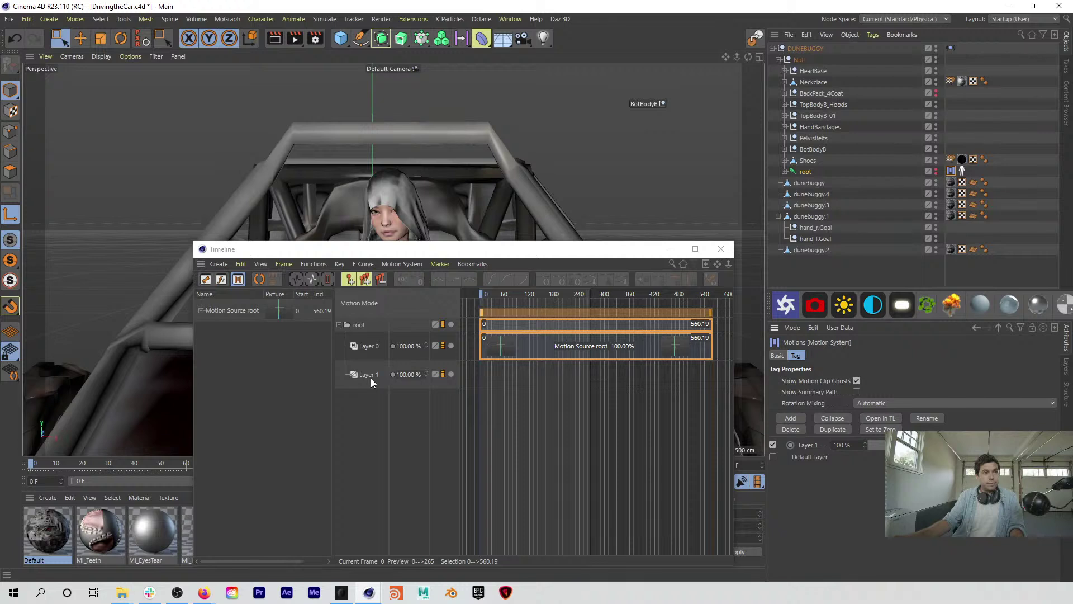
drag(370, 375, 377, 345)
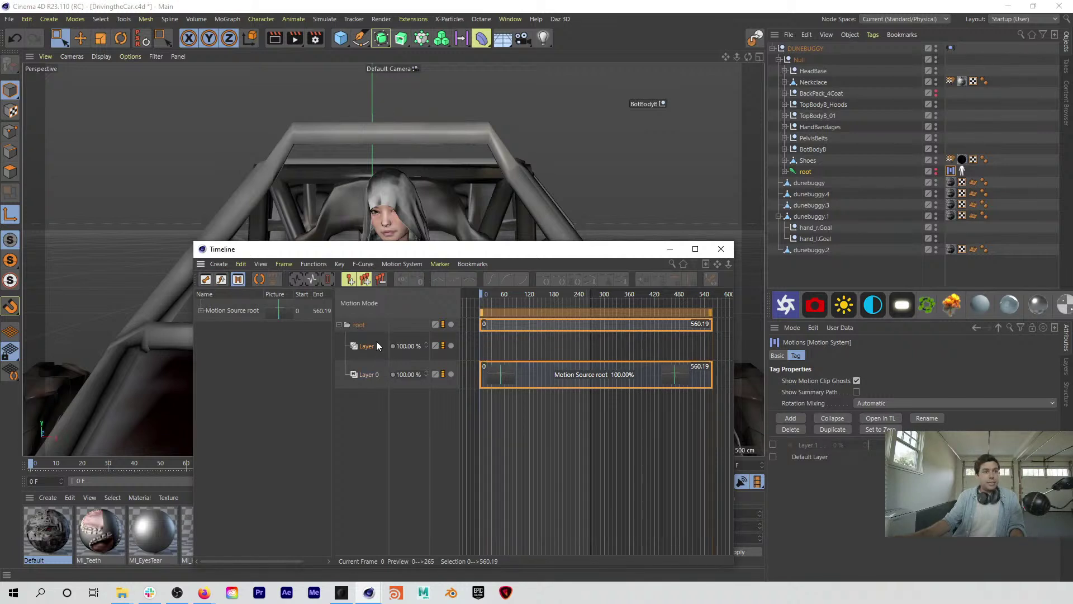
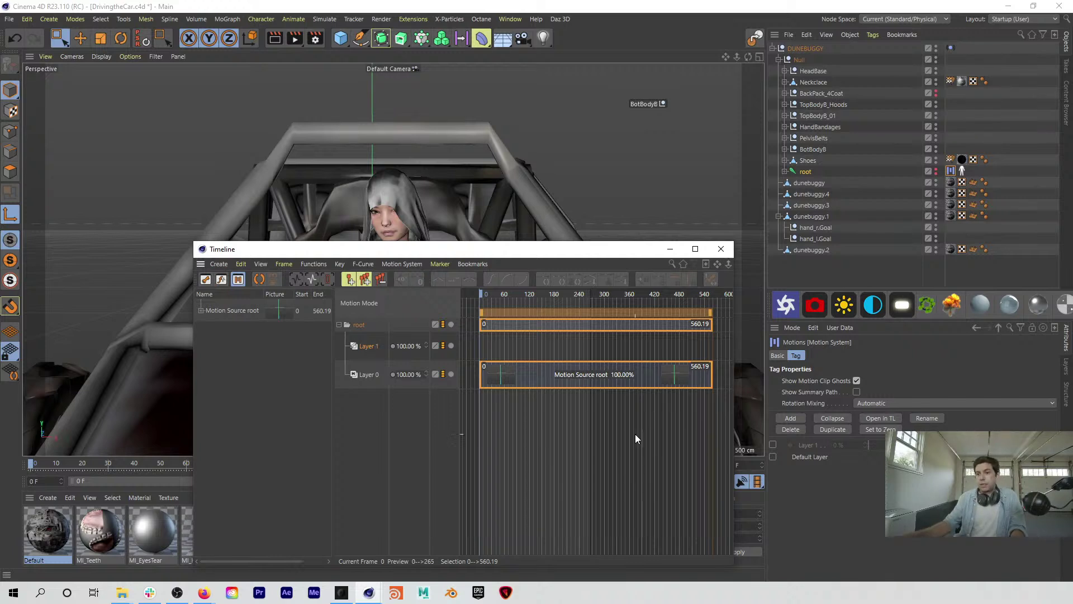
mouse_move(150, 596)
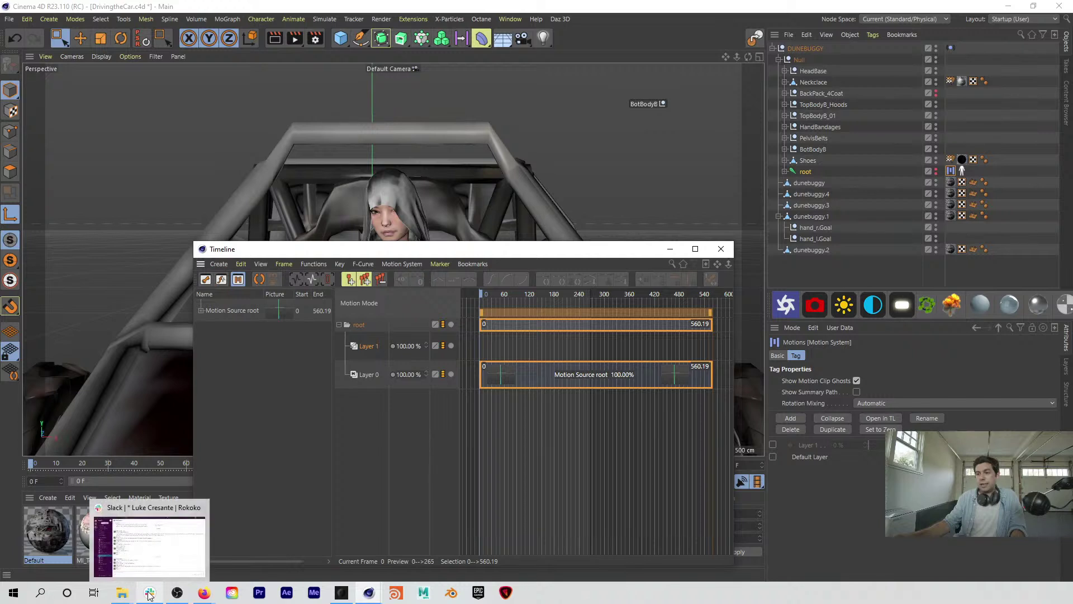
click(180, 566)
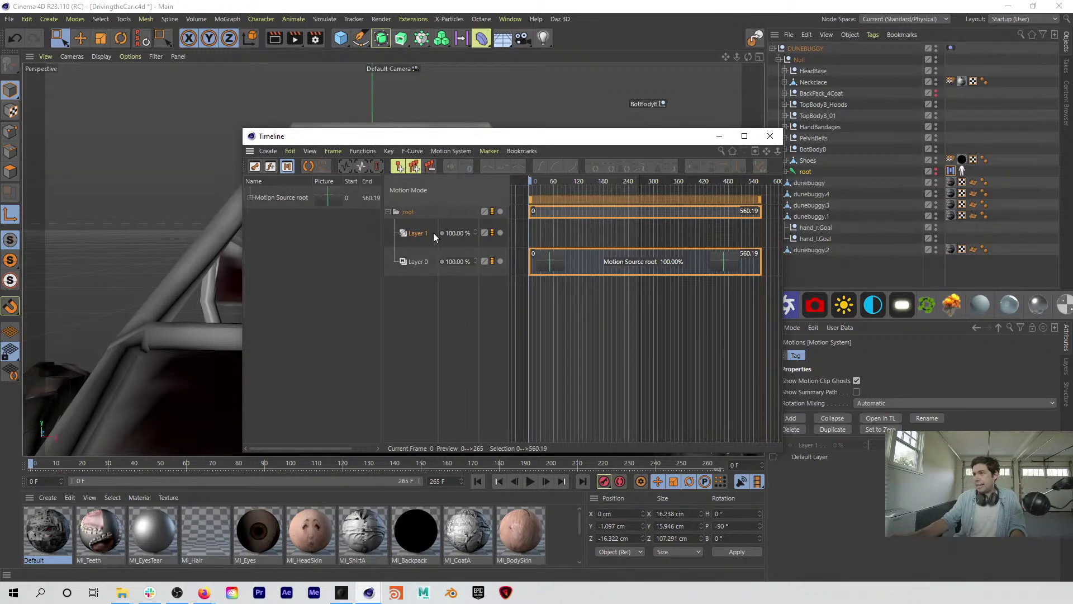
Step: Select motion Layer 1, expand the root joint's hierarchy and select the head joint under neck_01
drag(455, 142, 434, 186)
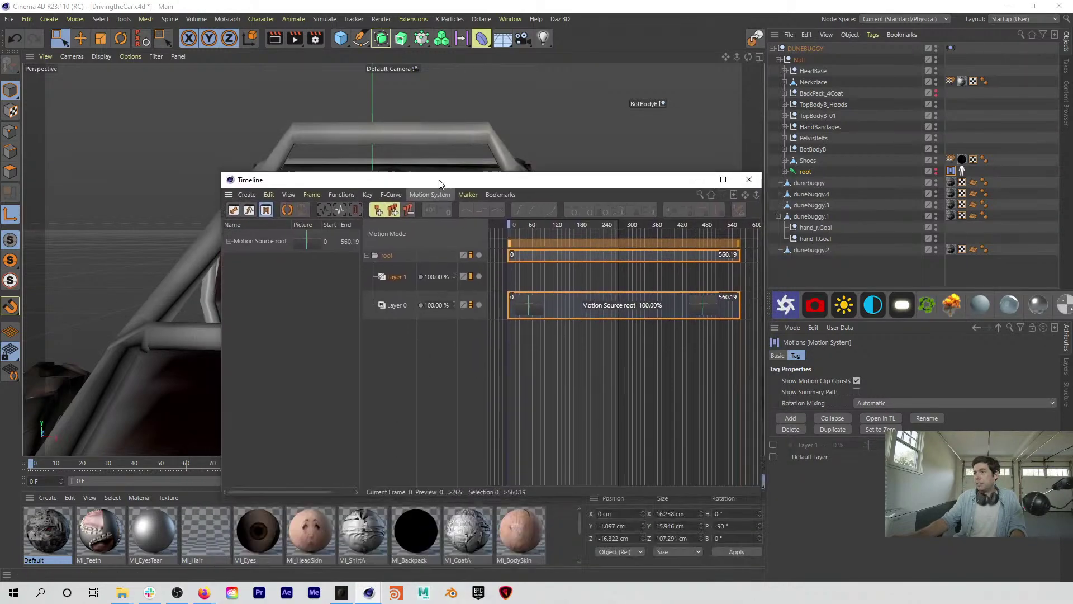
click(404, 305)
click(784, 172)
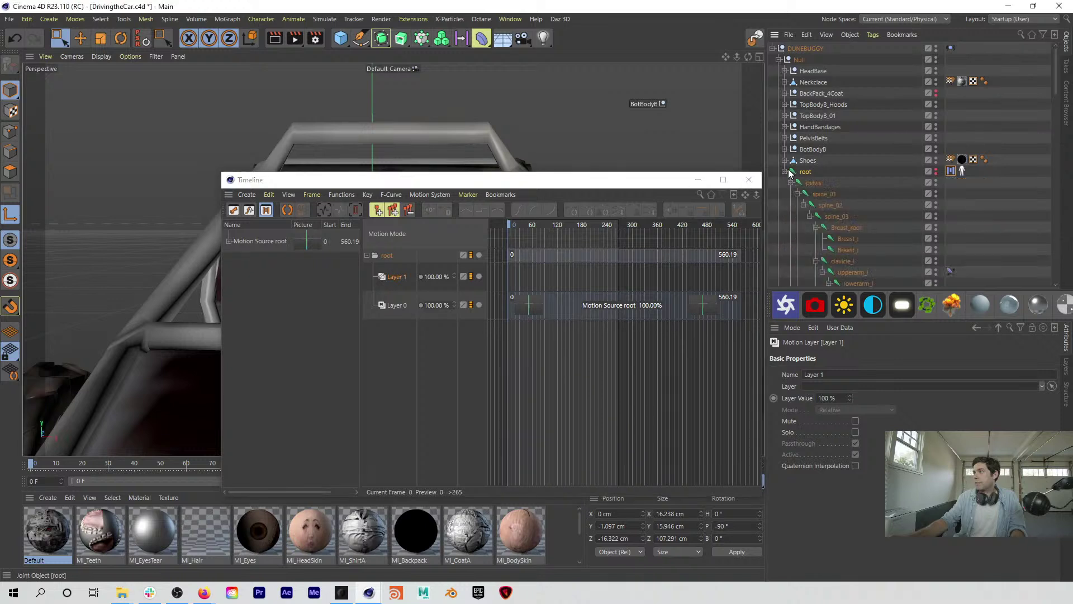
scroll(837, 210, down, 2)
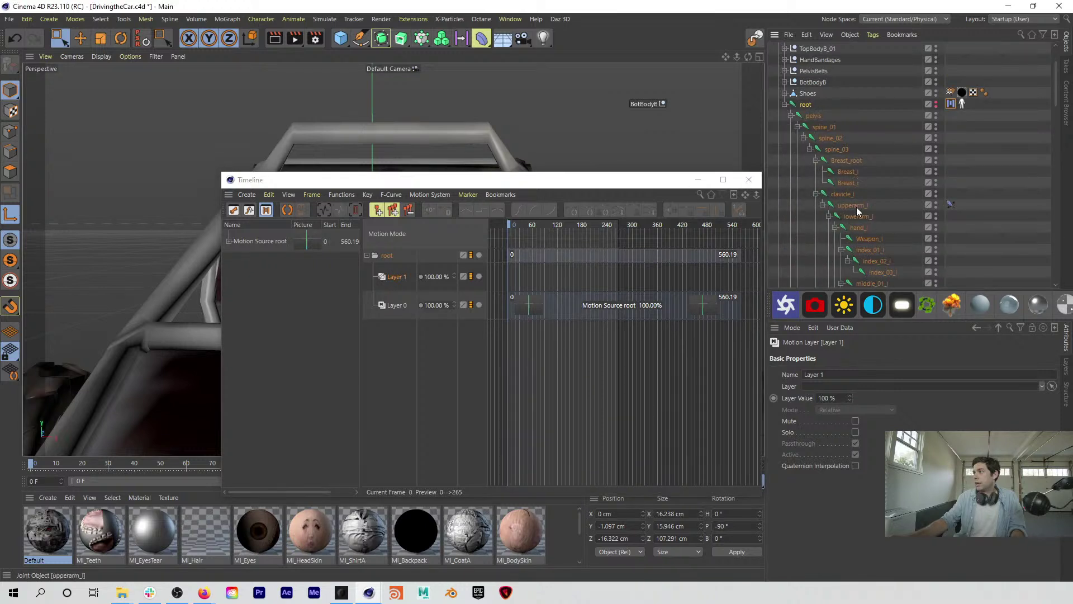
scroll(858, 210, down, 6)
scroll(861, 252, down, 8)
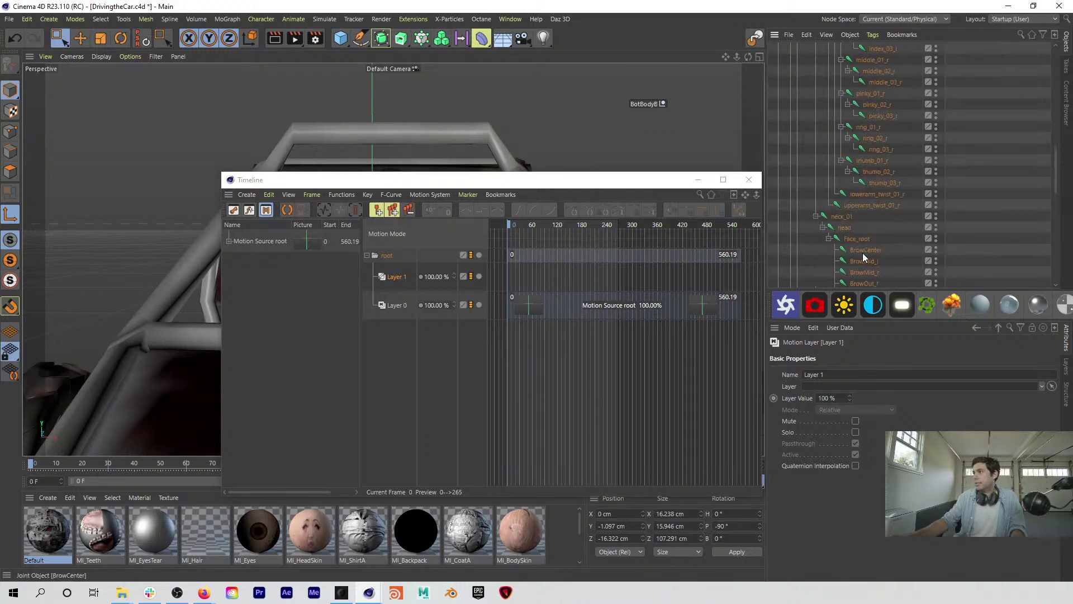
click(845, 228)
Step: Move Layer 0 above Layer 1 in the Timeline, restore the original order, and uncover the driver in the viewport
drag(460, 182, 537, 322)
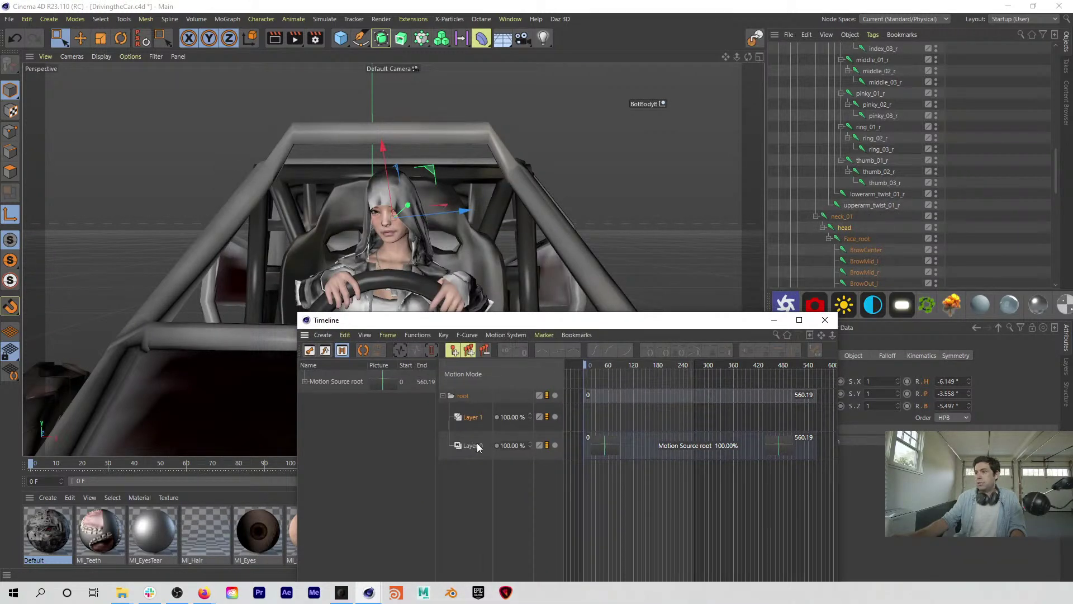
drag(471, 406, 471, 408)
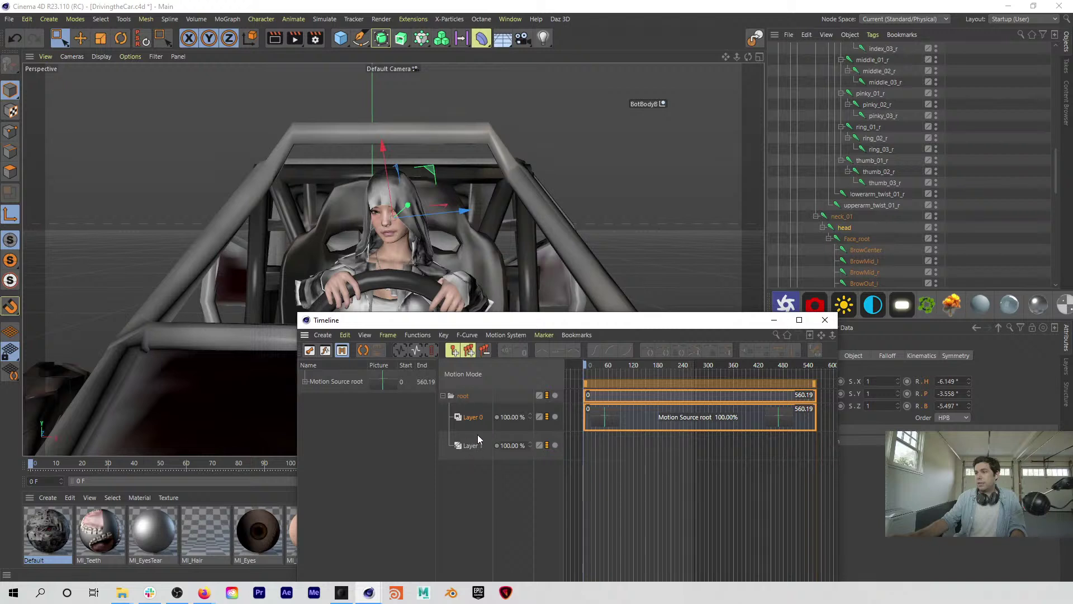
drag(479, 460, 479, 460)
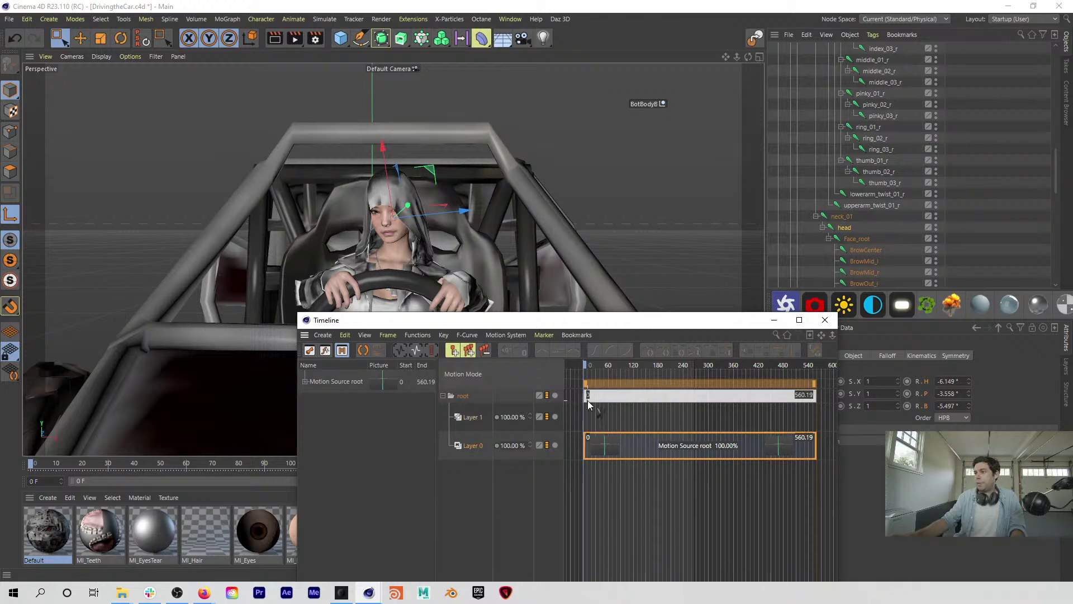
drag(498, 320, 490, 373)
Step: Try rotating the driver's head joint downward, inspect the face up close, and undo the rotation
key(r)
drag(407, 218, 421, 206)
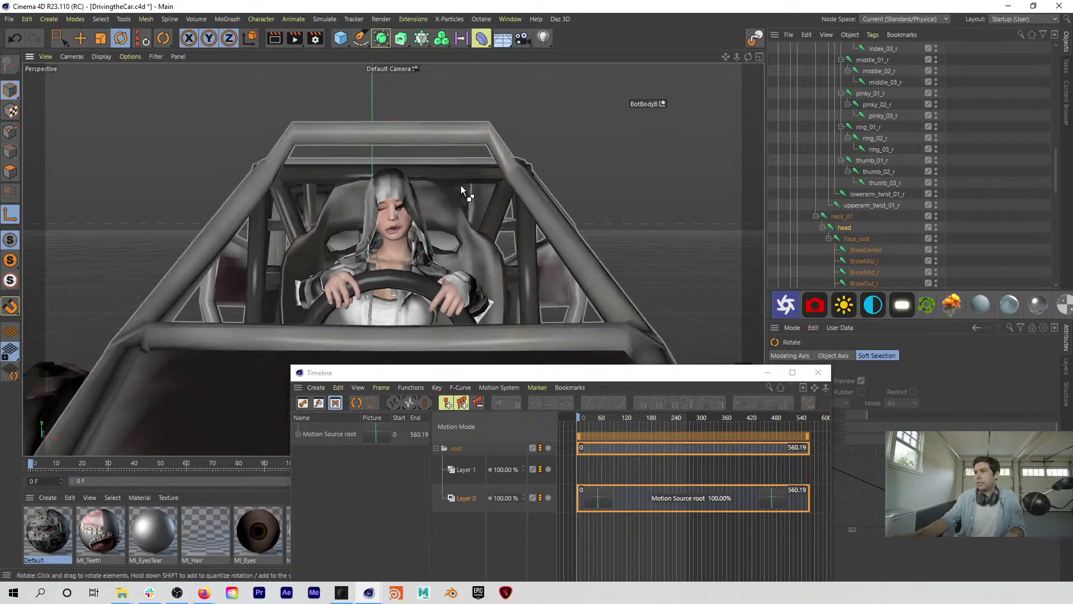
alt+right_drag(401, 207, 541, 181)
alt+drag(435, 240, 371, 230)
key(ctrl+z)
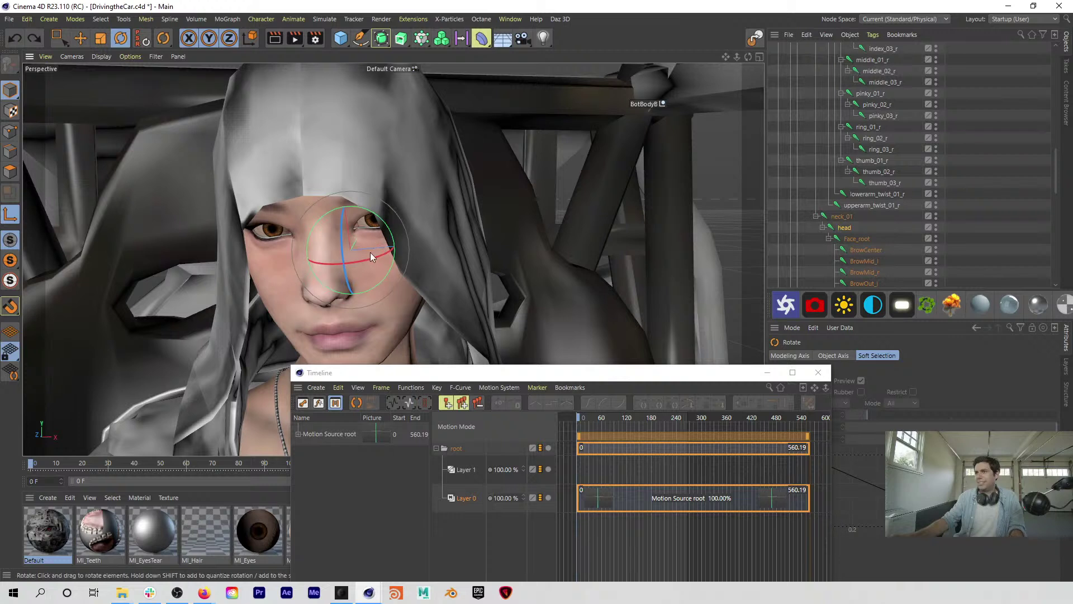
Step: Select the Face_root and head joints together and try rotating them in the viewport
scroll(869, 257, down, 6)
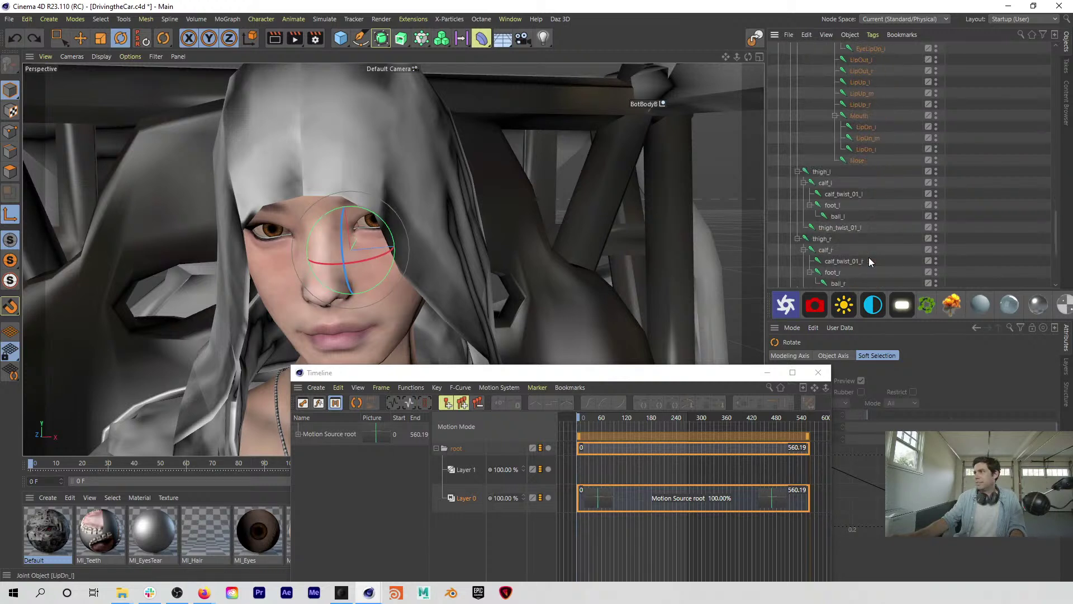
scroll(868, 257, up, 4)
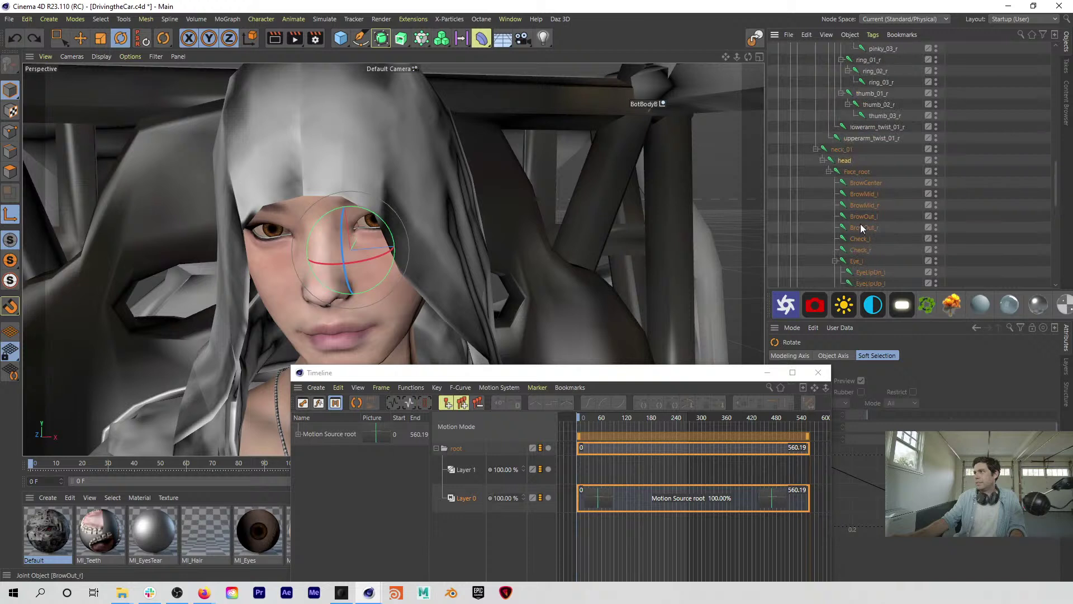
click(854, 173)
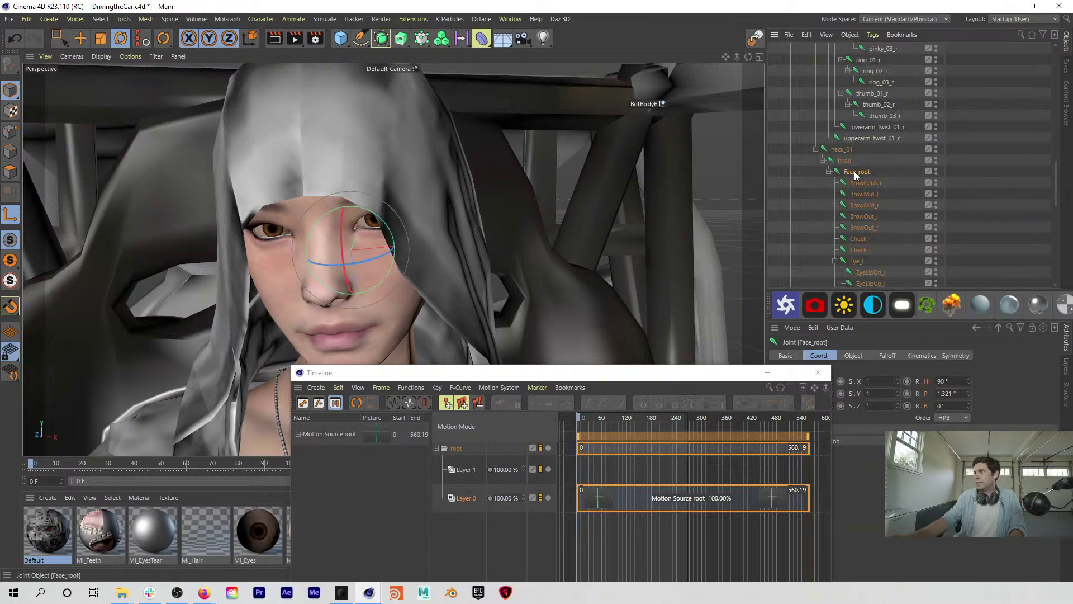
ctrl+click(844, 161)
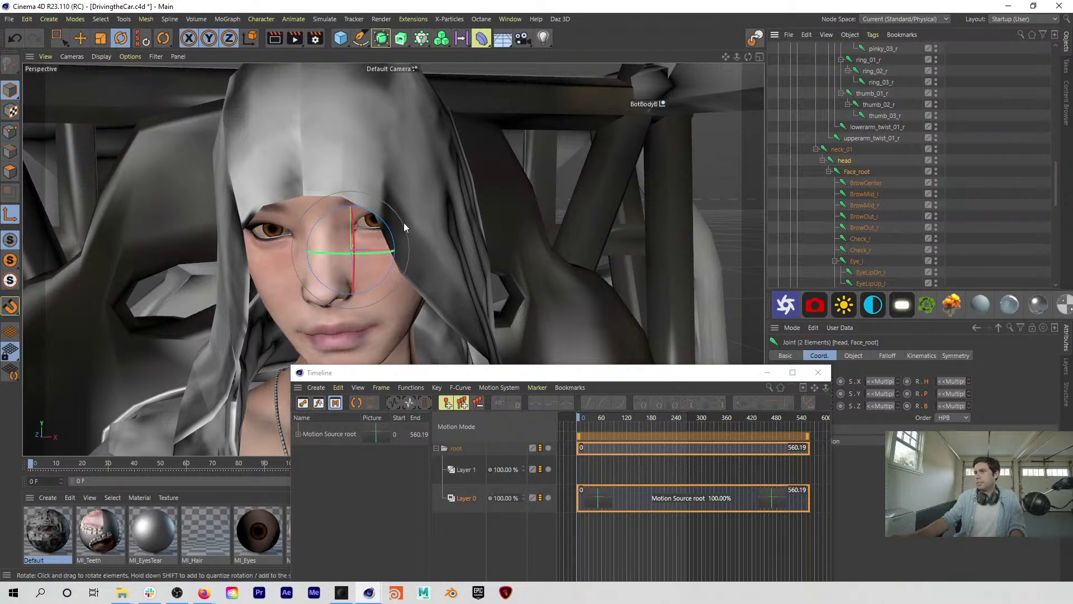
mouse_move(367, 231)
mouse_down()
mouse_move(348, 197)
mouse_move(330, 213)
mouse_move(371, 267)
mouse_move(367, 210)
mouse_move(333, 217)
mouse_move(360, 247)
mouse_up()
Step: Move the Timeline window off the driver's face, try the Move tool on the head and Face_root joints, and undo the last change
scroll(900, 236, down, 5)
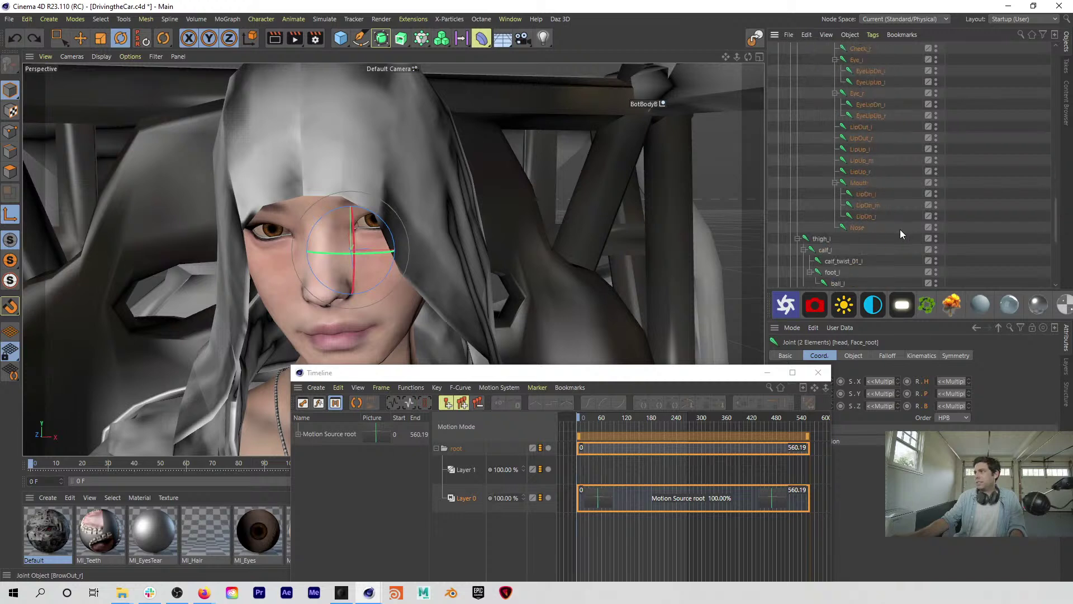
scroll(901, 247, down, 5)
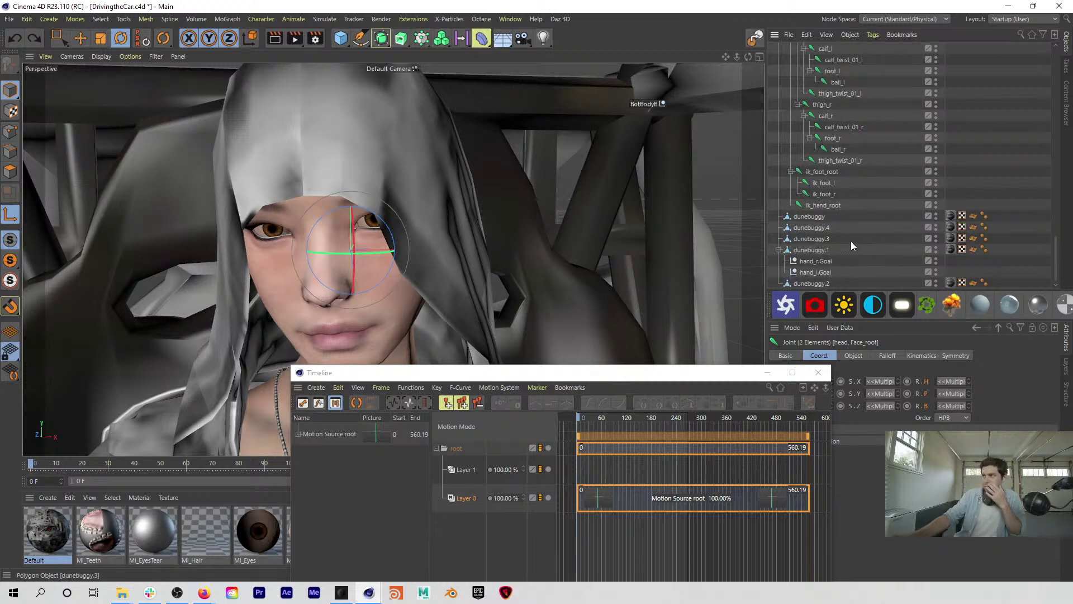
scroll(844, 240, up, 7)
scroll(842, 243, up, 6)
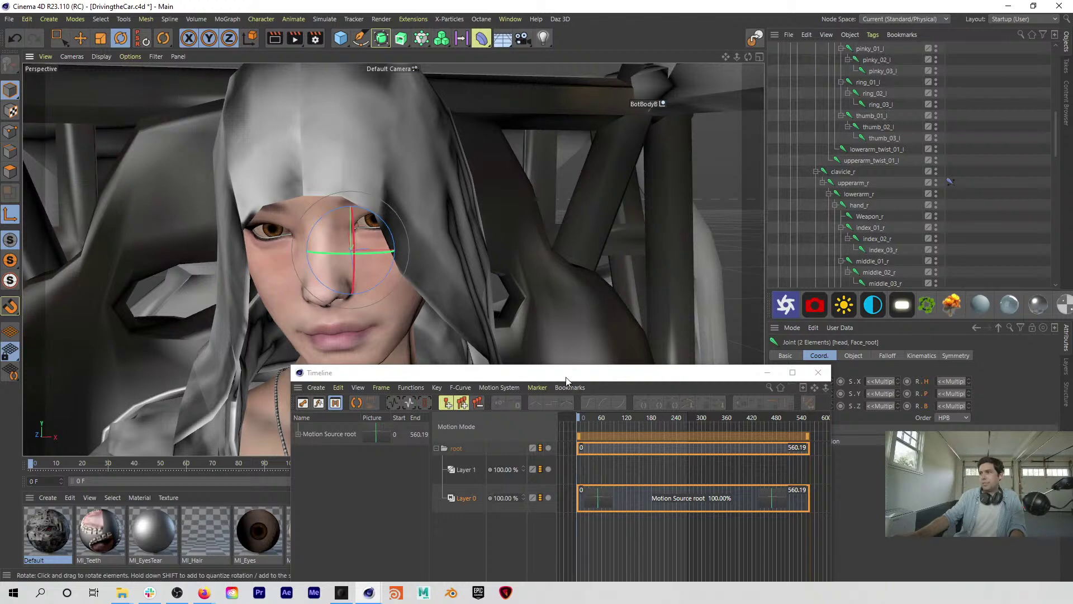
drag(563, 377, 567, 392)
key(e)
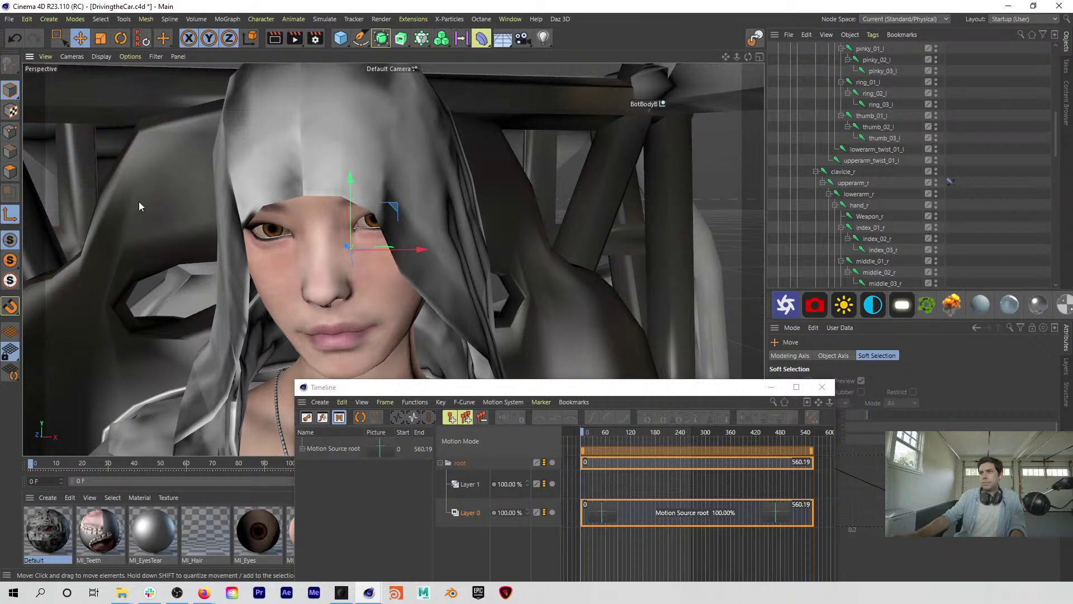
scroll(253, 216, down, 5)
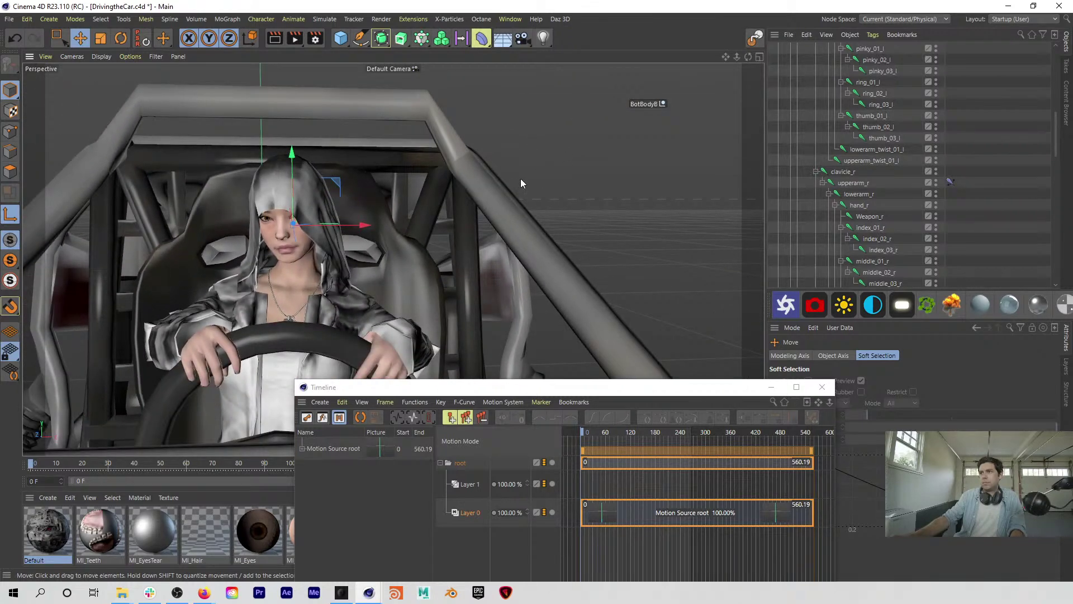
drag(552, 157, 621, 213)
key(ctrl+z)
Step: Delete motion Layer 1 from the root's Motion System, keeping Layer 0
click(609, 490)
click(471, 515)
click(471, 486)
key(Delete)
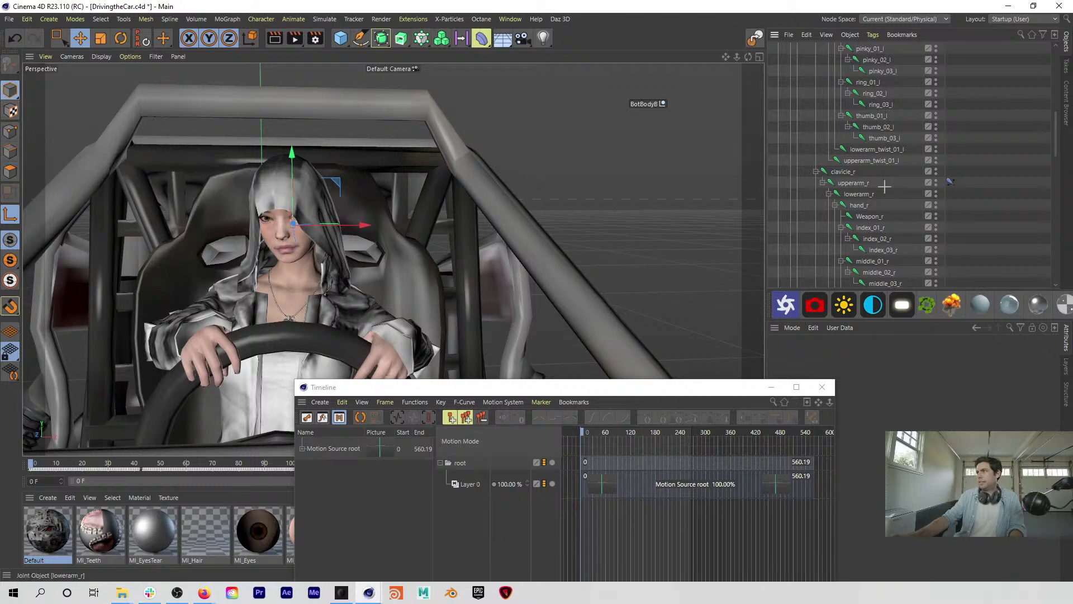
Step: Close the Timeline and delete the Motion System tag from the root joint, then select the Shoes object
click(855, 184)
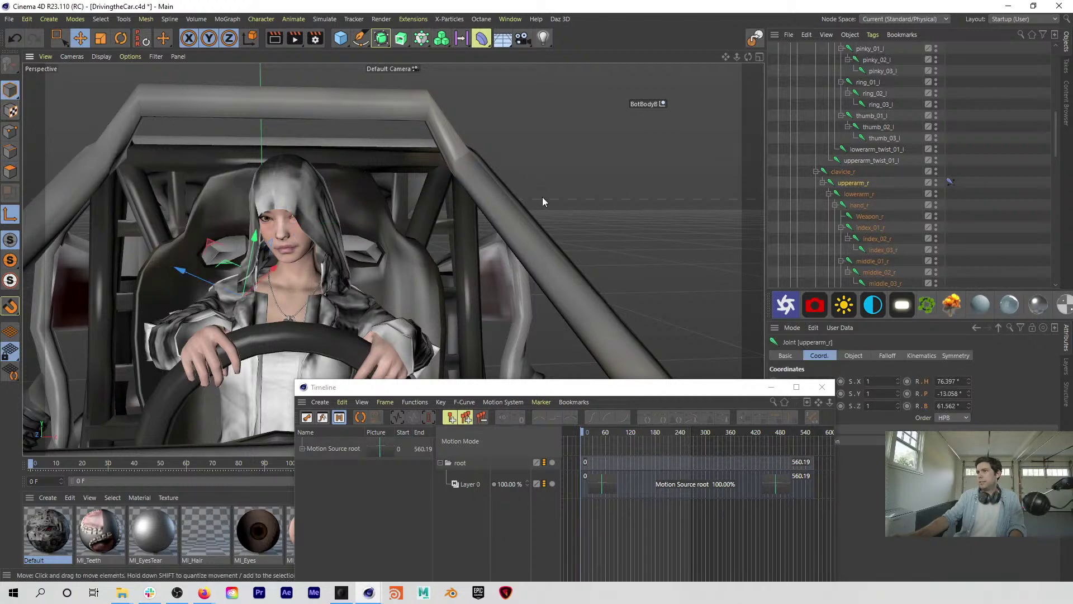
scroll(518, 206, down, 10)
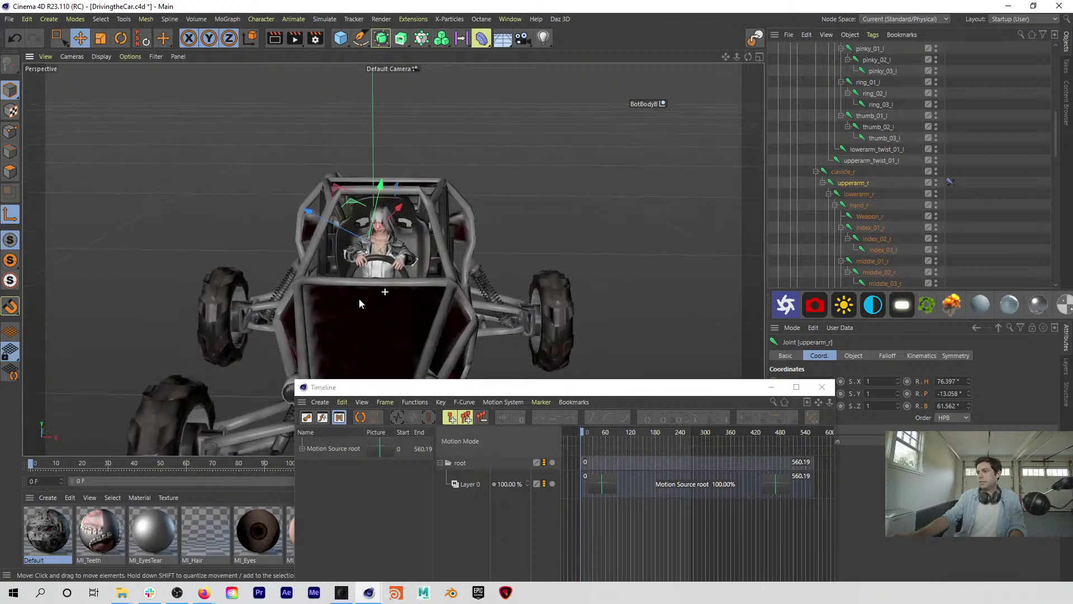
alt+drag(360, 299, 370, 321)
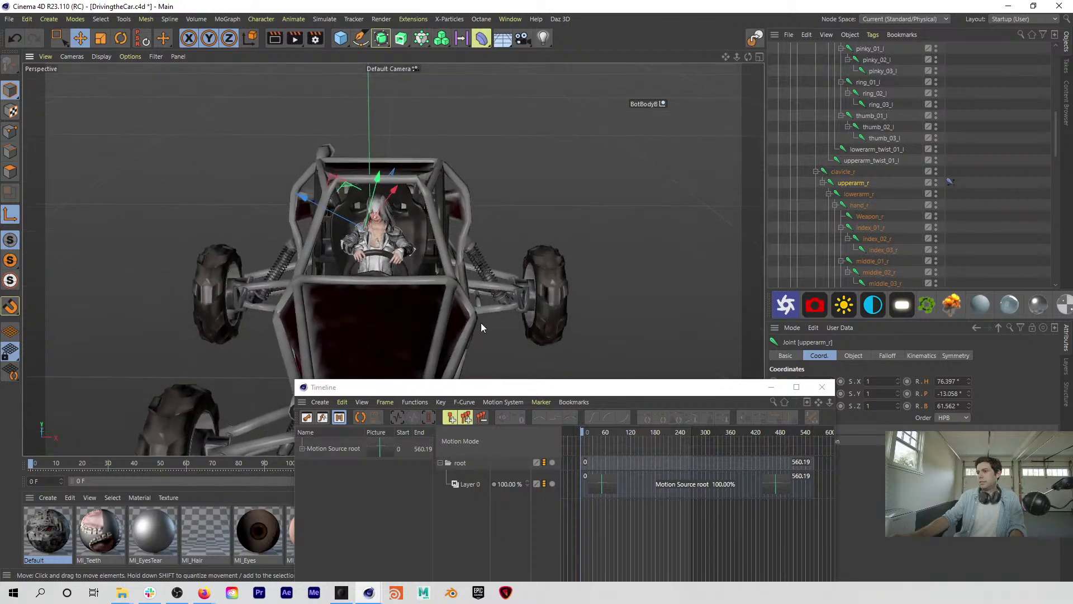
click(822, 388)
scroll(890, 199, up, 8)
click(951, 105)
key(Delete)
click(807, 94)
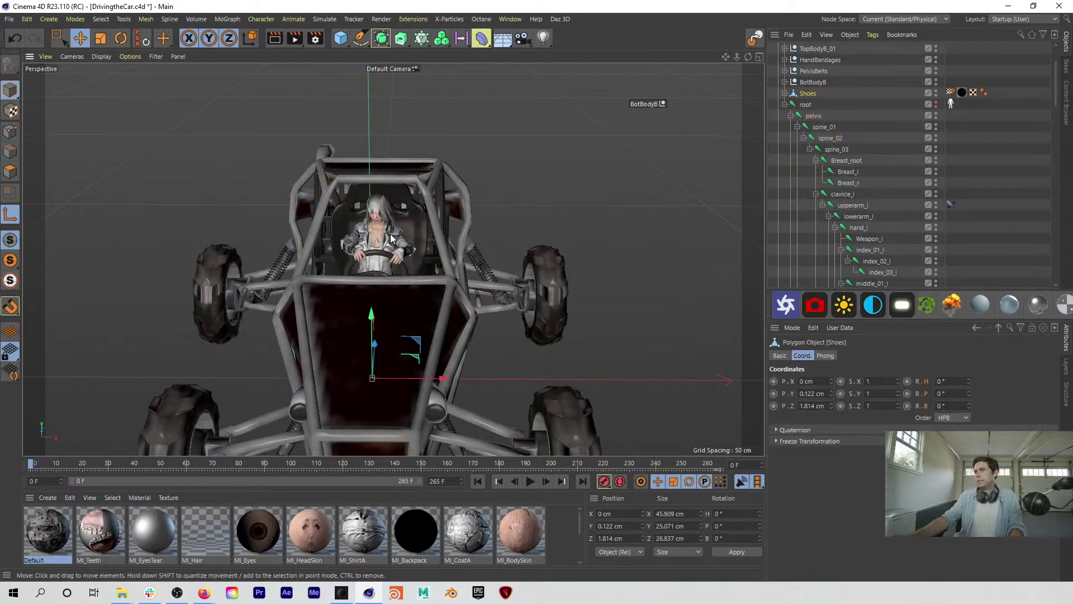
Step: Save the dune buggy project and quit, discarding the changes to the project Untitled 1
scroll(384, 228, up, 5)
key(ctrl+s)
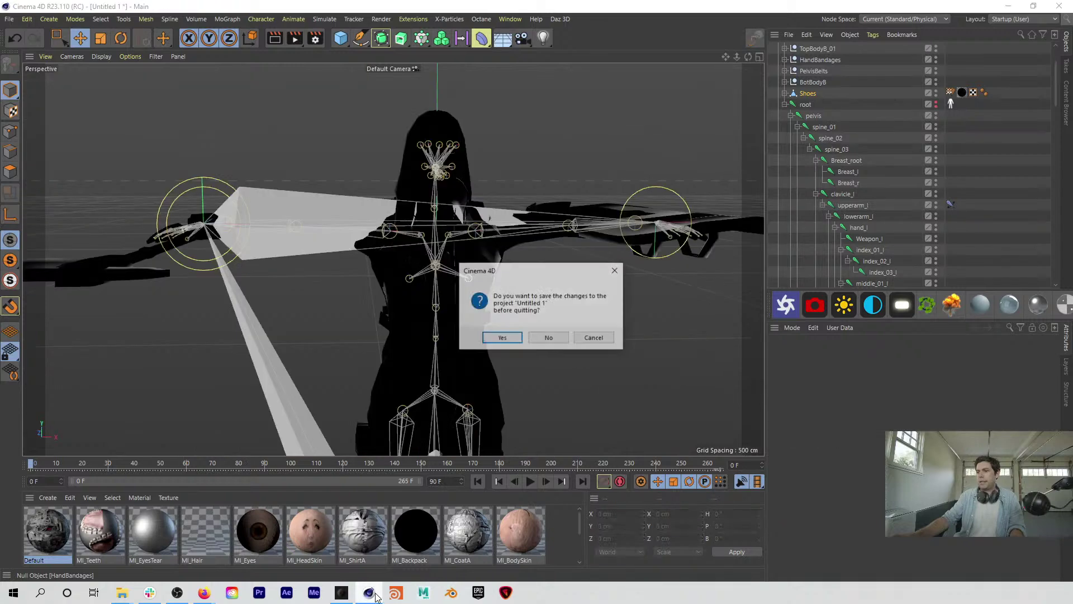
mouse_move(375, 594)
click(549, 338)
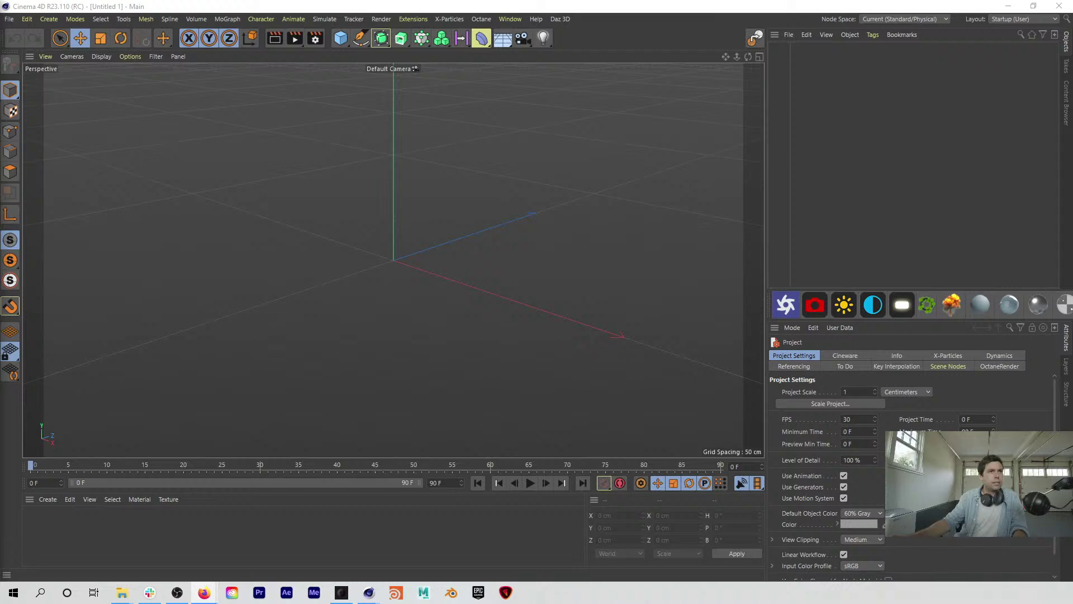
Step: Show the Rokoko backflip mocap post in the browser and scrub take-1 in Rokoko Studio for comparison
drag(0, 204, 579, 73)
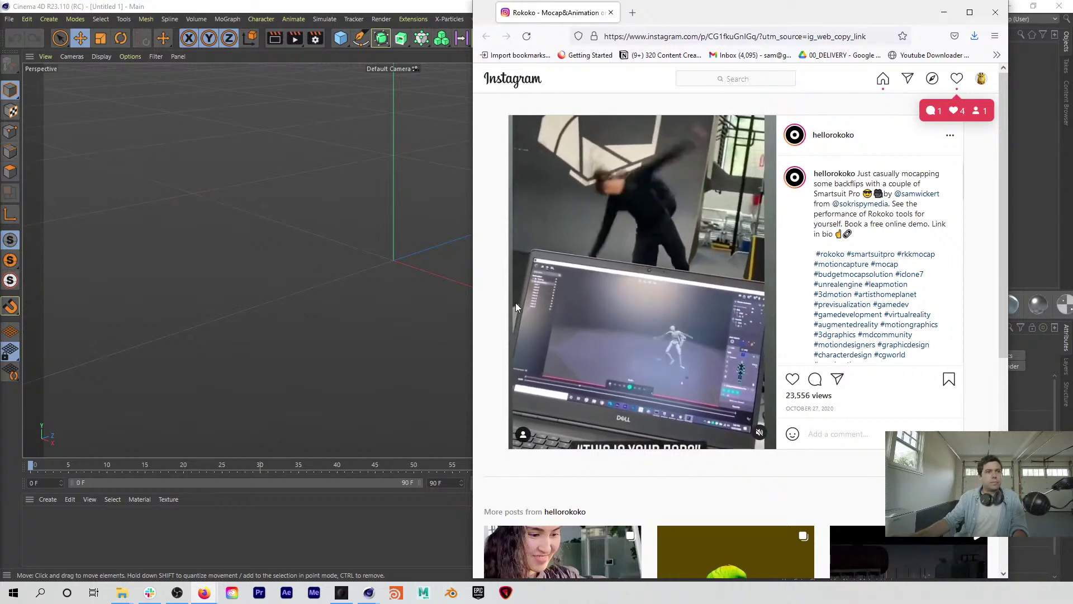
drag(736, 19, 546, 25)
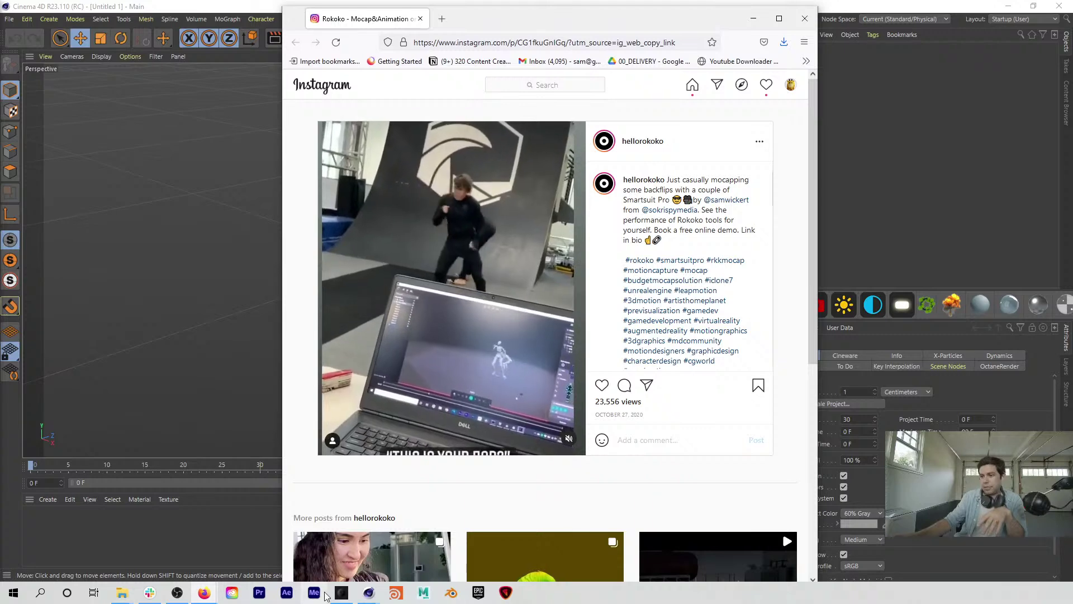
click(341, 592)
drag(350, 441, 476, 440)
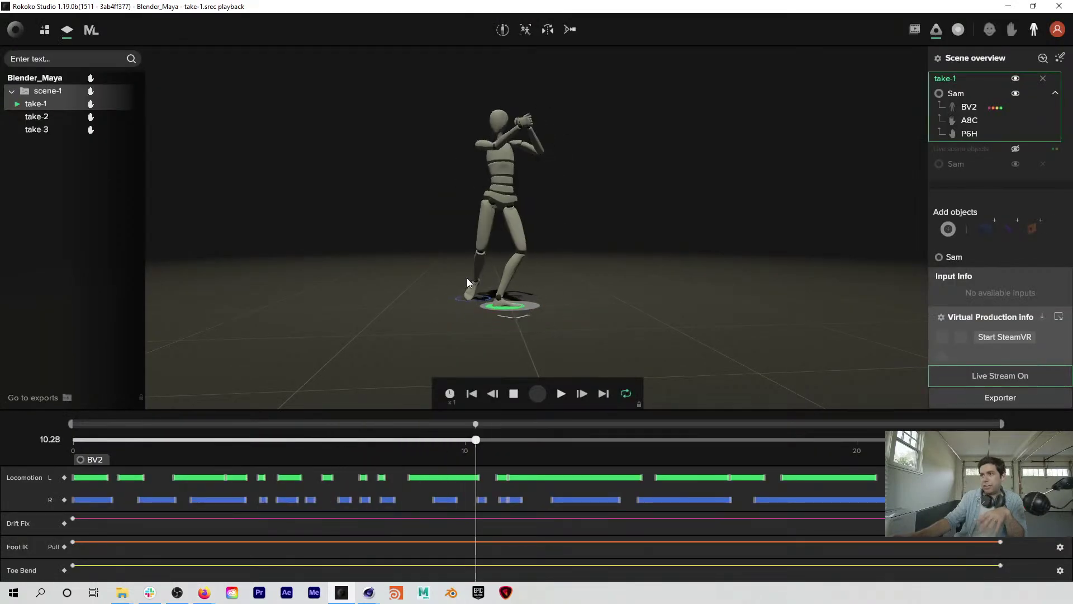
click(207, 592)
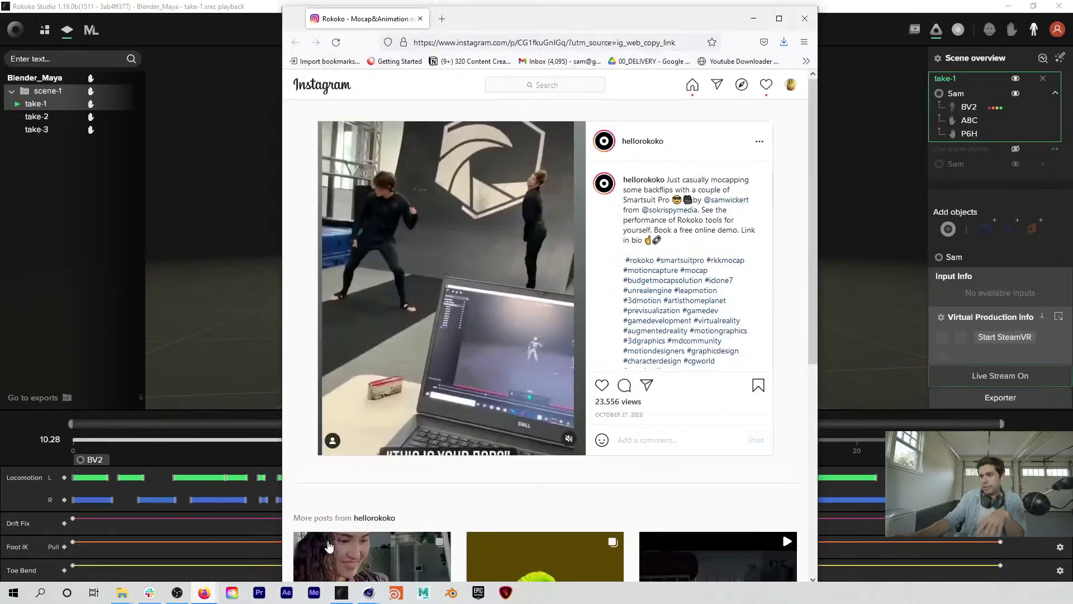
click(296, 545)
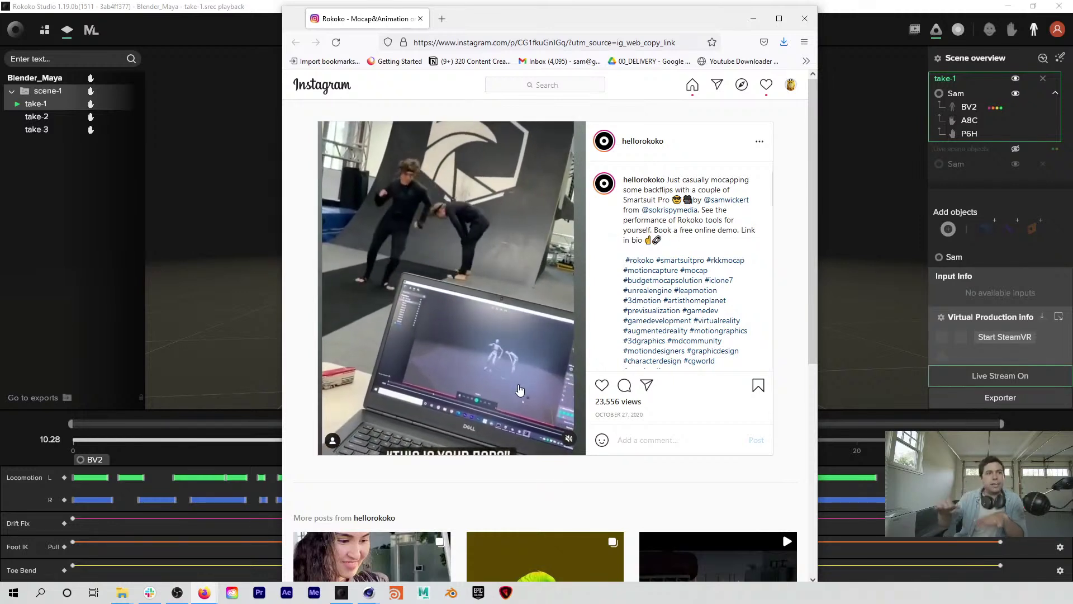
Step: In Rokoko Studio, shift the start of take-1's left-foot locomotion contact to about 8.9 s and process the changes
click(189, 332)
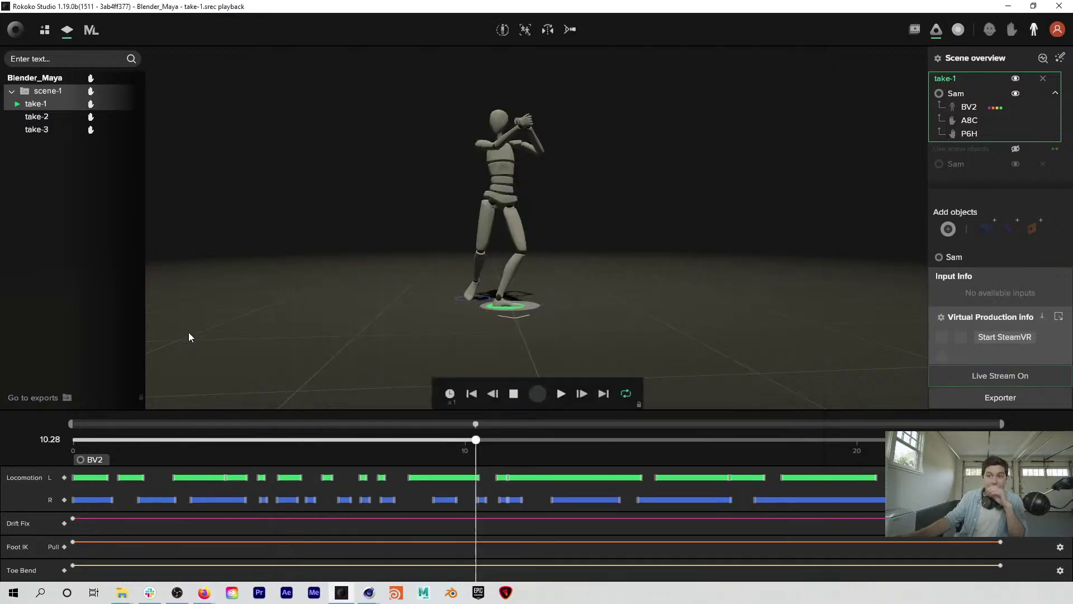
click(446, 440)
drag(446, 441, 416, 445)
drag(408, 443, 422, 442)
drag(408, 478, 423, 479)
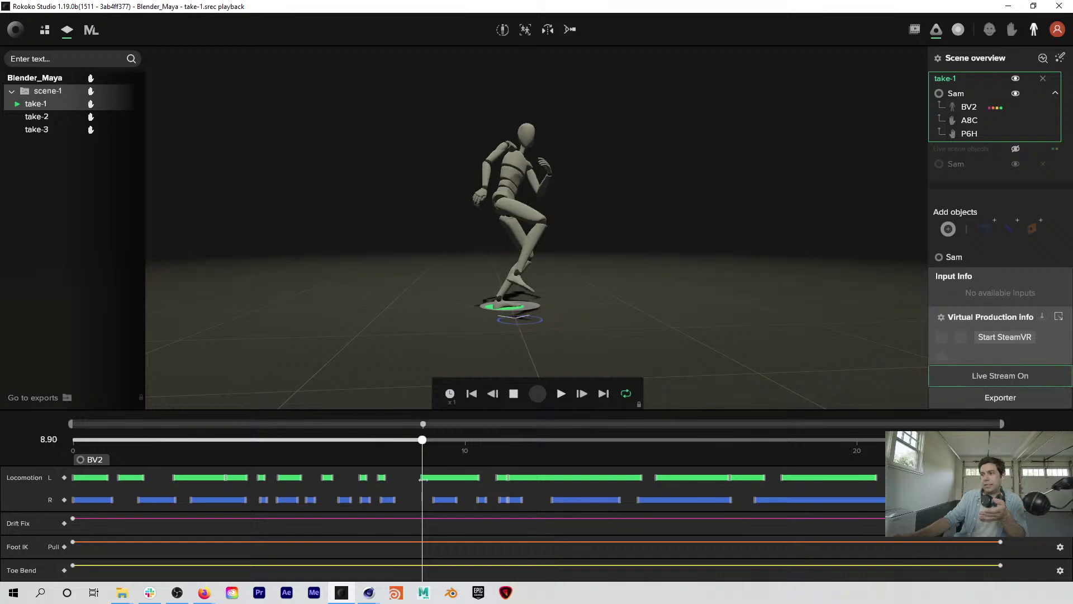
click(531, 457)
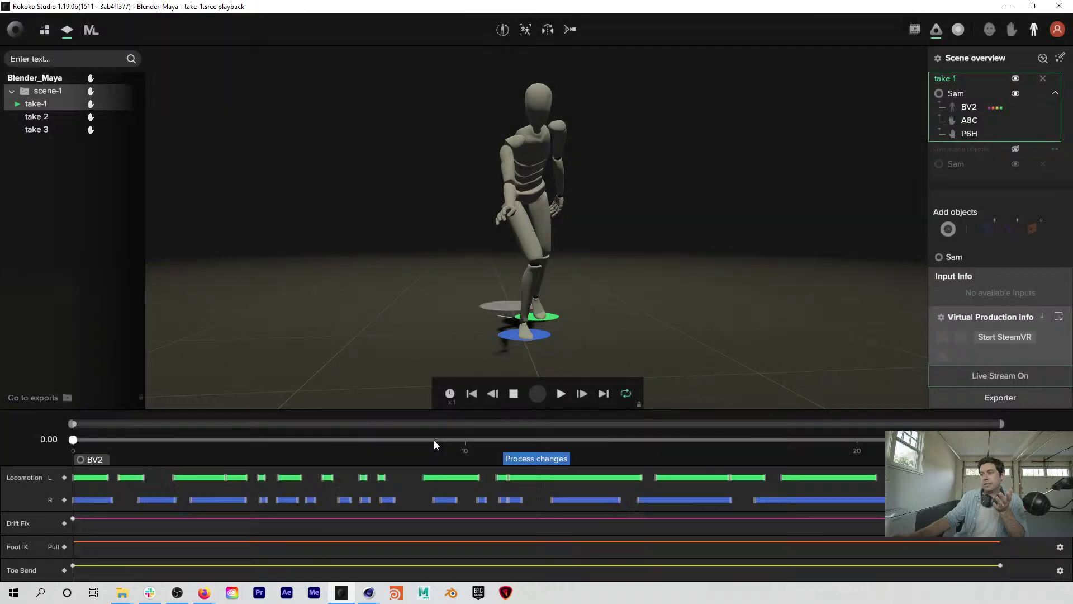
mouse_move(433, 441)
mouse_down()
mouse_move(400, 440)
mouse_move(427, 446)
mouse_move(414, 445)
mouse_up()
click(513, 462)
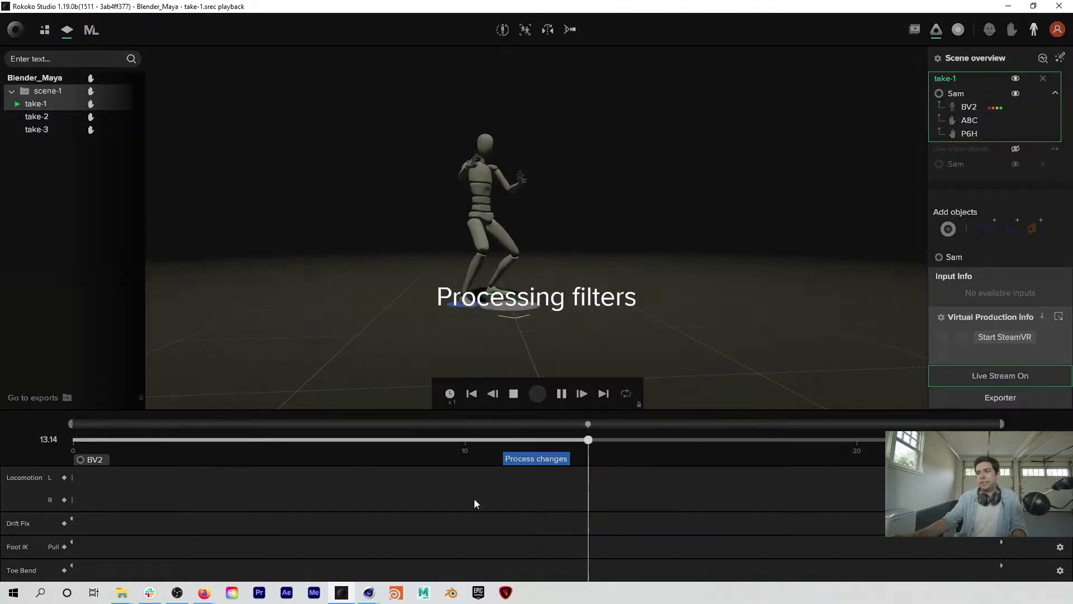
Step: Switch to Cinema 4D and reopen the recent project DrivingtheCar.c4d
mouse_move(364, 592)
click(343, 553)
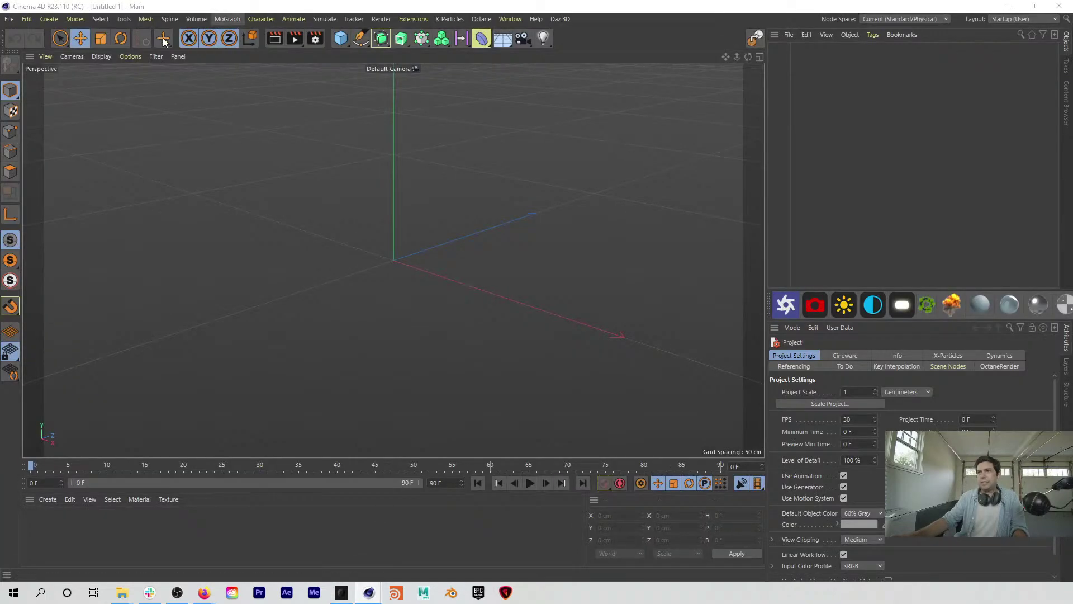
click(10, 21)
mouse_move(62, 251)
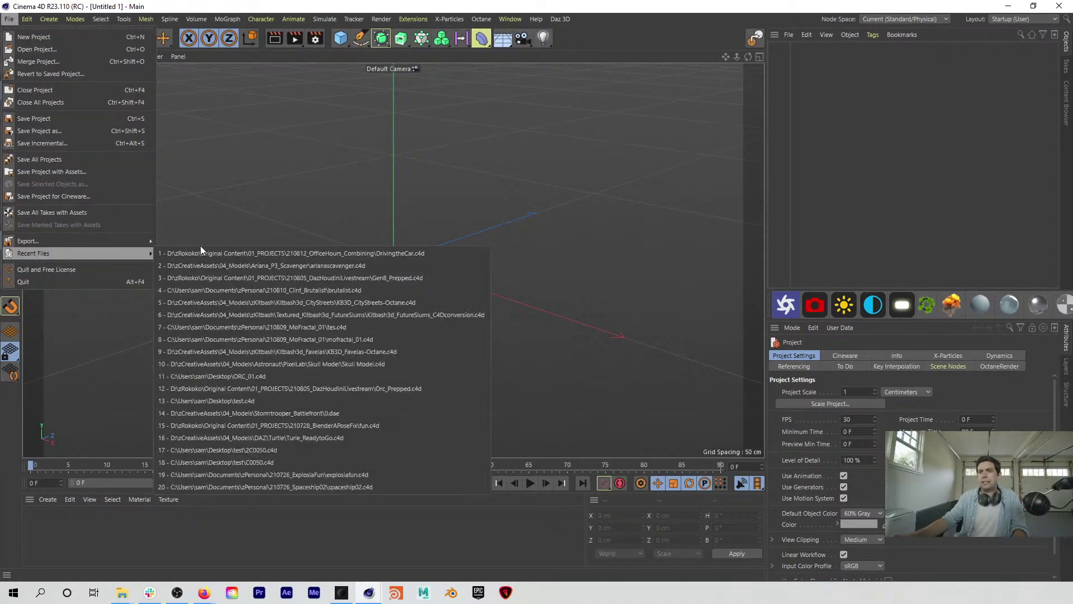
click(237, 253)
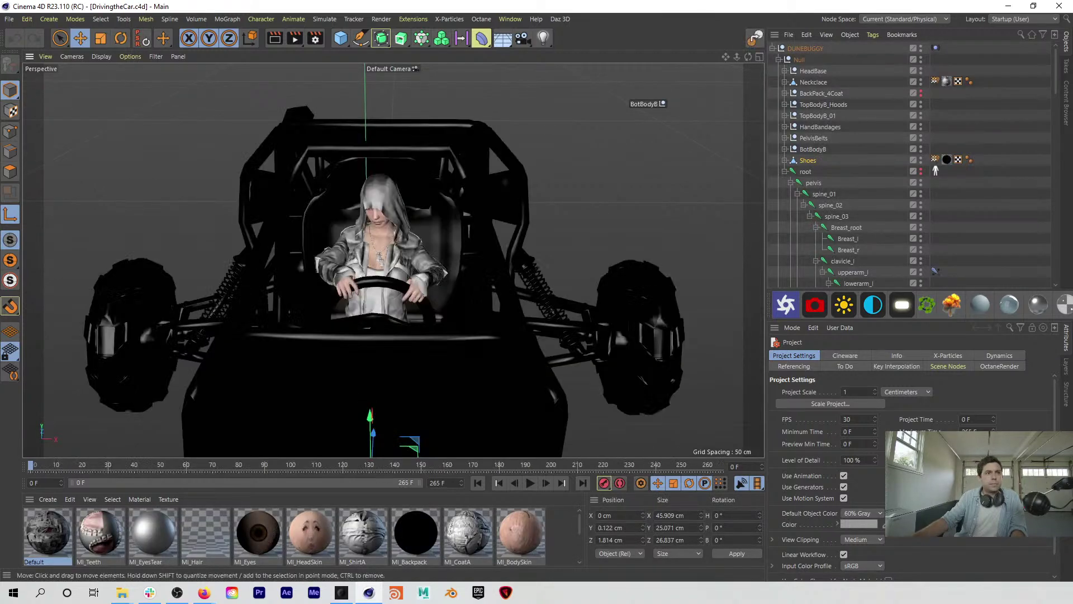
Step: Review the buggy and its materials, then select all the scene's materials and convert them for Octane
alt+drag(415, 350, 431, 245)
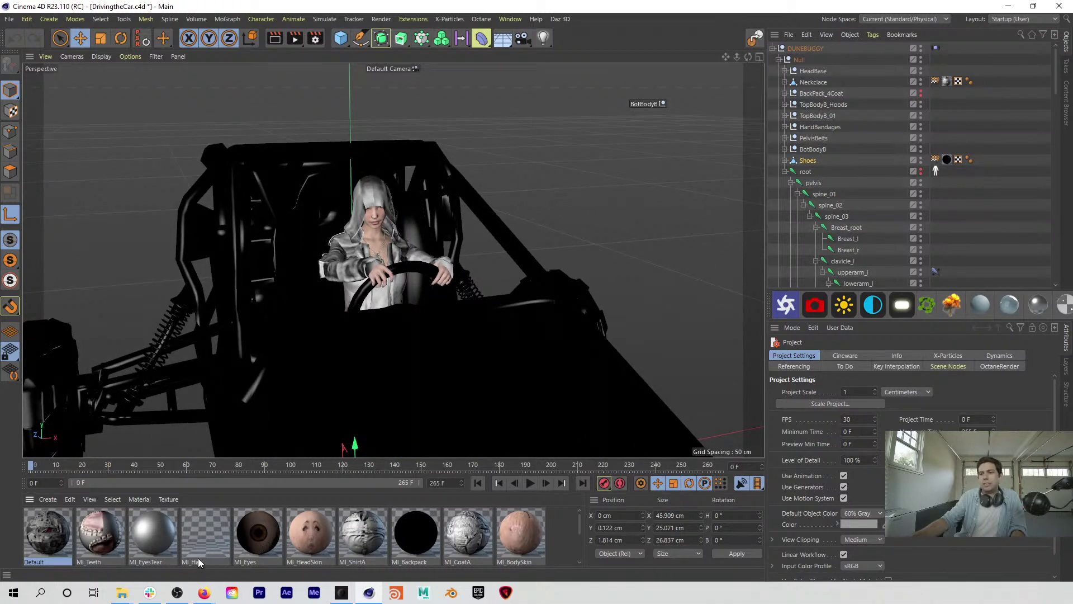
scroll(197, 543, down, 3)
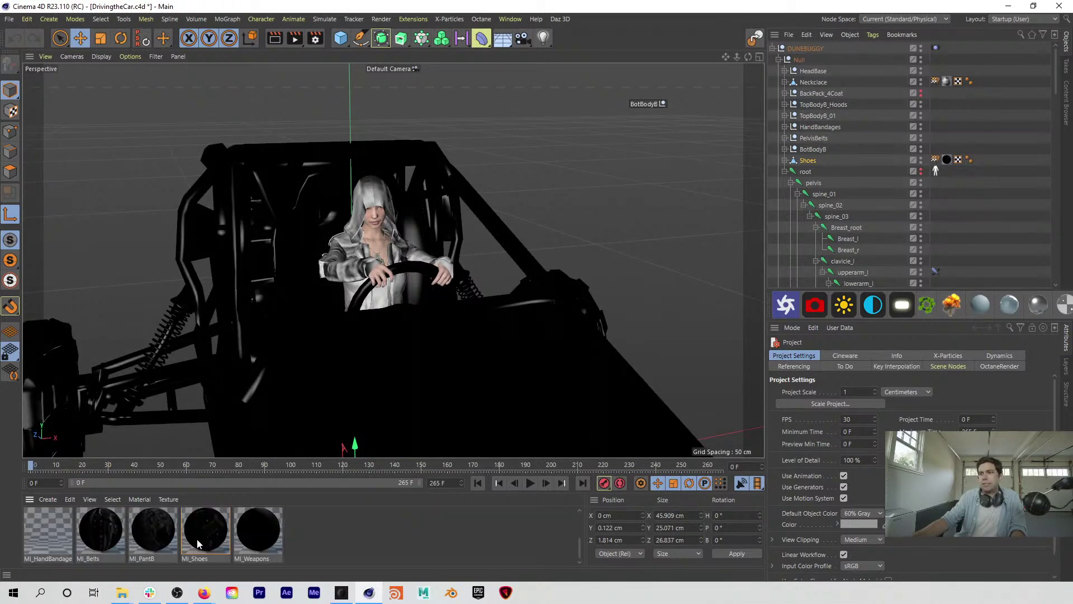
scroll(197, 539, up, 3)
click(48, 536)
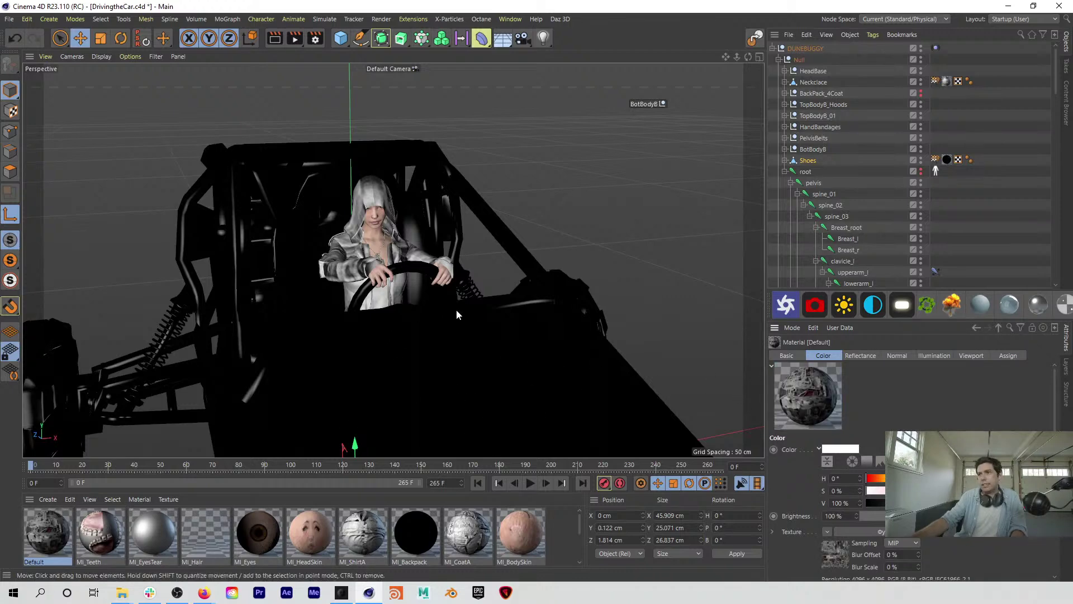
alt+drag(442, 315, 382, 298)
alt+right_drag(381, 298, 441, 315)
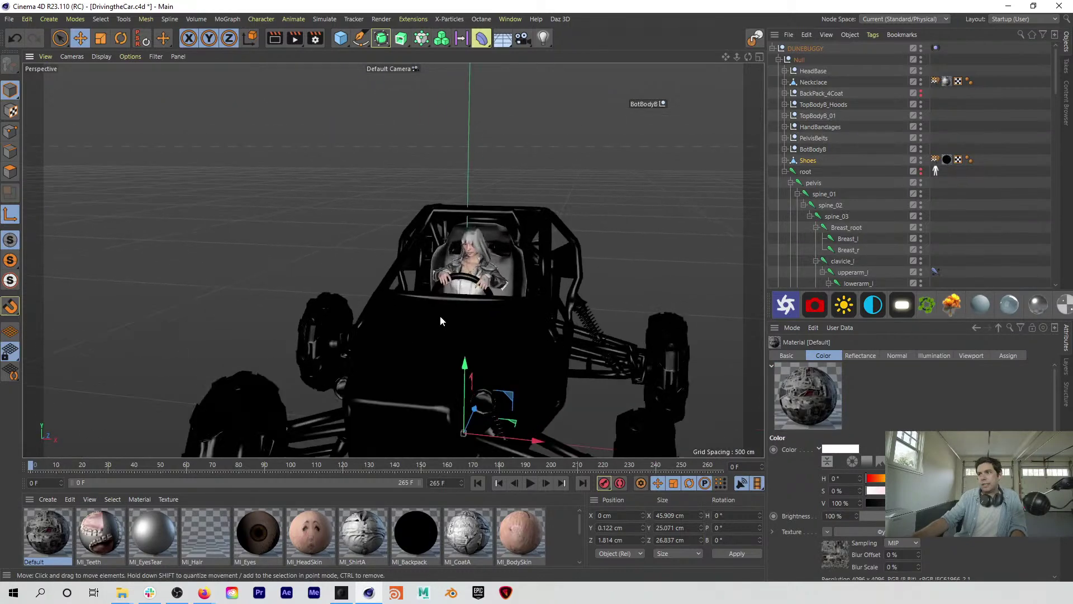
click(83, 536)
key(ctrl+a)
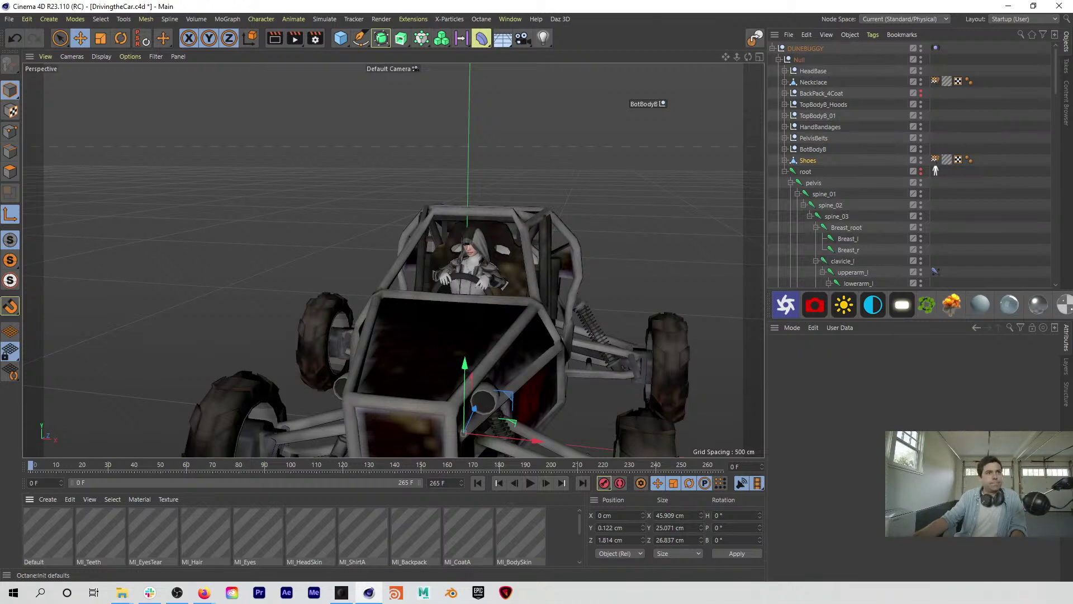
key(alt+Tab)
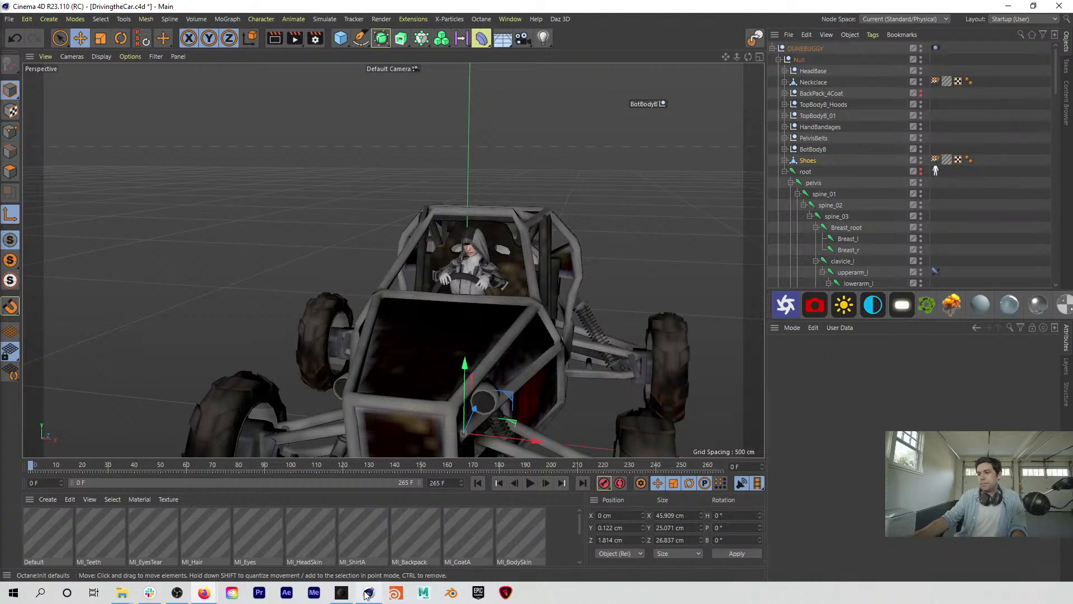
mouse_move(369, 591)
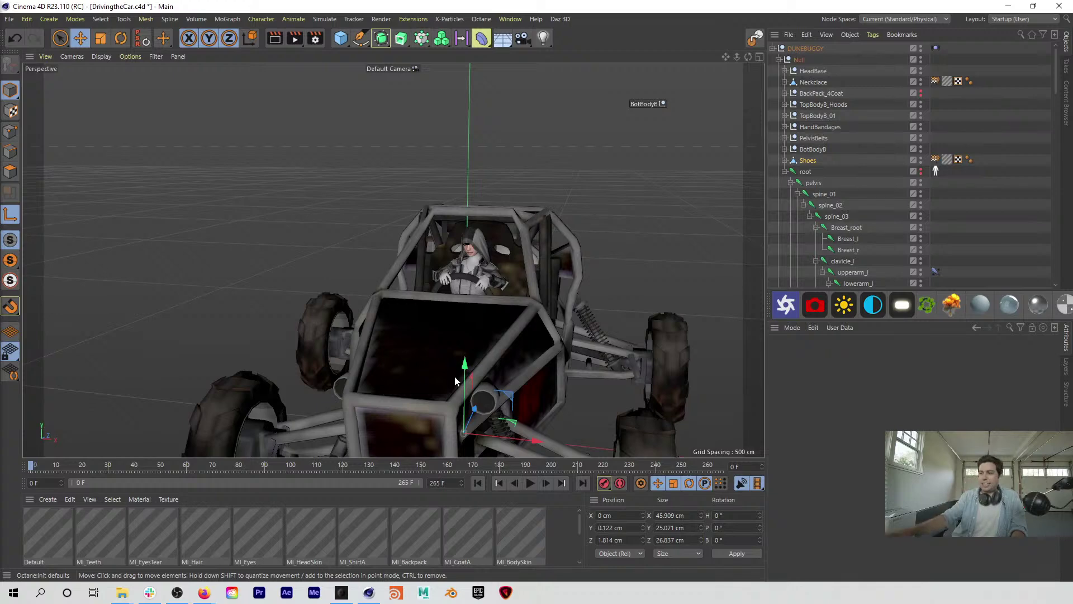
Step: Restart Cinema 4D and reopen the recent project DrivingtheCar.c4d
right_click(564, 602)
click(607, 531)
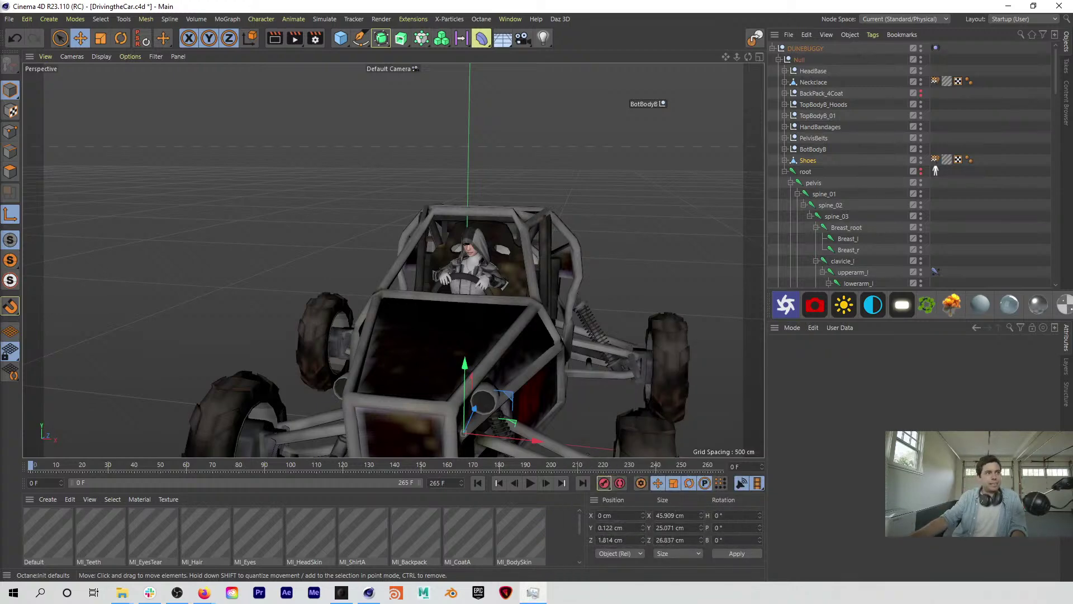
click(369, 593)
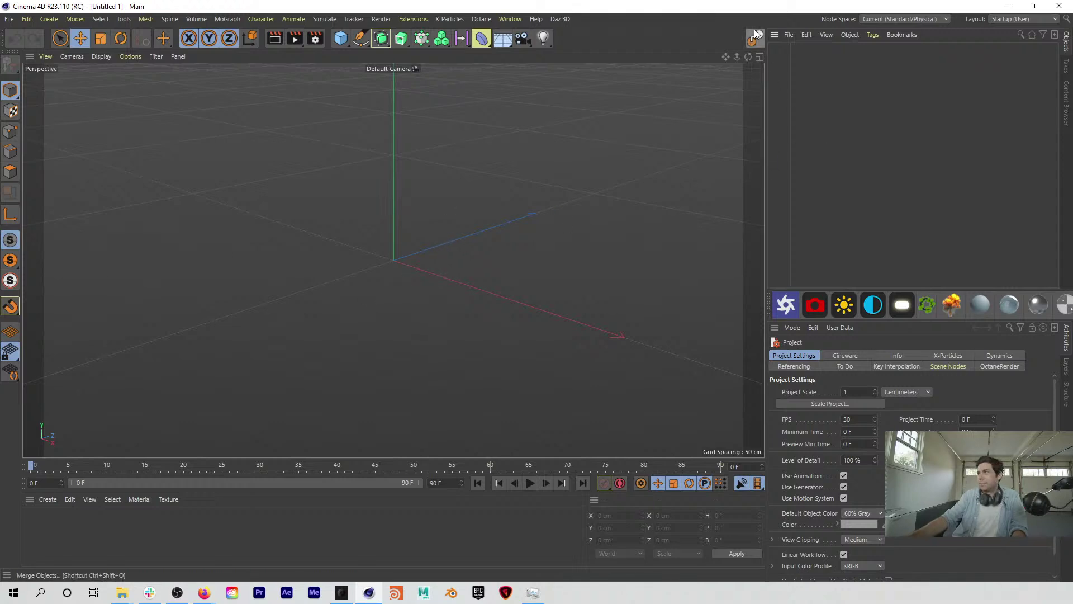
click(9, 19)
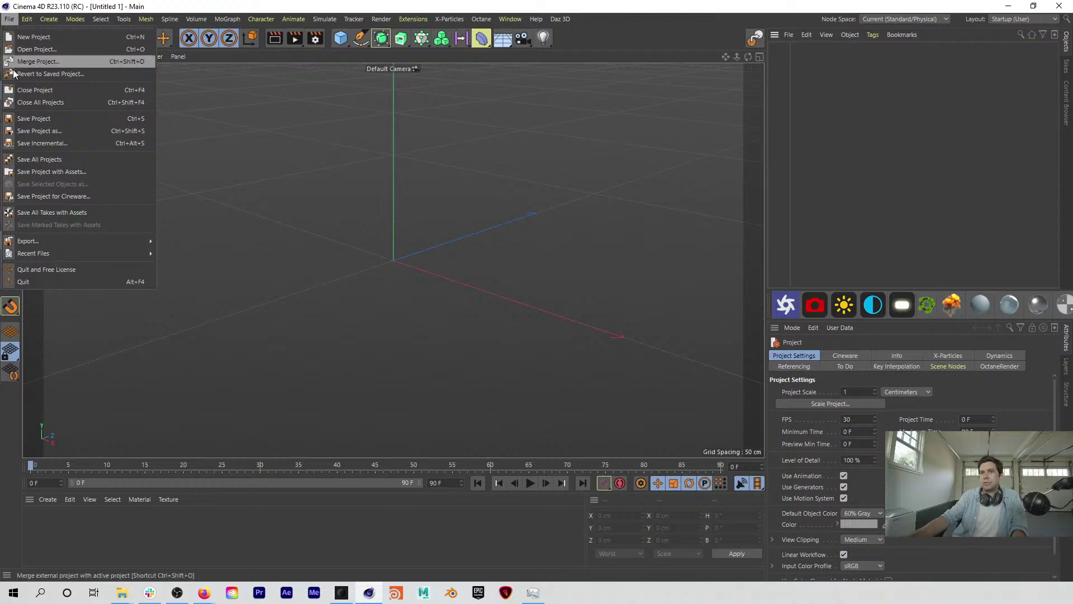
mouse_move(49, 252)
click(387, 256)
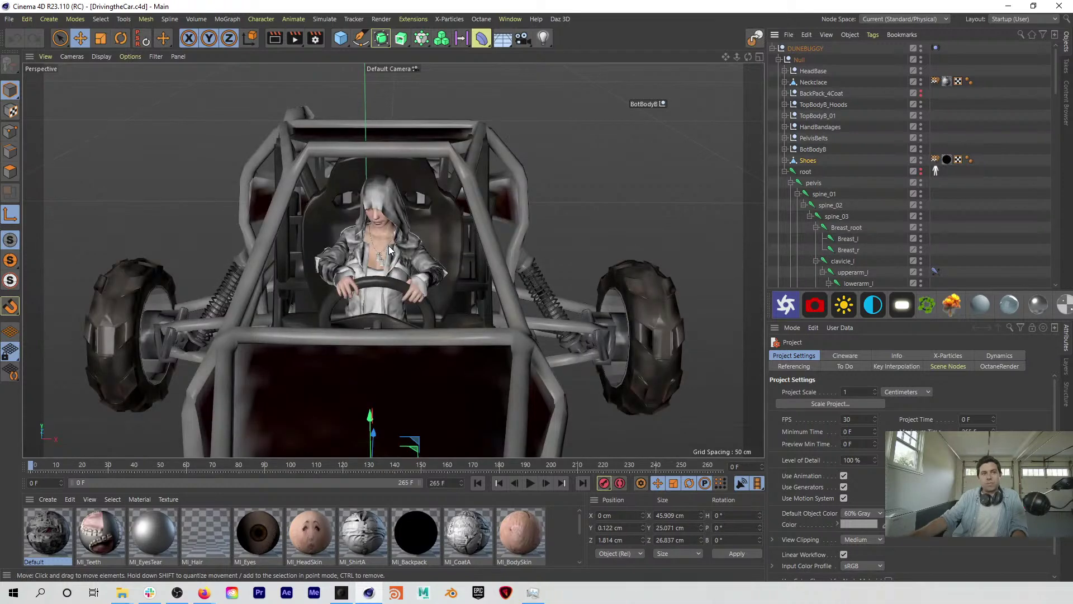
Step: Play the driving animation with the driver in close view, then stop it and return to frame 0
scroll(389, 237, down, 3)
alt+drag(389, 237, 390, 219)
scroll(389, 230, up, 6)
click(529, 483)
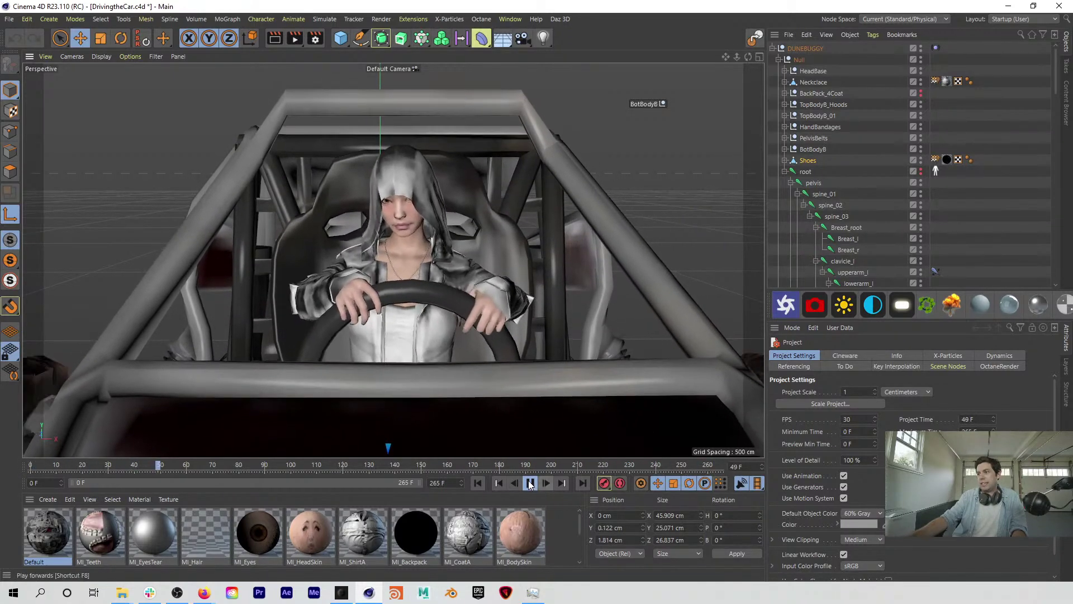
click(530, 483)
click(477, 483)
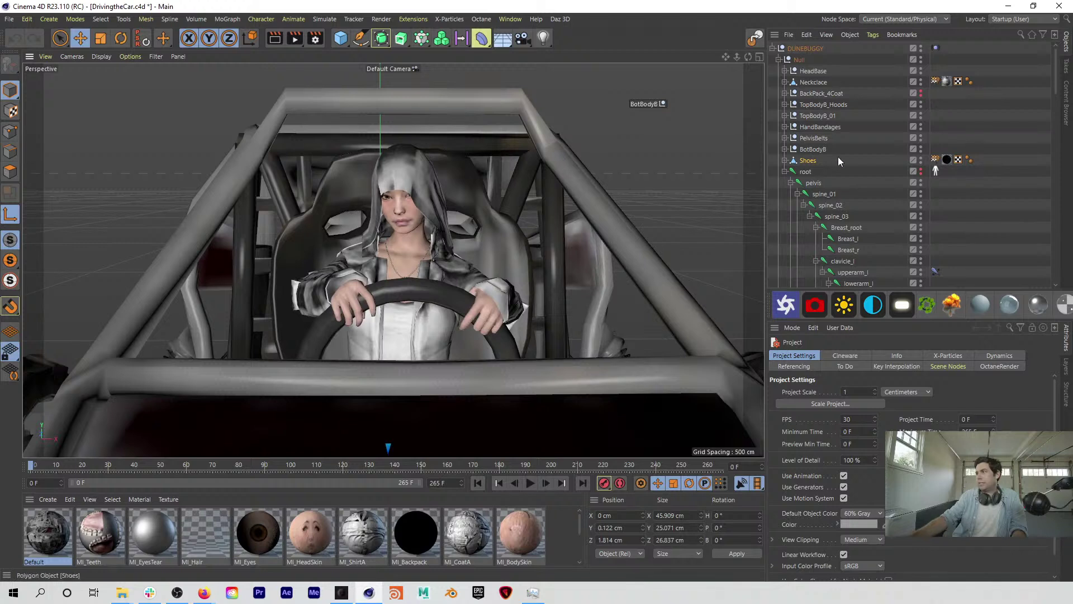
Step: Try rotating the left hand joint hand_l on the steering wheel, and undo each rotation
scroll(867, 244, down, 4)
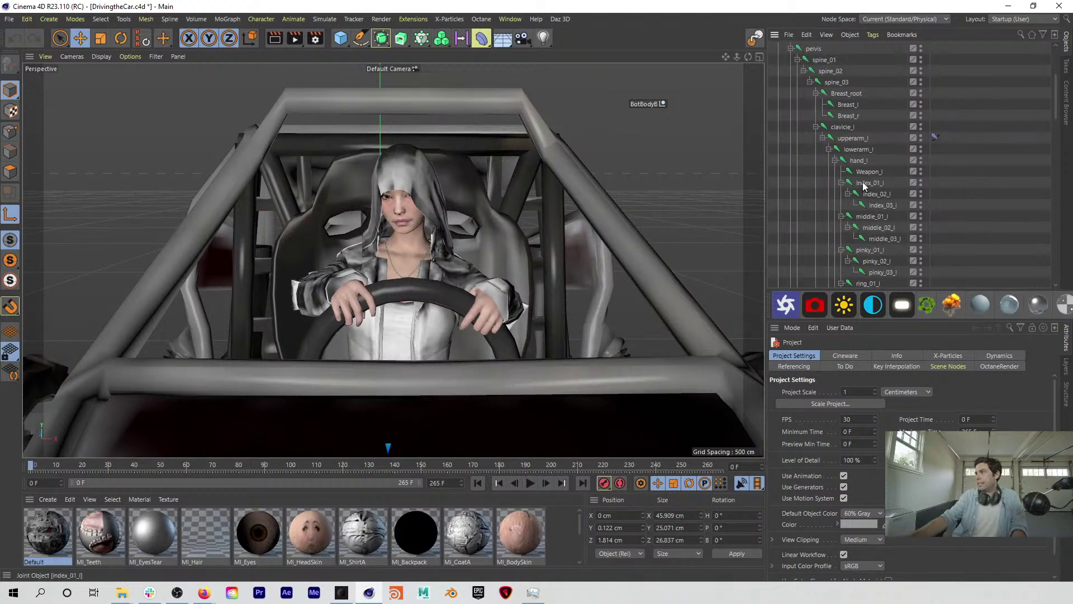
click(866, 185)
key(r)
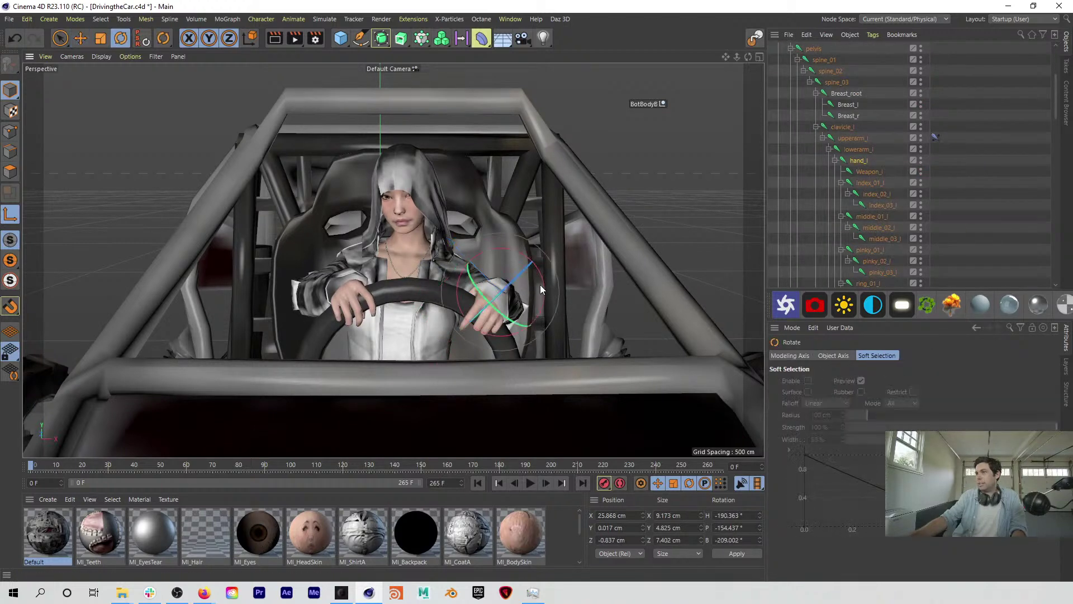
drag(541, 274, 542, 276)
key(ctrl+z)
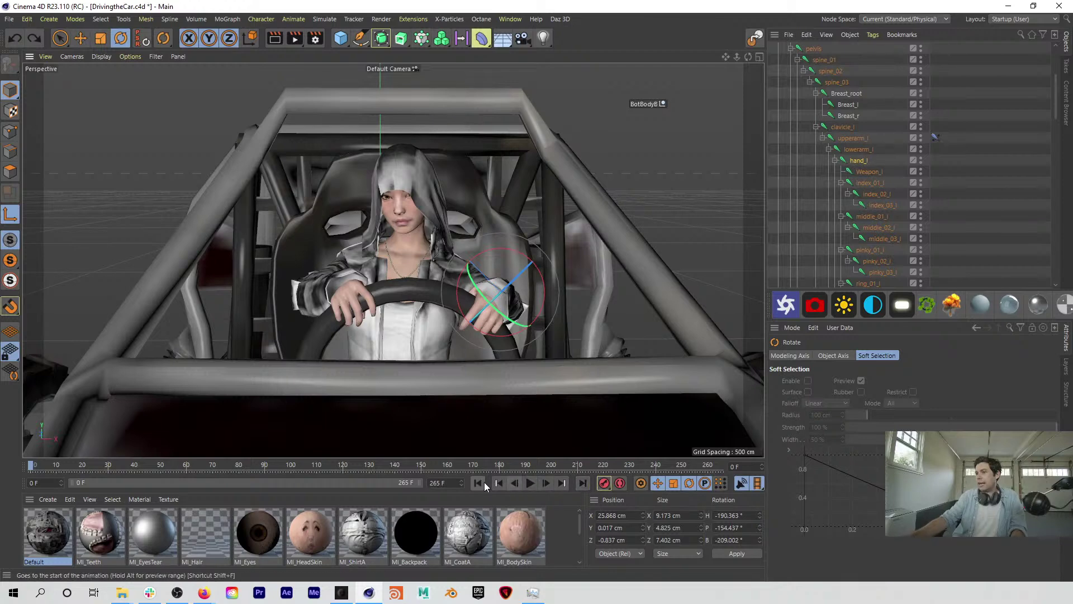
scroll(398, 187, up, 5)
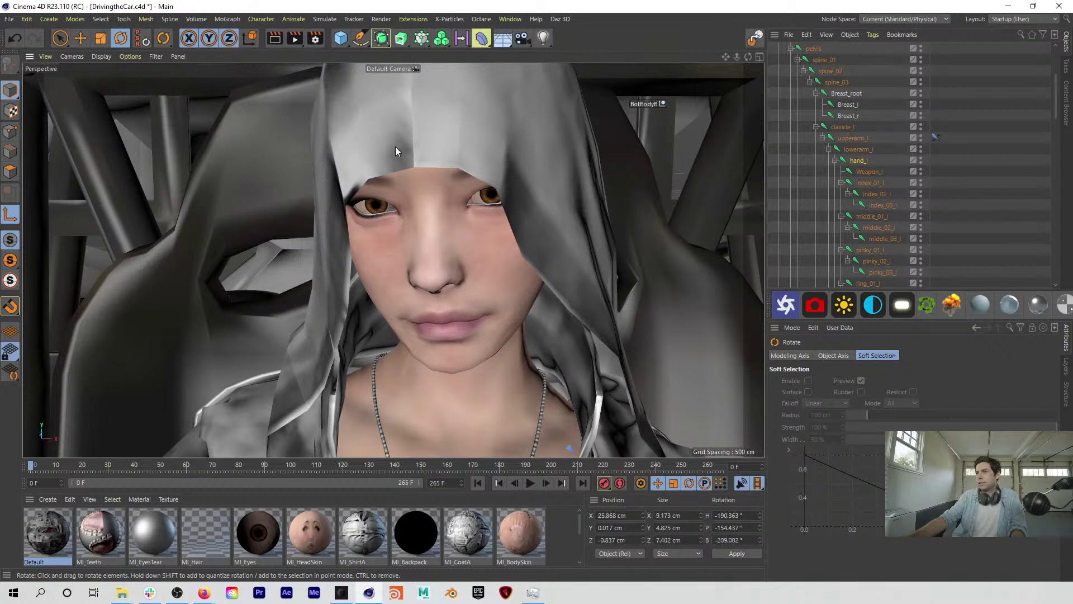
scroll(254, 353, down, 5)
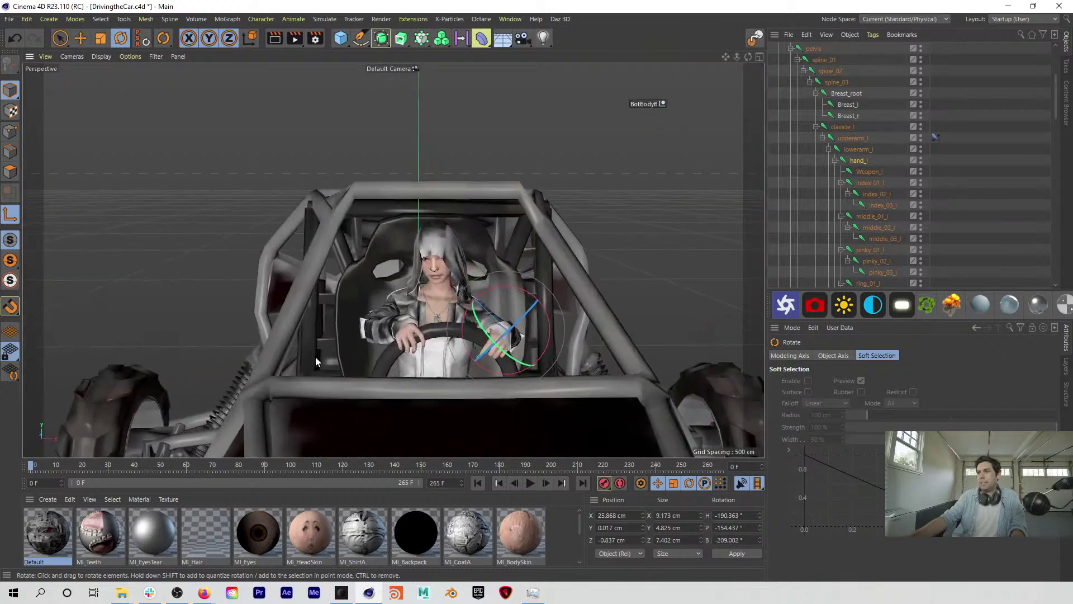
drag(544, 311, 545, 354)
key(ctrl+z)
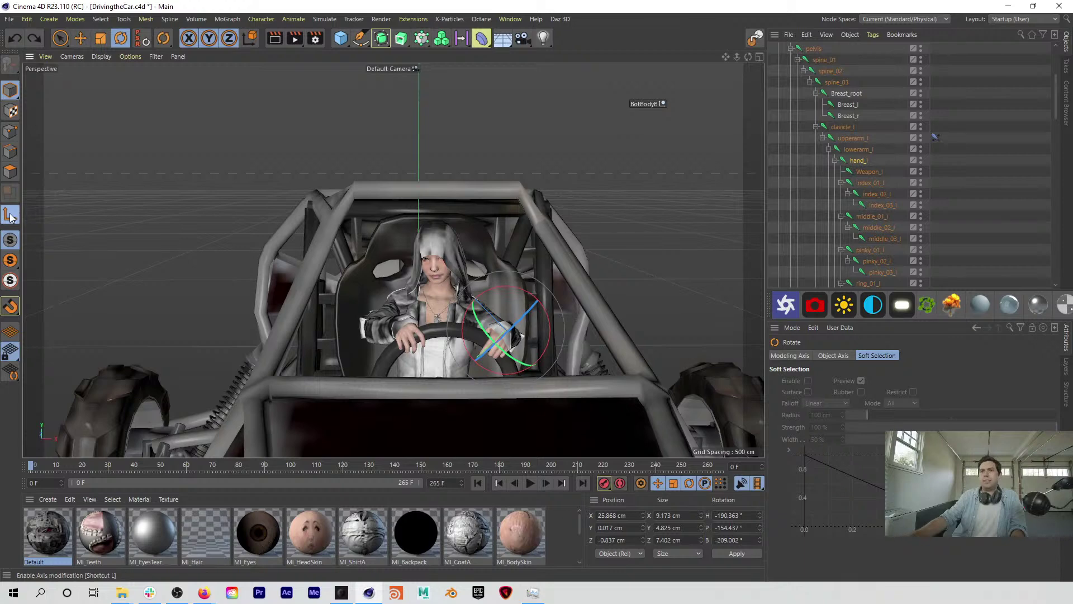
Step: Select the driver's Eyes object and look through the object and joint hierarchy for the neck and head joints
click(383, 249)
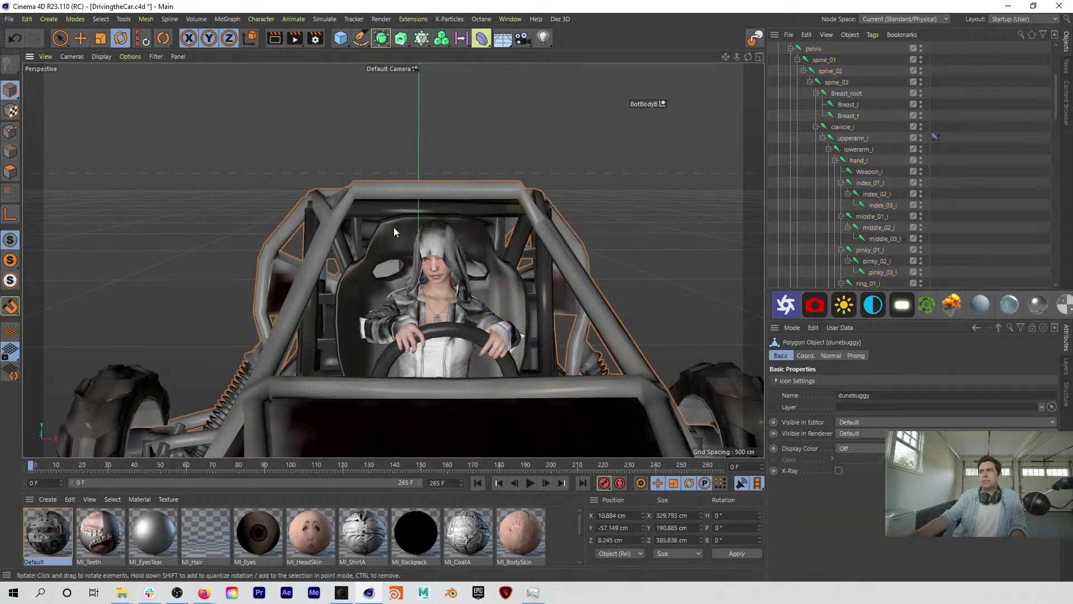
scroll(432, 258, up, 10)
click(347, 260)
key(e)
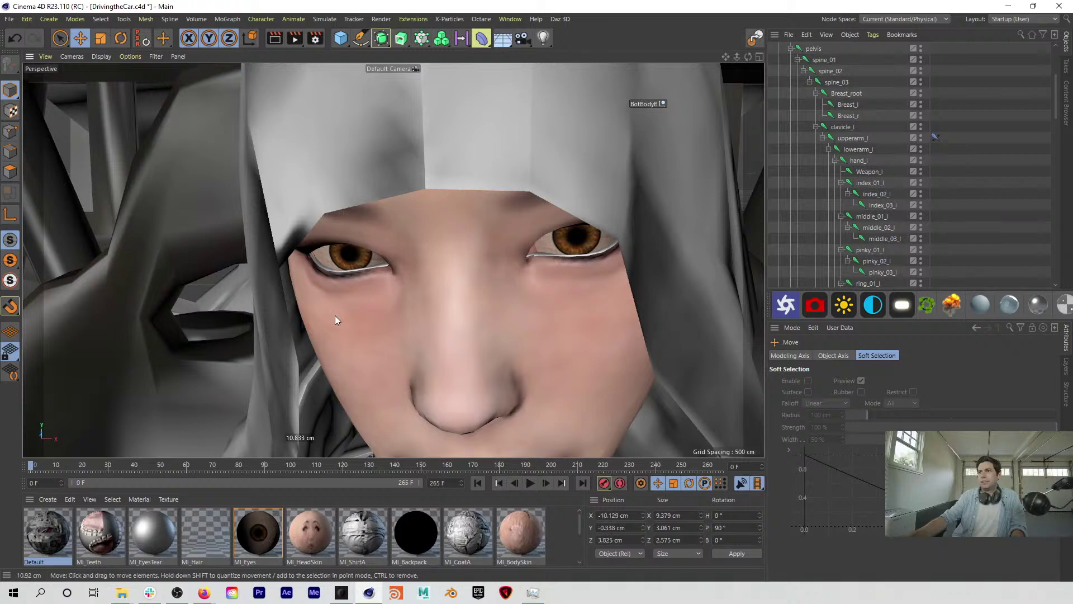
scroll(958, 185, up, 4)
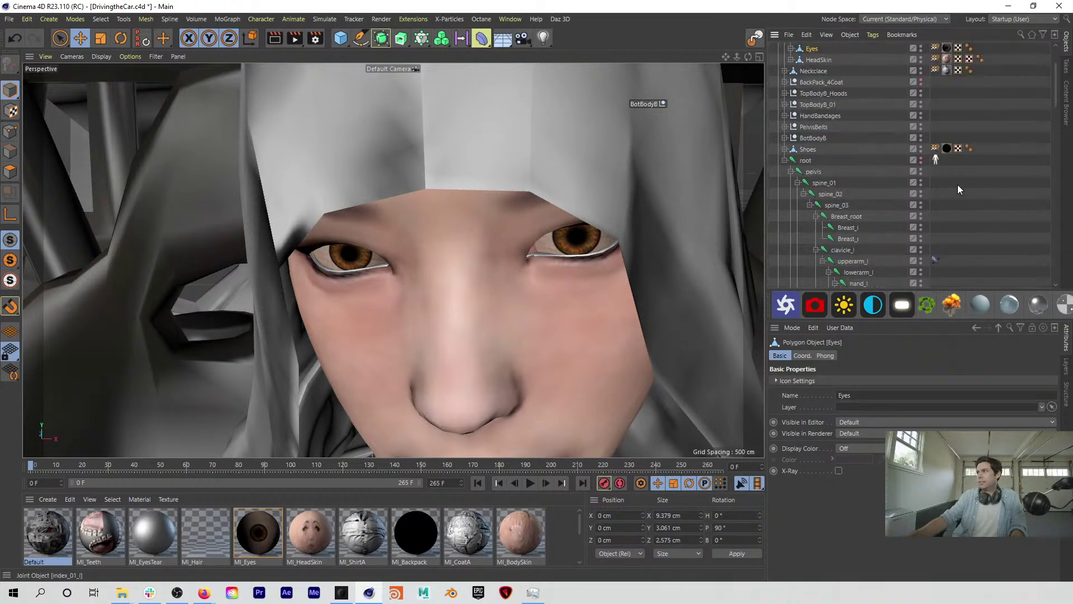
scroll(833, 100, up, 2)
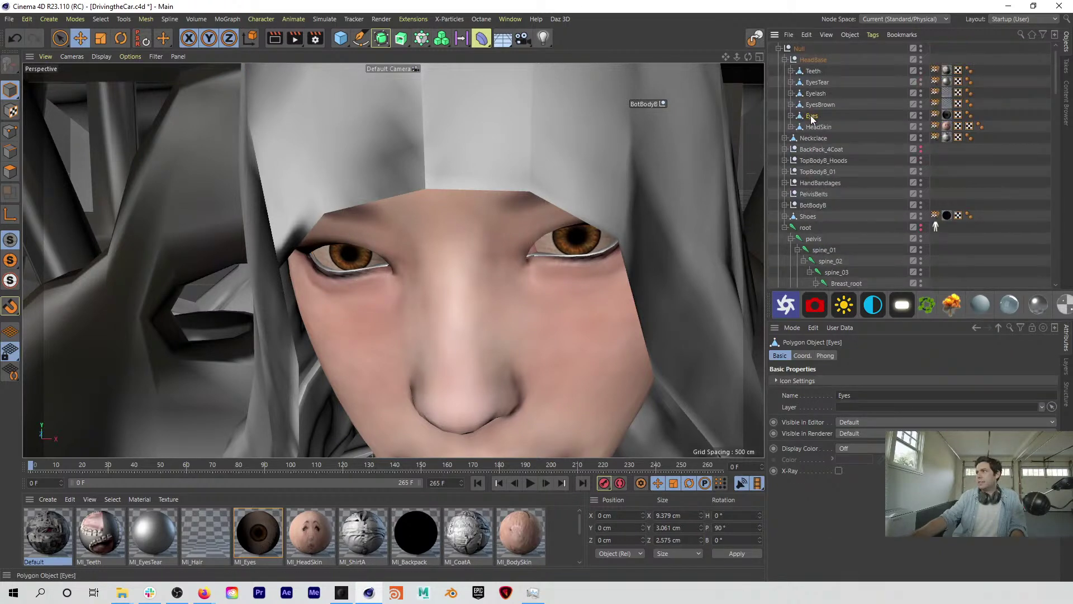
scroll(833, 263, down, 10)
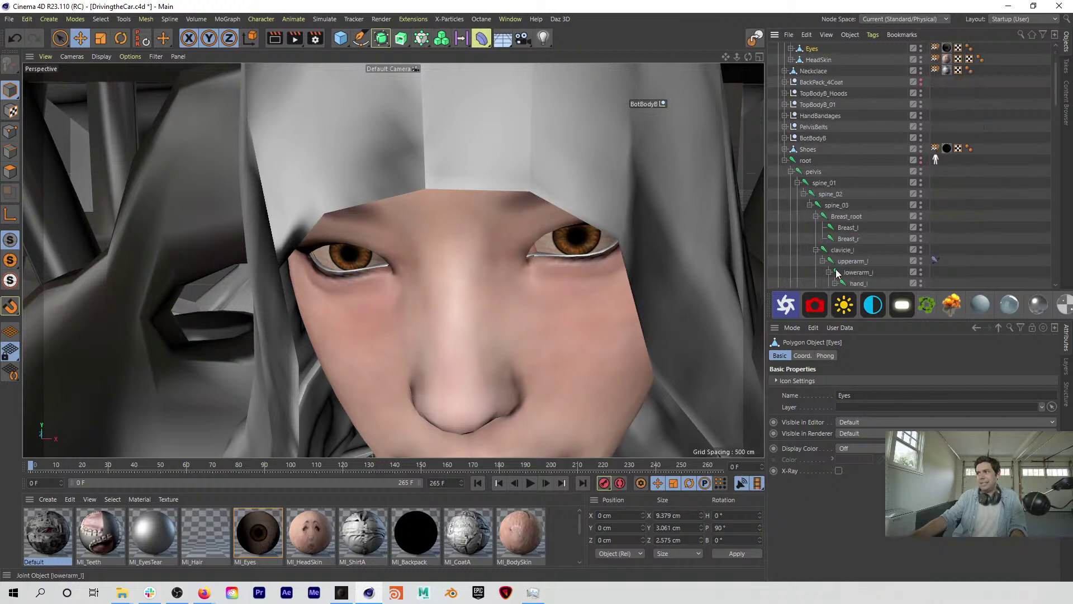
scroll(858, 258, down, 2)
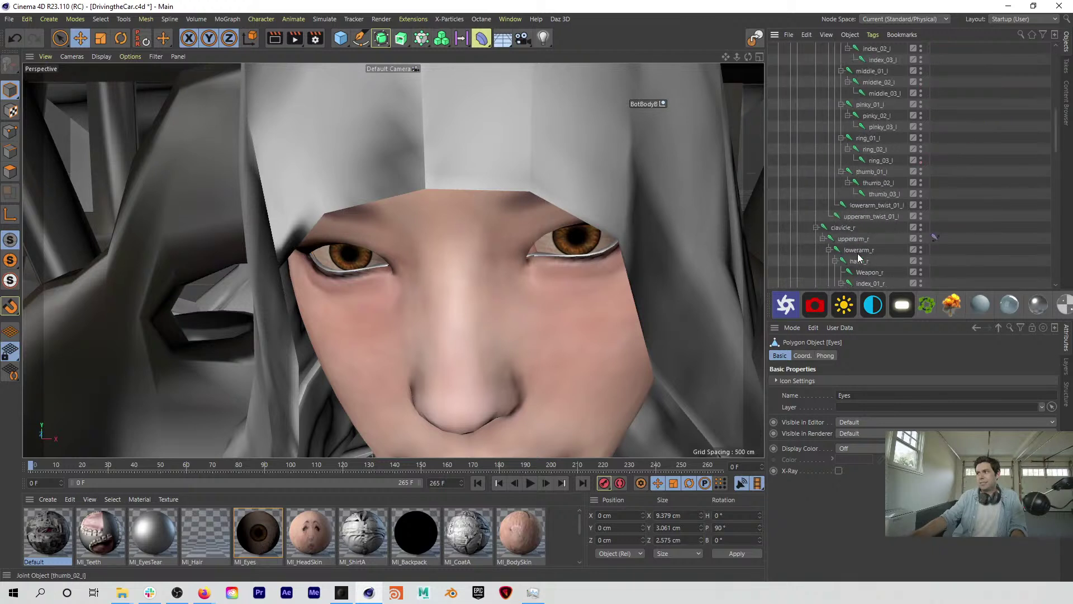
scroll(861, 266, down, 6)
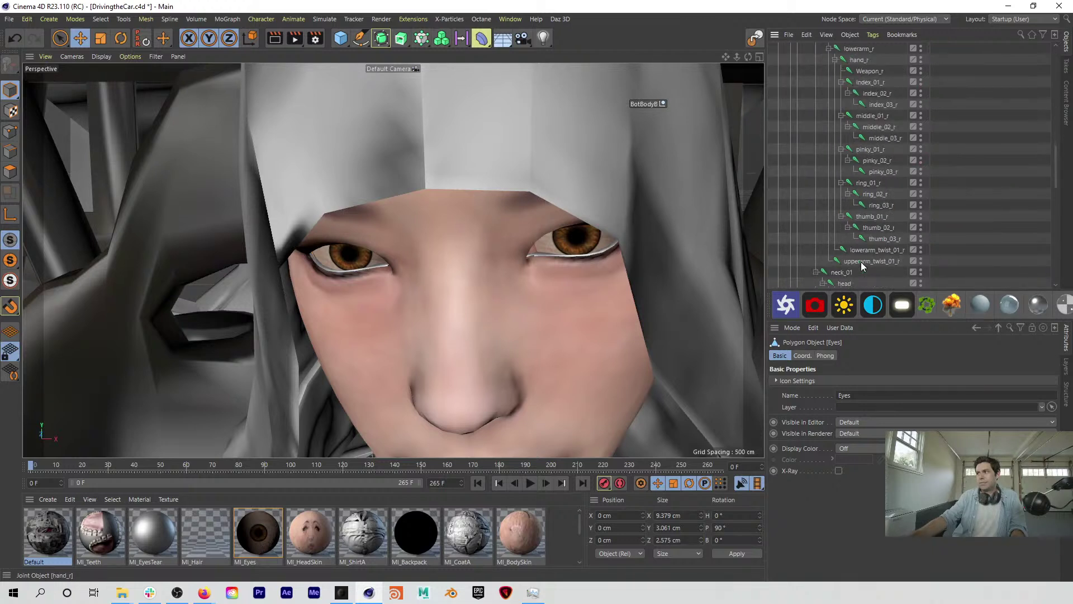
Step: Try rotating the neck_01 joint to raise and tilt the driver's head, and undo the rotation
click(847, 274)
scroll(490, 321, down, 5)
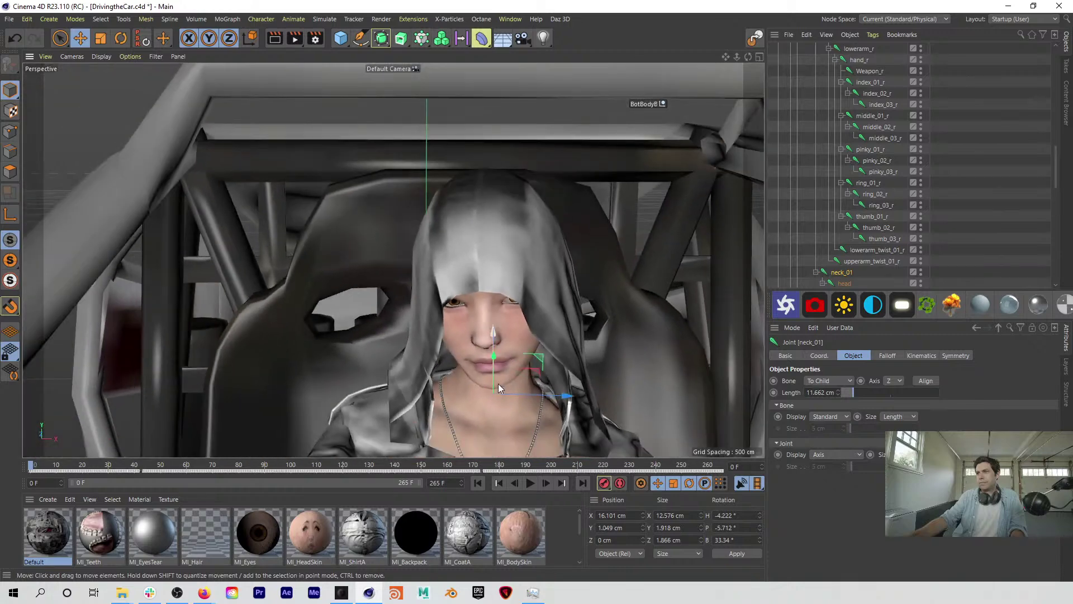
key(r)
drag(520, 385, 517, 358)
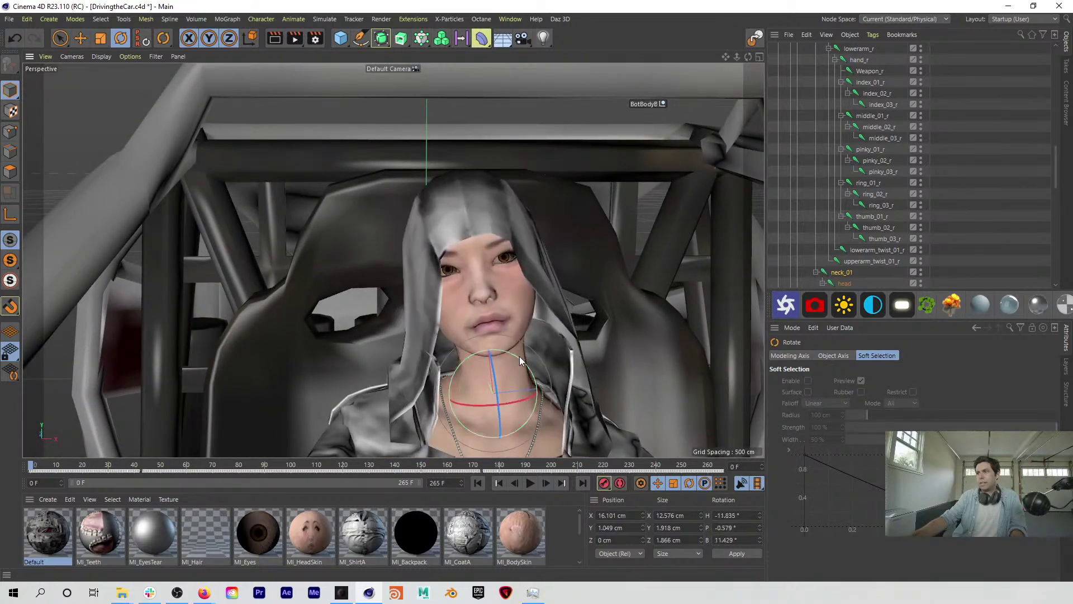
key(ctrl+z)
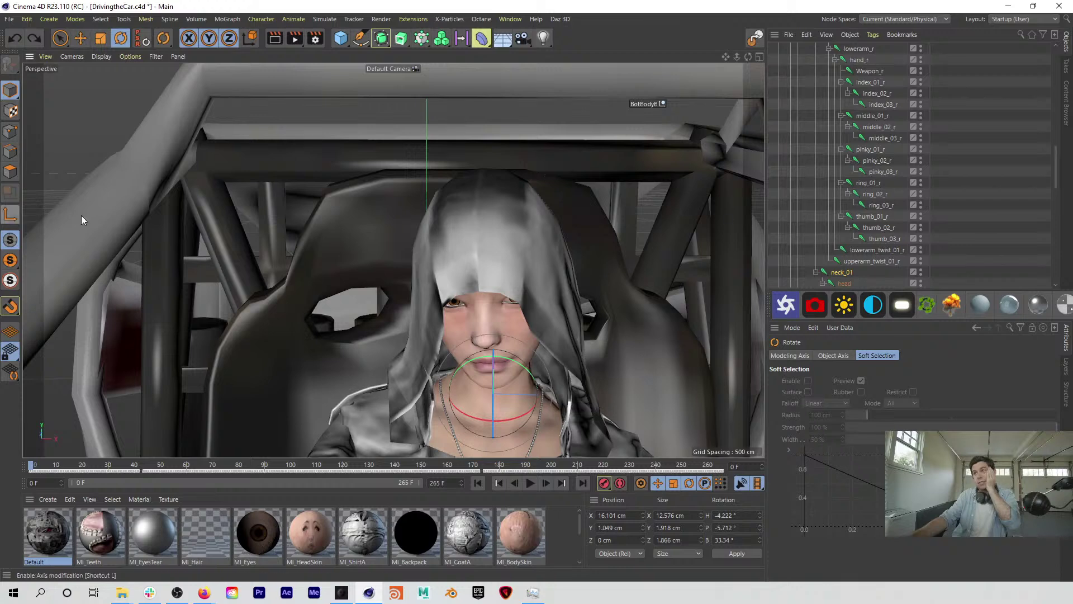
Step: Add a motion clip for the root joint hierarchy that includes position, rotation and parameter animation
scroll(855, 184, up, 10)
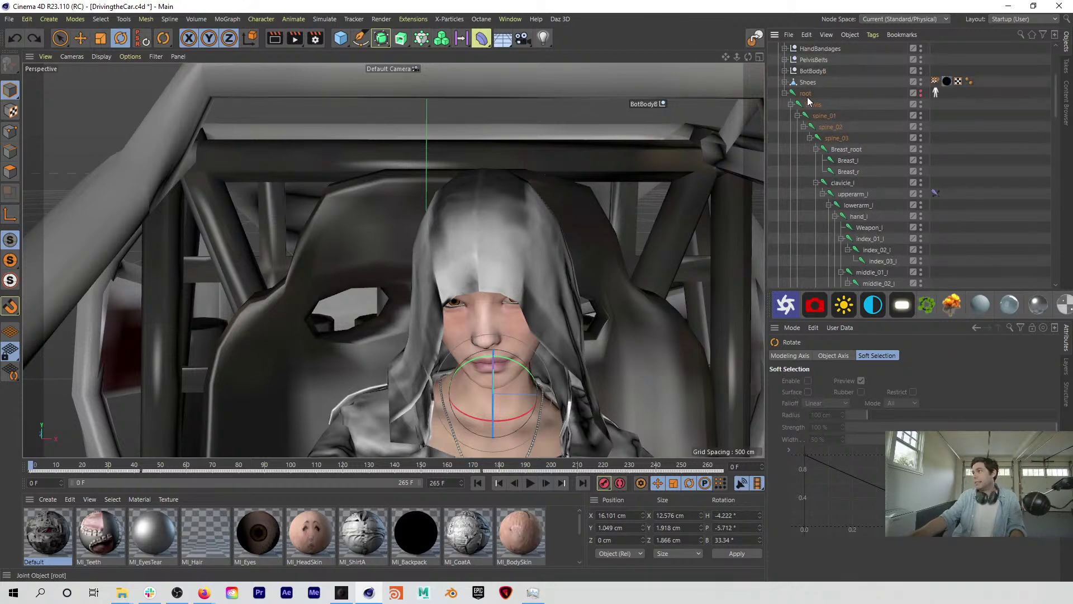
right_click(806, 94)
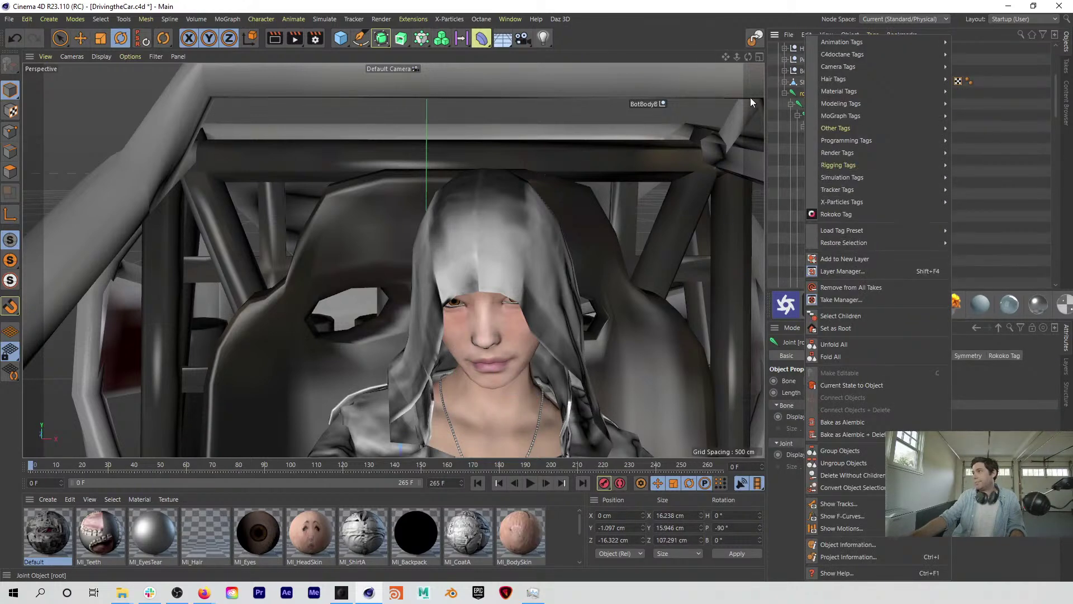
click(799, 96)
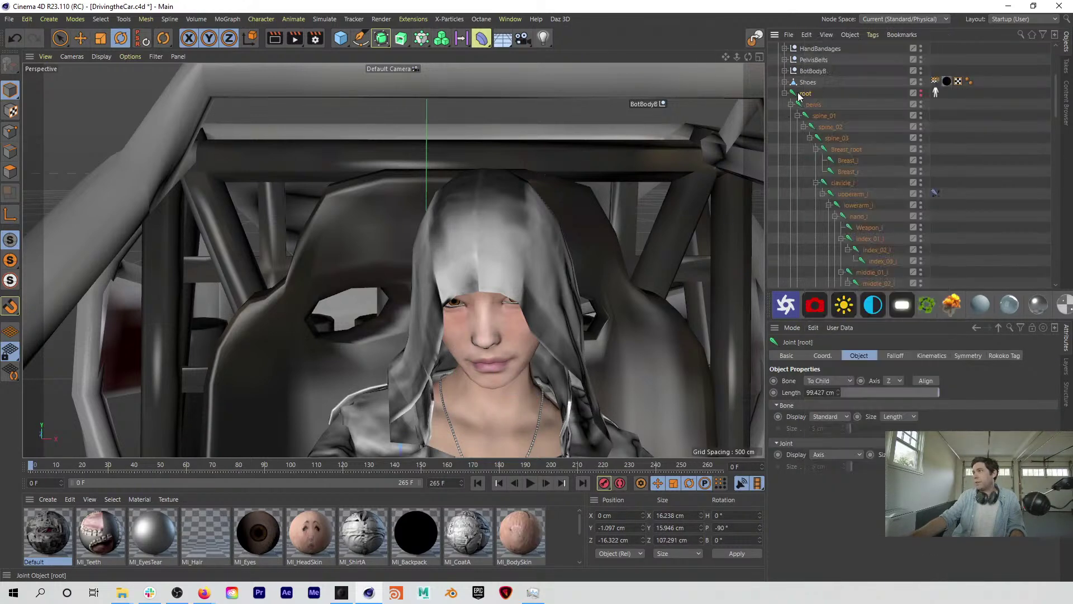
click(240, 21)
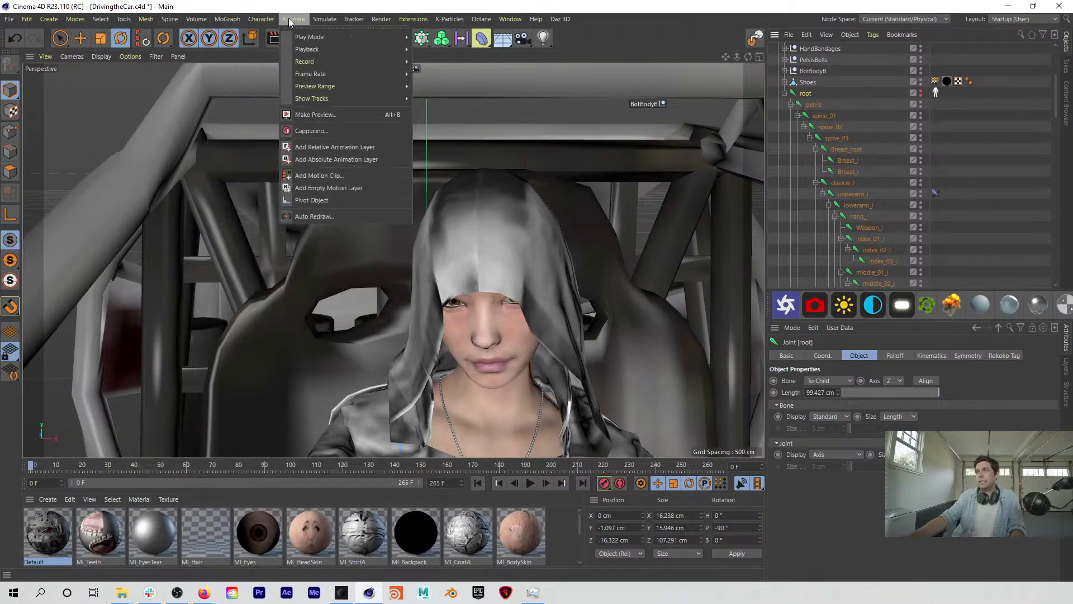
click(305, 175)
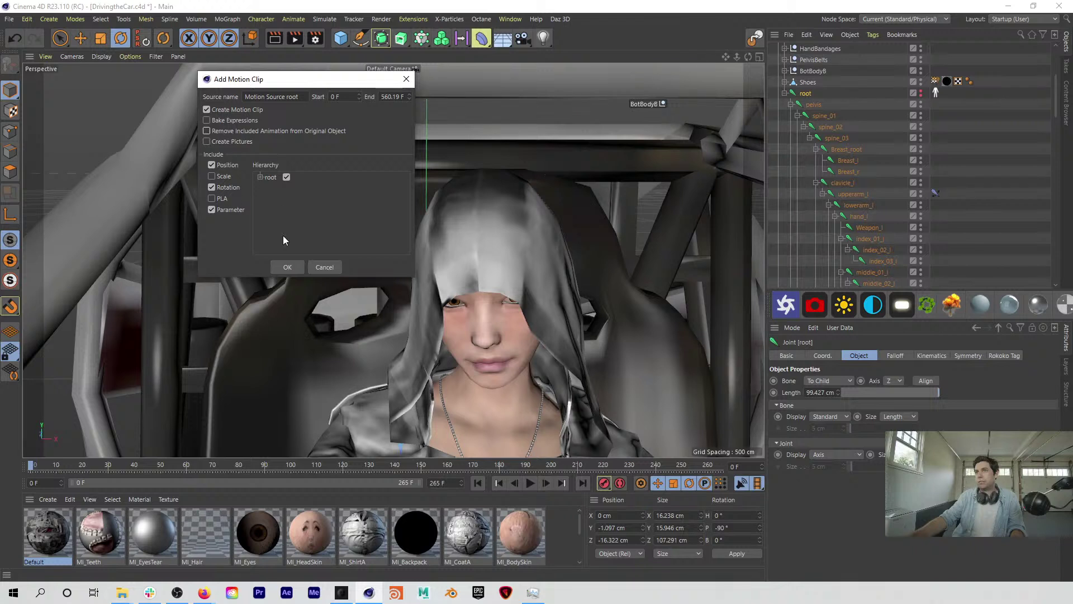
click(285, 267)
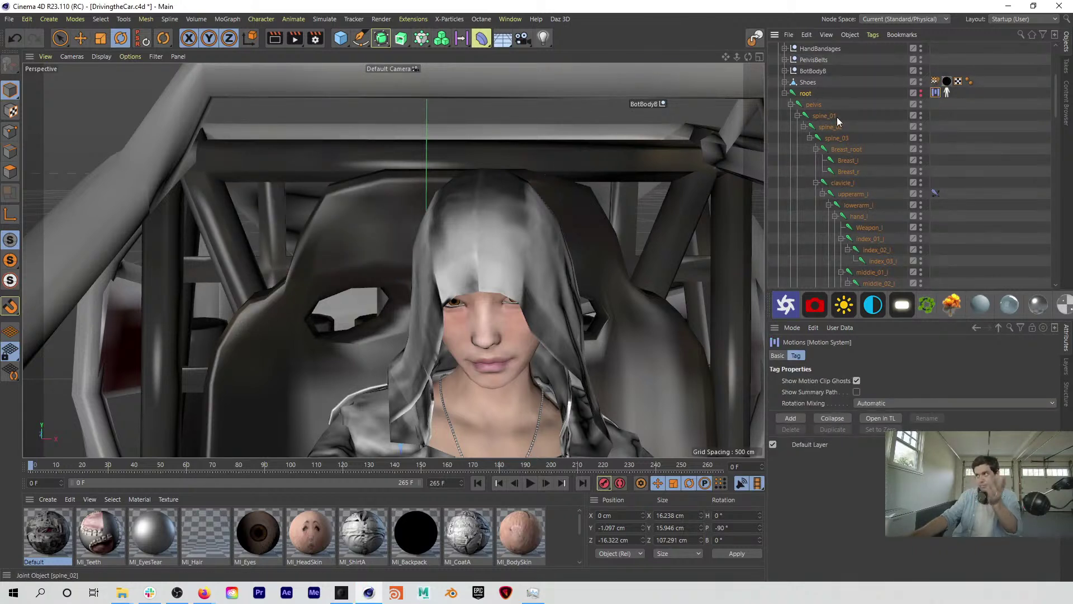
Step: Open the root's motion system in the Timeline and place Layer 1 above Layer 0
click(881, 418)
drag(706, 392, 705, 358)
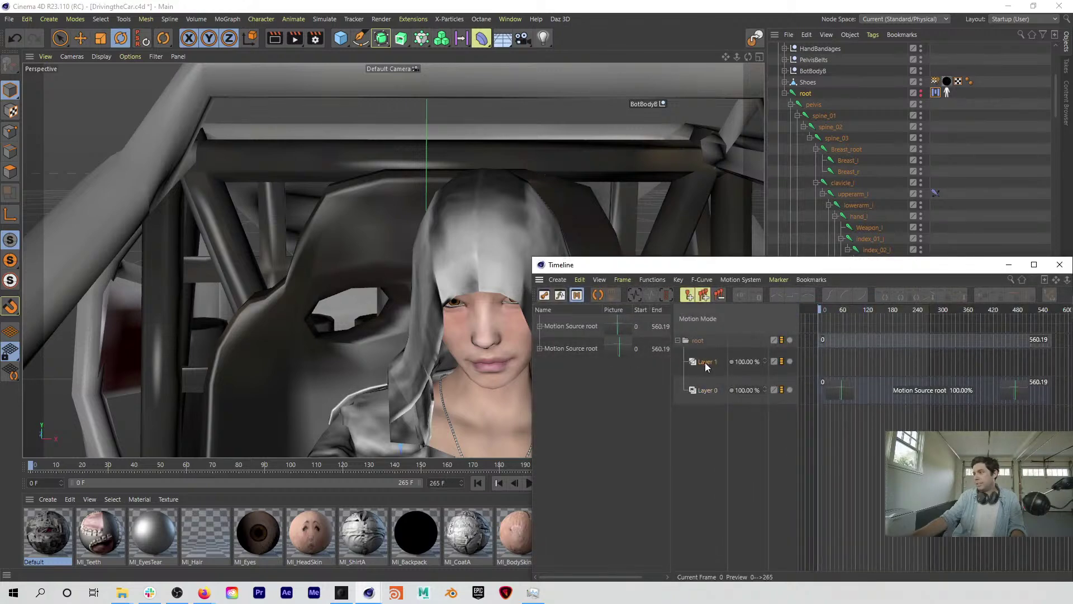
drag(716, 274, 561, 279)
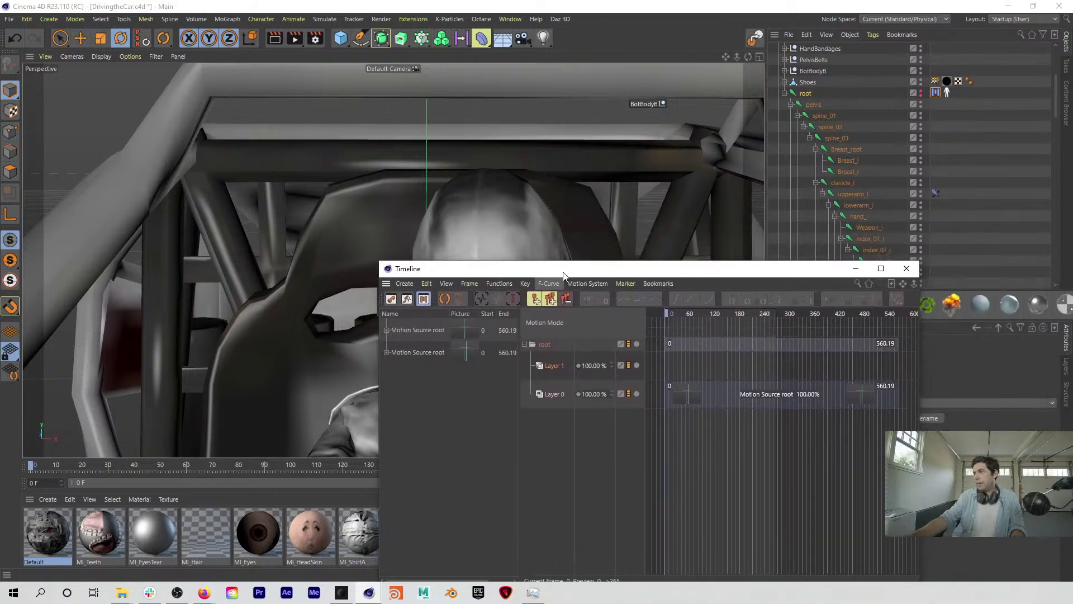
Step: Select the head joint and rotate it upward on Layer 1 so the driver looks ahead over the steering wheel
scroll(859, 167, down, 4)
scroll(859, 167, down, 5)
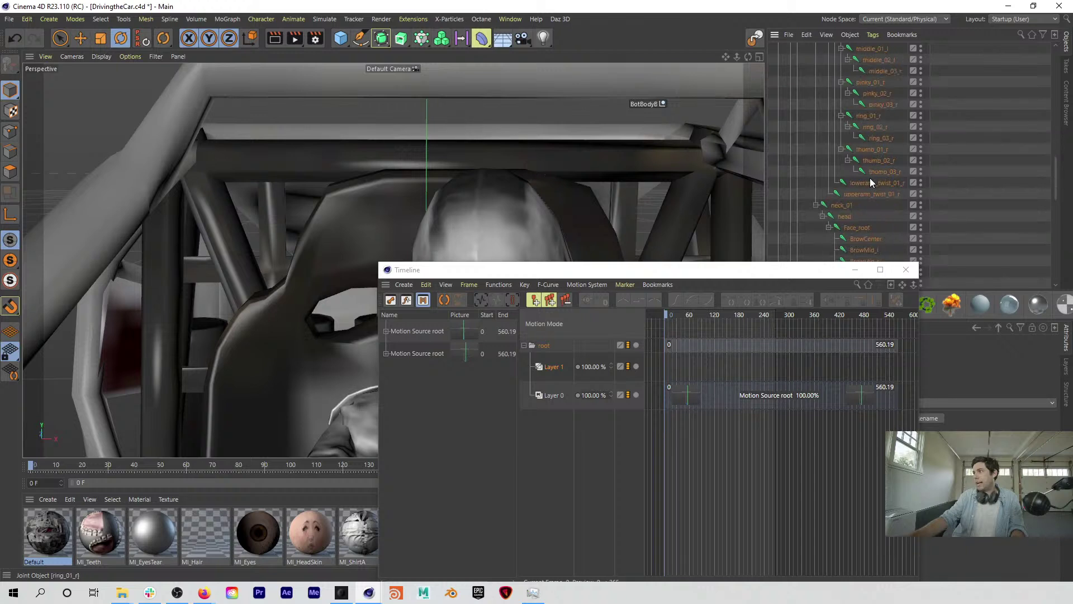
drag(637, 270, 838, 249)
drag(500, 288, 505, 283)
alt+right_drag(504, 306, 442, 233)
alt+middle_drag(442, 233, 388, 143)
drag(445, 186, 402, 224)
alt+right_drag(469, 229, 505, 208)
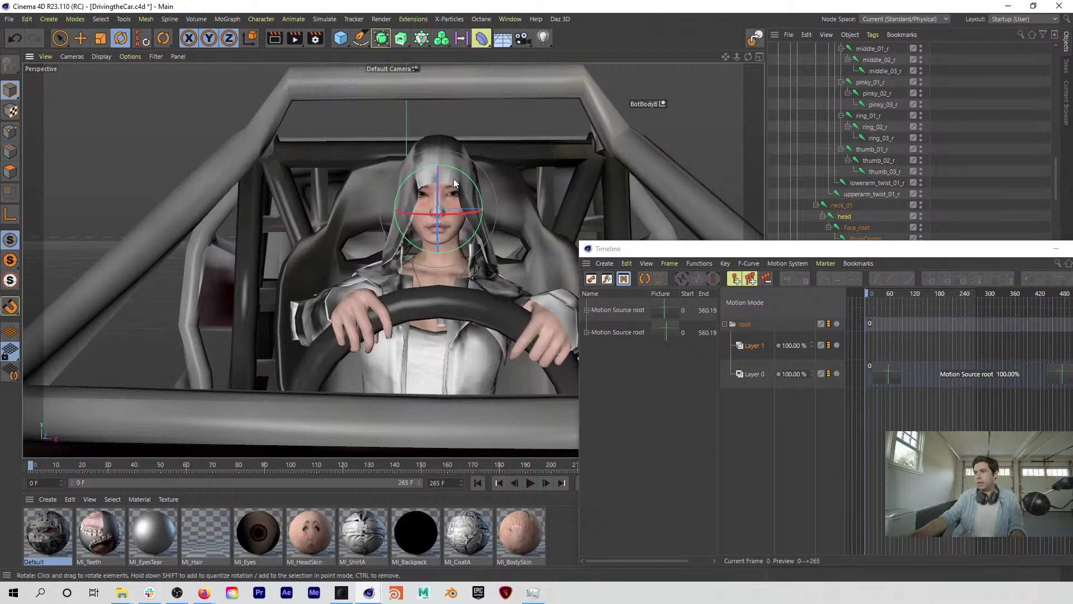
Step: Record a keyframe for the head joint at frame 0 and close the Timeline
drag(661, 246, 498, 199)
click(609, 484)
click(934, 201)
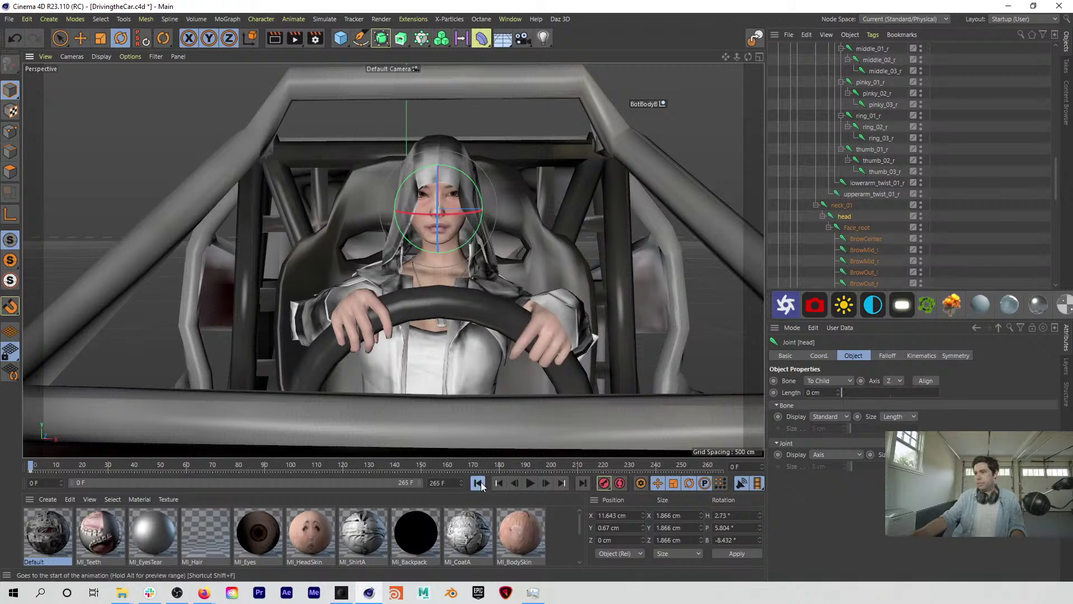
Step: Play the animation to check the head adjustment layered over the mocap, then return to frame 0
click(530, 483)
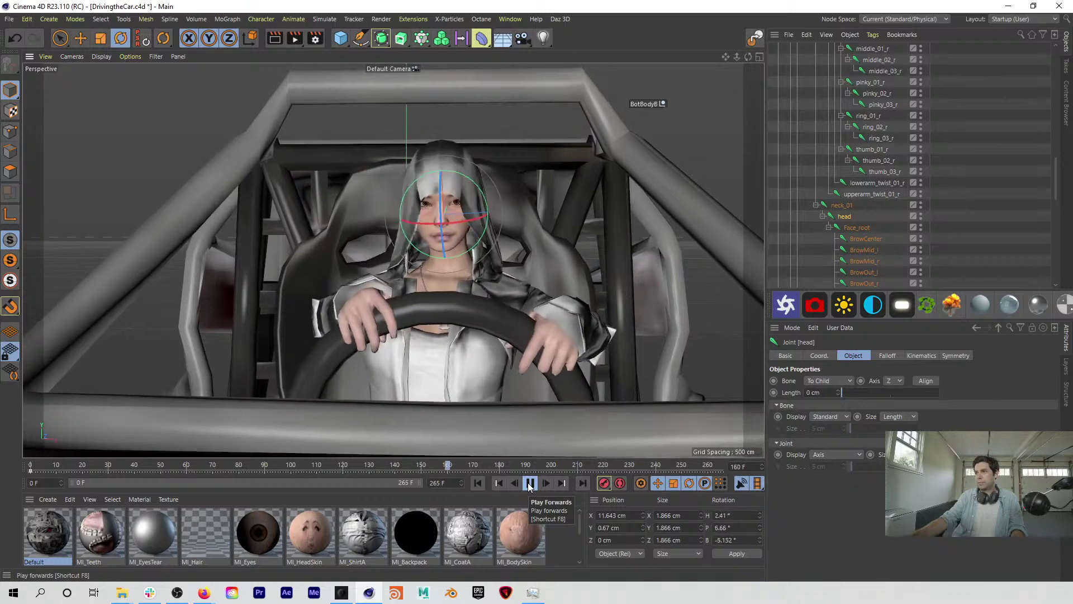
click(530, 483)
click(478, 483)
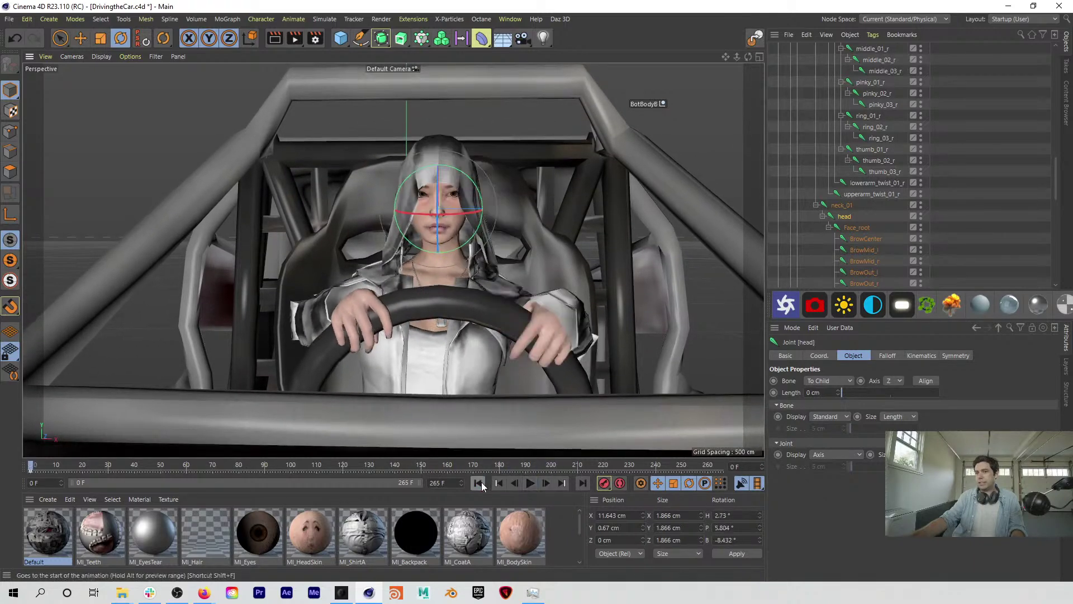
Step: Open the root joint's motion system in the Timeline, keeping the driver's head clear in the viewport
scroll(945, 154, up, 5)
scroll(941, 148, up, 5)
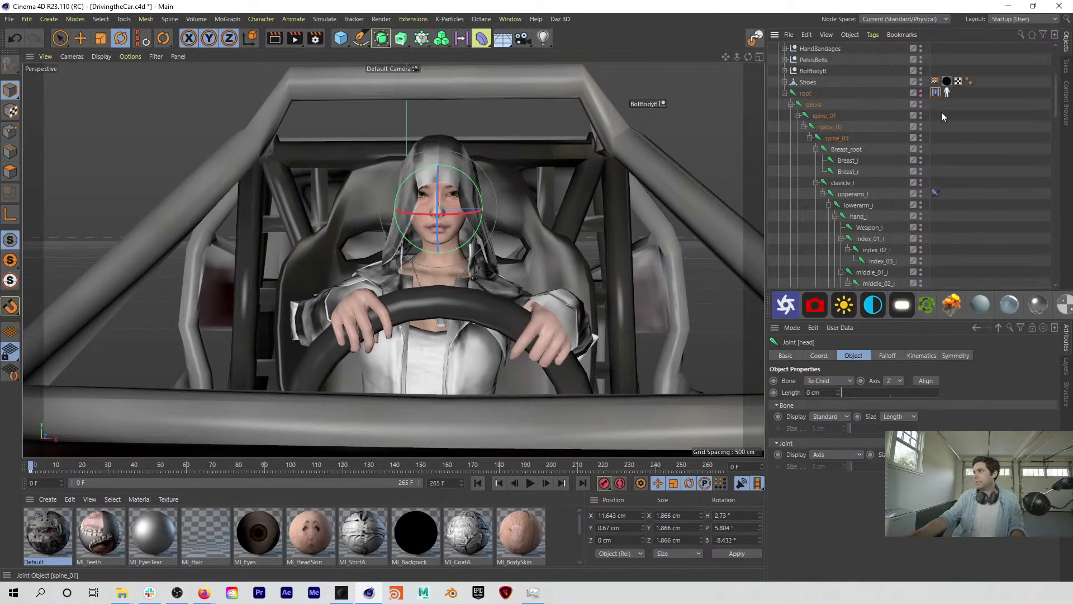
click(937, 92)
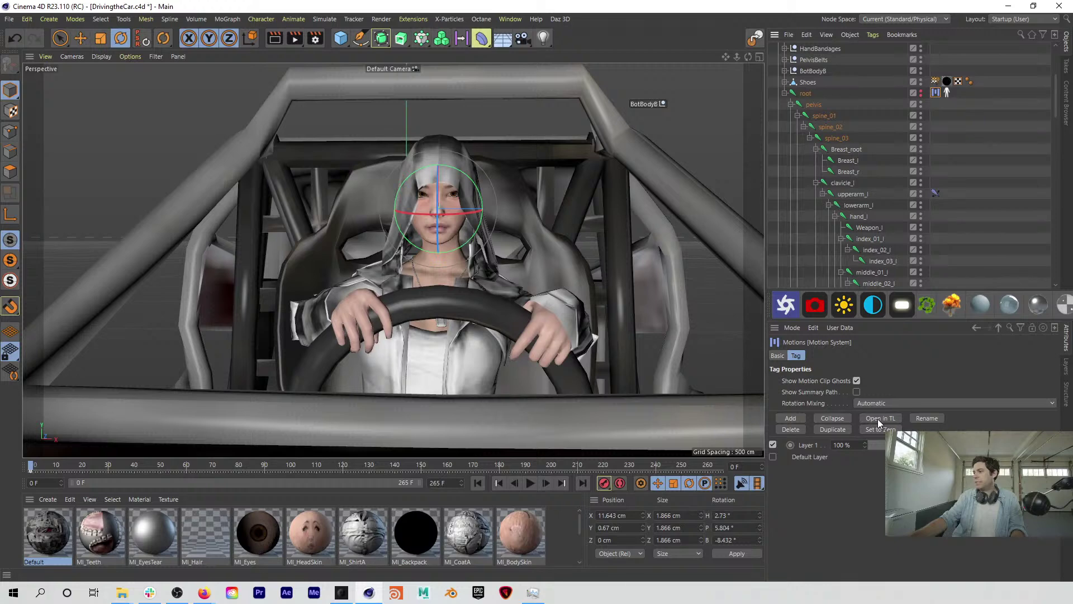
click(881, 418)
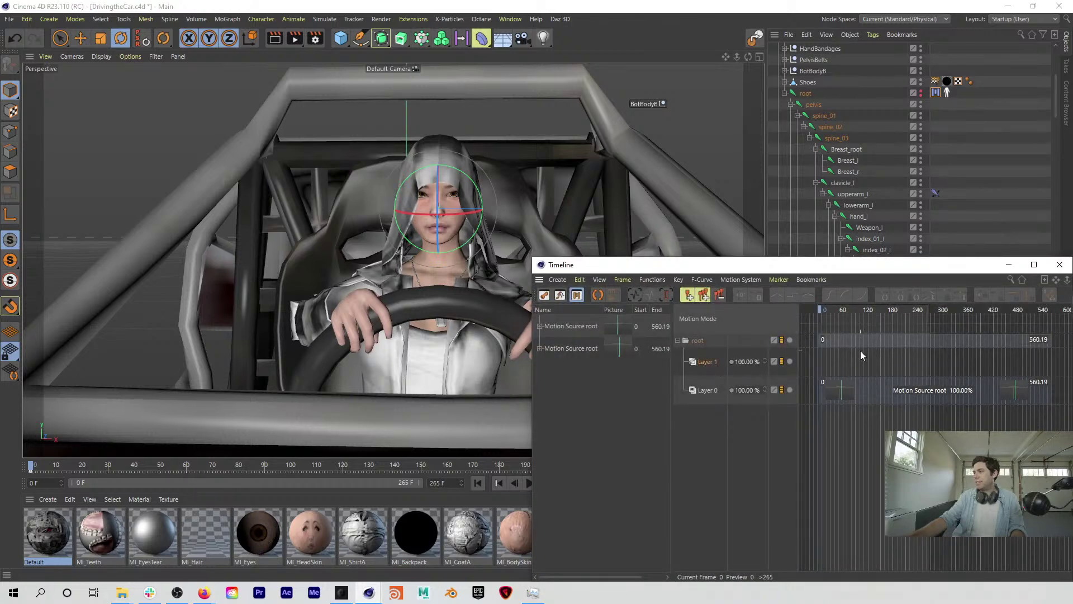
drag(826, 267, 748, 229)
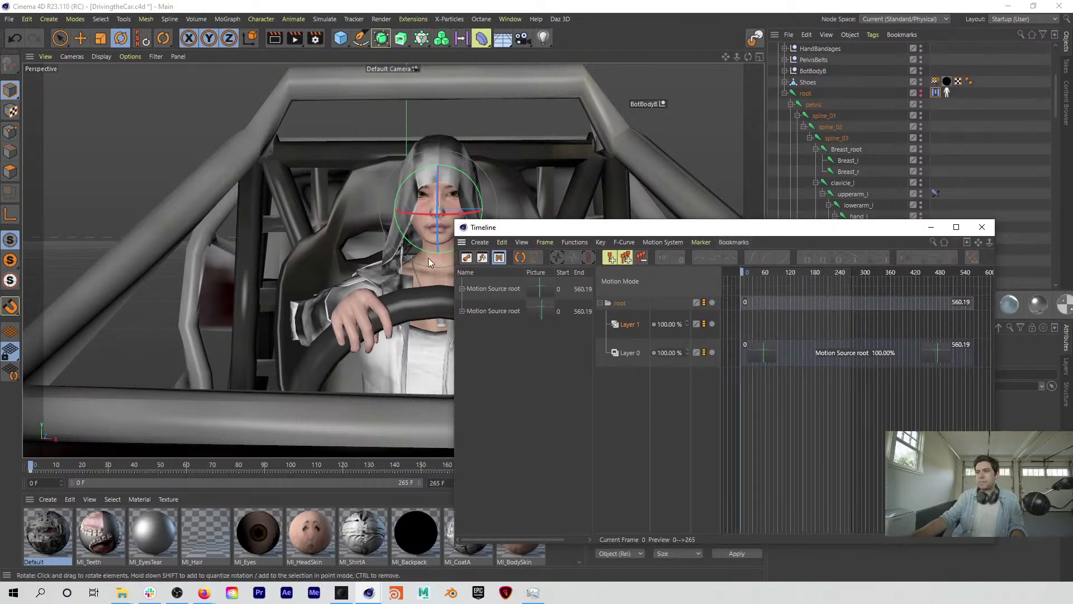
Step: Rotate the head joint slightly on Layer 1 to about H 0.48°, P 2.97°, B -8.49° and close the Timeline
drag(452, 191, 447, 191)
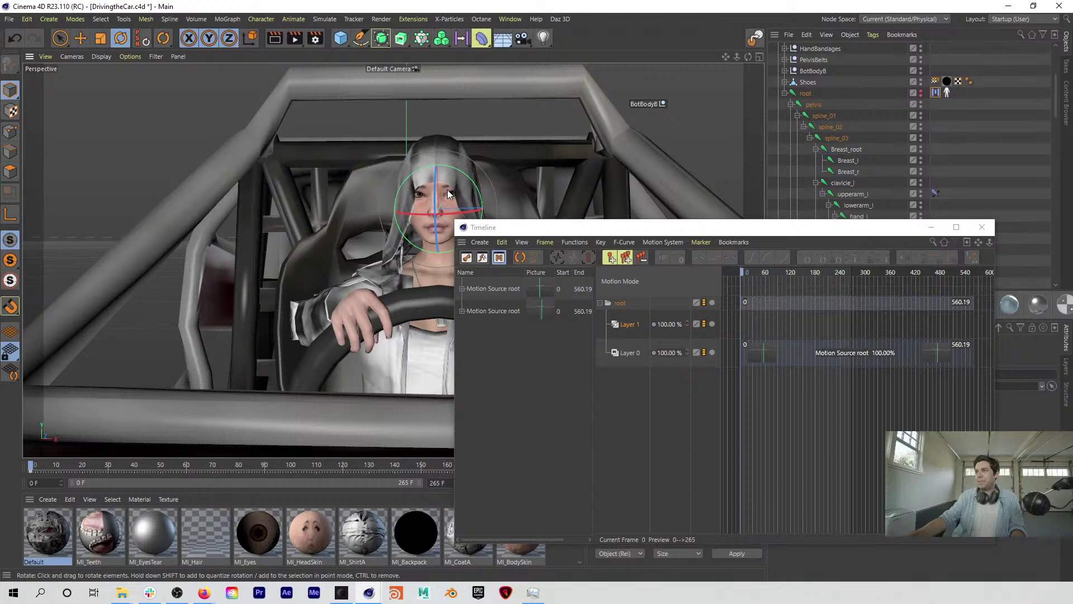
drag(519, 233, 401, 226)
click(878, 226)
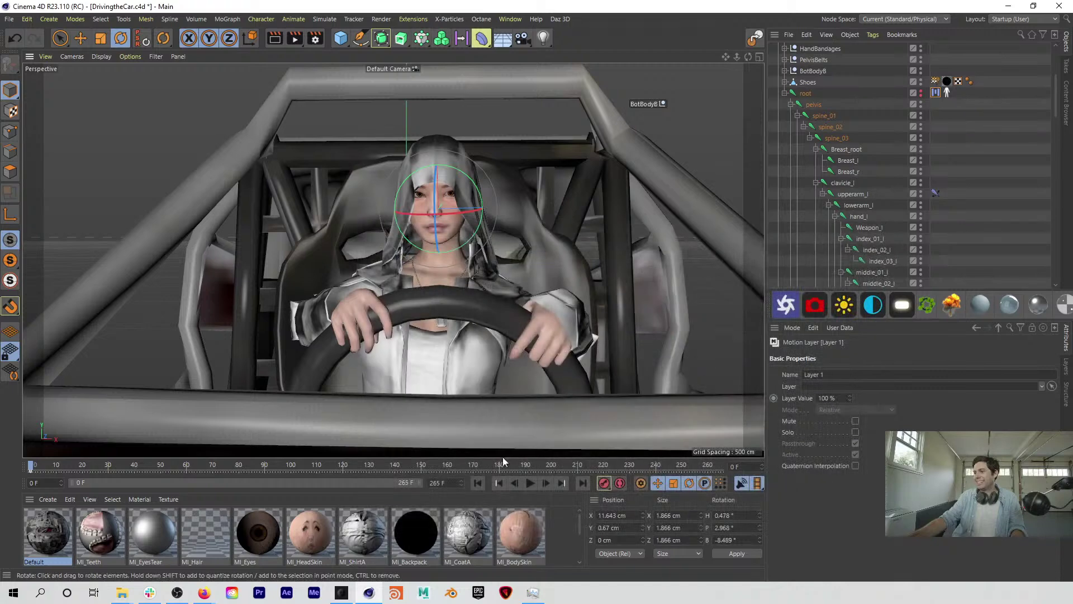
Step: Play the animation to check the driver's adjusted head pose, stop playback, and save the project
click(531, 483)
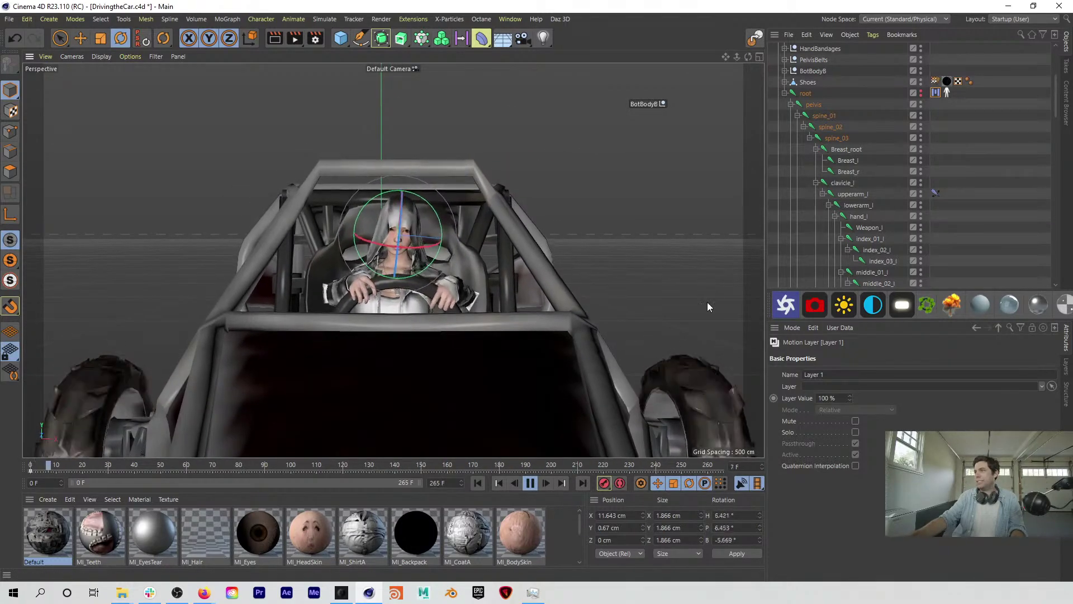
click(531, 483)
key(ctrl+s)
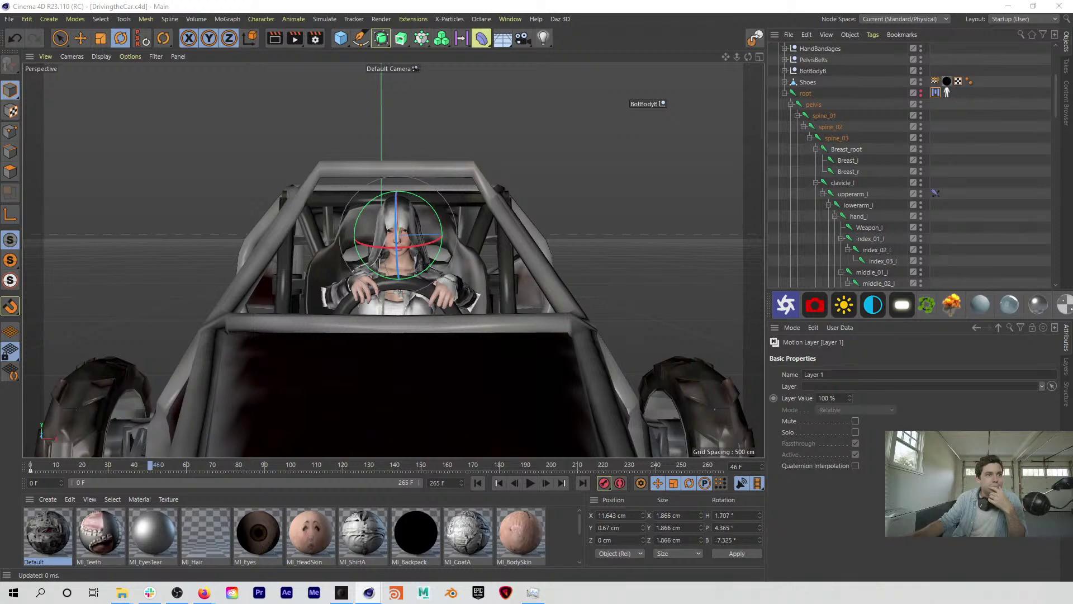
Step: Place the Octane Live Viewer beside the viewport and start a live render framing the driver and the buggy's hood
drag(1, 253, 742, 243)
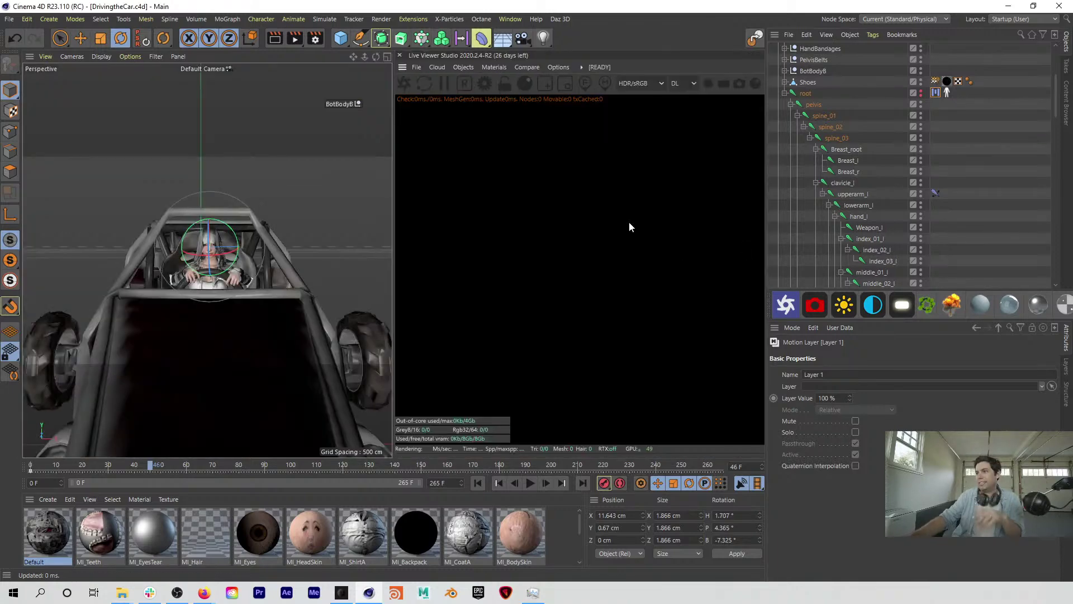
click(403, 84)
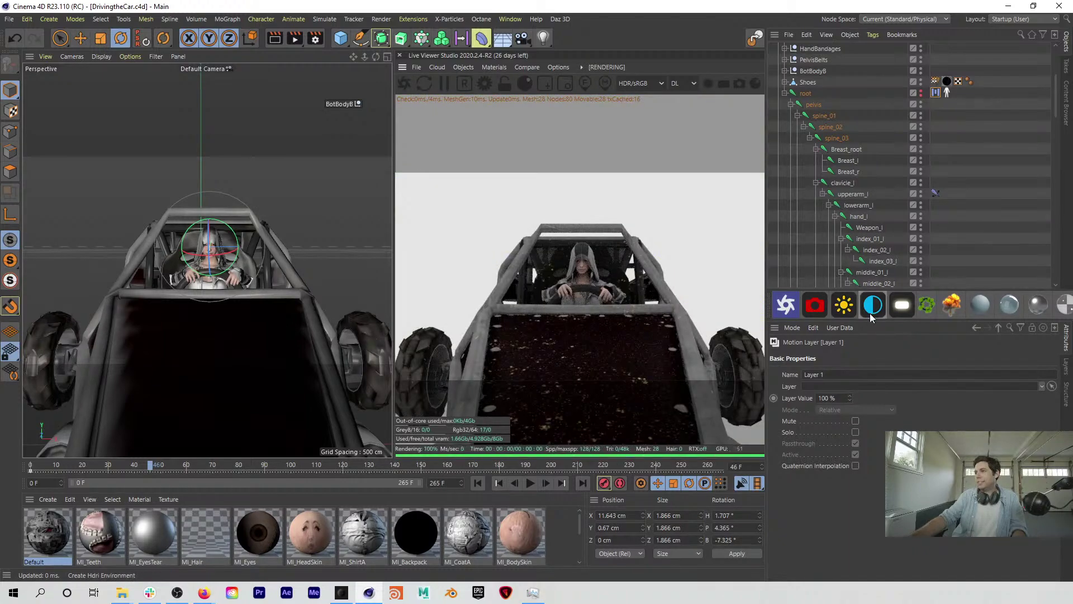
scroll(594, 273, up, 6)
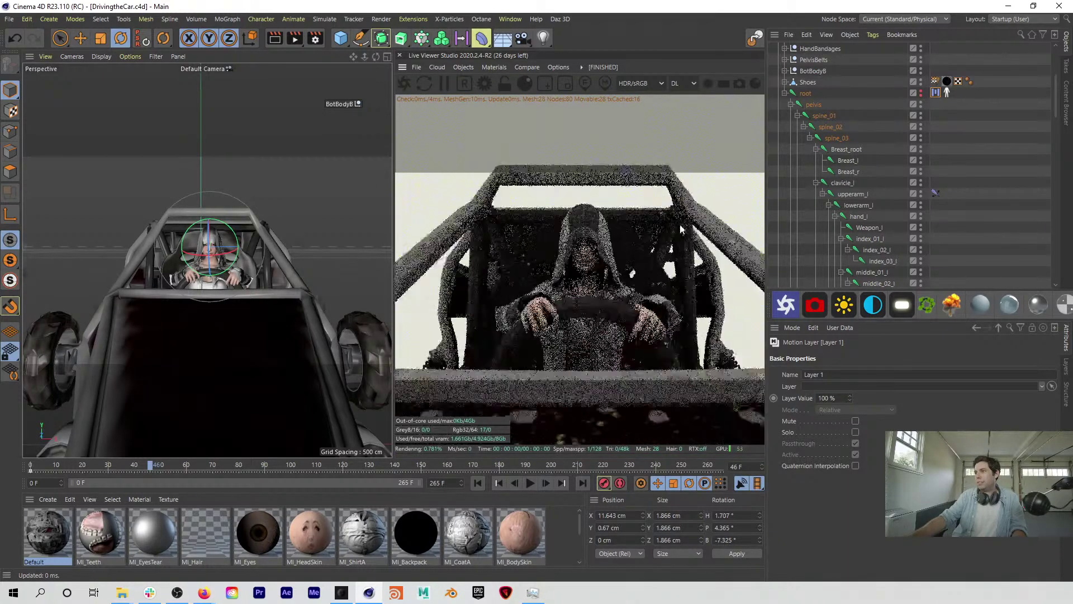
scroll(591, 273, up, 3)
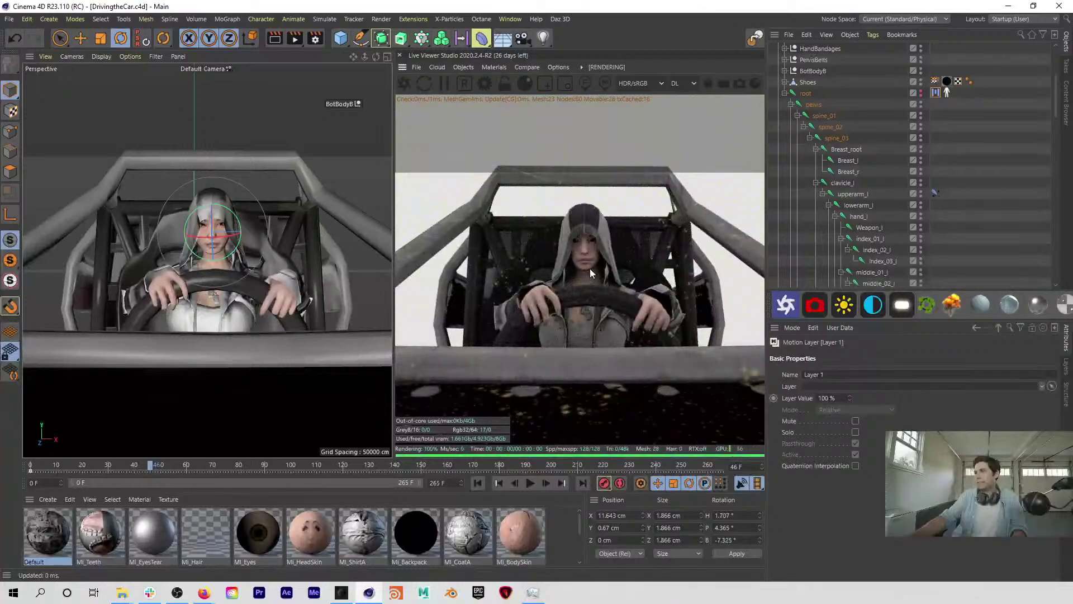
mouse_move(585, 283)
mouse_down()
mouse_move(562, 321)
mouse_move(575, 343)
mouse_move(582, 287)
mouse_up()
scroll(582, 286, down, 2)
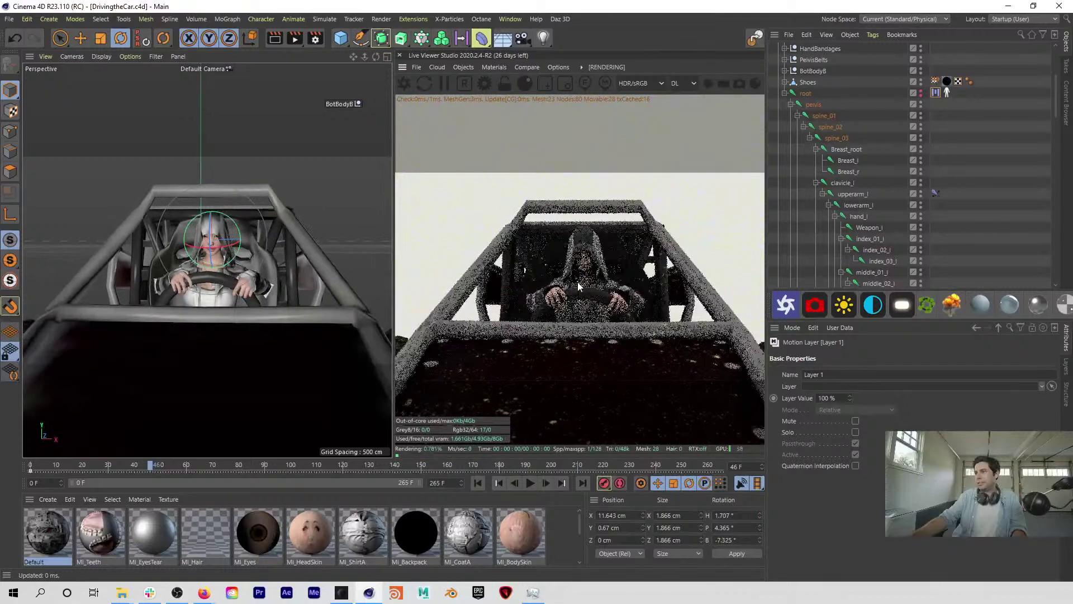
scroll(586, 273, down, 2)
drag(577, 284, 577, 271)
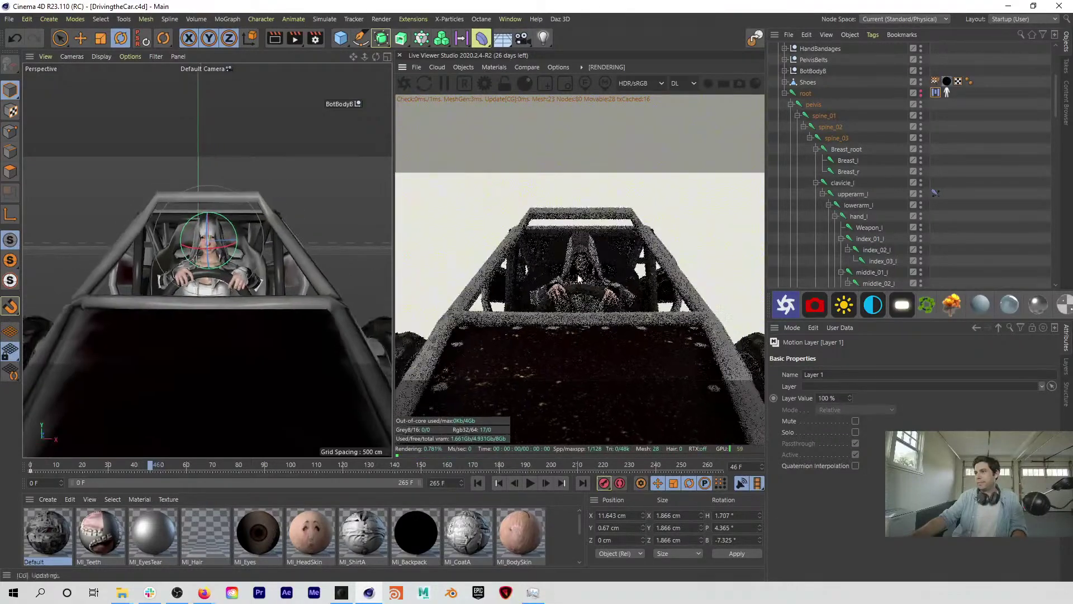
Step: Add an Octane HDRI environment to the scene and open its image texture settings
click(873, 305)
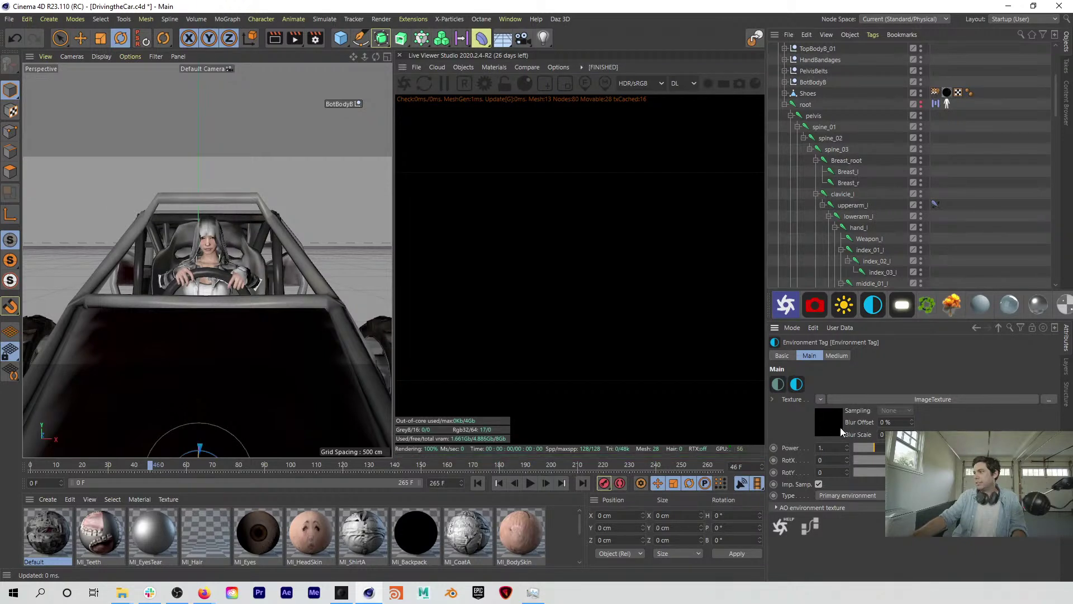
click(840, 427)
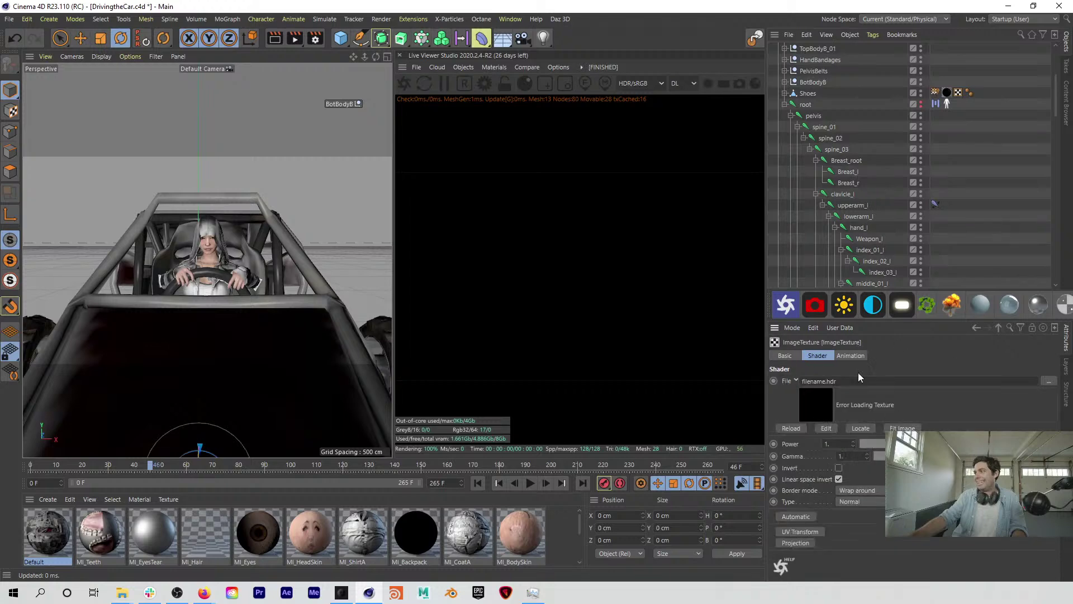
Step: Load Noon_09_6K from the 360Skies_6K HDRI folder into the environment's image texture, copying it into the project
click(1049, 382)
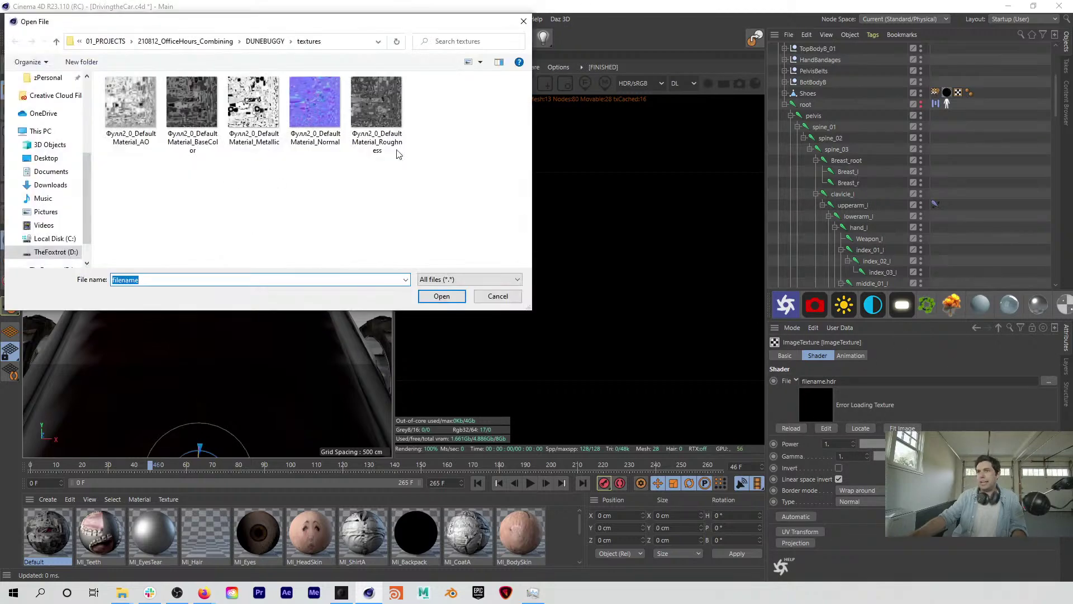
scroll(66, 125, up, 2)
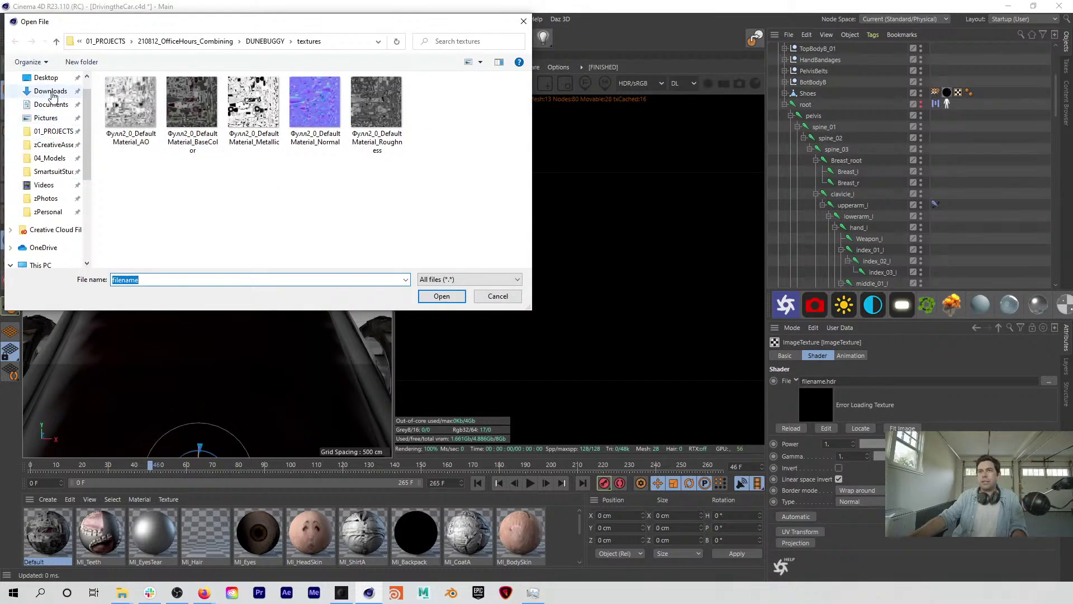
scroll(50, 123, up, 1)
click(54, 167)
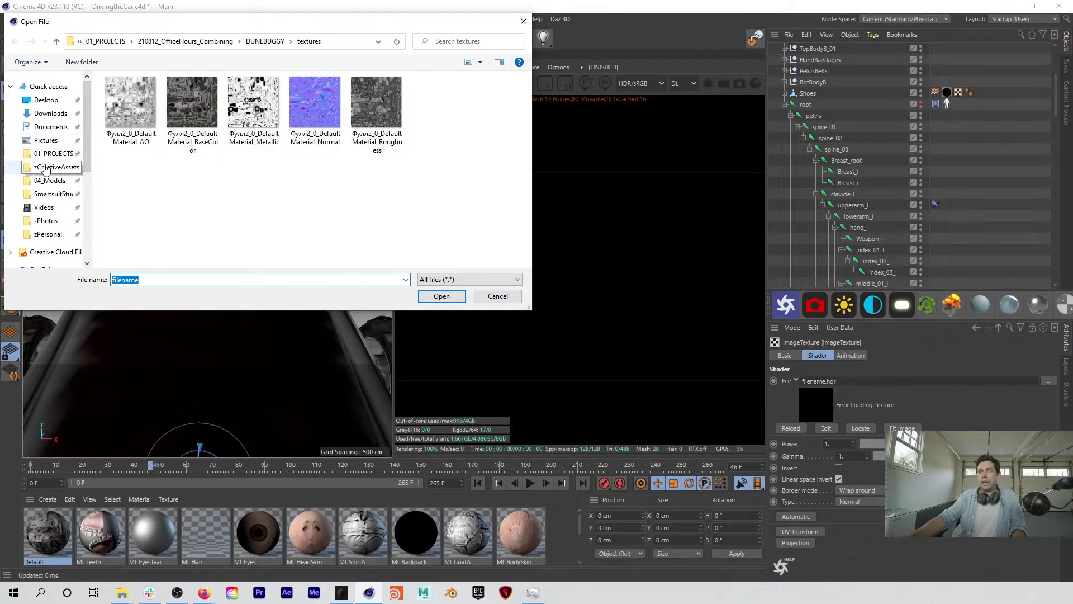
double_click(147, 119)
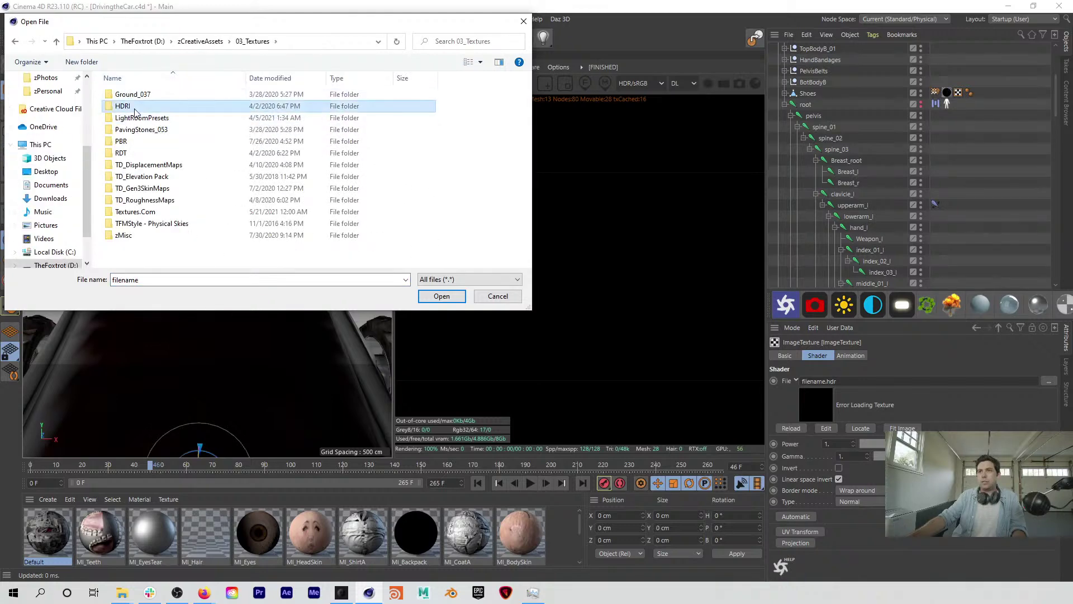
double_click(137, 107)
double_click(140, 104)
double_click(123, 95)
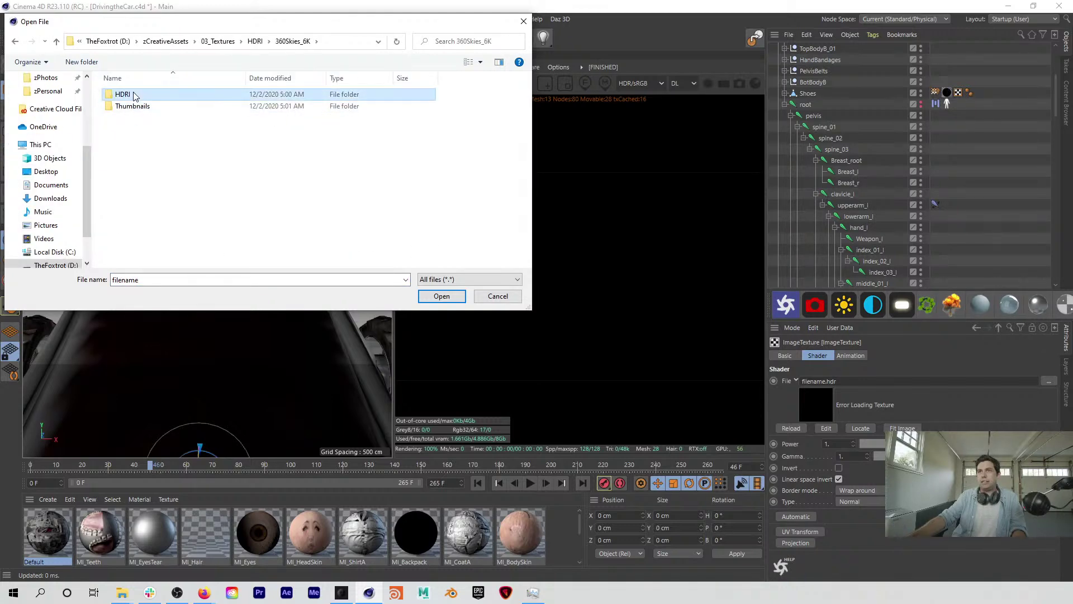
drag(527, 89, 527, 240)
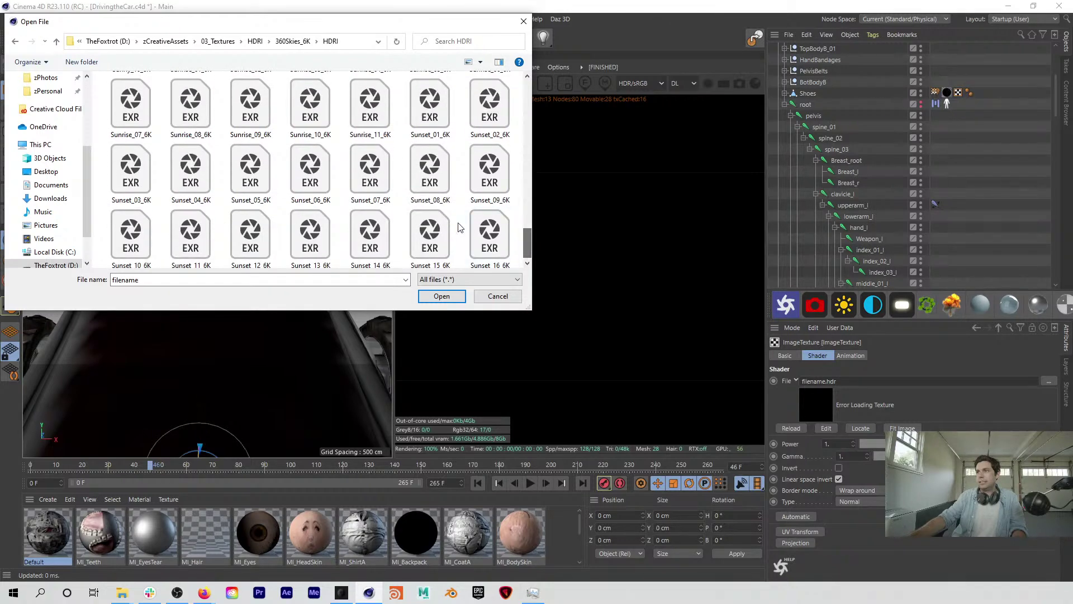
scroll(460, 225, up, 3)
scroll(457, 225, down, 1)
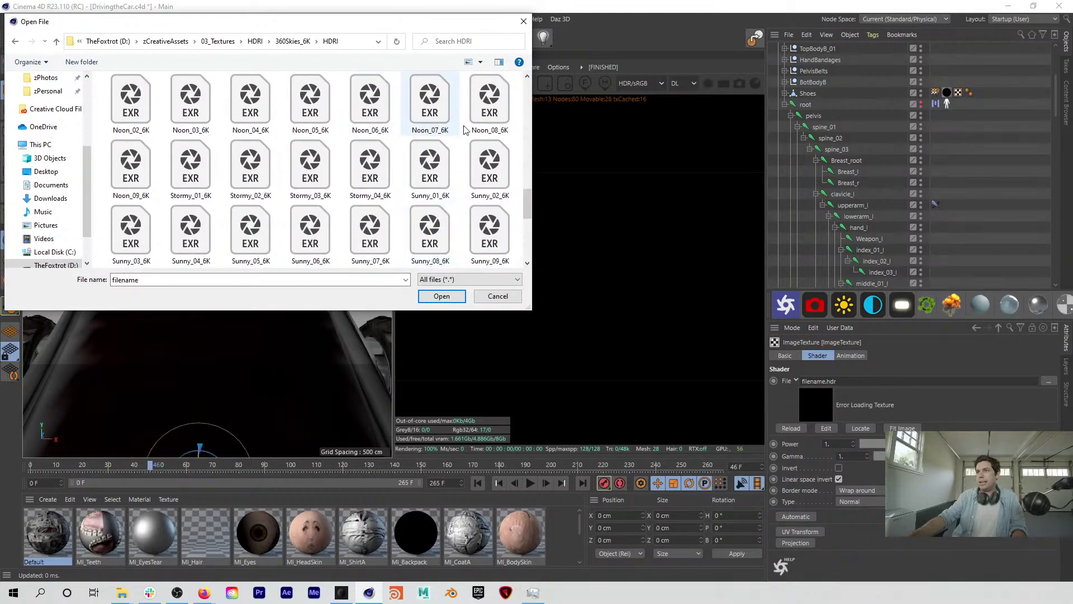
double_click(132, 166)
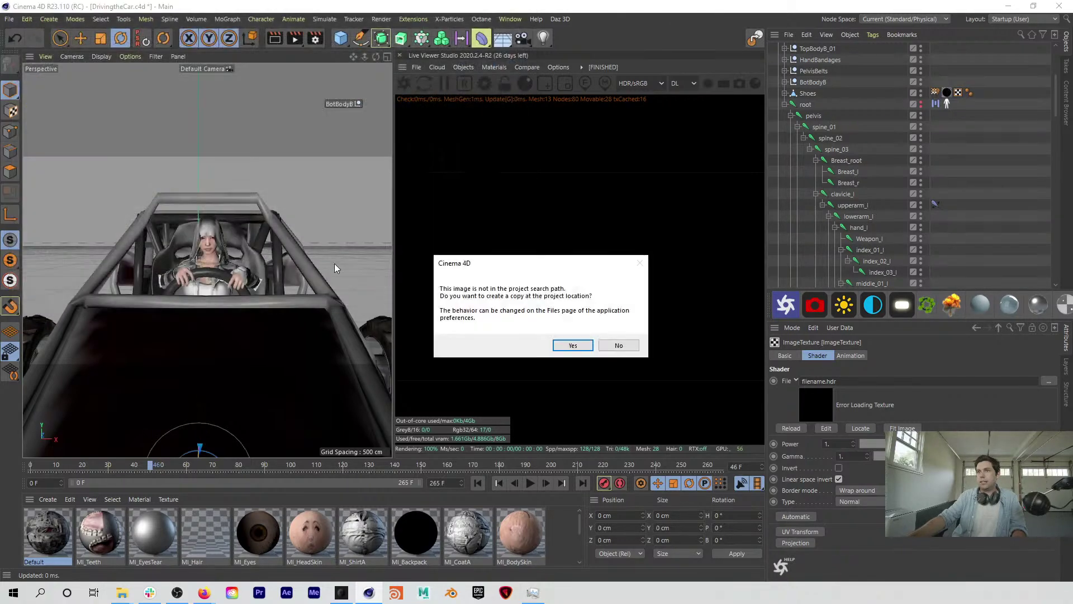
click(572, 346)
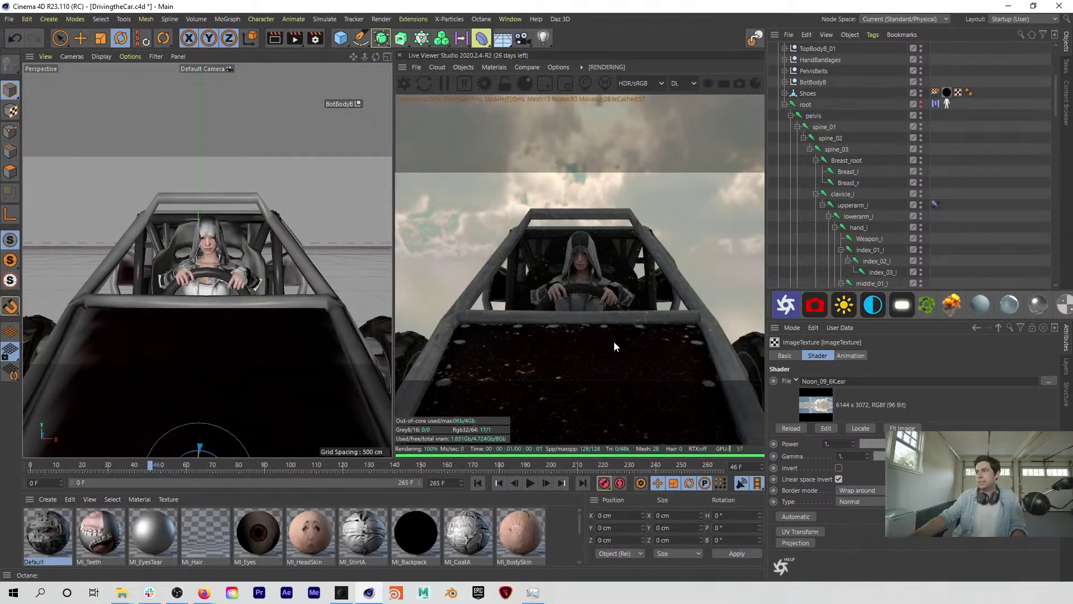
Step: Search the 360Skies_6K HDRI folder for "night" and load Night_09_6K as the environment image, copying it into the project
click(1049, 383)
scroll(61, 135, up, 3)
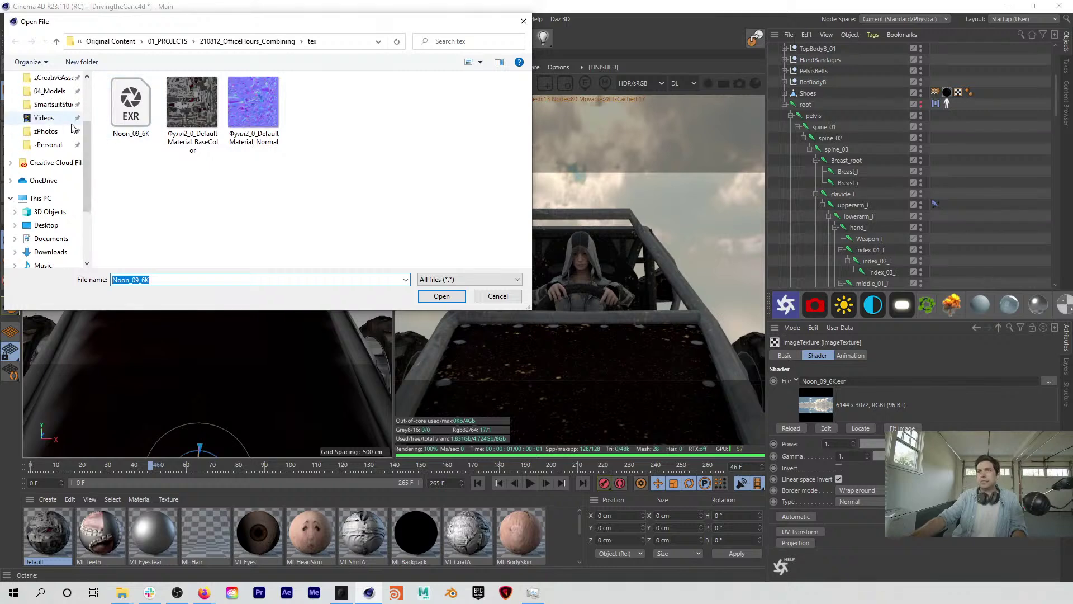
click(56, 132)
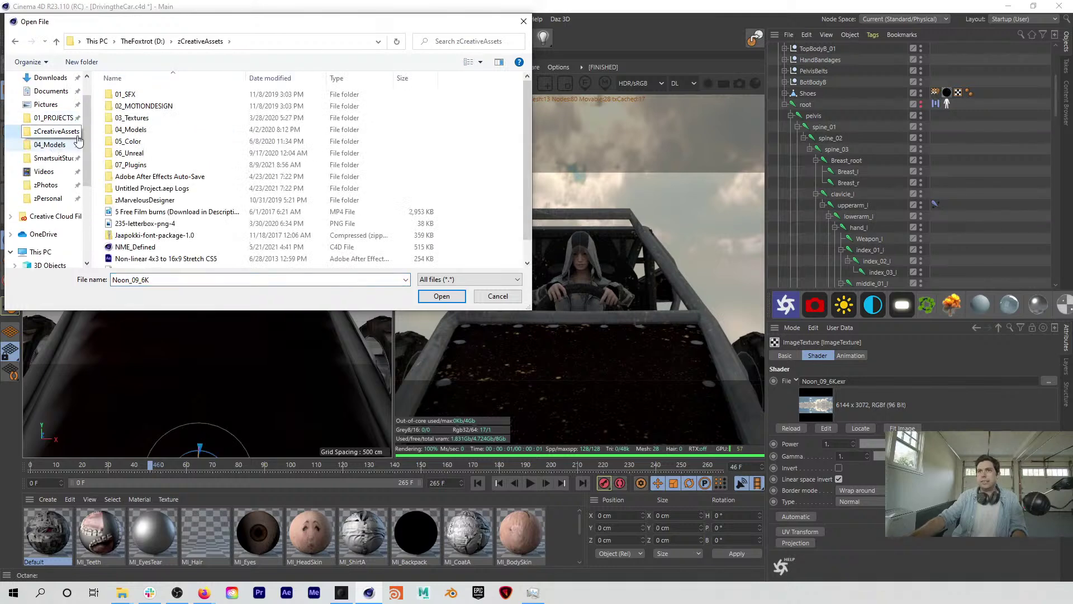
double_click(148, 117)
double_click(138, 112)
double_click(136, 113)
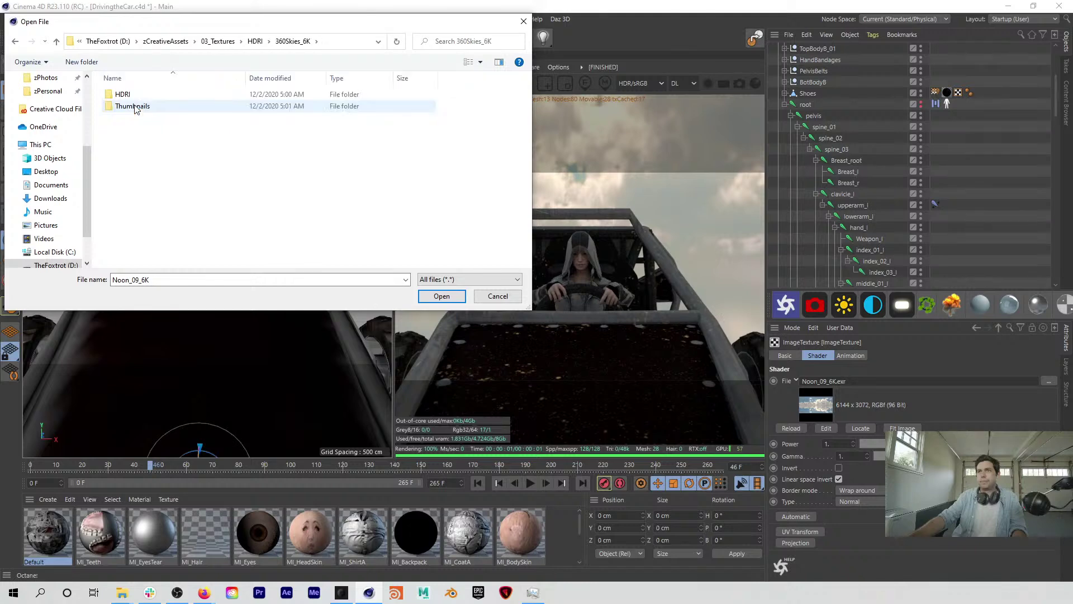
double_click(132, 95)
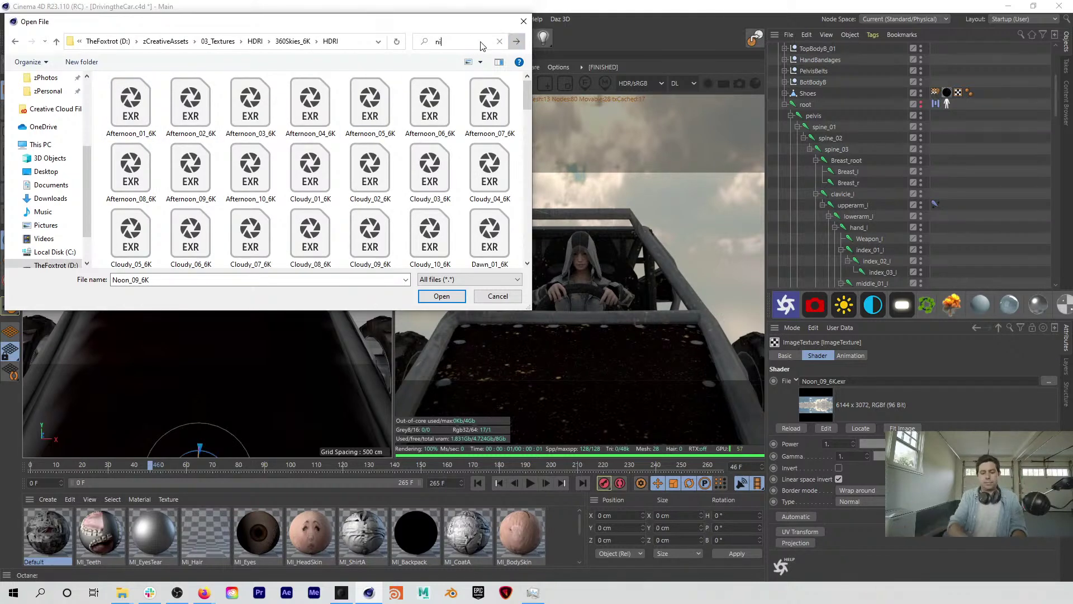
key(Return)
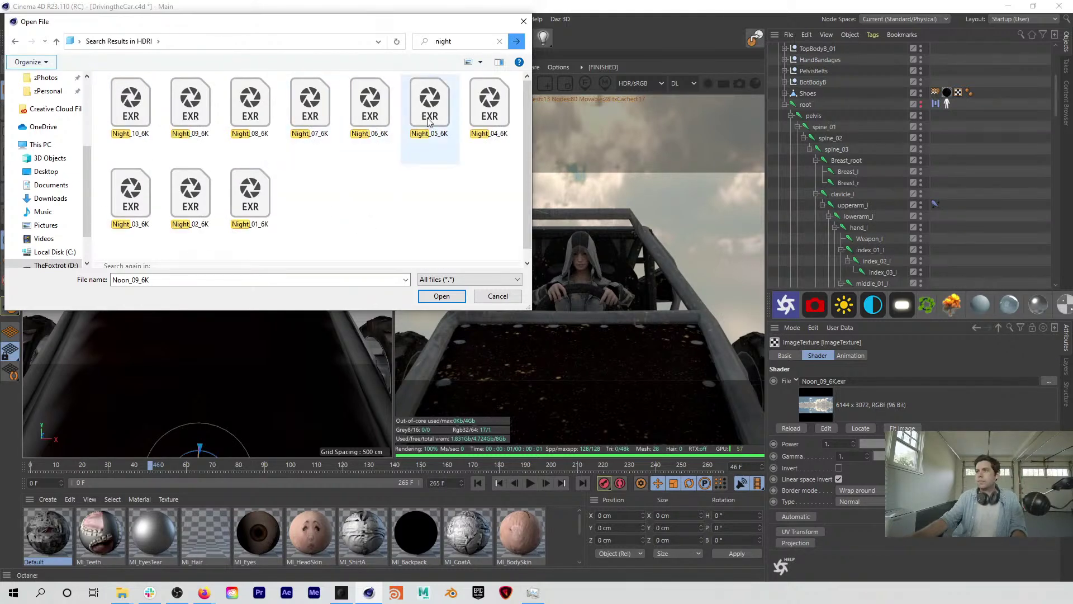
click(191, 104)
click(442, 296)
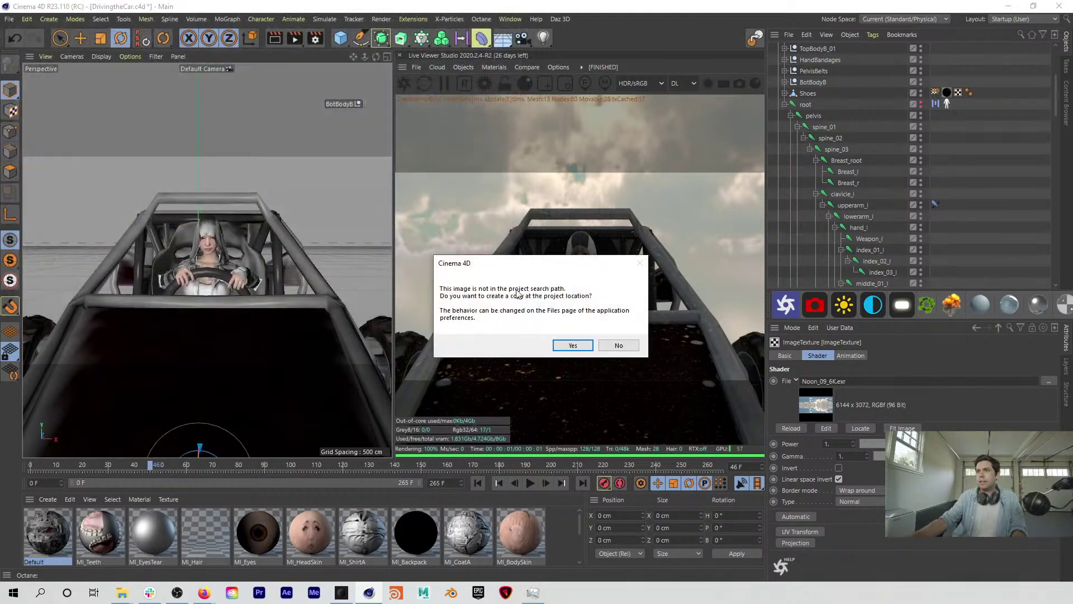
click(575, 346)
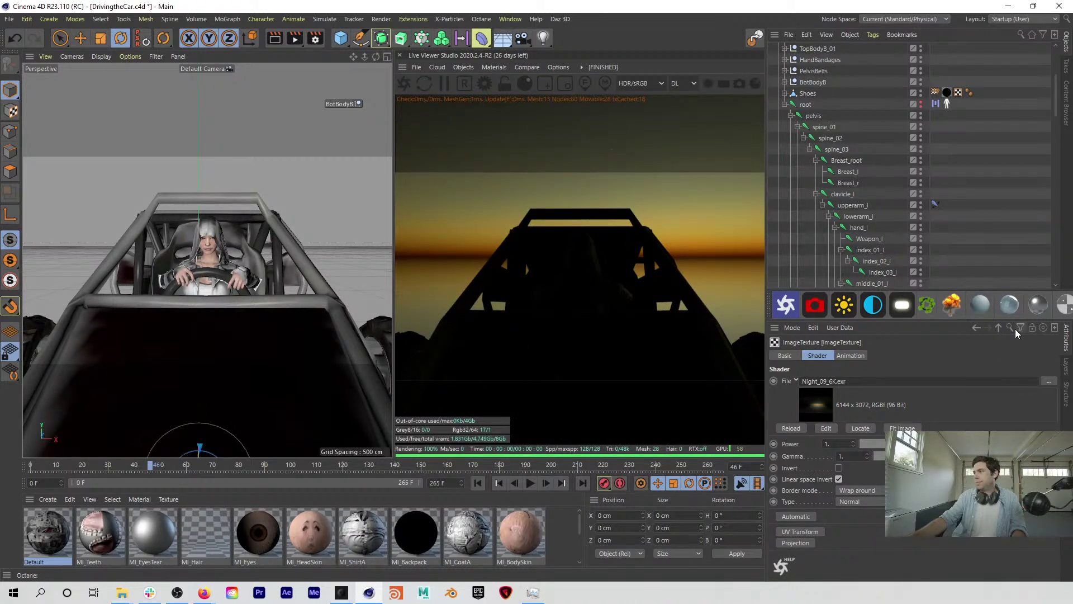
Step: Set the HDRI environment's RotY to about -0.158 so the starry sky sits behind the buggy
click(999, 328)
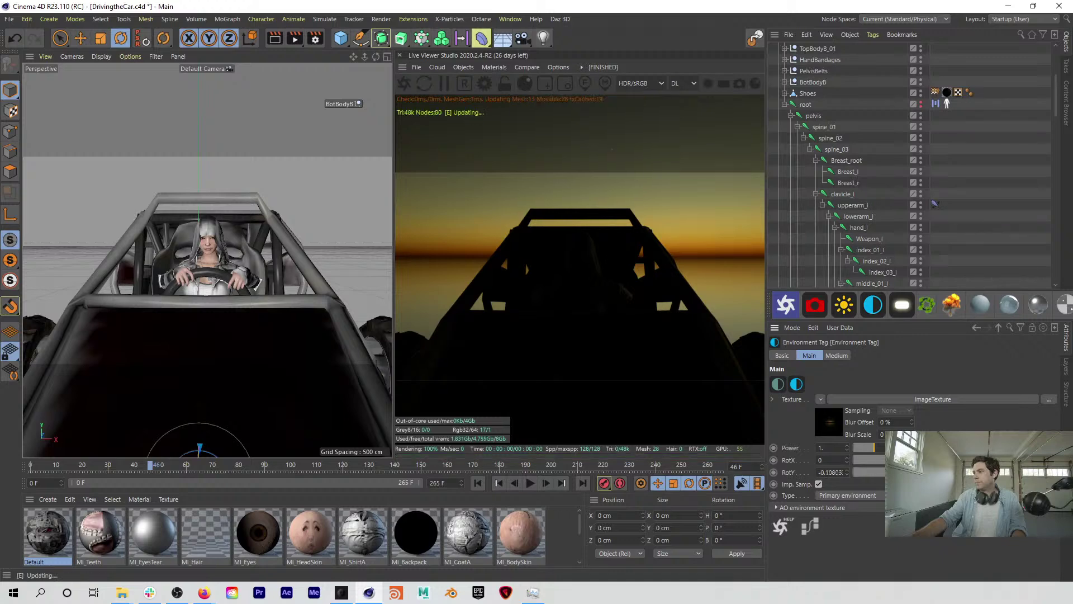
drag(945, 472, 939, 473)
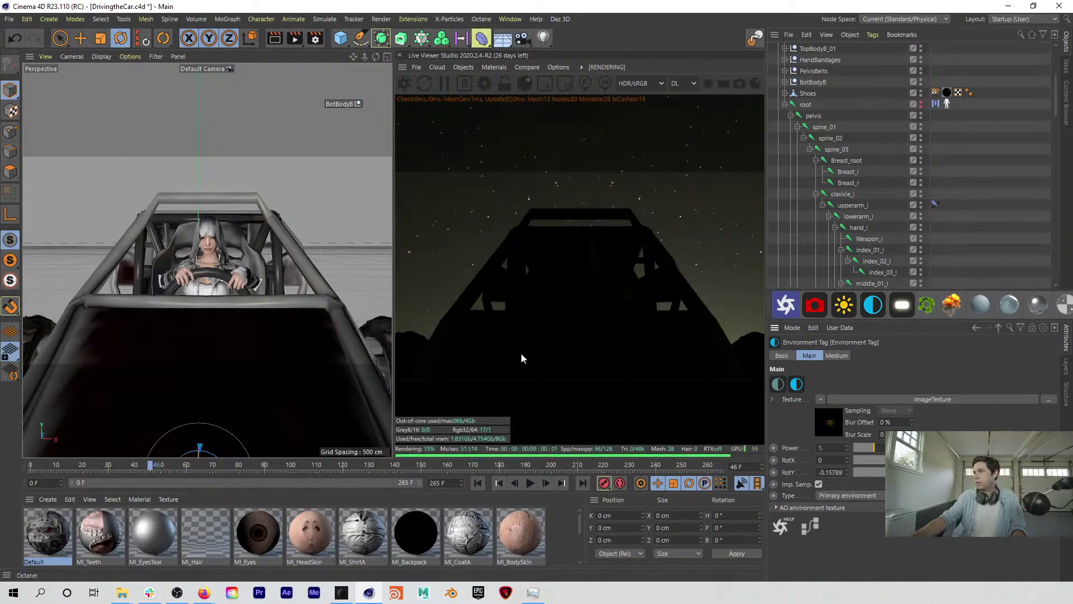
scroll(560, 292, down, 3)
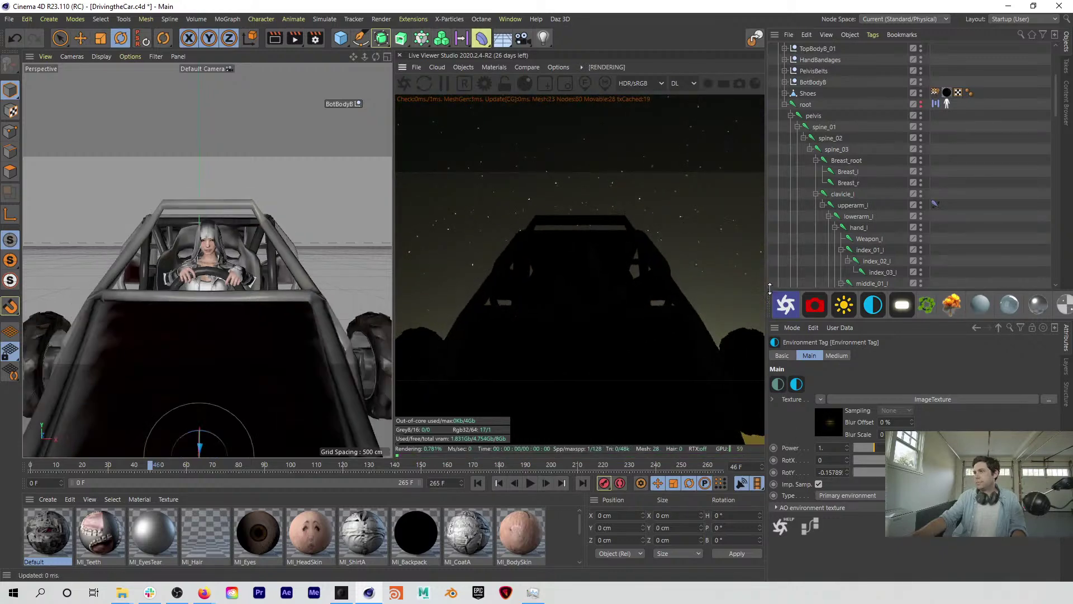
Step: Add an Octane area light, shrink it, and place it above the buggy's cab at about 220 cm height, tilted to about -79° pitch
click(902, 304)
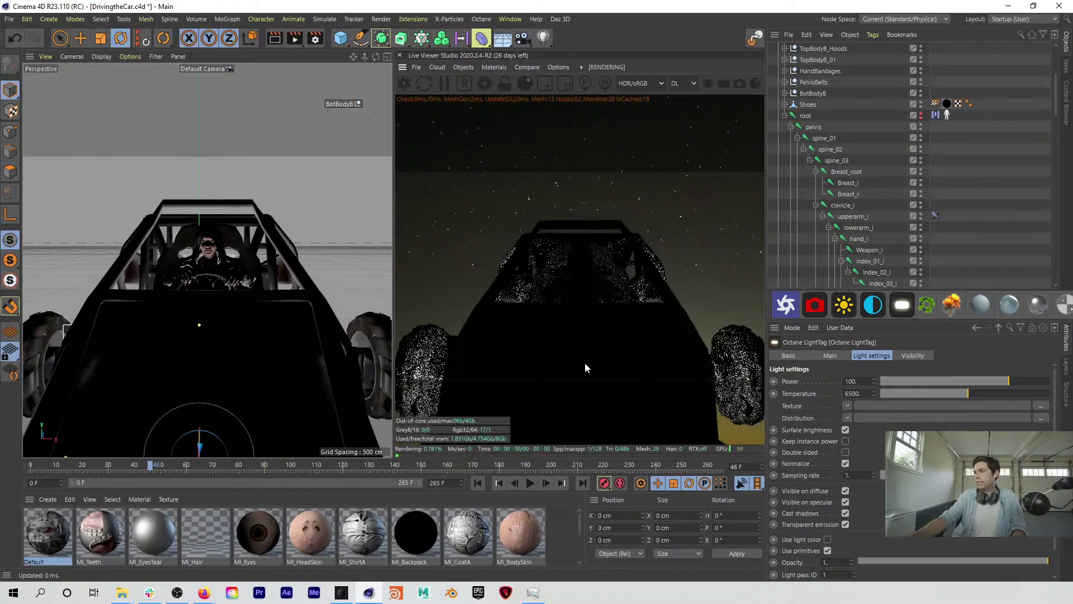
scroll(581, 363, down, 2)
scroll(589, 313, down, 4)
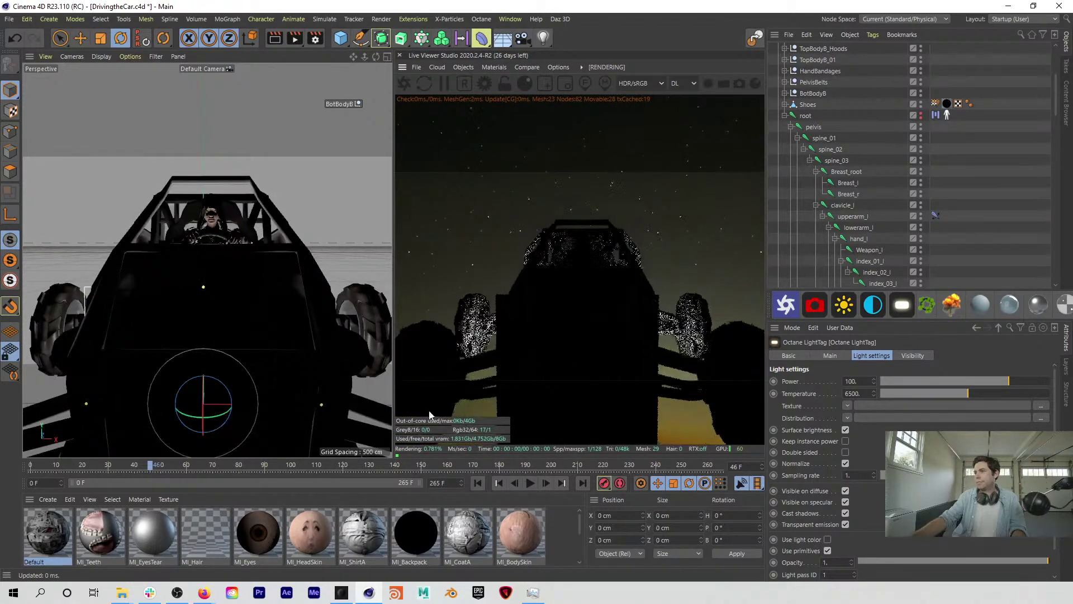
drag(221, 336, 216, 147)
key(t)
drag(260, 239, 234, 240)
scroll(949, 71, up, 5)
click(936, 48)
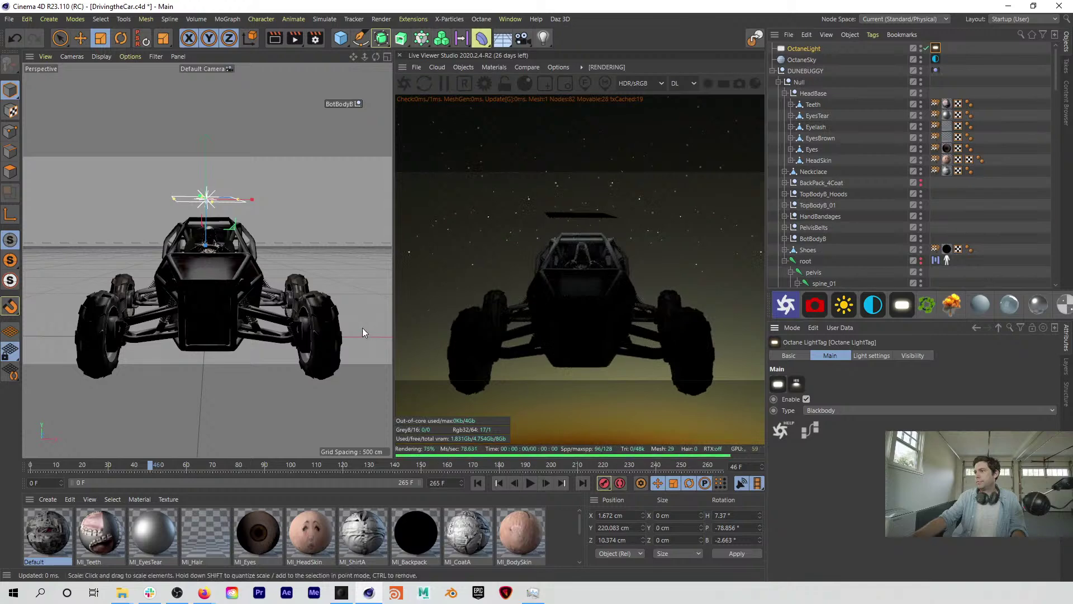
Step: Move the area light forward over the hood to about Z -119 cm, Y 239 cm, and rotate its pitch to about -60°
scroll(250, 193, up, 6)
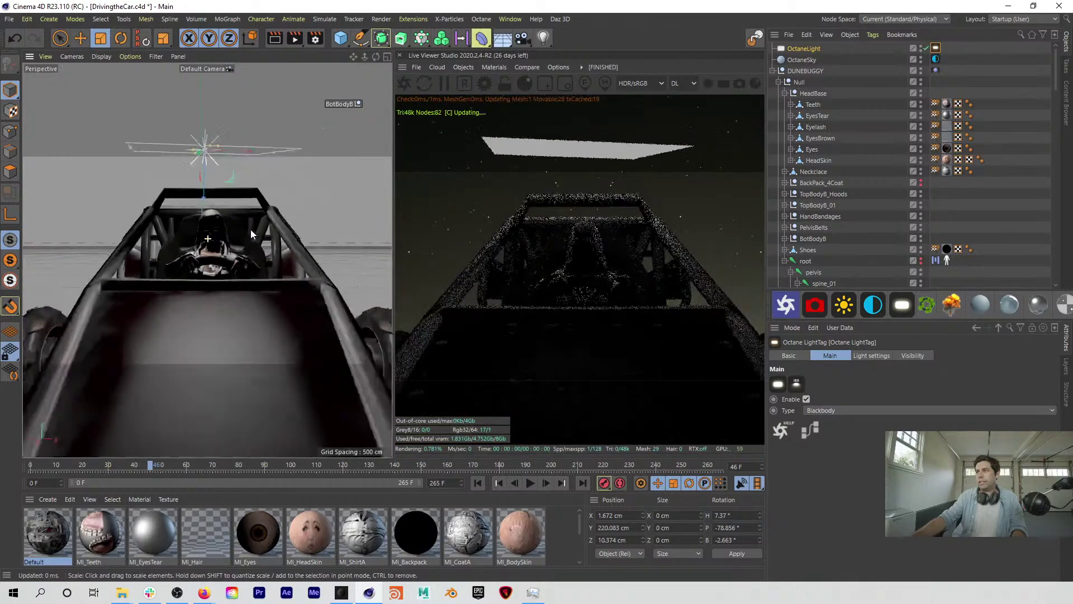
click(936, 49)
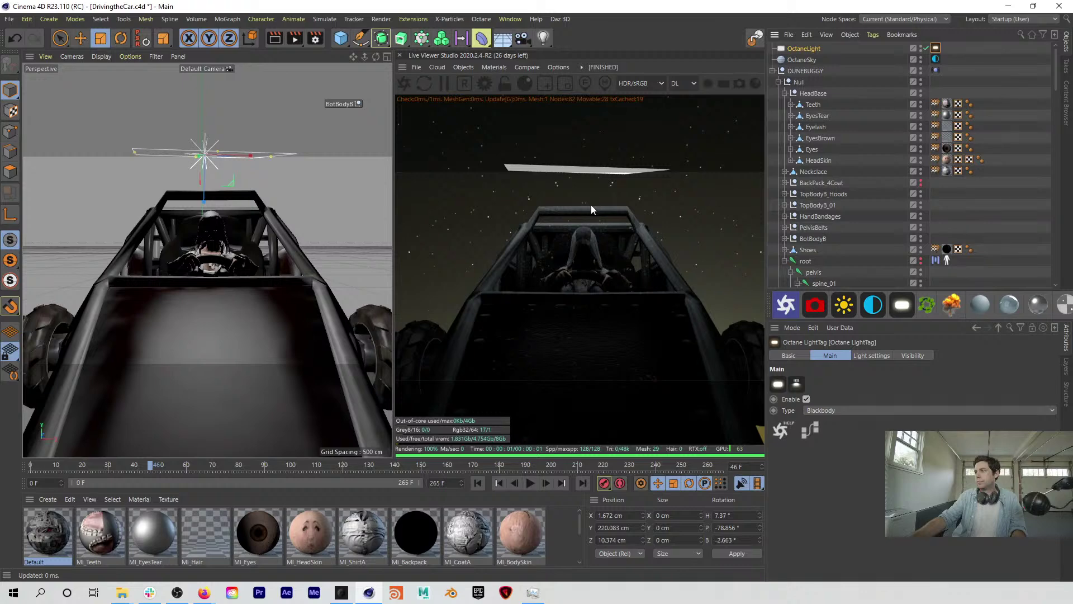
key(e)
mouse_move(214, 159)
alt+mouse_down()
mouse_move(301, 225)
mouse_move(235, 190)
mouse_move(146, 167)
mouse_move(218, 173)
alt+mouse_up()
drag(276, 217, 337, 183)
key(r)
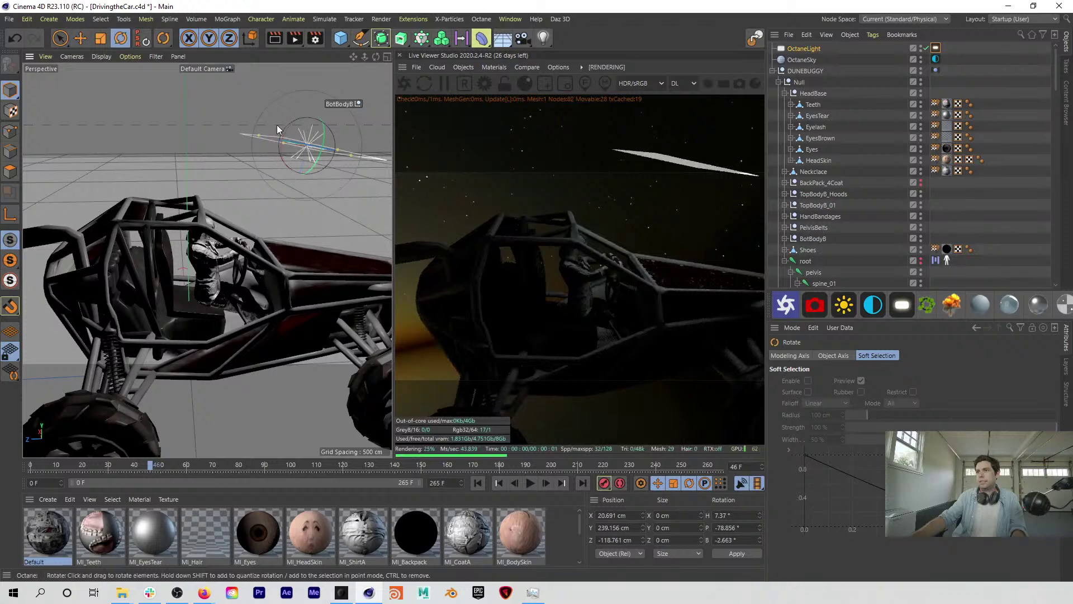
drag(287, 129, 276, 152)
Step: Set the area light's power to about 382 in its light settings
click(936, 48)
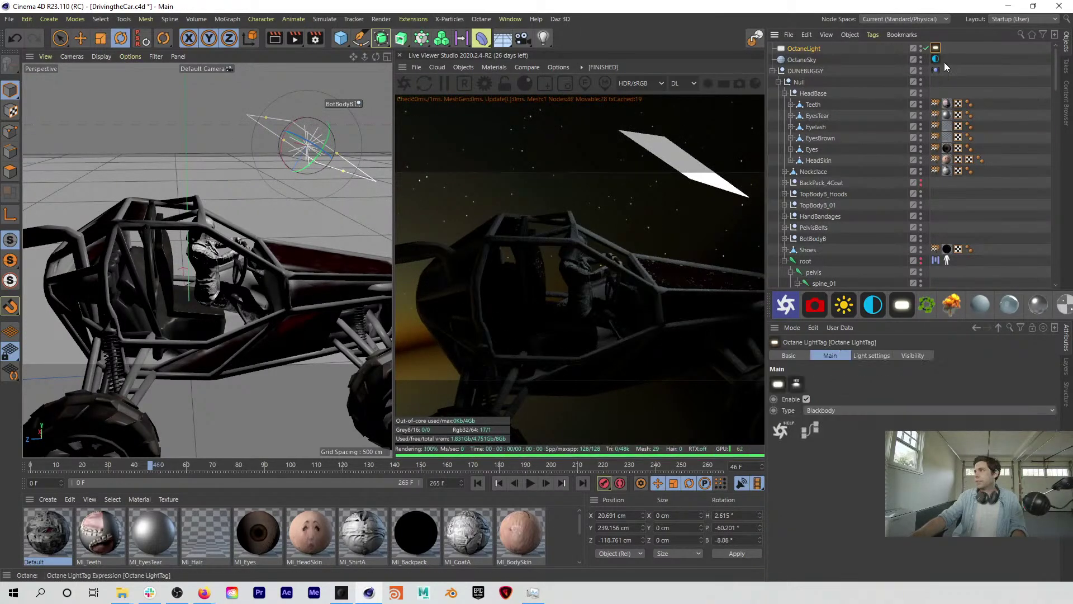
click(872, 355)
drag(1015, 377, 1021, 377)
Step: Frame the driver from the front over the hood, add an Octane camera from that view and look through it
alt+drag(257, 270, 256, 269)
alt+right_drag(194, 242, 216, 229)
alt+drag(216, 229, 220, 229)
alt+right_drag(220, 228, 216, 231)
alt+drag(230, 248, 250, 260)
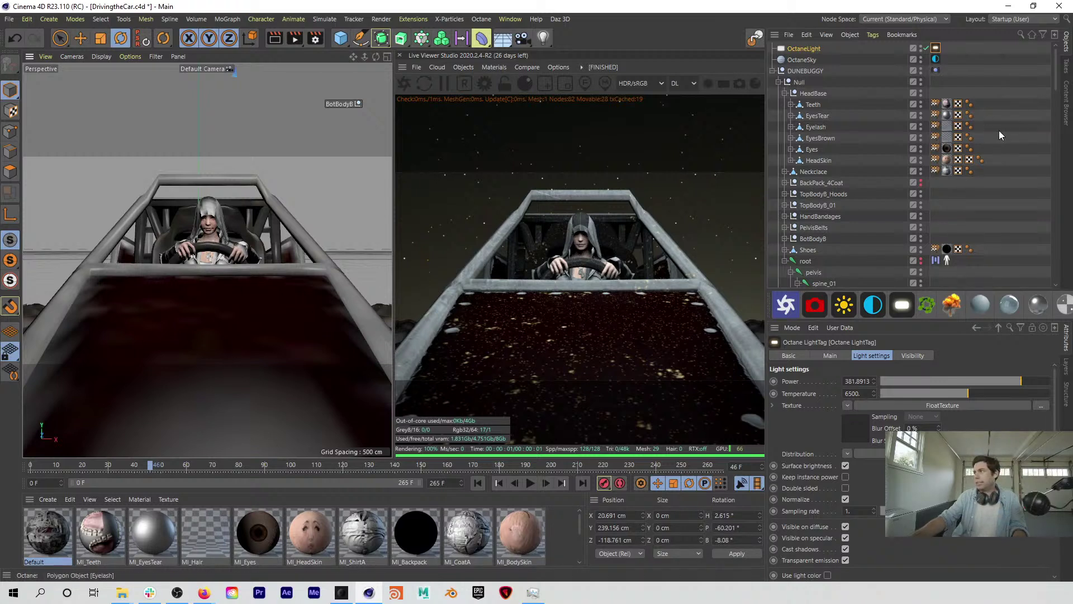
click(963, 211)
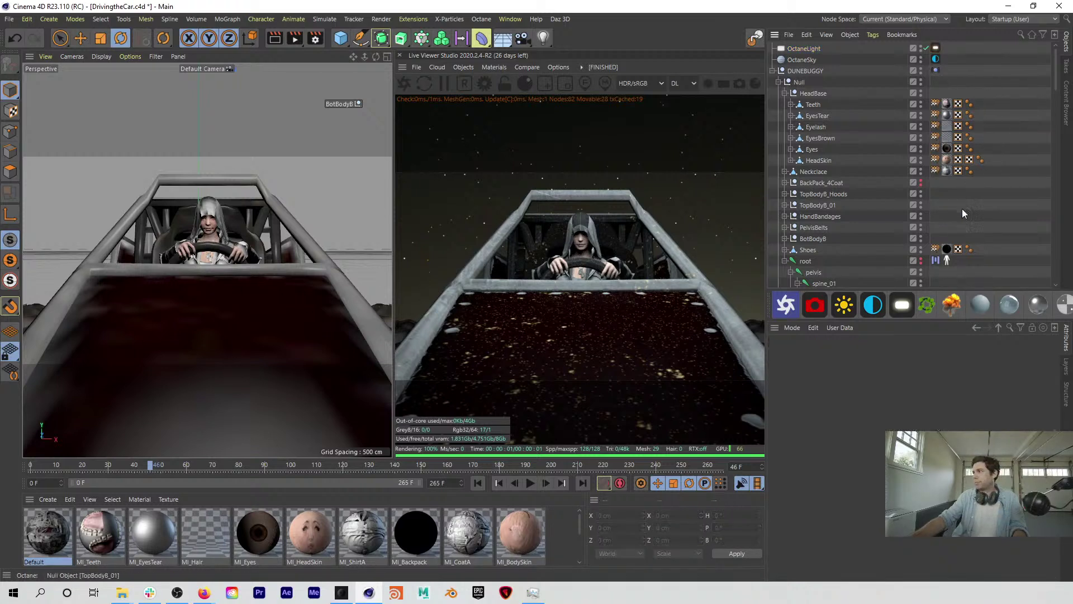
click(815, 307)
click(927, 49)
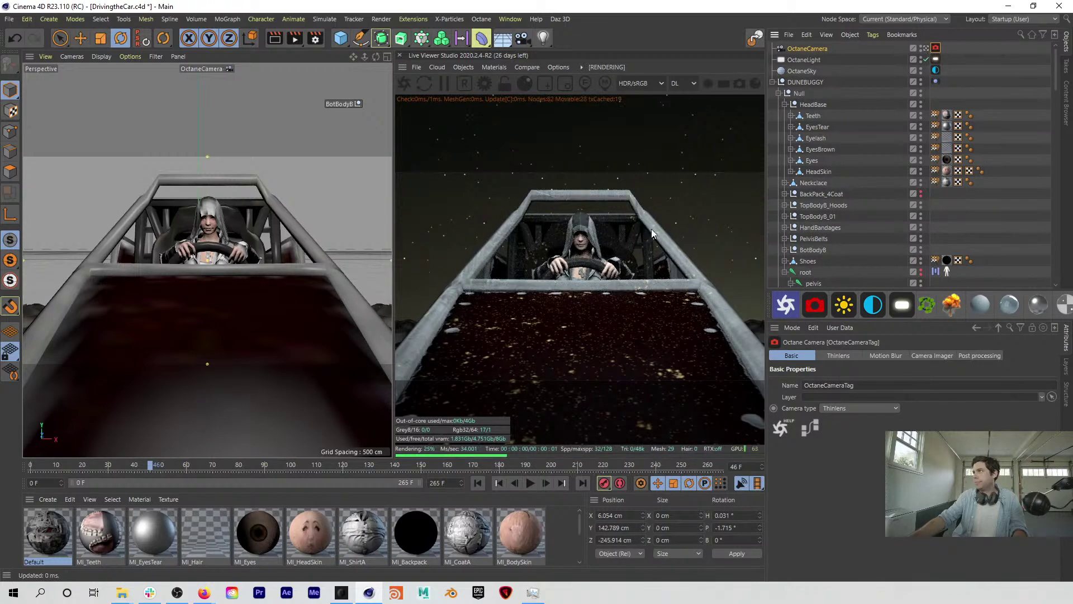
Step: At frame 0, turn off the Octane camera's auto focus, set its aperture to 3.22 cm and focus on the driver
drag(119, 462, 33, 466)
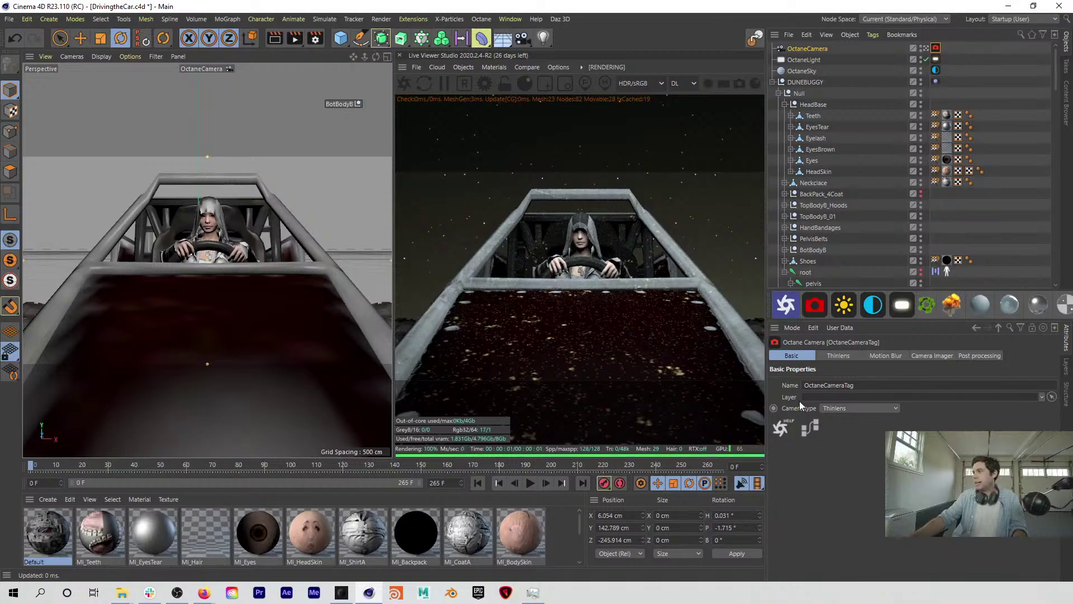
click(838, 355)
click(800, 442)
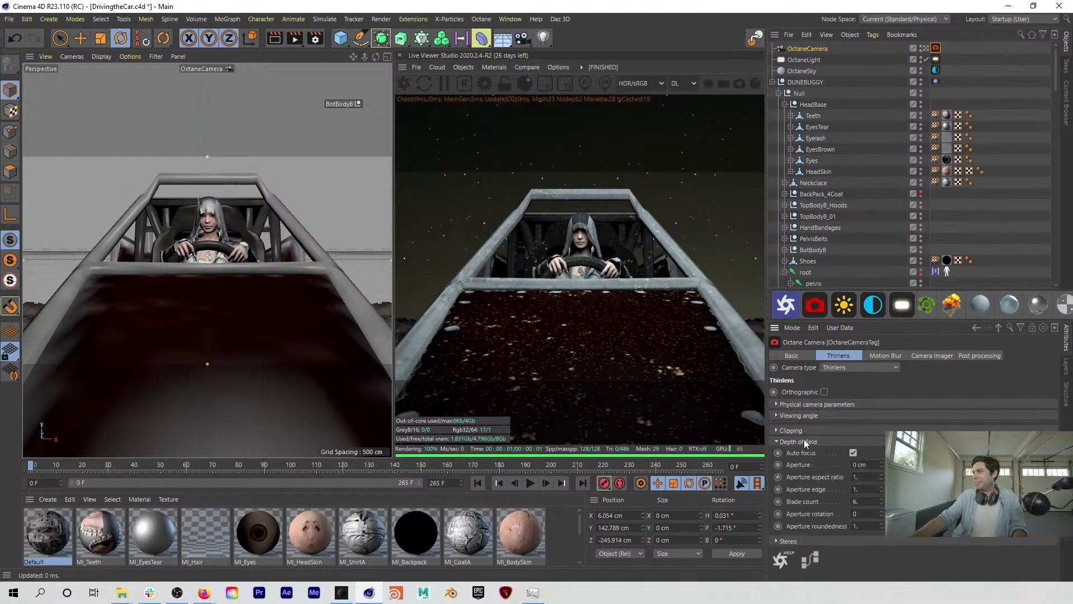
click(853, 453)
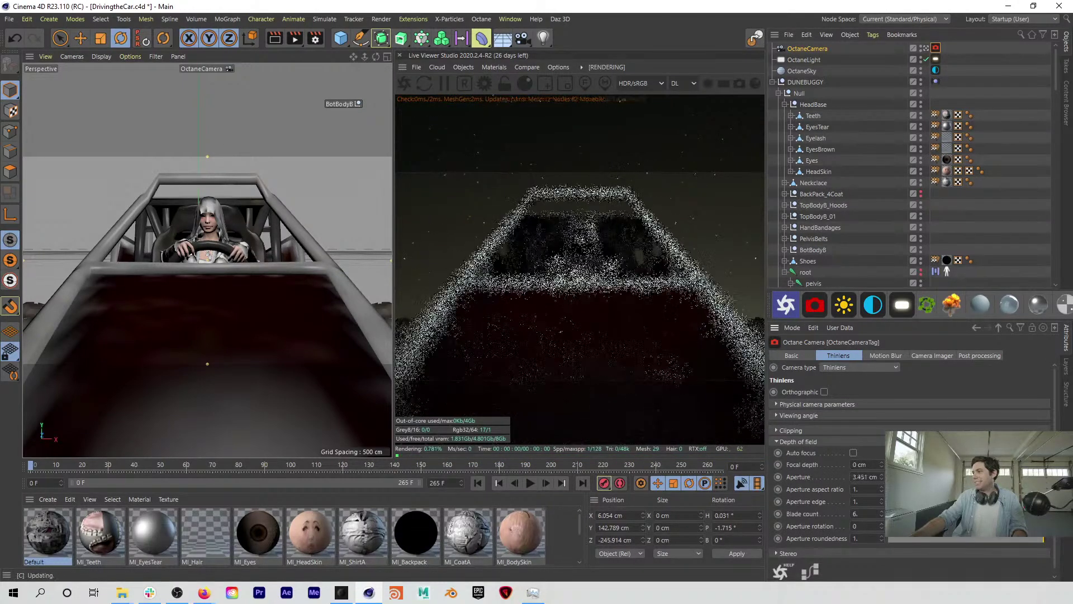
click(638, 301)
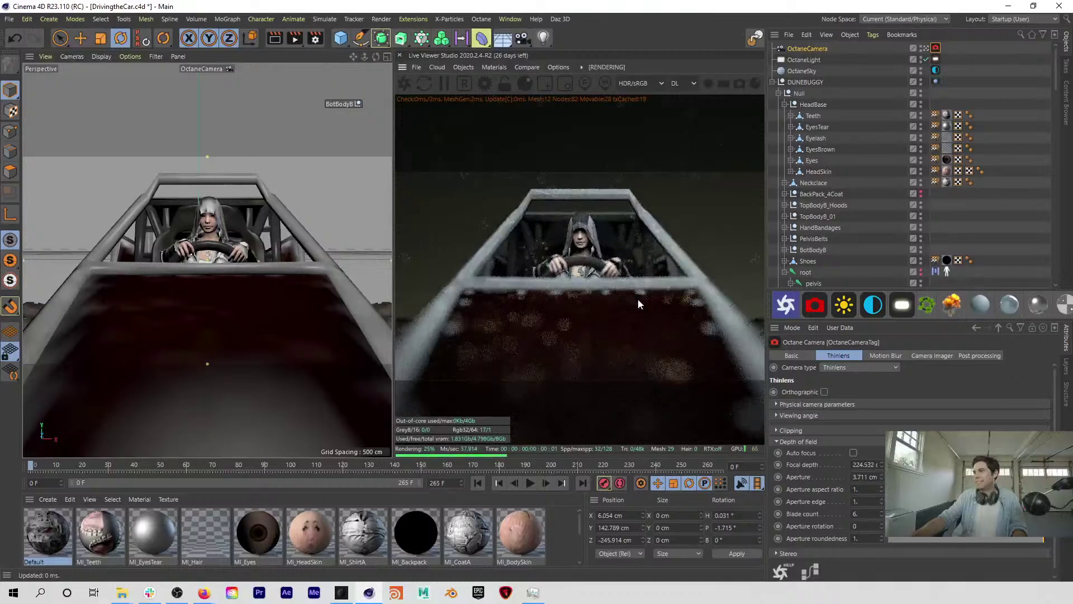
drag(882, 477, 882, 488)
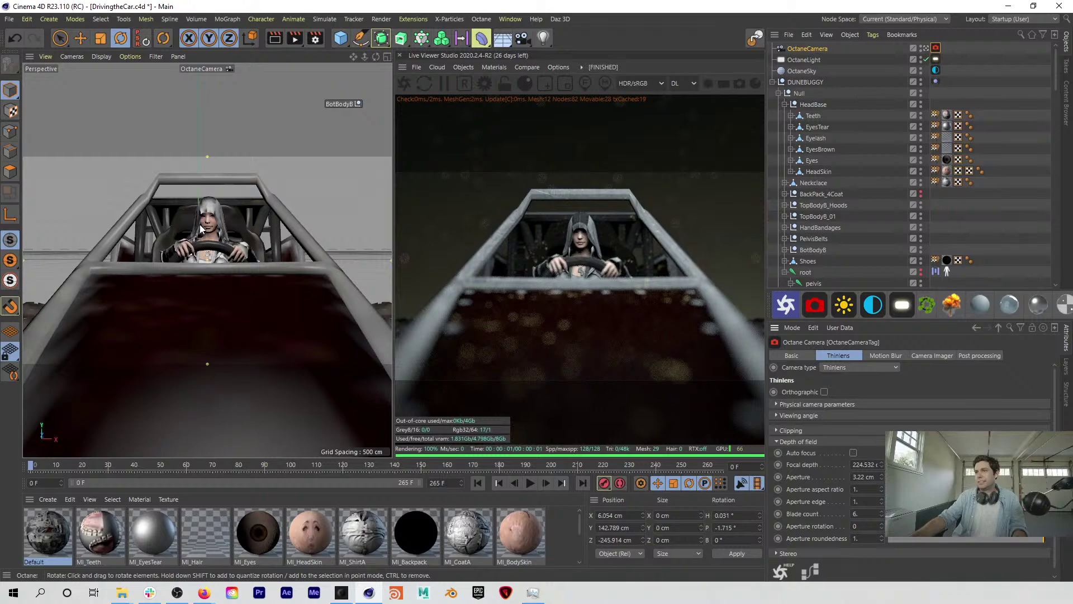
Step: Set the camera's focal length to Portrait (80 mm) and frame a close-up focused on the driver's face
click(822, 49)
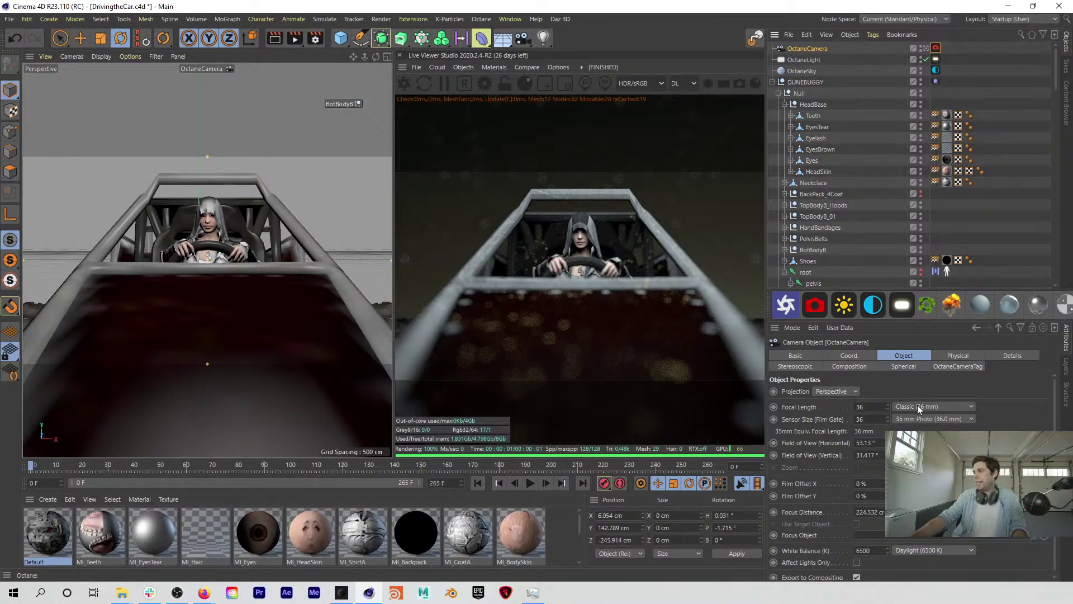
click(917, 478)
mouse_move(225, 212)
alt+right_down()
mouse_move(192, 228)
mouse_move(271, 179)
mouse_move(244, 229)
mouse_move(246, 214)
alt+right_up()
alt+middle_drag(246, 214, 229, 240)
alt+drag(229, 240, 220, 226)
alt+right_drag(221, 226, 235, 226)
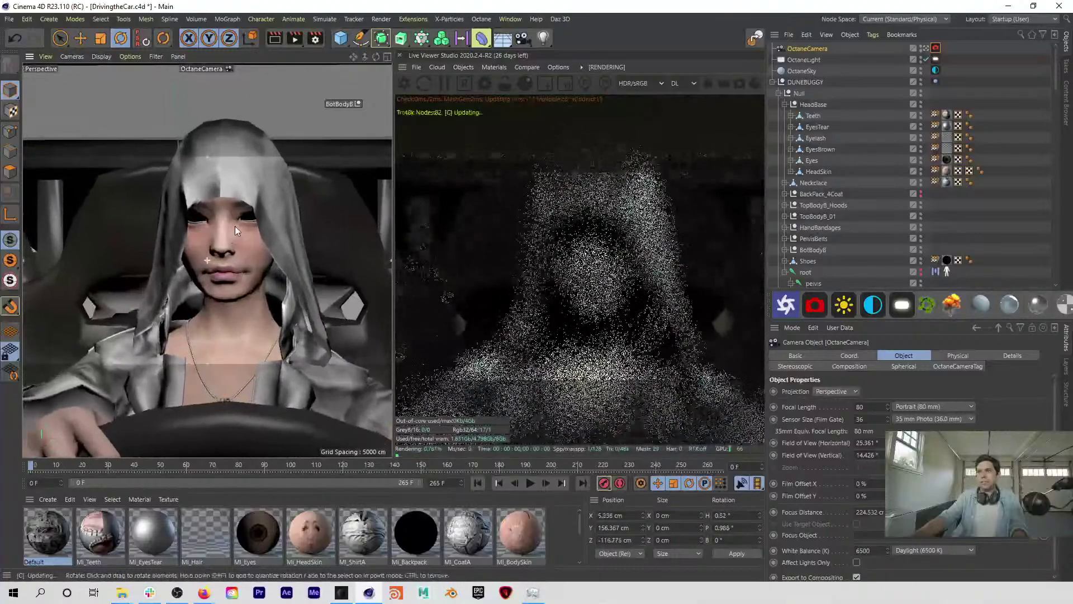
click(613, 256)
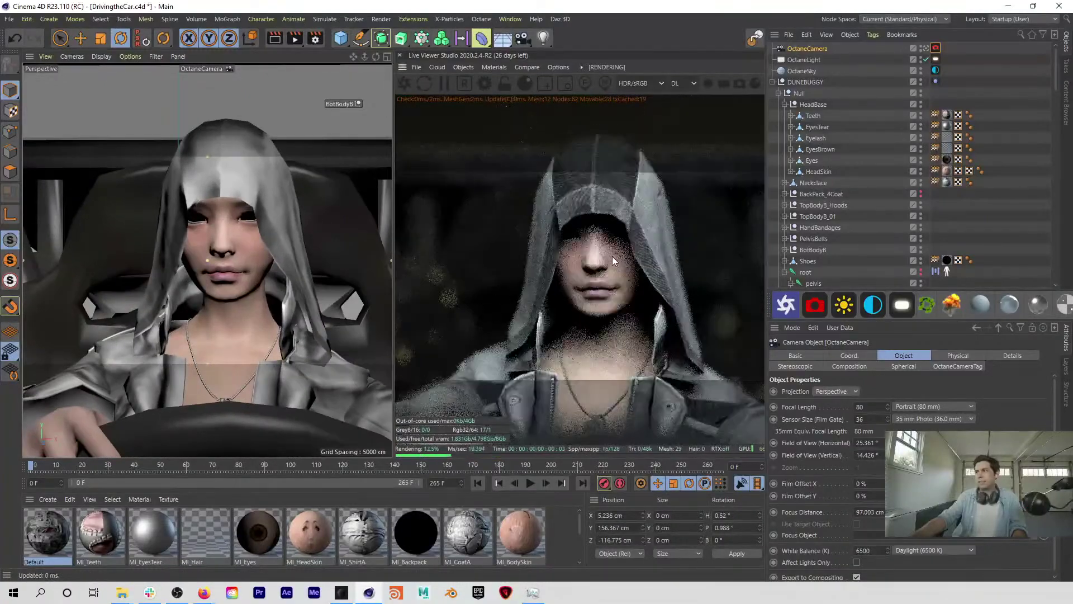
Step: Pull the camera back to frame the driver and steering wheel, focus on her face, and keyframe the camera at frame 0
alt+right_drag(143, 273, 126, 293)
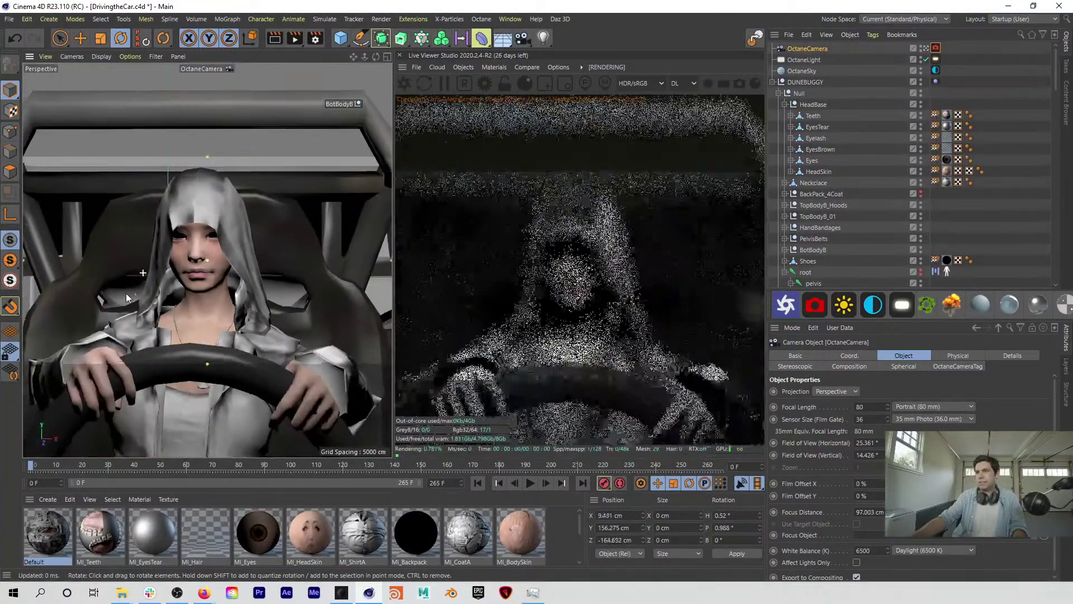
alt+right_drag(202, 272, 218, 233)
click(594, 246)
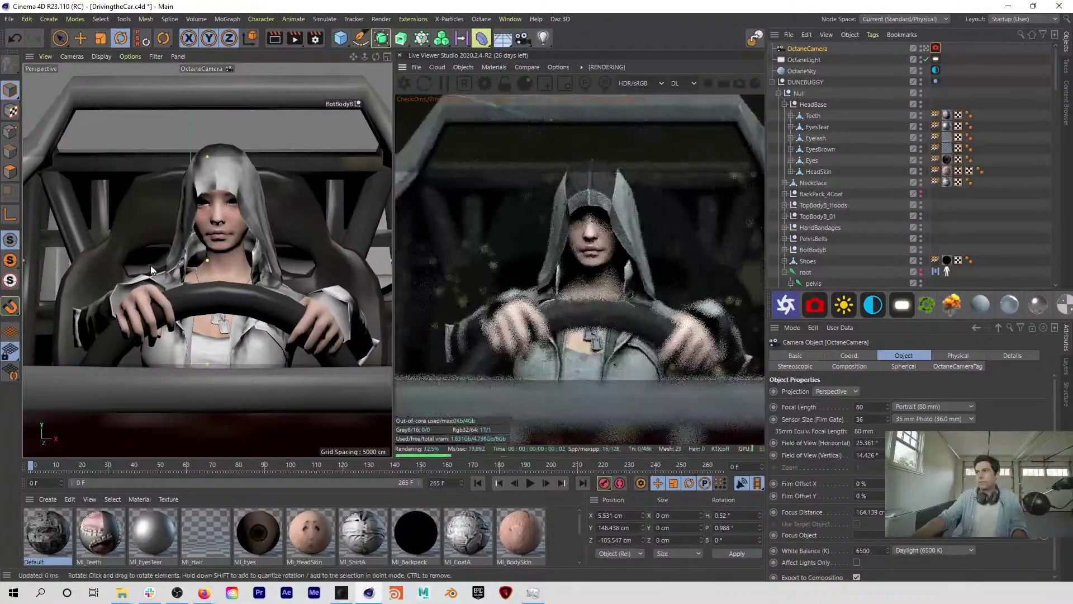
mouse_move(230, 215)
alt+mouse_down()
mouse_move(229, 206)
mouse_move(224, 233)
alt+mouse_up()
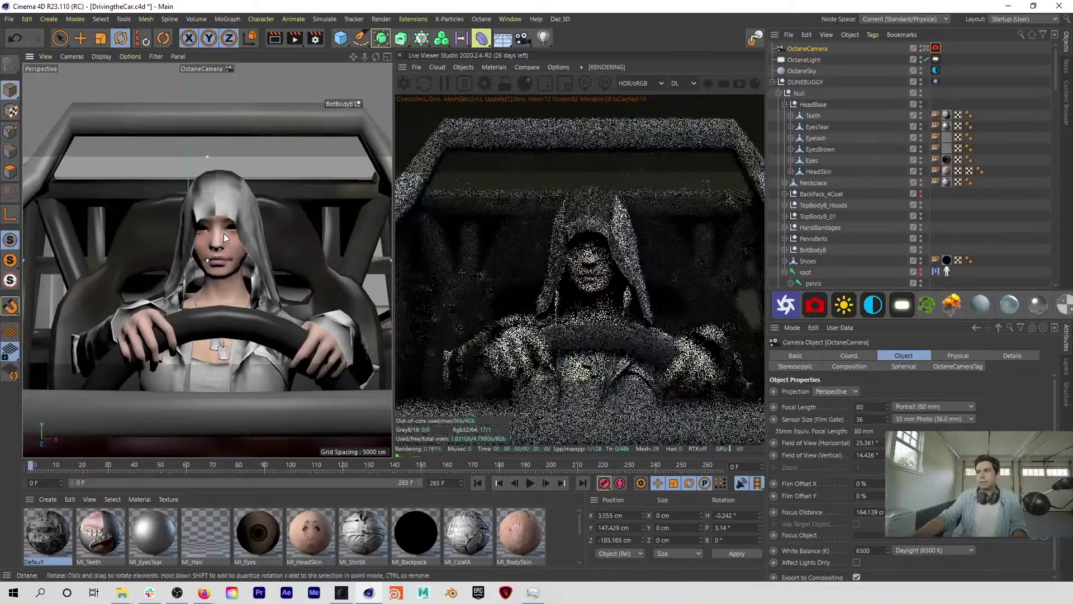
click(604, 251)
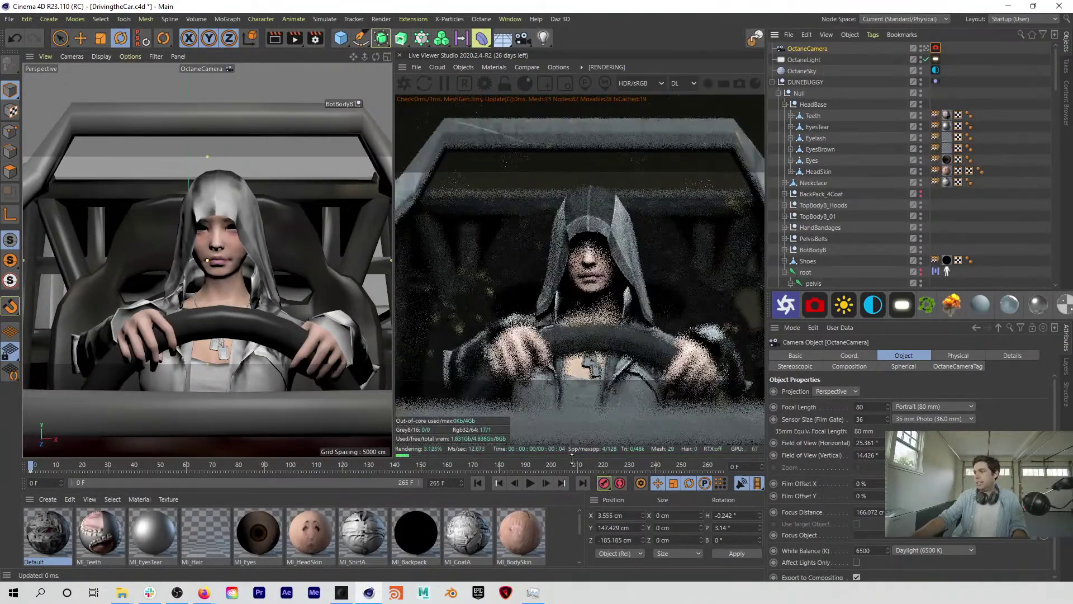
Step: At frame 265, pull the camera back to frame the whole buggy from the front and record a camera keyframe
drag(574, 465, 758, 449)
alt+right_drag(209, 277, 161, 335)
alt+drag(161, 334, 208, 266)
alt+right_drag(207, 267, 190, 294)
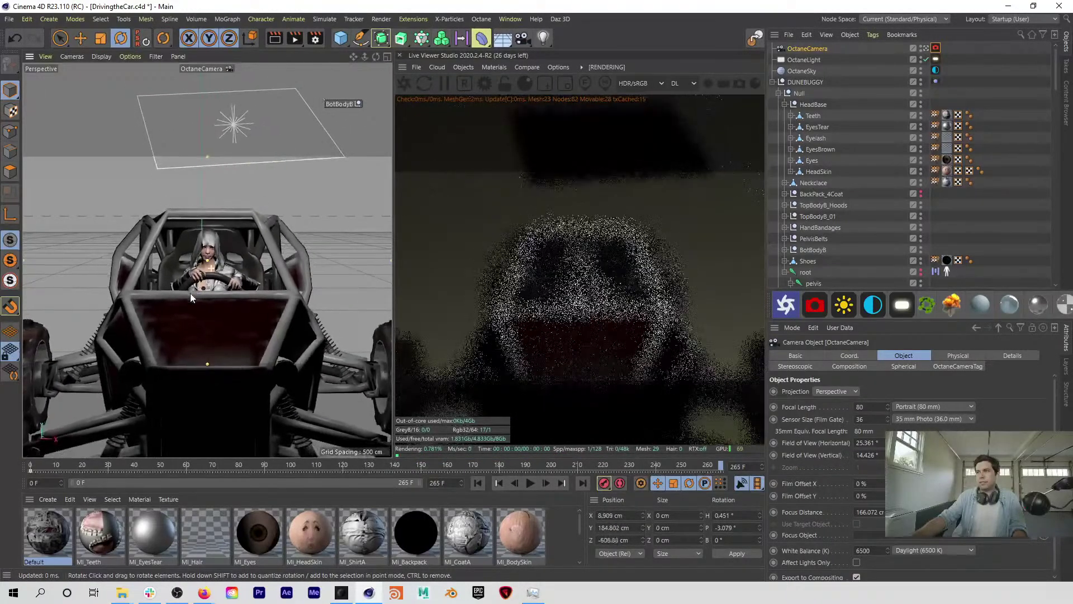
alt+middle_drag(205, 274, 201, 270)
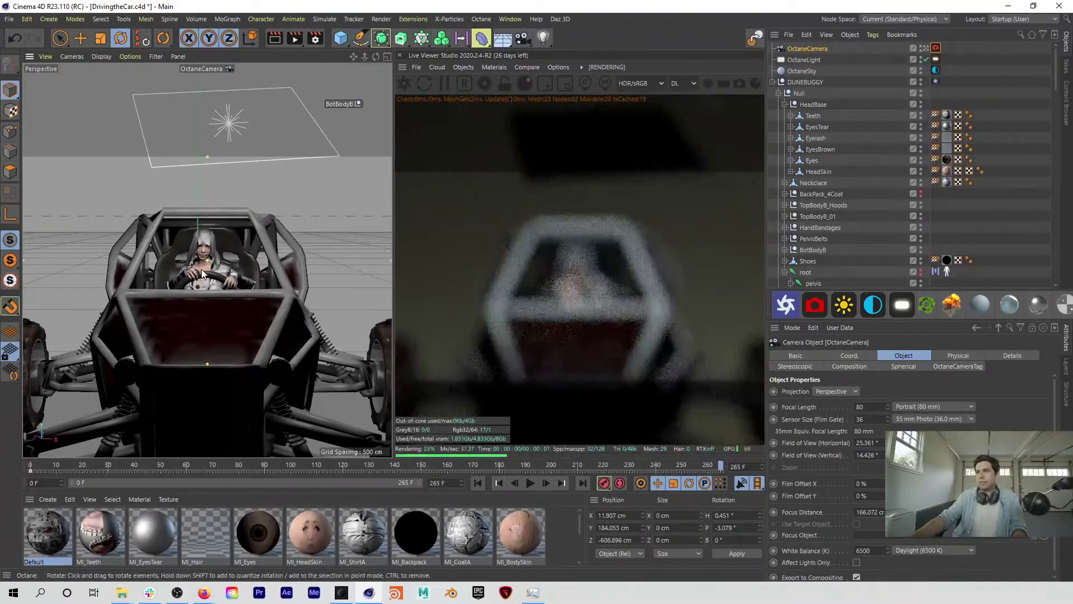
mouse_move(201, 267)
alt+mouse_down()
mouse_move(205, 254)
mouse_move(197, 267)
alt+mouse_up()
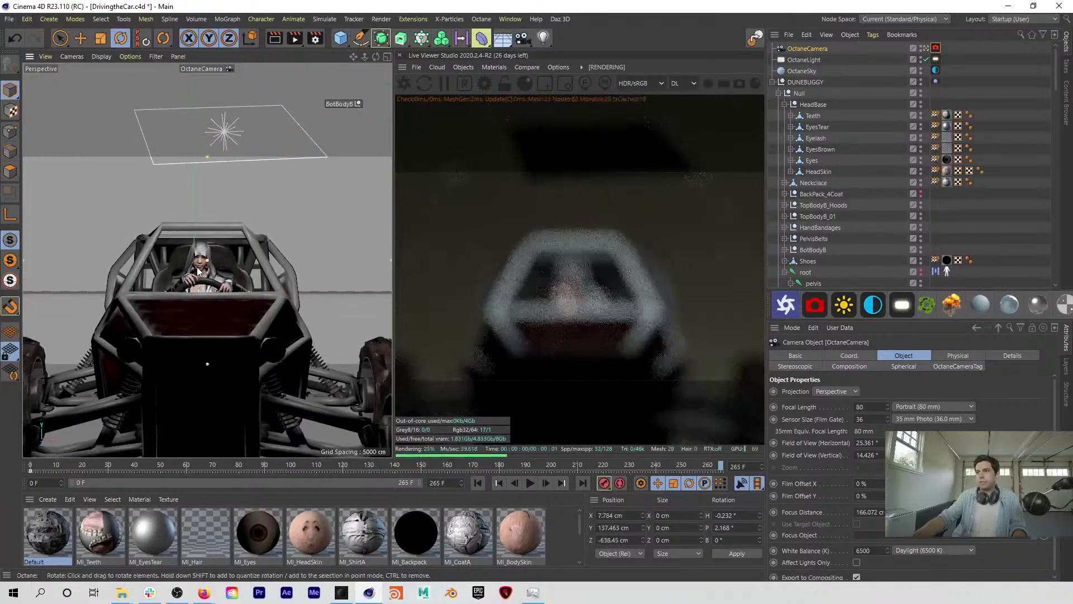
alt+right_drag(196, 271, 188, 279)
alt+drag(188, 283, 184, 272)
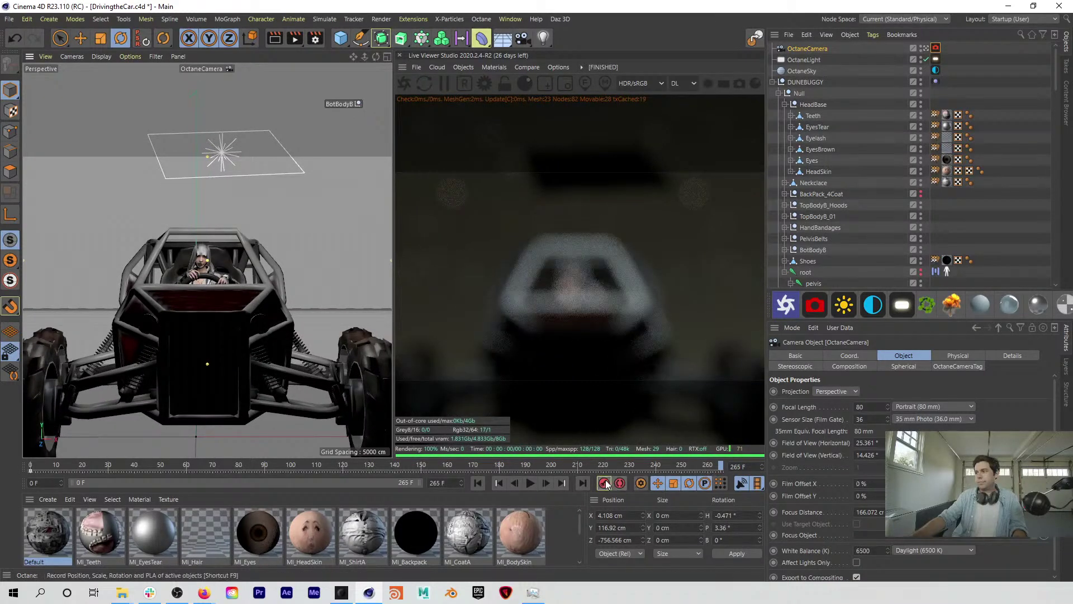
Step: Refocus the camera on the driver in the wide shot and keyframe its focal depth
click(936, 48)
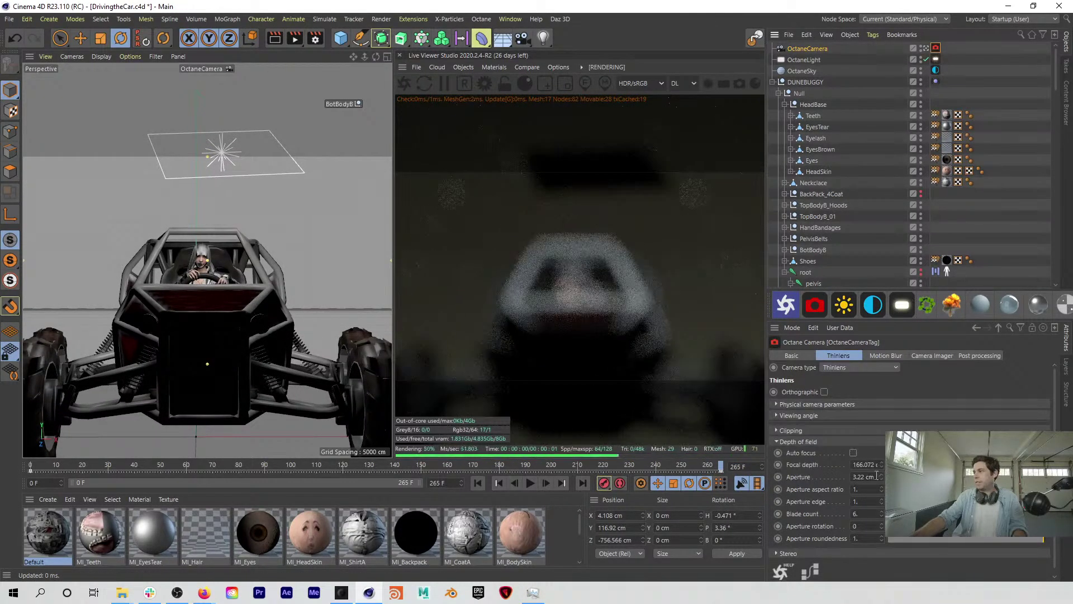
click(582, 281)
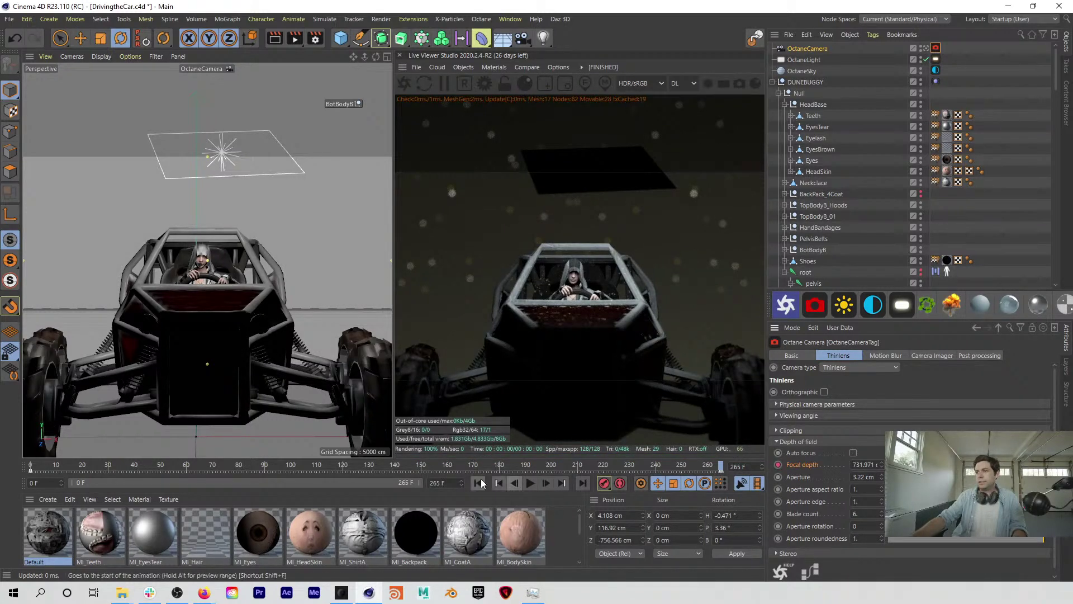
click(708, 473)
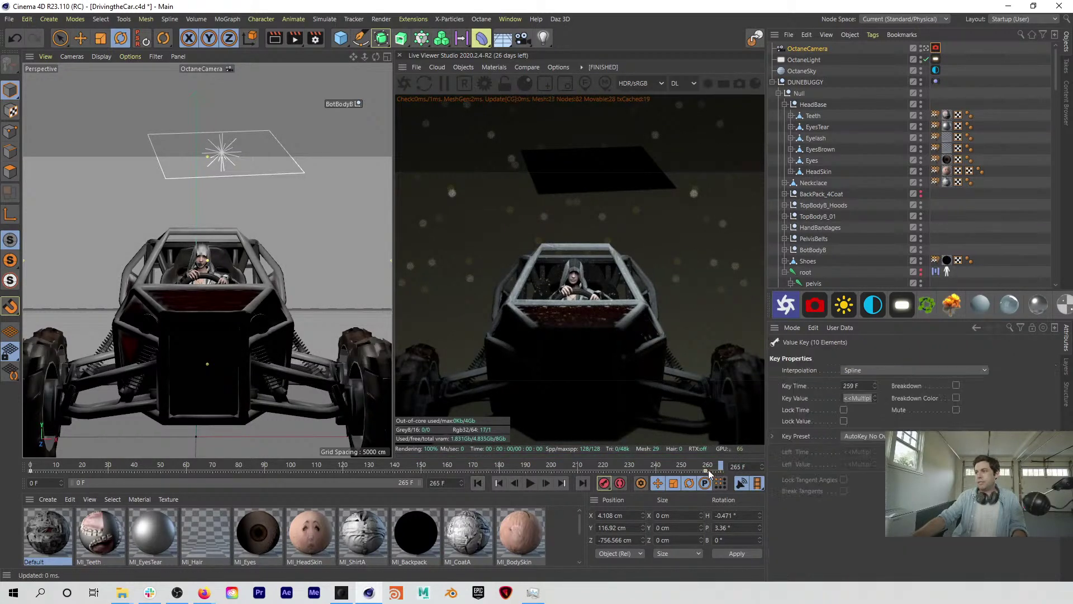
click(936, 48)
Step: Select all of the camera's position and rotation keyframes and change their interpolation to Linear
click(822, 50)
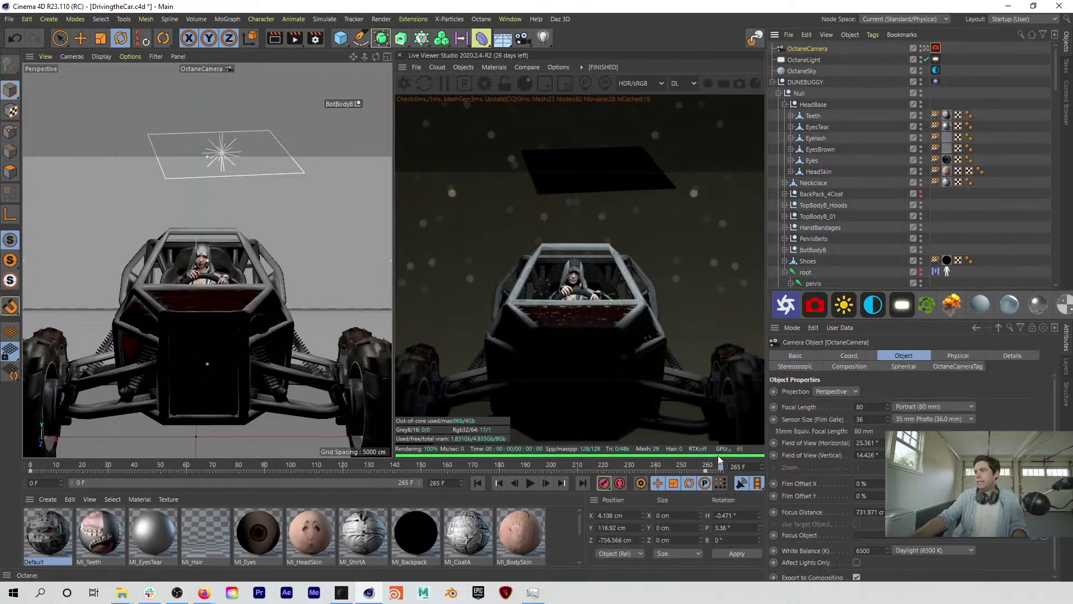
drag(714, 474, 56, 473)
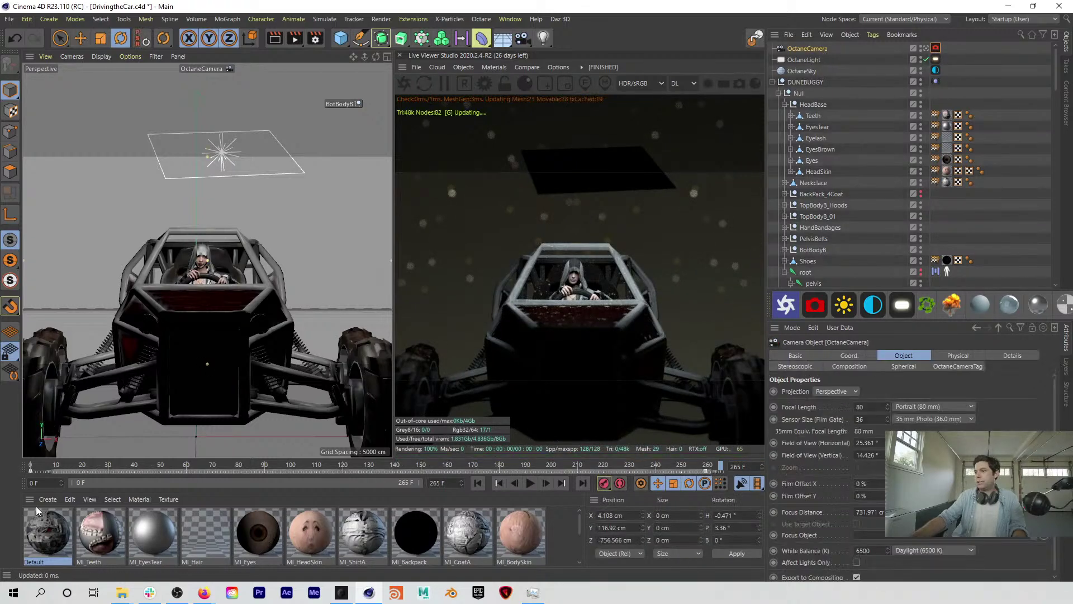
right_click(67, 471)
click(56, 389)
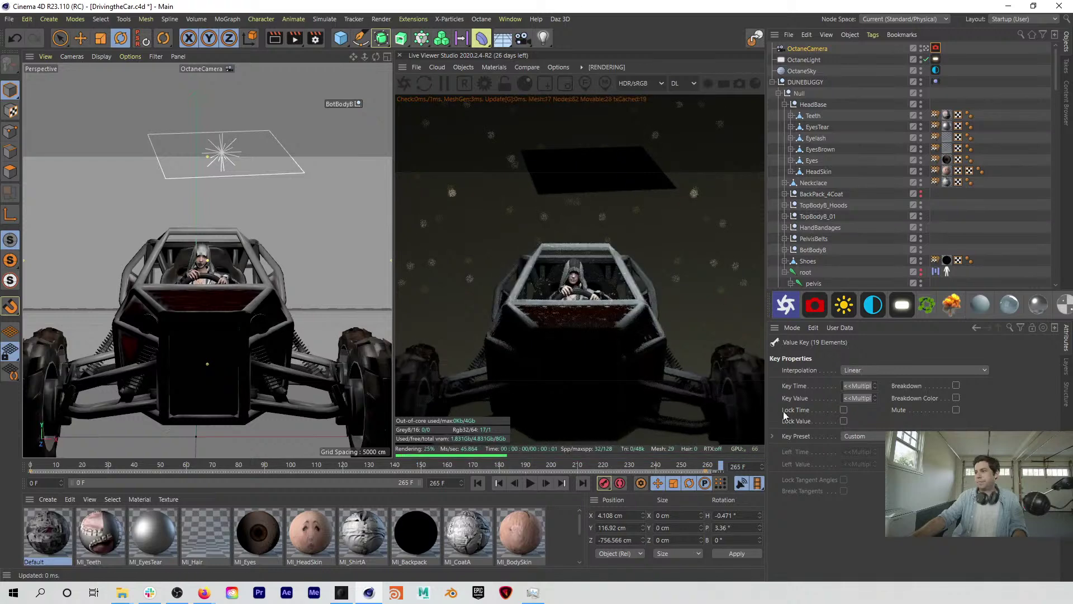
Step: Move the camera's end keyframe to frame 264 and return to the start of the animation
click(722, 472)
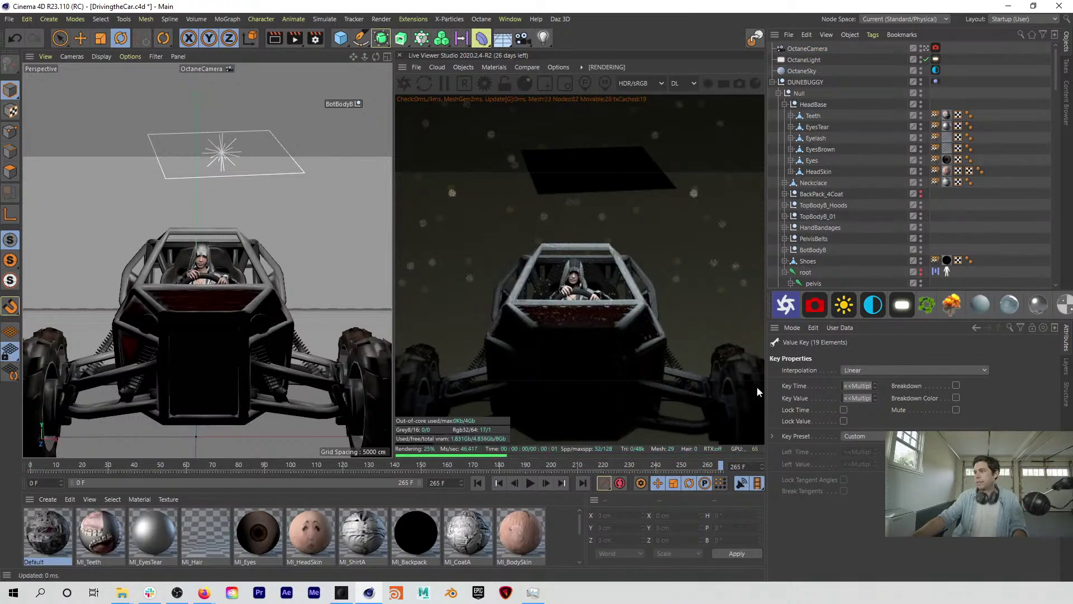
click(811, 49)
drag(706, 472, 721, 473)
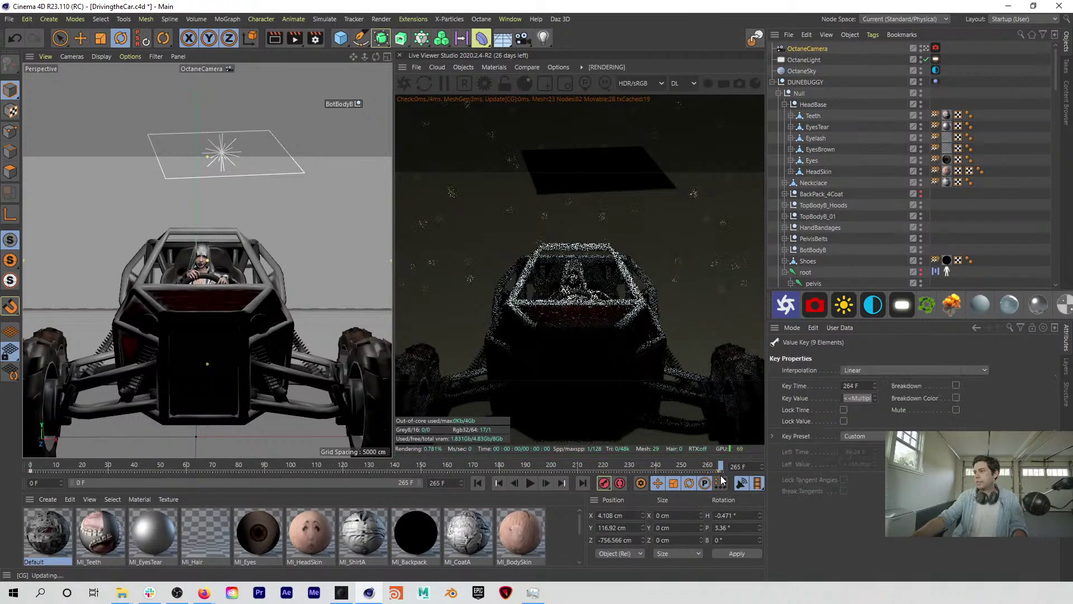
click(479, 484)
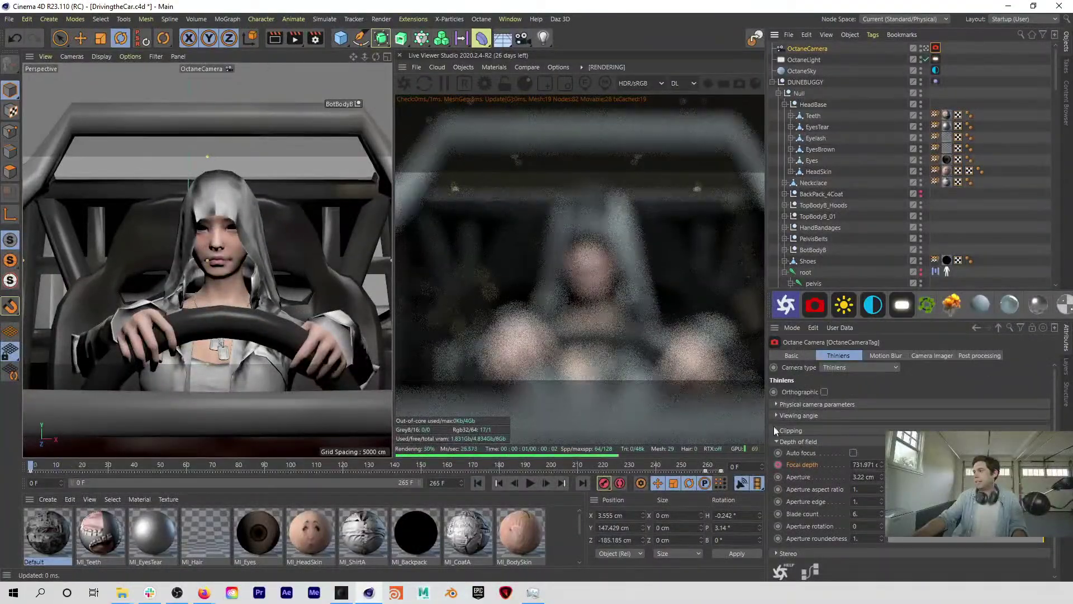
Step: Refocus the camera on the driver's face at frames 0, 98 and 177, keyframe the focal depth, and return to the start
click(594, 260)
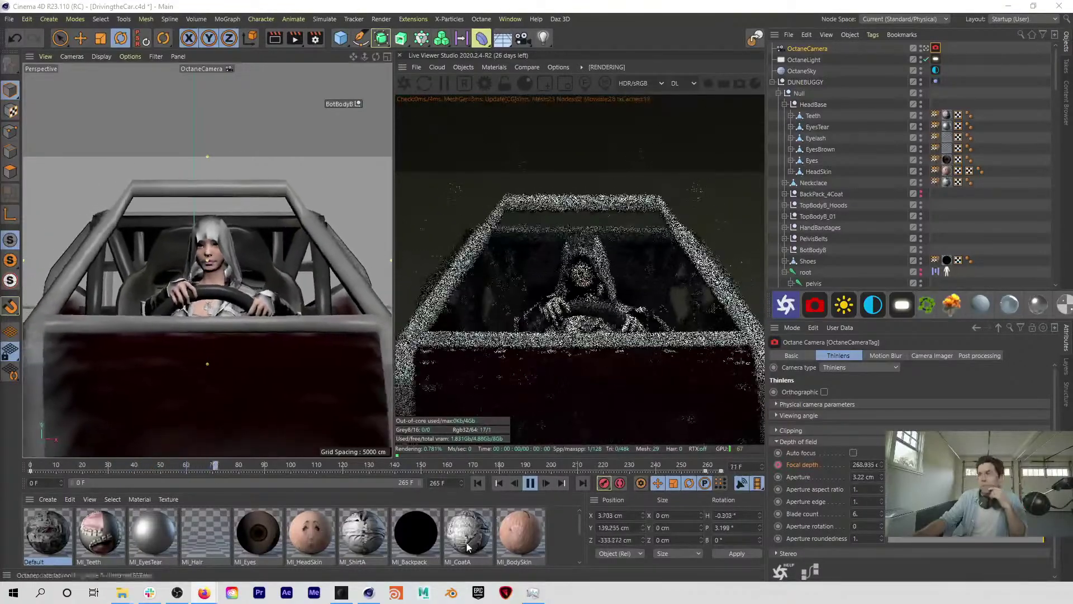
click(531, 484)
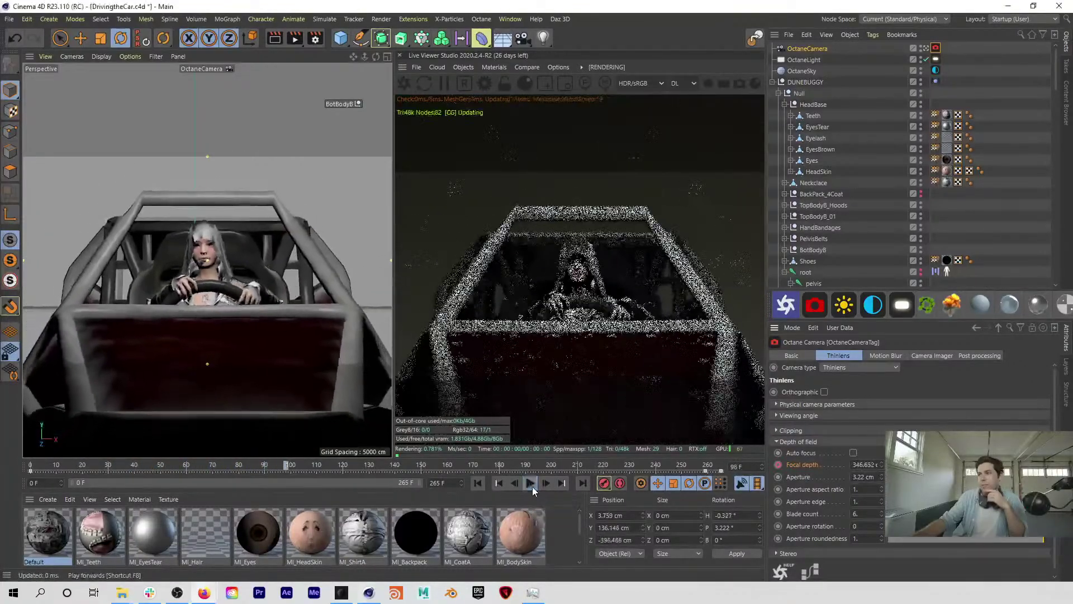
click(601, 268)
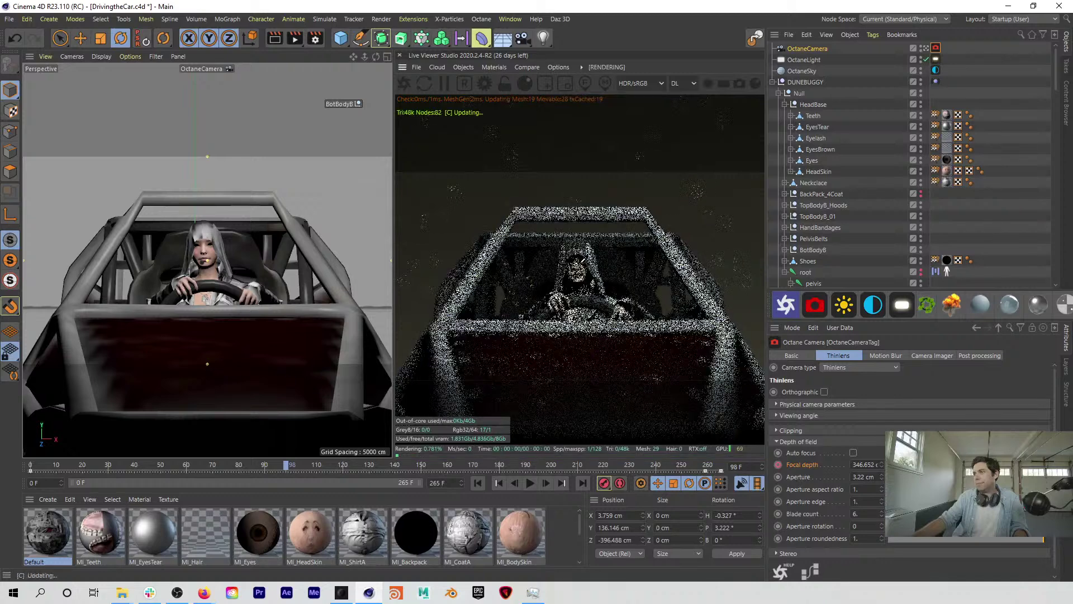
click(528, 483)
click(576, 276)
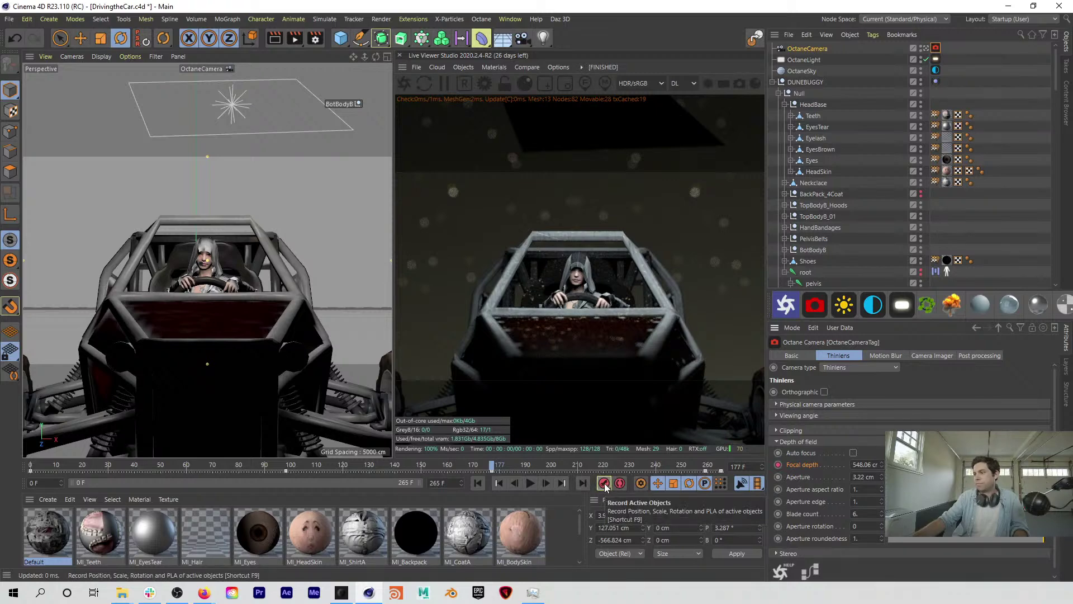
click(479, 483)
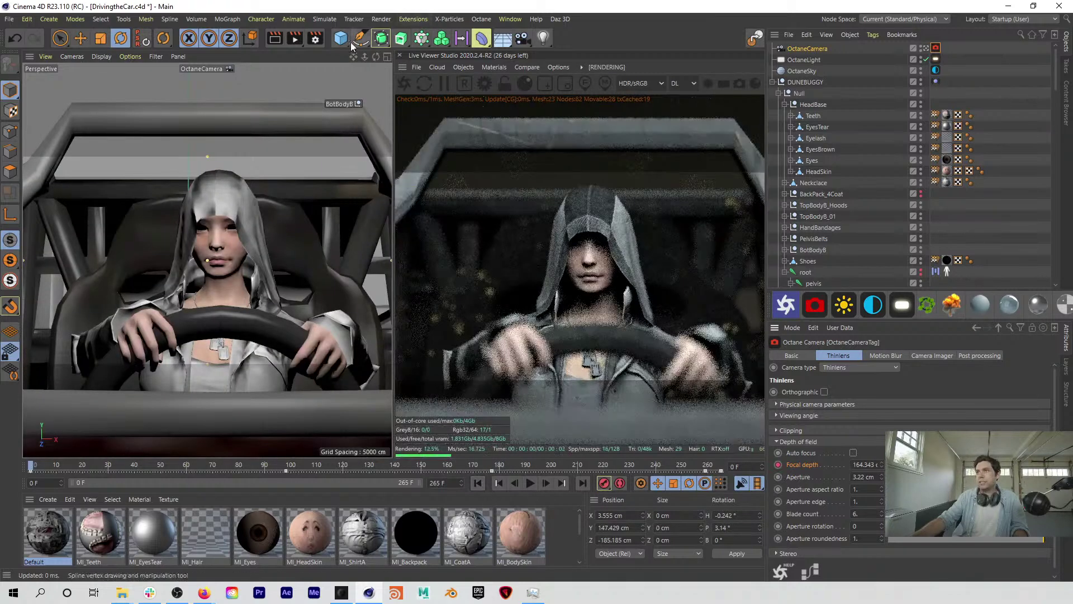
Step: Add a floor to the scene and lower the OctaneSky environment's power to about 0.11
click(501, 40)
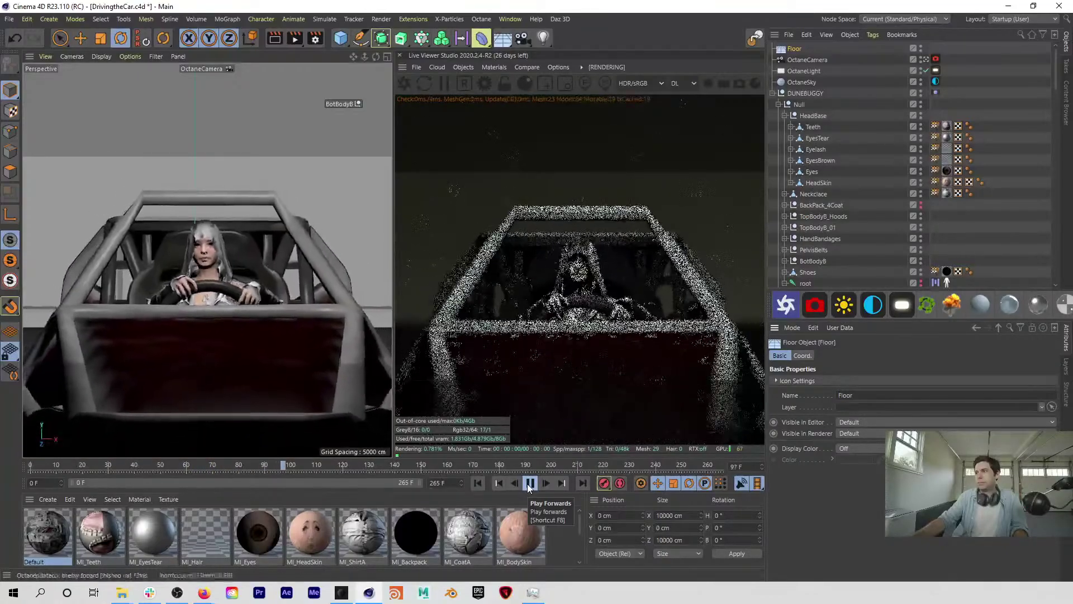
click(528, 484)
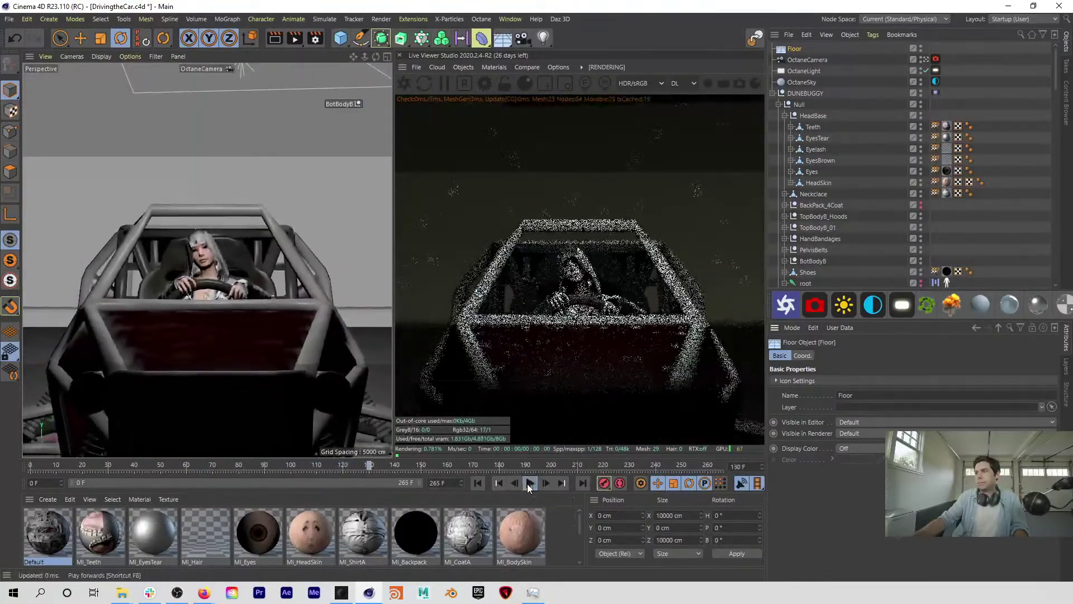
click(936, 82)
drag(870, 447, 855, 445)
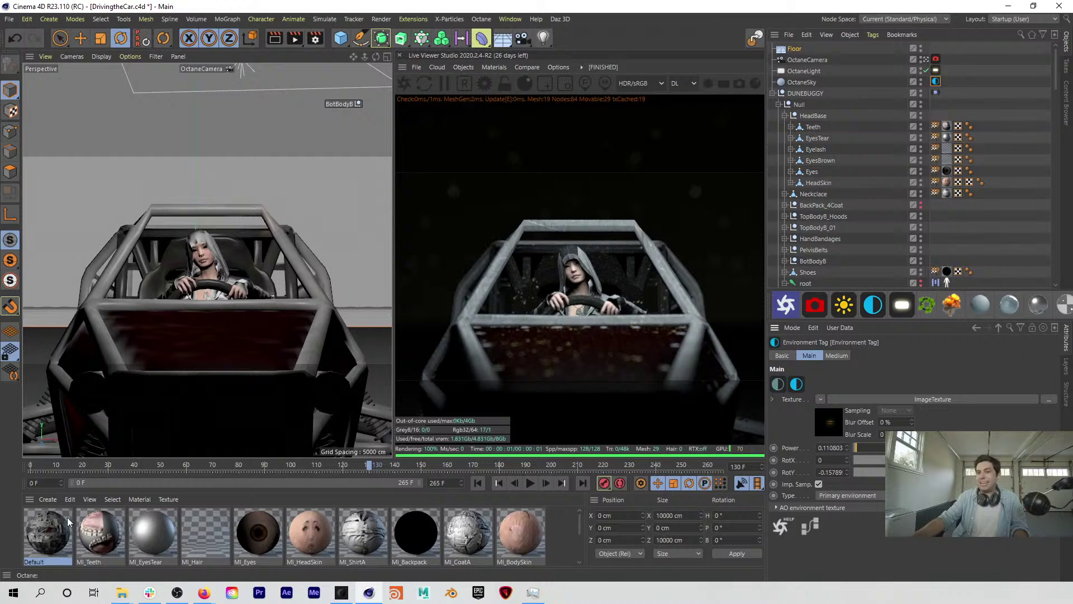
Step: Convert the buggy's Default material to an Octane material and remove the unused materials
click(50, 536)
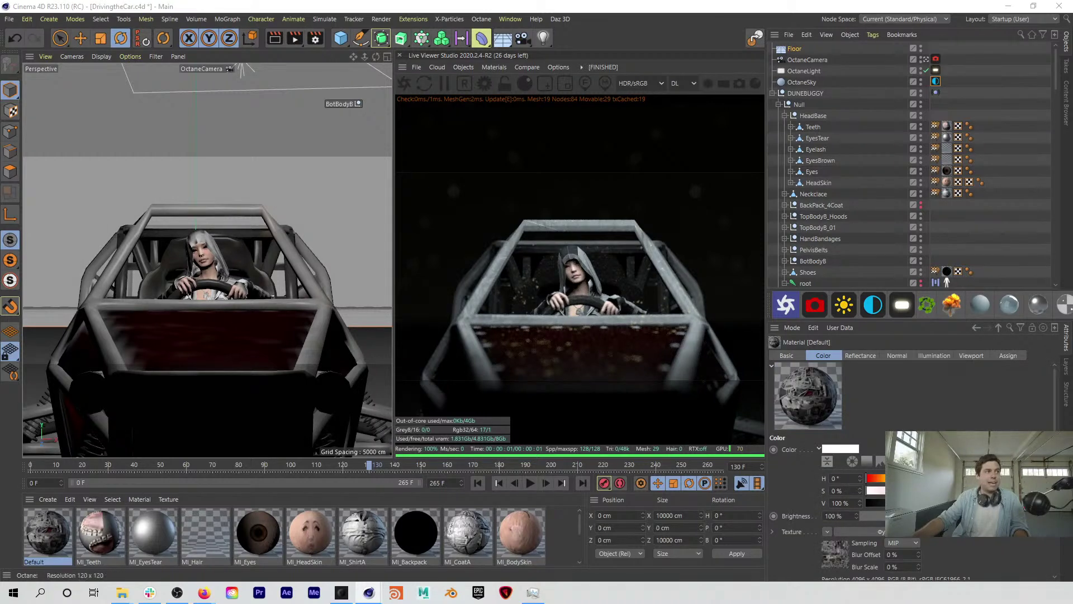
drag(466, 135, 368, 94)
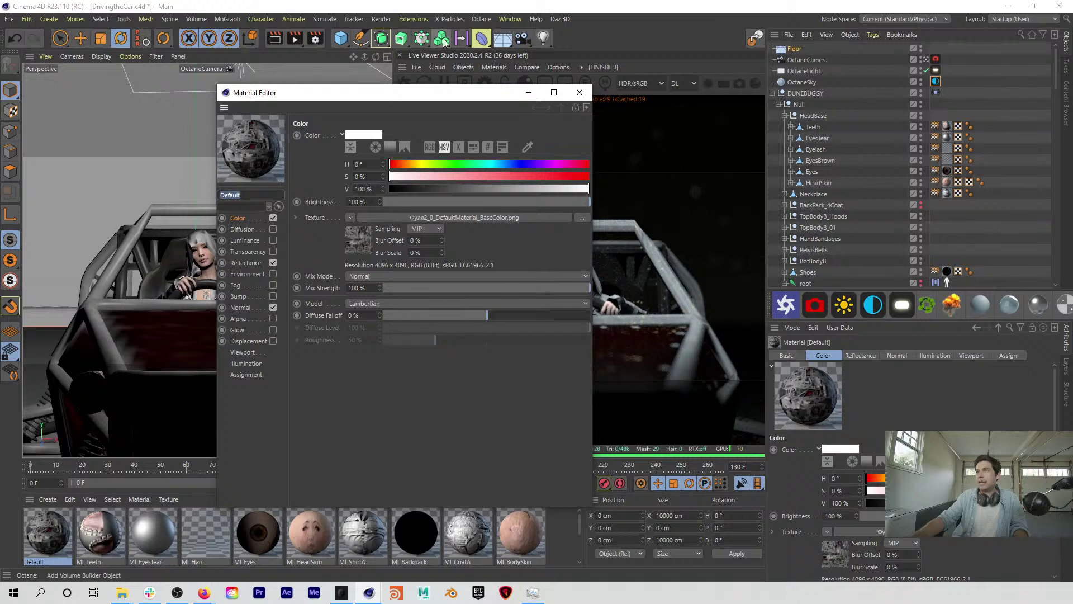
click(490, 66)
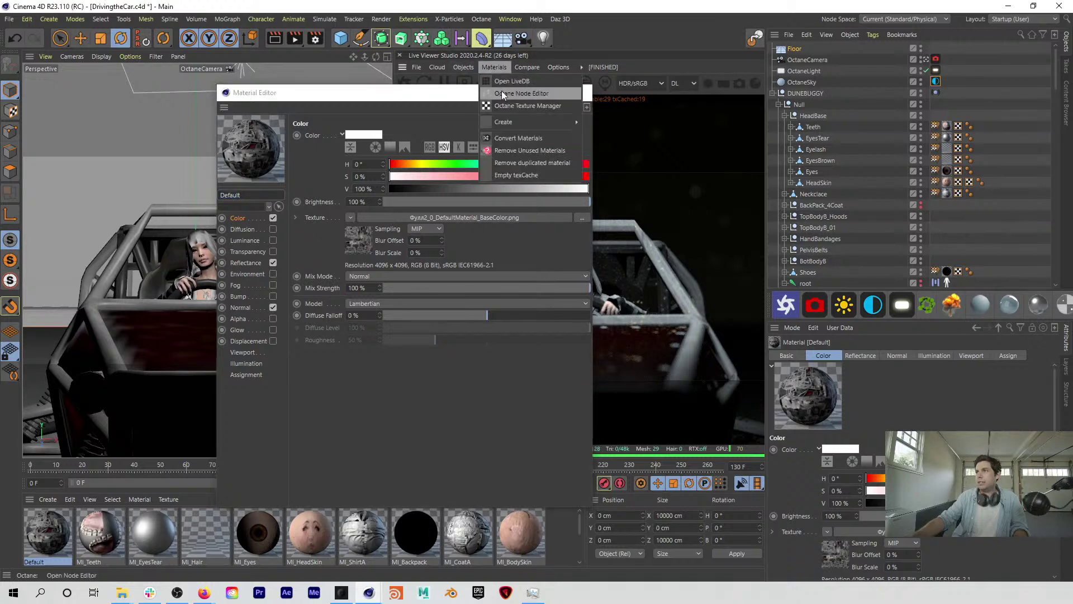
click(515, 137)
click(494, 66)
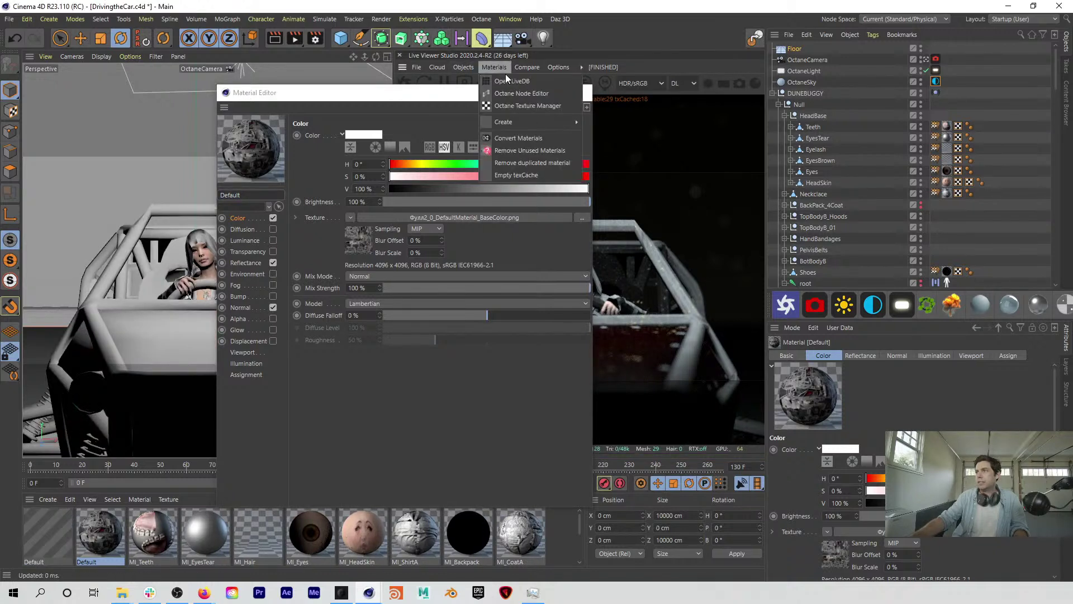
click(509, 153)
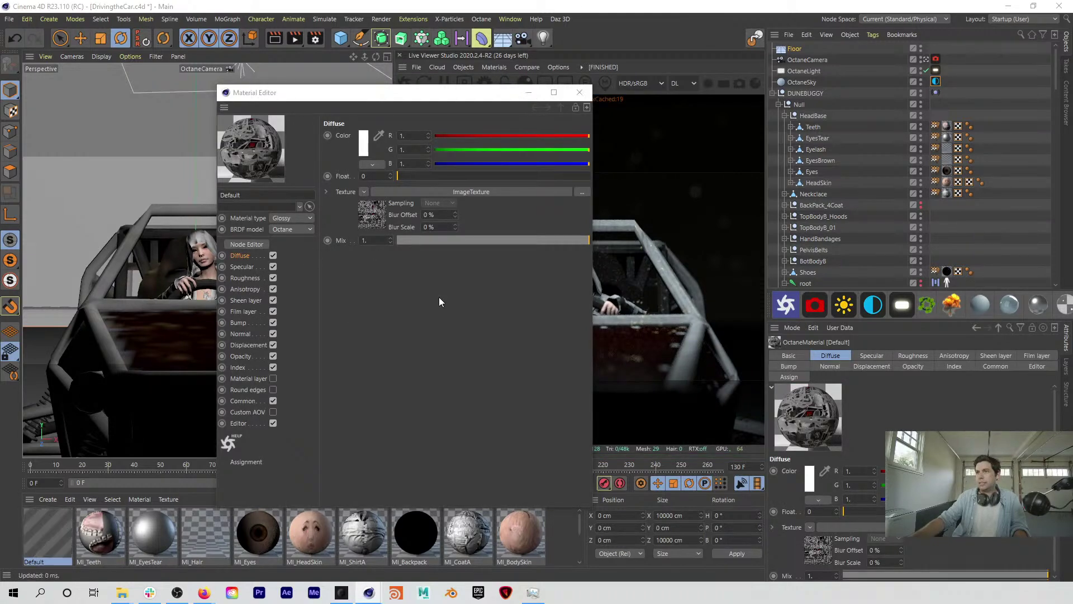
Step: Change the converted Default material's type to Metallic in the Octane Node Editor
click(246, 244)
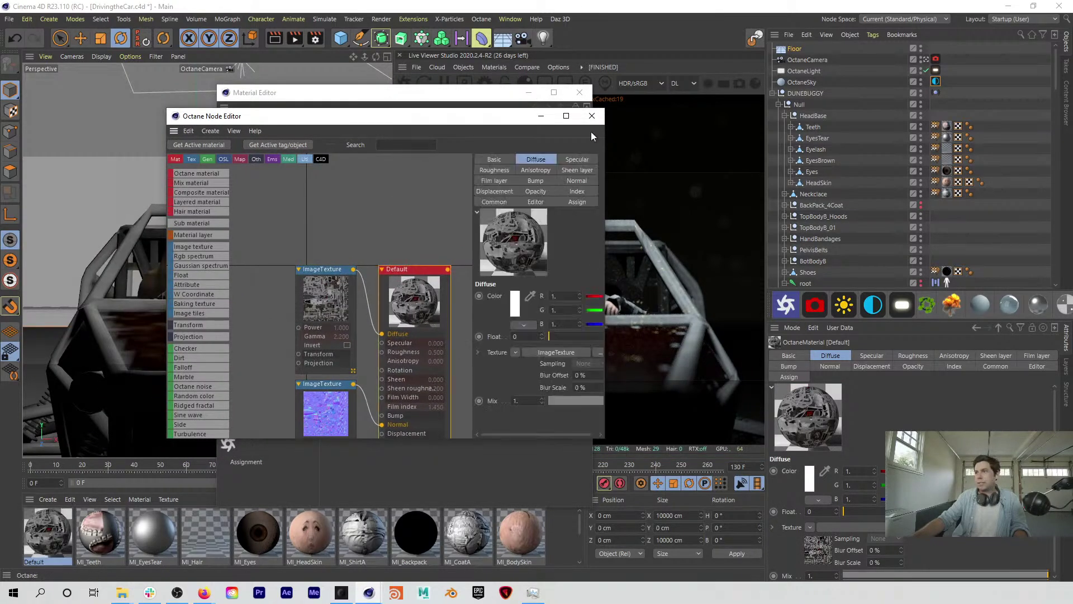
click(495, 160)
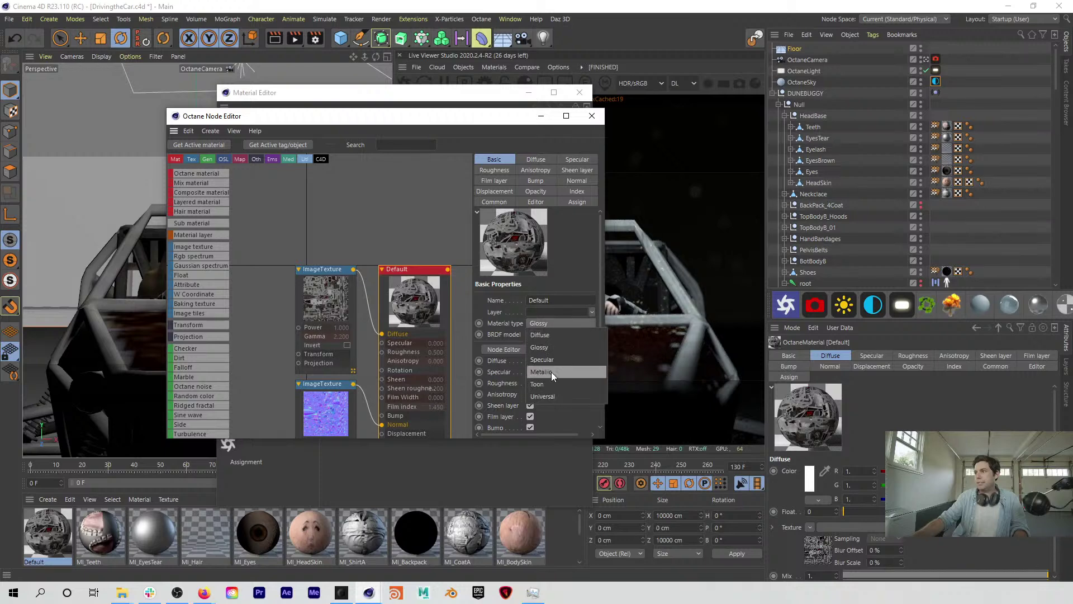
click(552, 372)
Step: Link the base color ImageTexture node to the material's Specular input as well, and close the node and material editors
drag(354, 272, 311, 240)
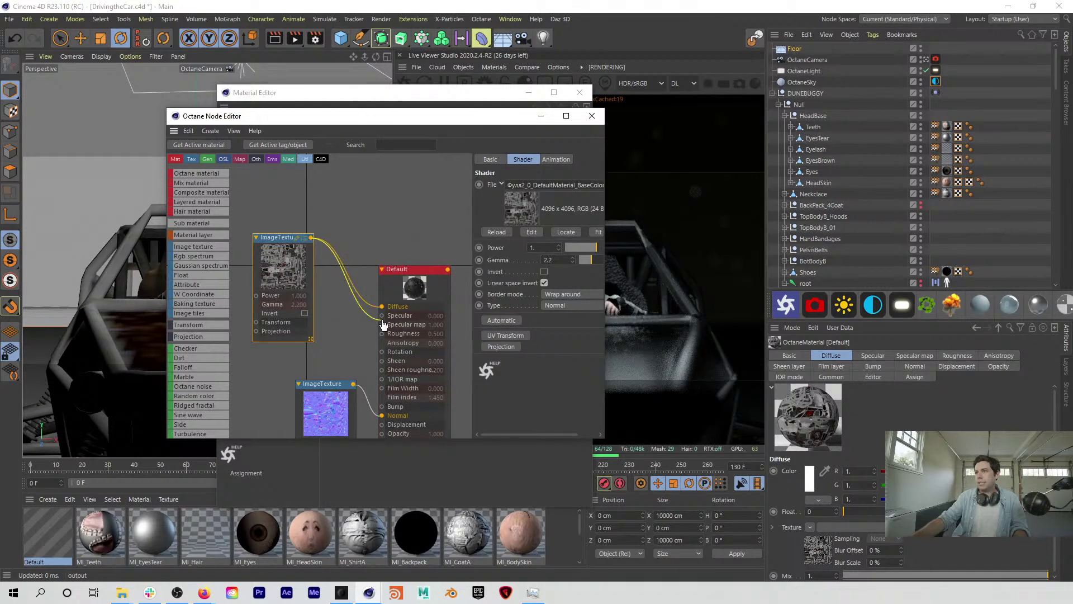
drag(383, 319, 382, 317)
shift+drag(395, 277, 402, 270)
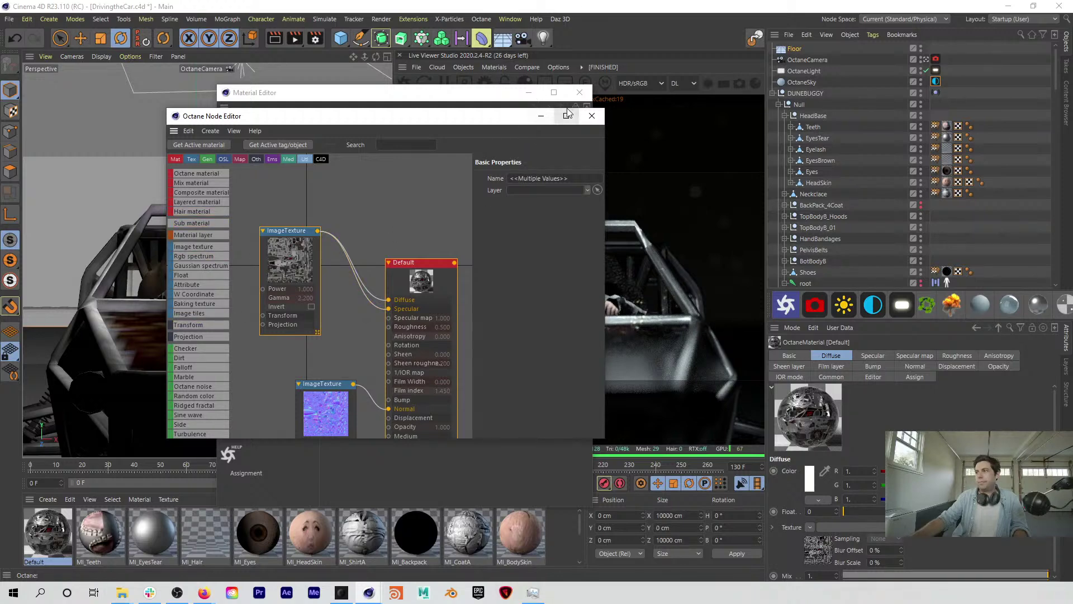
click(592, 117)
drag(506, 96, 341, 143)
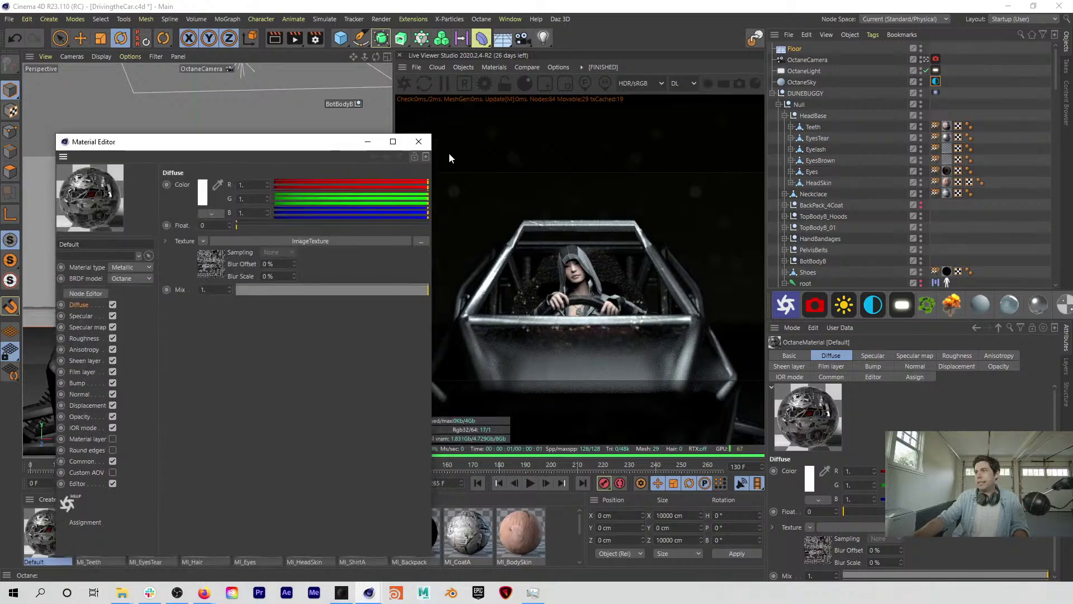
click(415, 142)
Step: Play the animation from the start, pausing at several frames to check the metallic buggy in the Octane render
click(478, 483)
click(526, 482)
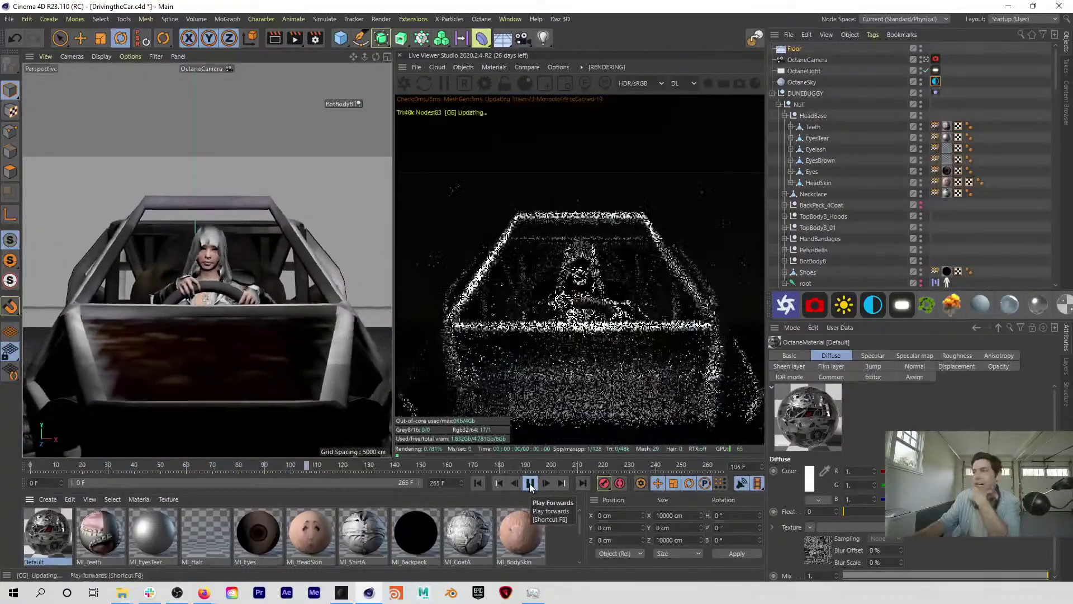
click(531, 483)
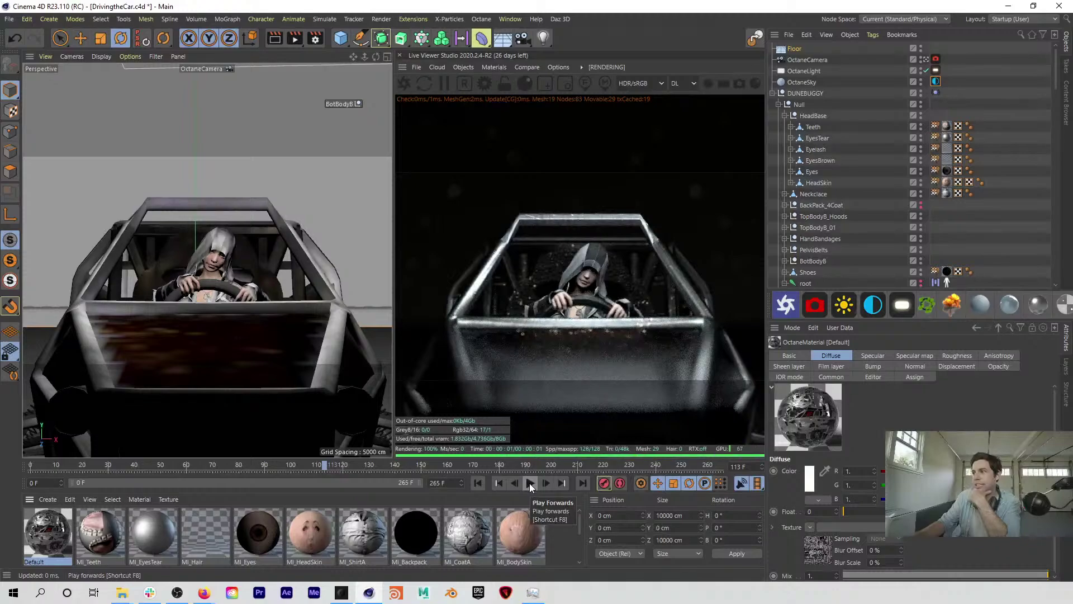
click(529, 483)
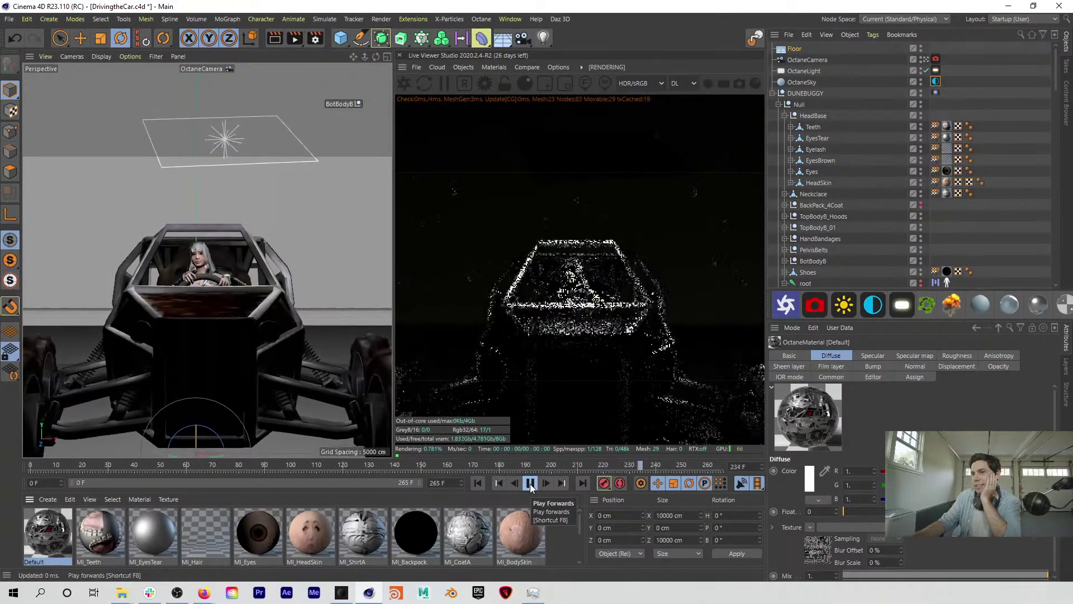
click(530, 484)
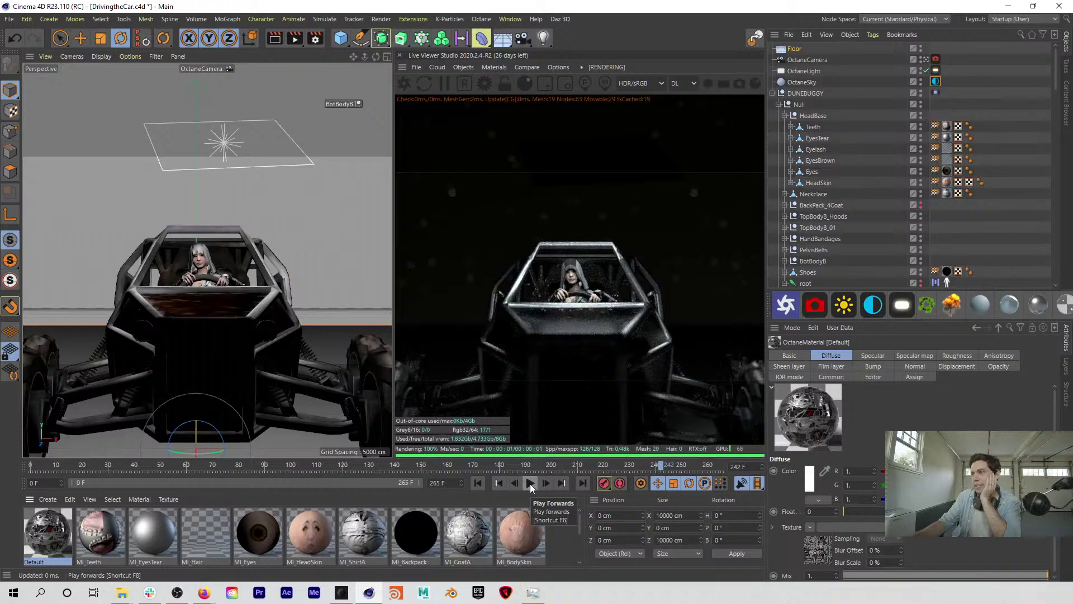
click(530, 484)
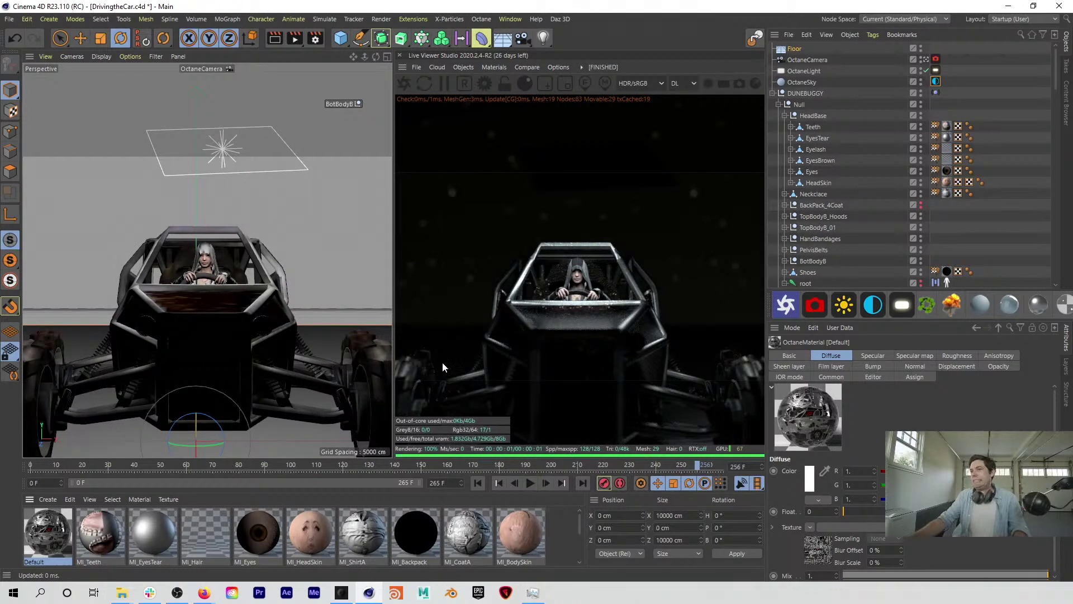
Step: At frame 265, move OctaneCamera closer to the buggy, adjust its angle and framing, and record a new camera keyframe
click(807, 61)
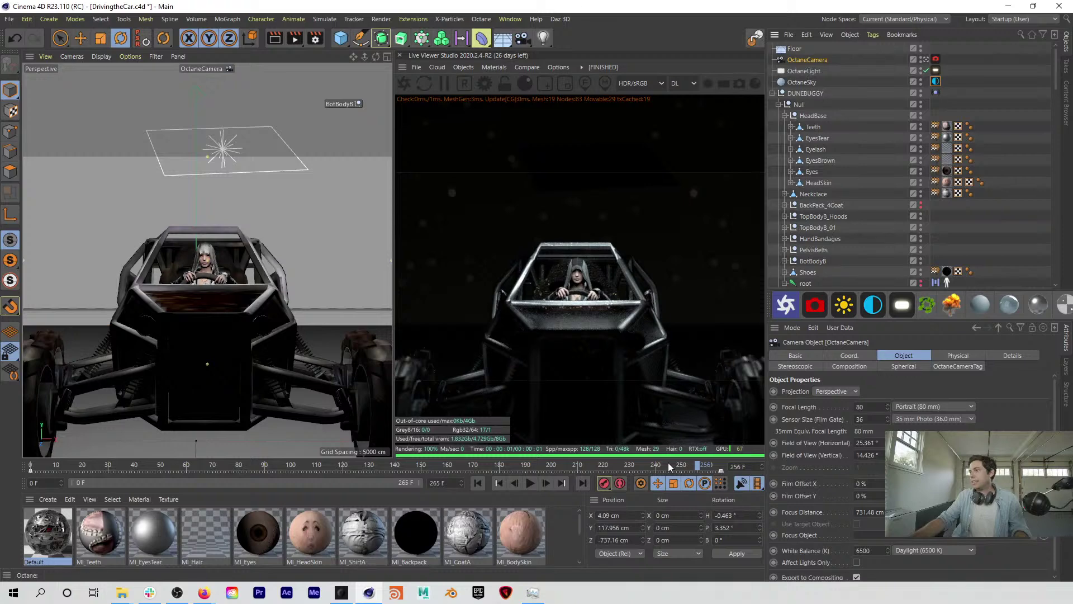
drag(688, 471, 739, 468)
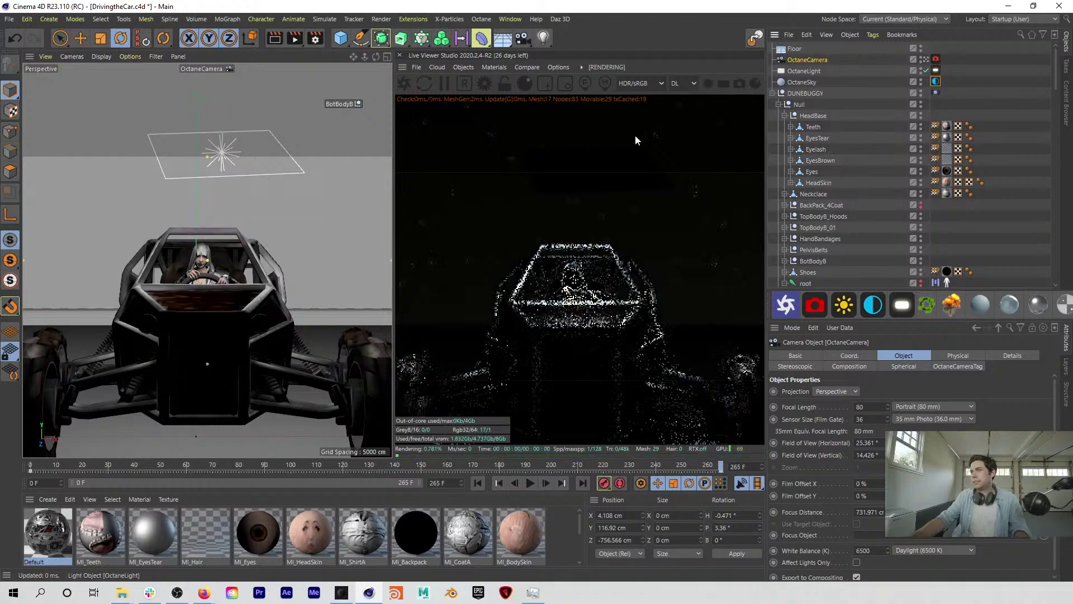
scroll(221, 257, up, 3)
scroll(220, 256, up, 3)
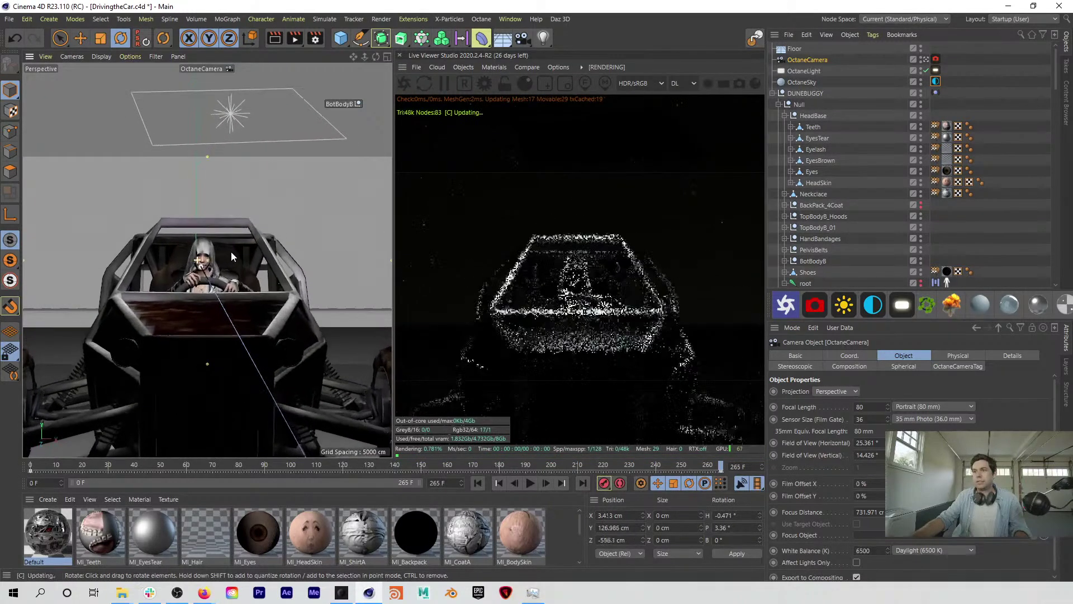
scroll(227, 256, down, 3)
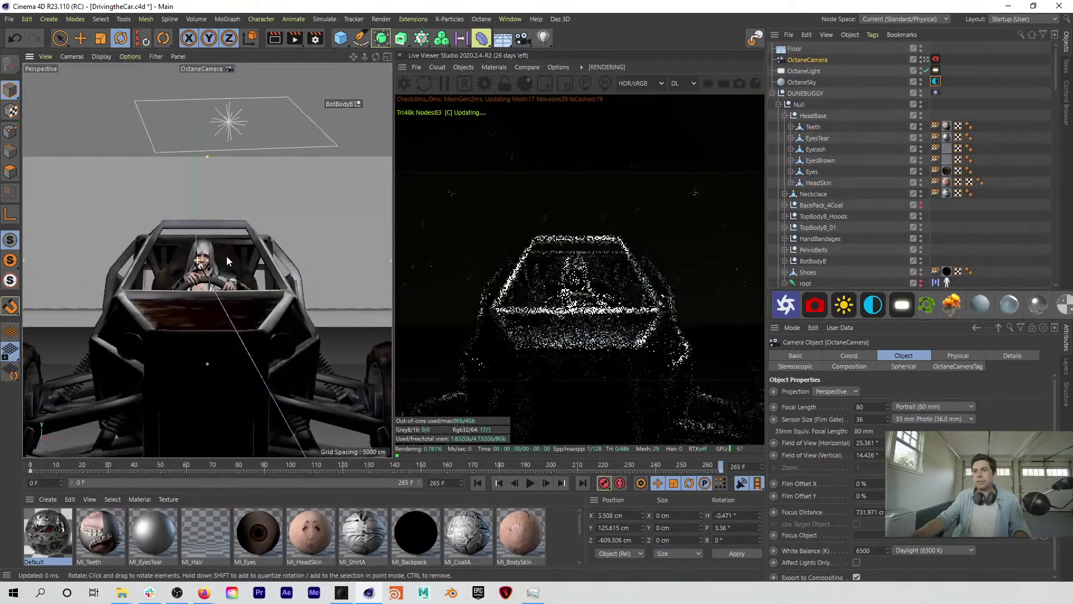
scroll(226, 260, up, 1)
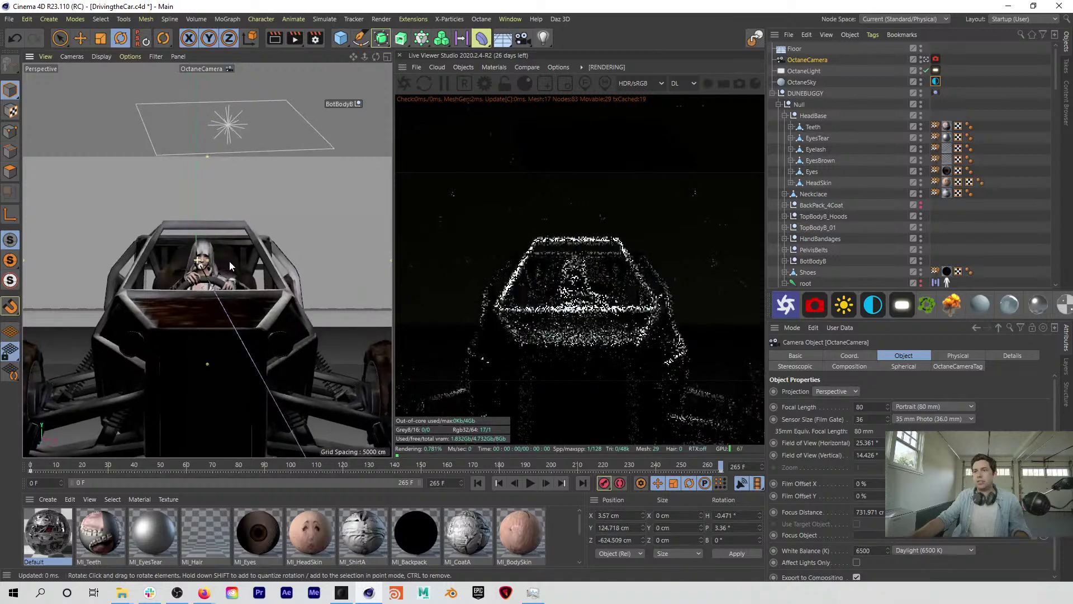
scroll(208, 276, up, 1)
alt+drag(210, 278, 210, 268)
alt+middle_drag(210, 269, 211, 259)
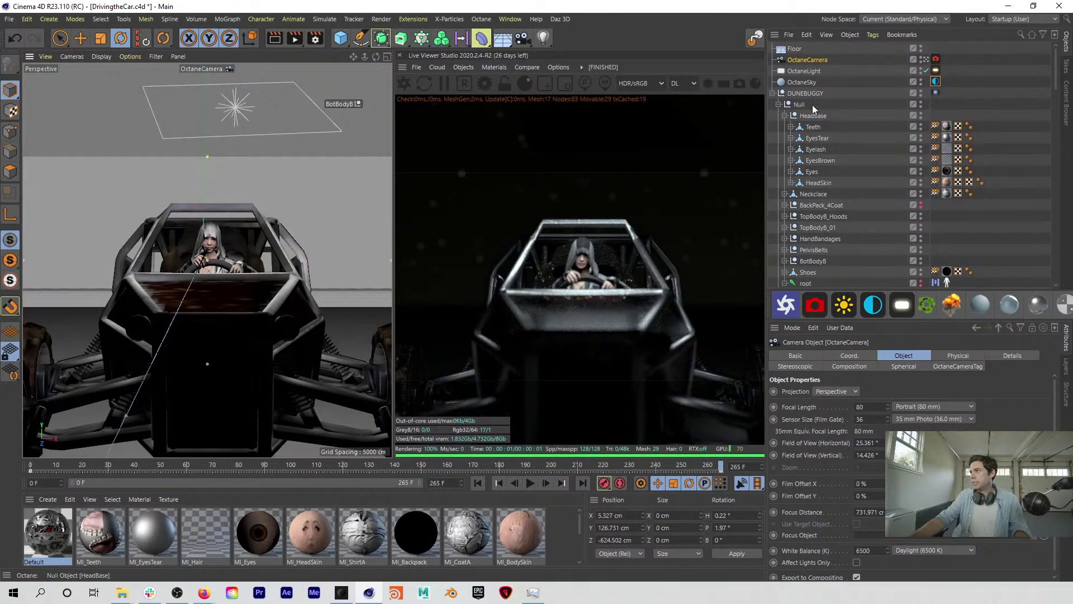
click(604, 483)
Step: Refocus the camera on the driver at frame 265 with a focal depth of about 595, and preview the animation
click(936, 59)
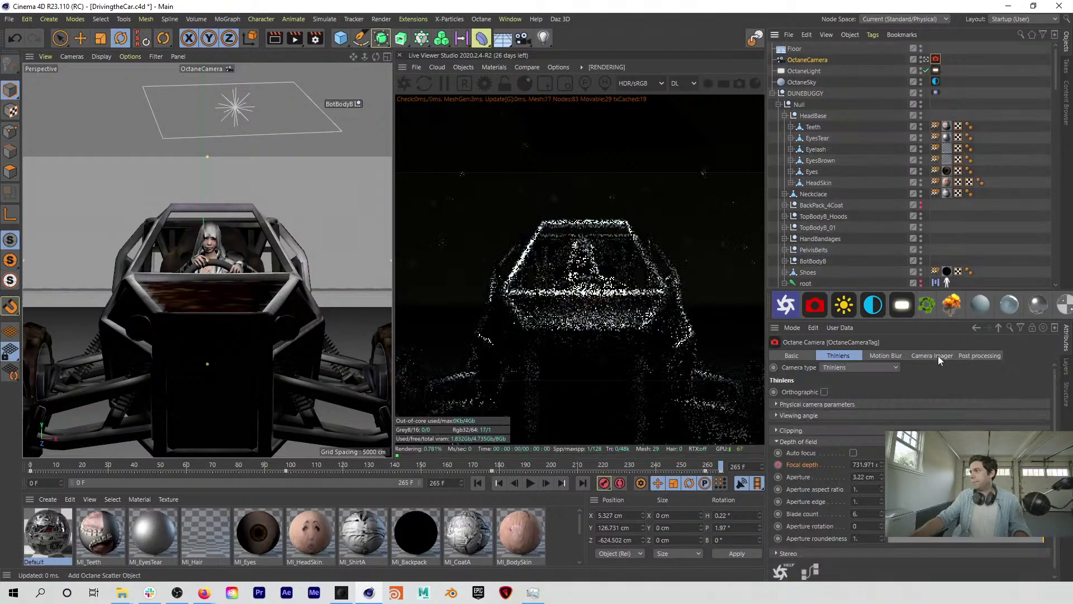
click(590, 265)
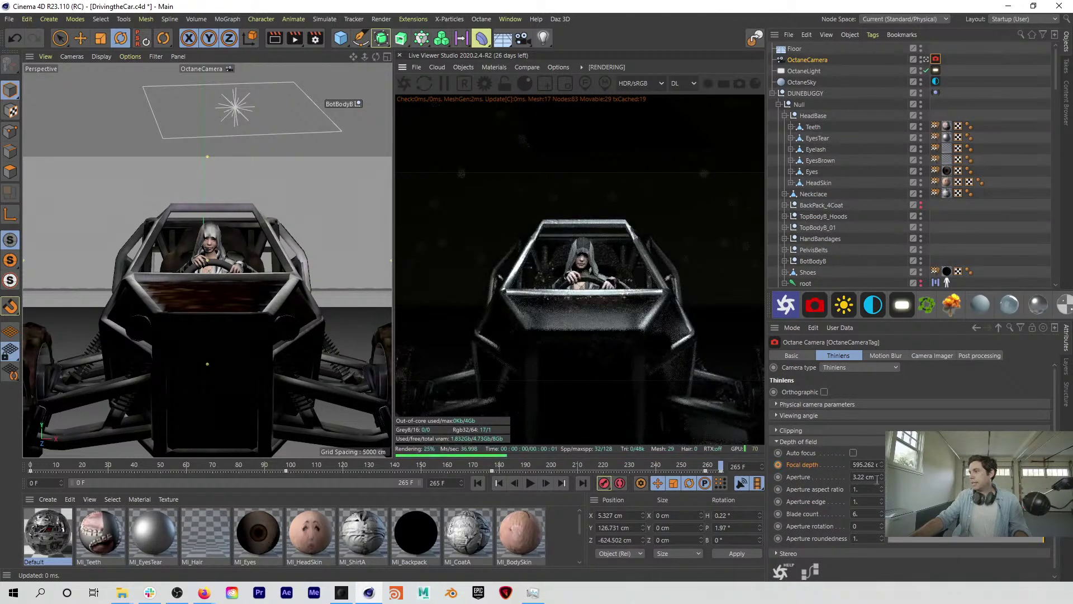
click(532, 484)
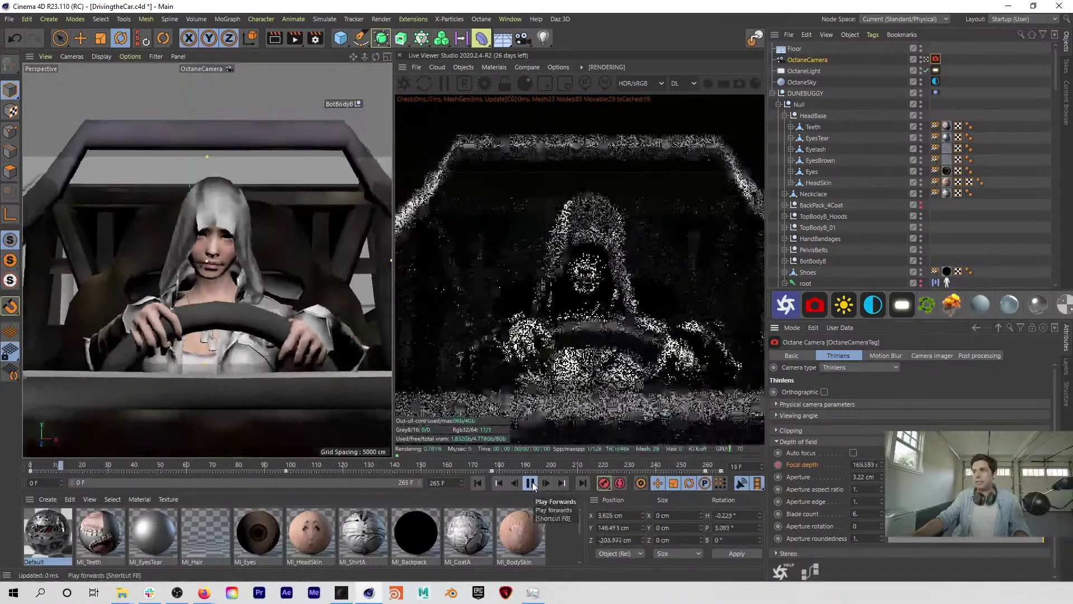
click(531, 483)
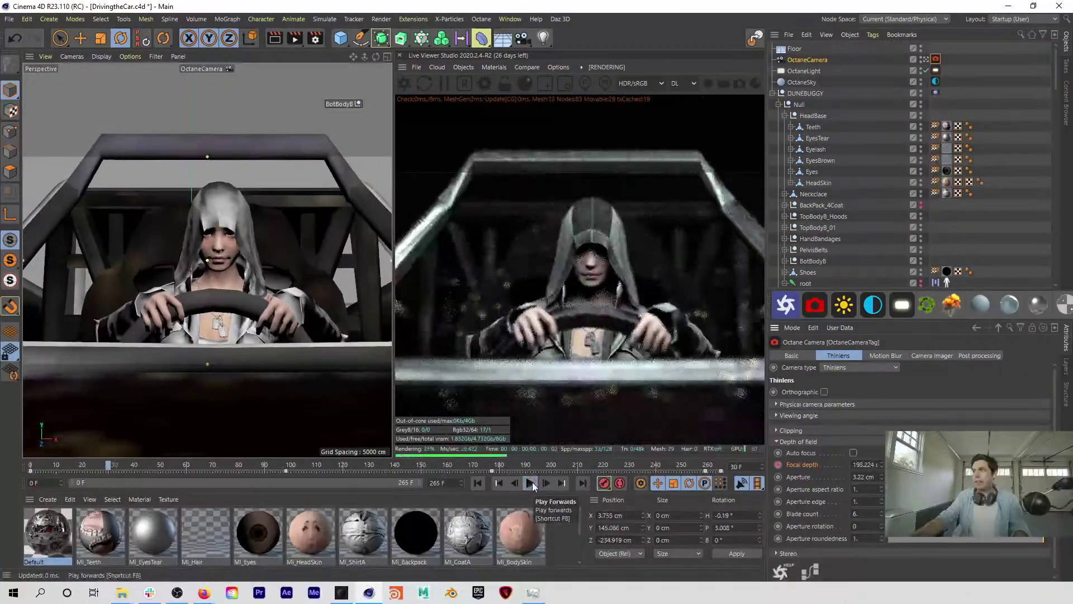